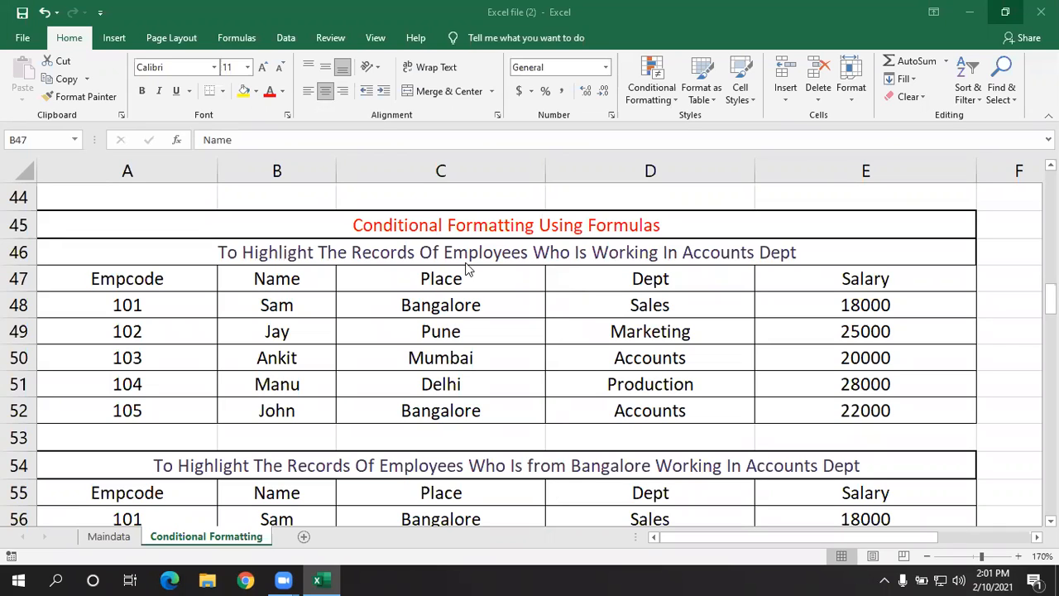
{"action": "left_click", "coordinate": [507, 326]}
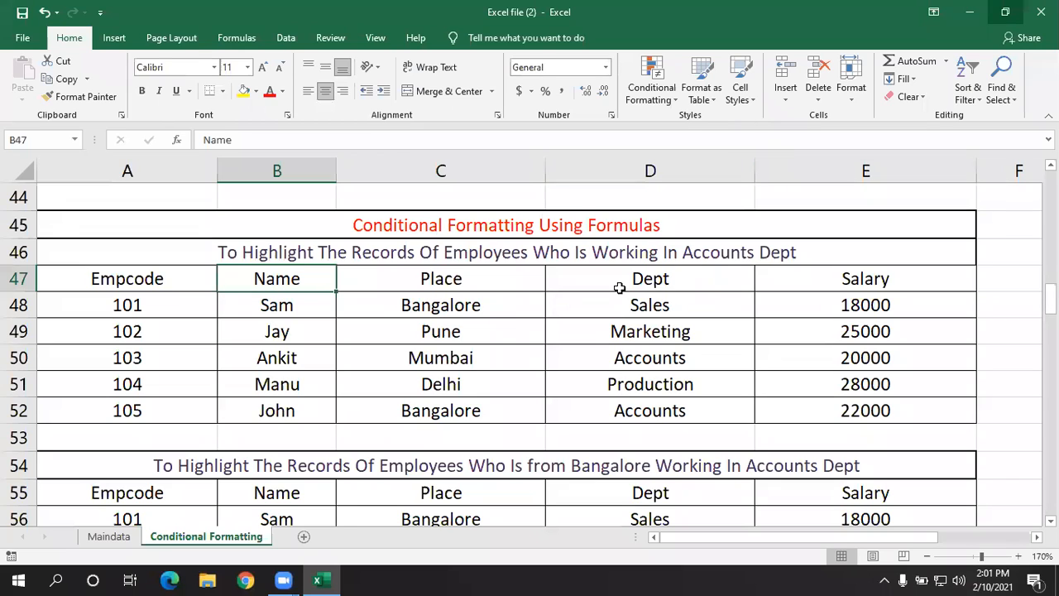
{"action": "left_click", "coordinate": [662, 280]}
{"action": "left_click", "coordinate": [205, 306]}
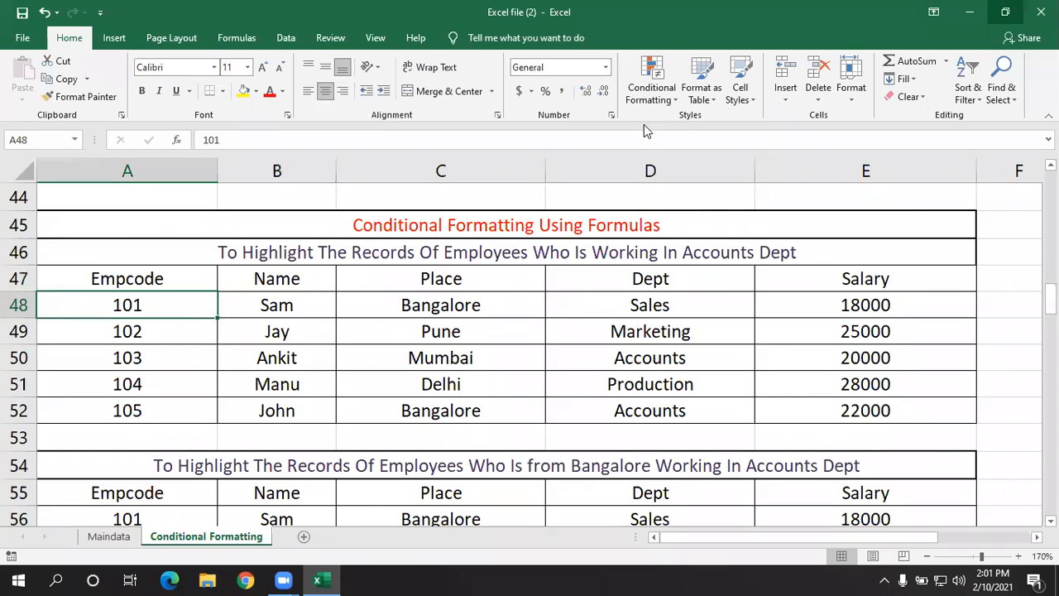
{"action": "left_click", "coordinate": [653, 91]}
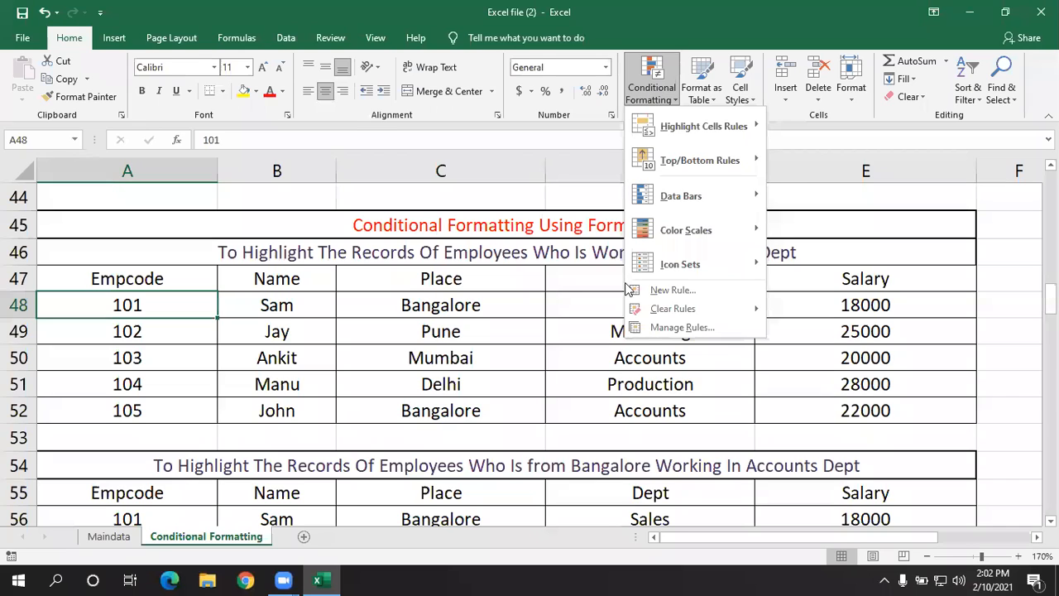
{"action": "left_click", "coordinate": [414, 283]}
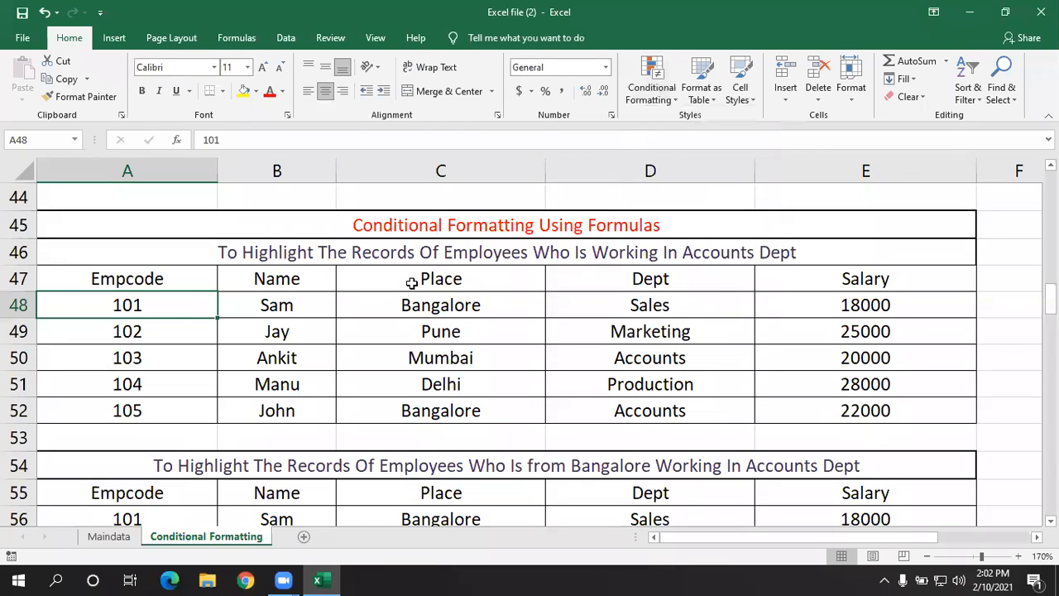
{"action": "left_click", "coordinate": [377, 362]}
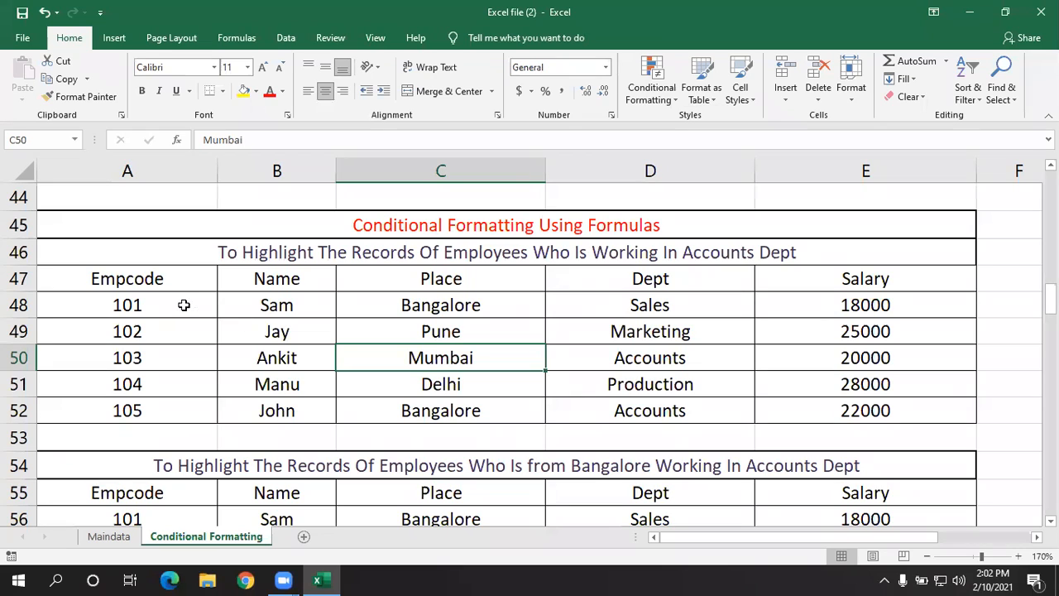
- Start a new conditional formatting rule for A48:E52 that uses a formula to determine which cells to format
{"action": "left_click_drag", "start_coordinate": [187, 305], "coordinate": [834, 406]}
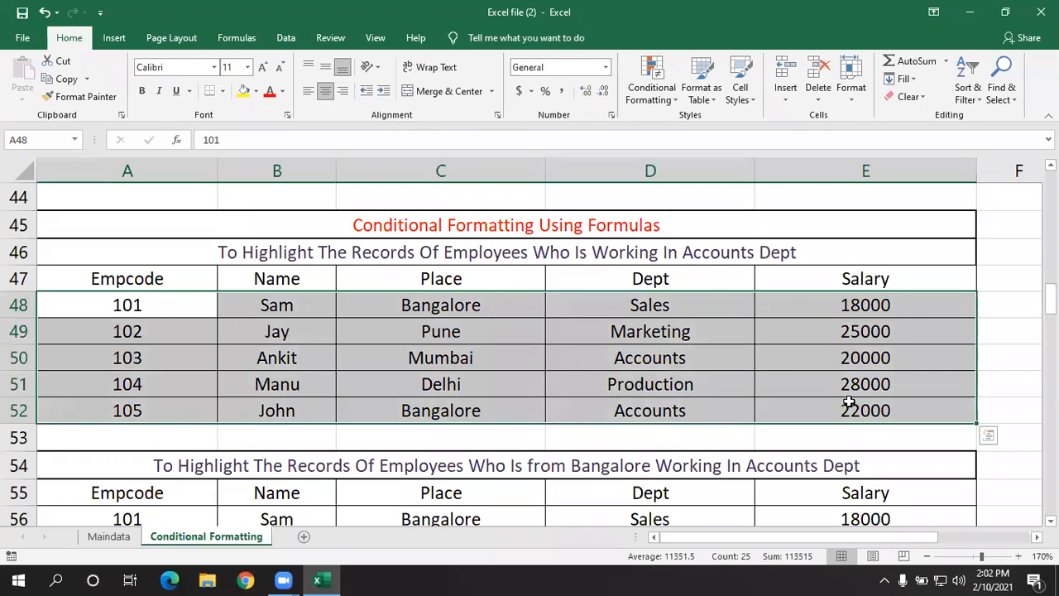
{"action": "left_click", "coordinate": [656, 87]}
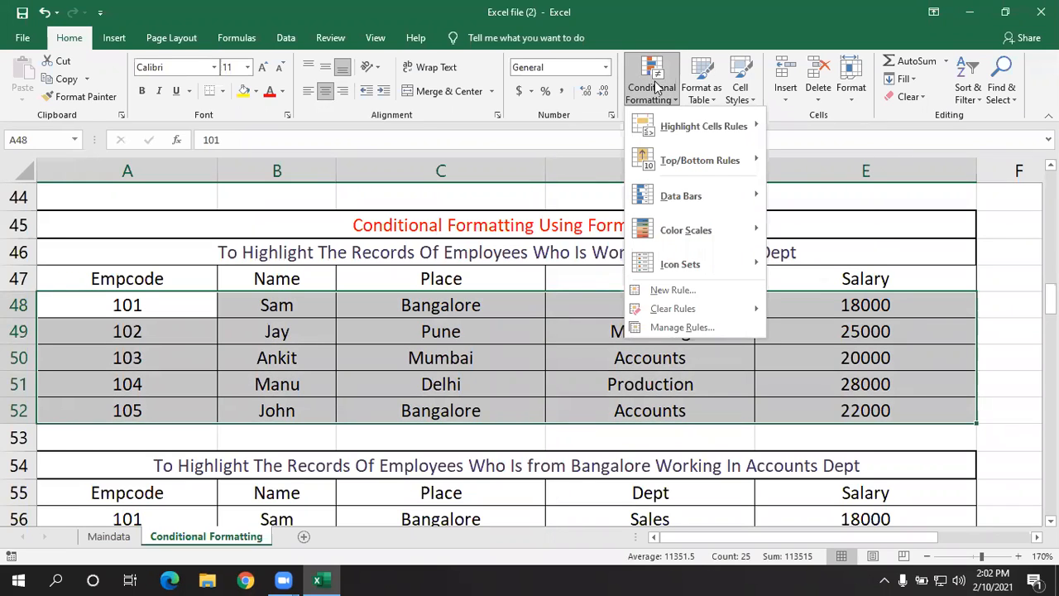
{"action": "left_click", "coordinate": [672, 290]}
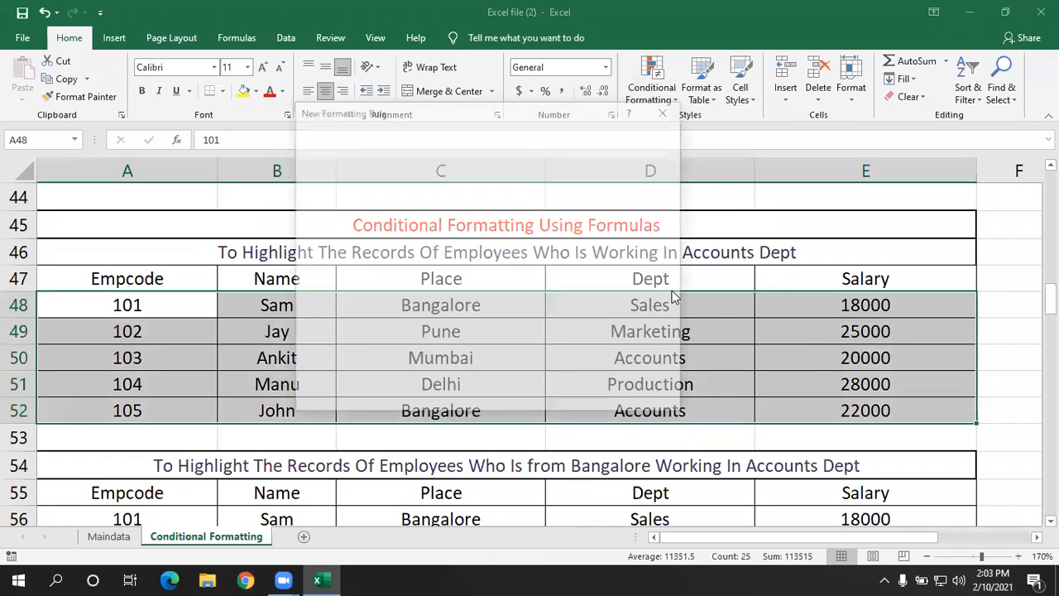
{"action": "left_click_drag", "start_coordinate": [516, 110], "coordinate": [933, 141]}
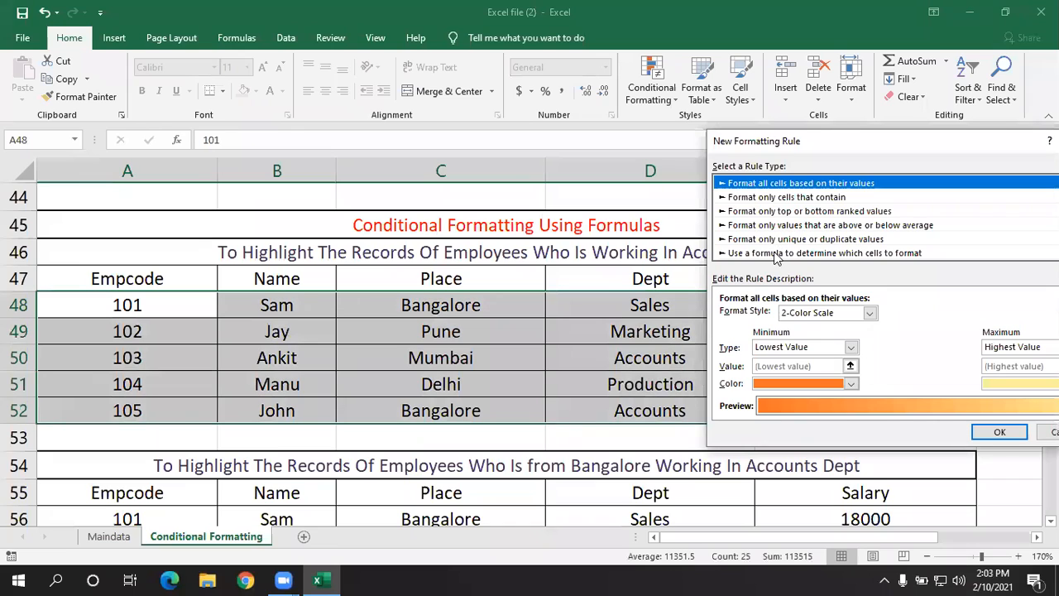
{"action": "left_click", "coordinate": [776, 253]}
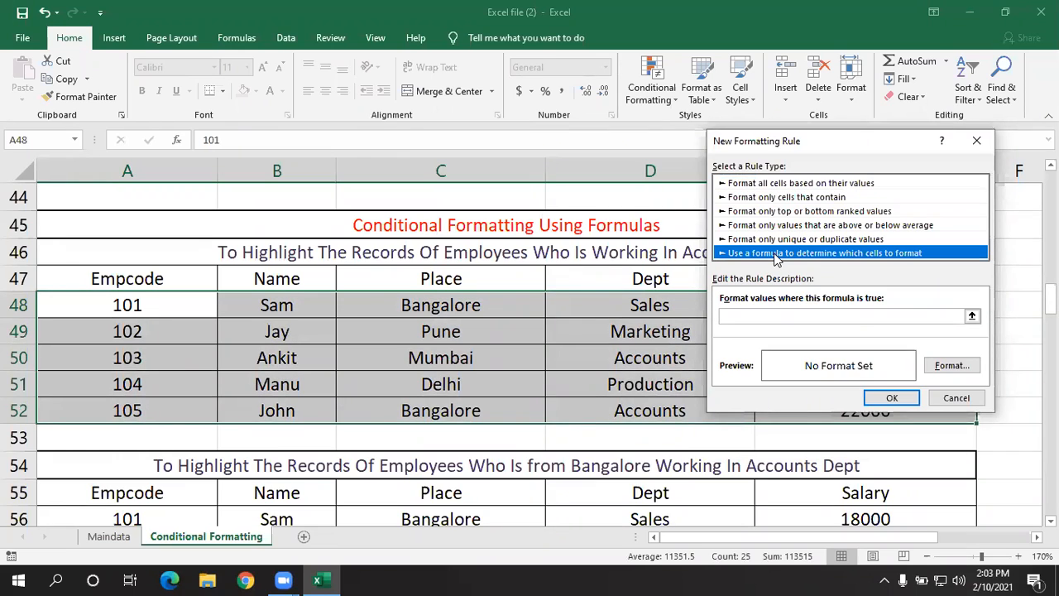
{"action": "left_click", "coordinate": [748, 317]}
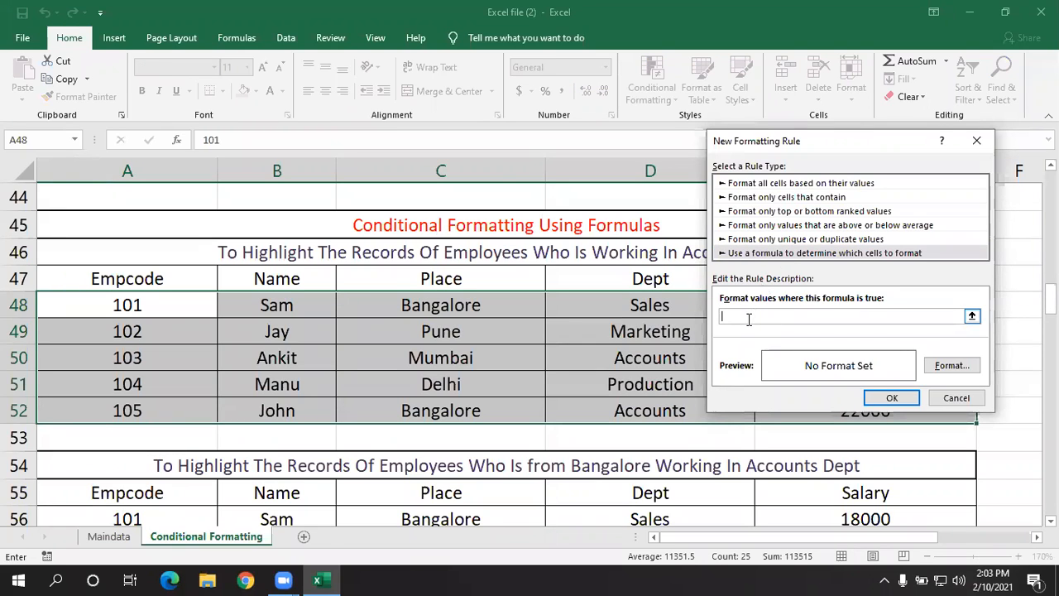
- Enter the rule formula =$d48="accounts" to match employee records in the Accounts department
{"action": "type", "text": "="}
{"action": "left_click_drag", "start_coordinate": [747, 145], "coordinate": [832, 157]}
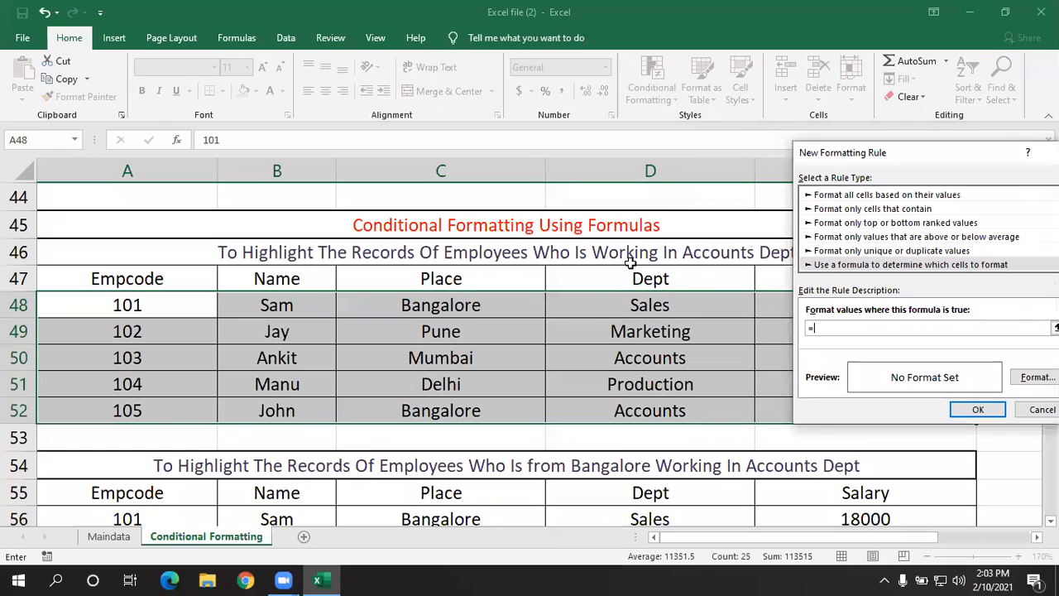
{"action": "type", "text": "$"}
{"action": "type", "text": "c"}
{"action": "type", "text": "4"}
{"action": "type", "text": "8"}
{"action": "type", "text": "="}
{"action": "type", "text": "\""}
{"action": "type", "text": "acc"}
{"action": "type", "text": "ounts"}
{"action": "type", "text": "\""}
{"action": "left_click_drag", "start_coordinate": [938, 156], "coordinate": [886, 144]}
- Give the rule a yellow background fill and apply it to the selected employee records
{"action": "left_click", "coordinate": [993, 369]}
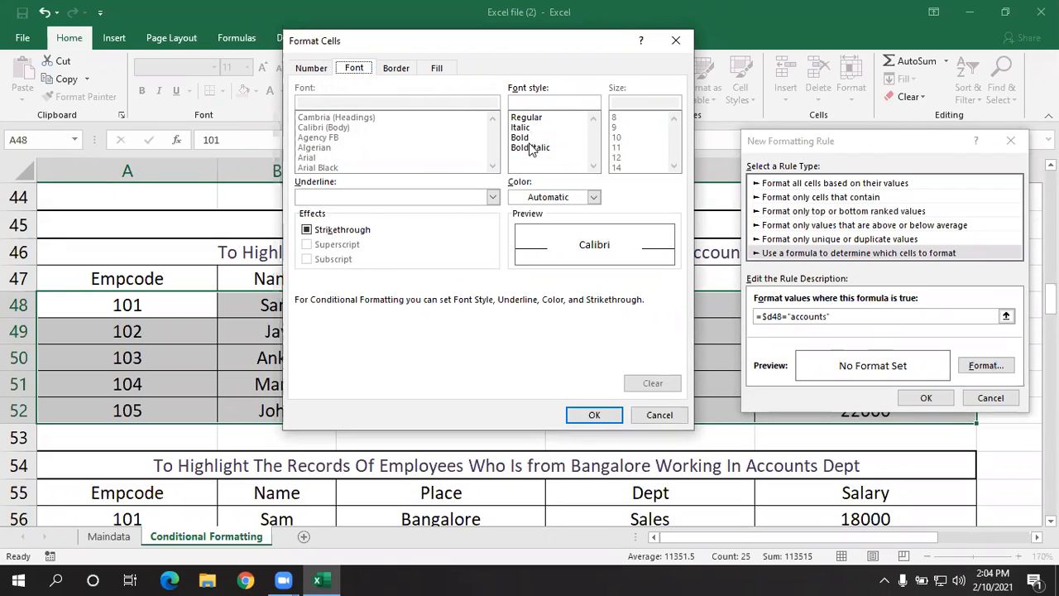
{"action": "left_click", "coordinate": [430, 70]}
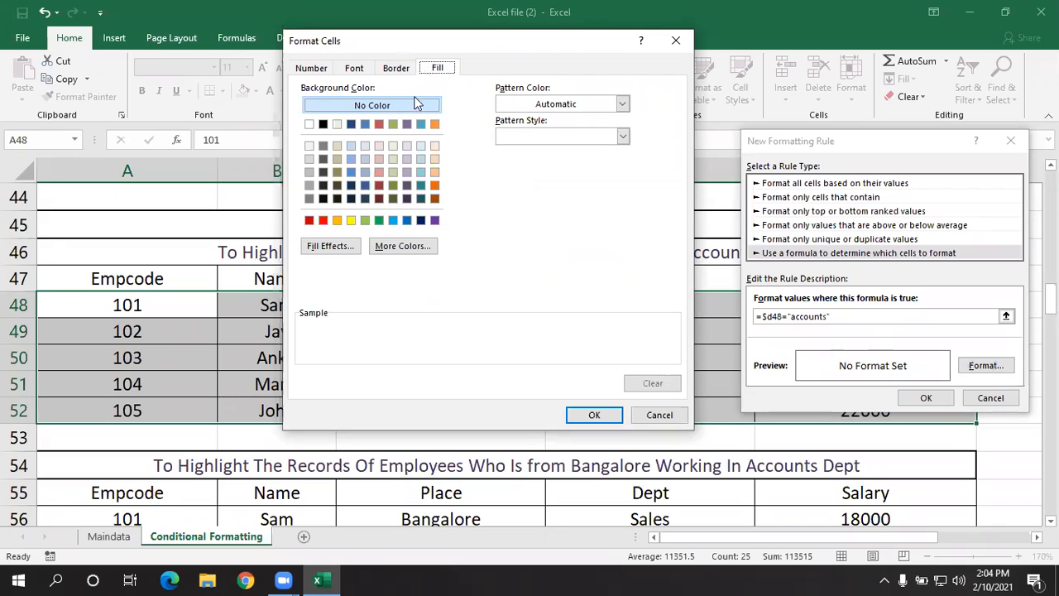
{"action": "left_click", "coordinate": [351, 221]}
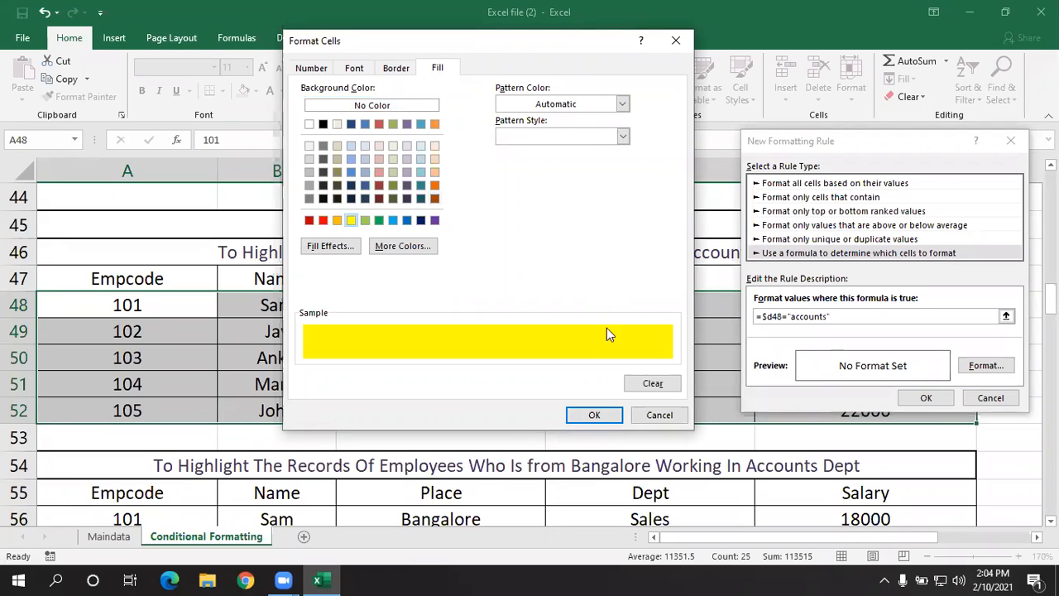
{"action": "left_click", "coordinate": [596, 415]}
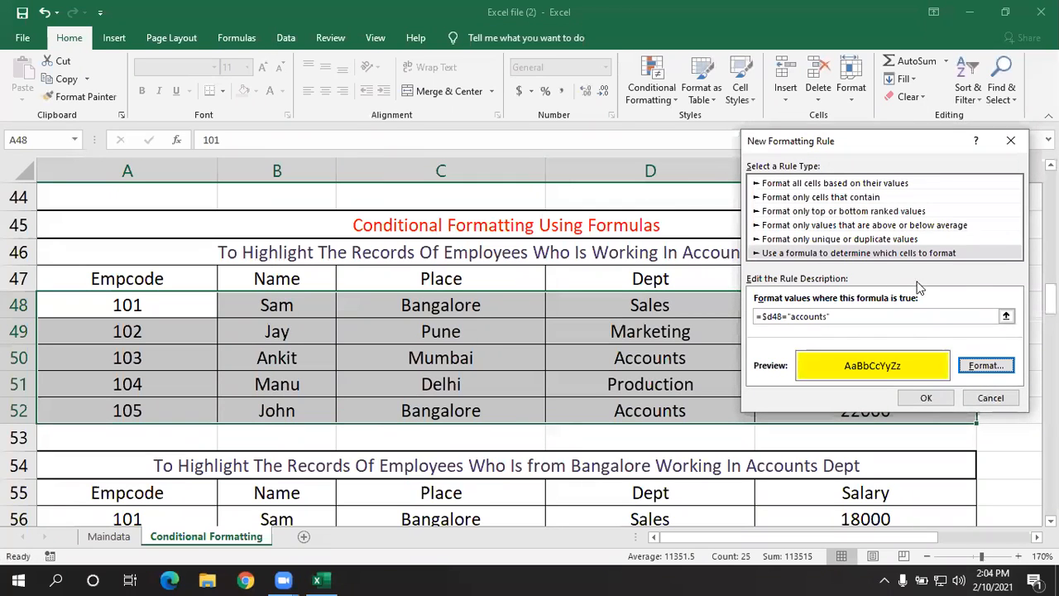
{"action": "left_click", "coordinate": [925, 397]}
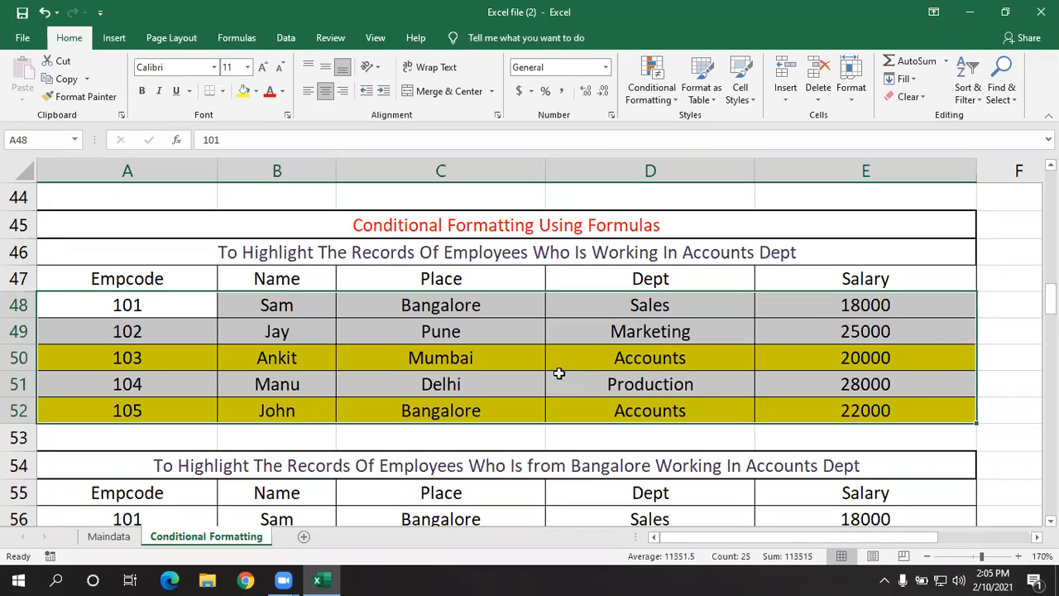
- Edit the existing conditional formatting rule on A48:E52 so its formula is =$D48="sales", and apply the change
{"action": "left_click", "coordinate": [664, 100]}
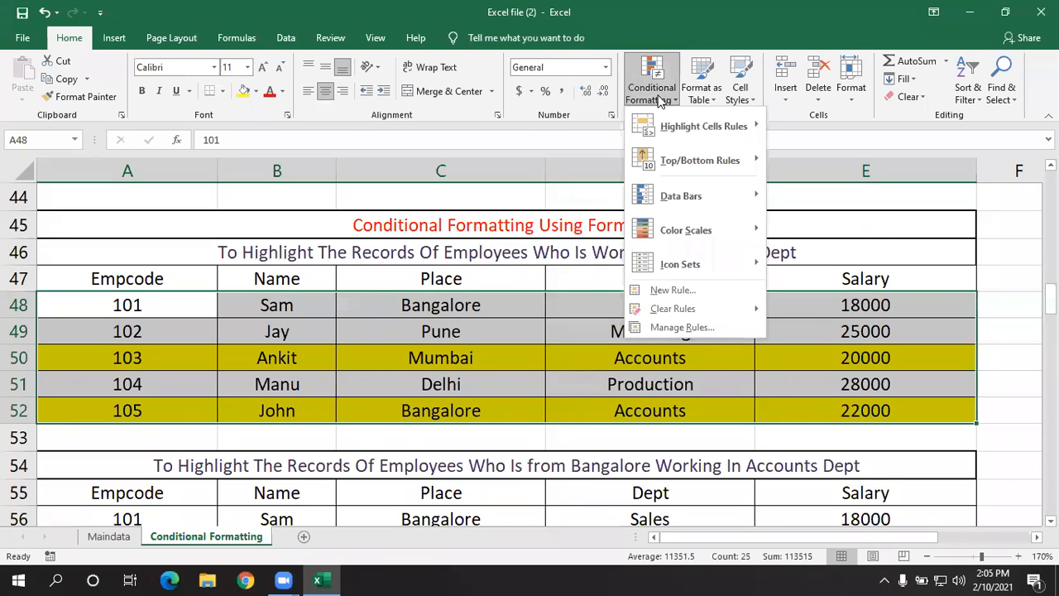
{"action": "left_click", "coordinate": [682, 328]}
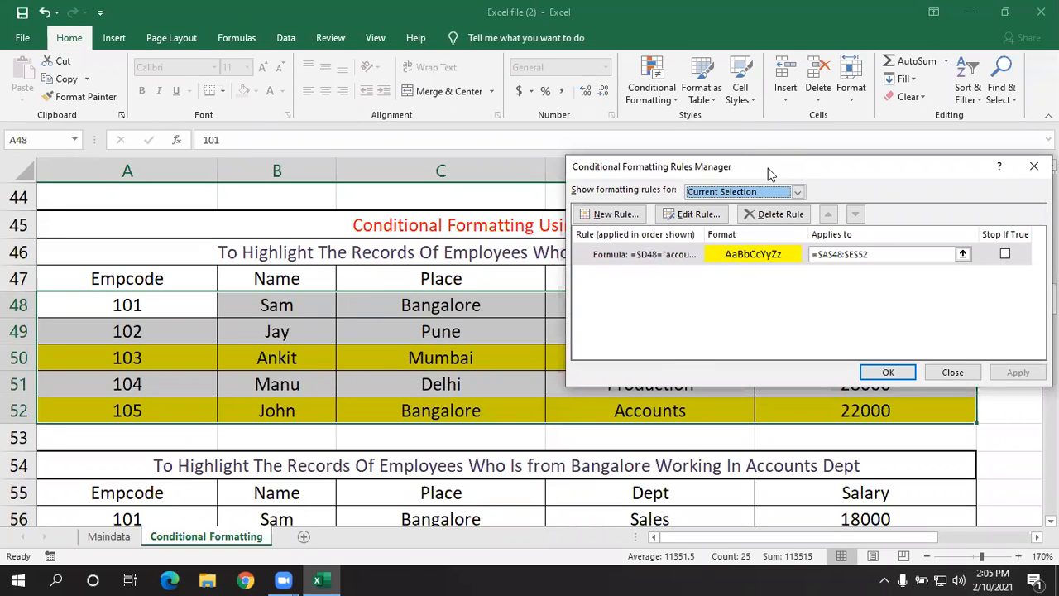
{"action": "left_click_drag", "start_coordinate": [767, 165], "coordinate": [690, 119]}
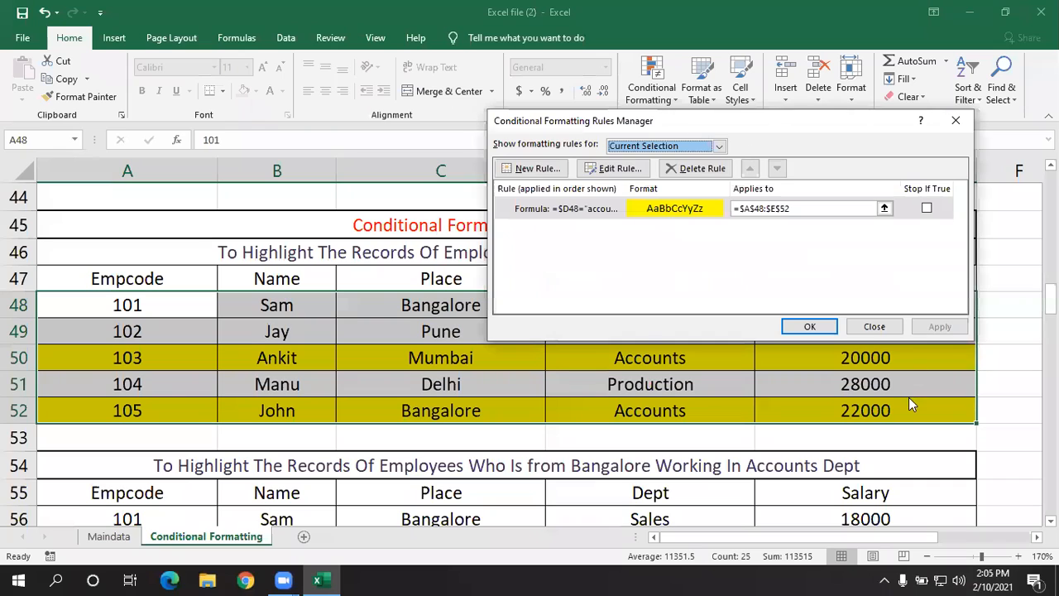
{"action": "left_click", "coordinate": [606, 210]}
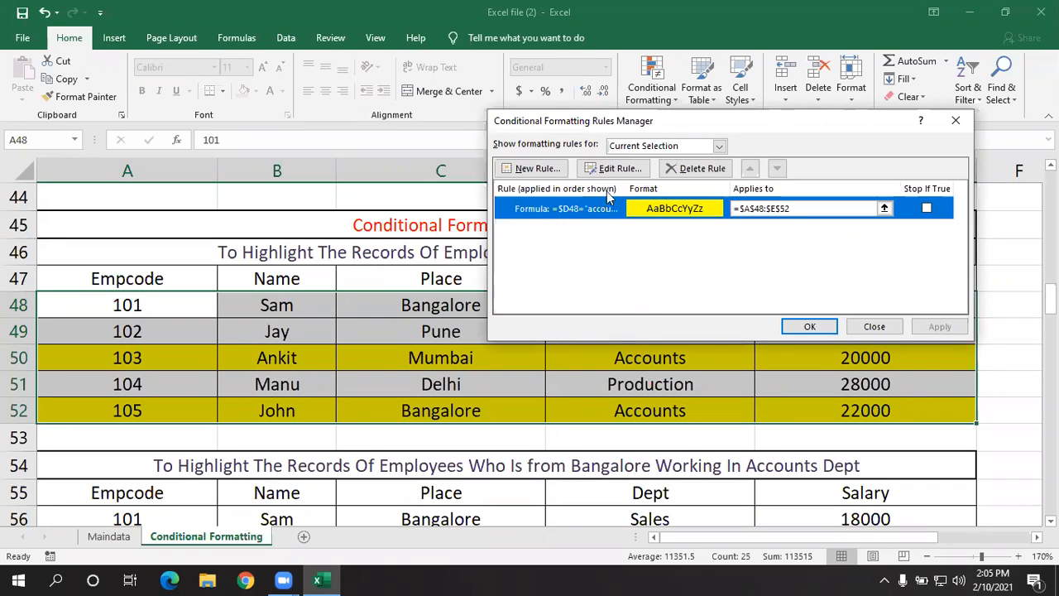
{"action": "left_click", "coordinate": [619, 171]}
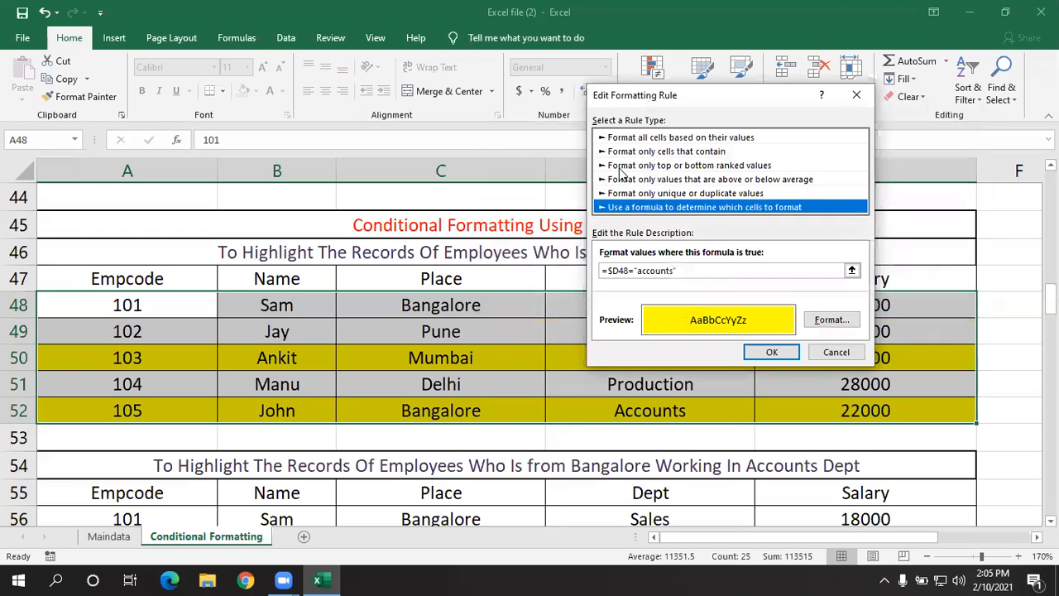
{"action": "left_click_drag", "start_coordinate": [693, 103], "coordinate": [752, 139]}
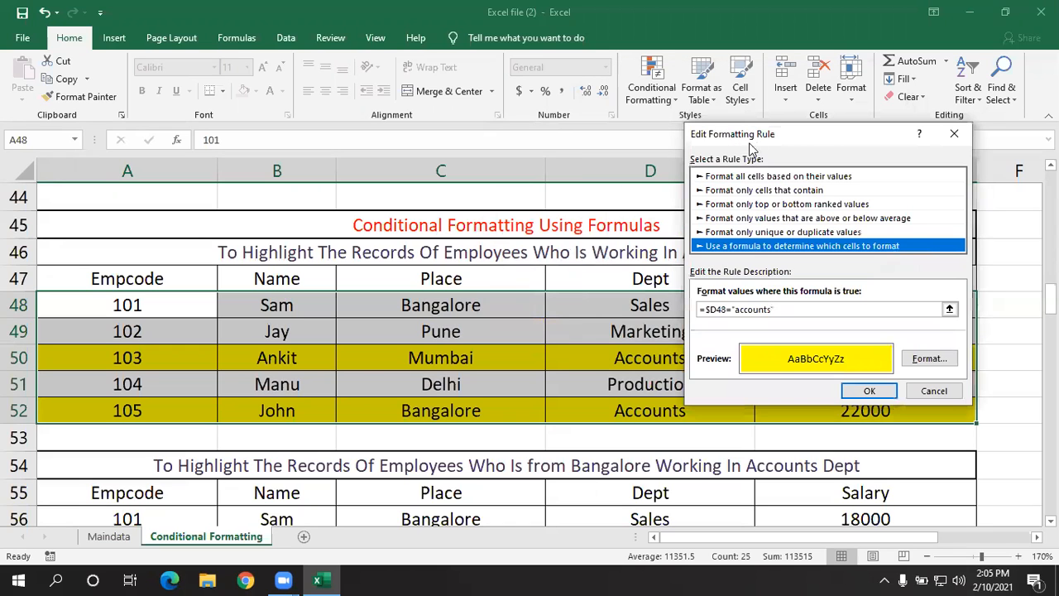
{"action": "left_click", "coordinate": [771, 311]}
{"action": "key", "text": "BackSpace"}
{"action": "key", "text": "BackSpace"}
{"action": "key", "text": "BackSpace"}
{"action": "key", "text": "BackSpace"}
{"action": "key", "text": "BackSpace"}
{"action": "key", "text": "BackSpace"}
{"action": "key", "text": "BackSpace"}
{"action": "key", "text": "BackSpace"}
{"action": "type", "text": "sales"}
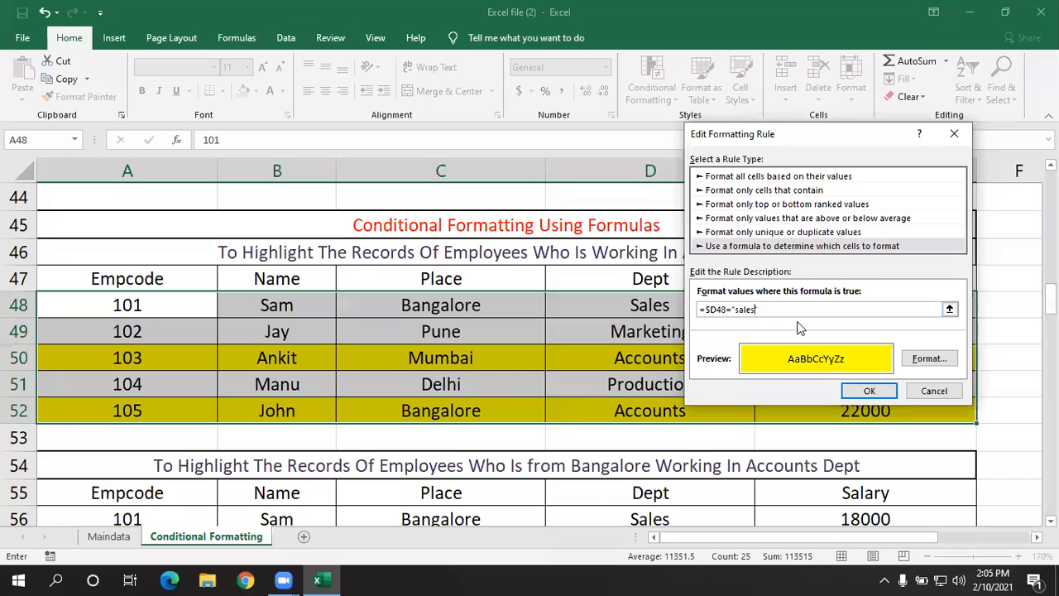
{"action": "left_click", "coordinate": [869, 392]}
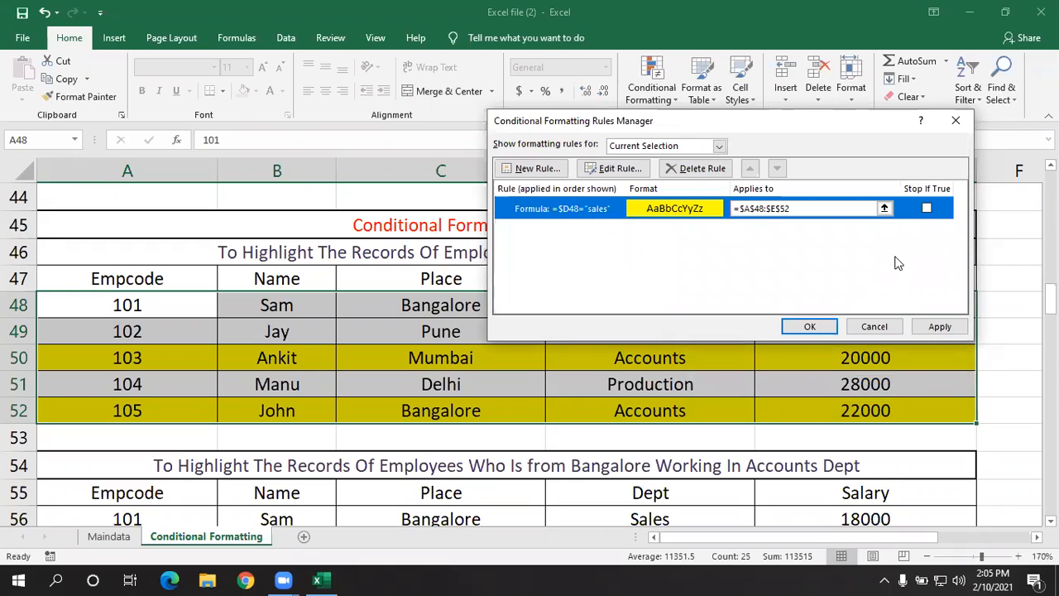
{"action": "left_click", "coordinate": [934, 329]}
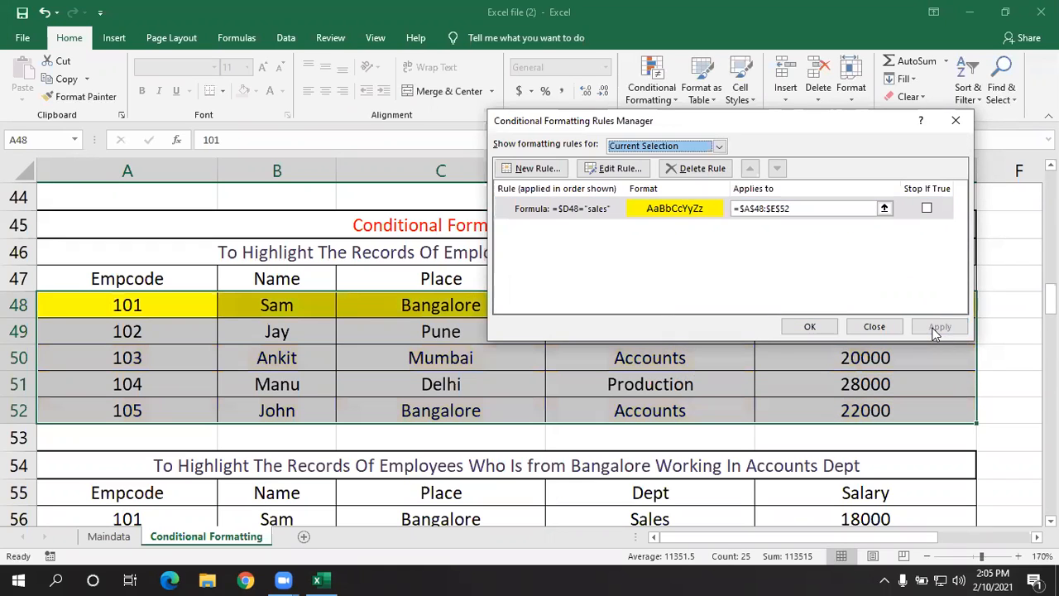
{"action": "left_click", "coordinate": [819, 327]}
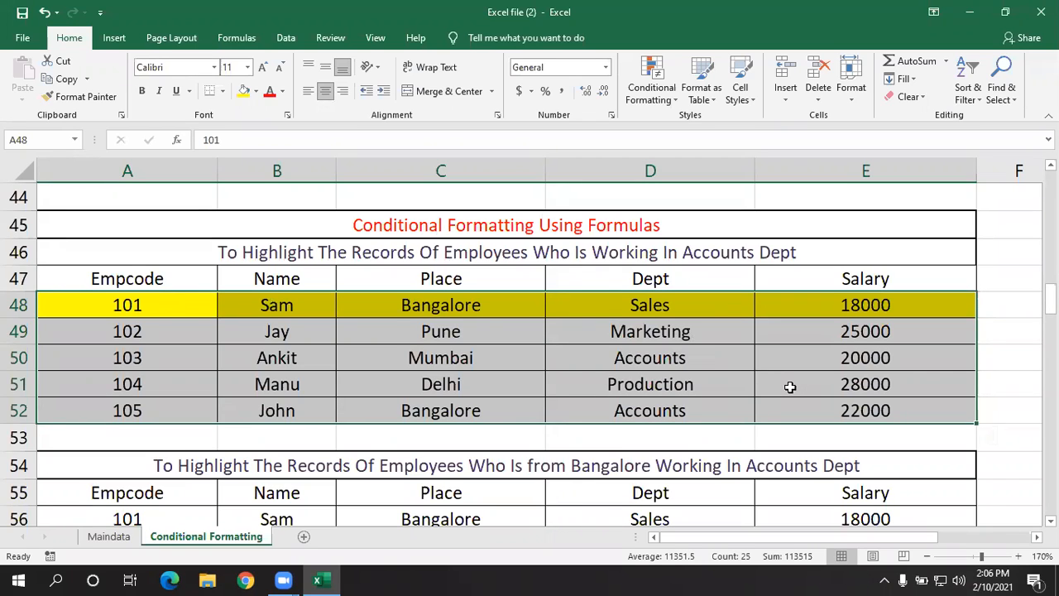
- Open the existing conditional formatting rule on A48:E52 for editing, keeping the employee records visible beside it
{"action": "left_click", "coordinate": [651, 79]}
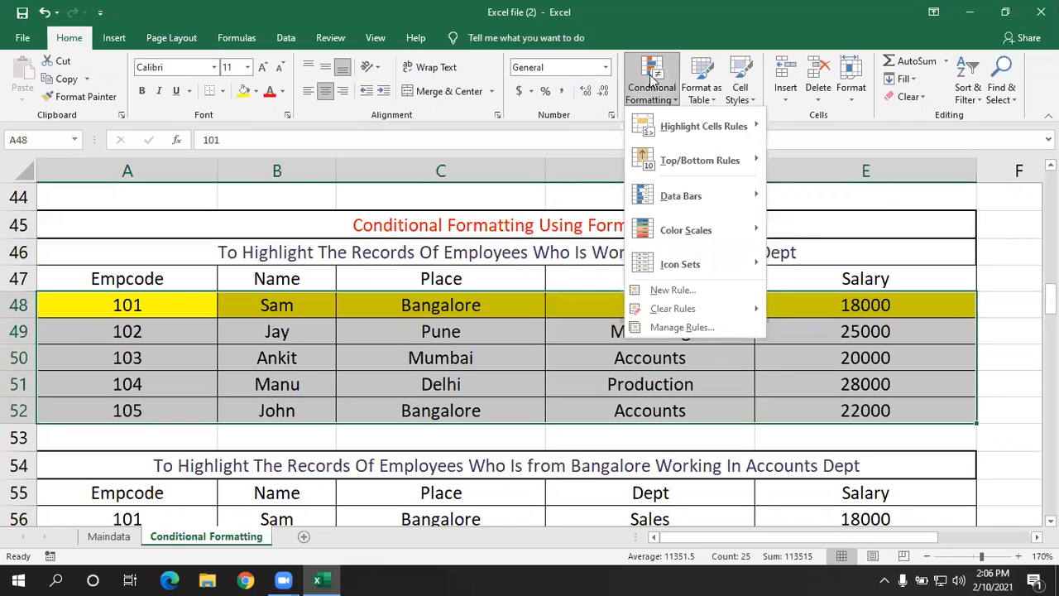
{"action": "left_click", "coordinate": [680, 328]}
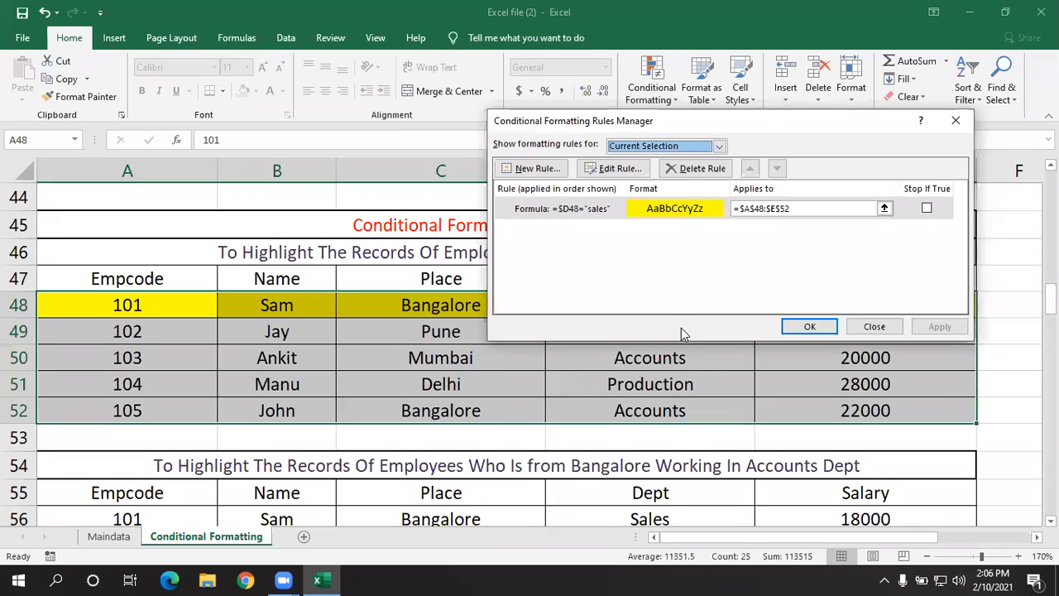
{"action": "left_click", "coordinate": [594, 207]}
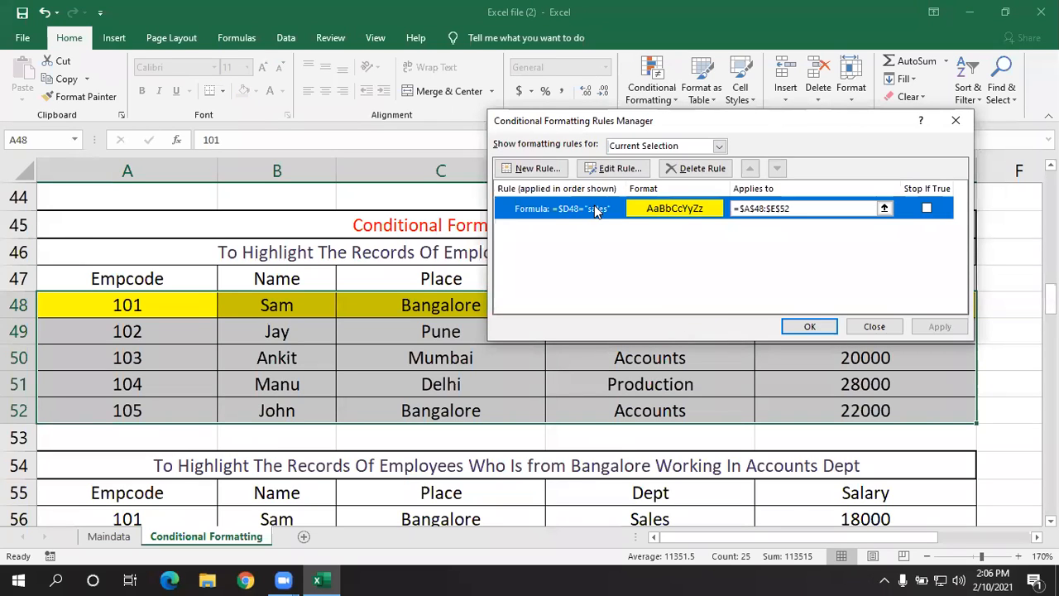
{"action": "left_click", "coordinate": [616, 168]}
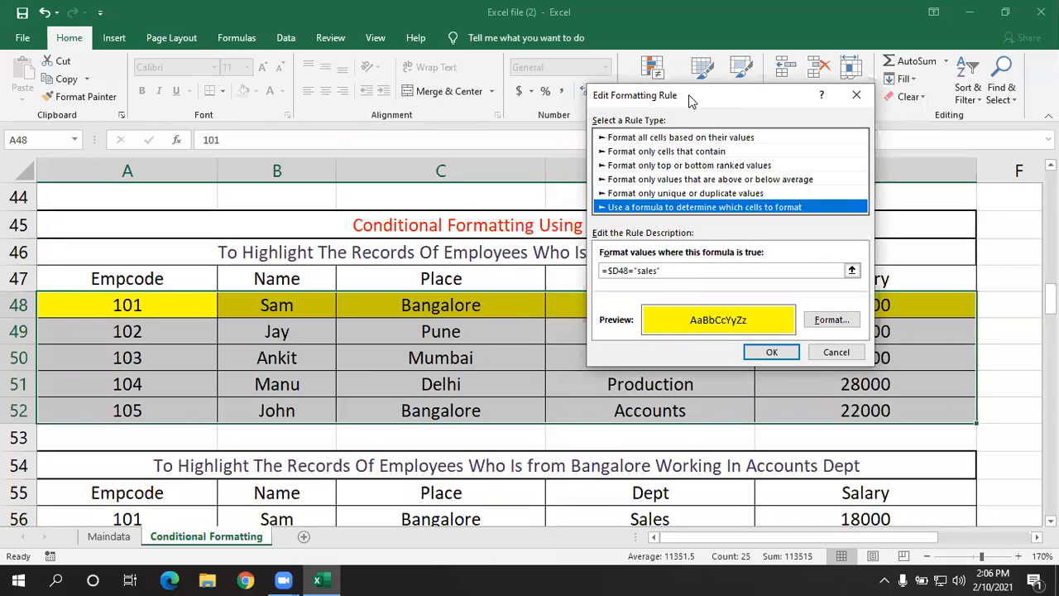
{"action": "left_click_drag", "start_coordinate": [692, 99], "coordinate": [612, 281]}
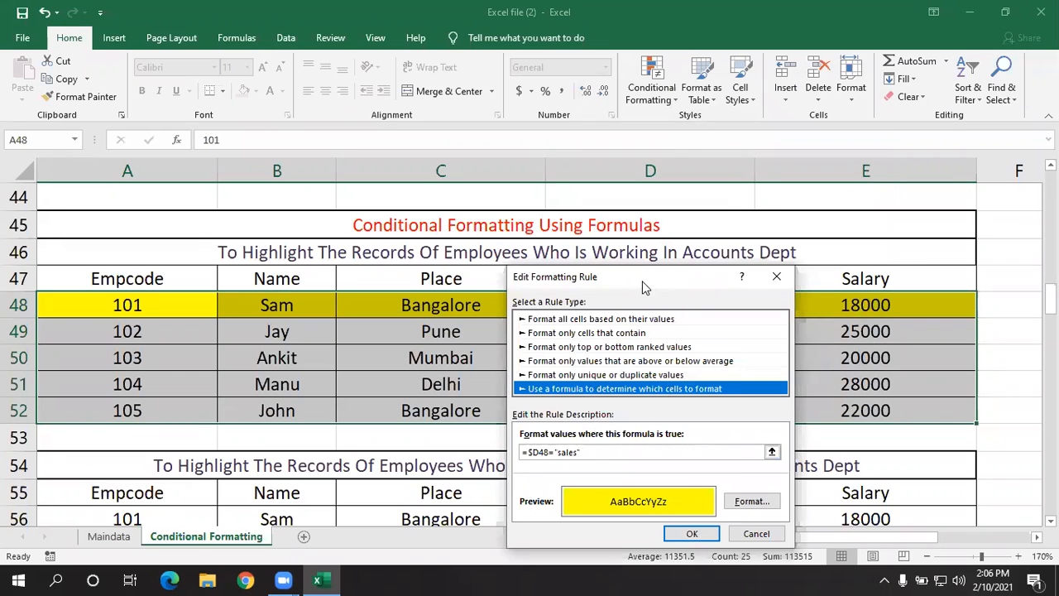
{"action": "left_click_drag", "start_coordinate": [644, 279], "coordinate": [886, 211]}
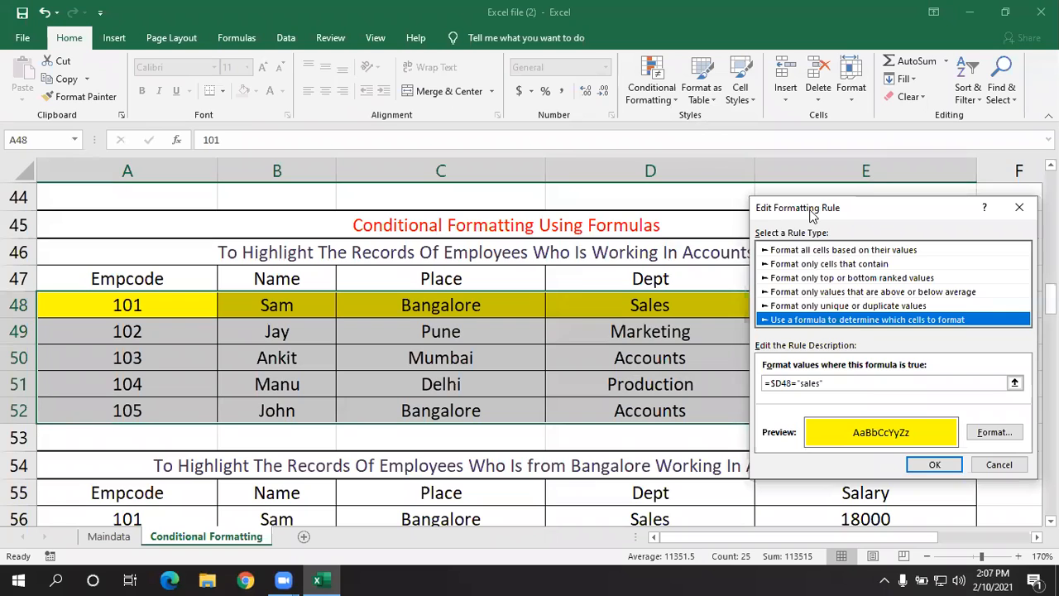
{"action": "left_click_drag", "start_coordinate": [811, 214], "coordinate": [510, 176]}
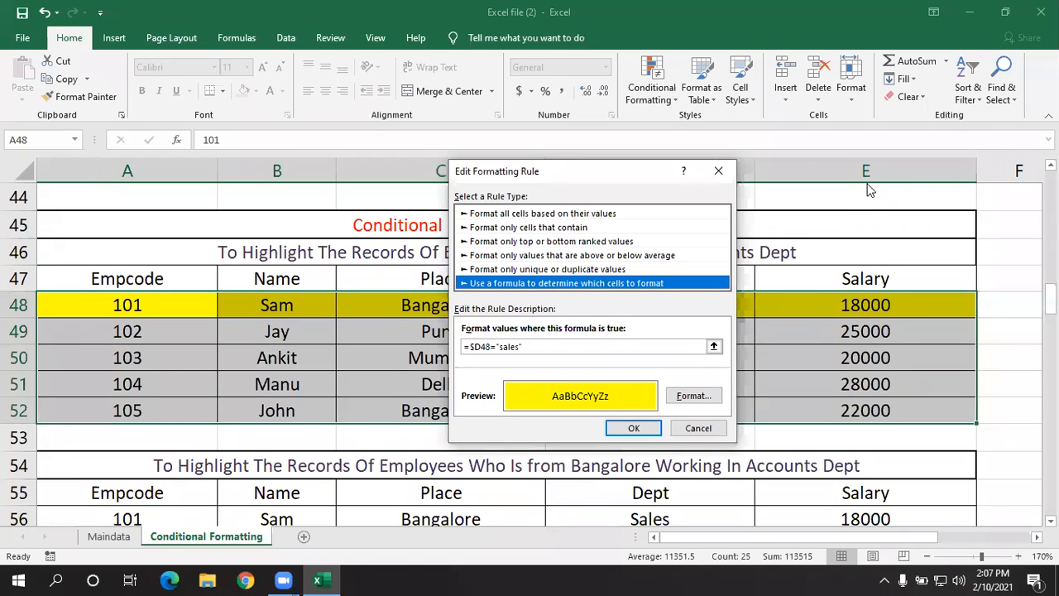
- Change the rule's formula to =$E48>20000 so it matches records by salary, and apply it to A48:E52
{"action": "left_click", "coordinate": [482, 347]}
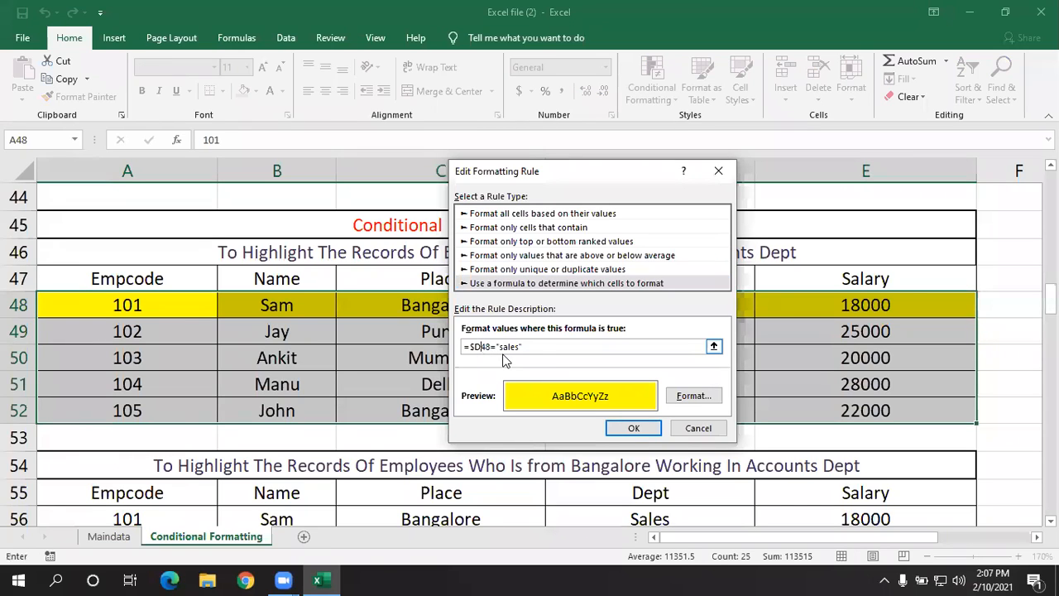
{"action": "key", "text": "BackSpace"}
{"action": "type", "text": "e"}
{"action": "key", "text": "BackSpace"}
{"action": "key", "text": "BackSpace"}
{"action": "key", "text": "BackSpace"}
{"action": "key", "text": "BackSpace"}
{"action": "key", "text": "BackSpace"}
{"action": "key", "text": "BackSpace"}
{"action": "key", "text": "BackSpace"}
{"action": "type", "text": ">20000"}
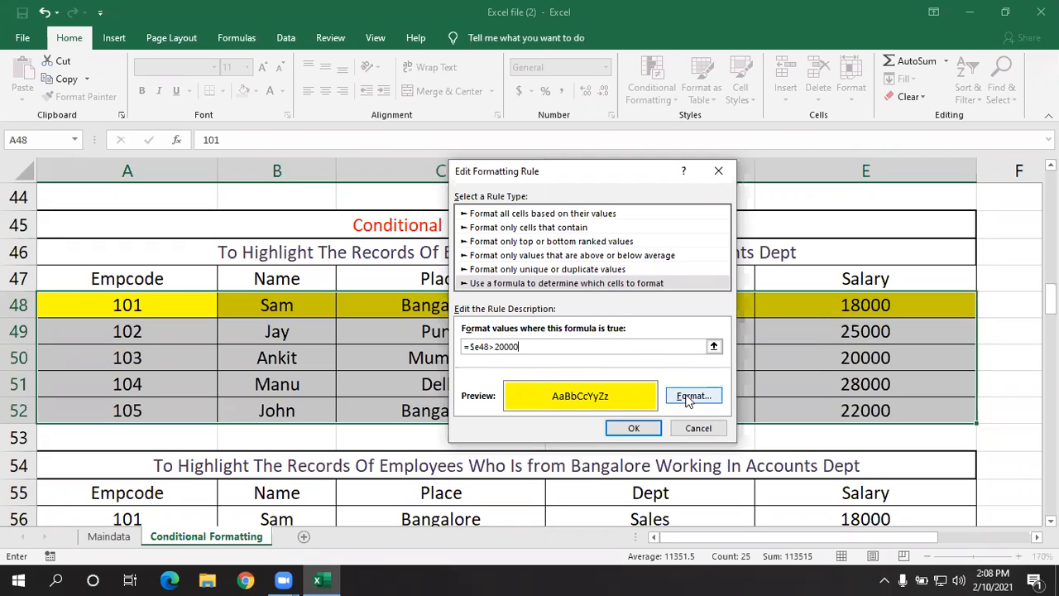
{"action": "left_click", "coordinate": [633, 428]}
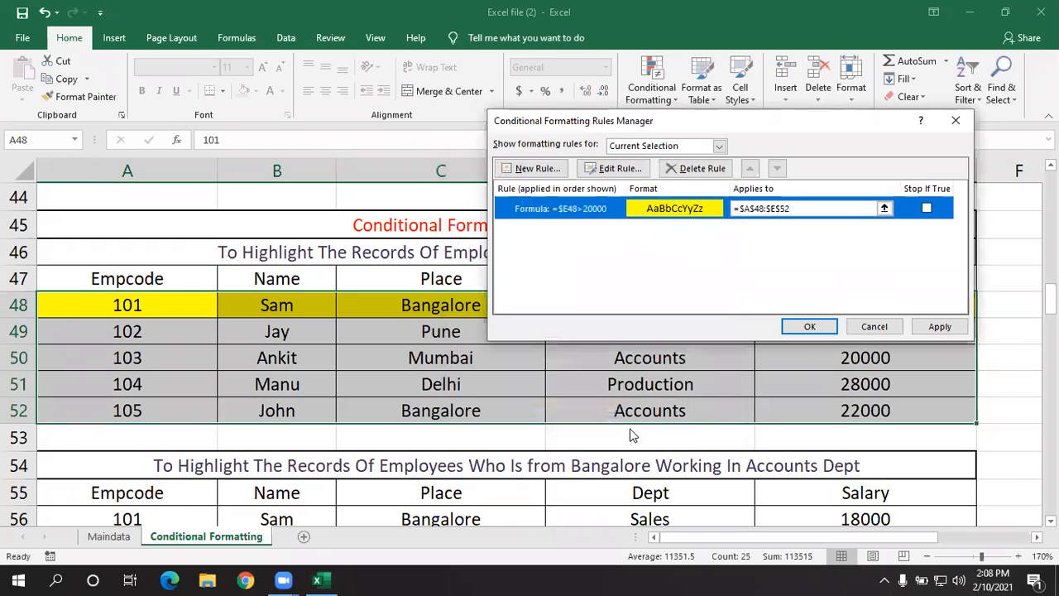
{"action": "left_click", "coordinate": [940, 327]}
{"action": "left_click", "coordinate": [811, 326]}
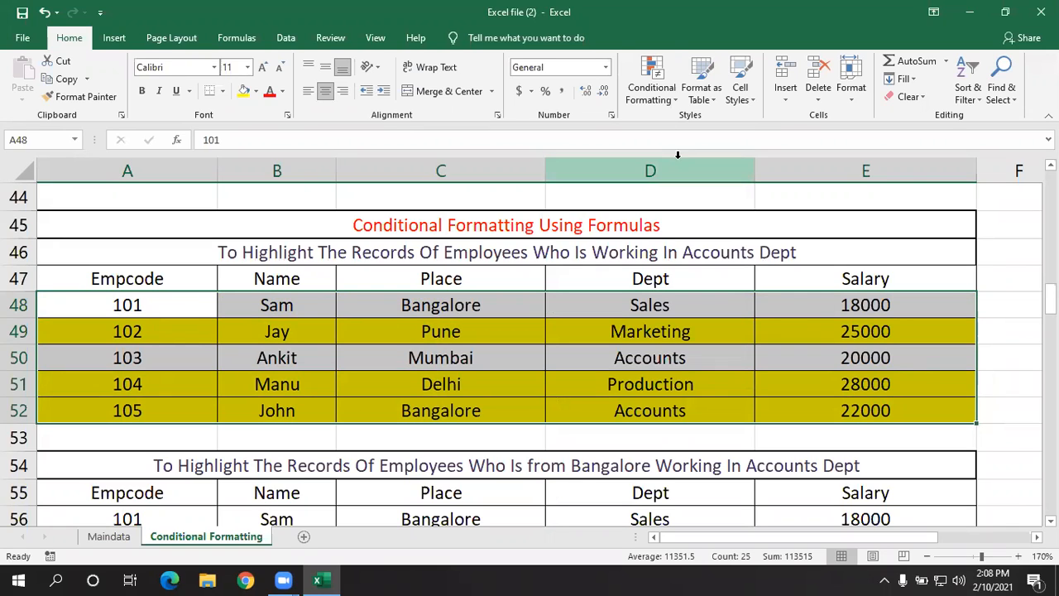
- Edit the salary rule on A48:E52 so its formula is =$E48>=20000, and apply the change
{"action": "left_click", "coordinate": [651, 89]}
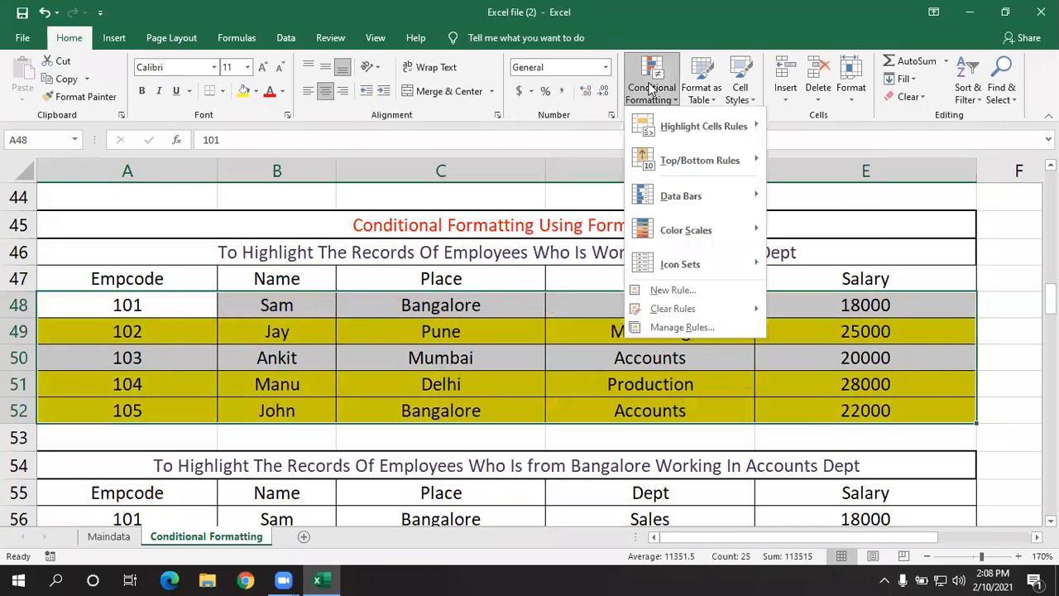
{"action": "mouse_move", "coordinate": [661, 132]}
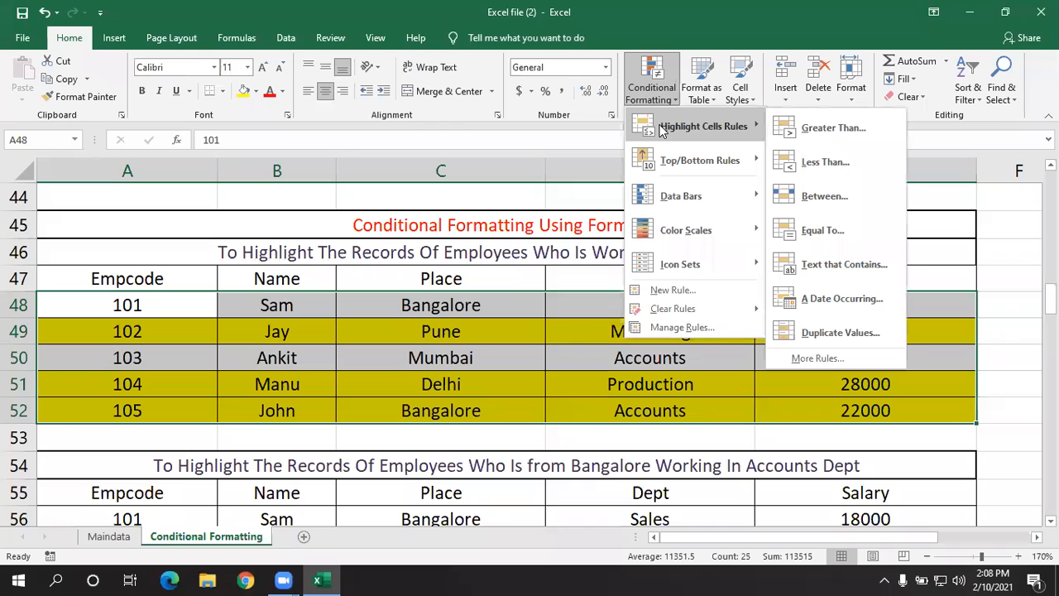
{"action": "left_click", "coordinate": [672, 326]}
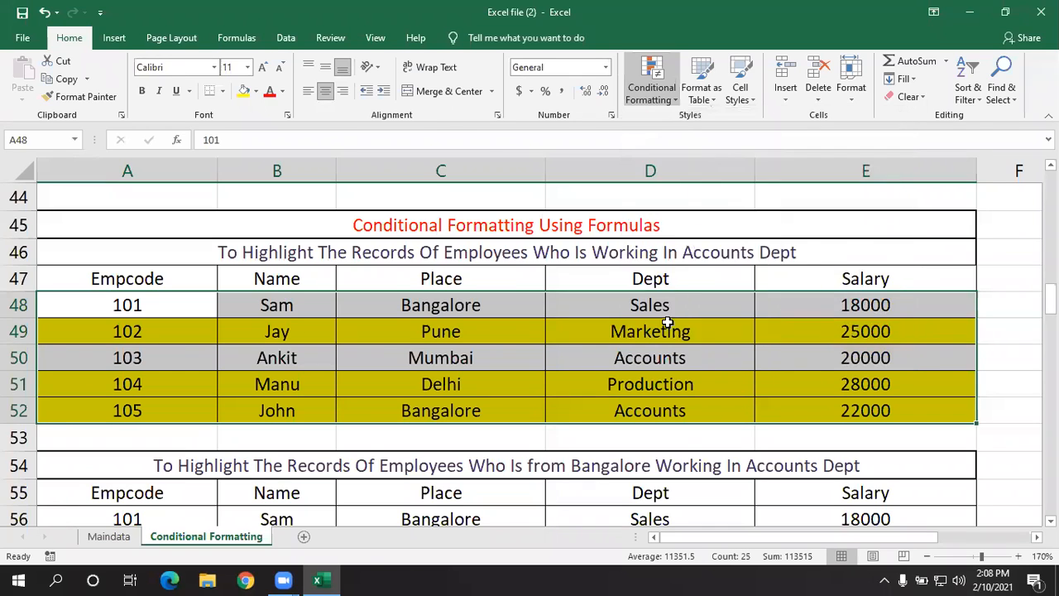
{"action": "left_click", "coordinate": [660, 208]}
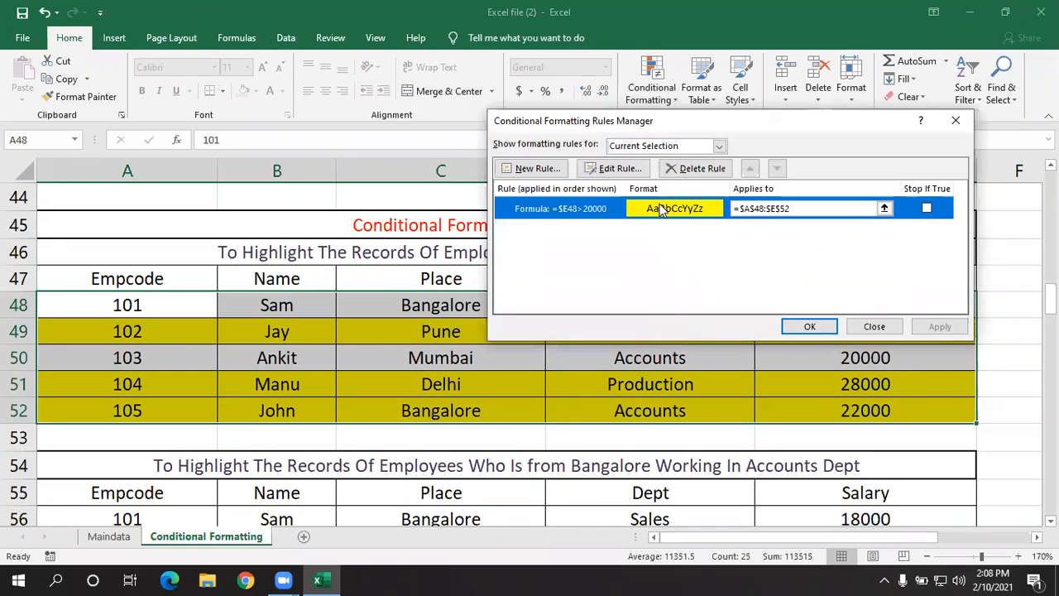
{"action": "left_click", "coordinate": [644, 169]}
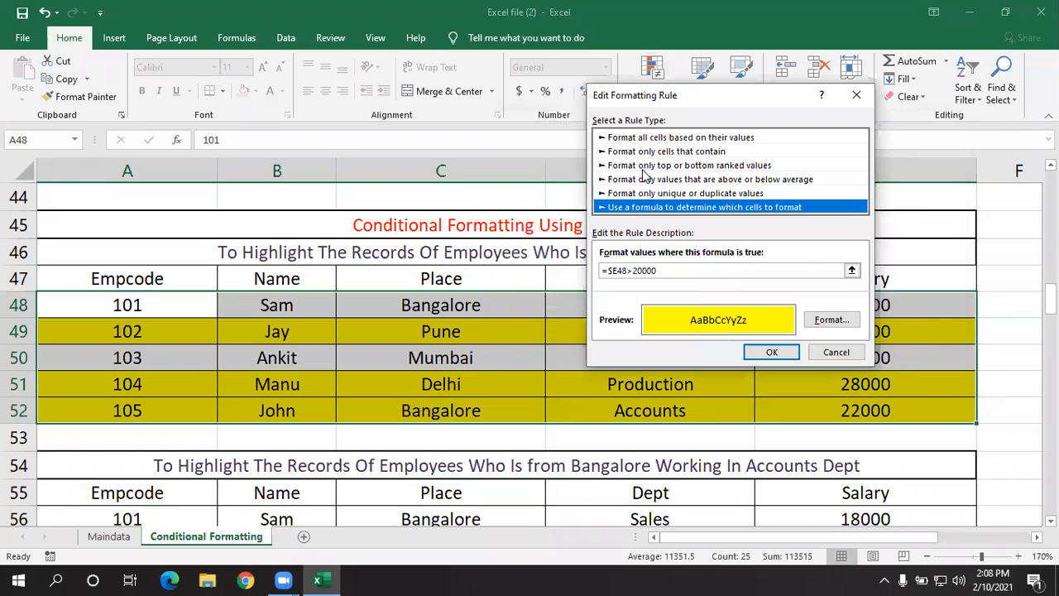
{"action": "left_click", "coordinate": [634, 269]}
{"action": "key", "text": "Delete"}
{"action": "type", "text": "2"}
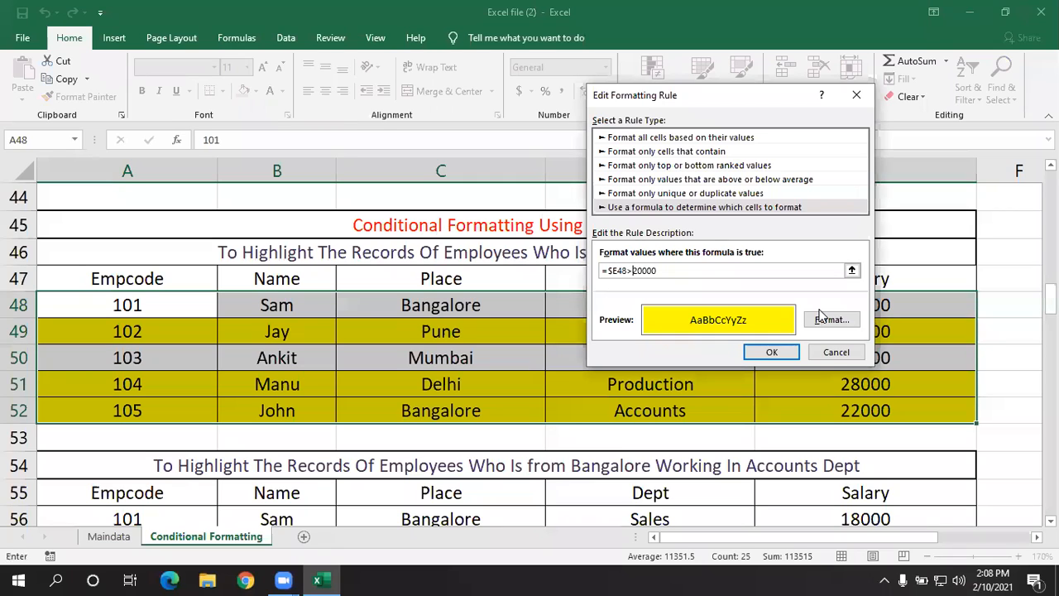
{"action": "type", "text": "="}
{"action": "left_click", "coordinate": [771, 352]}
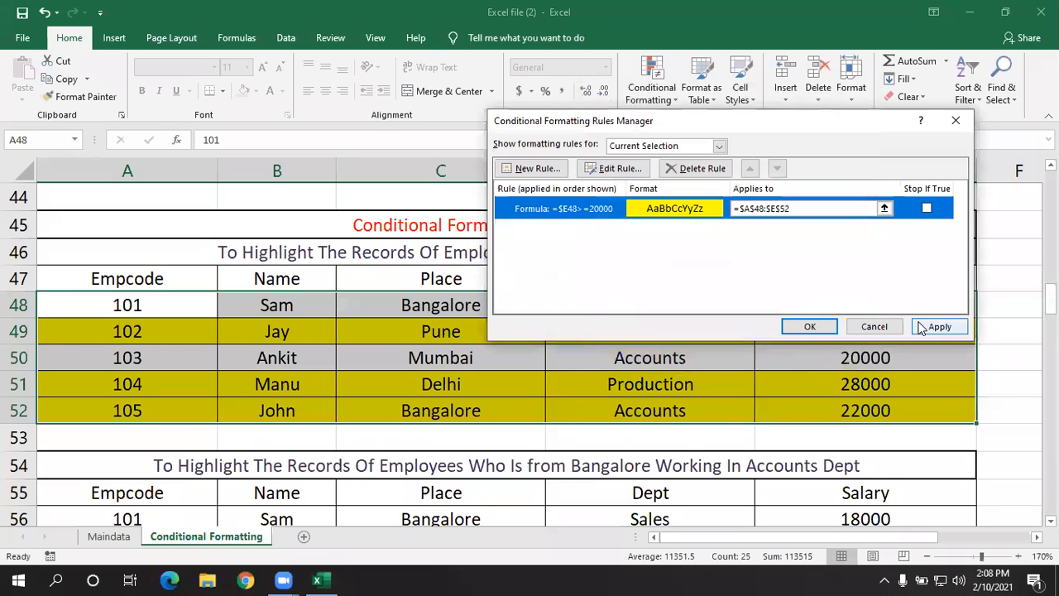
{"action": "left_click", "coordinate": [921, 326]}
{"action": "left_click", "coordinate": [811, 325]}
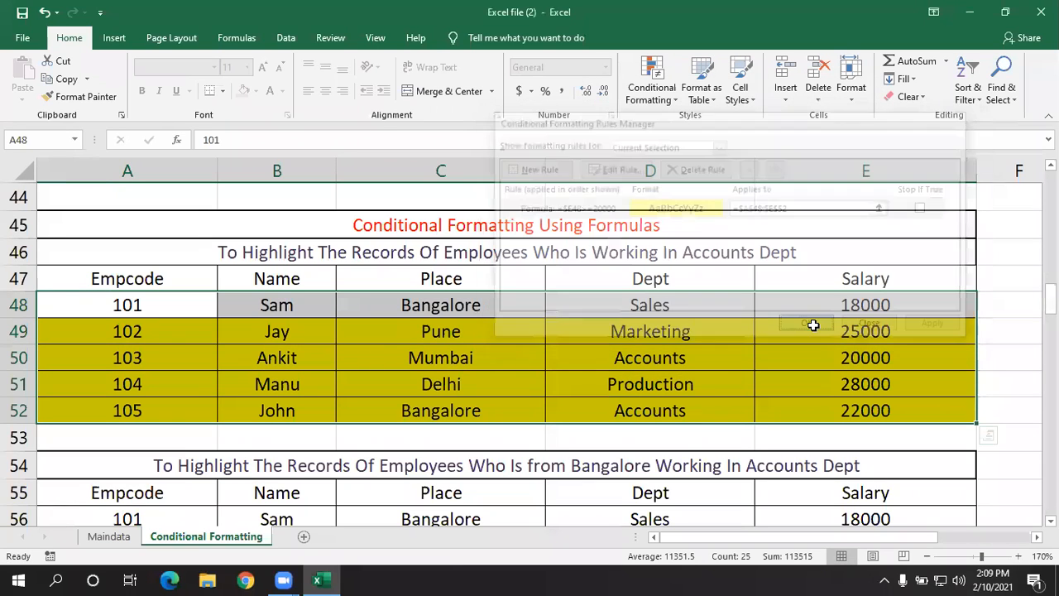
- Set the salary of employee 103 in cell E50 to 14000
{"action": "left_click", "coordinate": [827, 356]}
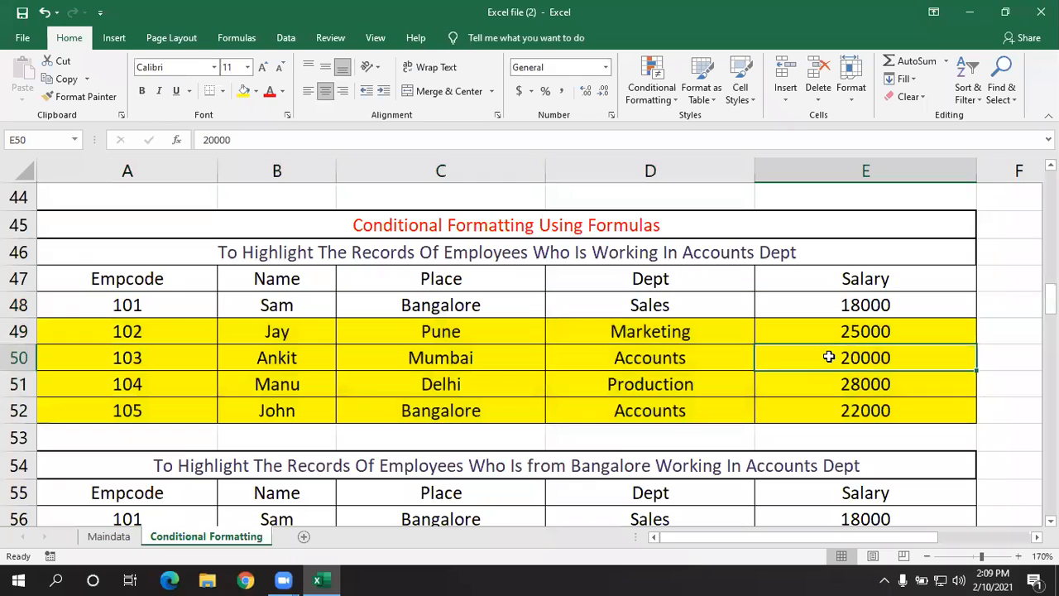
{"action": "key", "text": "Delete"}
{"action": "type", "text": "1"}
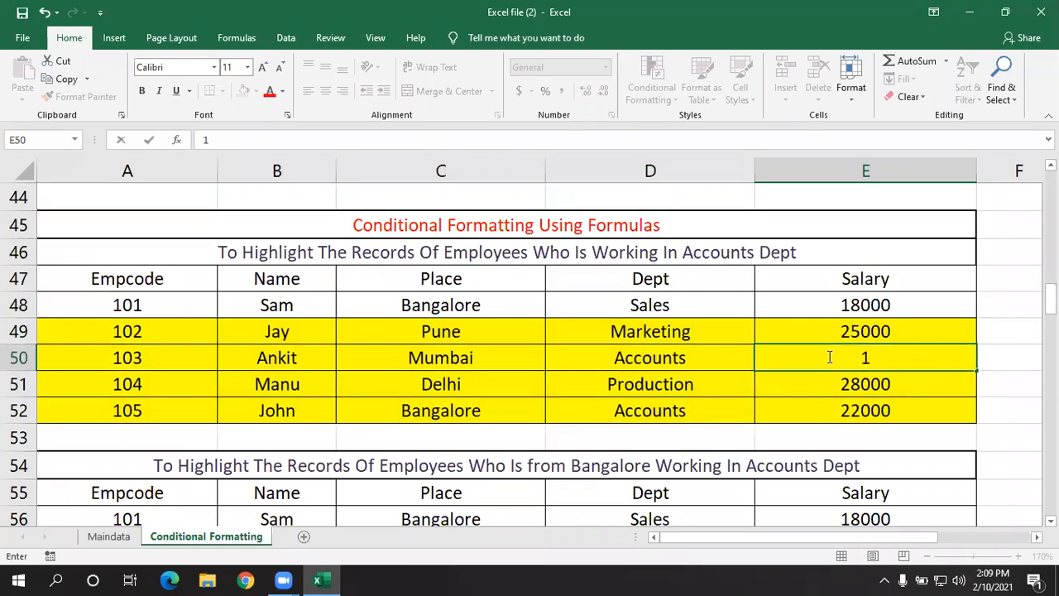
{"action": "type", "text": "4000"}
{"action": "key", "text": "Return"}
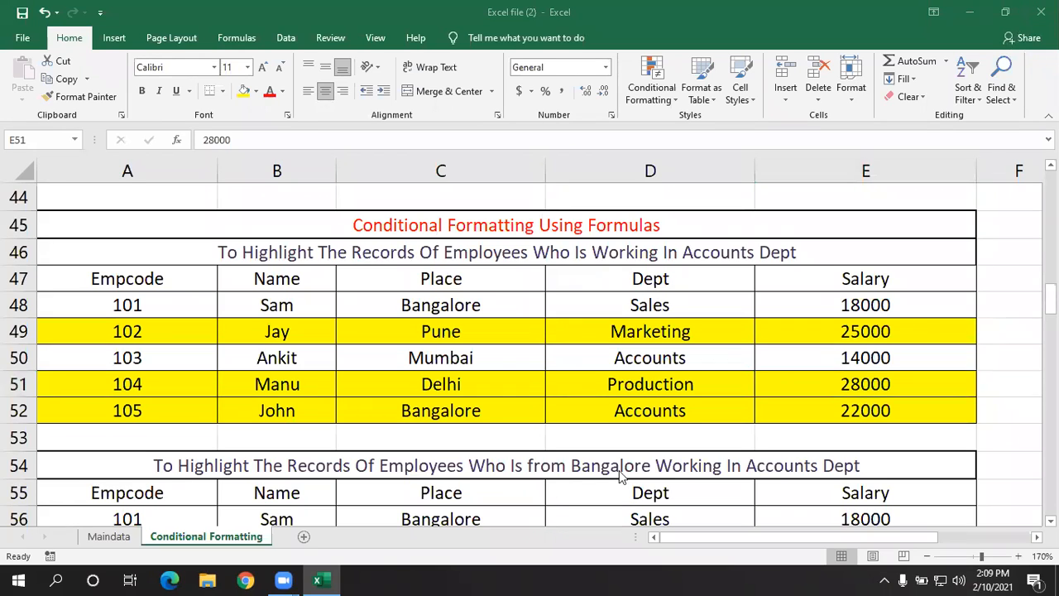
{"action": "scroll", "coordinate": [600, 435], "scroll_direction": "down", "scroll_amount": 1}
{"action": "scroll", "coordinate": [600, 434], "scroll_direction": "down", "scroll_amount": 1}
{"action": "scroll", "coordinate": [600, 433], "scroll_direction": "up", "scroll_amount": 1}
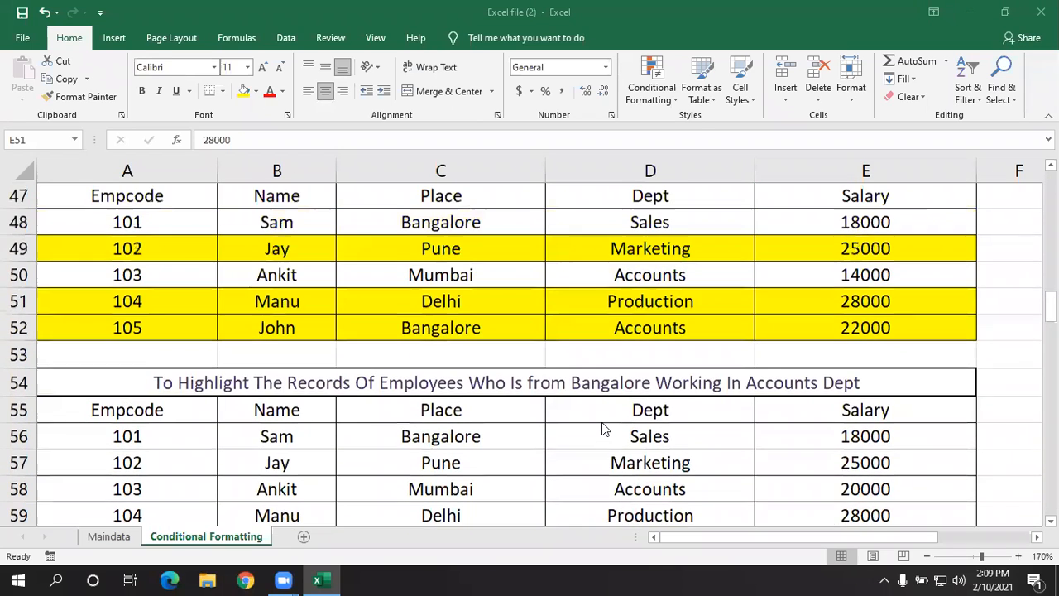
{"action": "scroll", "coordinate": [602, 431], "scroll_direction": "down", "scroll_amount": 1}
{"action": "scroll", "coordinate": [603, 428], "scroll_direction": "up", "scroll_amount": 1}
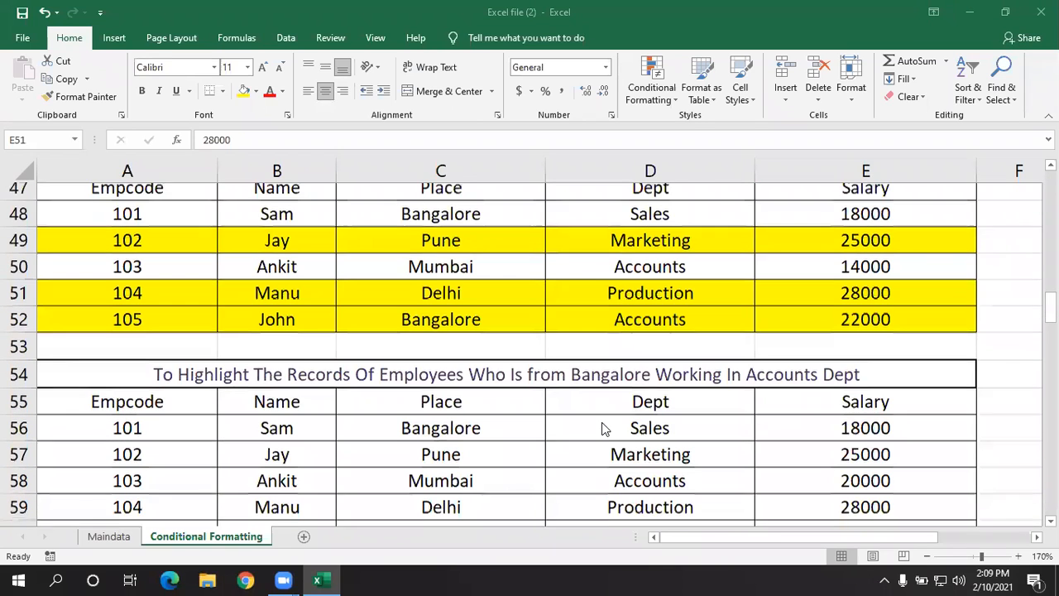
{"action": "scroll", "coordinate": [602, 429], "scroll_direction": "up", "scroll_amount": 1}
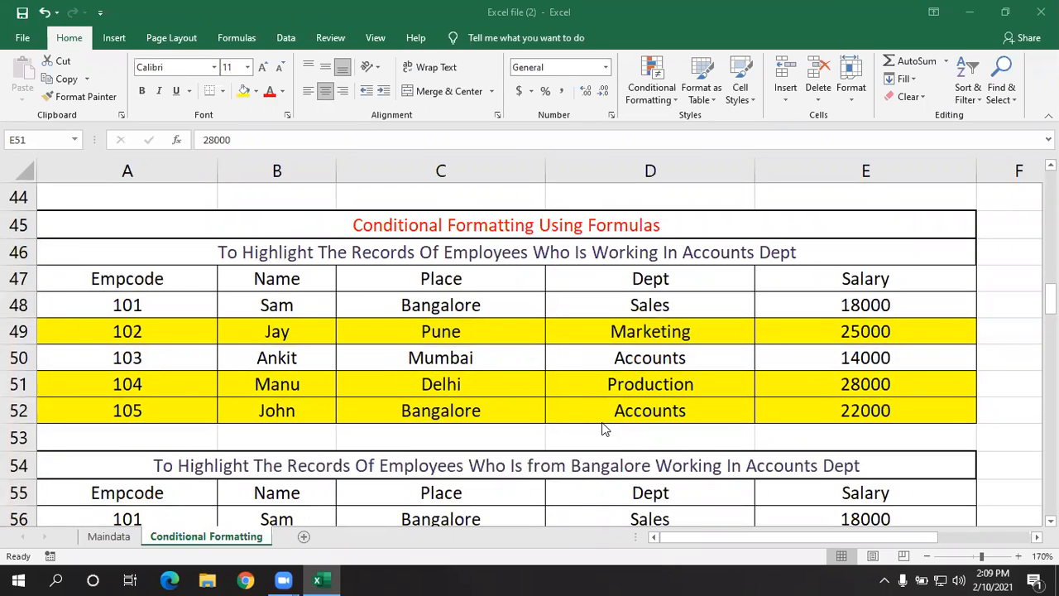
- Start a new conditional formatting rule for A56:E60 that uses a formula to determine which cells to format
{"action": "scroll", "coordinate": [621, 443], "scroll_direction": "down", "scroll_amount": 1}
{"action": "scroll", "coordinate": [622, 448], "scroll_direction": "down", "scroll_amount": 1}
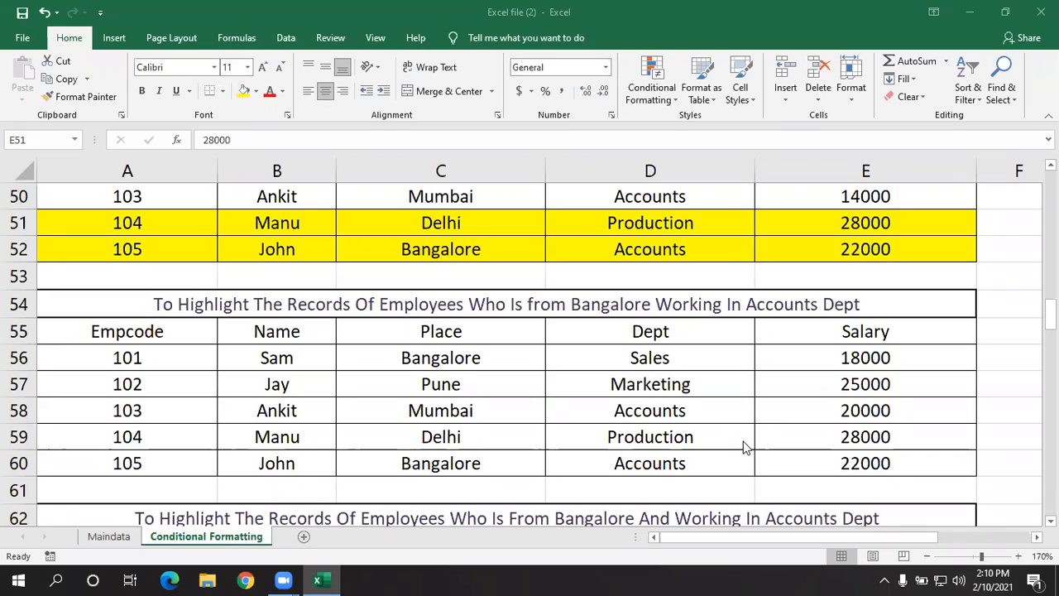
{"action": "left_click", "coordinate": [452, 423]}
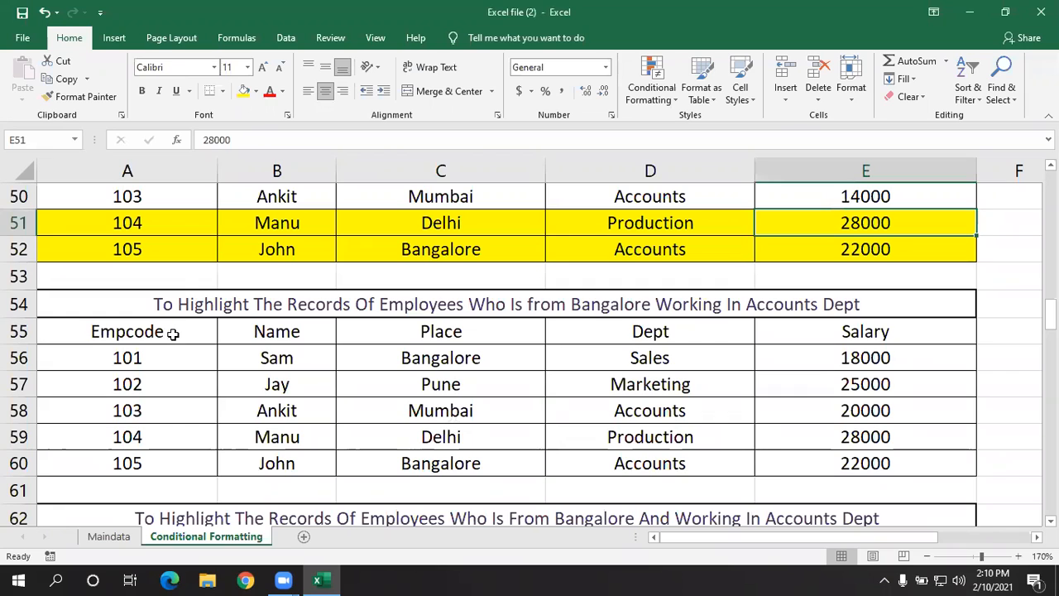
{"action": "left_click_drag", "start_coordinate": [173, 361], "coordinate": [818, 449]}
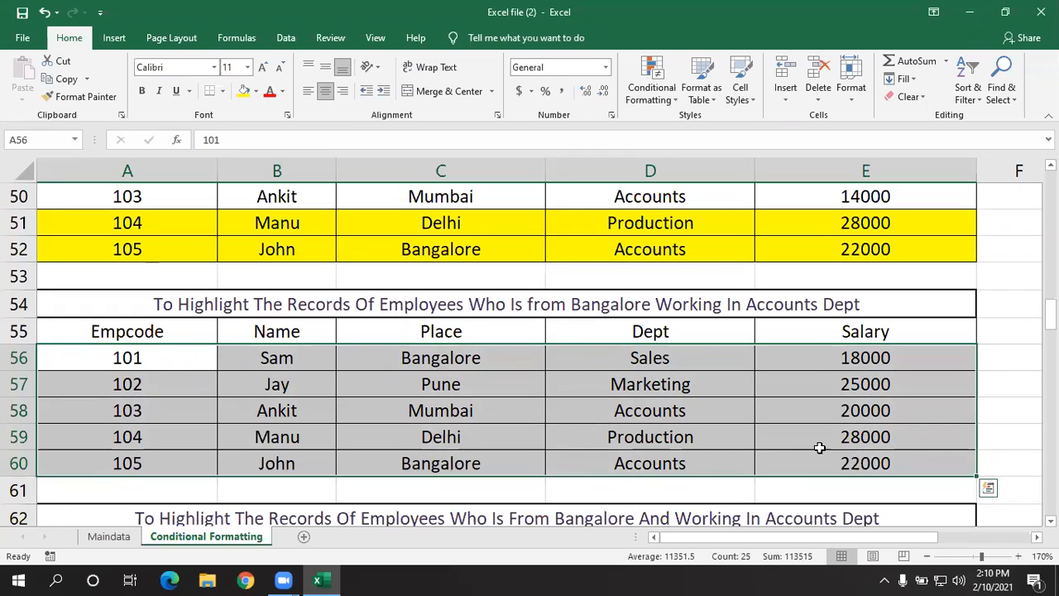
{"action": "left_click", "coordinate": [661, 91]}
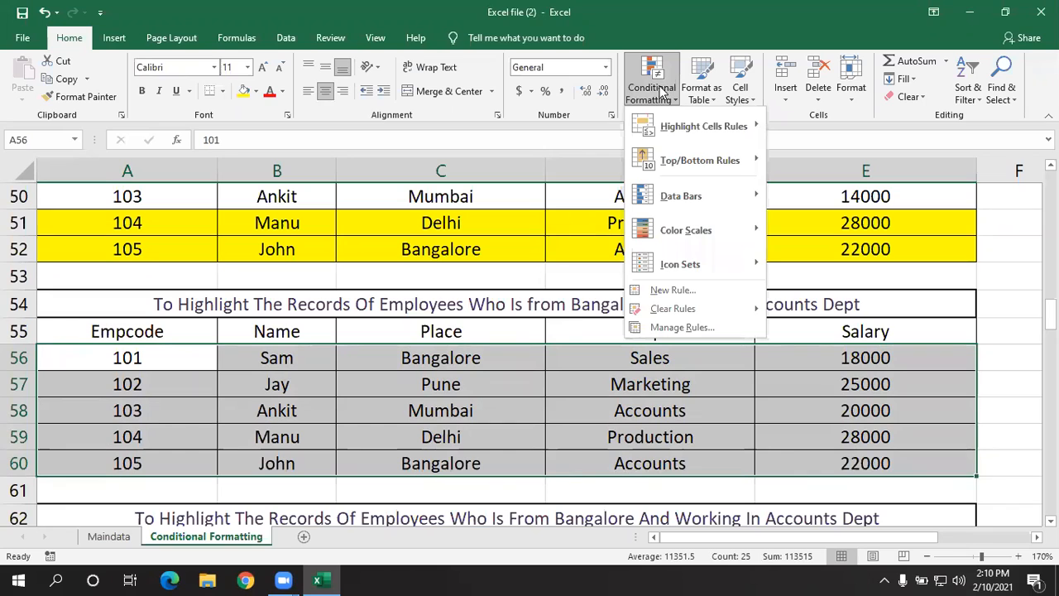
{"action": "left_click", "coordinate": [666, 290]}
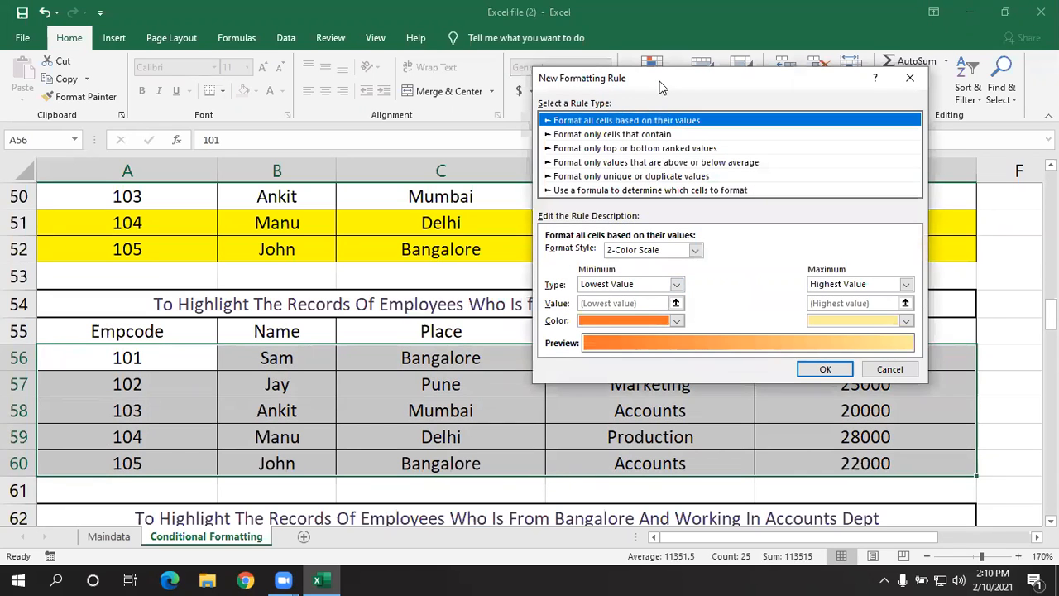
{"action": "left_click_drag", "start_coordinate": [656, 80], "coordinate": [477, 42]}
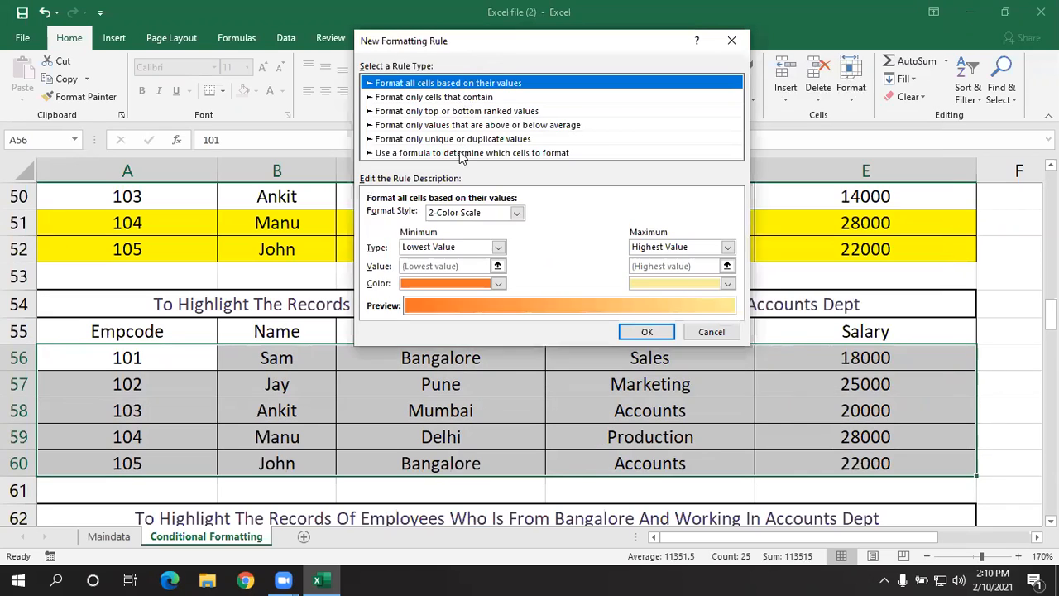
{"action": "left_click", "coordinate": [461, 154]}
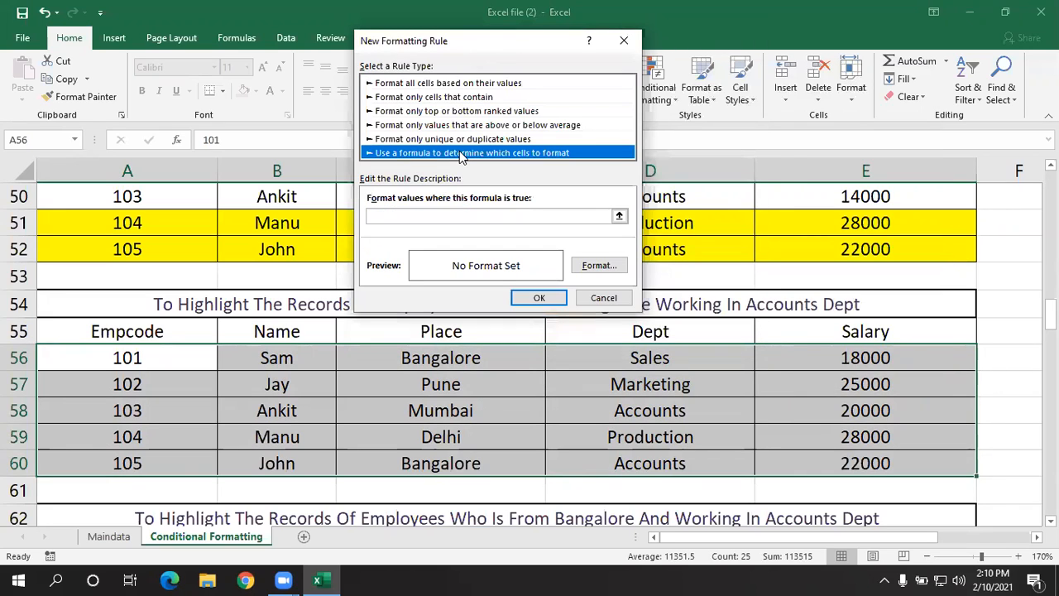
- Begin the rule's formula with =and( and move the rule dialog clear of the Place column
{"action": "left_click", "coordinate": [459, 215]}
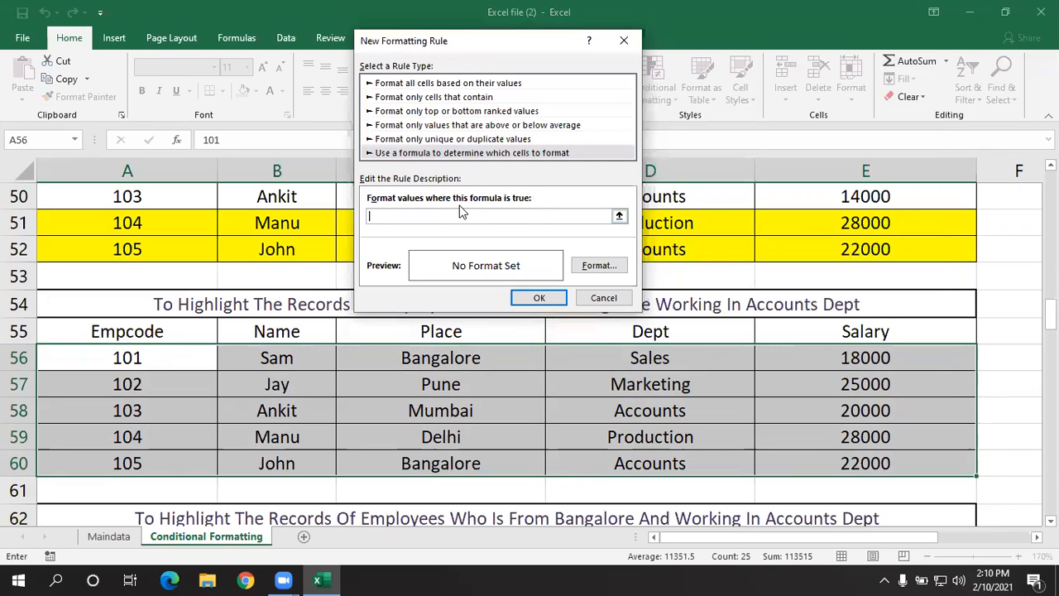
{"action": "type", "text": "=and"}
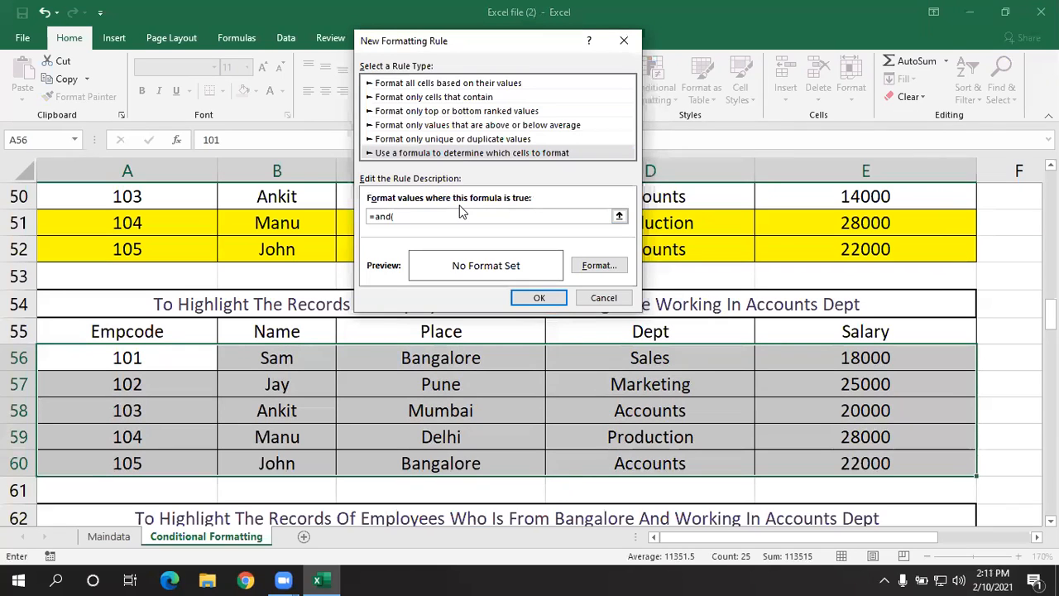
{"action": "type", "text": "("}
{"action": "left_click_drag", "start_coordinate": [461, 47], "coordinate": [344, 24]}
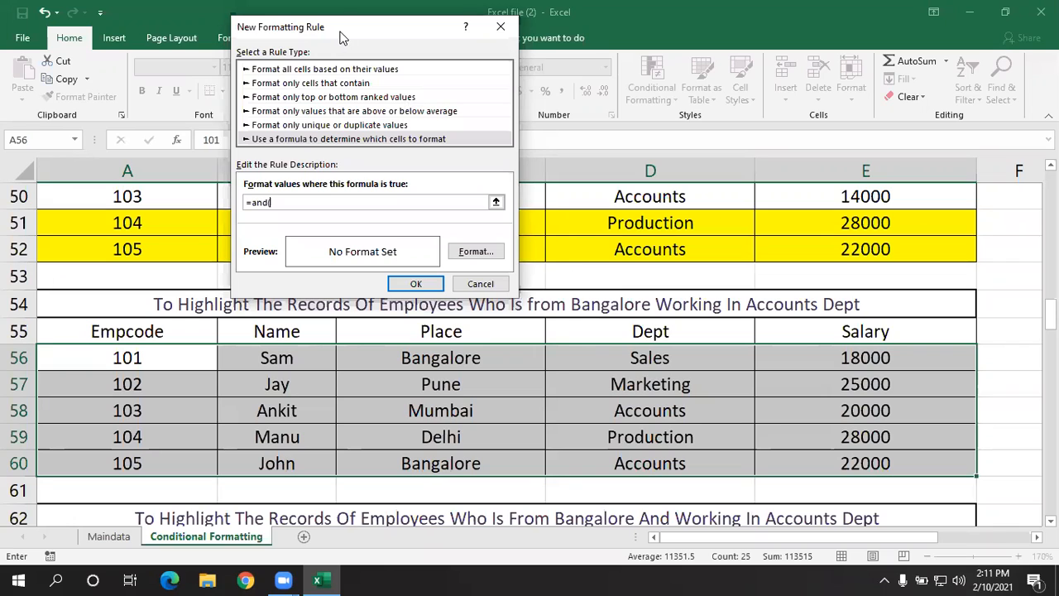
{"action": "left_click_drag", "start_coordinate": [342, 37], "coordinate": [720, 155]}
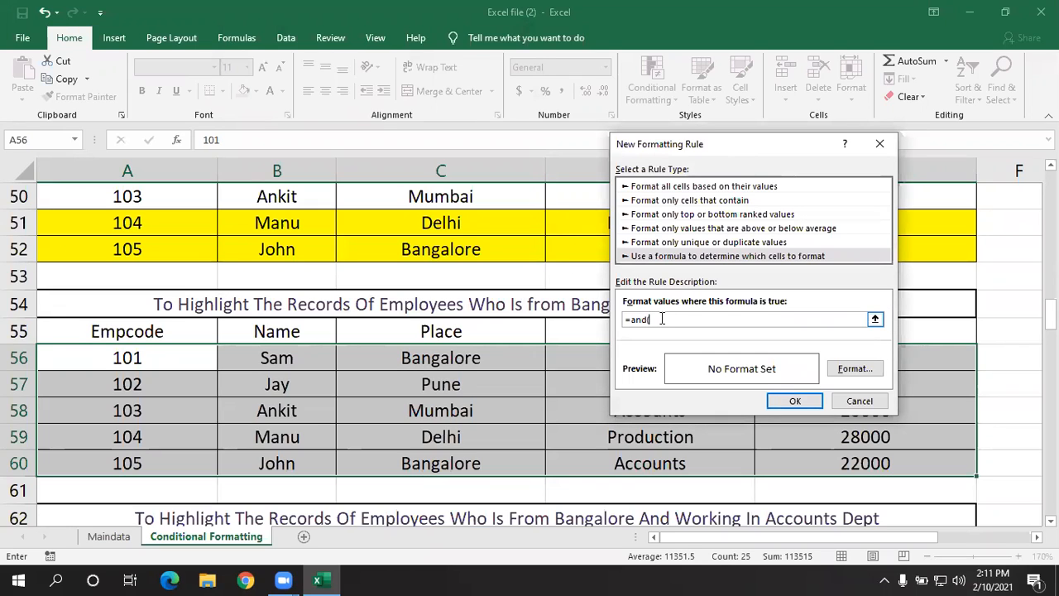
- Enter $c56="bangalore" as the first condition of the AND formula, followed by a comma
{"action": "type", "text": "$"}
{"action": "type", "text": "d"}
{"action": "type", "text": "56"}
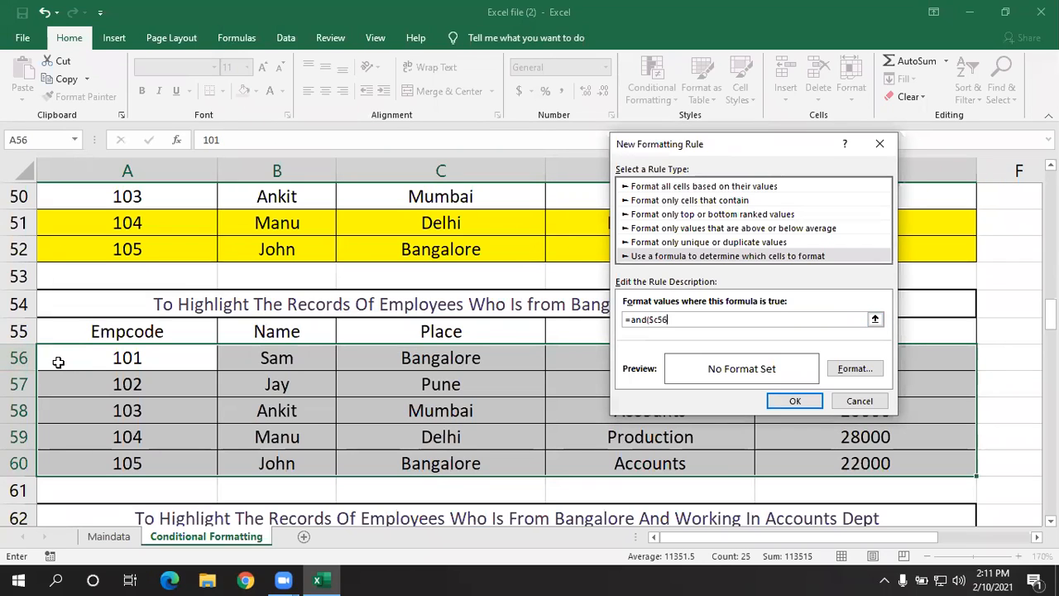
{"action": "type", "text": "=\"bangalore\","}
- Uncover the Dept column and complete the AND formula with the second condition $d56="accounts" and a closing bracket
{"action": "left_click_drag", "start_coordinate": [680, 145], "coordinate": [790, 193]}
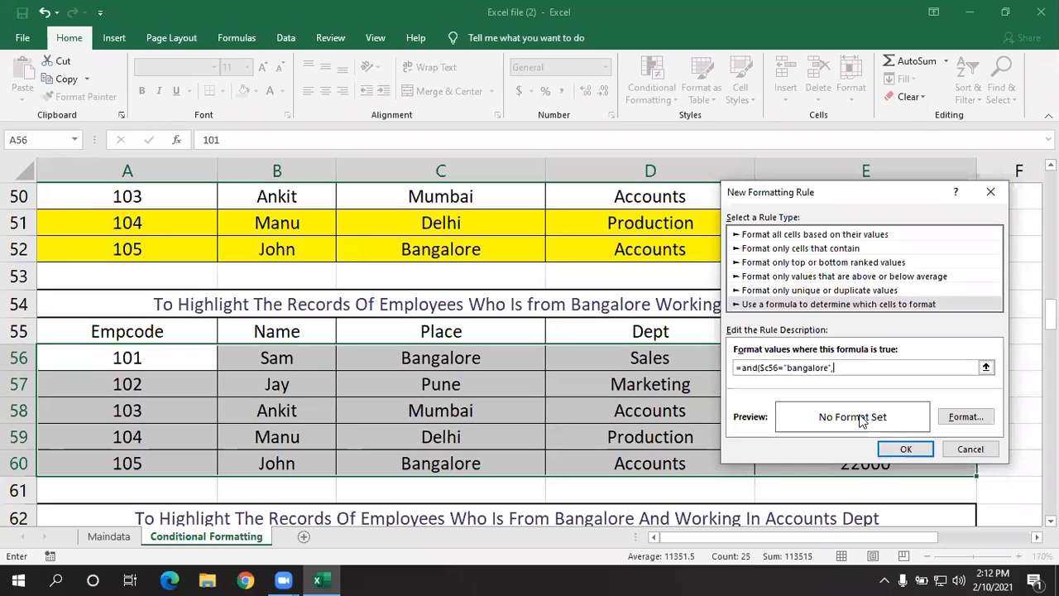
{"action": "type", "text": "$d56"}
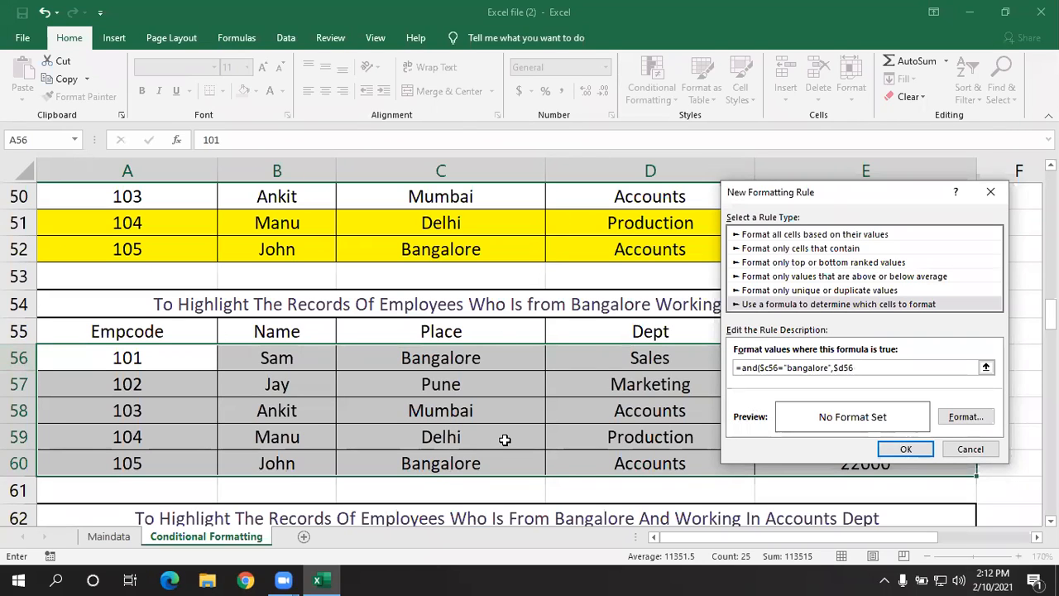
{"action": "type", "text": "=\"accounts\")"}
- Give the Bangalore-and-Accounts rule a yellow fill and apply it to A56:E60
{"action": "left_click", "coordinate": [976, 417]}
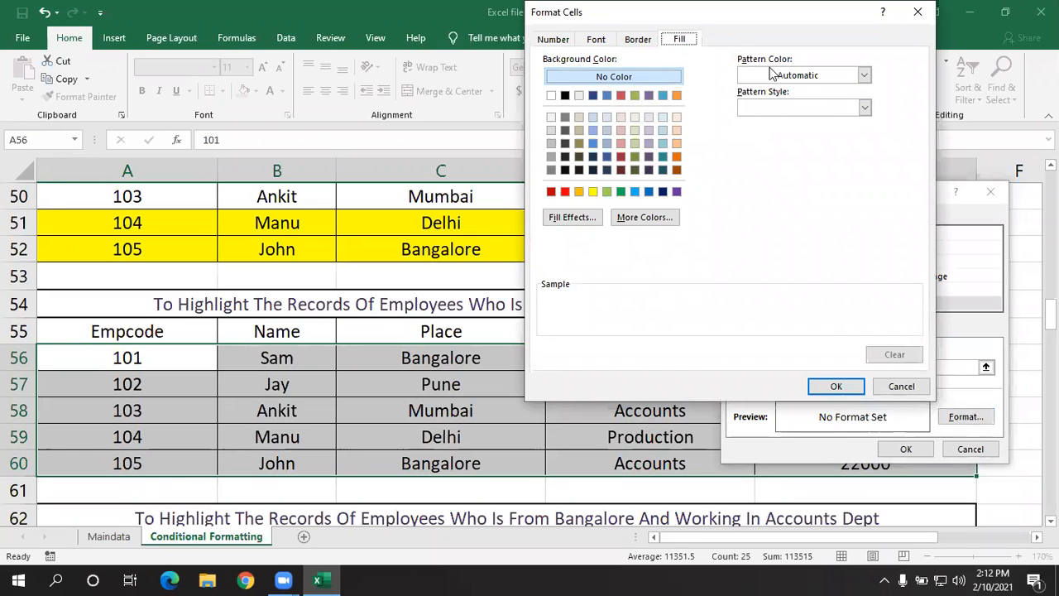
{"action": "left_click", "coordinate": [592, 192]}
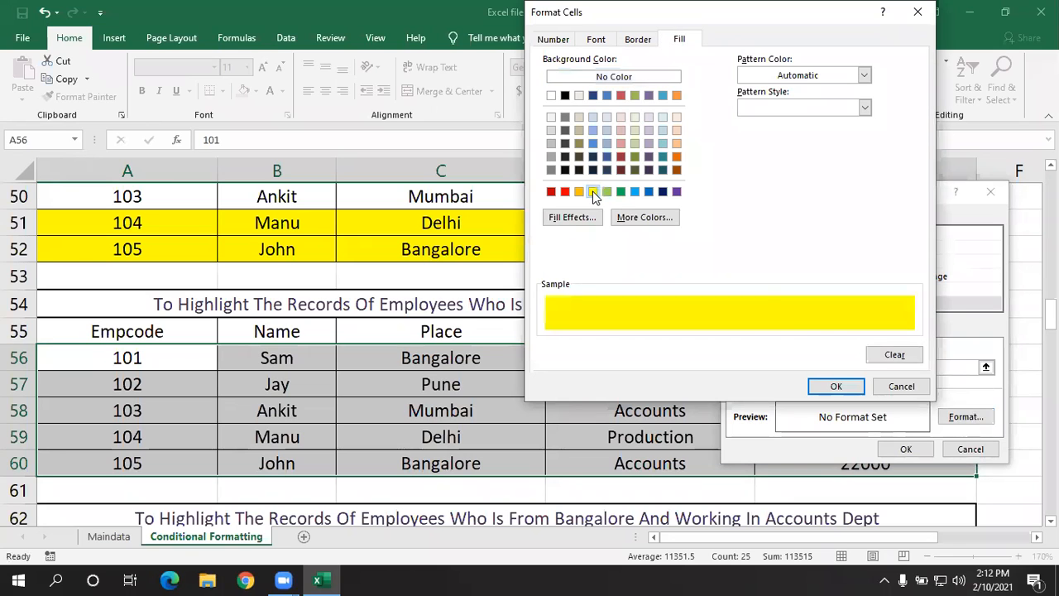
{"action": "left_click", "coordinate": [812, 386]}
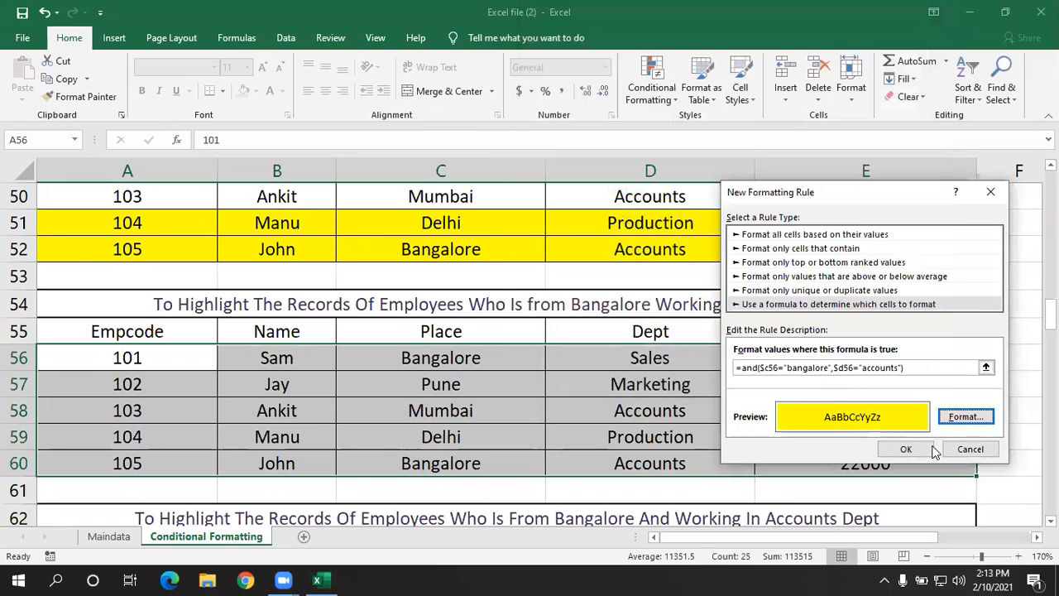
{"action": "left_click", "coordinate": [905, 449]}
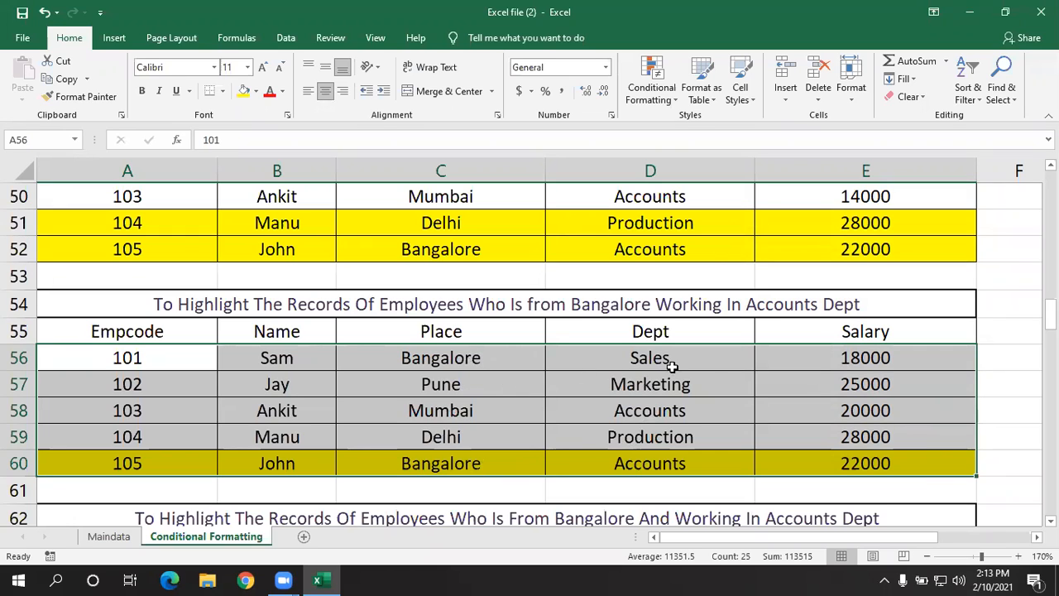
- Set the place of employee 103 in cell C58 to Bangalore
{"action": "left_click", "coordinate": [534, 416]}
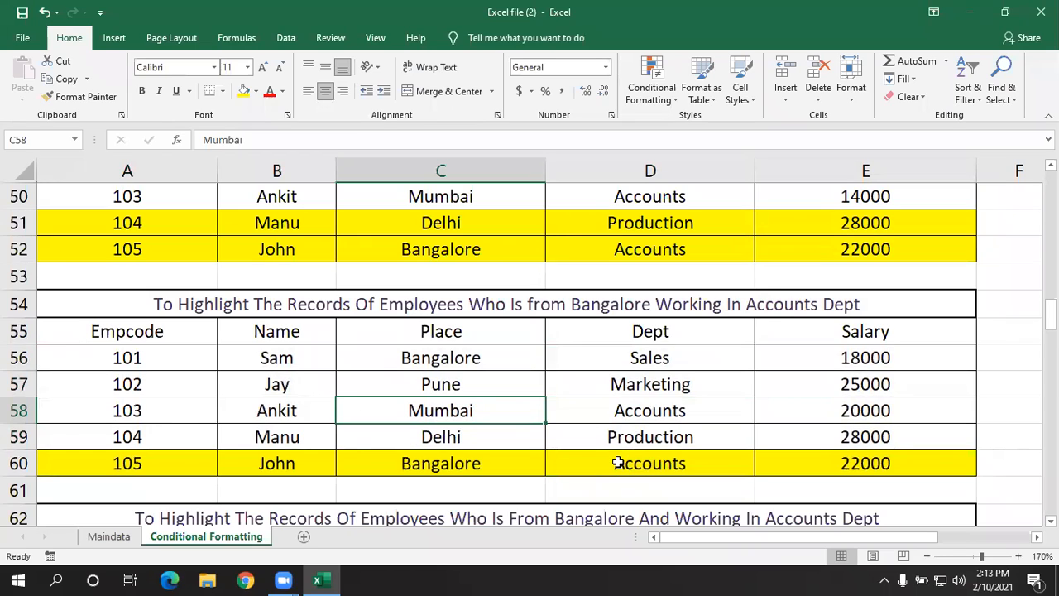
{"action": "left_click", "coordinate": [628, 364]}
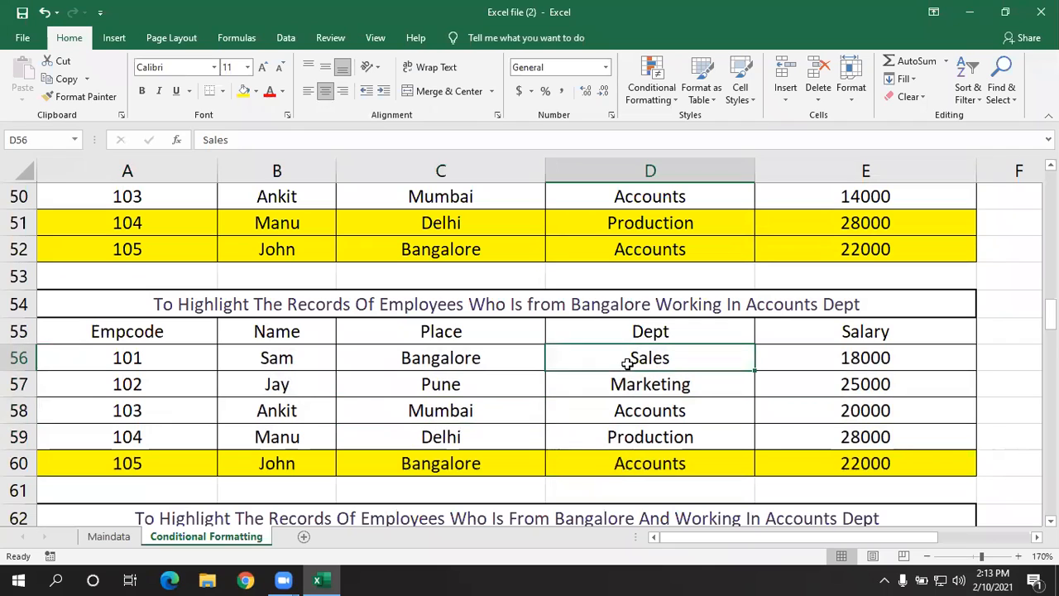
{"action": "left_click", "coordinate": [462, 408]}
{"action": "type", "text": "bangalore"}
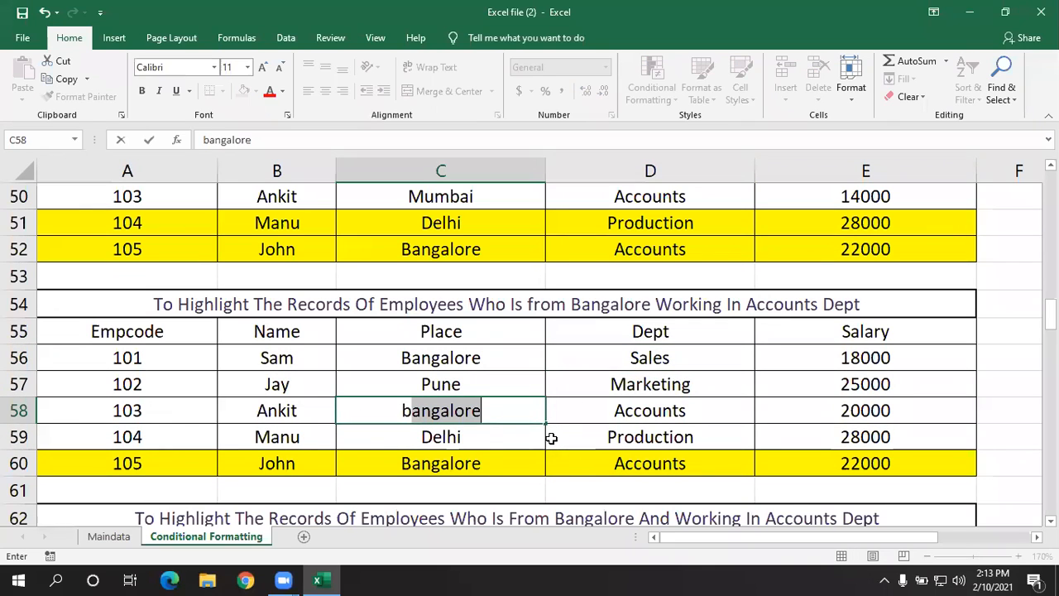
{"action": "key", "text": "Return"}
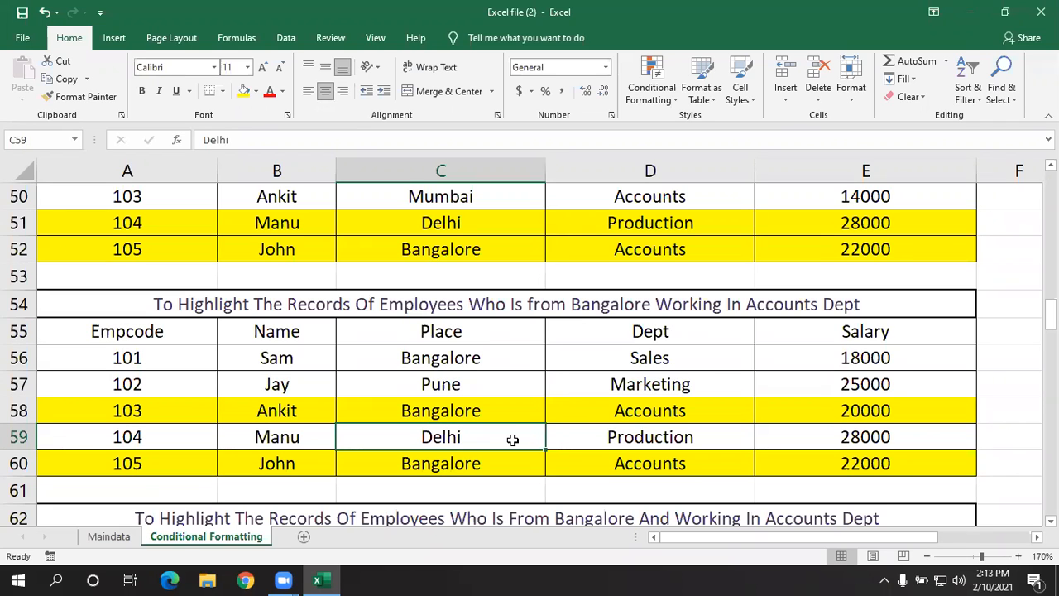
- Start a new conditional formatting rule for A64:E68 that uses a formula to determine which cells to format
{"action": "scroll", "coordinate": [544, 436], "scroll_direction": "down", "scroll_amount": 3}
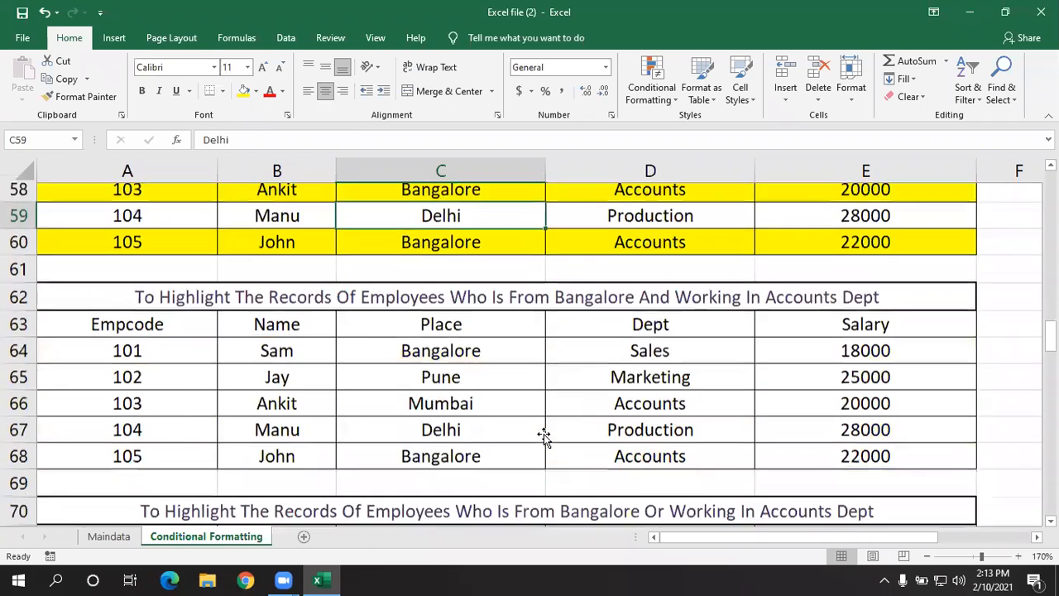
{"action": "scroll", "coordinate": [544, 437], "scroll_direction": "down", "scroll_amount": 1}
{"action": "left_click_drag", "start_coordinate": [152, 333], "coordinate": [799, 428]}
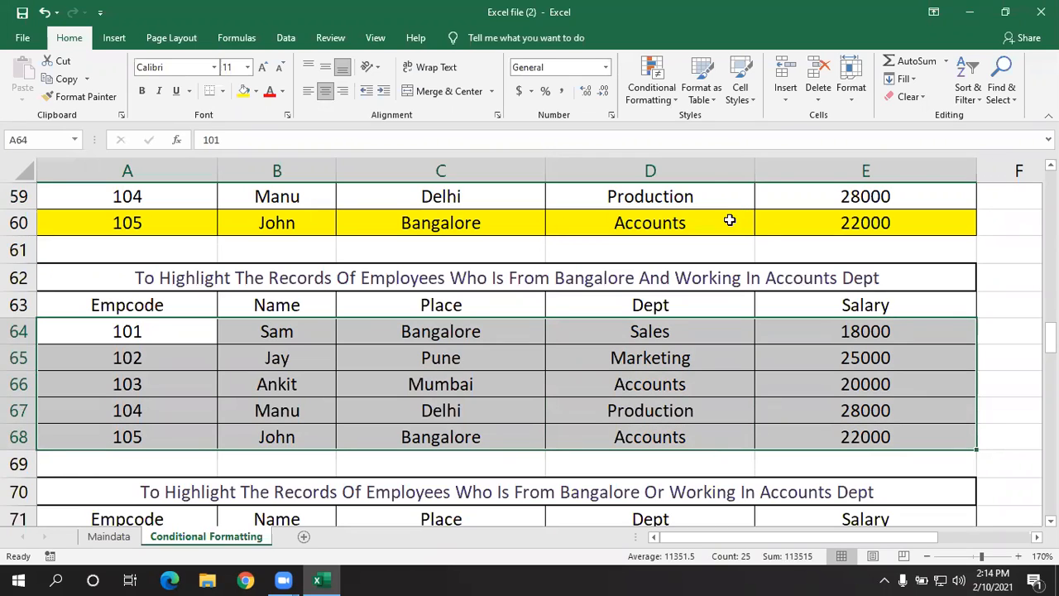
{"action": "left_click", "coordinate": [668, 100]}
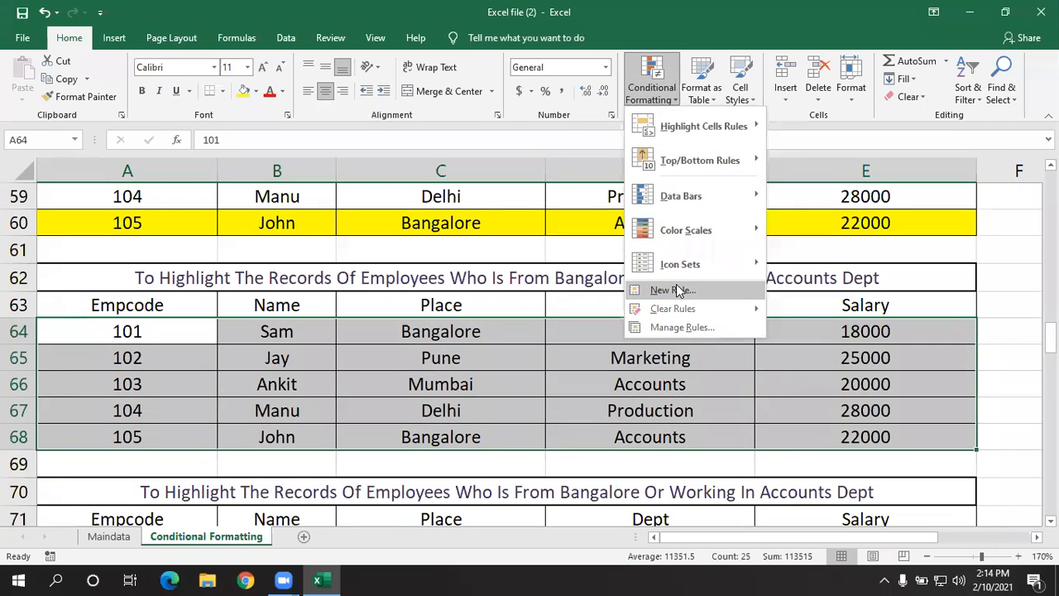
{"action": "left_click", "coordinate": [674, 288]}
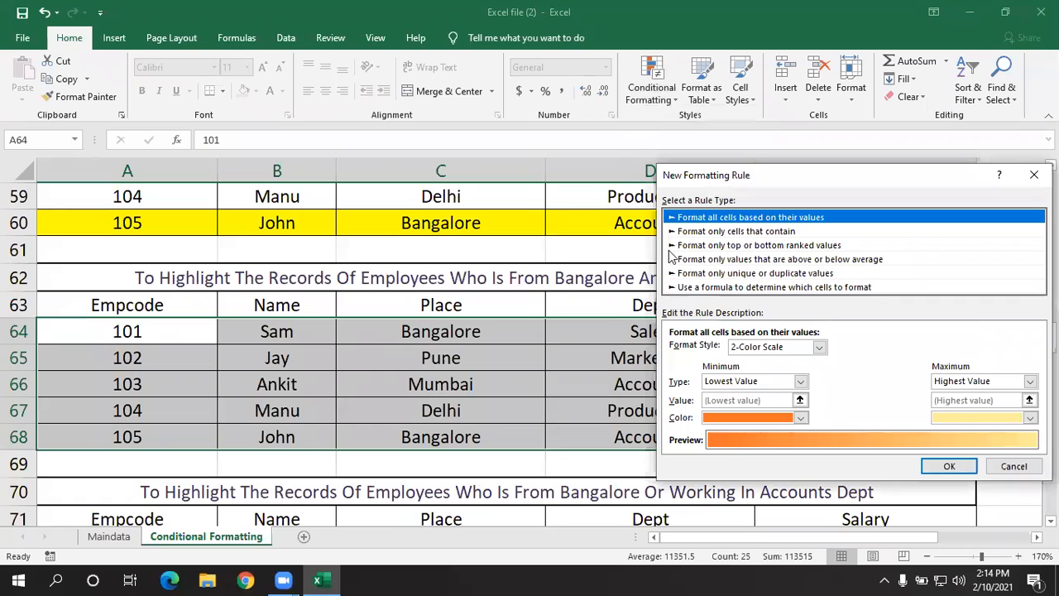
{"action": "left_click", "coordinate": [698, 287]}
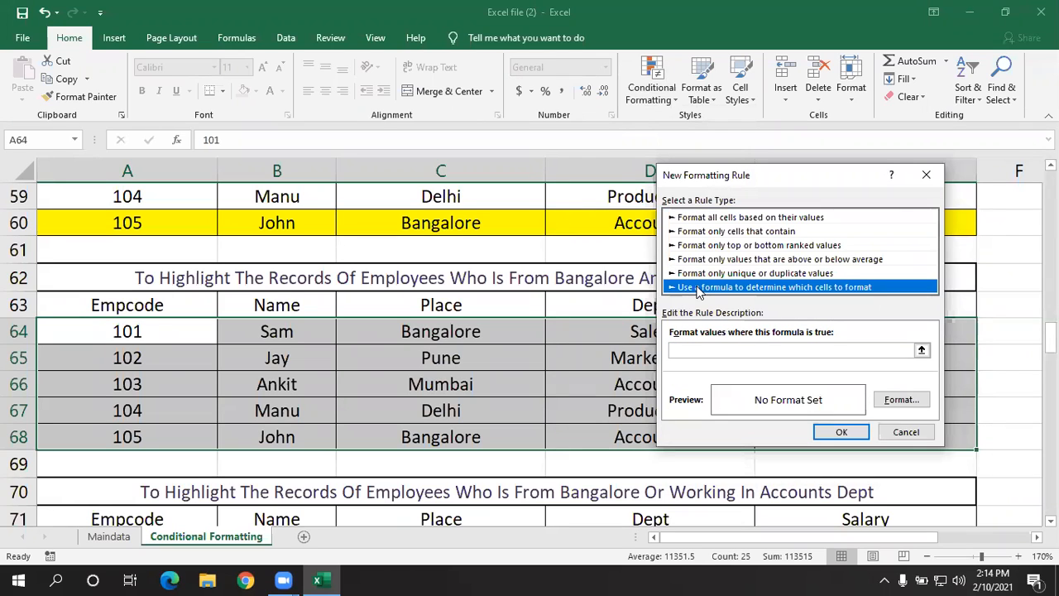
- Begin the rule's formula as =or($c64="bangalore", so that the first condition tests the place
{"action": "left_click", "coordinate": [700, 351]}
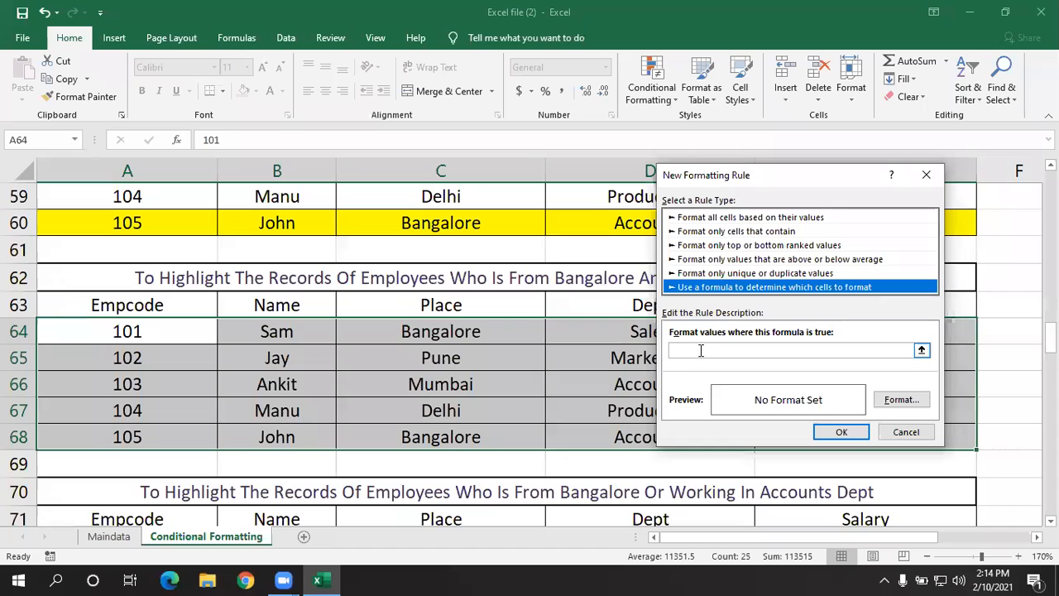
{"action": "type", "text": "="}
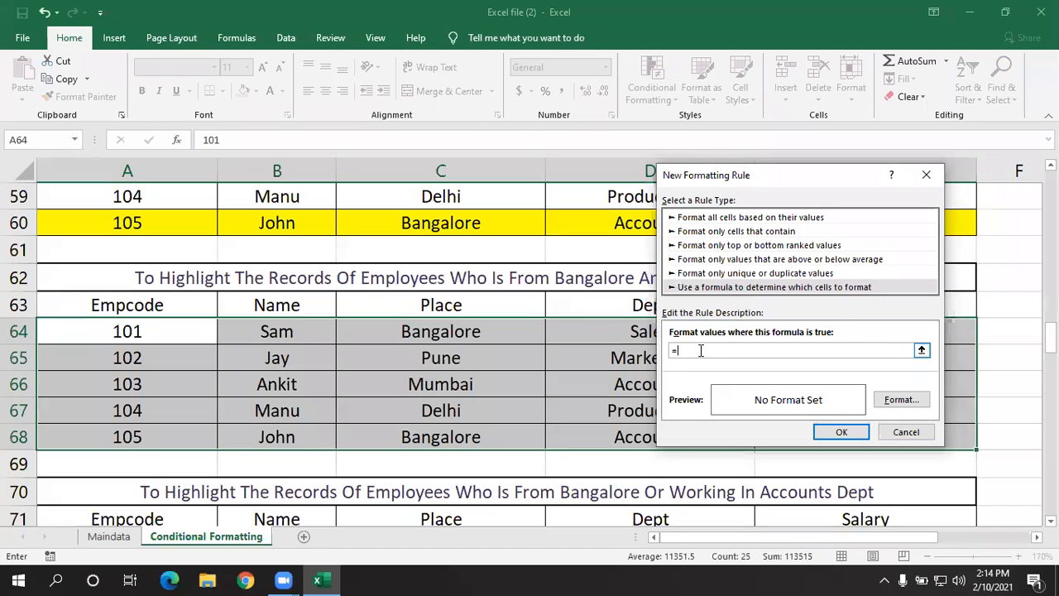
{"action": "type", "text": "or($c"}
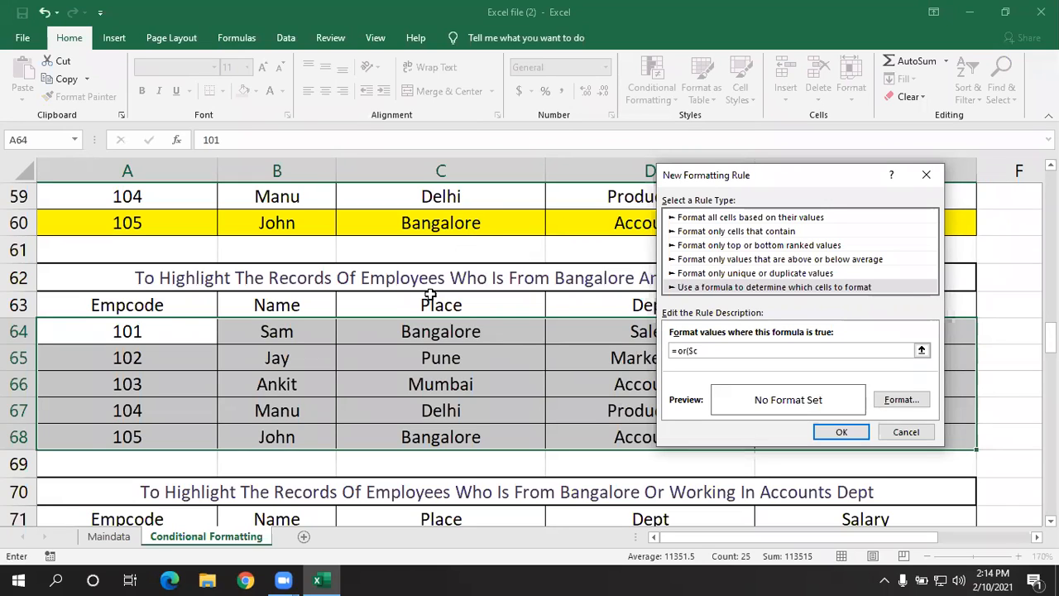
{"action": "type", "text": "4=\"bangalore\","}
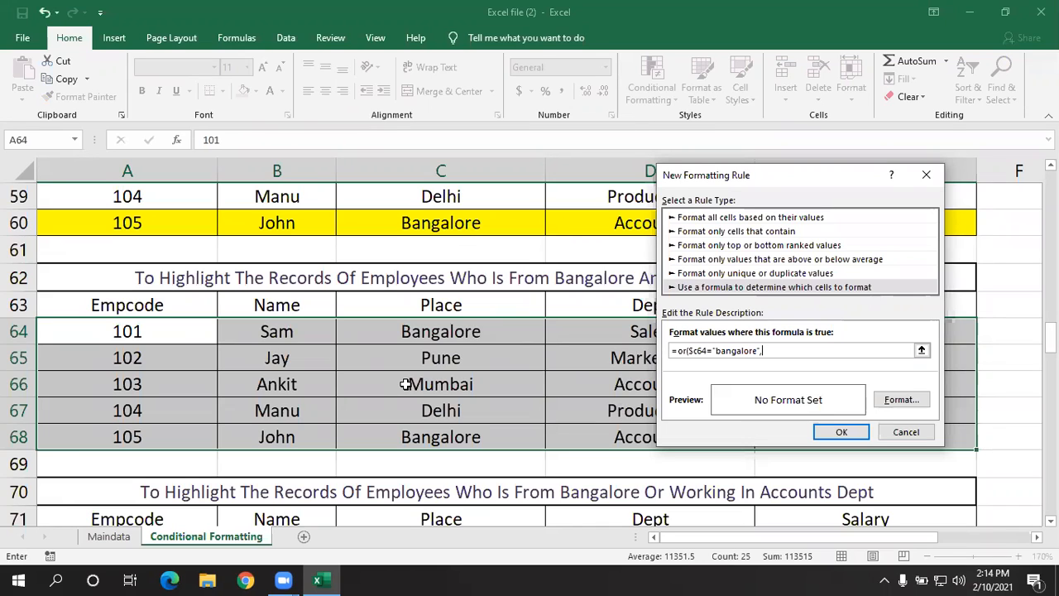
- Move the dialog off the Dept column and complete the OR formula with $d64="accounts" and a closing bracket
{"action": "left_click_drag", "start_coordinate": [751, 180], "coordinate": [807, 212]}
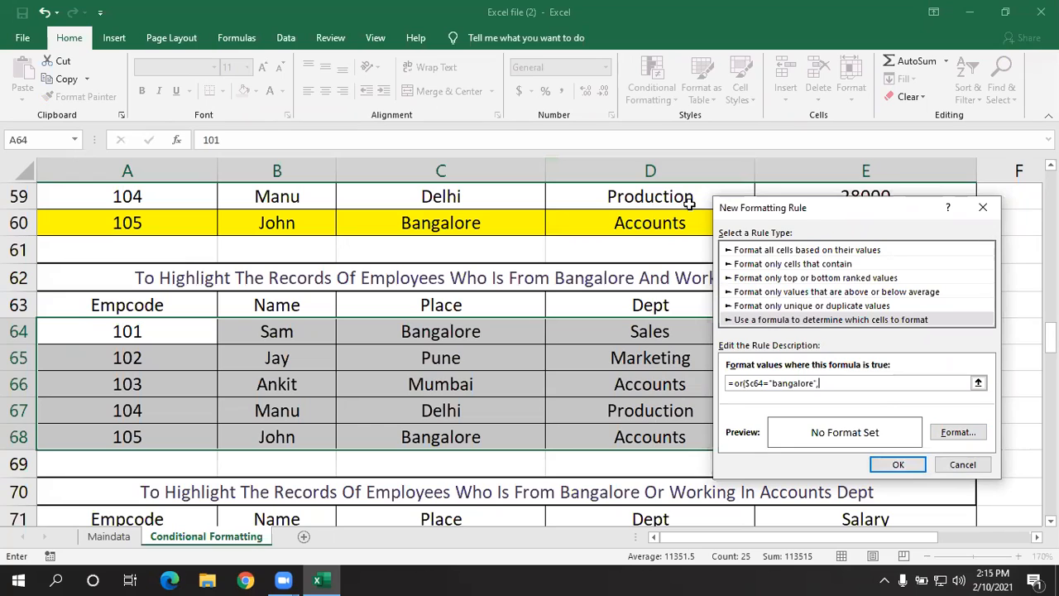
{"action": "type", "text": "$d64"}
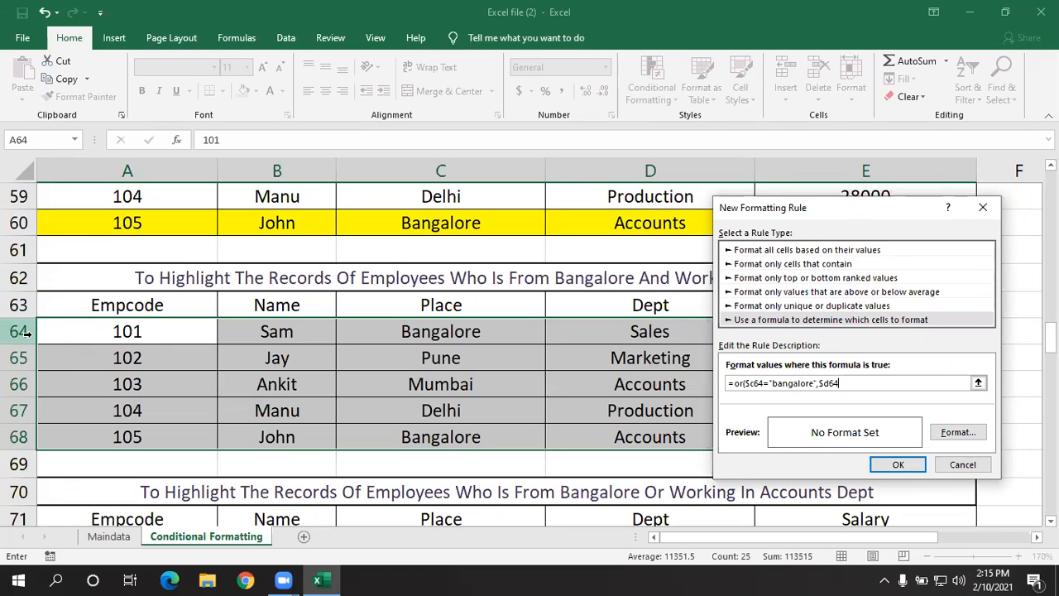
{"action": "type", "text": "="}
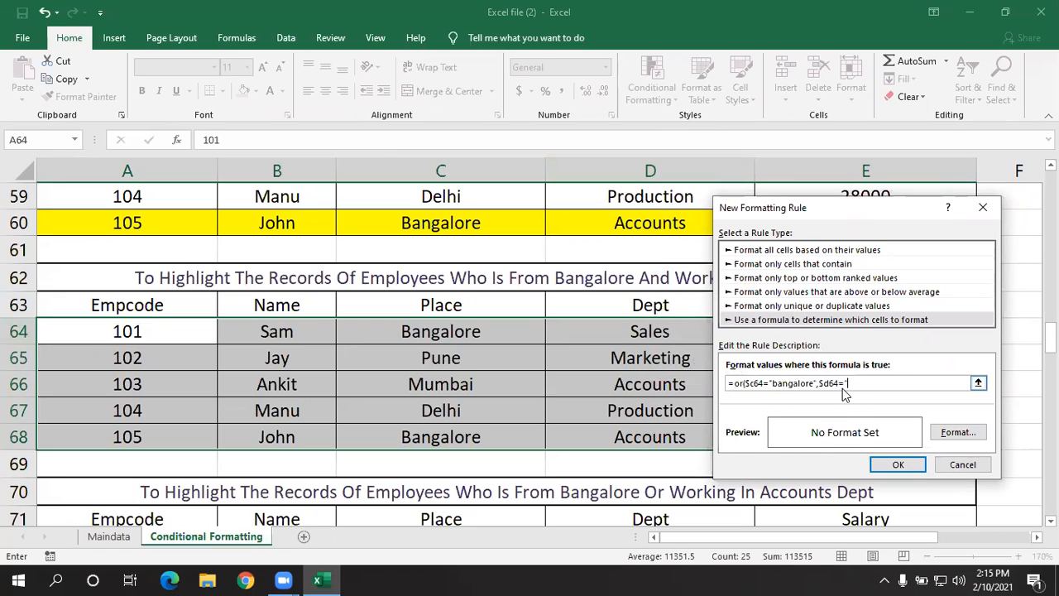
{"action": "type", "text": "ts\")"}
- Give the Bangalore-or-Accounts rule a yellow fill and apply it to A64:E68
{"action": "left_click", "coordinate": [955, 432]}
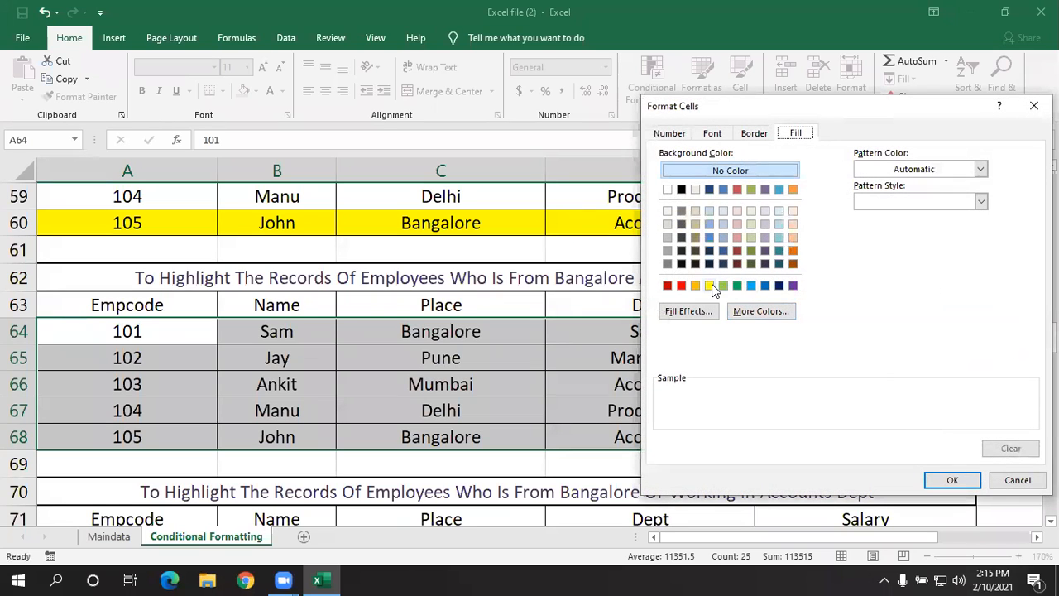
{"action": "left_click", "coordinate": [710, 286]}
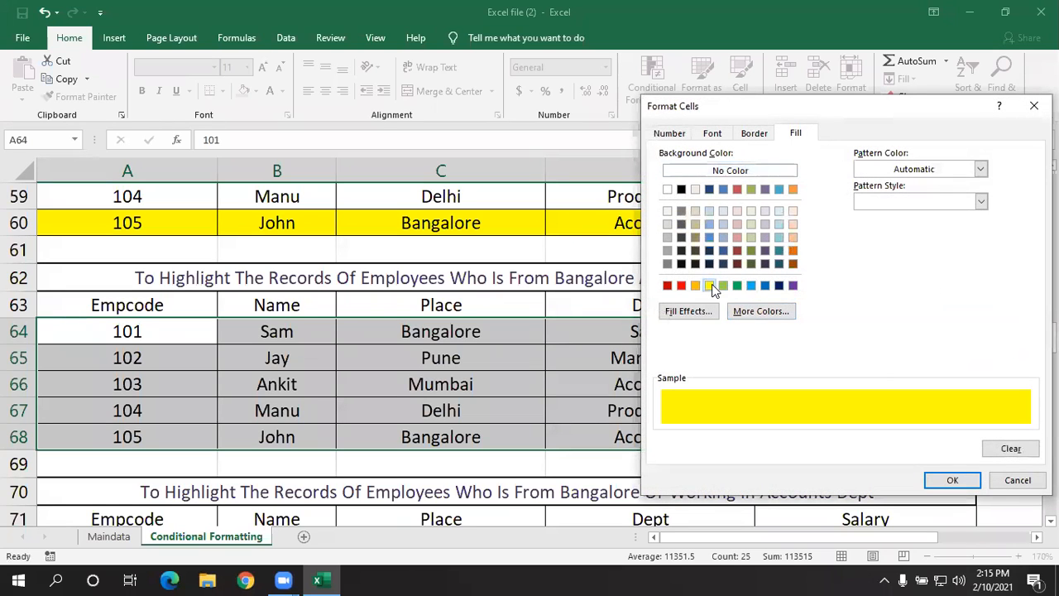
{"action": "left_click", "coordinate": [950, 481]}
{"action": "left_click", "coordinate": [895, 465]}
- Examine the highlighted records in rows 64 to 68 and compare the headings in rows 62 and 70
{"action": "left_click", "coordinate": [635, 377]}
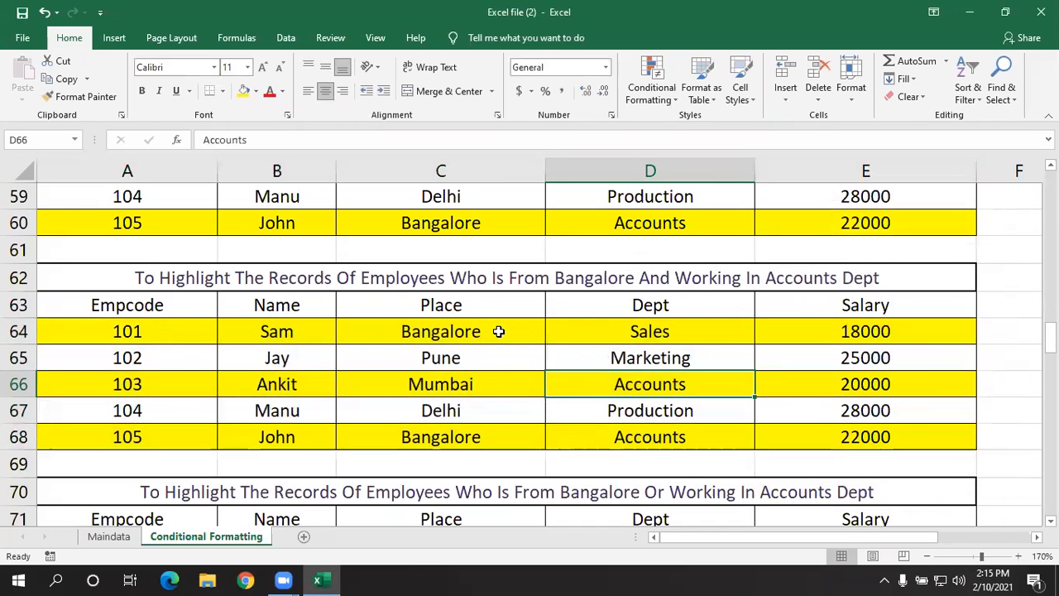
{"action": "left_click", "coordinate": [499, 330]}
{"action": "scroll", "coordinate": [496, 331], "scroll_direction": "down", "scroll_amount": 1}
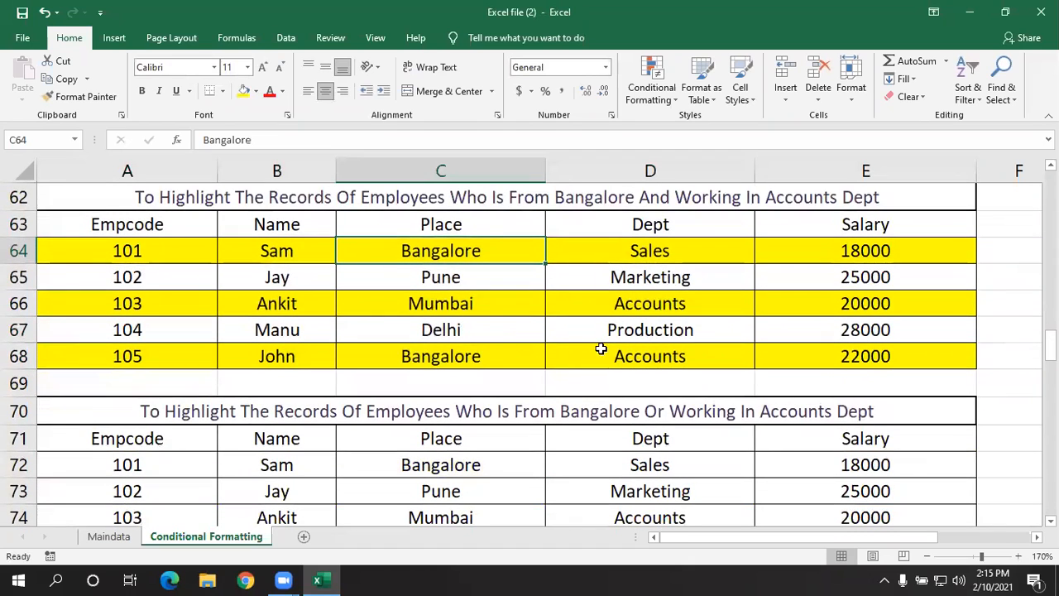
{"action": "scroll", "coordinate": [577, 280], "scroll_direction": "down", "scroll_amount": 1}
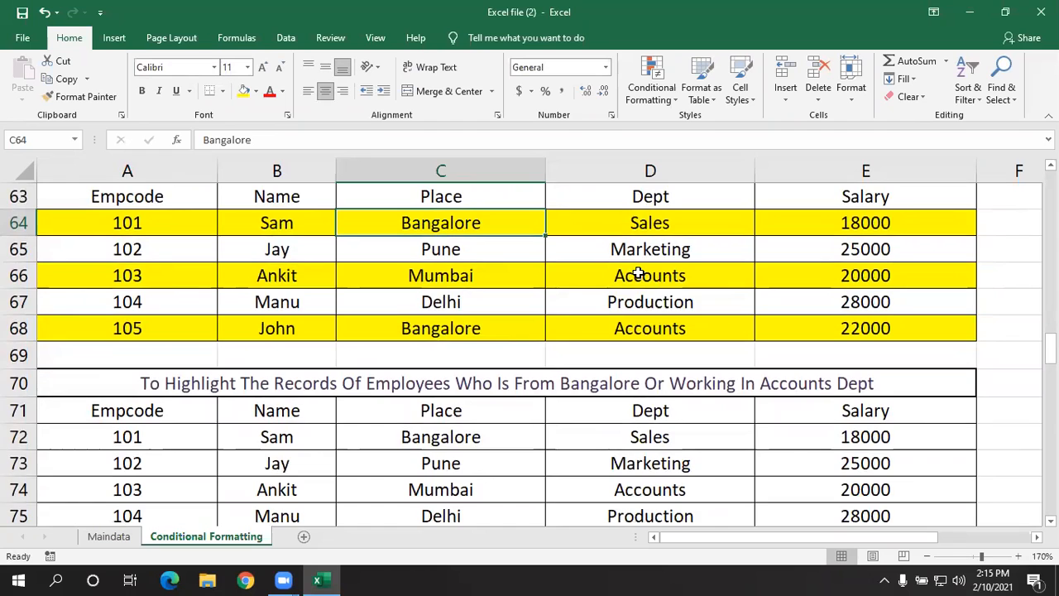
{"action": "scroll", "coordinate": [662, 281], "scroll_direction": "up", "scroll_amount": 1}
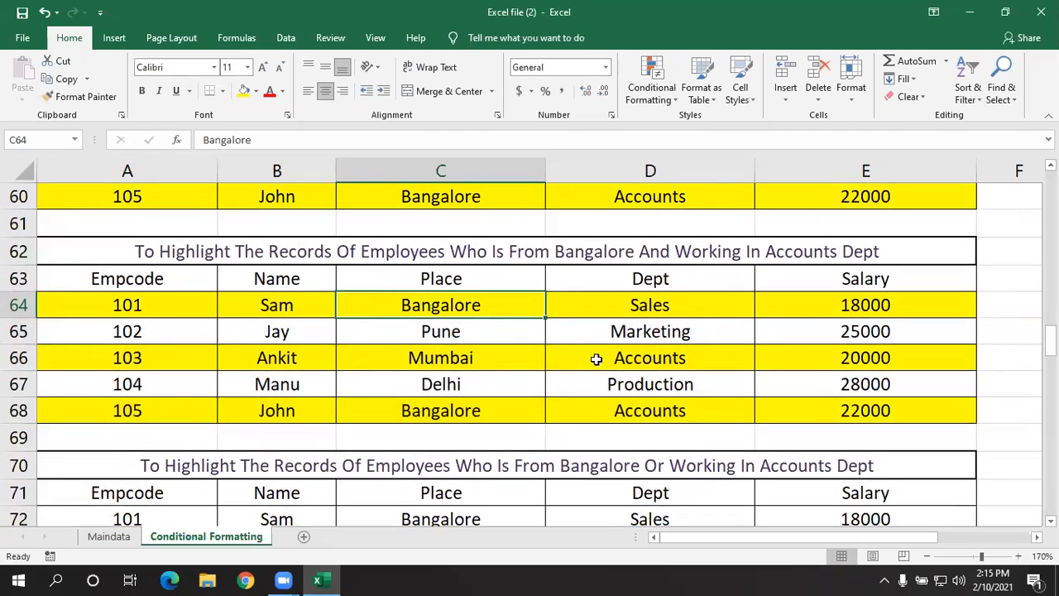
{"action": "scroll", "coordinate": [643, 378], "scroll_direction": "down", "scroll_amount": 1}
{"action": "scroll", "coordinate": [643, 378], "scroll_direction": "down", "scroll_amount": 1}
{"action": "scroll", "coordinate": [643, 379], "scroll_direction": "up", "scroll_amount": 2}
- Clear the conditional formatting rules from the employee records in A64:E68
{"action": "left_click_drag", "start_coordinate": [139, 310], "coordinate": [850, 406]}
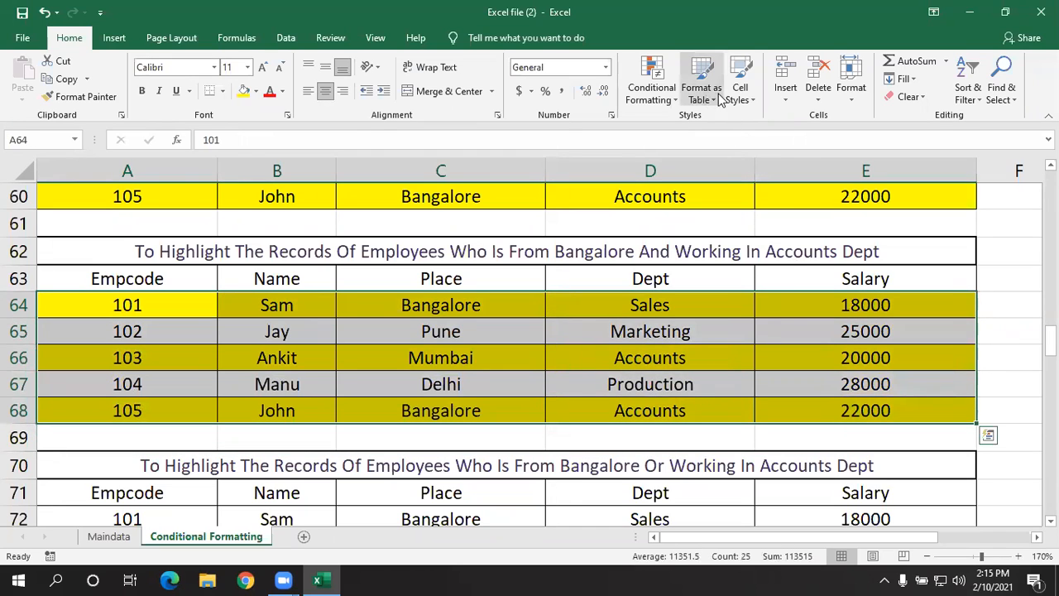
{"action": "left_click", "coordinate": [641, 99]}
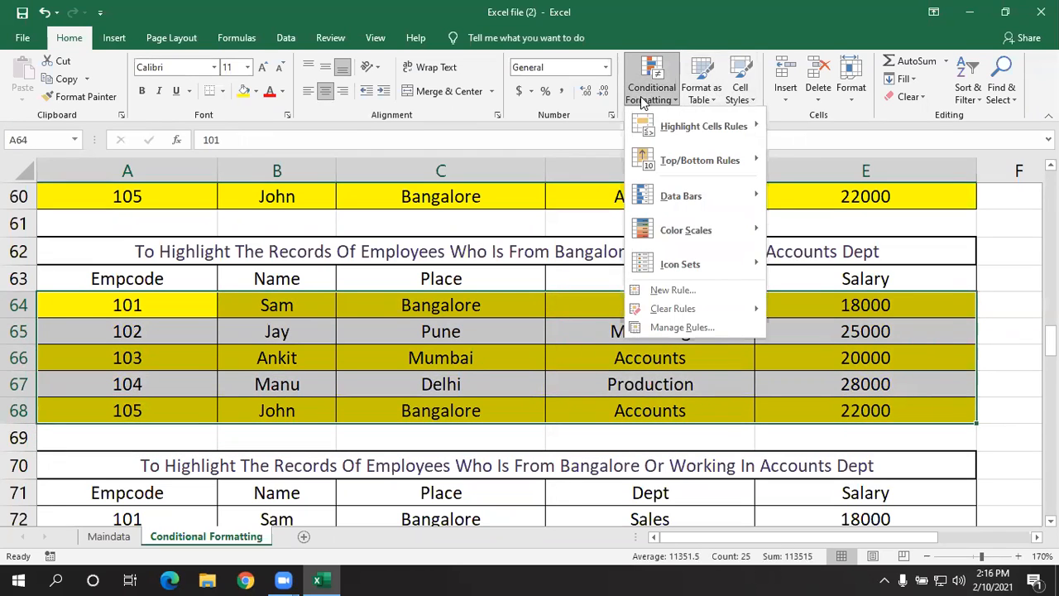
{"action": "mouse_move", "coordinate": [714, 315]}
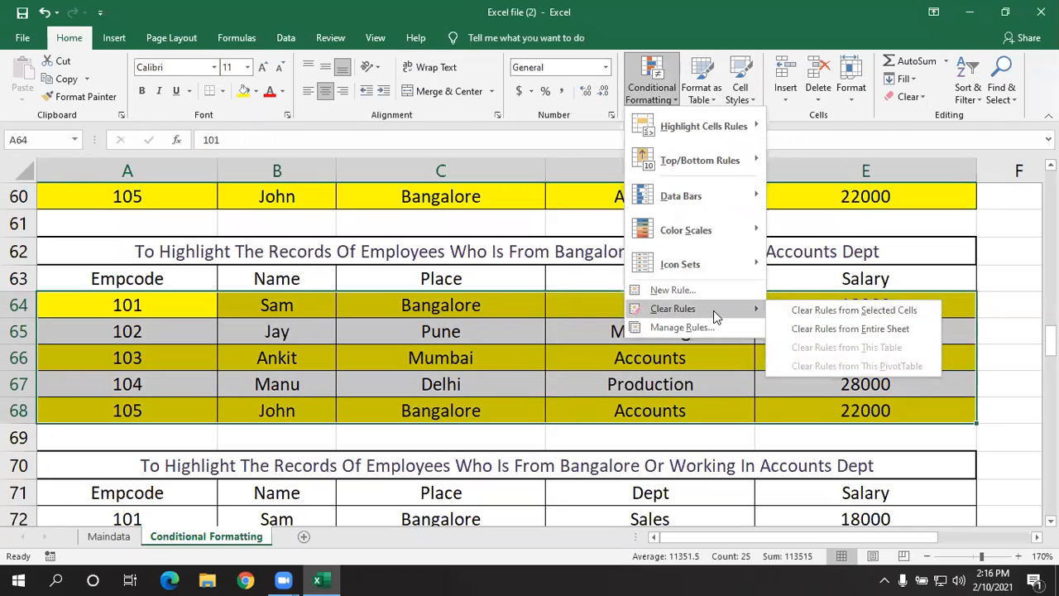
{"action": "left_click", "coordinate": [799, 309]}
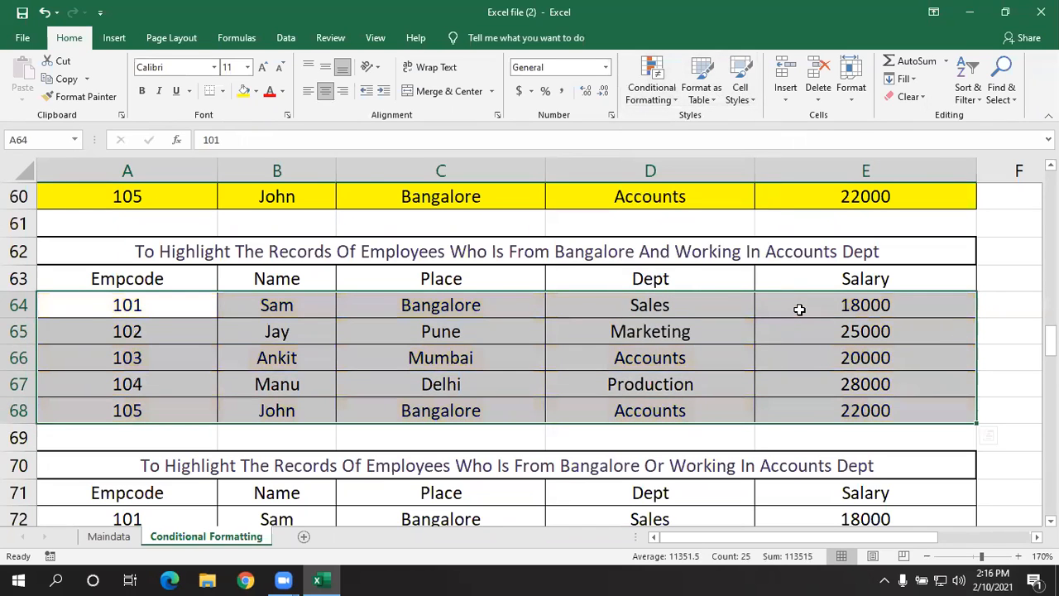
- Clear the conditional formatting rules from the employee records in A56:E60
{"action": "scroll", "coordinate": [799, 309], "scroll_direction": "up", "scroll_amount": 2}
{"action": "left_click", "coordinate": [181, 246]}
{"action": "left_click_drag", "start_coordinate": [273, 269], "coordinate": [821, 343]}
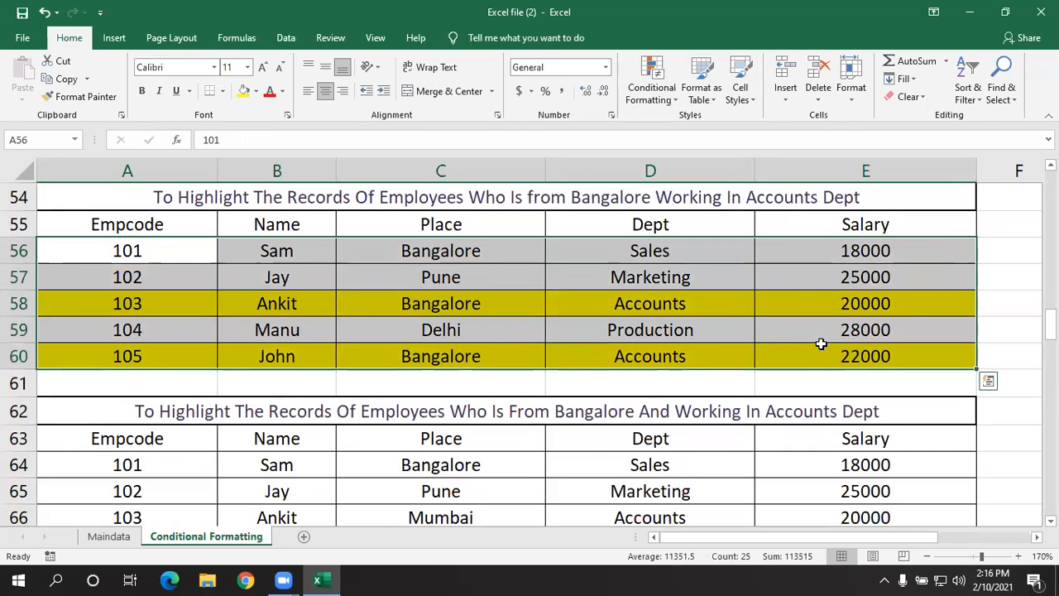
{"action": "left_click", "coordinate": [640, 103]}
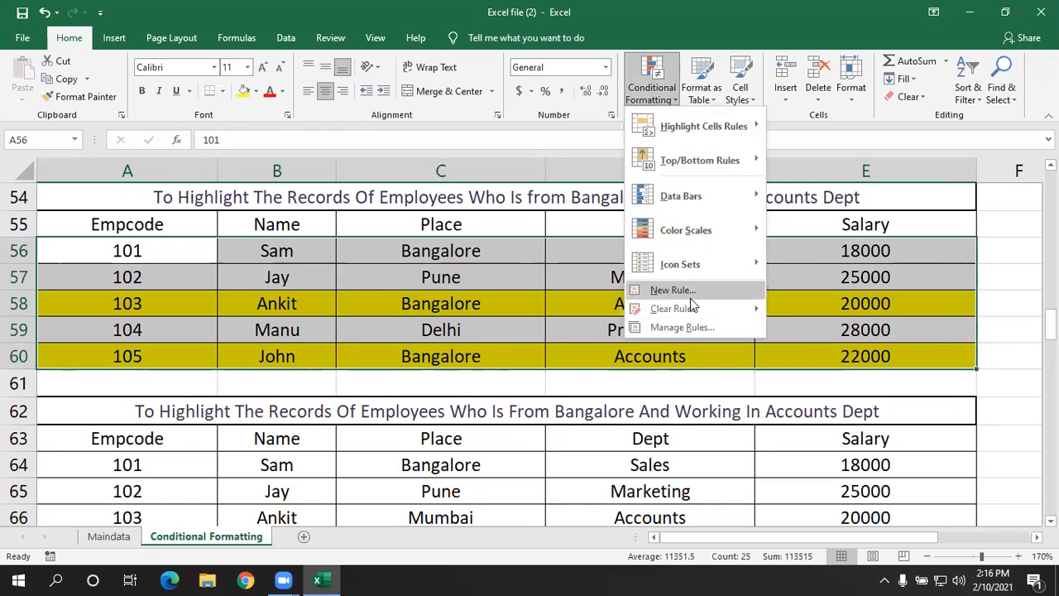
{"action": "mouse_move", "coordinate": [693, 314]}
{"action": "left_click", "coordinate": [799, 311]}
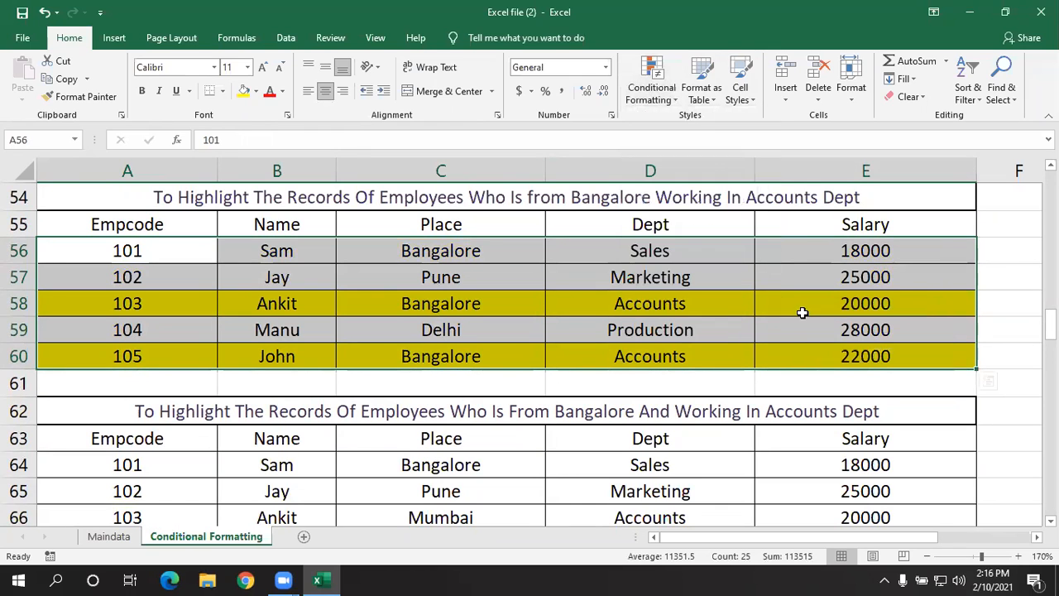
{"action": "scroll", "coordinate": [770, 330], "scroll_direction": "up", "scroll_amount": 1}
{"action": "scroll", "coordinate": [769, 331], "scroll_direction": "down", "scroll_amount": 2}
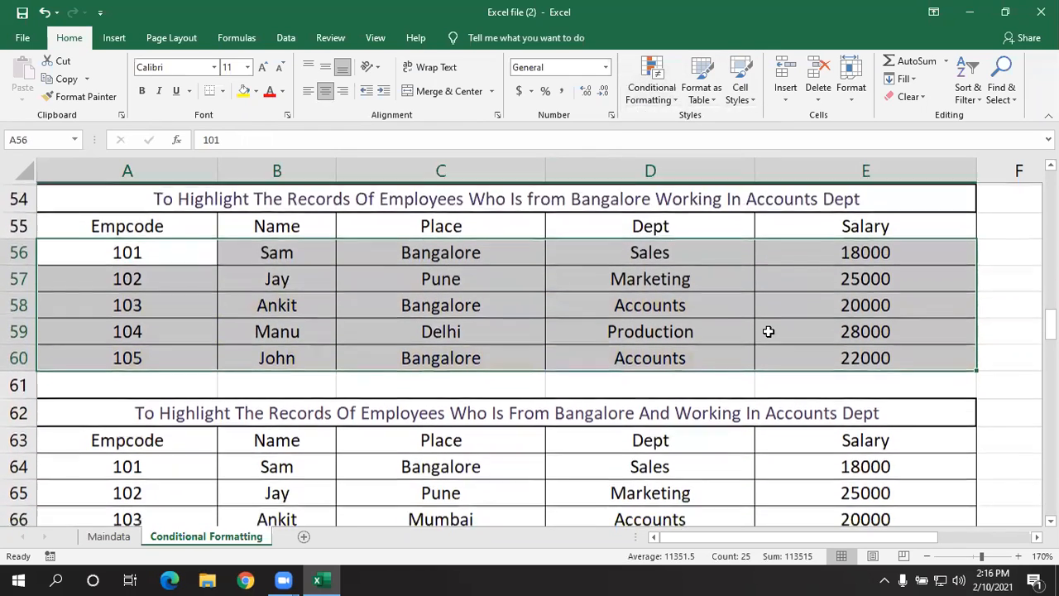
- Start a new formula-based conditional formatting rule for the records A80:E84 under the blank cells heading
{"action": "scroll", "coordinate": [769, 331], "scroll_direction": "down", "scroll_amount": 5}
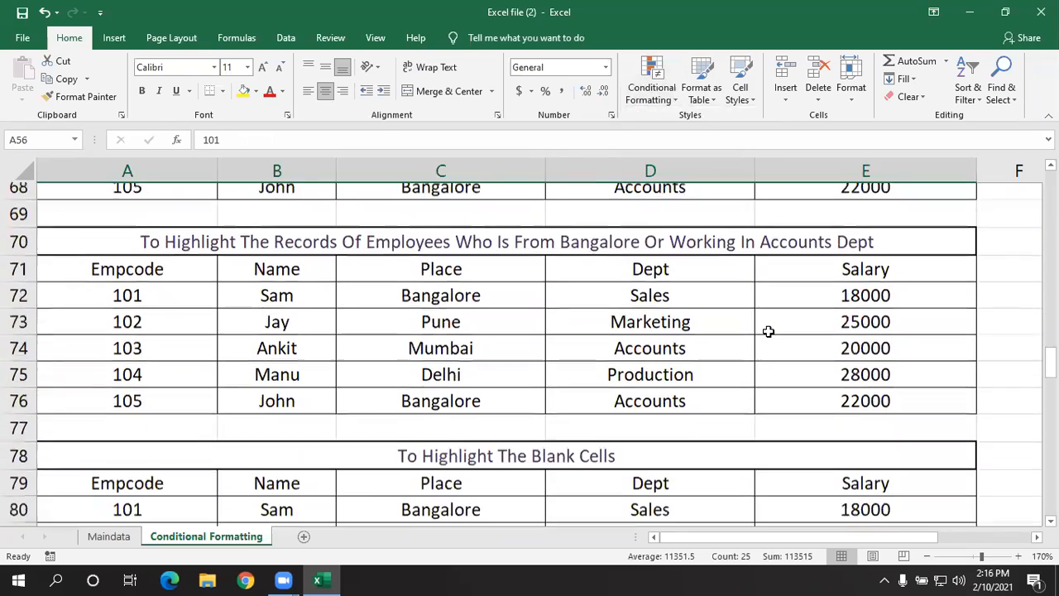
{"action": "scroll", "coordinate": [768, 331], "scroll_direction": "down", "scroll_amount": 1}
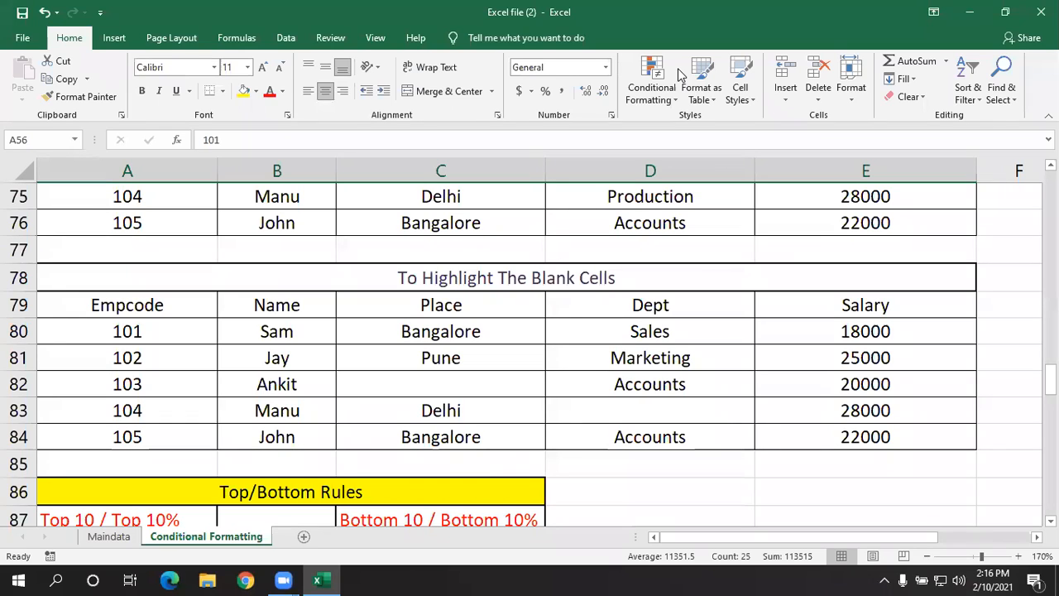
{"action": "left_click", "coordinate": [643, 305]}
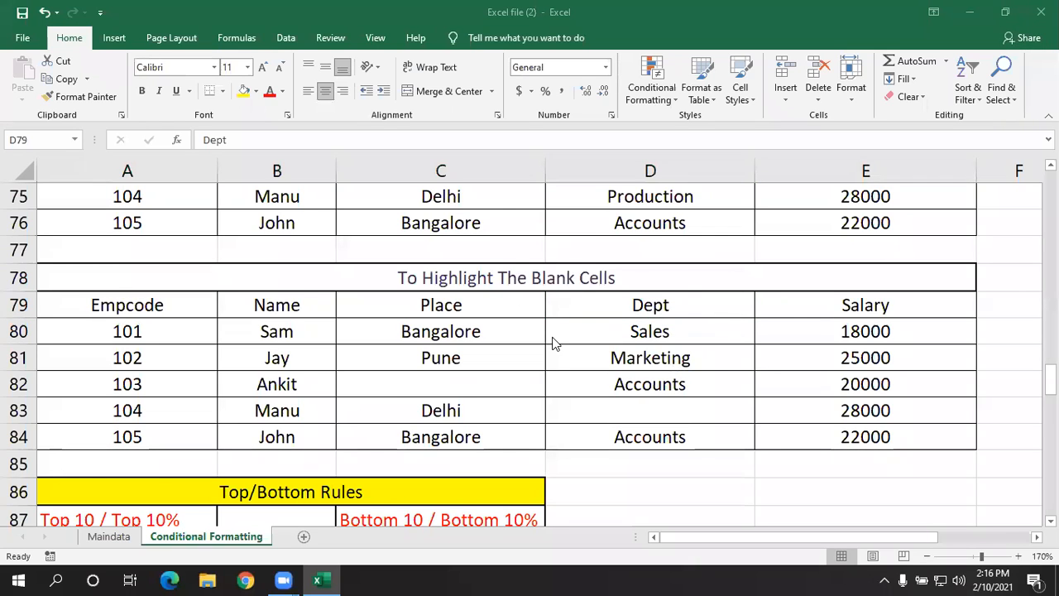
{"action": "scroll", "coordinate": [557, 335], "scroll_direction": "down", "scroll_amount": 1}
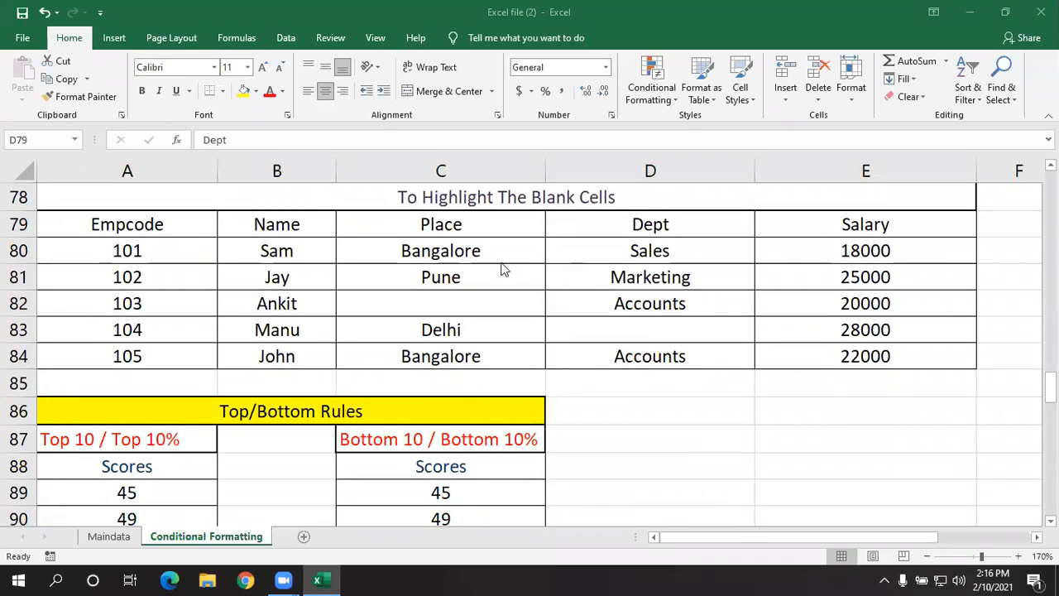
{"action": "left_click_drag", "start_coordinate": [177, 247], "coordinate": [842, 358]}
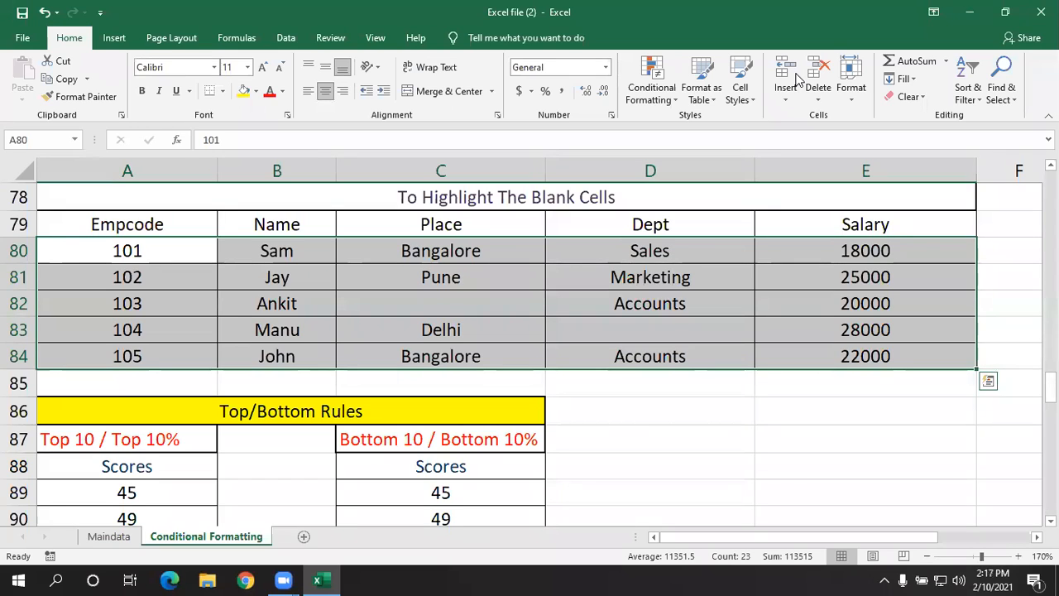
{"action": "left_click", "coordinate": [650, 93]}
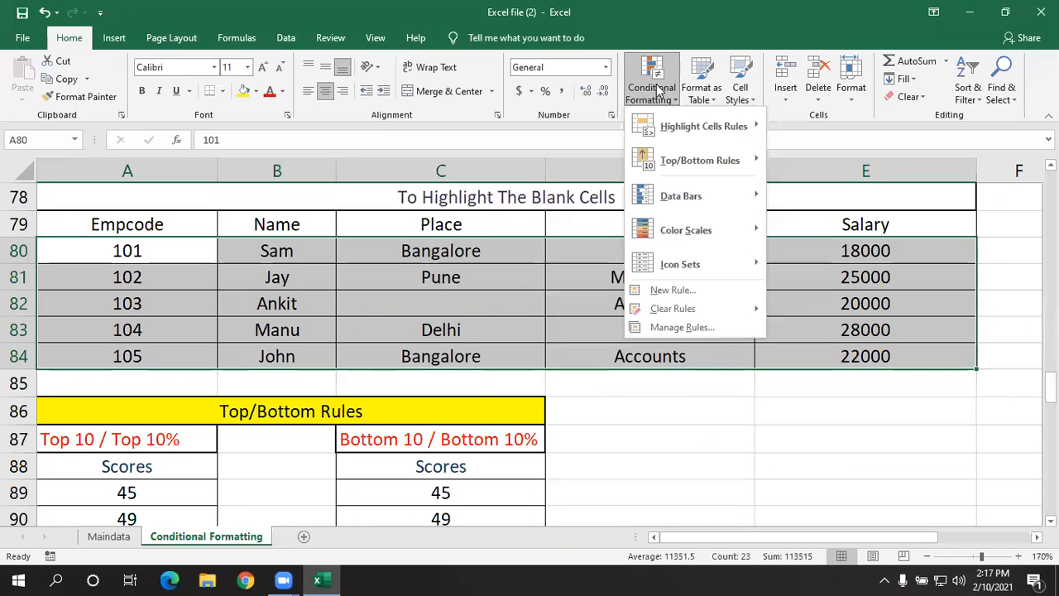
{"action": "left_click", "coordinate": [657, 288]}
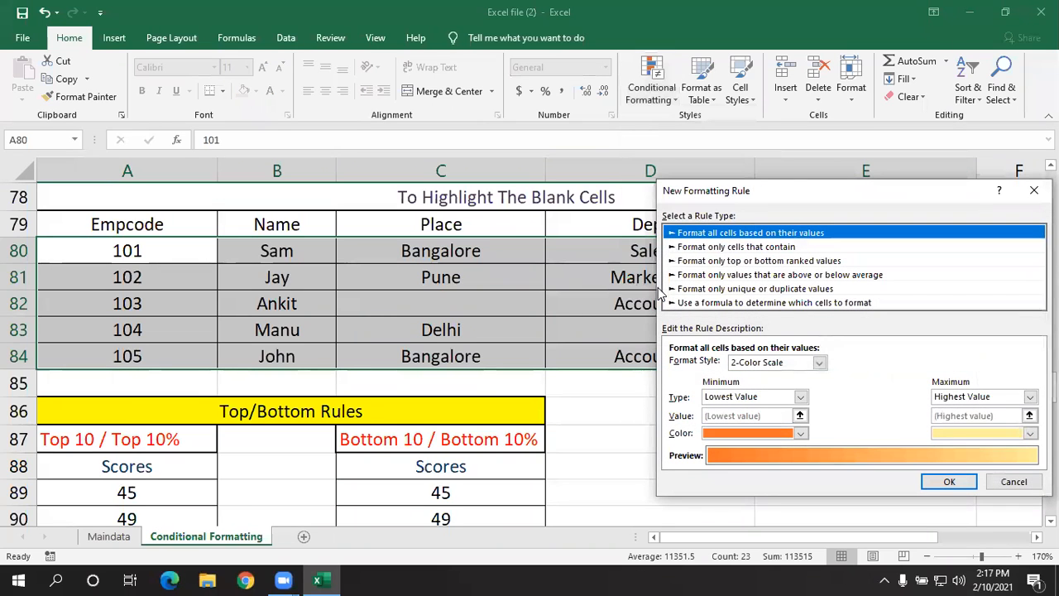
{"action": "left_click", "coordinate": [728, 304]}
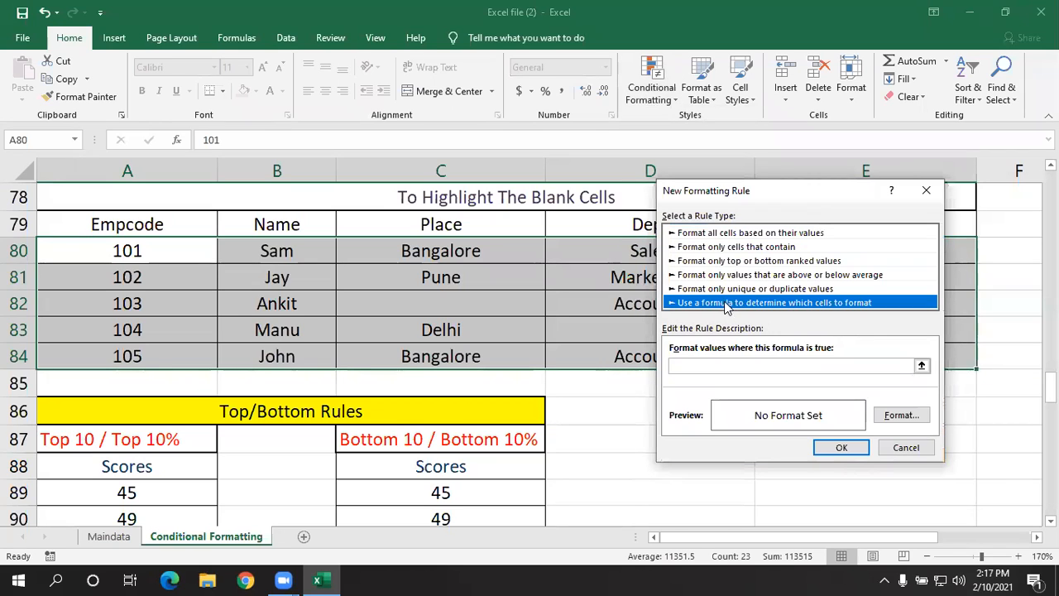
- Enter =isblank(a80) as the rule's formula
{"action": "left_click", "coordinate": [696, 365]}
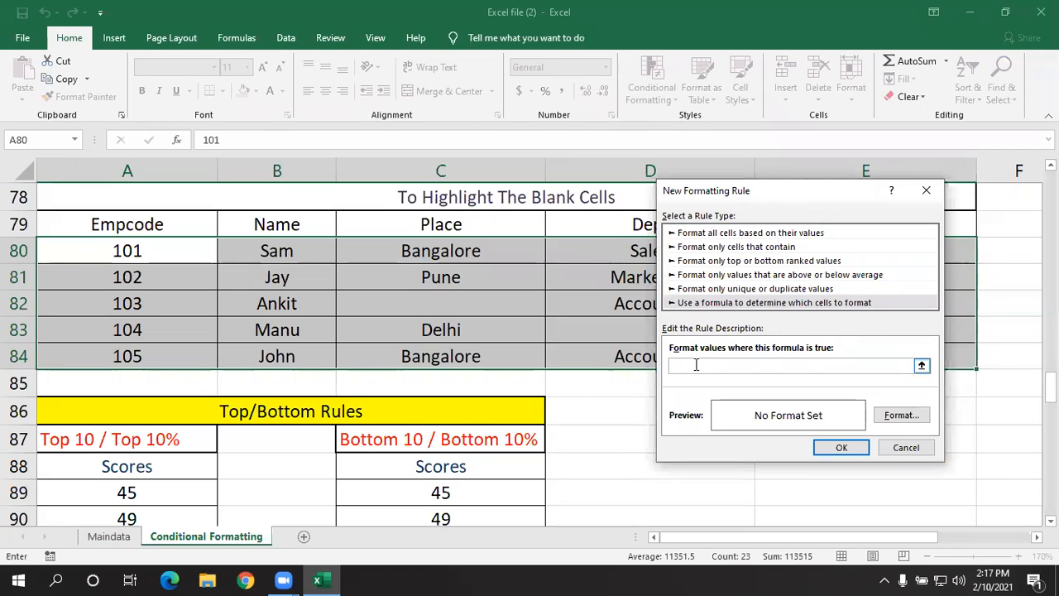
{"action": "type", "text": "=isblank("}
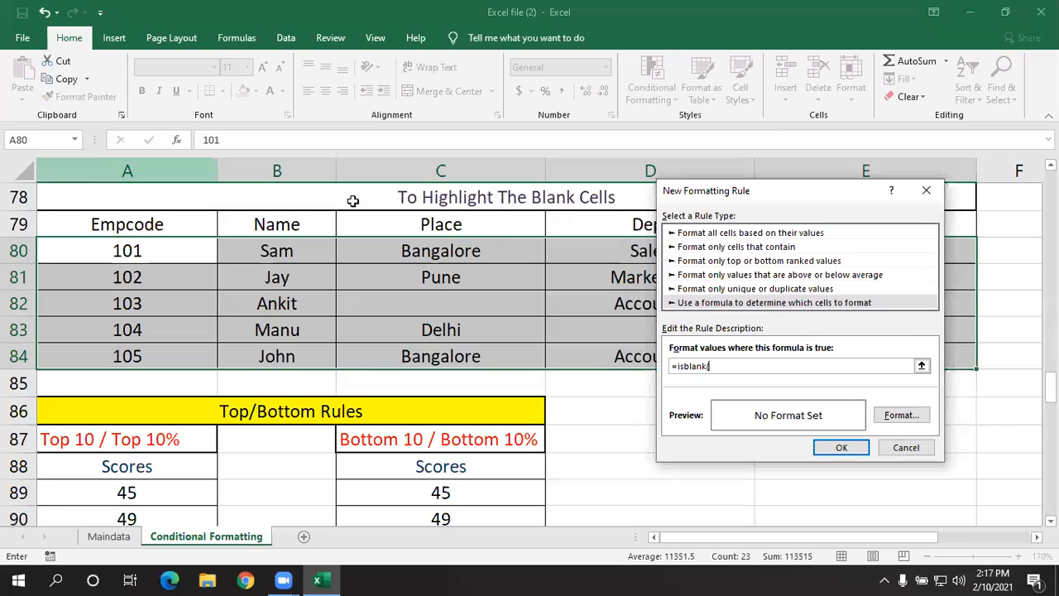
{"action": "type", "text": "a"}
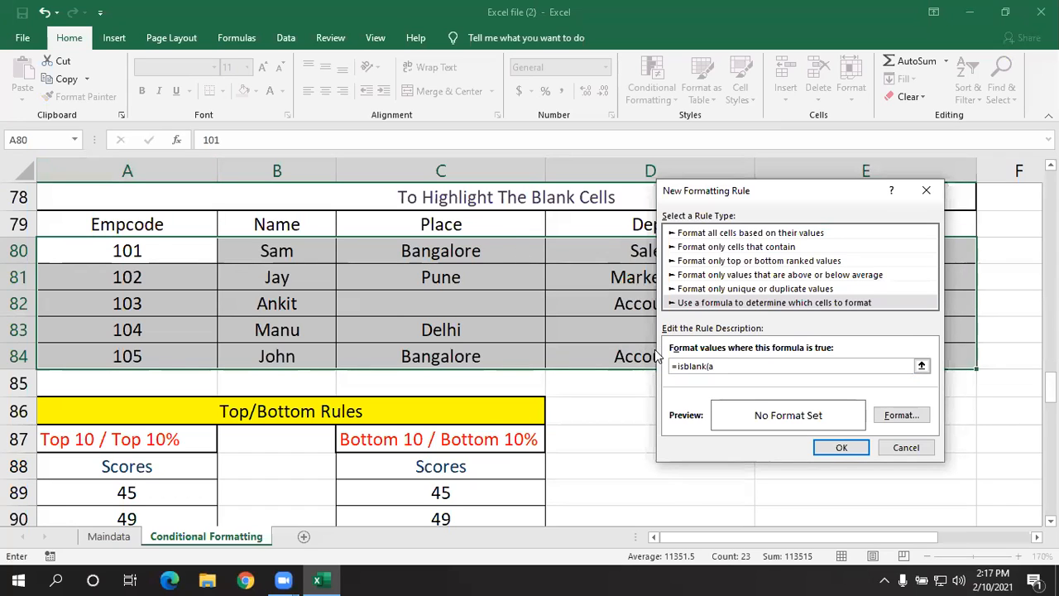
{"action": "type", "text": "80"}
- Give the blank-cell rule a yellow fill and apply it to A80:E84
{"action": "left_click", "coordinate": [900, 416]}
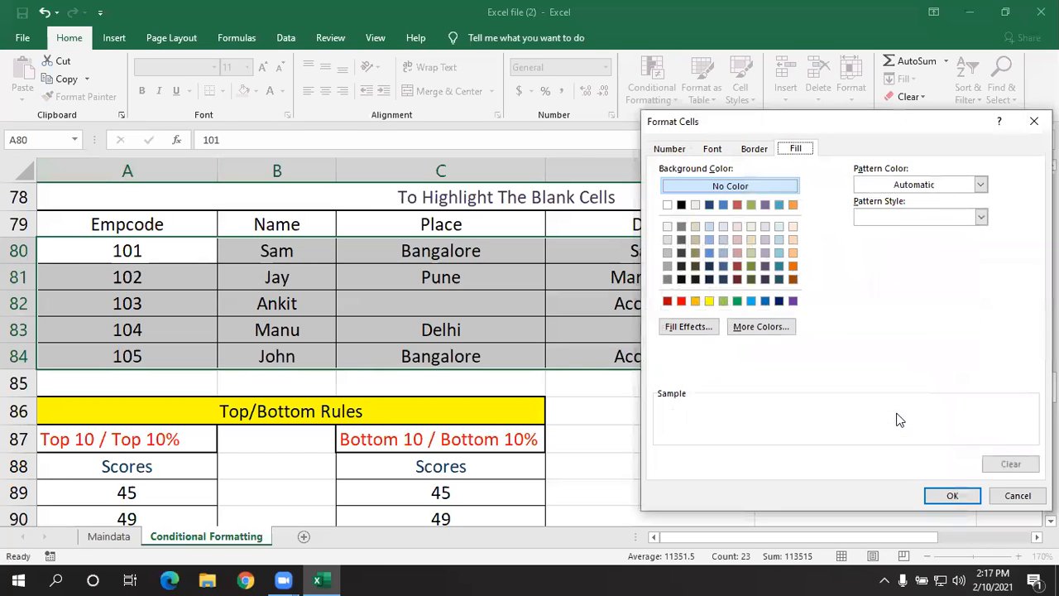
{"action": "left_click", "coordinate": [709, 301]}
{"action": "left_click", "coordinate": [947, 493]}
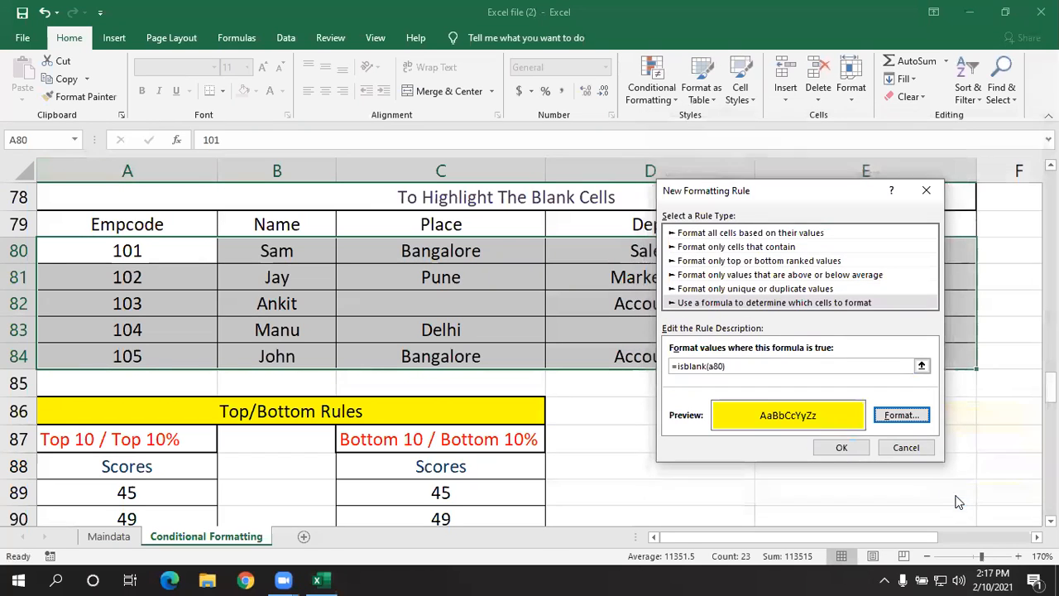
{"action": "left_click", "coordinate": [837, 448]}
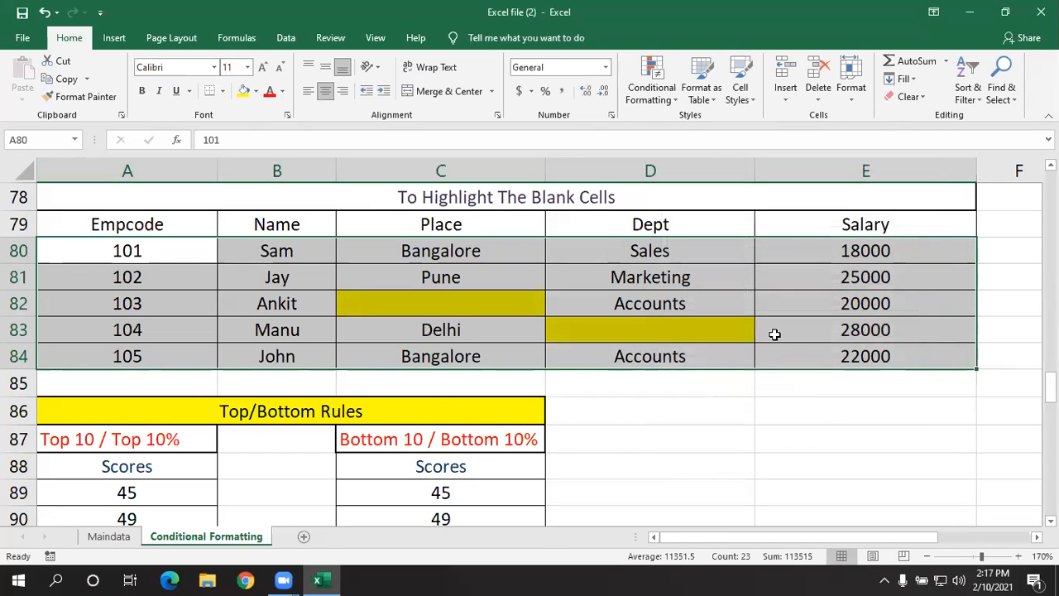
- Clear the department entry in D81 to test the blank-cell highlighting
{"action": "left_click", "coordinate": [773, 334]}
{"action": "left_click", "coordinate": [681, 276]}
{"action": "key", "text": "Delete"}
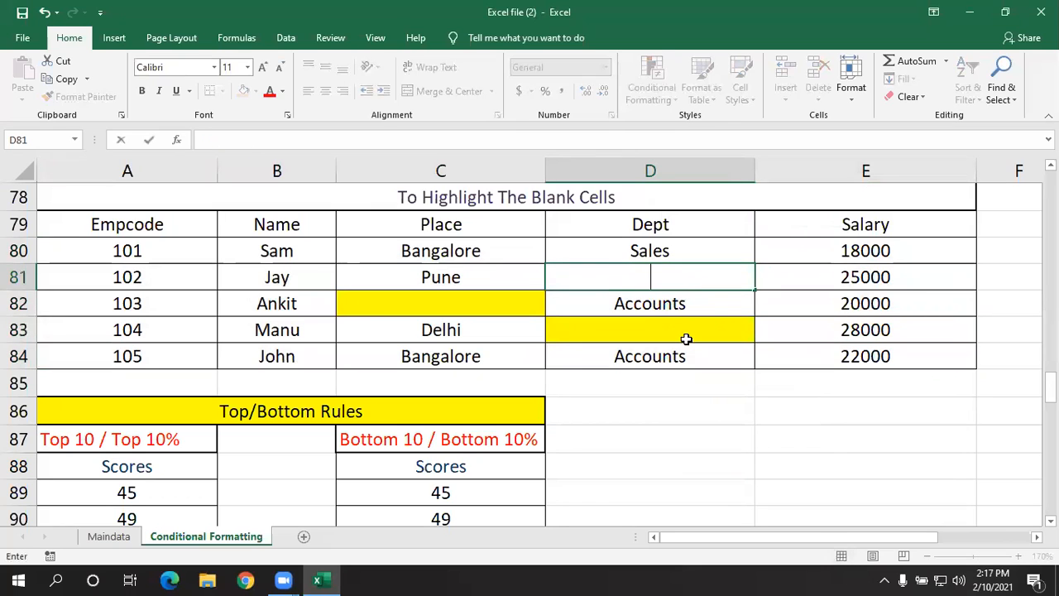
{"action": "left_click", "coordinate": [686, 338]}
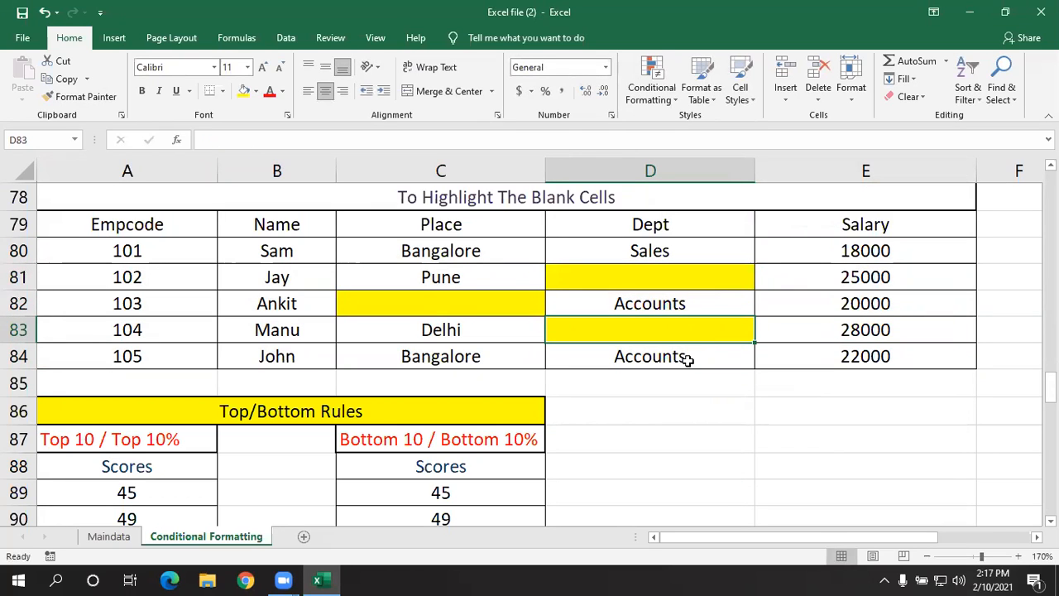
{"action": "scroll", "coordinate": [687, 361], "scroll_direction": "up", "scroll_amount": 3}
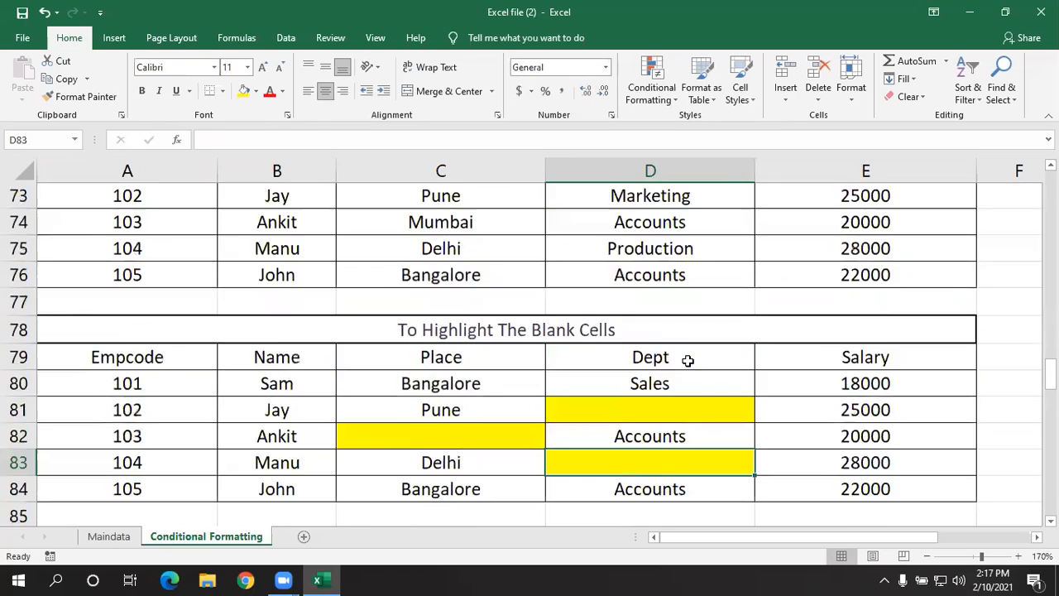
{"action": "scroll", "coordinate": [687, 360], "scroll_direction": "down", "scroll_amount": 1}
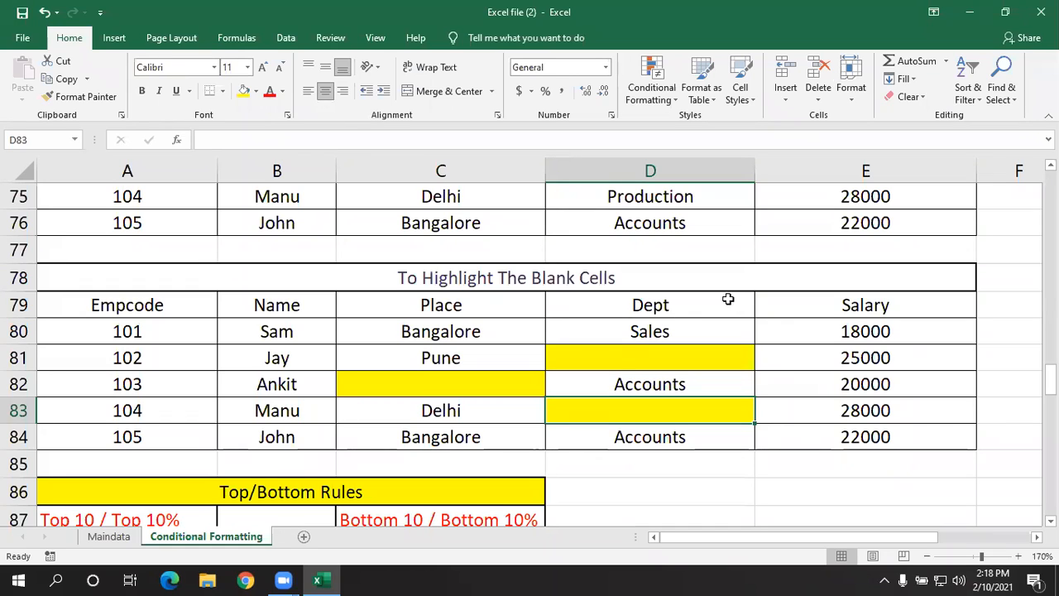
- Switch to the Maindata sheet and select the first employee code in A2
{"action": "left_click", "coordinate": [644, 333]}
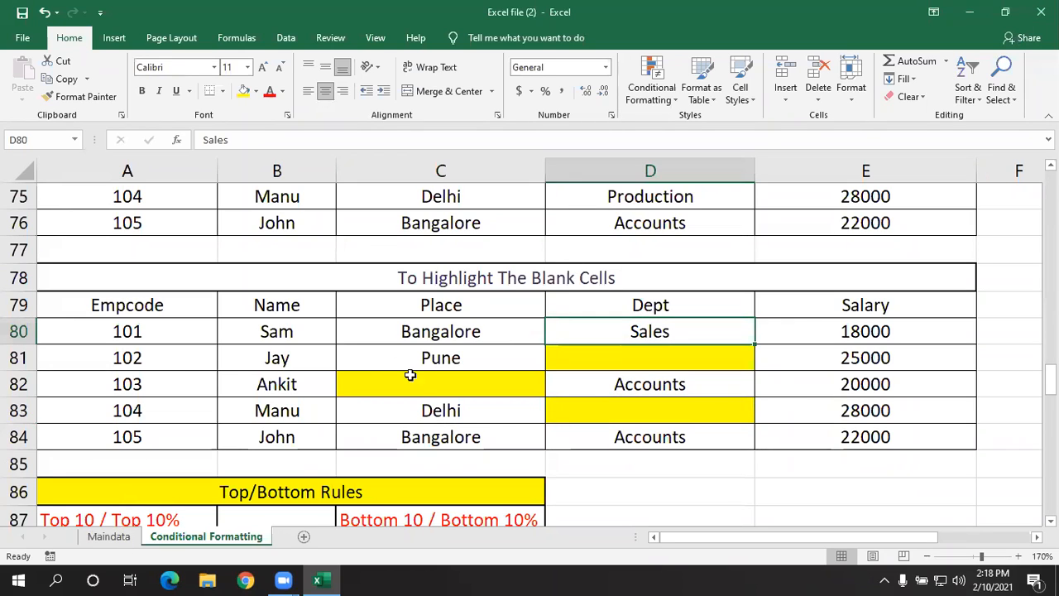
{"action": "scroll", "coordinate": [418, 378], "scroll_direction": "up", "scroll_amount": 2}
{"action": "left_click", "coordinate": [109, 536]}
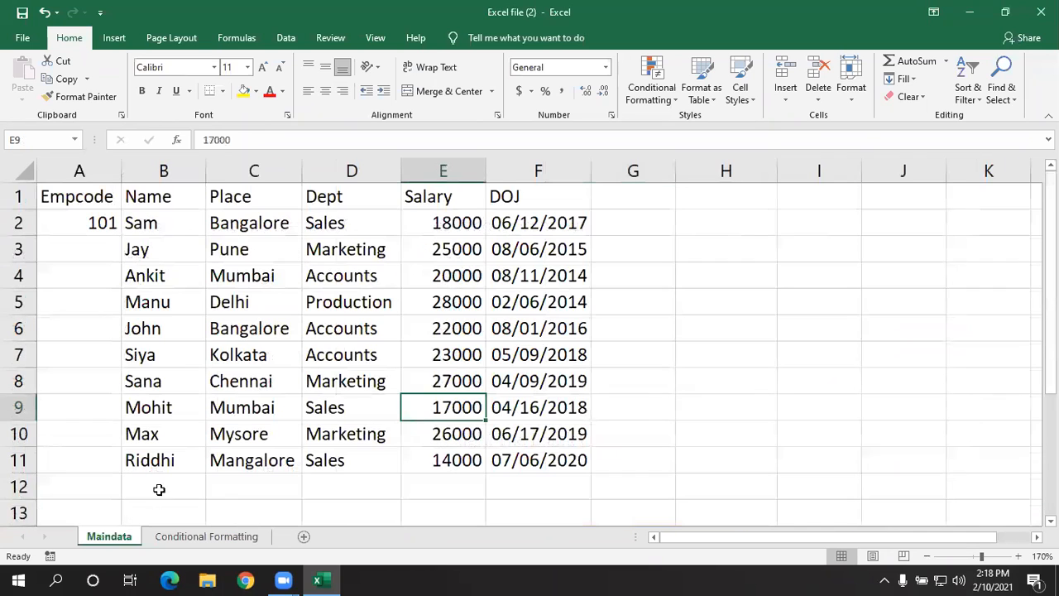
{"action": "left_click", "coordinate": [101, 274]}
{"action": "left_click", "coordinate": [107, 221]}
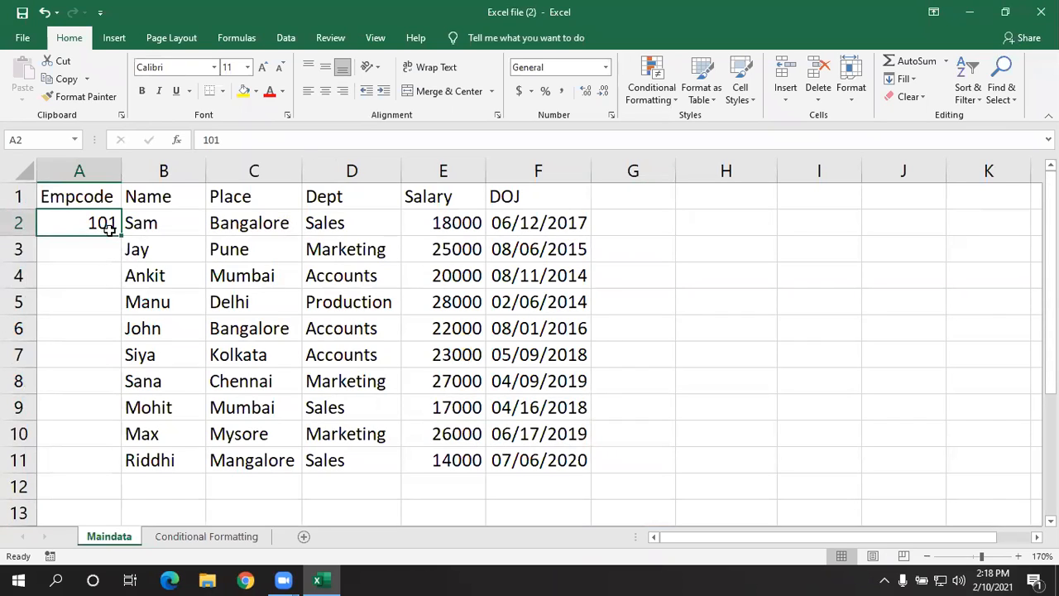
- Enter 102 in A3 and extend the employee code series from A2:A3 down to A11
{"action": "left_click", "coordinate": [102, 246]}
{"action": "type", "text": "102"}
{"action": "key", "text": "Return"}
{"action": "left_click_drag", "start_coordinate": [105, 222], "coordinate": [106, 249]}
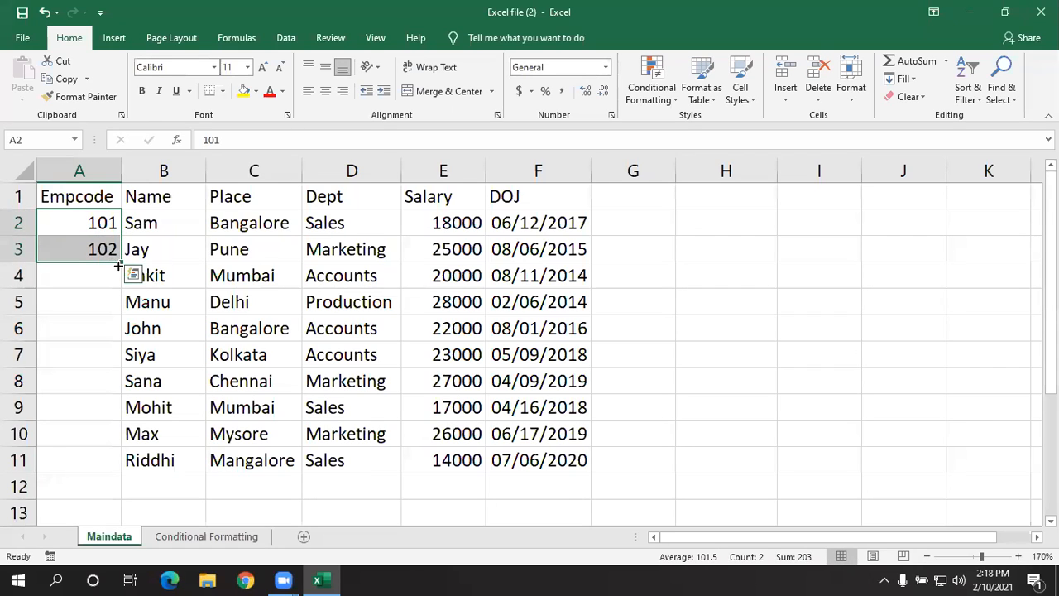
{"action": "mouse_move", "coordinate": [121, 265]}
{"action": "left_mouse_down"}
{"action": "mouse_move", "coordinate": [121, 280]}
{"action": "mouse_move", "coordinate": [120, 263]}
{"action": "left_mouse_up"}
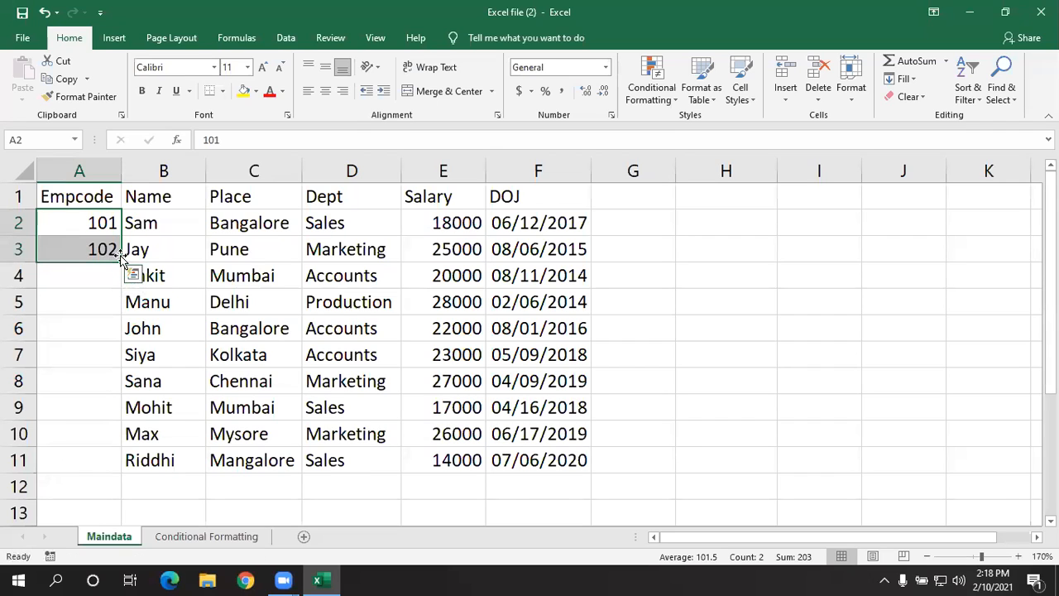
{"action": "left_click", "coordinate": [249, 267]}
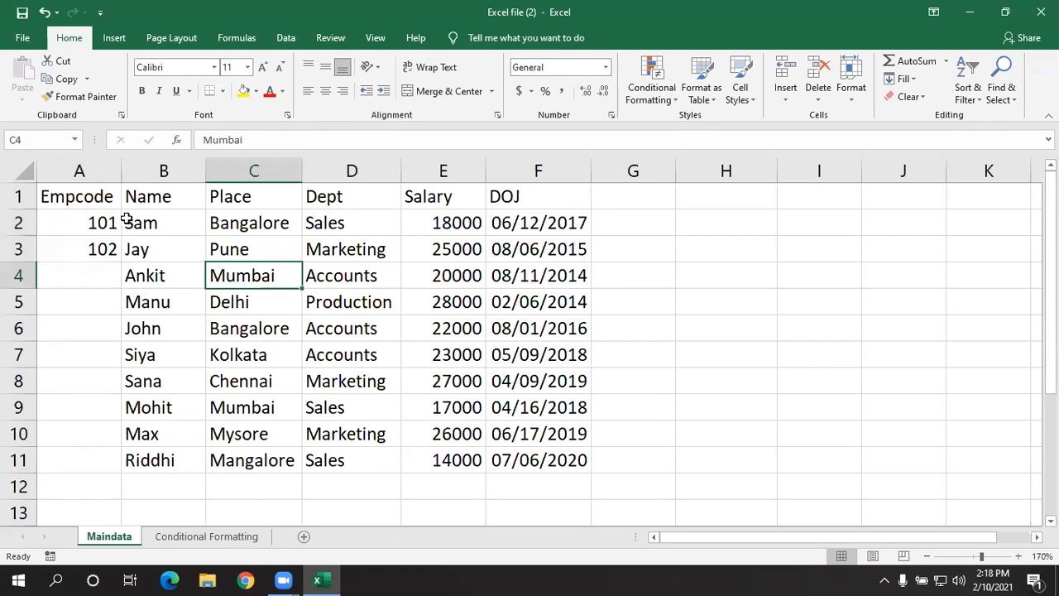
{"action": "left_click_drag", "start_coordinate": [102, 220], "coordinate": [108, 465]}
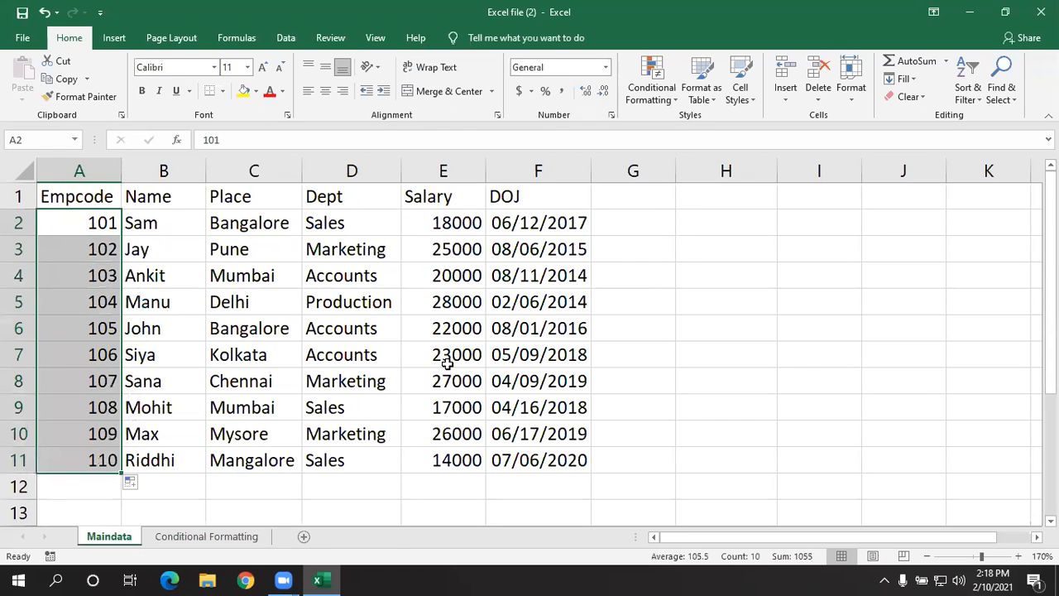
- Clear the codes in A3:A11 and fill the single value 101 from A2 down to A11
{"action": "left_click", "coordinate": [219, 325]}
{"action": "left_click_drag", "start_coordinate": [98, 254], "coordinate": [82, 451]}
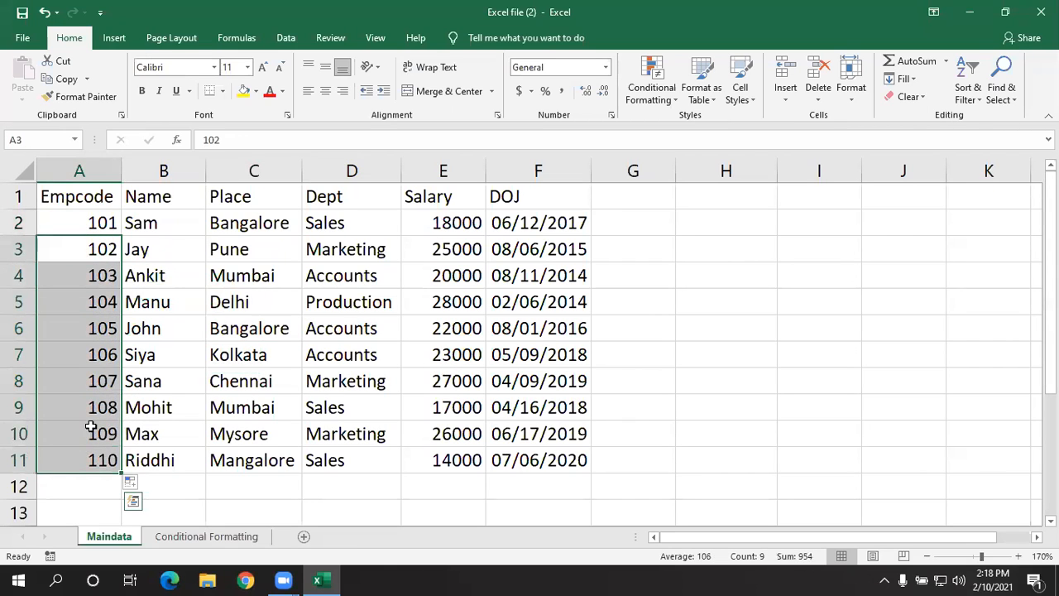
{"action": "key", "text": "Delete"}
{"action": "left_click", "coordinate": [103, 222]}
{"action": "left_click_drag", "start_coordinate": [118, 236], "coordinate": [113, 455]}
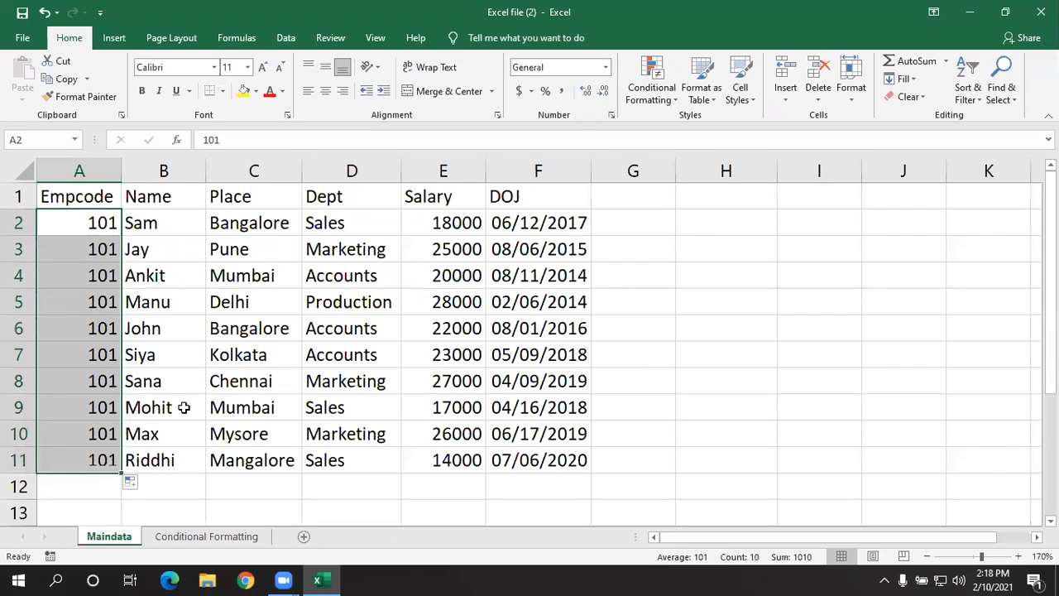
- Delete the repeated employee codes from A3:A11
{"action": "left_click_drag", "start_coordinate": [99, 252], "coordinate": [89, 450]}
{"action": "key", "text": "Delete"}
{"action": "left_click", "coordinate": [159, 295]}
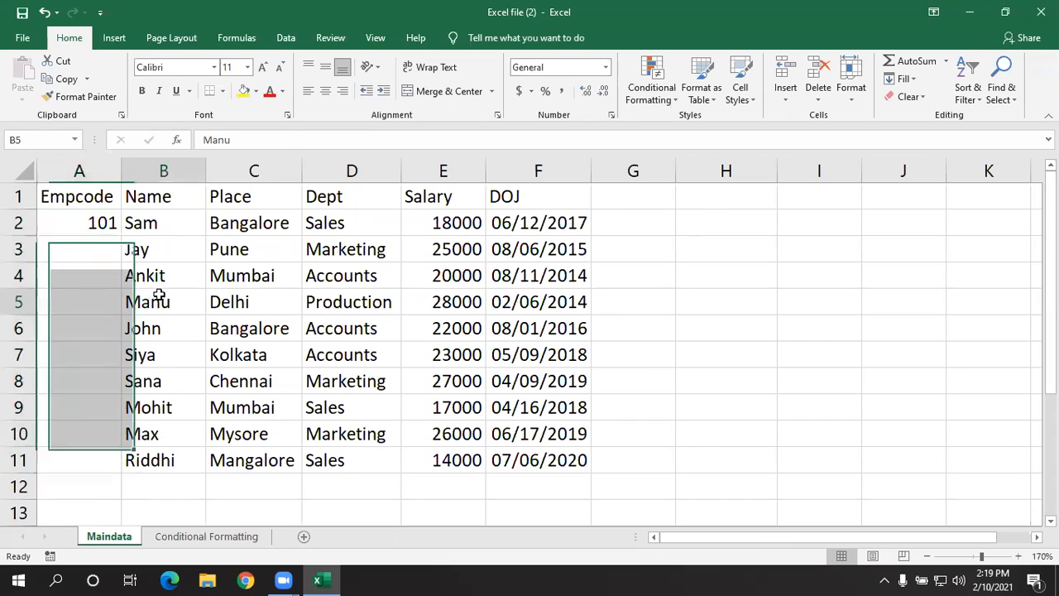
- Enter 102 in A3 and fill the employee code series from A2:A3 down to A11
{"action": "left_click", "coordinate": [99, 248]}
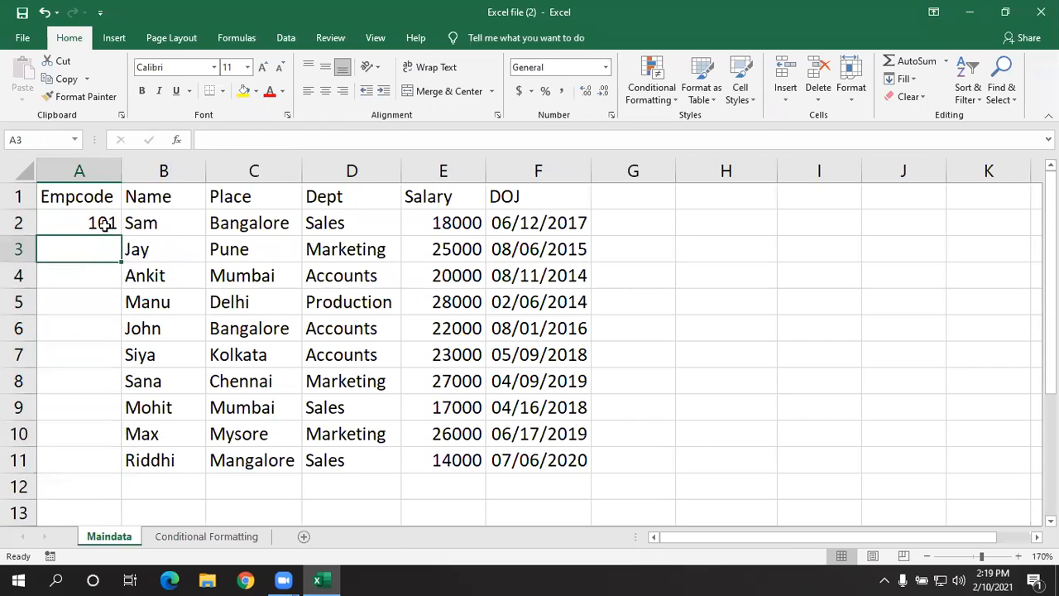
{"action": "key", "text": "F2"}
{"action": "type", "text": "10"}
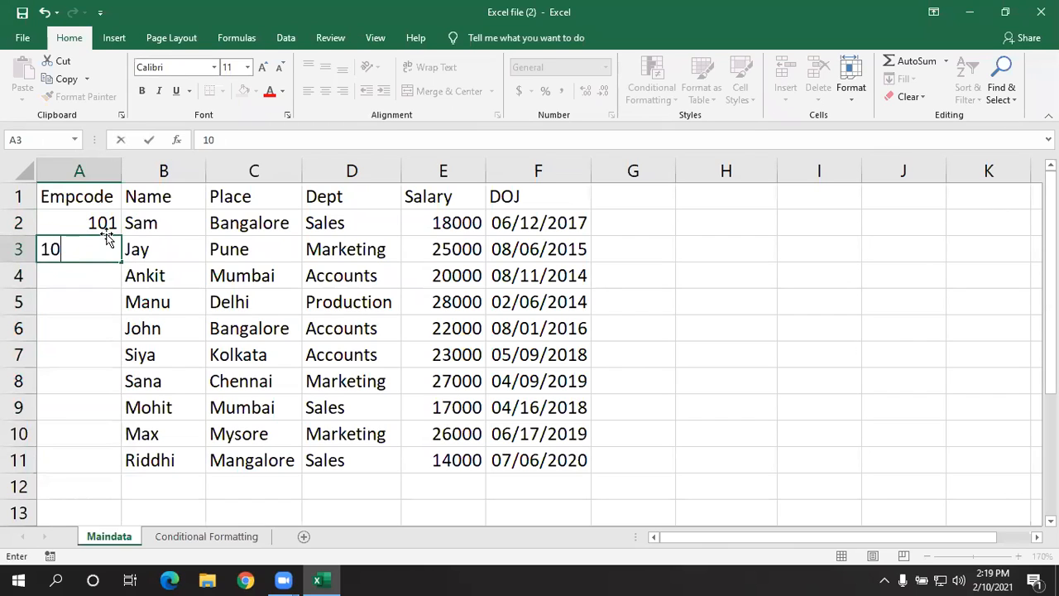
{"action": "type", "text": "2"}
{"action": "key", "text": "Return"}
{"action": "left_click", "coordinate": [108, 247]}
{"action": "left_click_drag", "start_coordinate": [105, 221], "coordinate": [104, 247]}
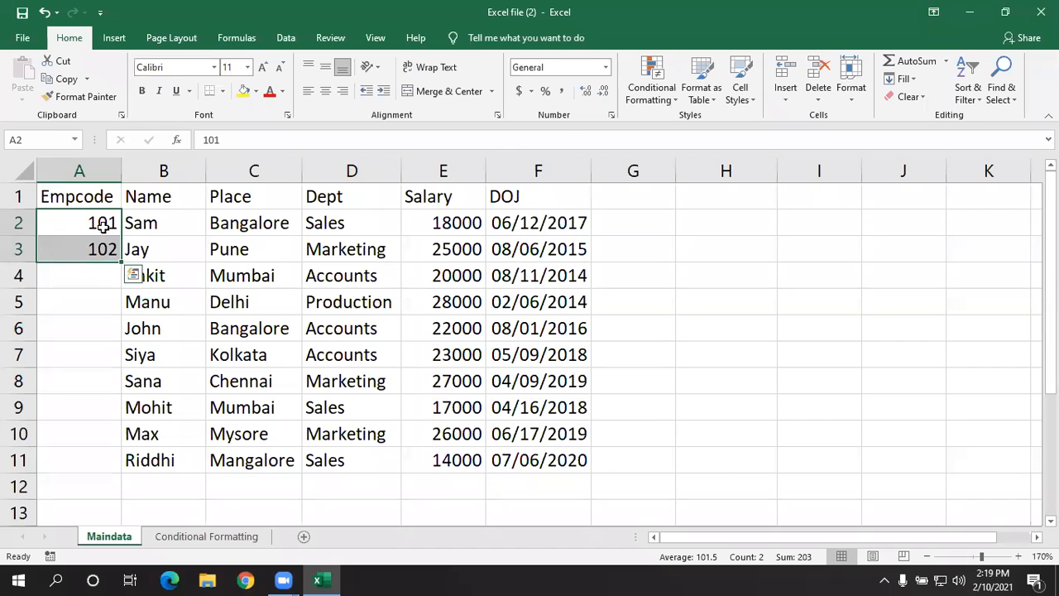
{"action": "left_click_drag", "start_coordinate": [119, 263], "coordinate": [115, 471]}
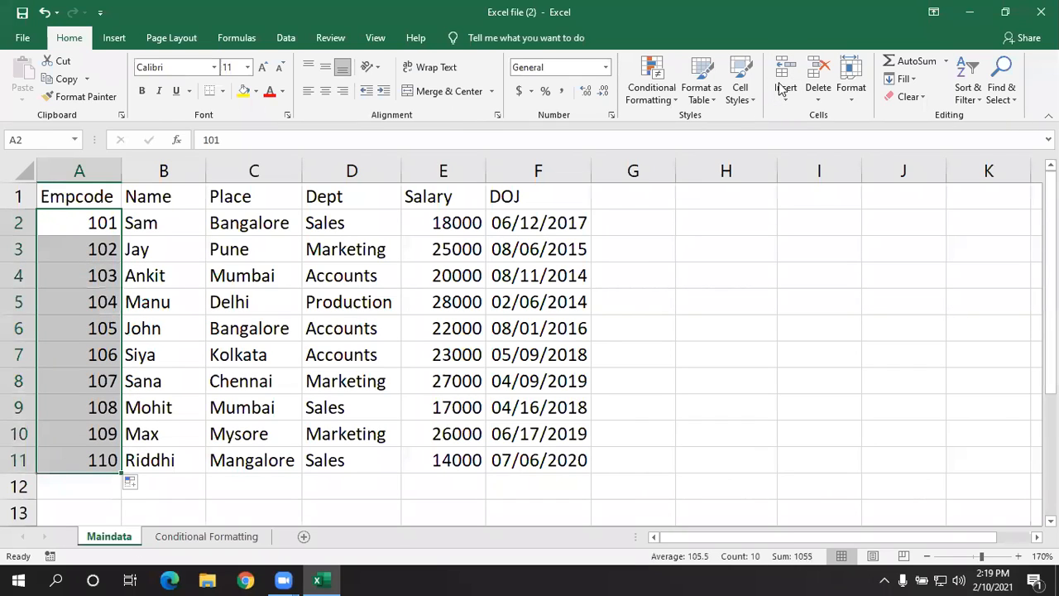
{"action": "left_click", "coordinate": [716, 319]}
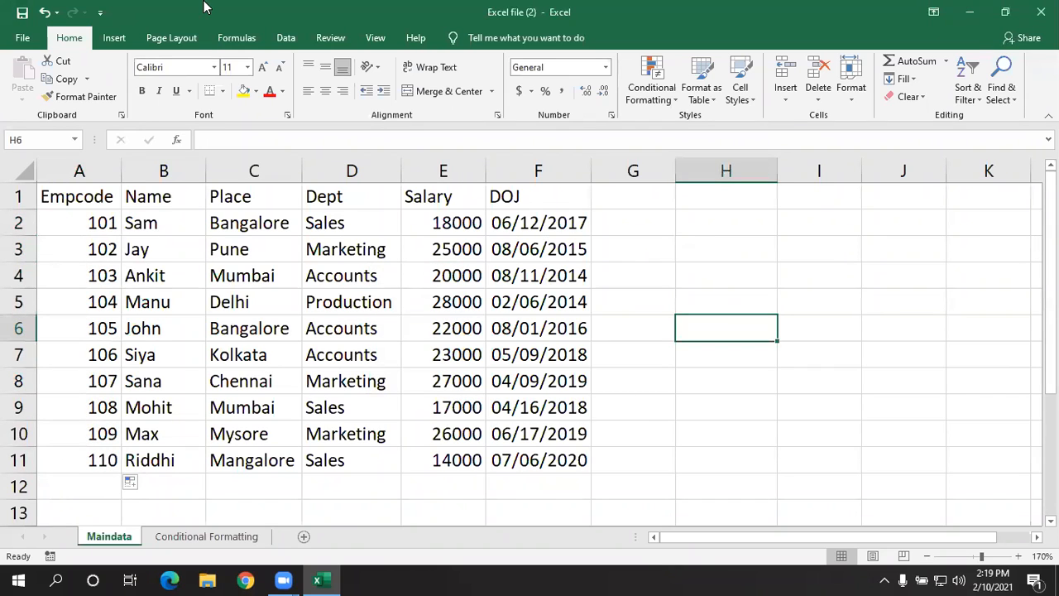
- Turn the header row's filters on and off again from the Place heading
{"action": "left_click", "coordinate": [243, 197]}
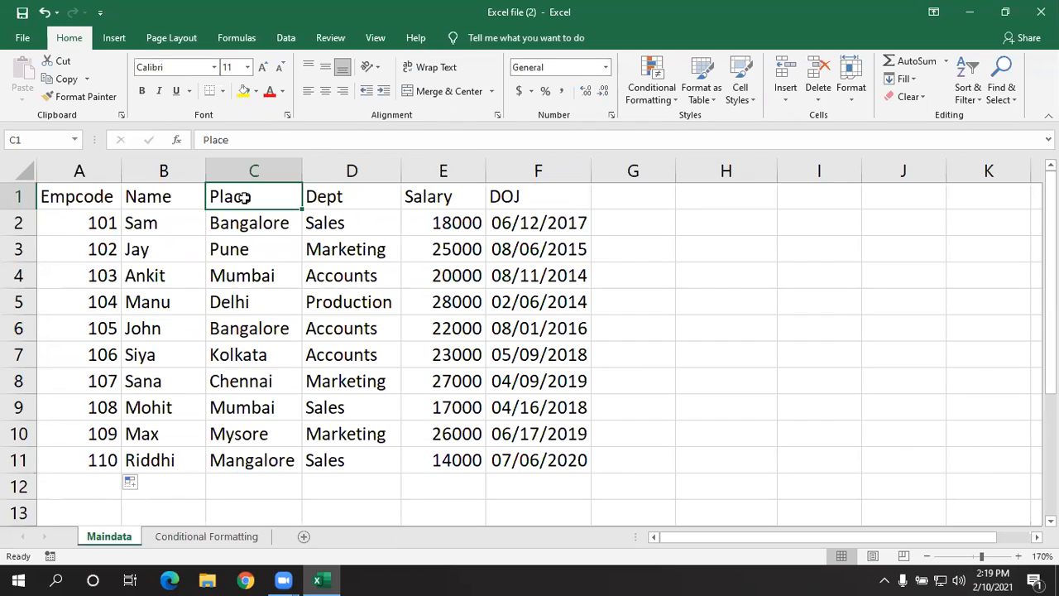
{"action": "key", "text": "ctrl+shift+l"}
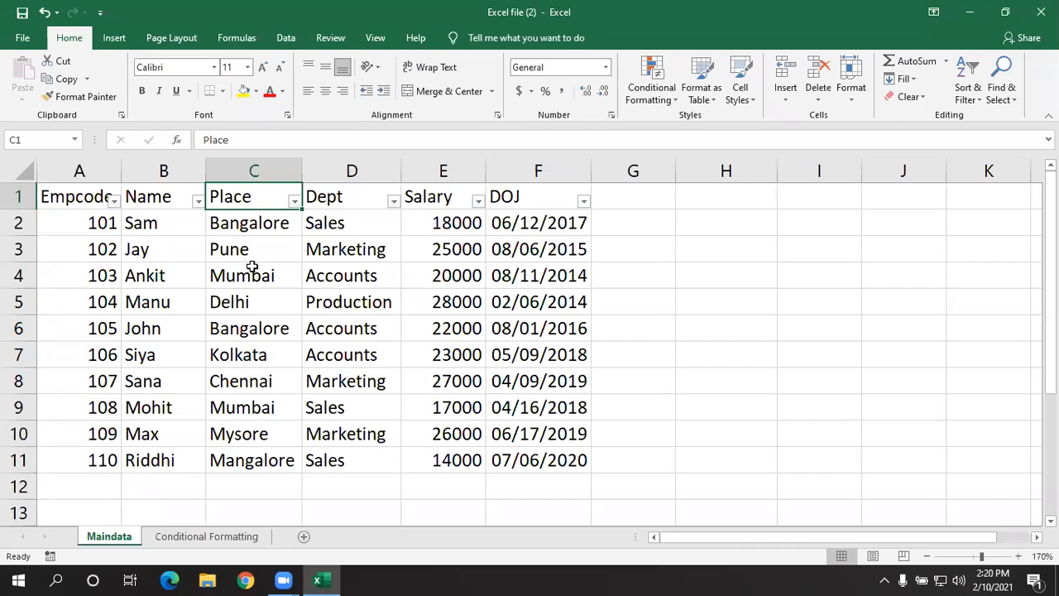
{"action": "left_click", "coordinate": [269, 247]}
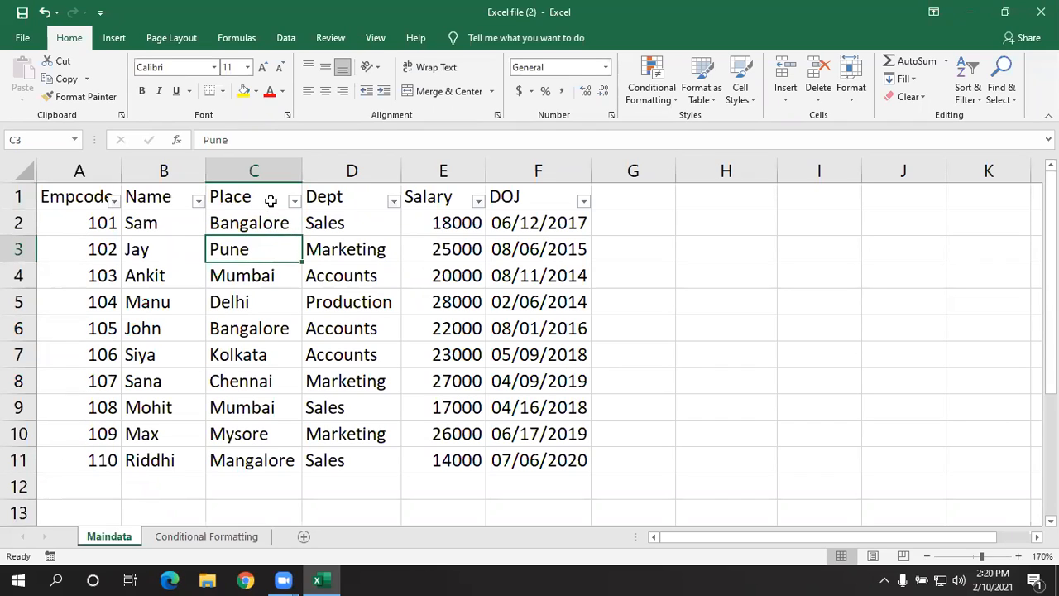
{"action": "left_click", "coordinate": [270, 201]}
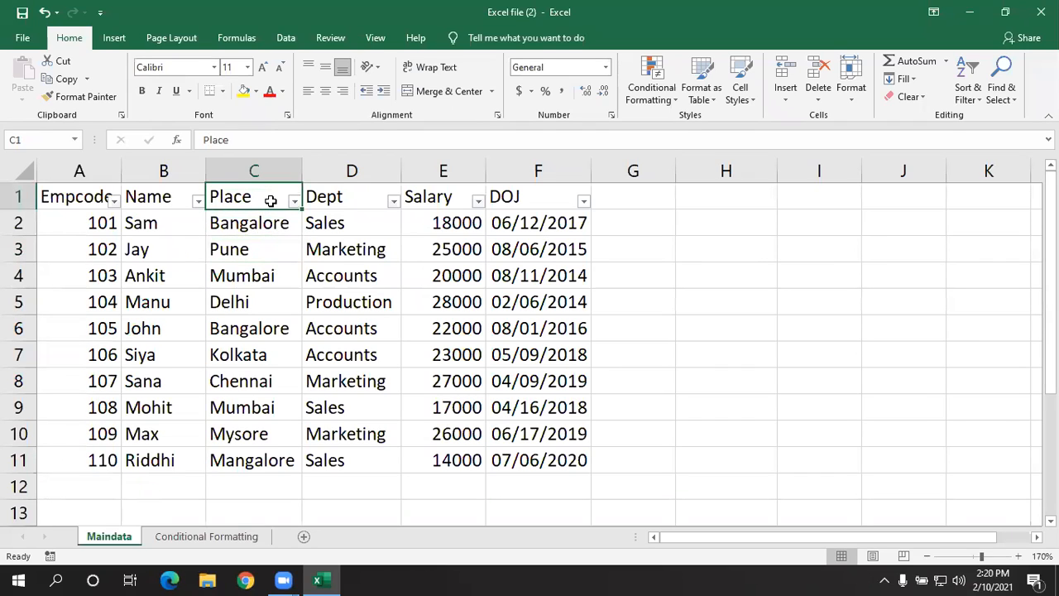
{"action": "key", "text": "ctrl+shift+l"}
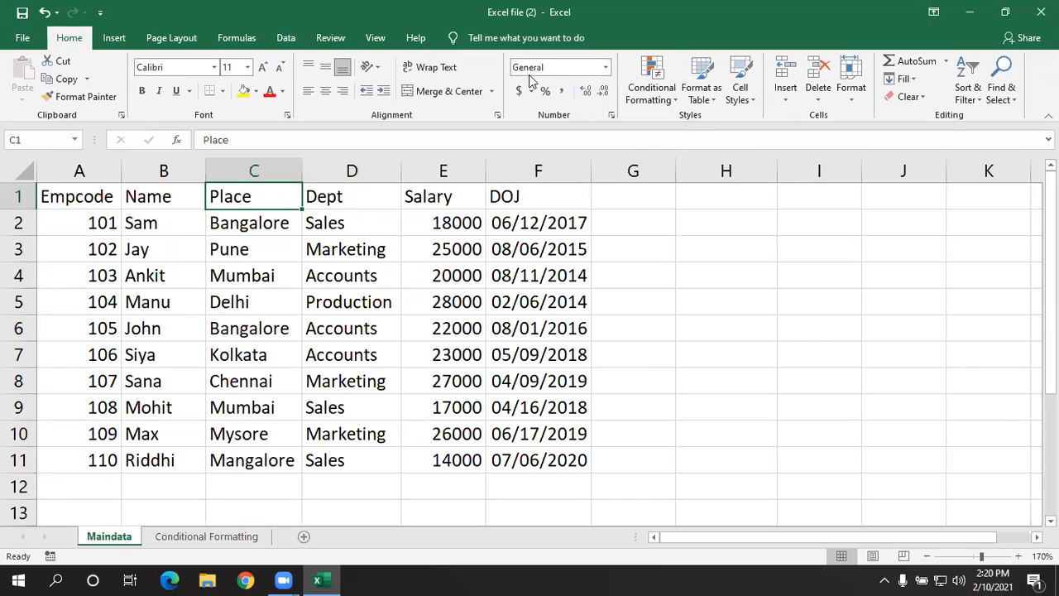
- Apply filters to the header row of the employee table from the Name heading
{"action": "left_click", "coordinate": [153, 198]}
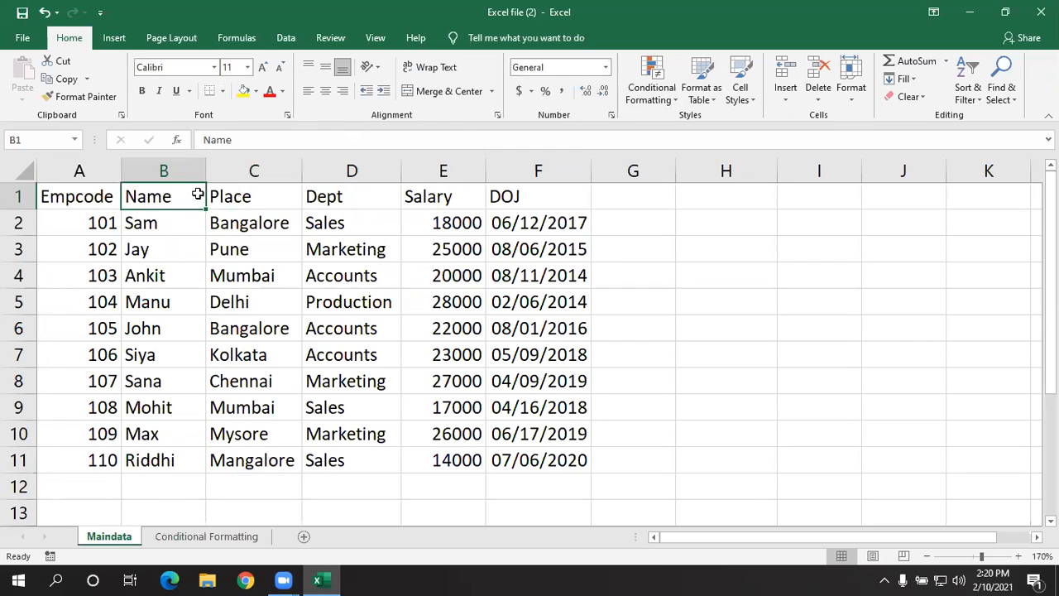
{"action": "left_click", "coordinate": [410, 301]}
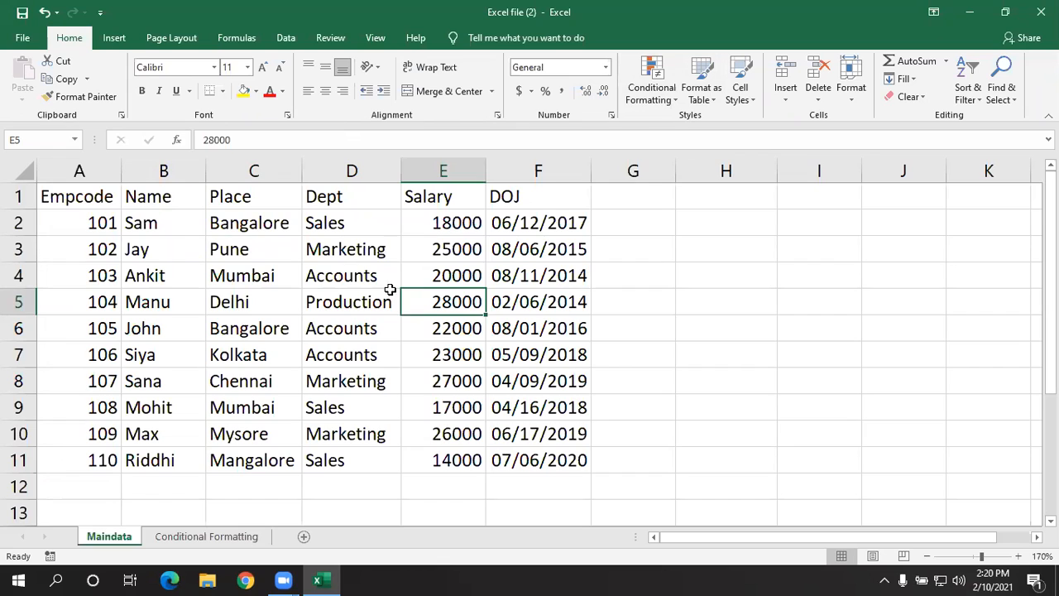
{"action": "left_click", "coordinate": [169, 196]}
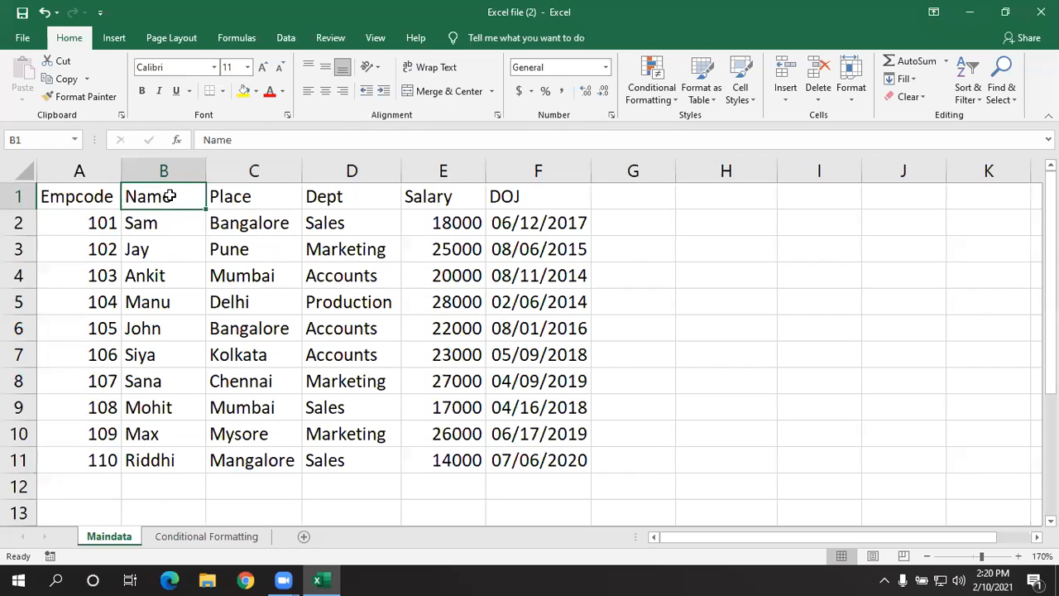
{"action": "left_click", "coordinate": [188, 251]}
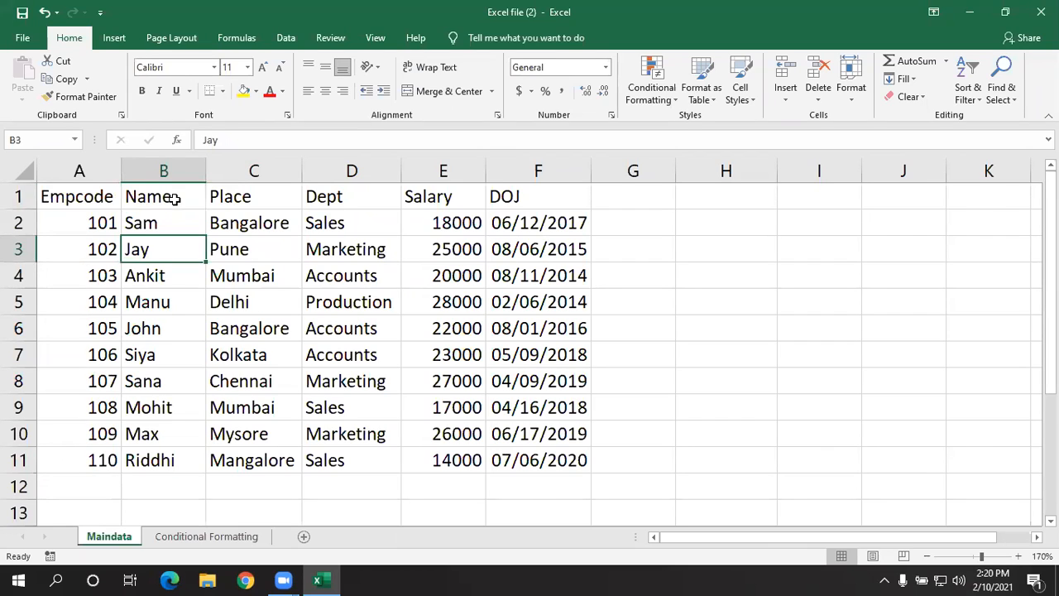
{"action": "left_click", "coordinate": [168, 196]}
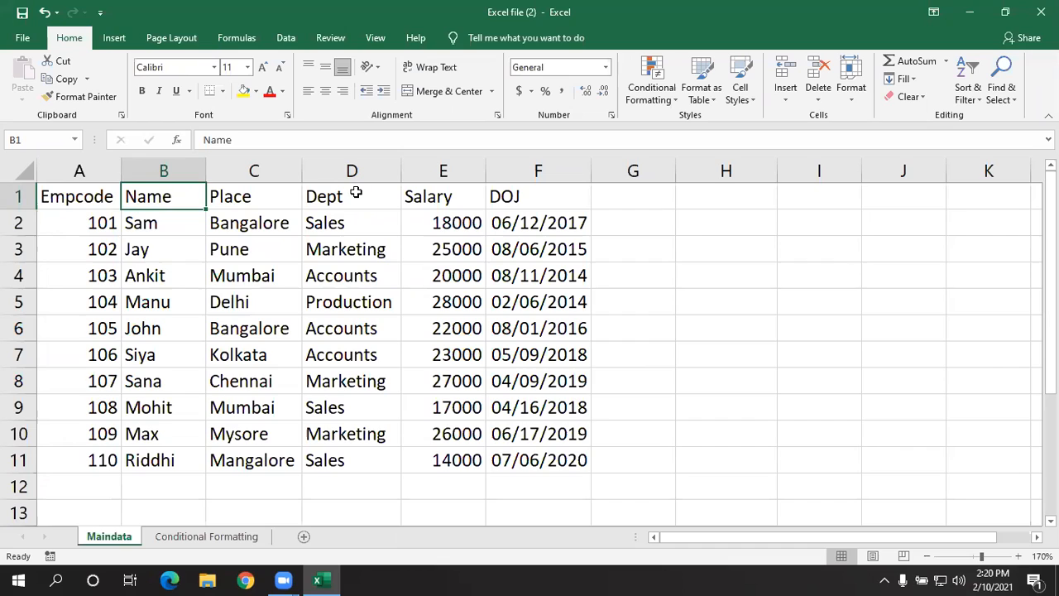
{"action": "key", "text": "ctrl+shift+l"}
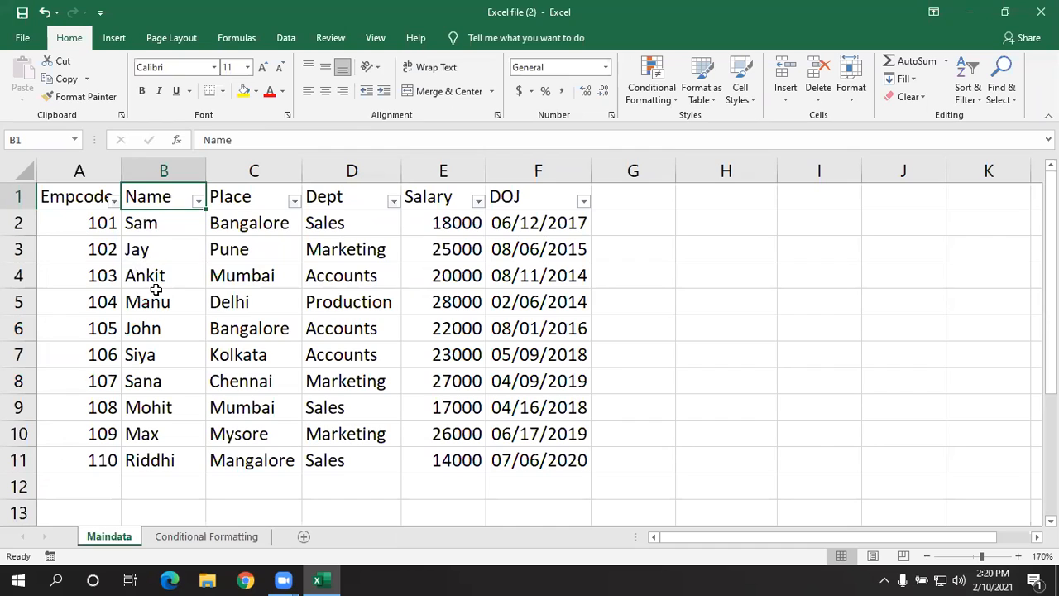
- Delete the entire Empcode column from the Maindata sheet
{"action": "right_click", "coordinate": [102, 168]}
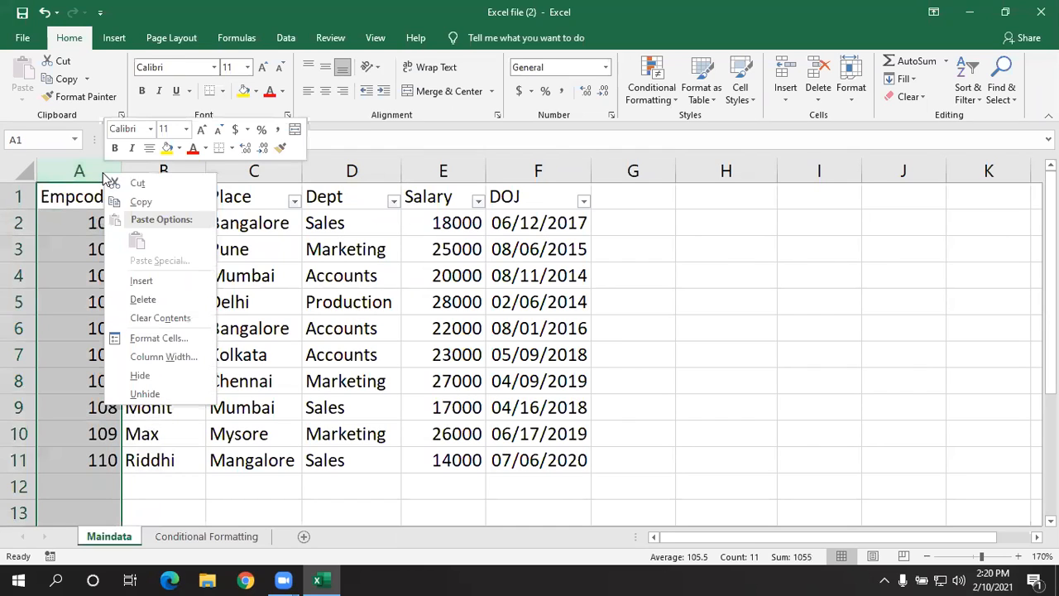
{"action": "left_click", "coordinate": [137, 299]}
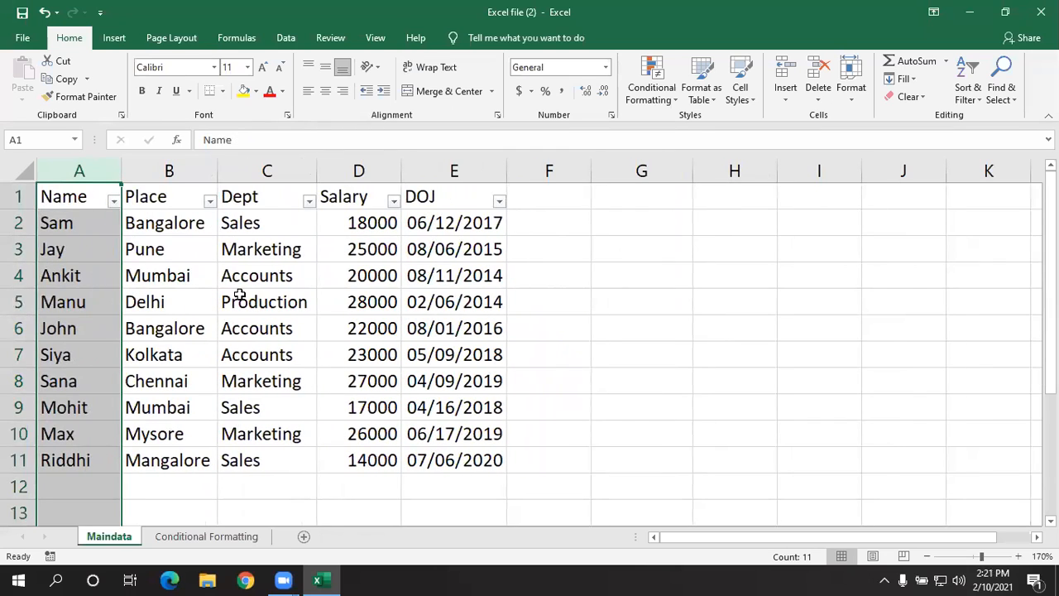
{"action": "left_click", "coordinate": [461, 303]}
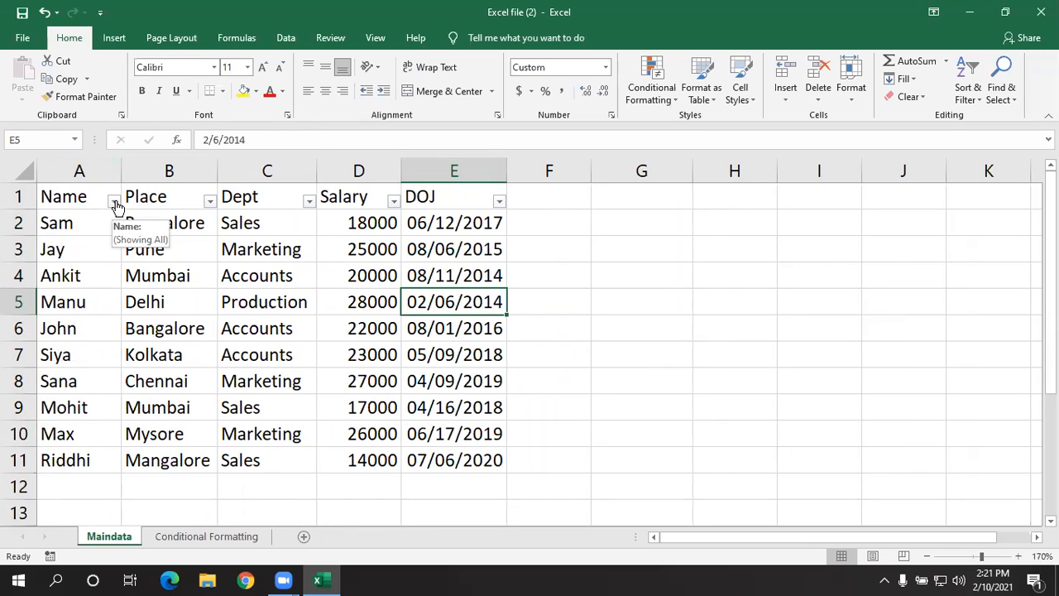
- Examine the sort and filter options of the text columns Name, Place and Dept without applying any
{"action": "left_click", "coordinate": [115, 202]}
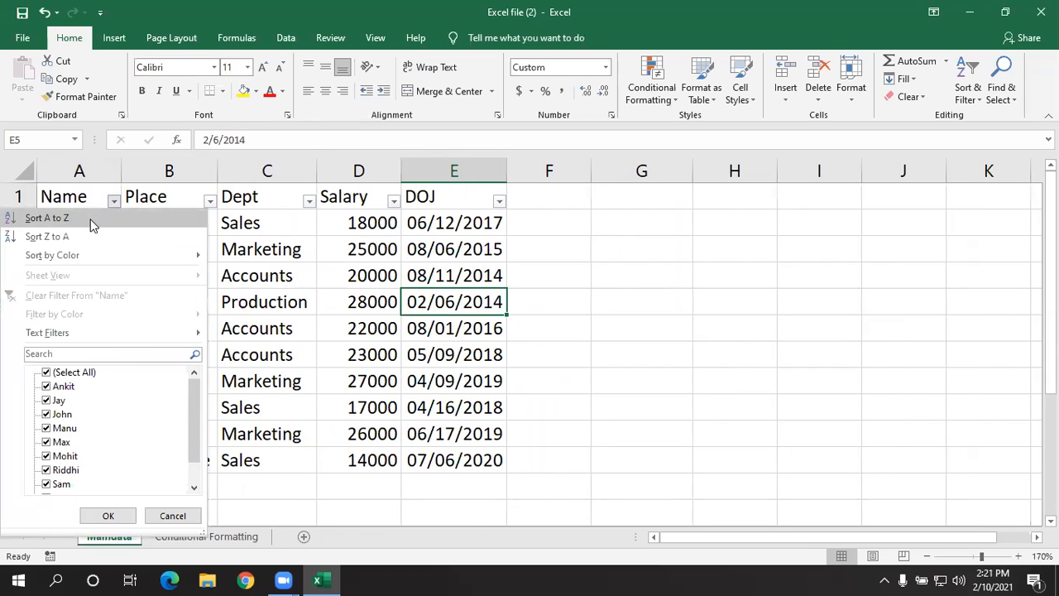
{"action": "mouse_move", "coordinate": [82, 256]}
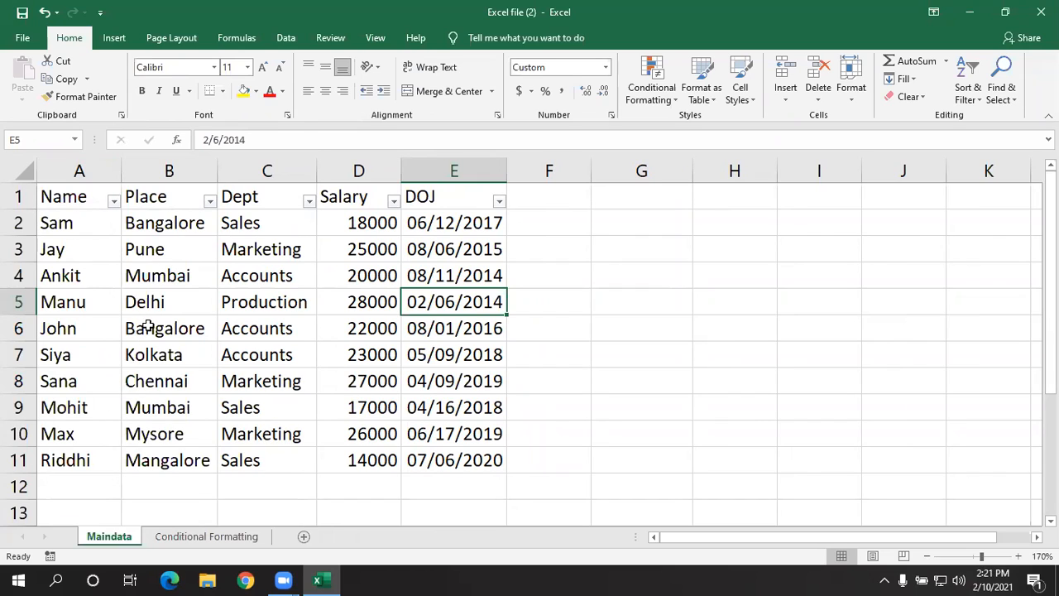
{"action": "left_click", "coordinate": [161, 241]}
{"action": "left_click", "coordinate": [172, 200]}
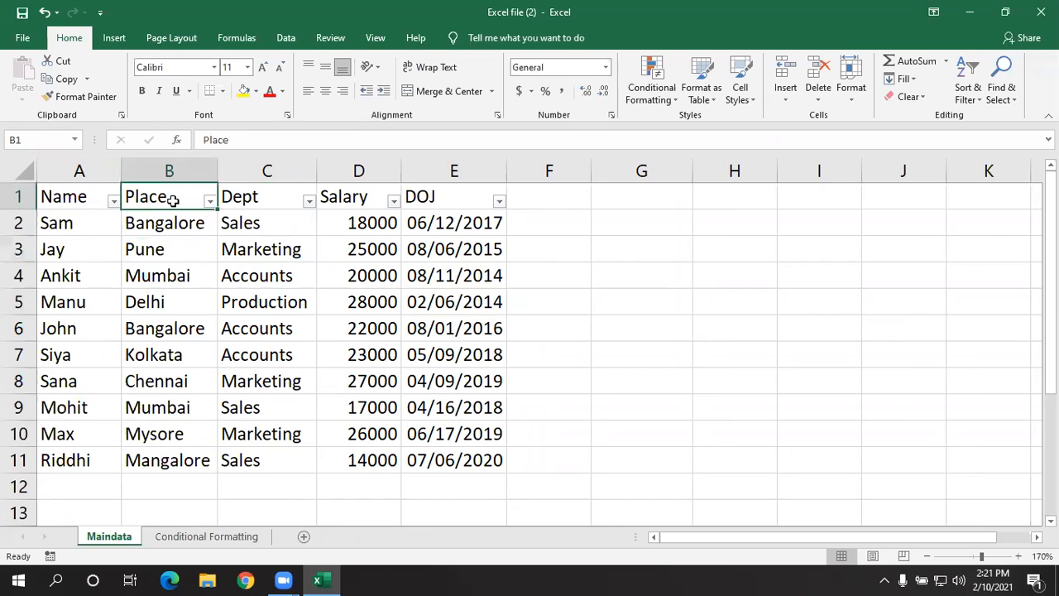
{"action": "left_click", "coordinate": [210, 201]}
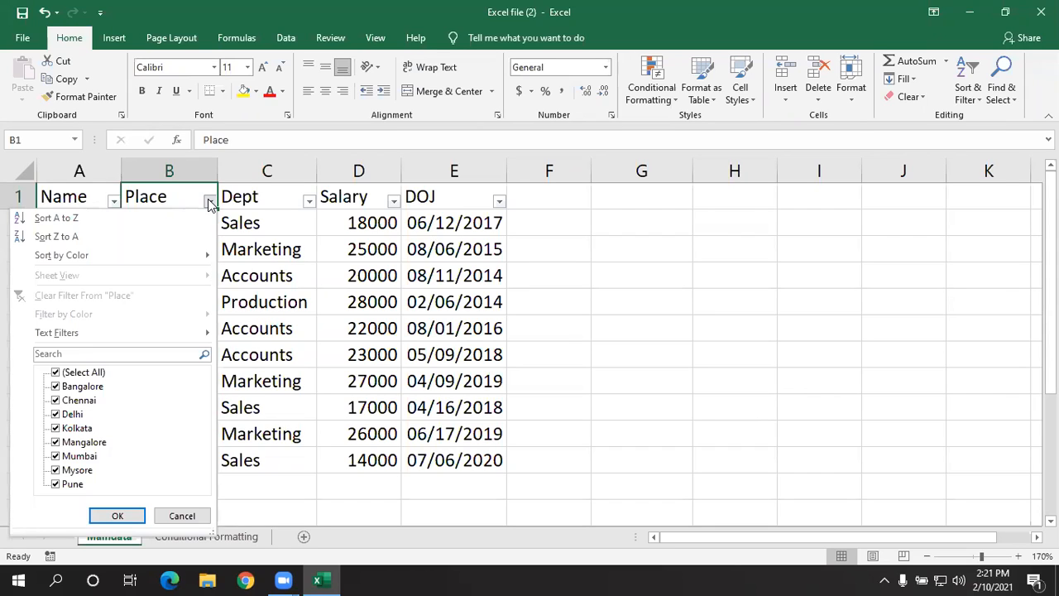
{"action": "left_click", "coordinate": [297, 234]}
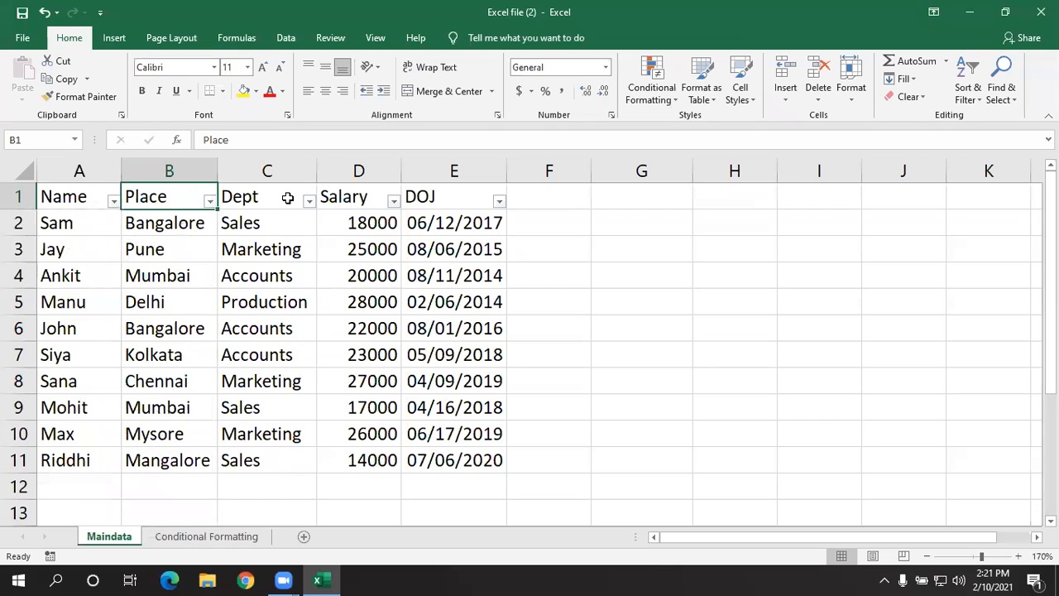
{"action": "left_click", "coordinate": [283, 205]}
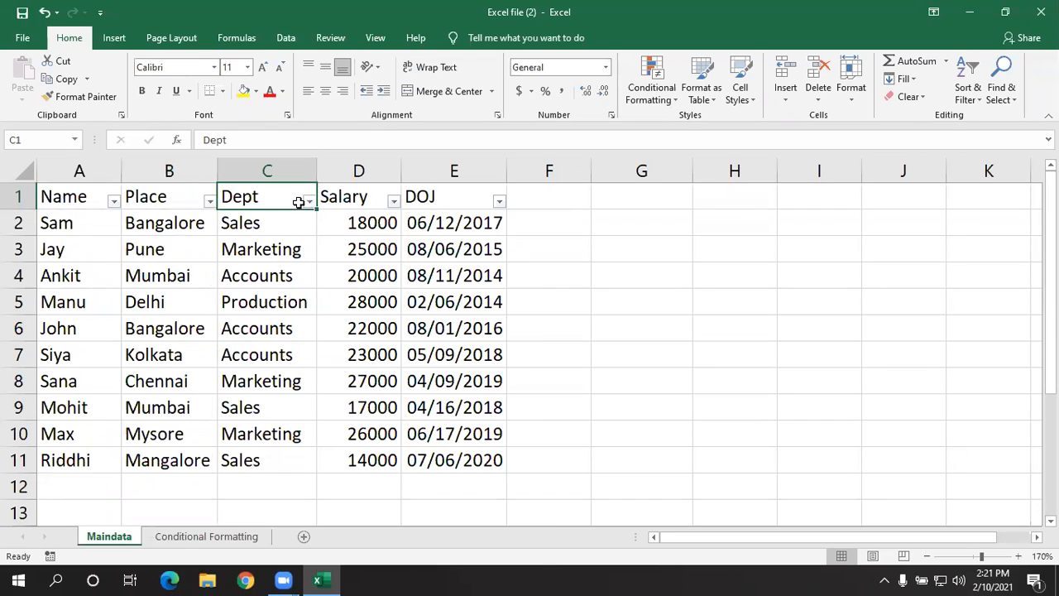
{"action": "left_click", "coordinate": [309, 202]}
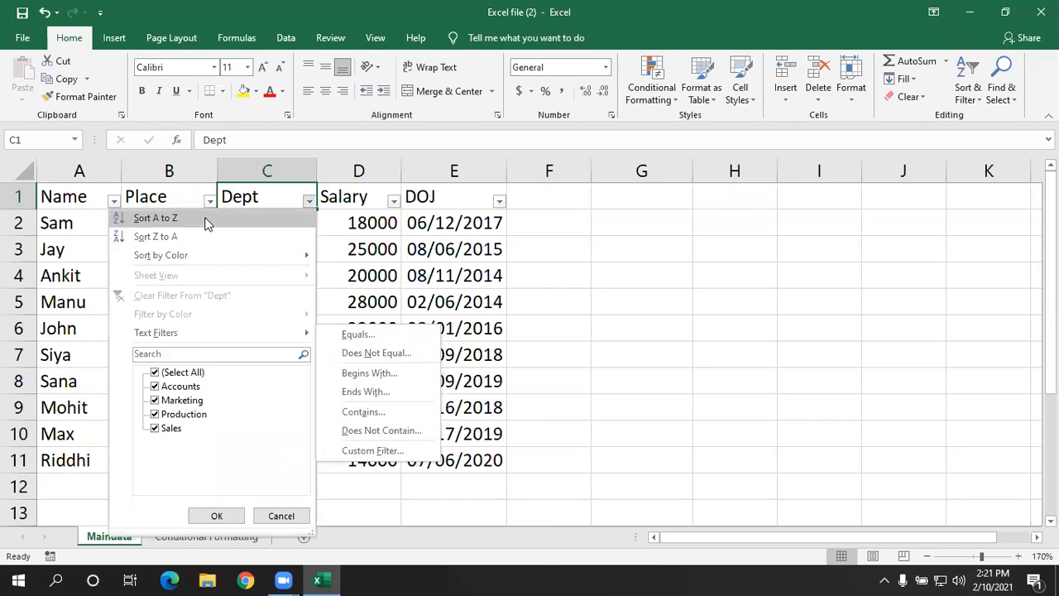
{"action": "left_click", "coordinate": [382, 258]}
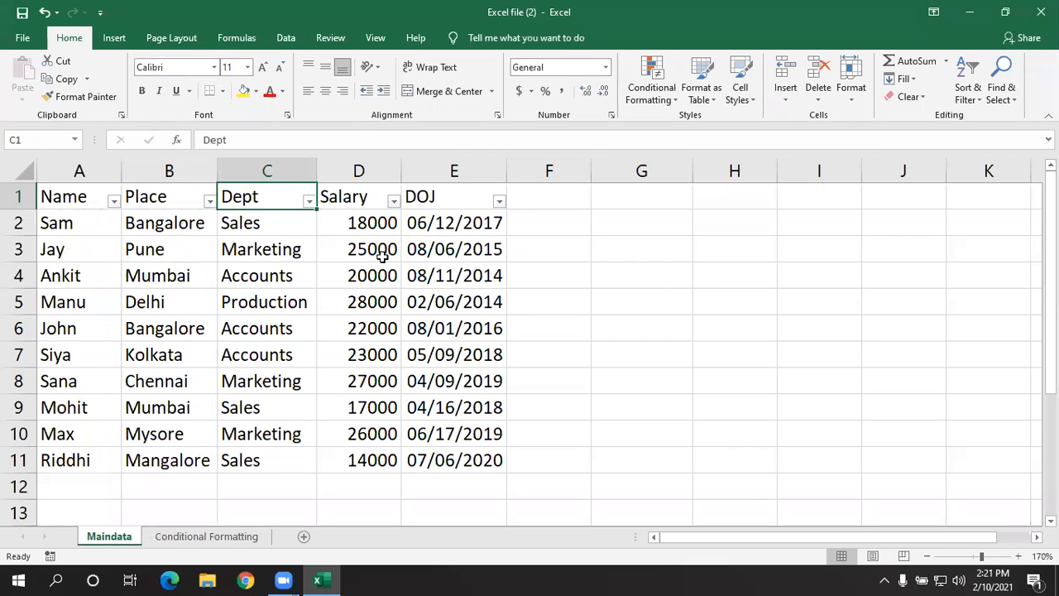
- Examine the sort and number filter options of the Salary column
{"action": "left_click", "coordinate": [361, 202]}
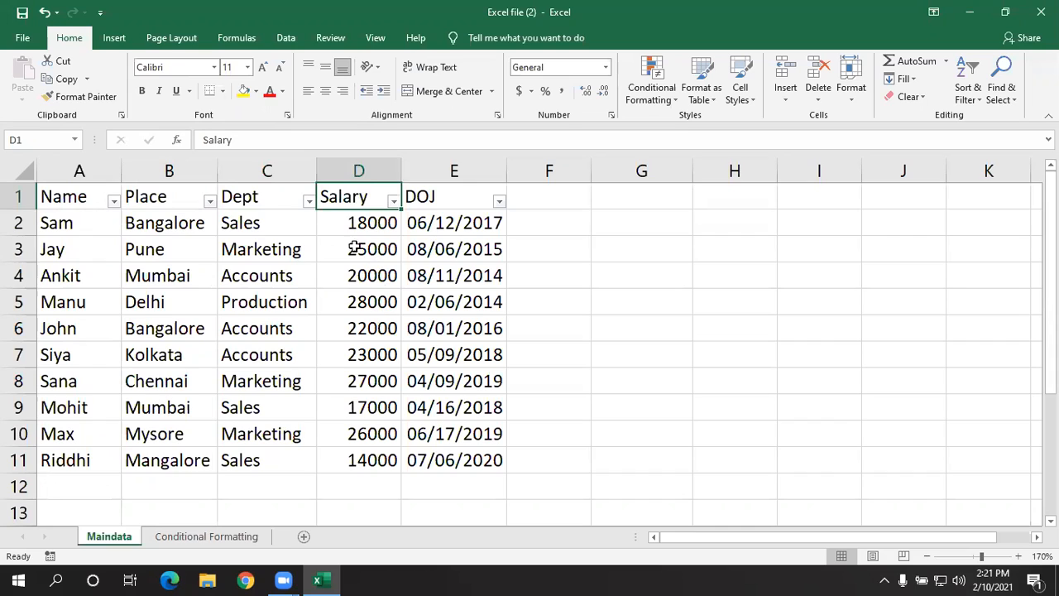
{"action": "left_click", "coordinate": [393, 202]}
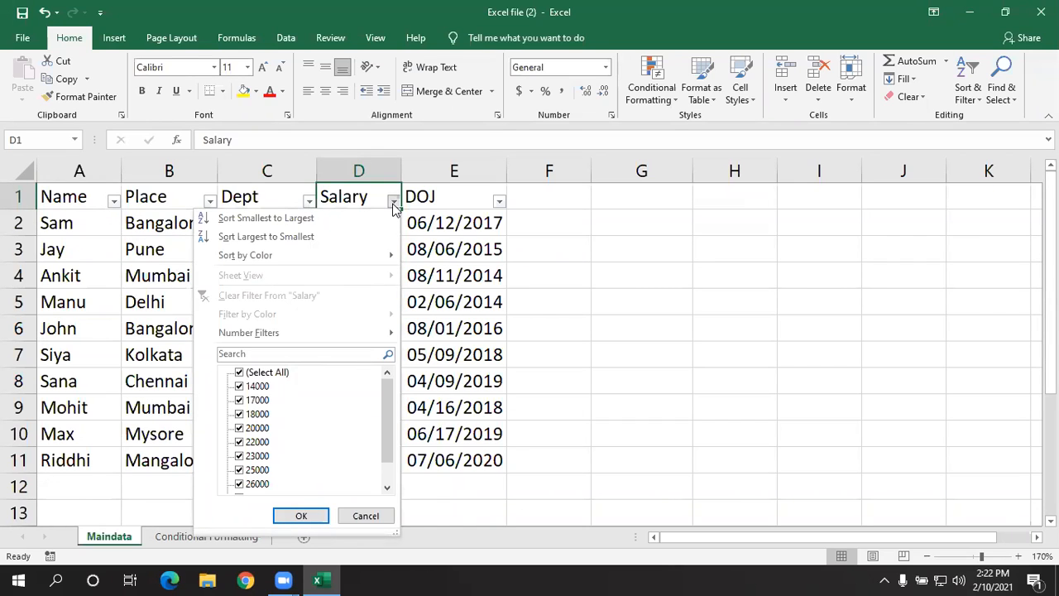
{"action": "left_click", "coordinate": [601, 324]}
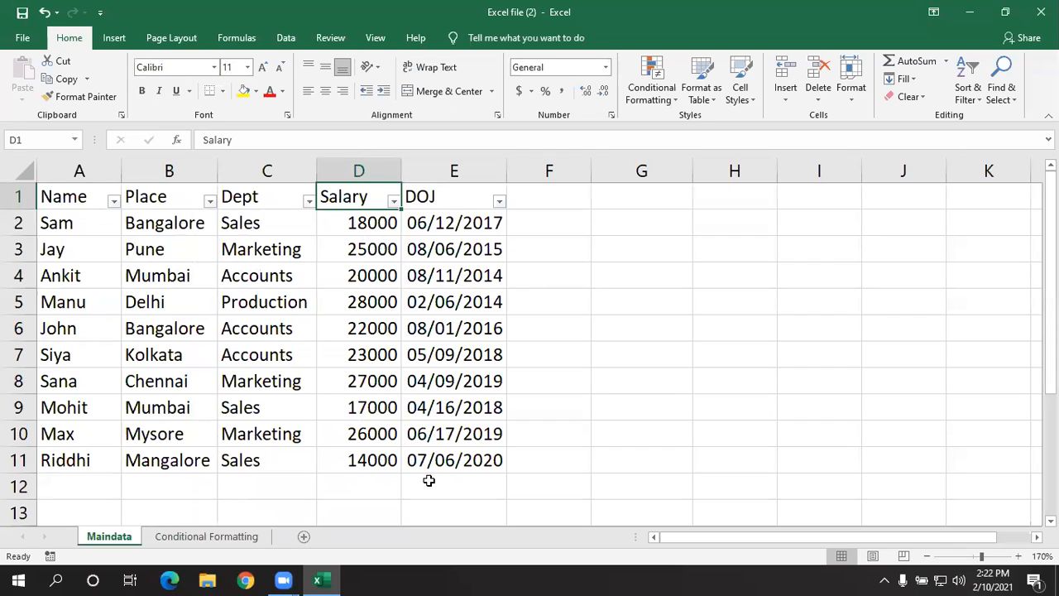
- Examine the sort and date filter options of the DOJ column, expanding the years 2020, 2019 and 2018 into months
{"action": "left_click", "coordinate": [484, 229]}
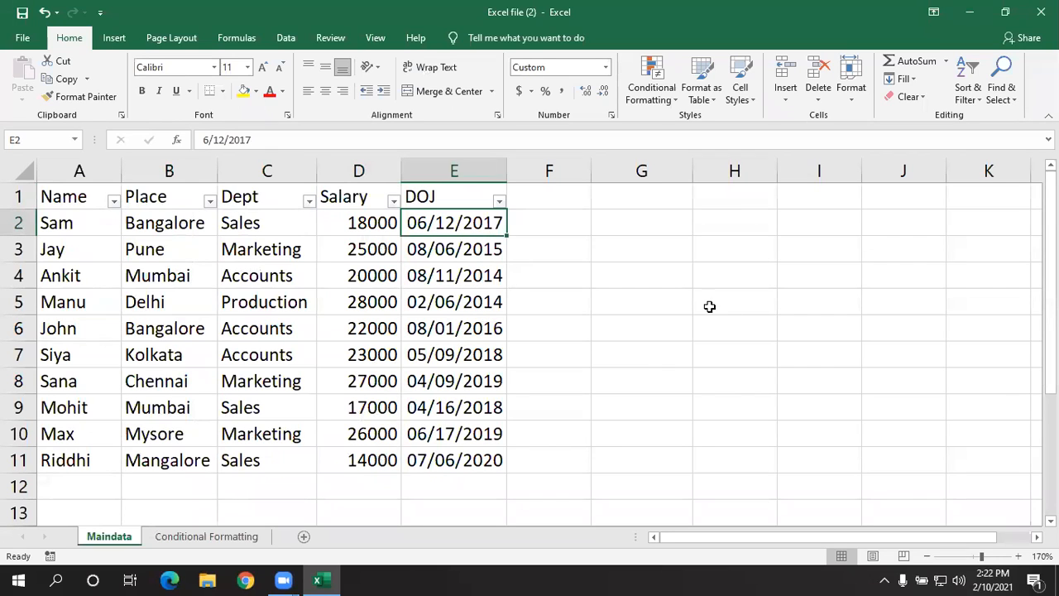
{"action": "left_click", "coordinate": [524, 295]}
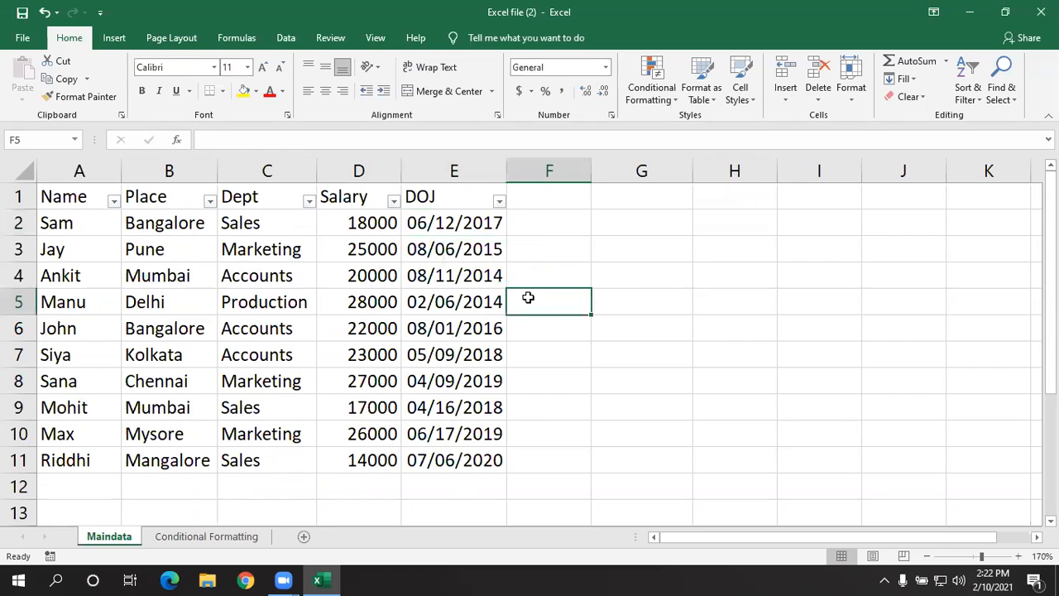
{"action": "left_click", "coordinate": [500, 202]}
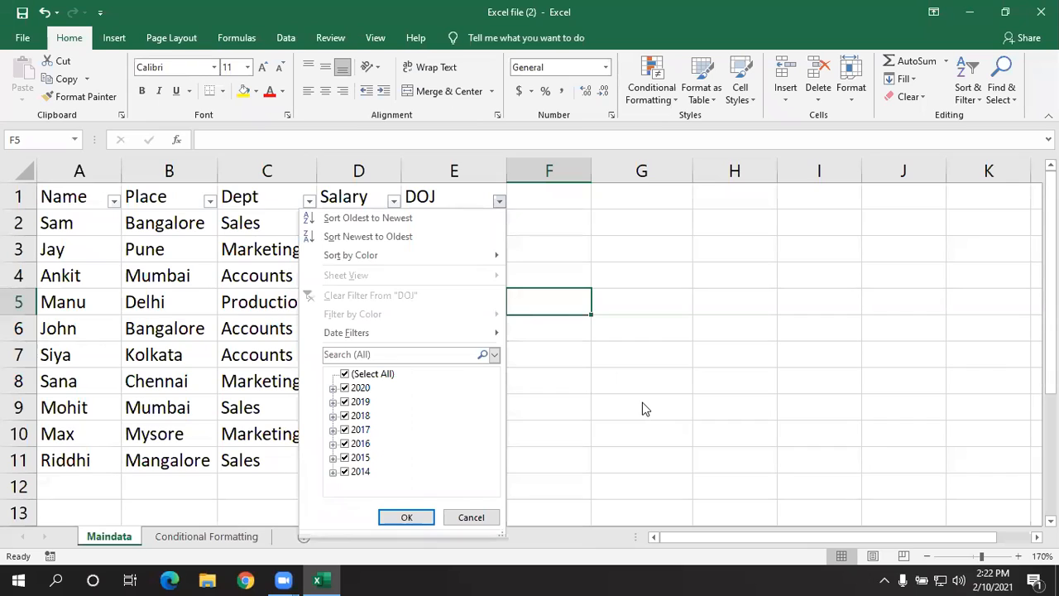
{"action": "left_click", "coordinate": [333, 388]}
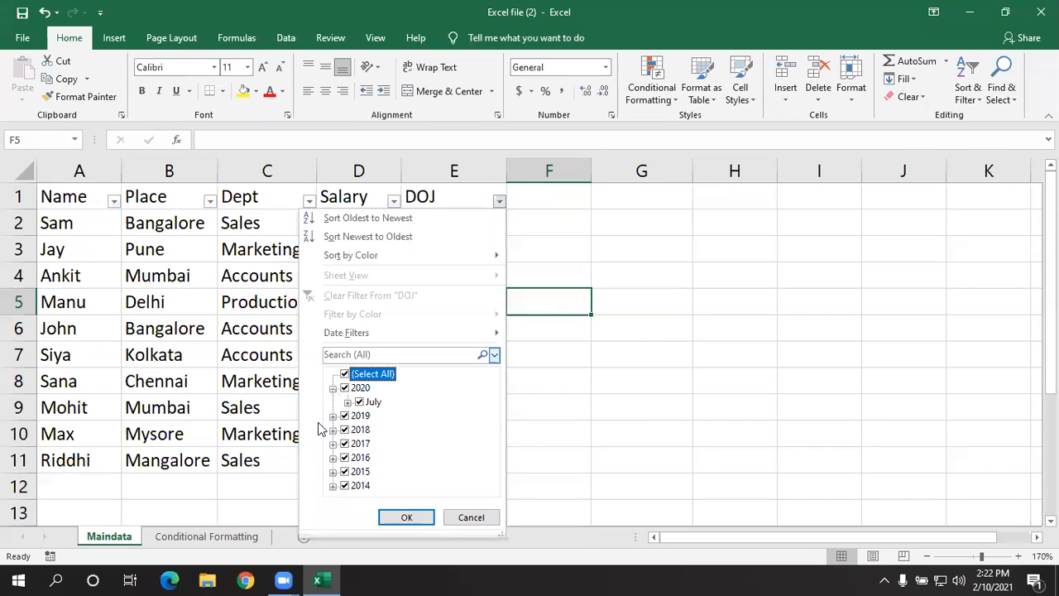
{"action": "left_click", "coordinate": [333, 415]}
{"action": "left_click", "coordinate": [332, 457]}
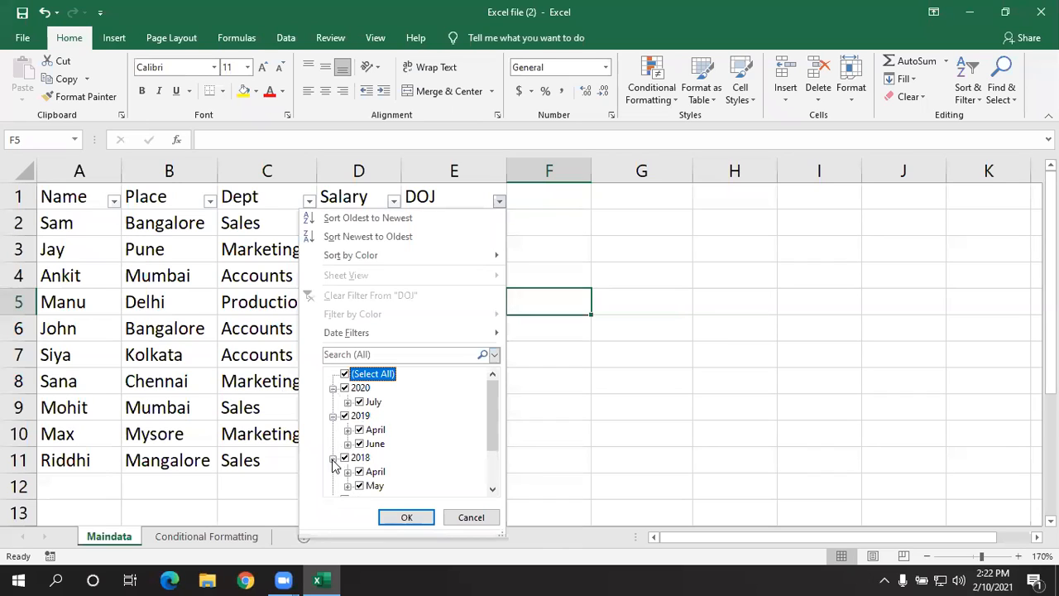
{"action": "left_click", "coordinate": [700, 418]}
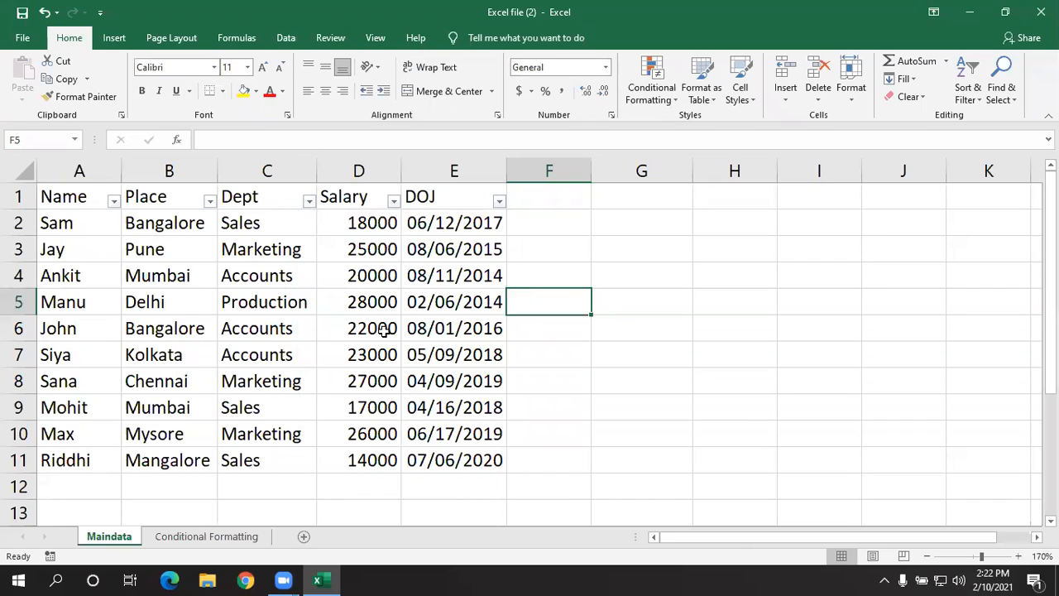
{"action": "left_click", "coordinate": [114, 202]}
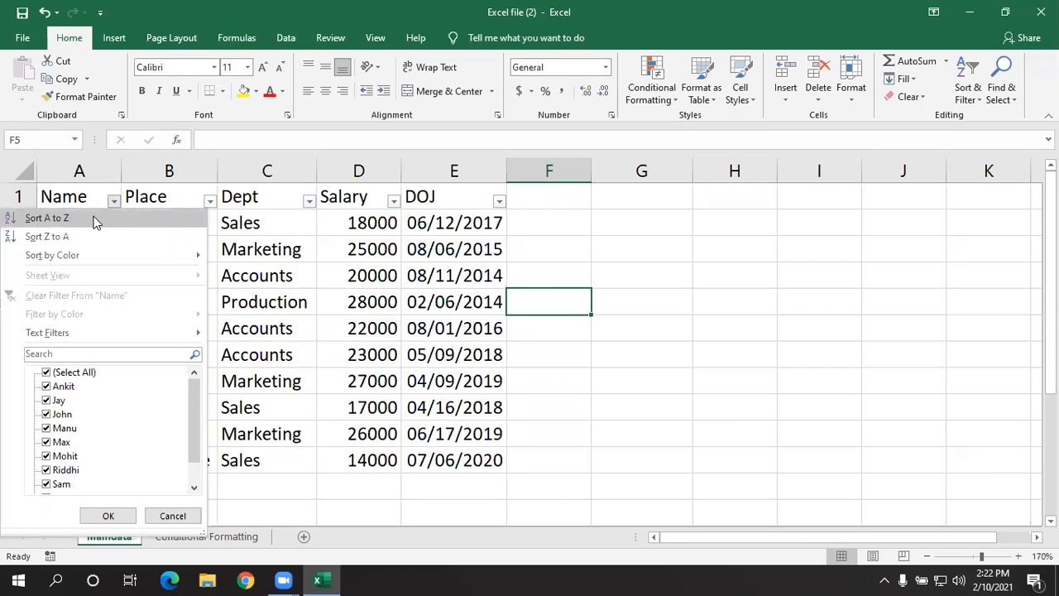
{"action": "left_click", "coordinate": [301, 272]}
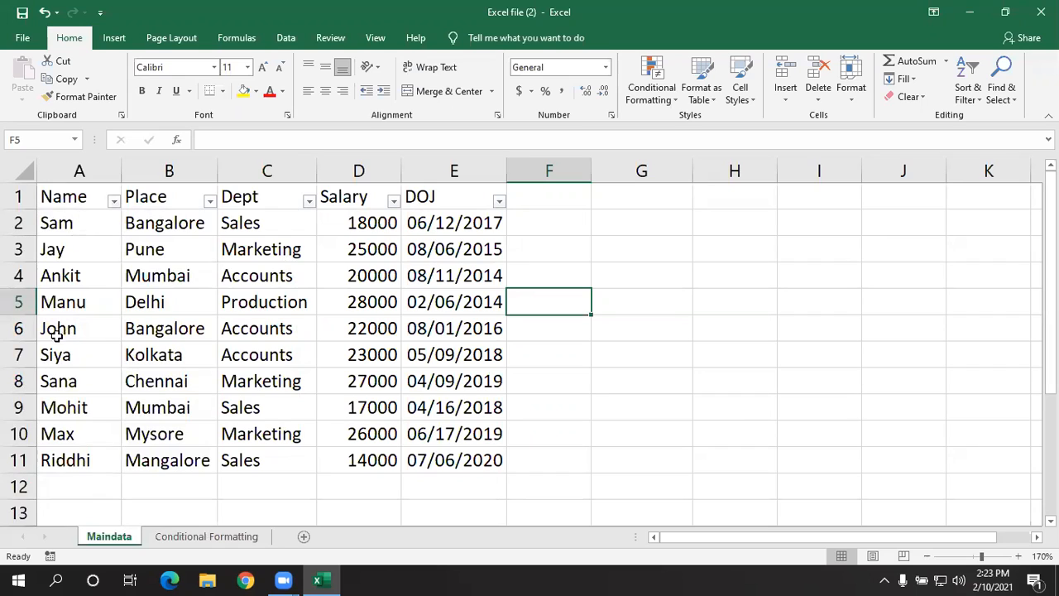
{"action": "left_click", "coordinate": [78, 226]}
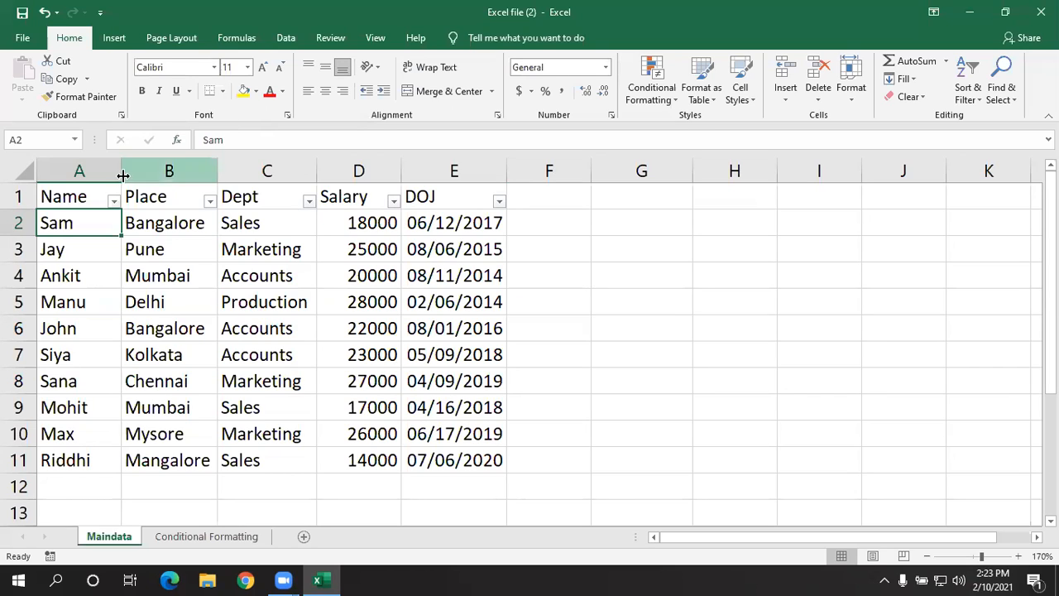
{"action": "left_click", "coordinate": [210, 291]}
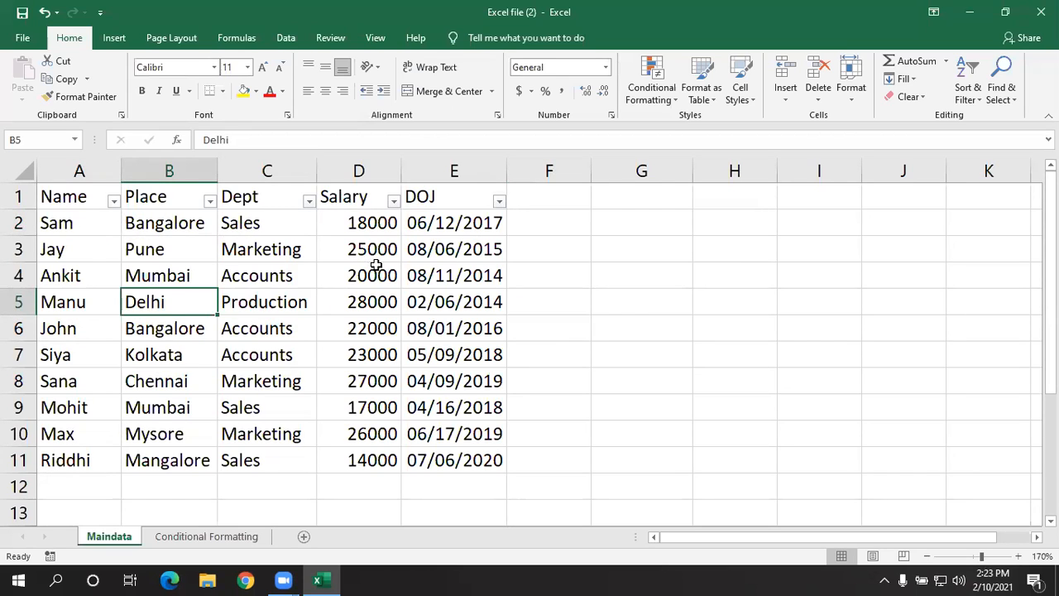
- Sort the employee table by the Name column from A to Z
{"action": "left_click", "coordinate": [79, 229]}
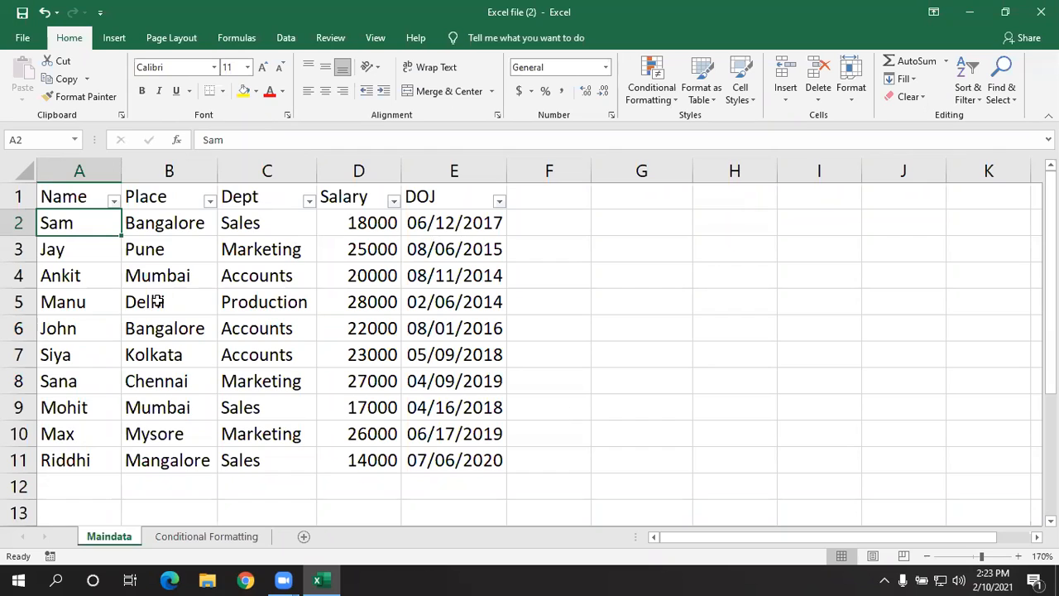
{"action": "left_click", "coordinate": [114, 202]}
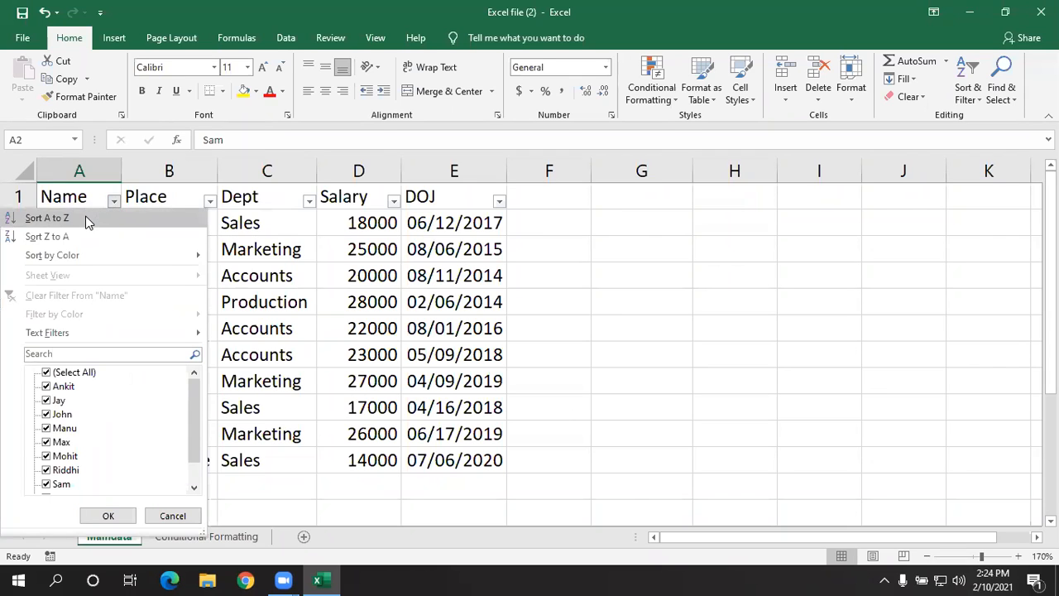
{"action": "left_click", "coordinate": [88, 220]}
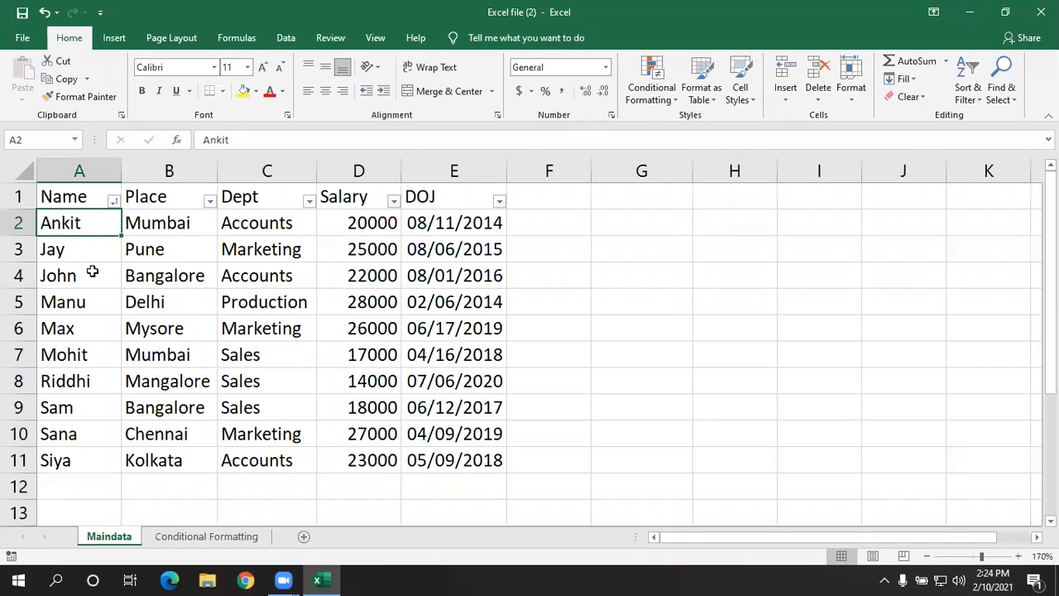
{"action": "left_click", "coordinate": [91, 296]}
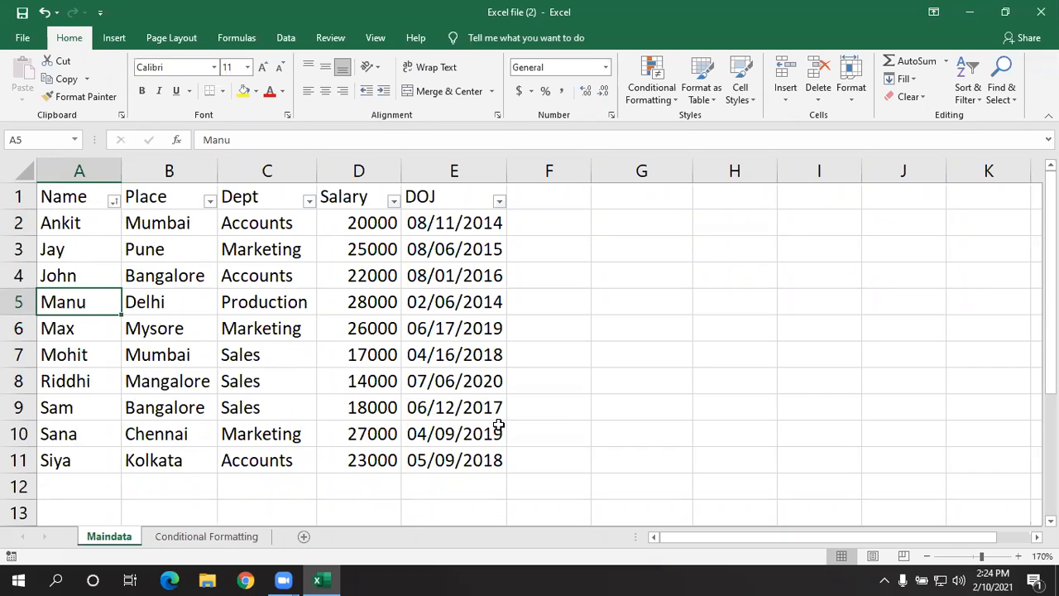
{"action": "left_click", "coordinate": [155, 272]}
- Reverse the employee table's order by sorting the Name column from Z to A
{"action": "left_click", "coordinate": [76, 224]}
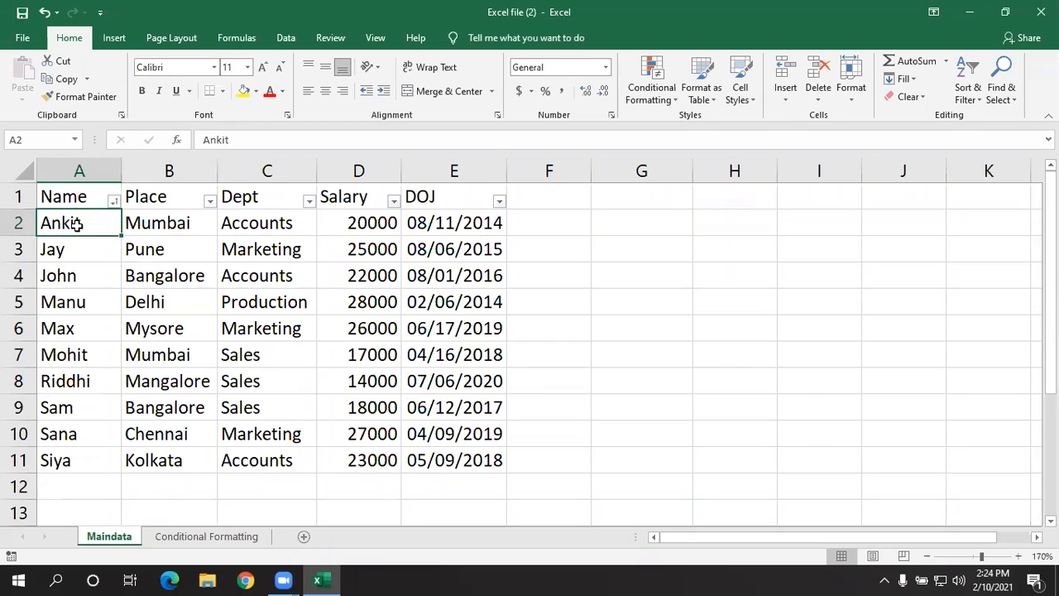
{"action": "left_click", "coordinate": [114, 201]}
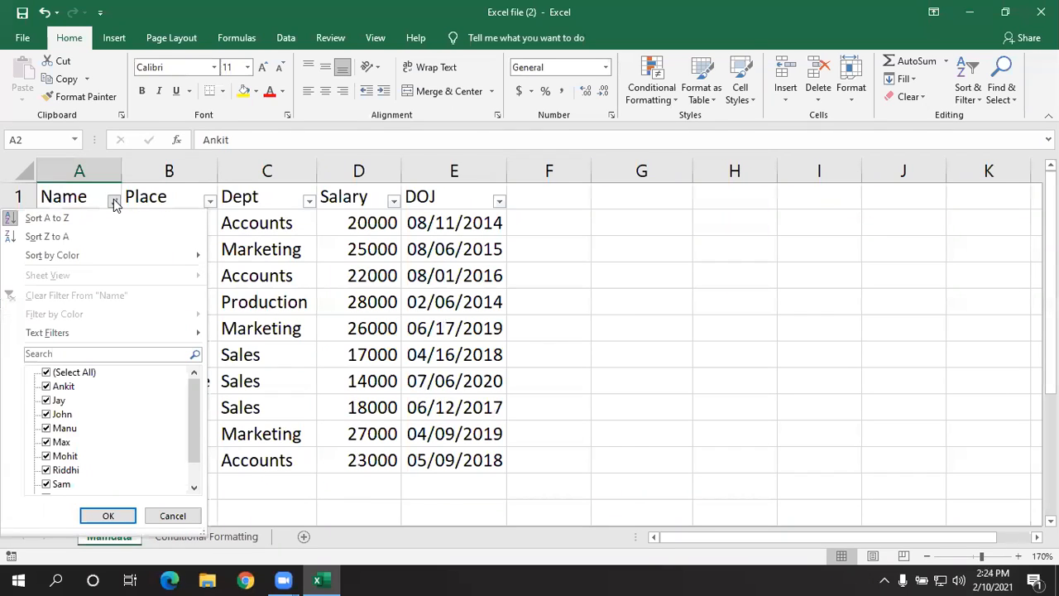
{"action": "left_click", "coordinate": [76, 237]}
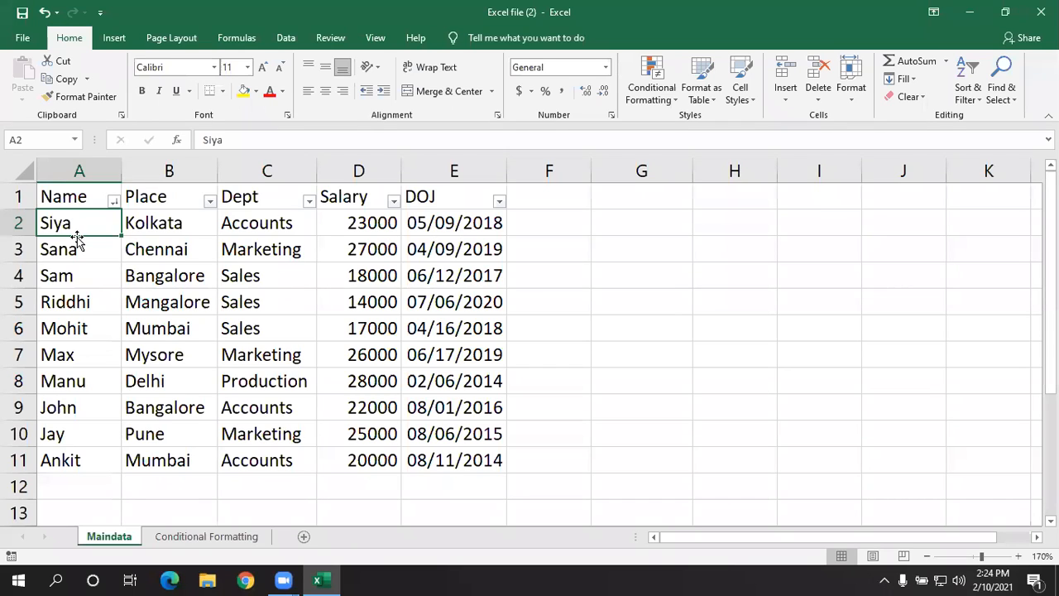
- Sort the Name column from A to Z again and check its Sort by Color options without applying any
{"action": "left_click", "coordinate": [113, 201]}
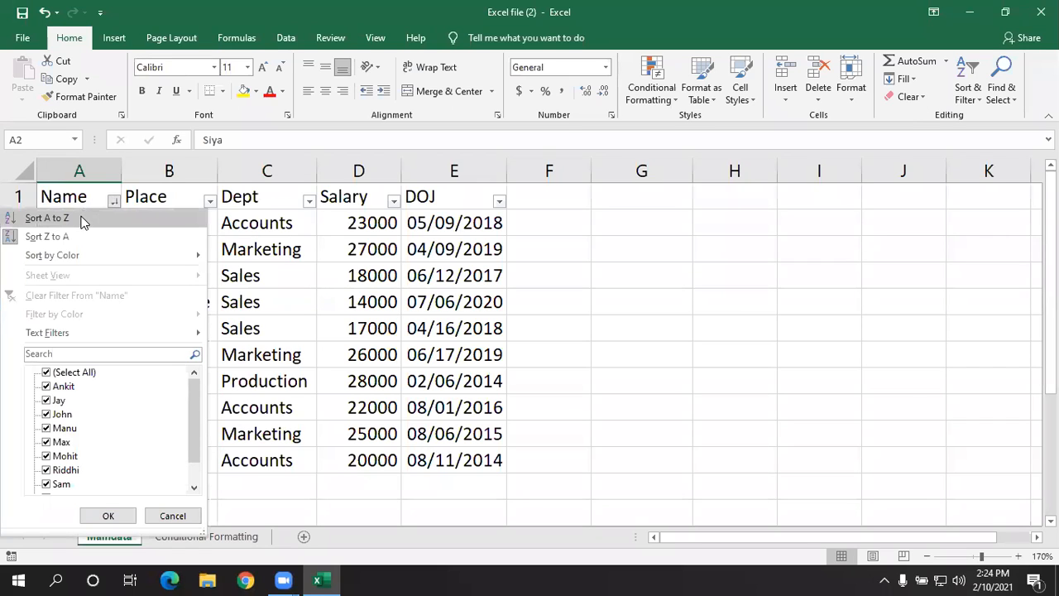
{"action": "left_click", "coordinate": [83, 220]}
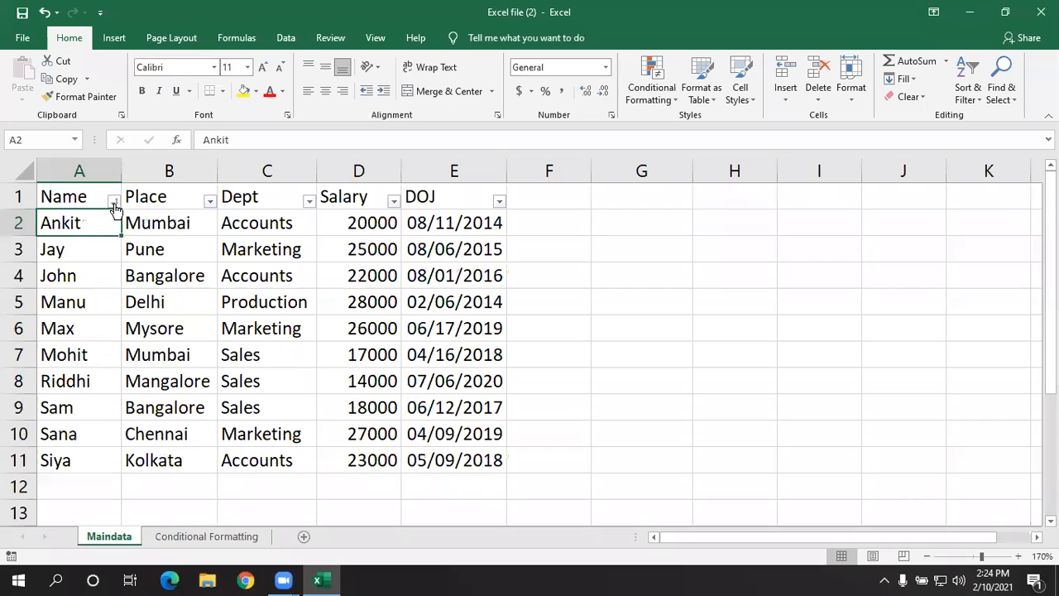
{"action": "left_click", "coordinate": [113, 201]}
{"action": "mouse_move", "coordinate": [101, 253]}
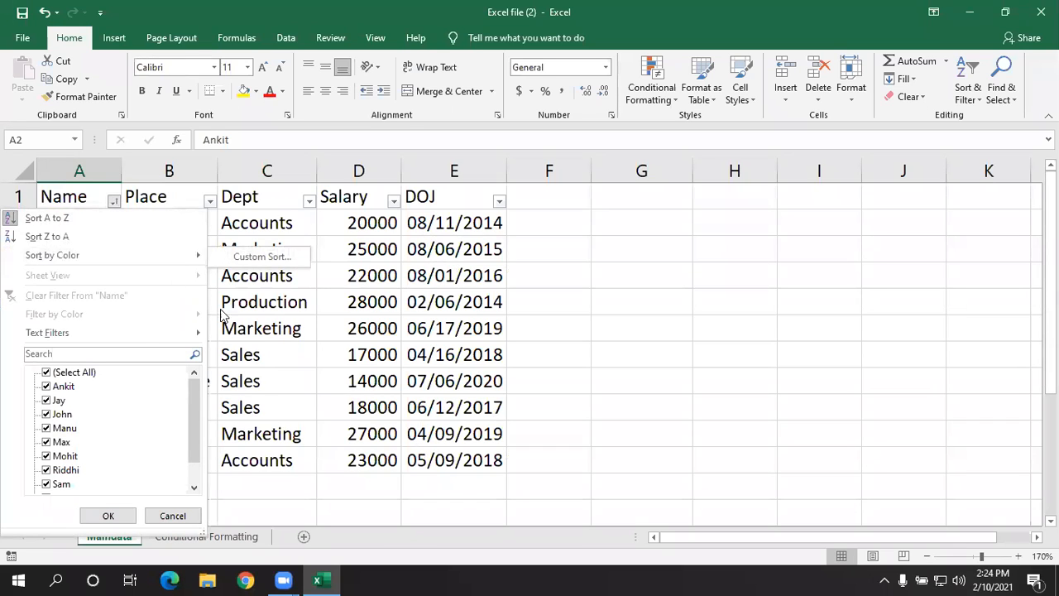
{"action": "left_click", "coordinate": [258, 344]}
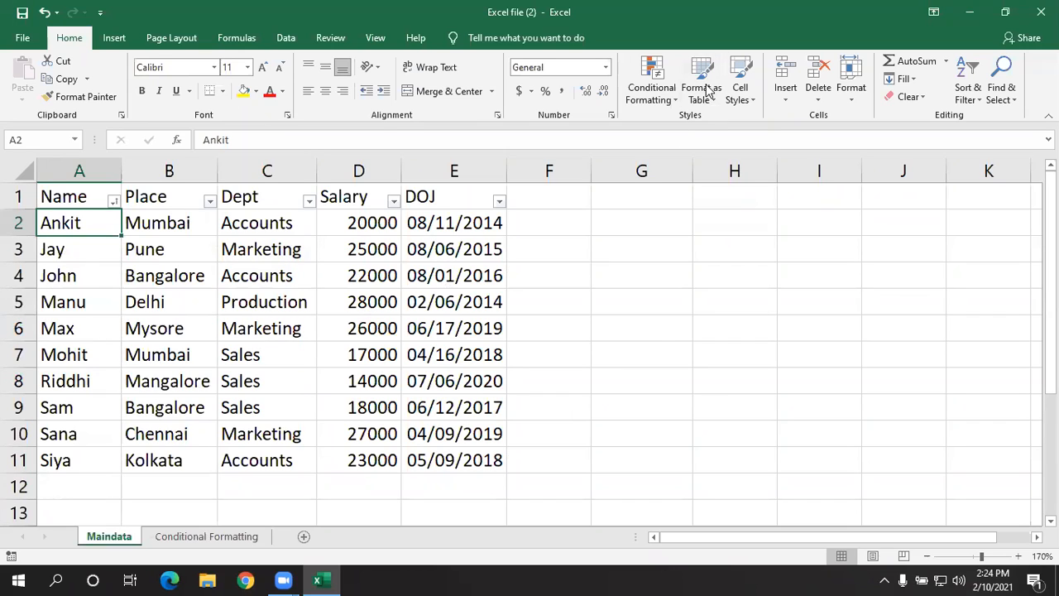
{"action": "left_click", "coordinate": [664, 348]}
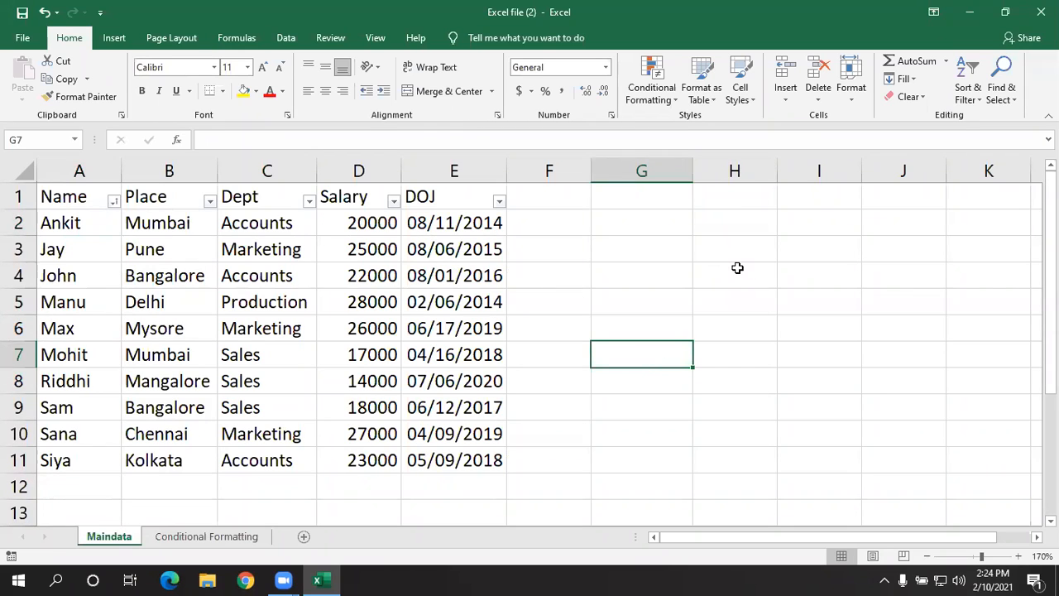
- Fill cell A4 with a light olive green and cell A7 with a light orange from the theme colors
{"action": "left_click", "coordinate": [89, 275]}
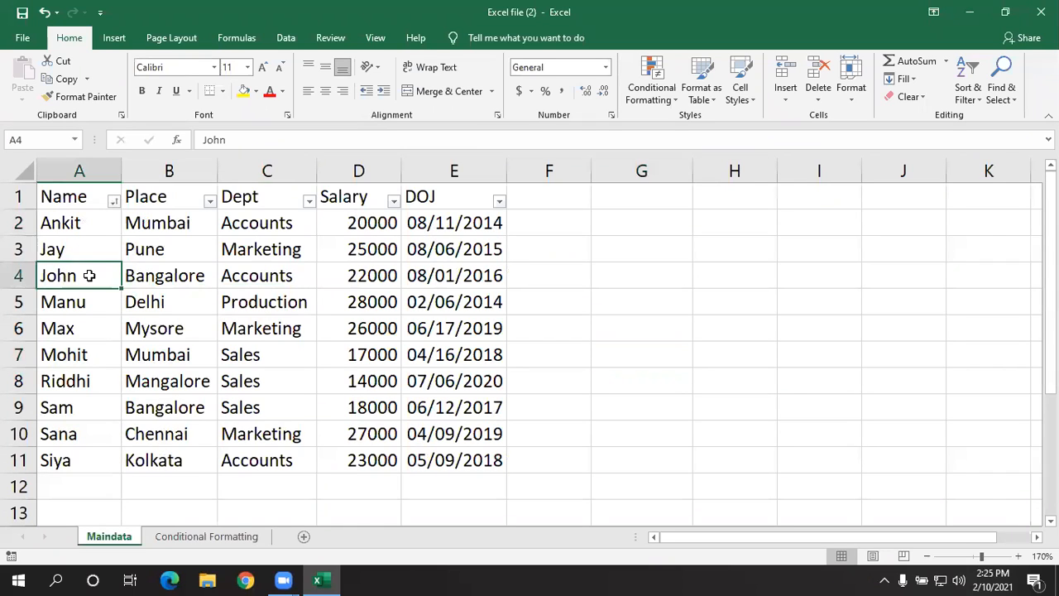
{"action": "left_click", "coordinate": [257, 92]}
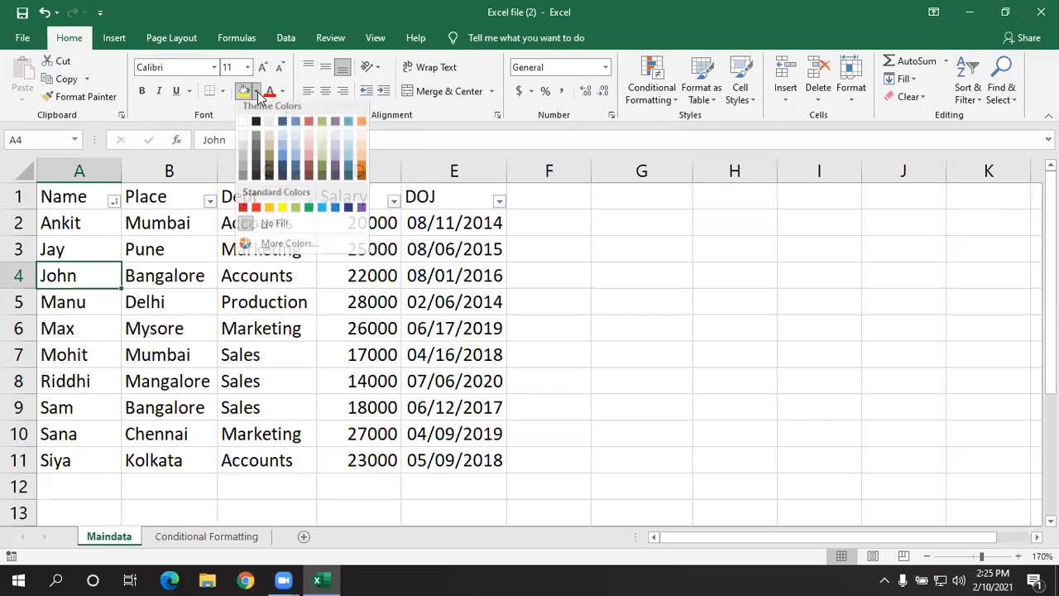
{"action": "left_click", "coordinate": [324, 154]}
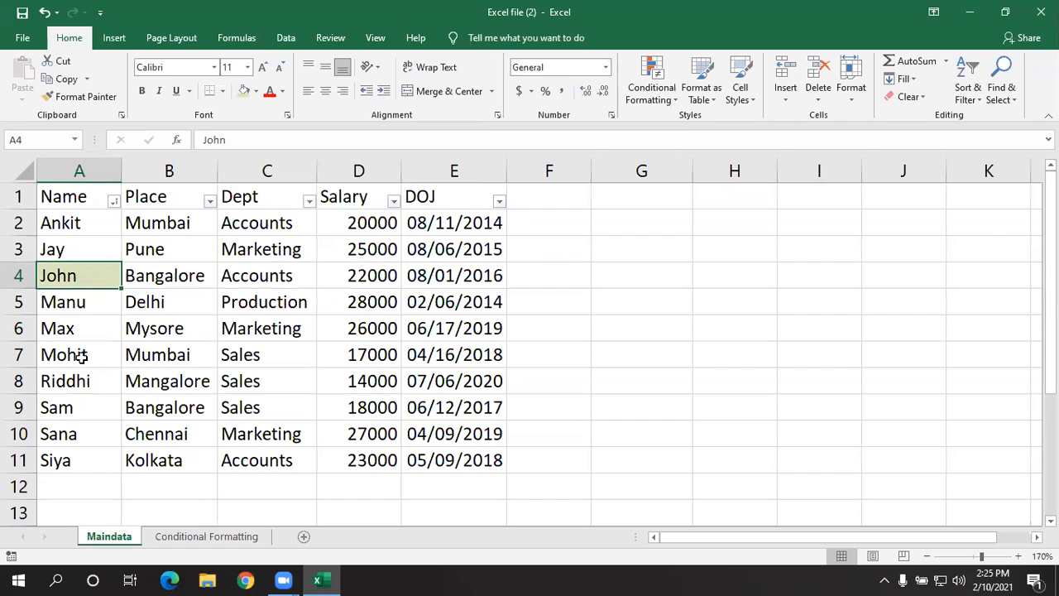
{"action": "left_click", "coordinate": [81, 355]}
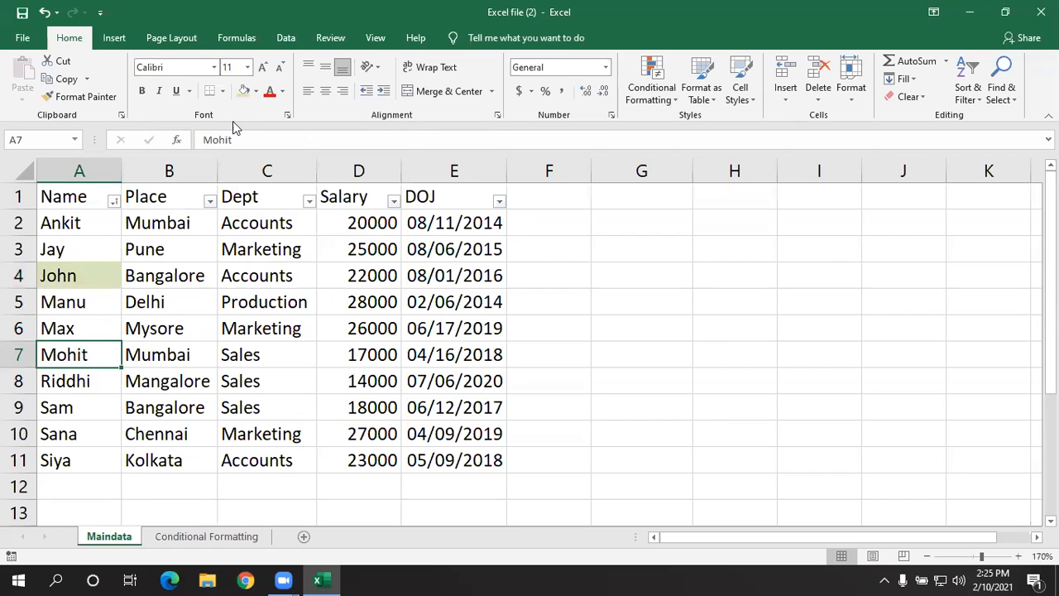
{"action": "left_click", "coordinate": [256, 91]}
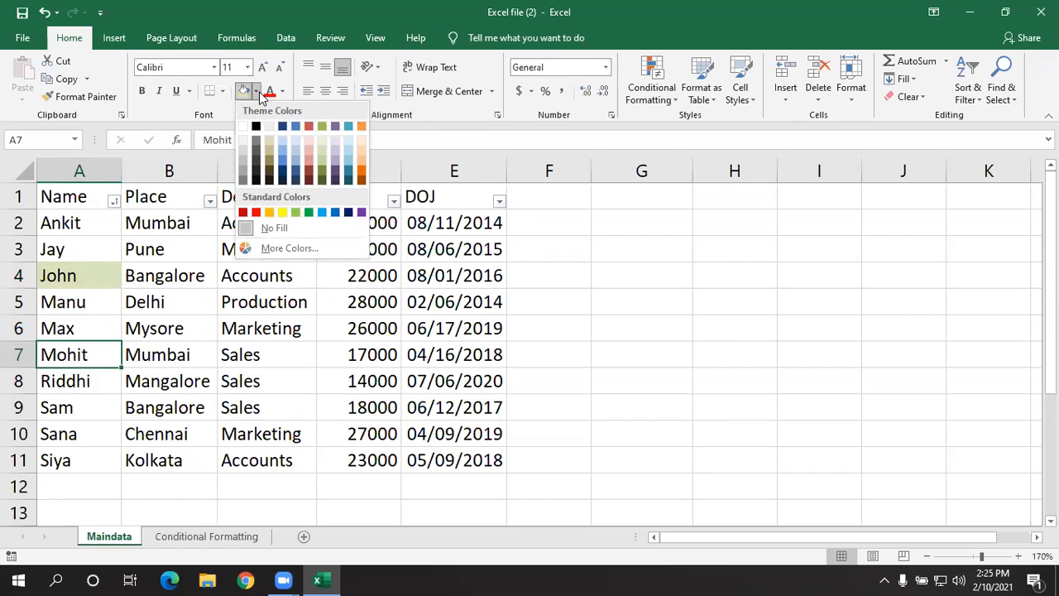
{"action": "left_click", "coordinate": [362, 155]}
- Set the font color of cell A9 to theme red and of cell A11 to dark orange
{"action": "left_click", "coordinate": [91, 407]}
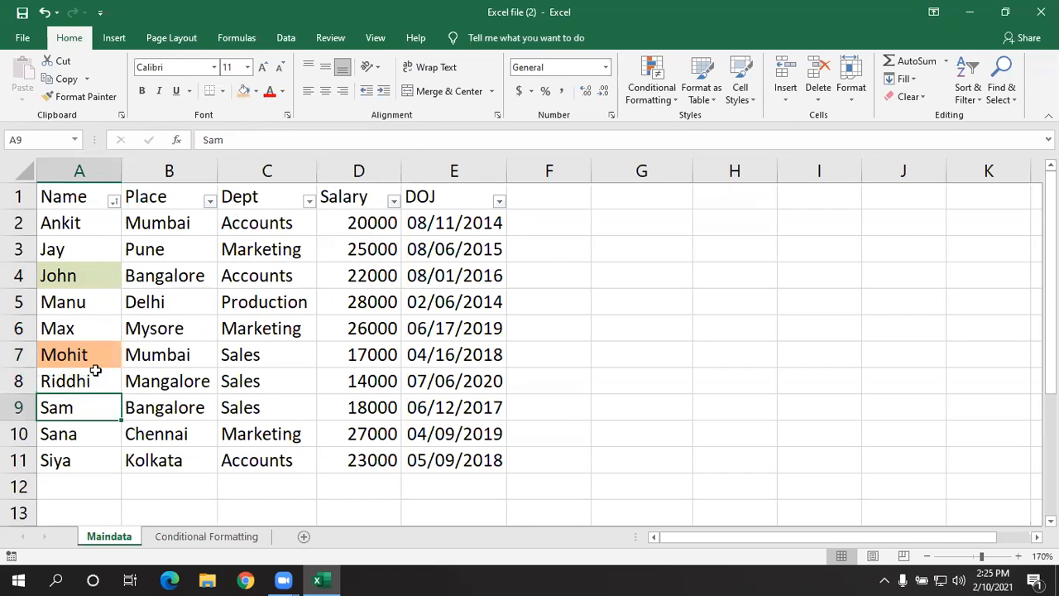
{"action": "left_click", "coordinate": [282, 92]}
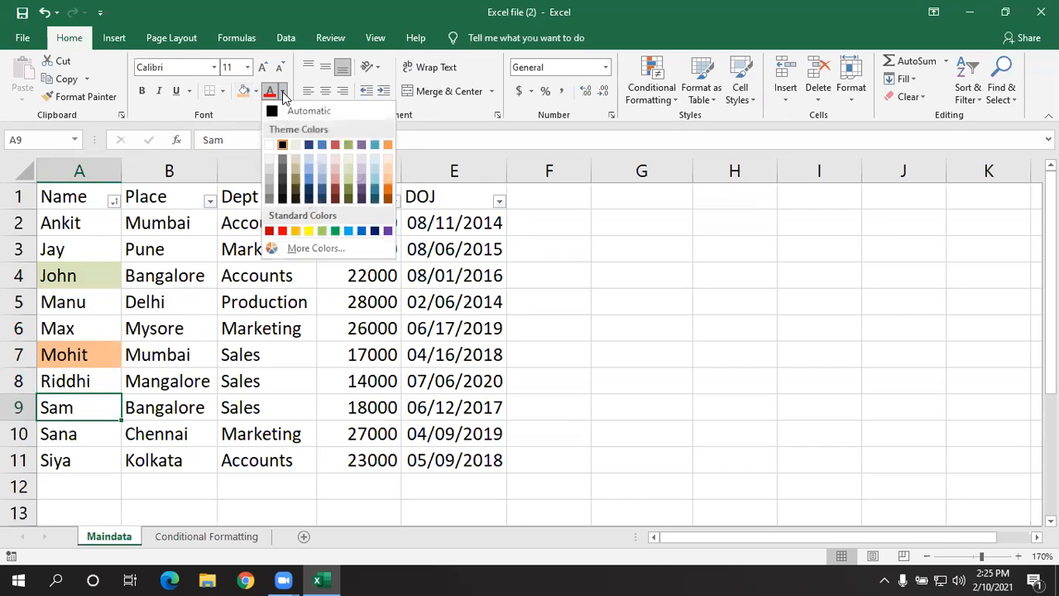
{"action": "left_click", "coordinate": [334, 145]}
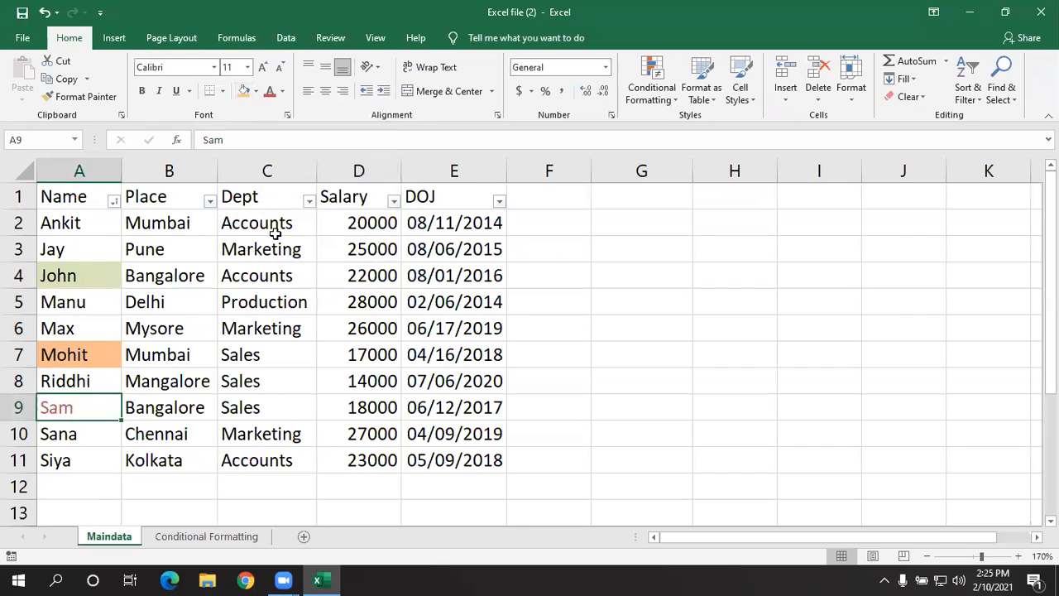
{"action": "left_click", "coordinate": [75, 455]}
{"action": "left_click", "coordinate": [285, 93]}
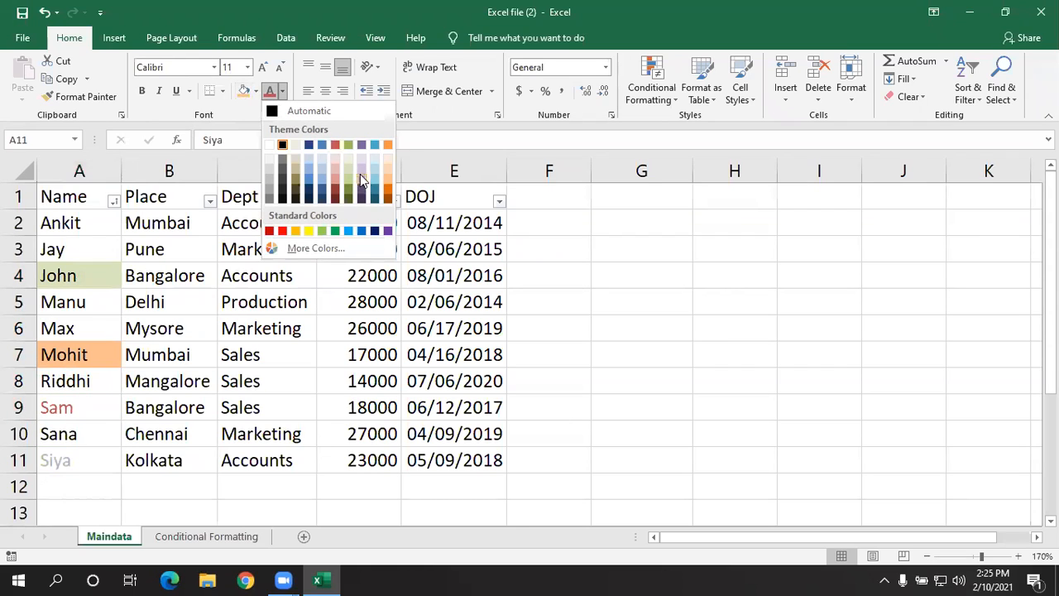
{"action": "left_click", "coordinate": [387, 188]}
{"action": "left_click", "coordinate": [303, 308]}
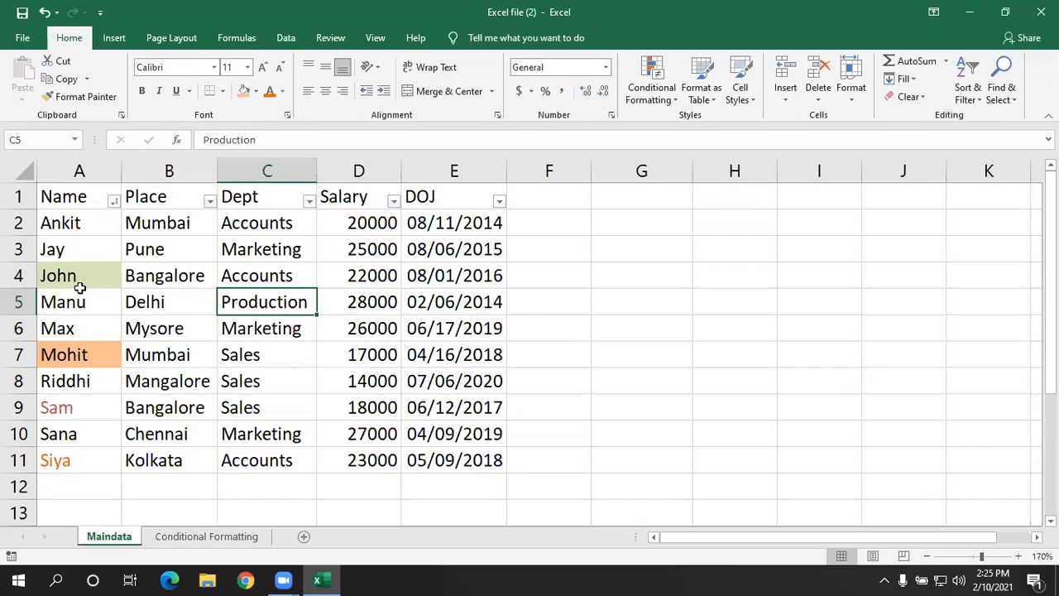
- Sort the Name column by cell color with the light green fill on top
{"action": "left_click", "coordinate": [114, 201]}
{"action": "mouse_move", "coordinate": [122, 251]}
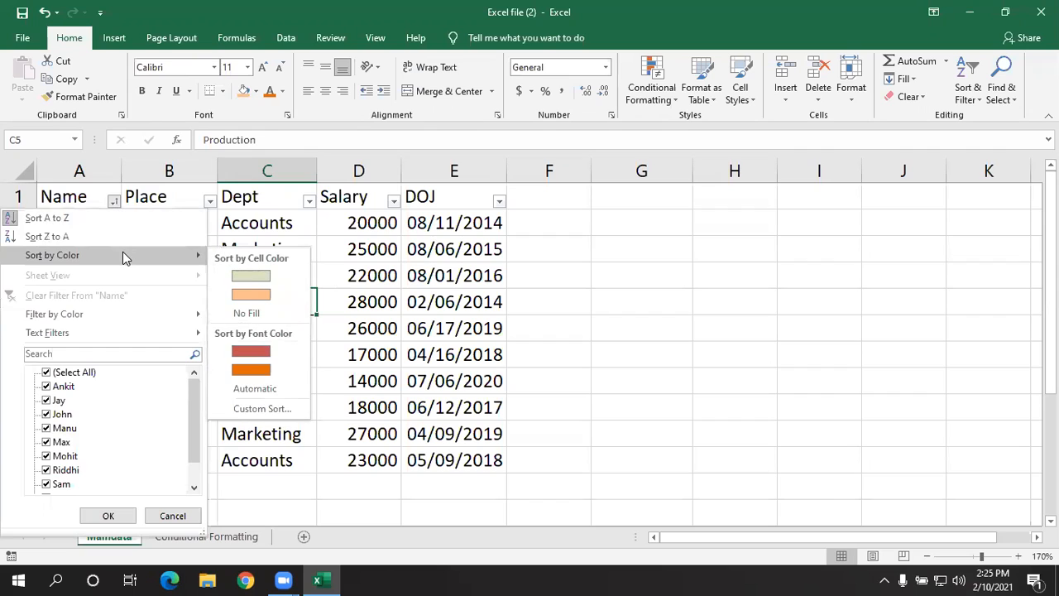
{"action": "left_click", "coordinate": [240, 276]}
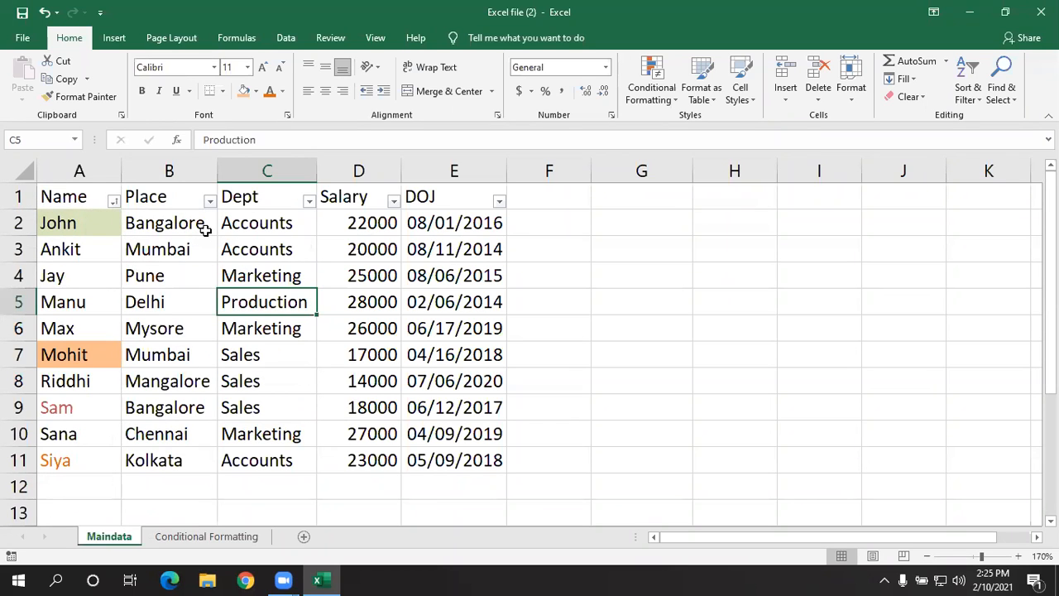
- Sort the Name column by font color with the orange text on top
{"action": "left_click", "coordinate": [114, 201]}
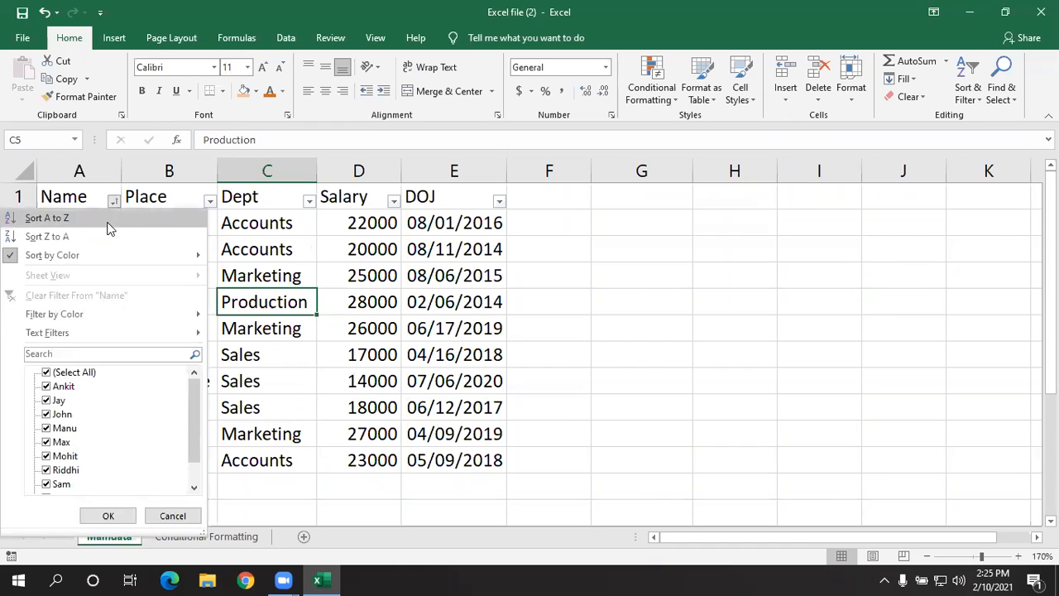
{"action": "mouse_move", "coordinate": [102, 253]}
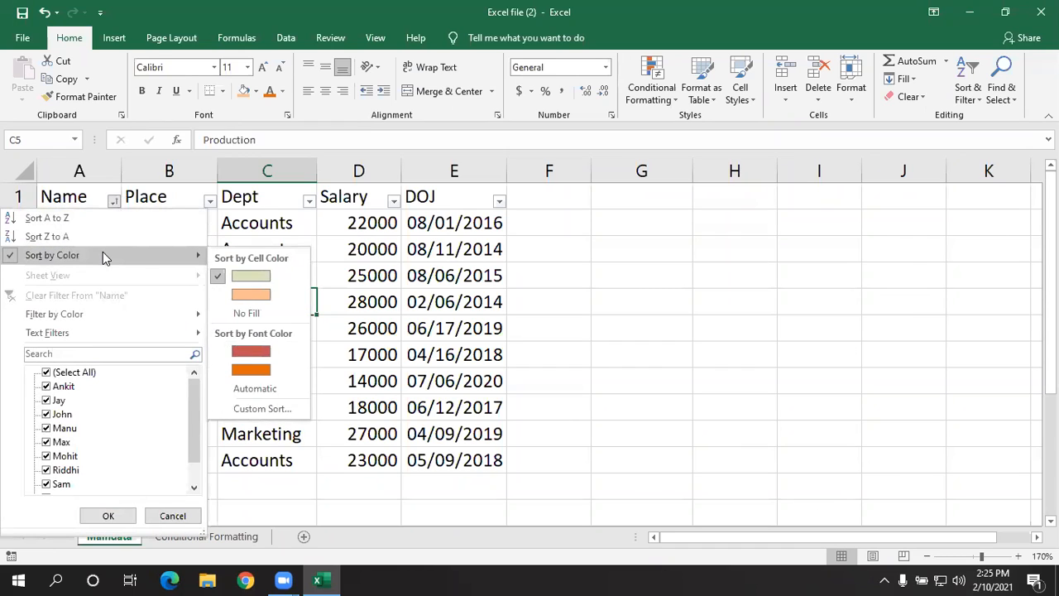
{"action": "left_click", "coordinate": [250, 370]}
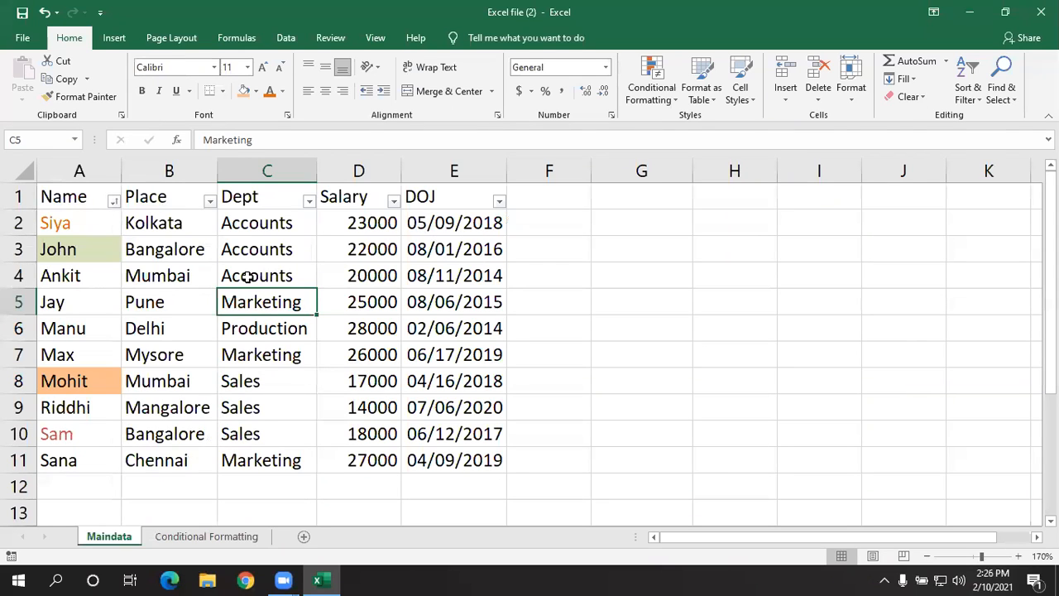
- Start a custom sort on the Name column with its first level sorting by cell color, light orange on top
{"action": "left_click", "coordinate": [113, 201]}
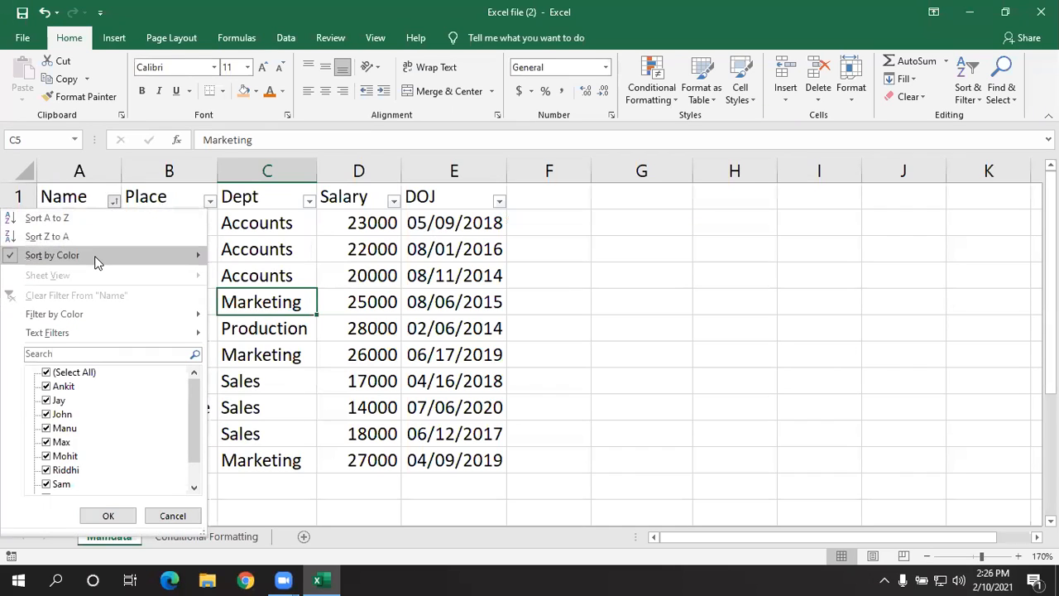
{"action": "mouse_move", "coordinate": [95, 262]}
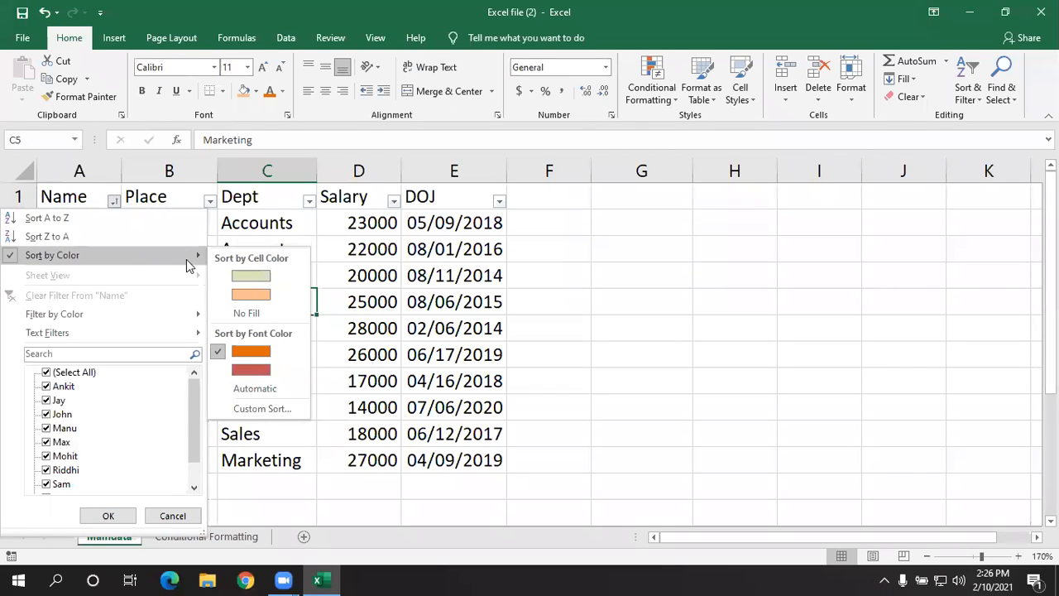
{"action": "left_click", "coordinate": [250, 418]}
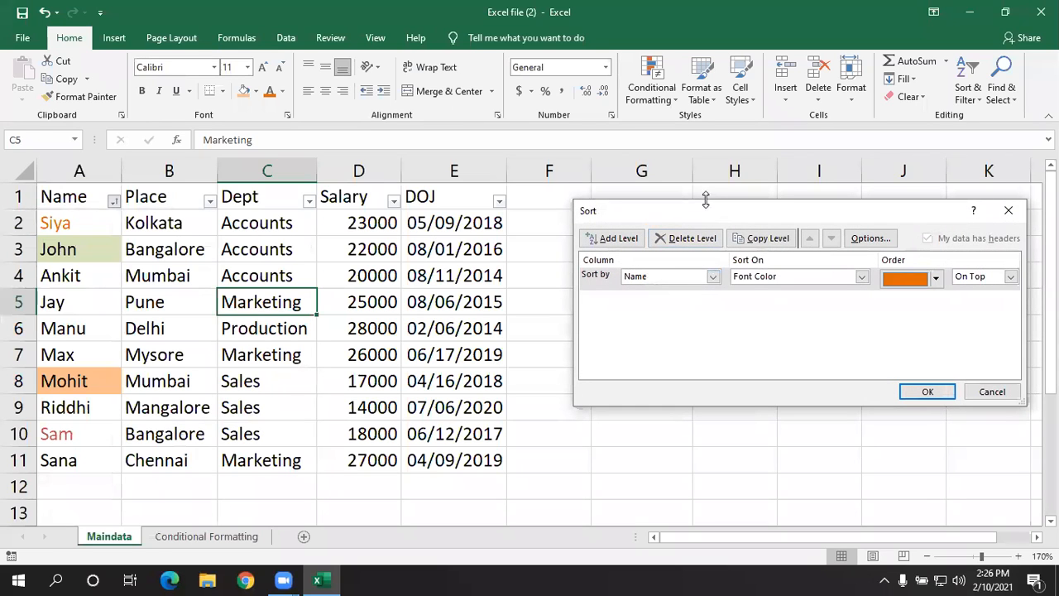
{"action": "left_click_drag", "start_coordinate": [701, 212], "coordinate": [578, 199]}
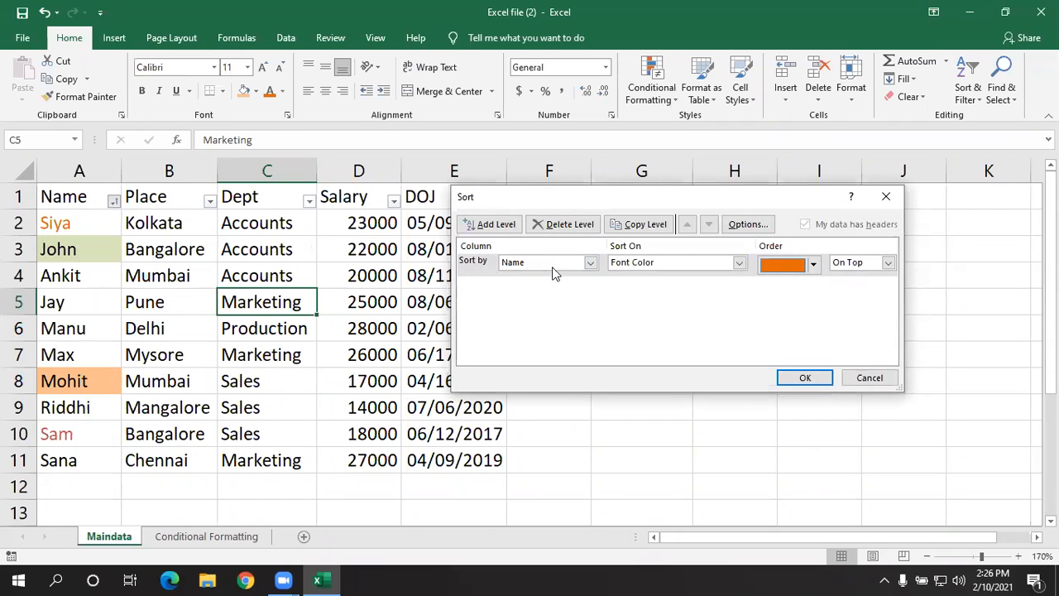
{"action": "left_click", "coordinate": [740, 264]}
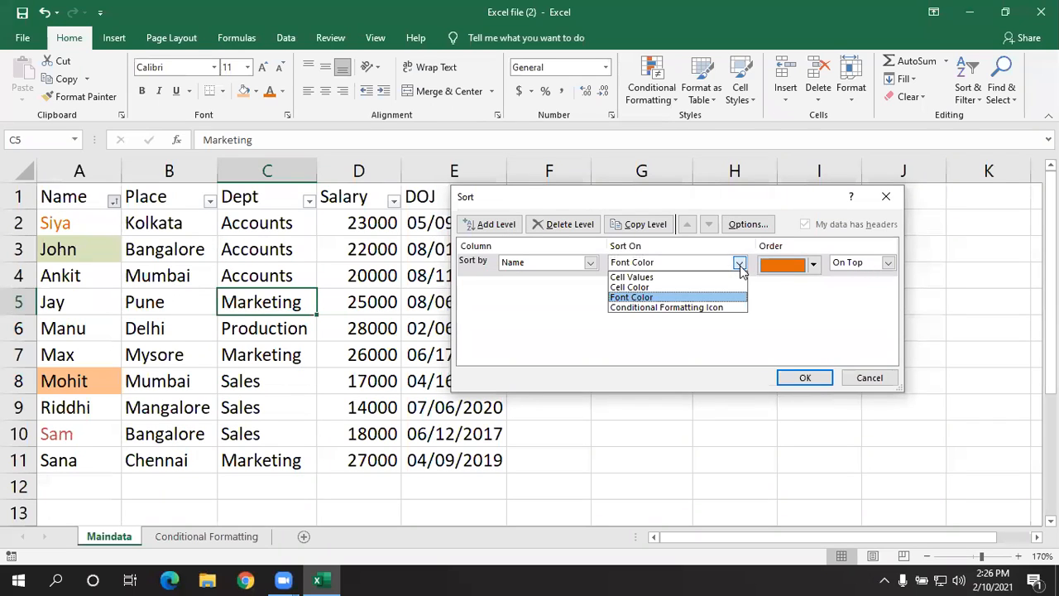
{"action": "left_click", "coordinate": [694, 287]}
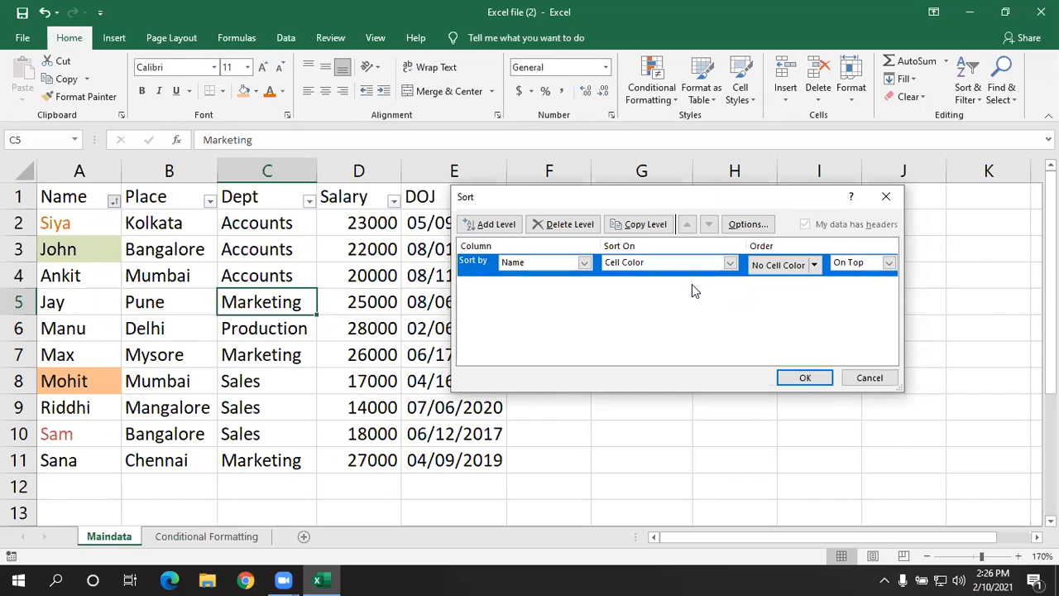
{"action": "left_click", "coordinate": [814, 265]}
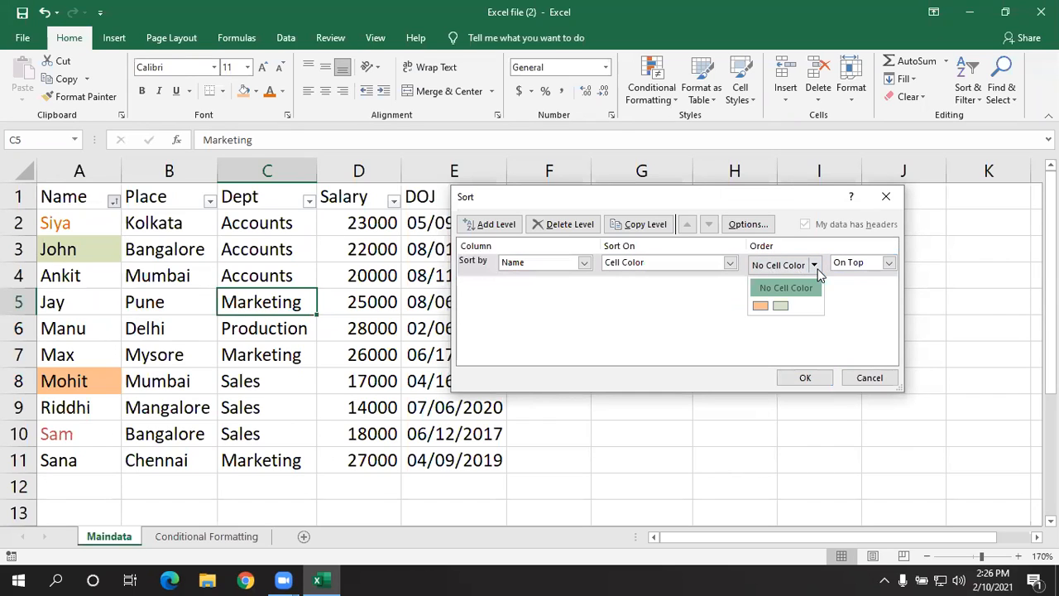
{"action": "left_click", "coordinate": [760, 306]}
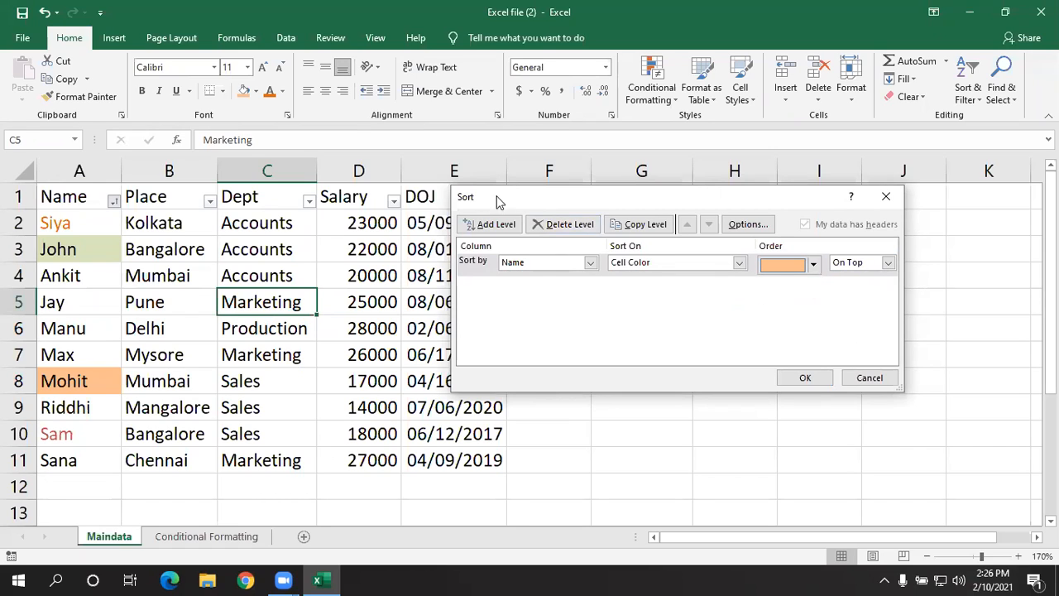
- Add a second sort level on Name by font color with orange on top
{"action": "left_click", "coordinate": [489, 227]}
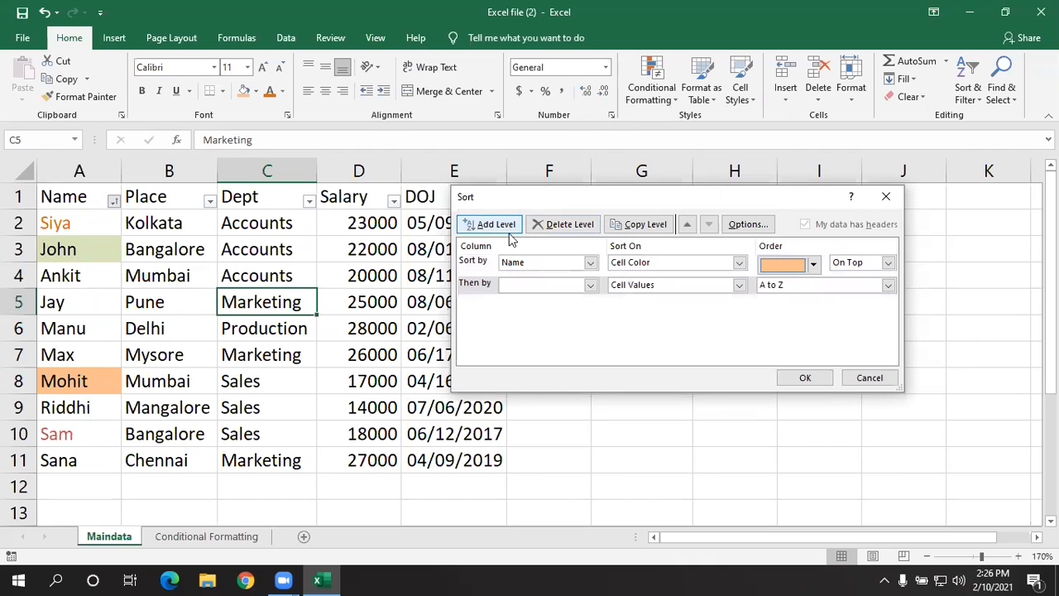
{"action": "left_click", "coordinate": [589, 285]}
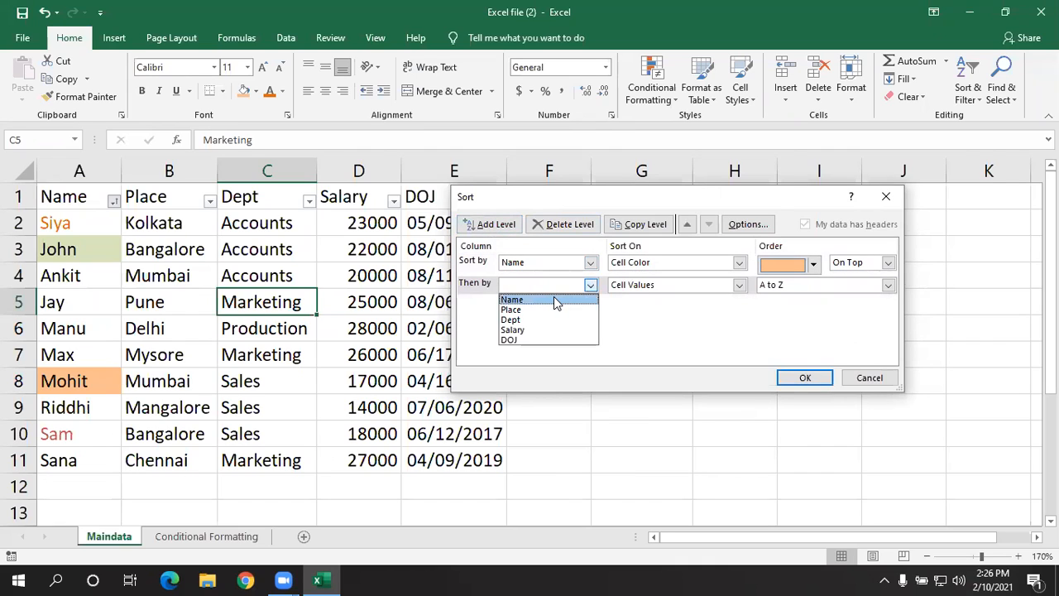
{"action": "left_click", "coordinate": [554, 299]}
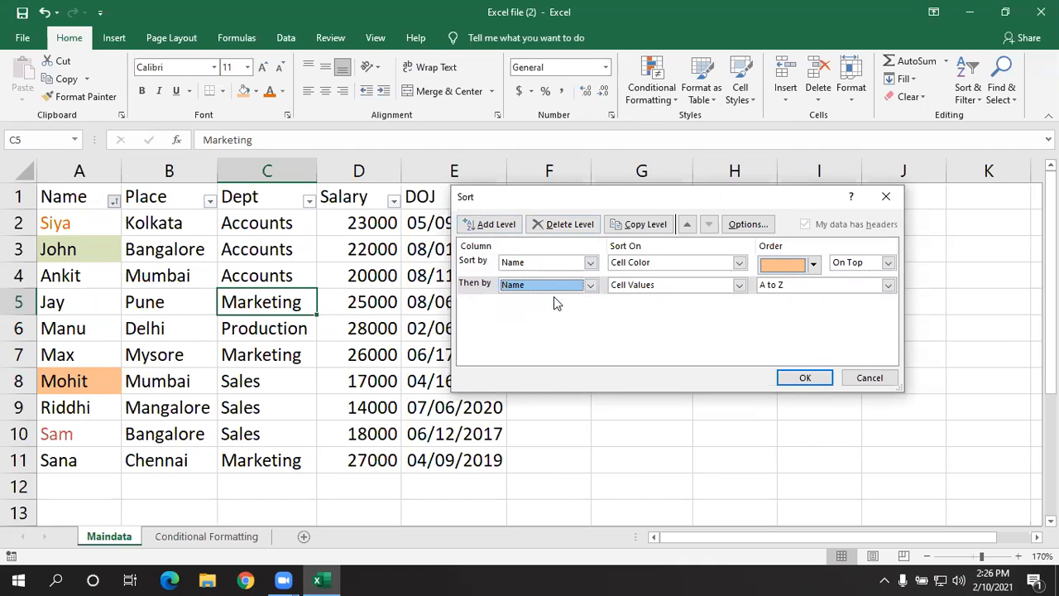
{"action": "left_click", "coordinate": [739, 286]}
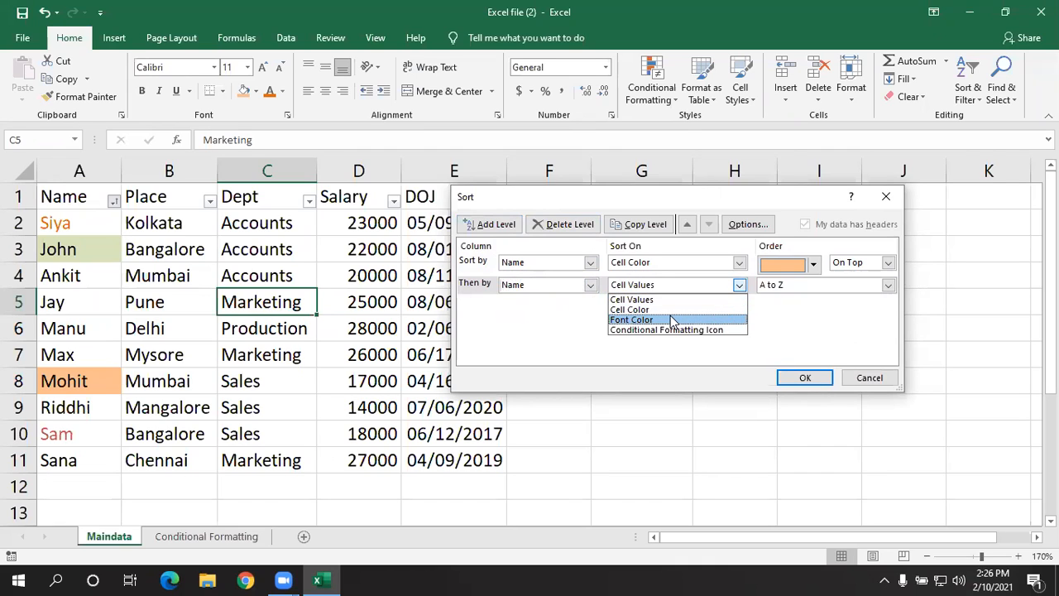
{"action": "left_click", "coordinate": [672, 319]}
{"action": "left_click", "coordinate": [813, 287]}
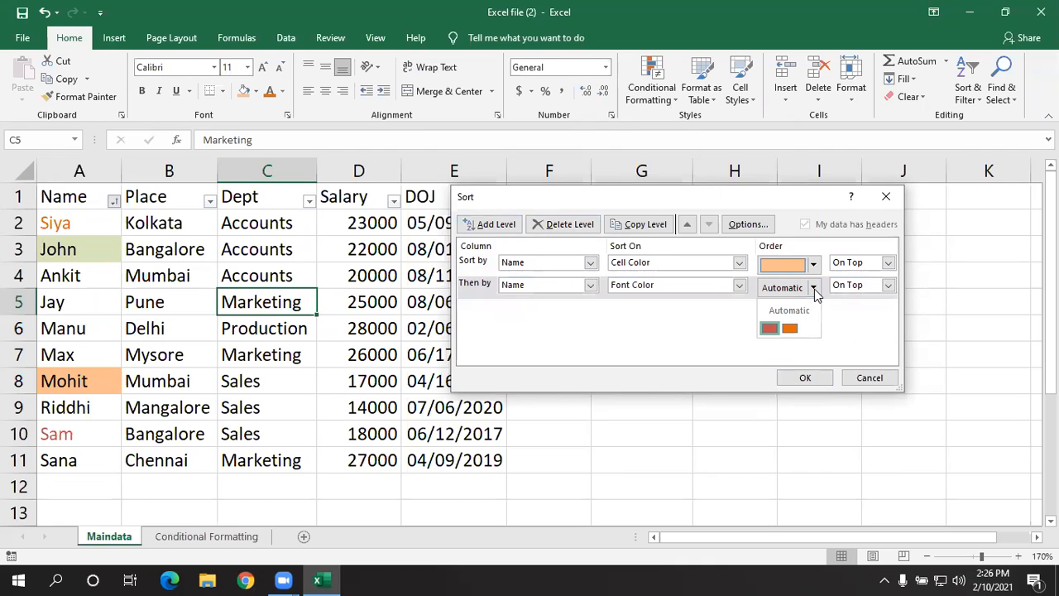
{"action": "left_click", "coordinate": [789, 329]}
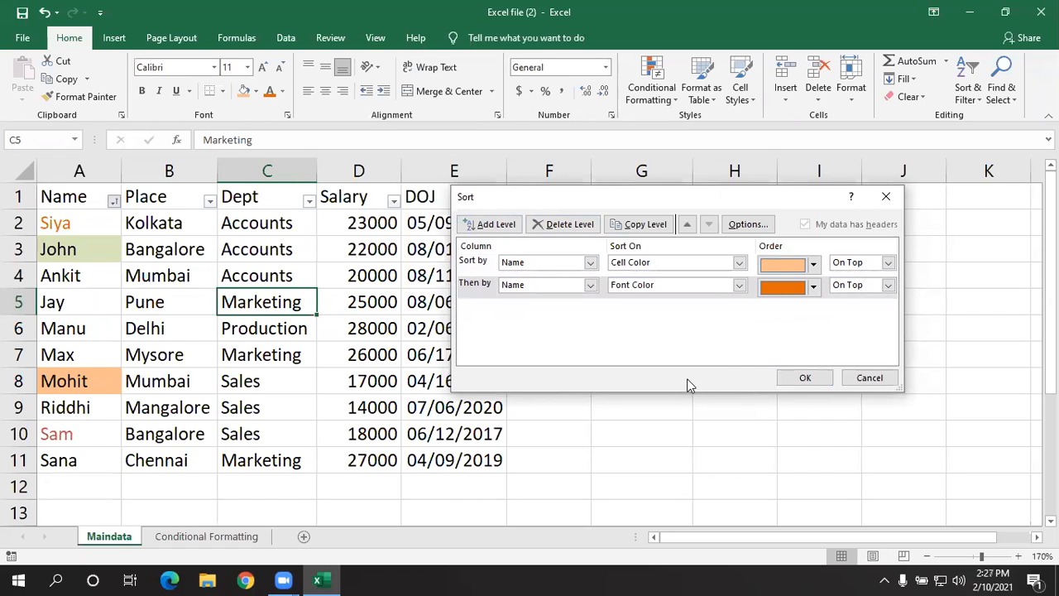
- Add a third sort level on Name by cell color with light green on top
{"action": "left_click", "coordinate": [488, 223]}
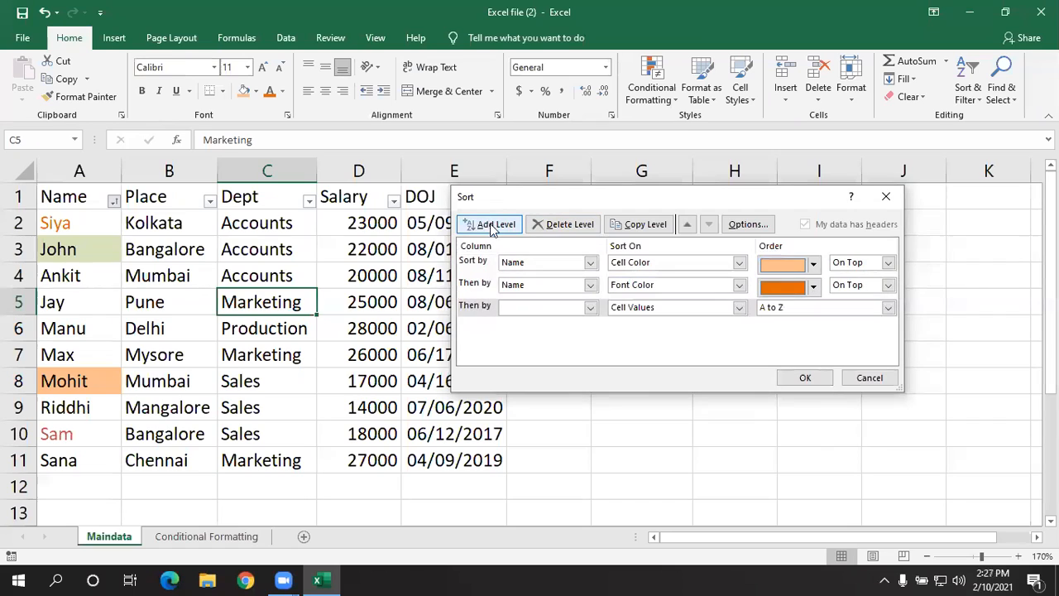
{"action": "left_click", "coordinate": [590, 309]}
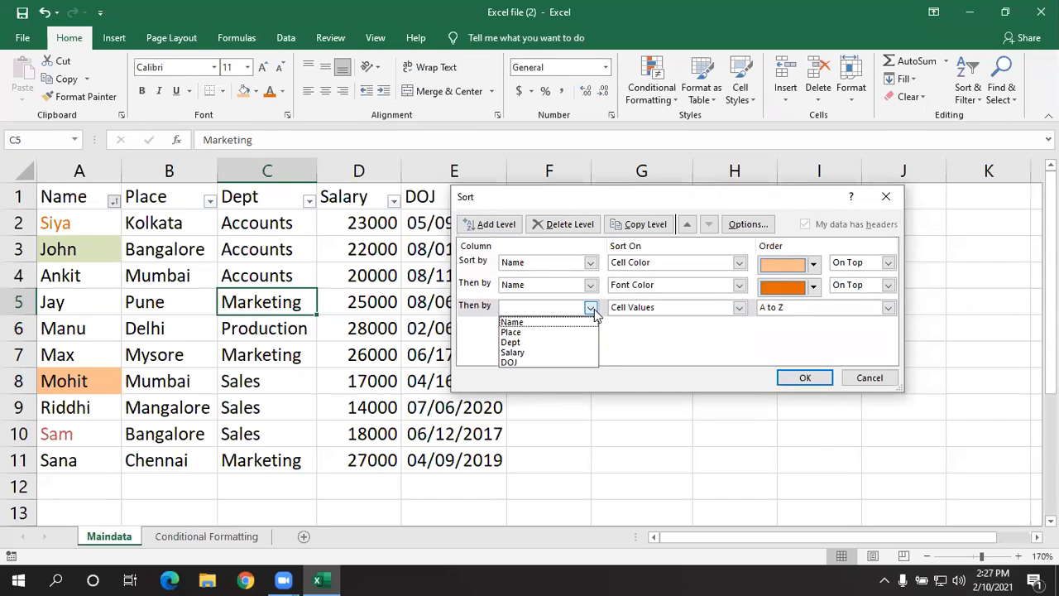
{"action": "left_click", "coordinate": [581, 323]}
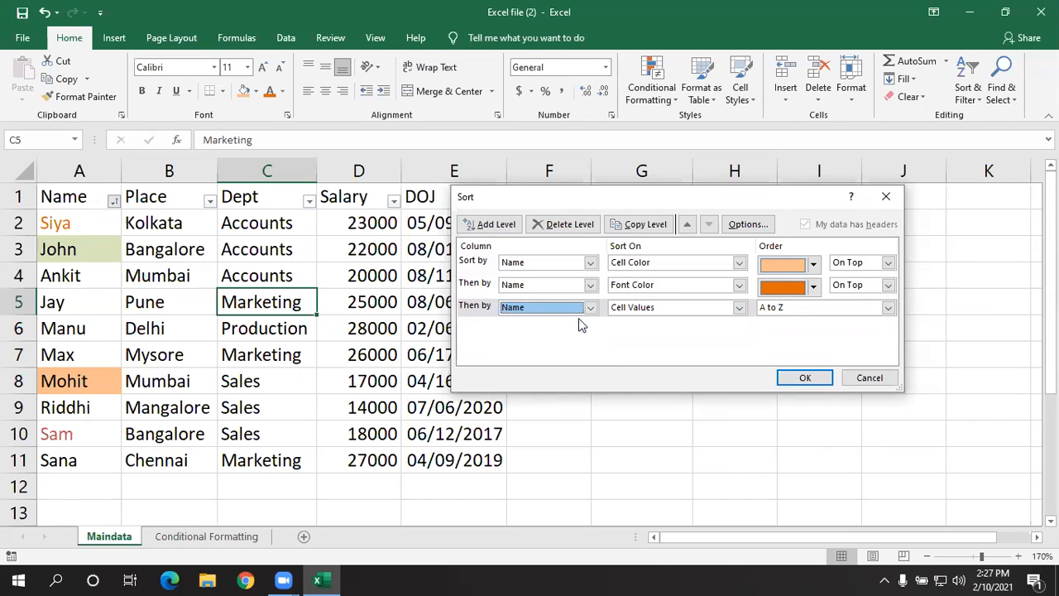
{"action": "left_click", "coordinate": [740, 308]}
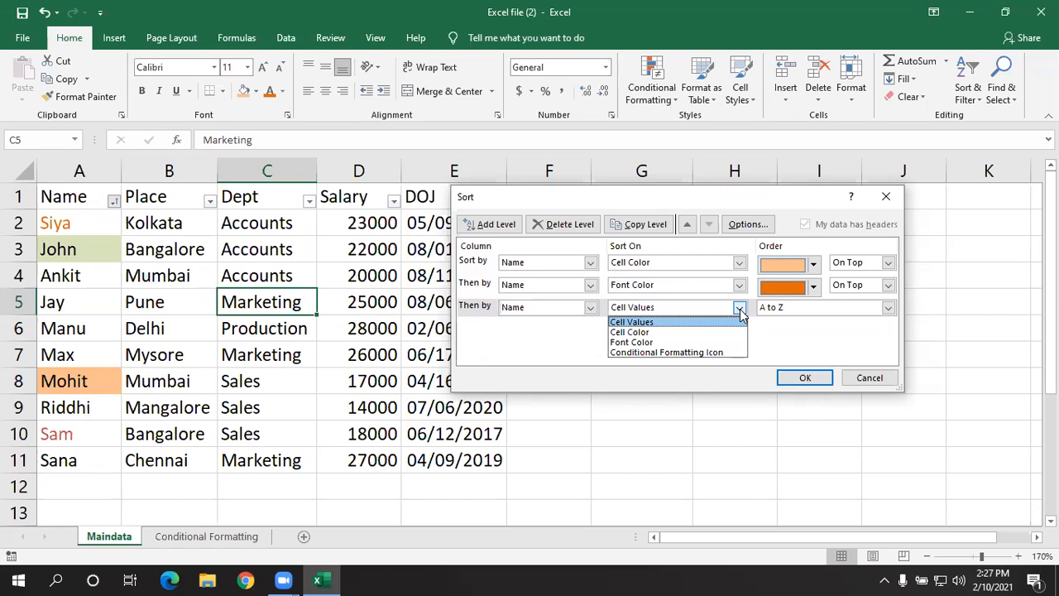
{"action": "left_click", "coordinate": [666, 332]}
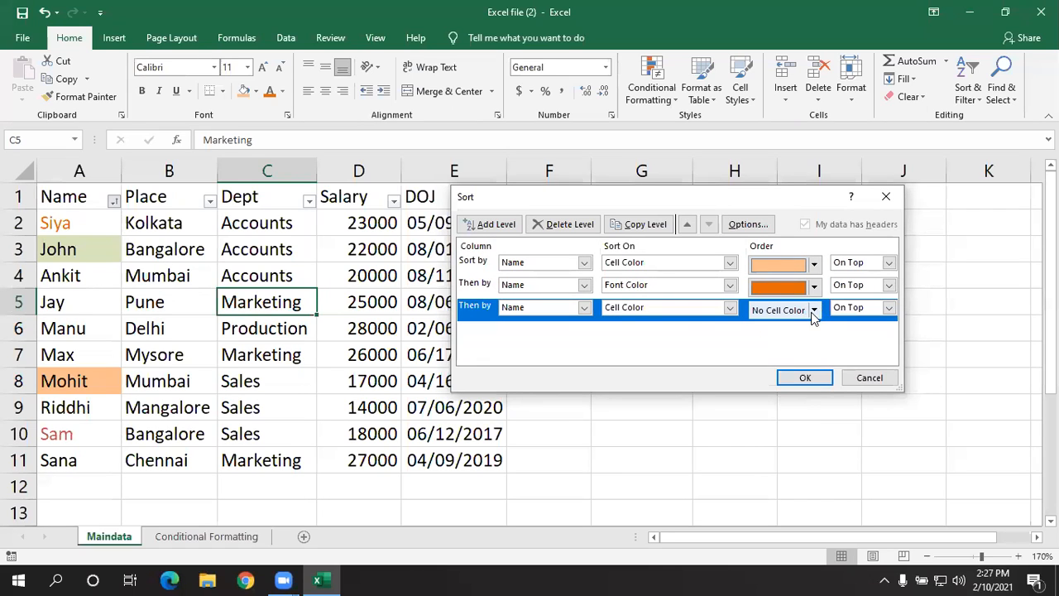
{"action": "left_click", "coordinate": [814, 310]}
{"action": "left_click", "coordinate": [781, 350]}
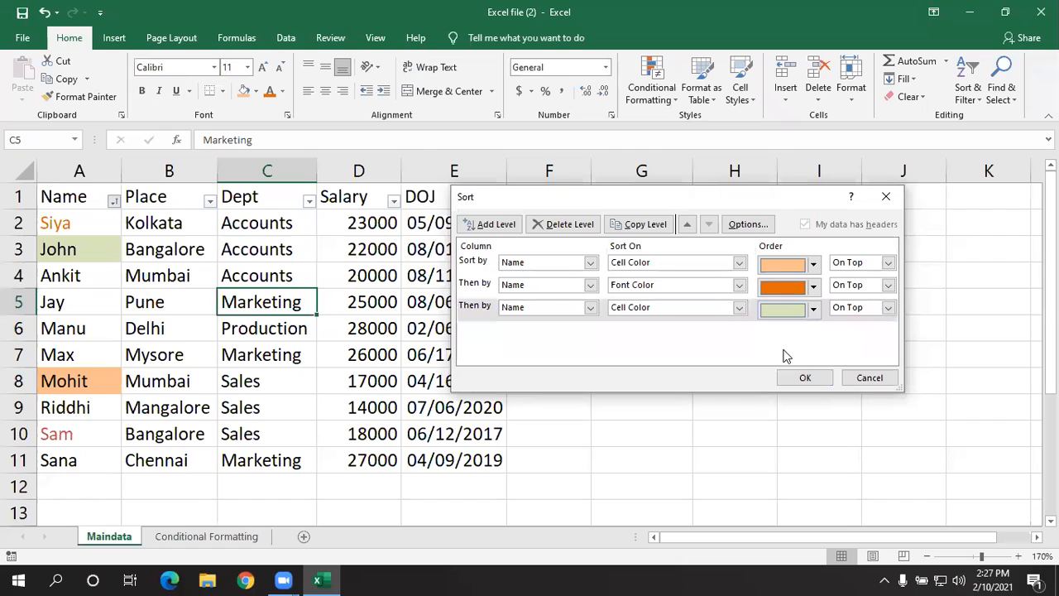
- Add a fourth sort level on Name by font color with red on top, and apply the custom sort
{"action": "left_click", "coordinate": [499, 224]}
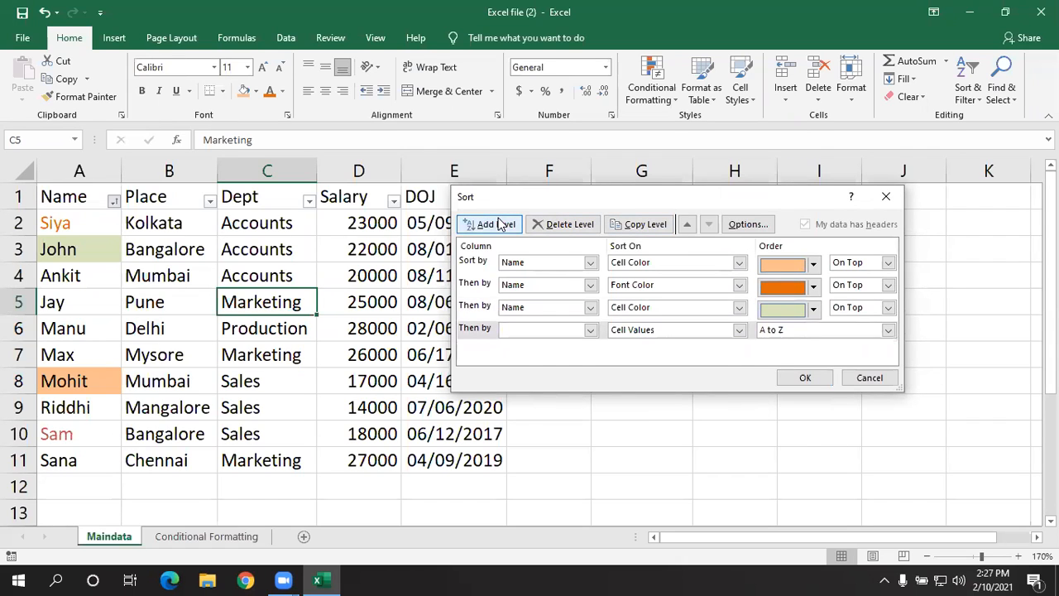
{"action": "left_click", "coordinate": [589, 331]}
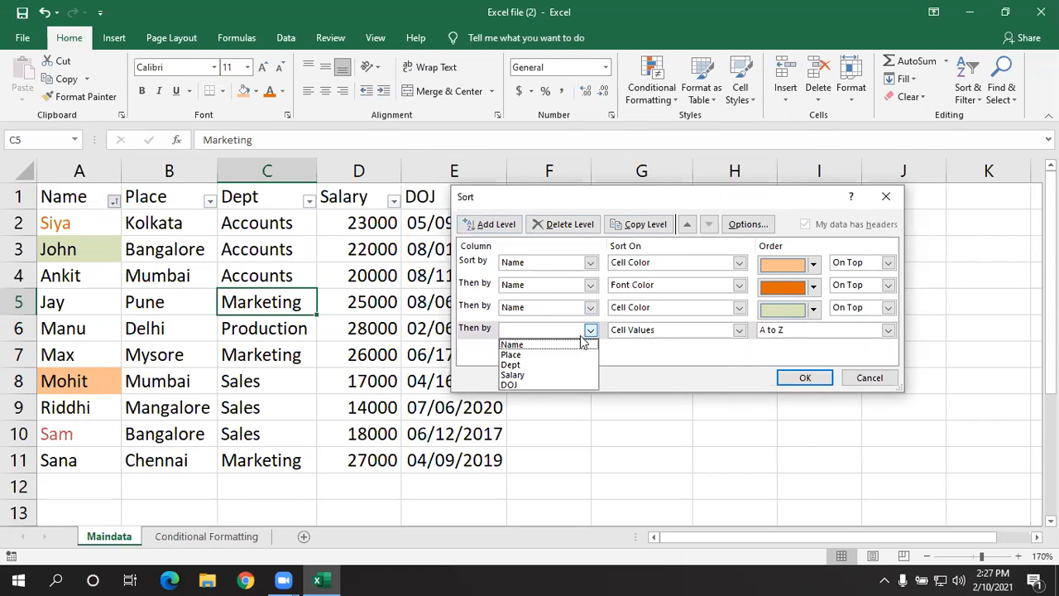
{"action": "left_click", "coordinate": [577, 344]}
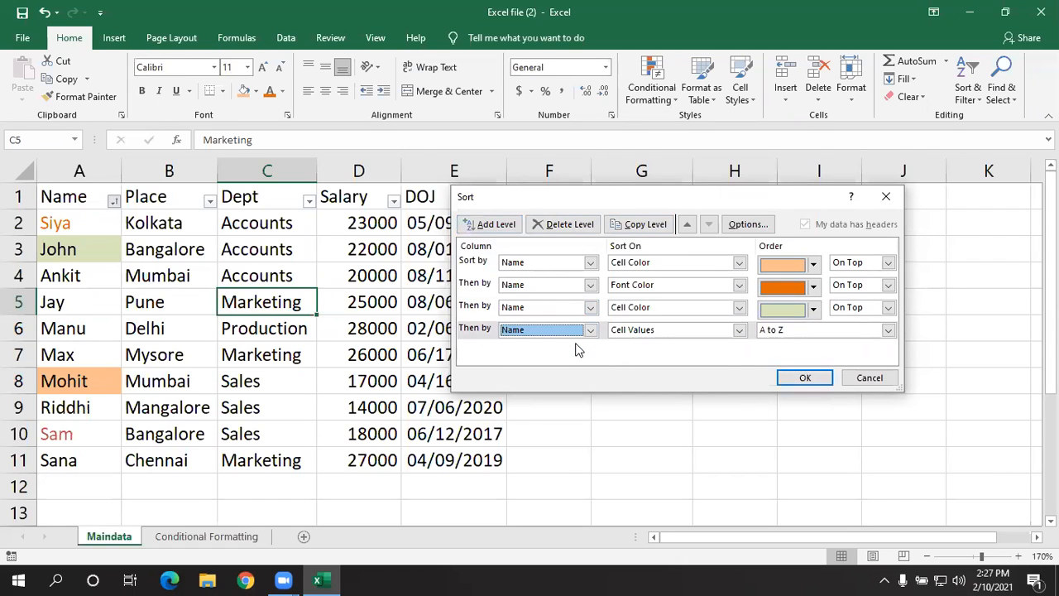
{"action": "left_click", "coordinate": [738, 330]}
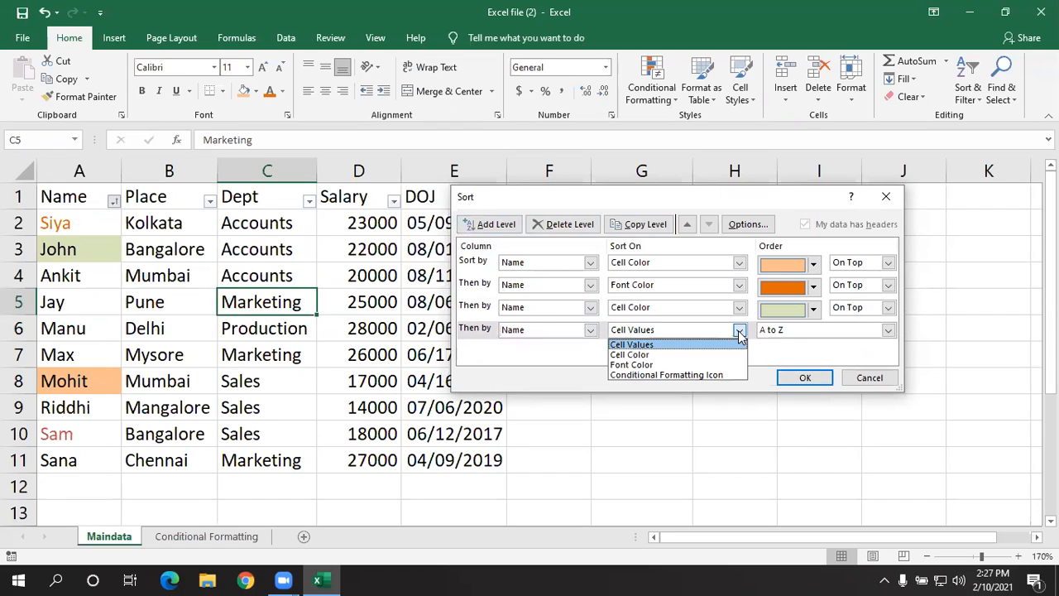
{"action": "left_click", "coordinate": [665, 364]}
{"action": "left_click", "coordinate": [813, 332]}
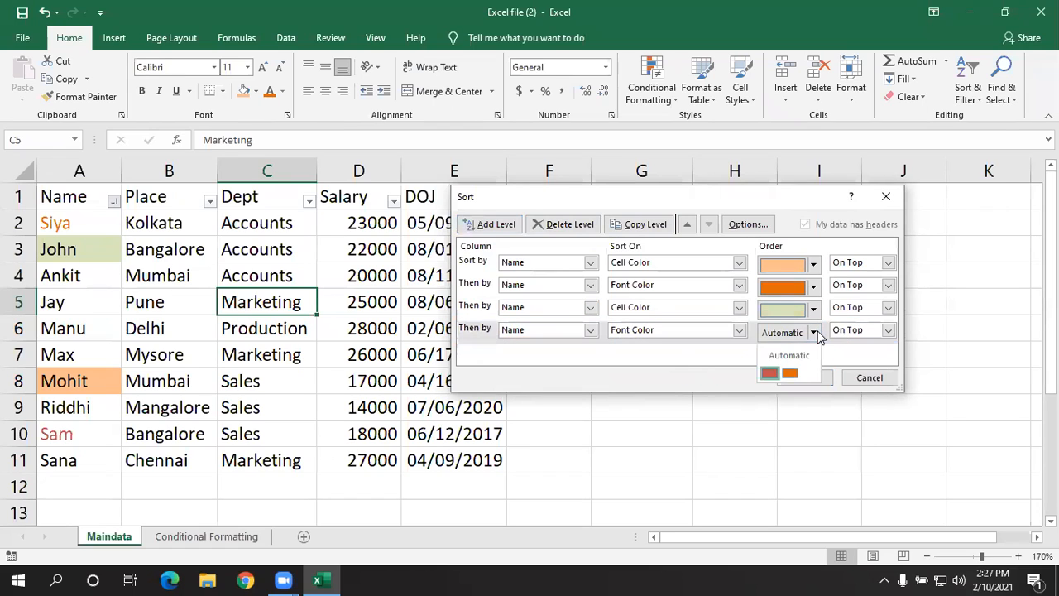
{"action": "left_click", "coordinate": [789, 374]}
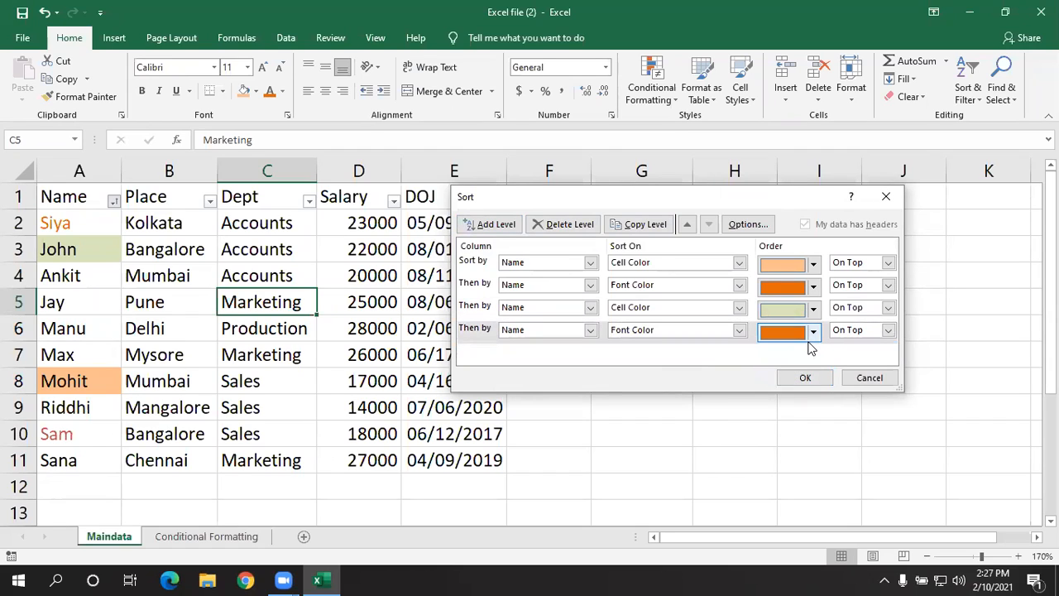
{"action": "left_click", "coordinate": [812, 330]}
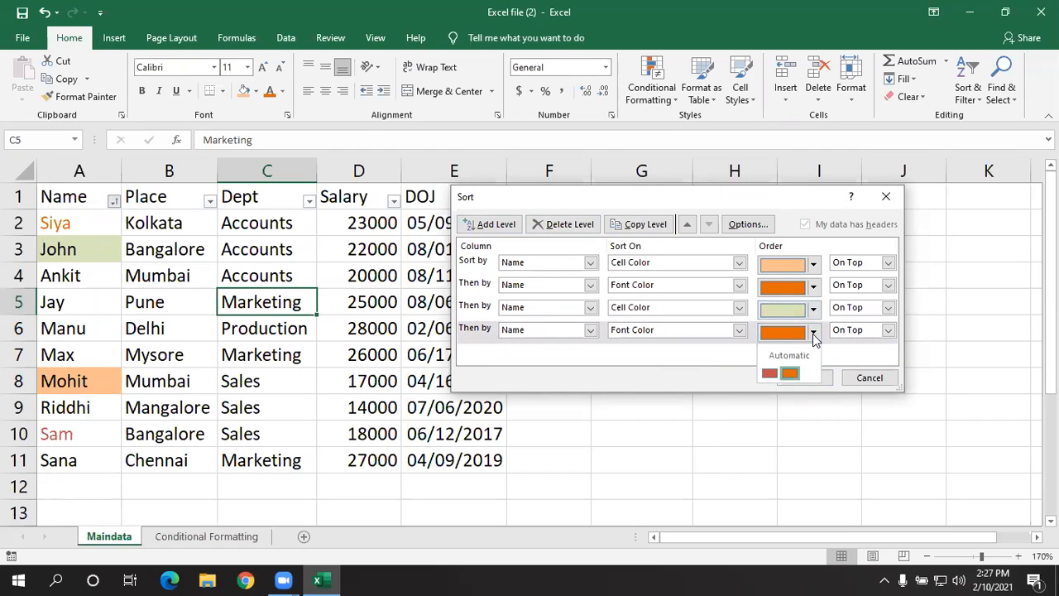
{"action": "left_click", "coordinate": [772, 373]}
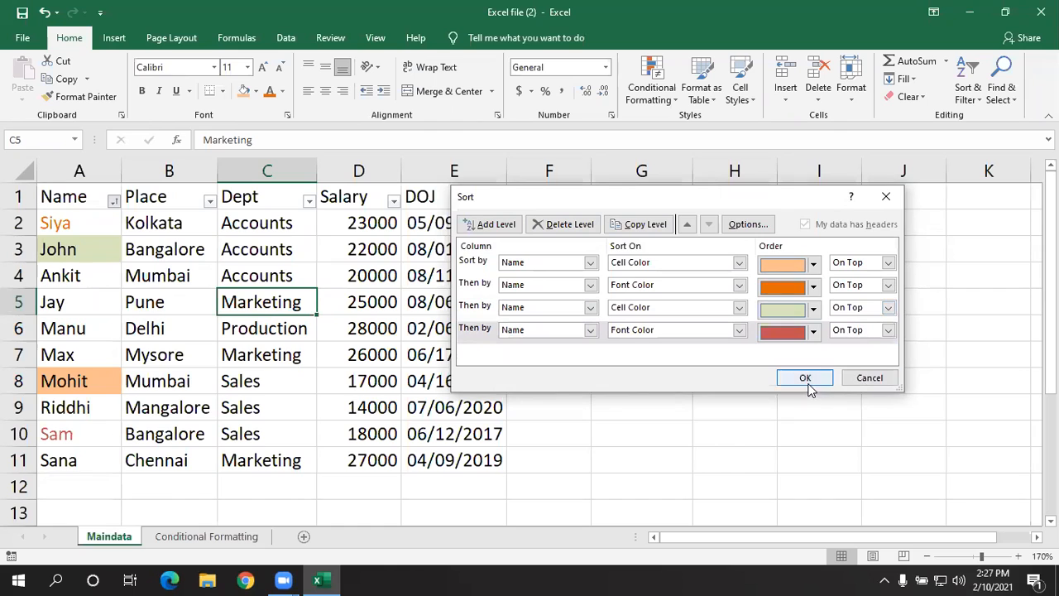
{"action": "left_click", "coordinate": [806, 378]}
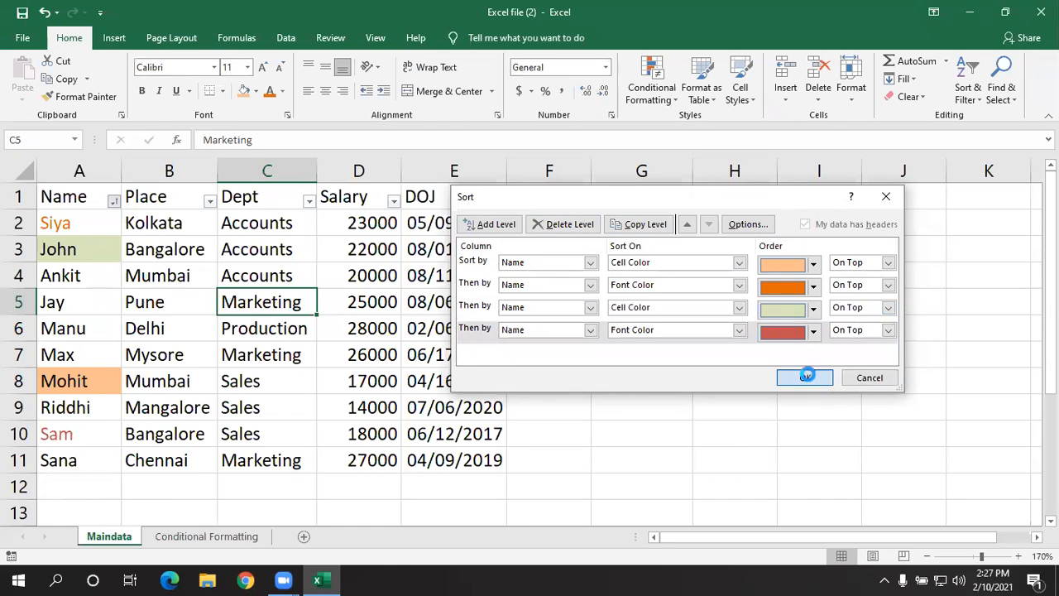
- Clear the formats from the names in cells A2:A6
{"action": "left_click", "coordinate": [83, 224]}
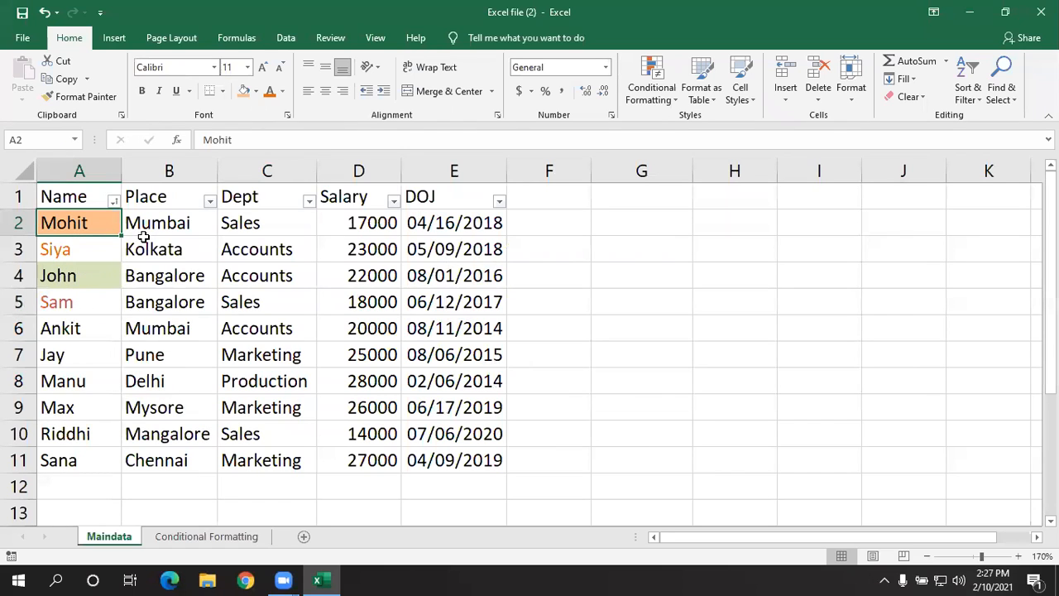
{"action": "left_click", "coordinate": [229, 325]}
{"action": "left_click_drag", "start_coordinate": [87, 221], "coordinate": [75, 331]}
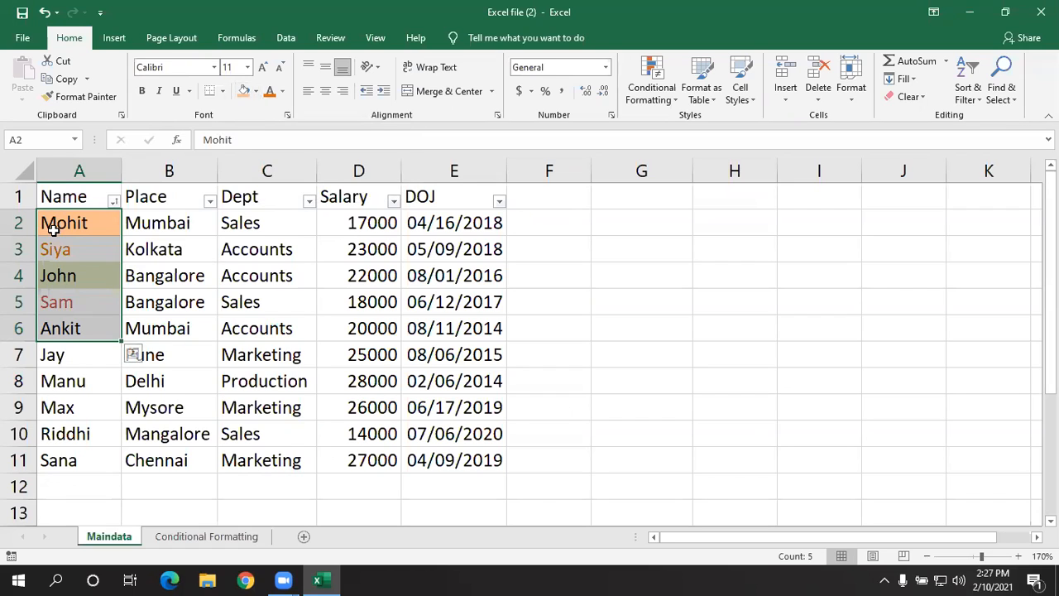
{"action": "left_click", "coordinate": [898, 100]}
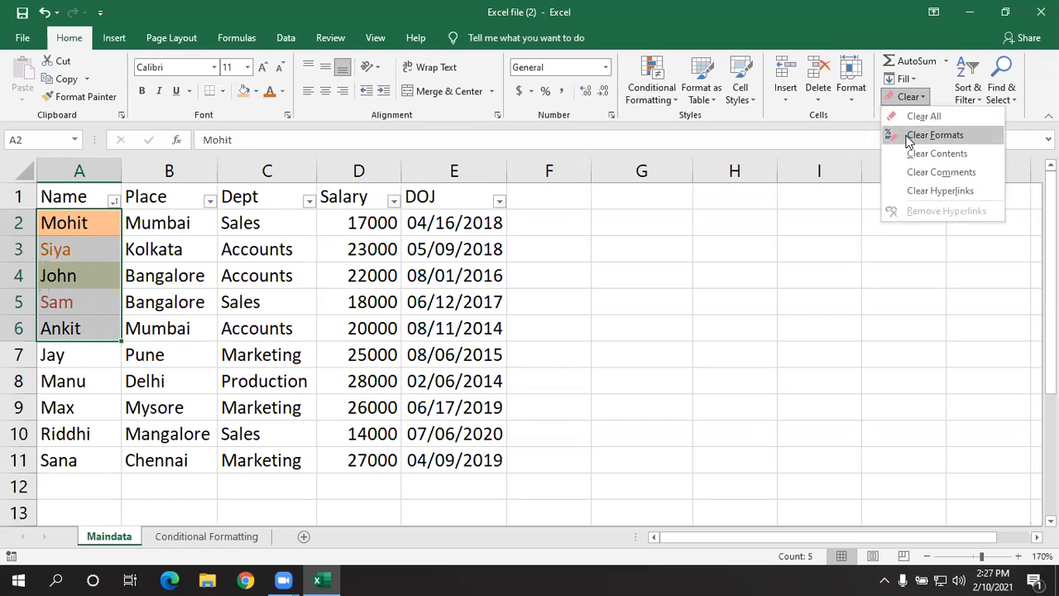
{"action": "left_click", "coordinate": [910, 135]}
{"action": "left_click", "coordinate": [322, 334]}
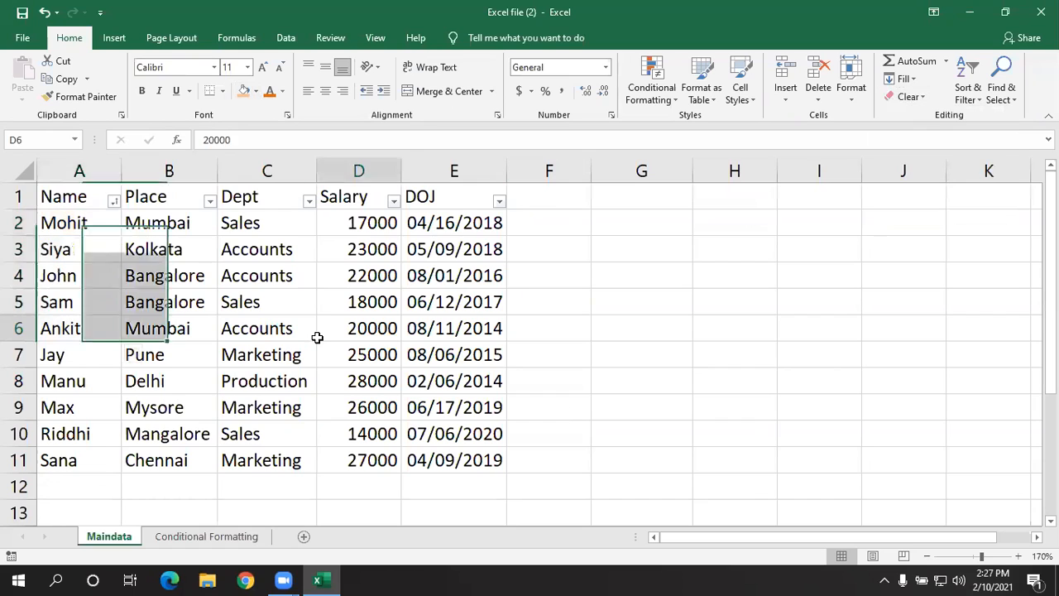
{"action": "left_click", "coordinate": [65, 266]}
{"action": "left_click", "coordinate": [82, 222]}
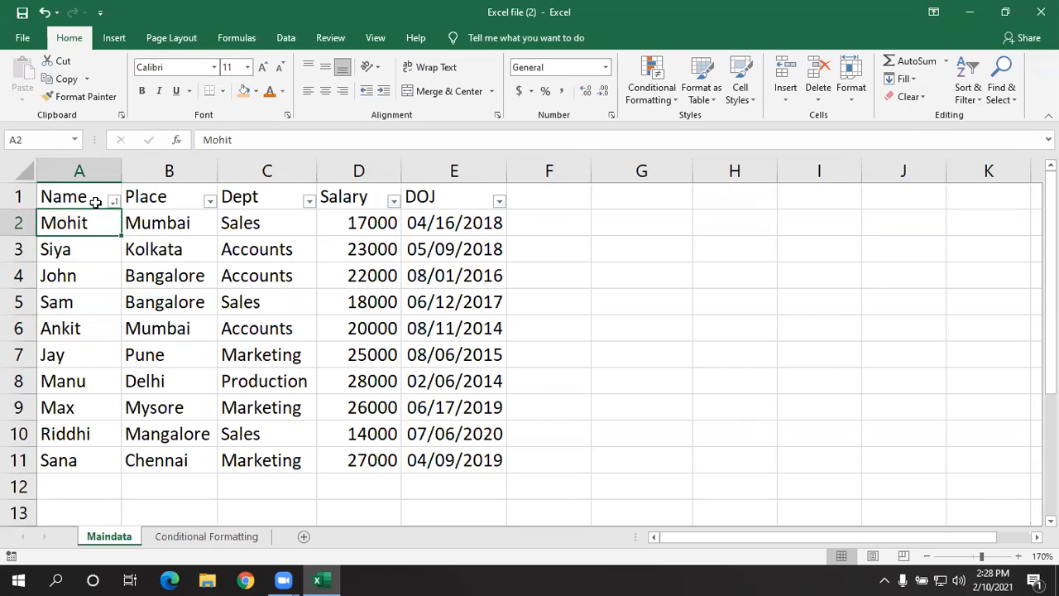
{"action": "left_click", "coordinate": [95, 201]}
{"action": "left_click", "coordinate": [112, 201]}
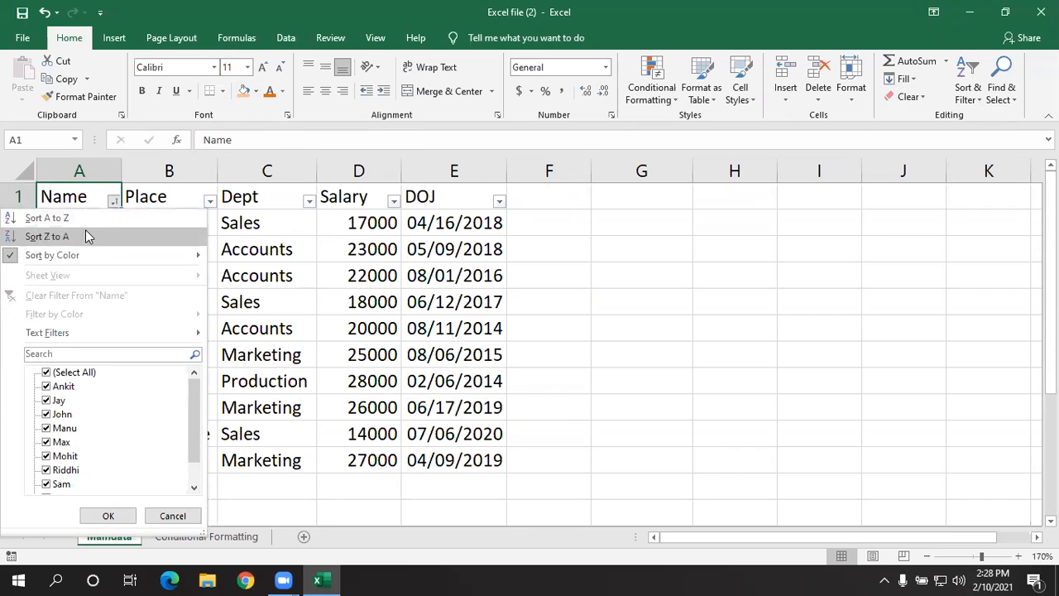
{"action": "left_click", "coordinate": [249, 260]}
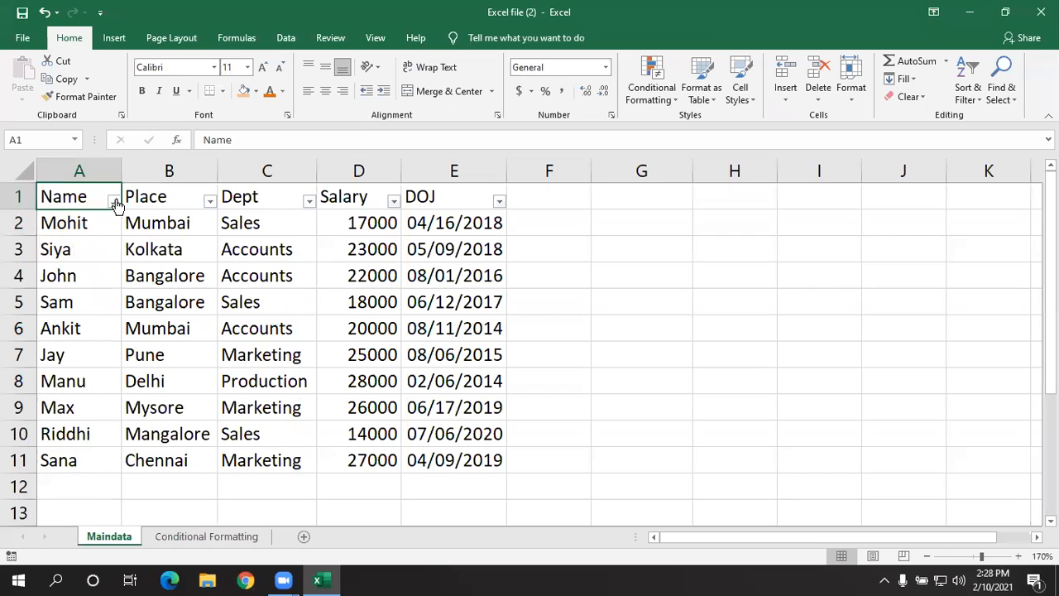
{"action": "left_click", "coordinate": [114, 201]}
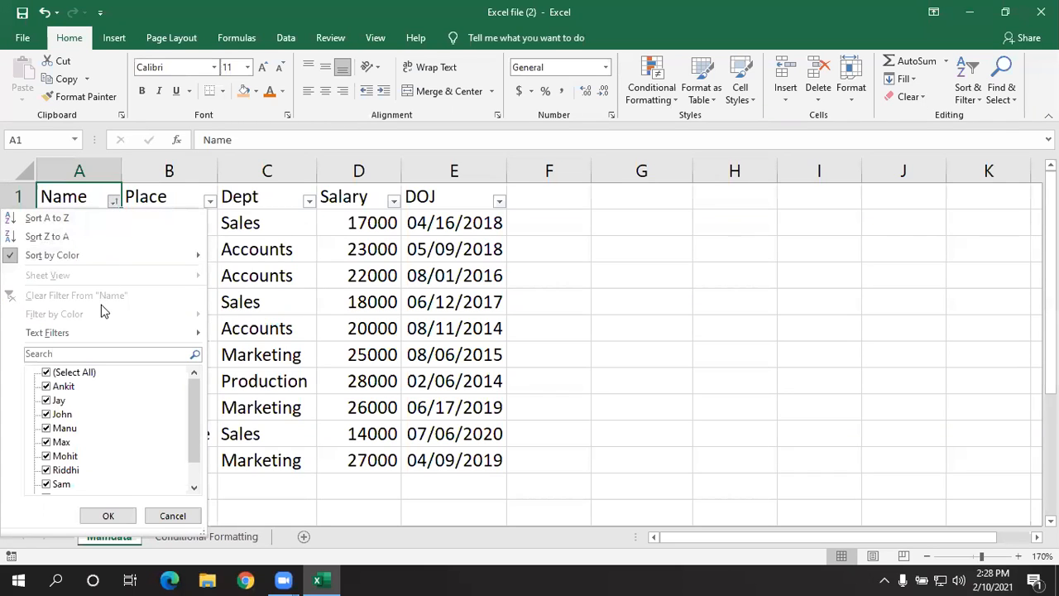
{"action": "mouse_move", "coordinate": [92, 332]}
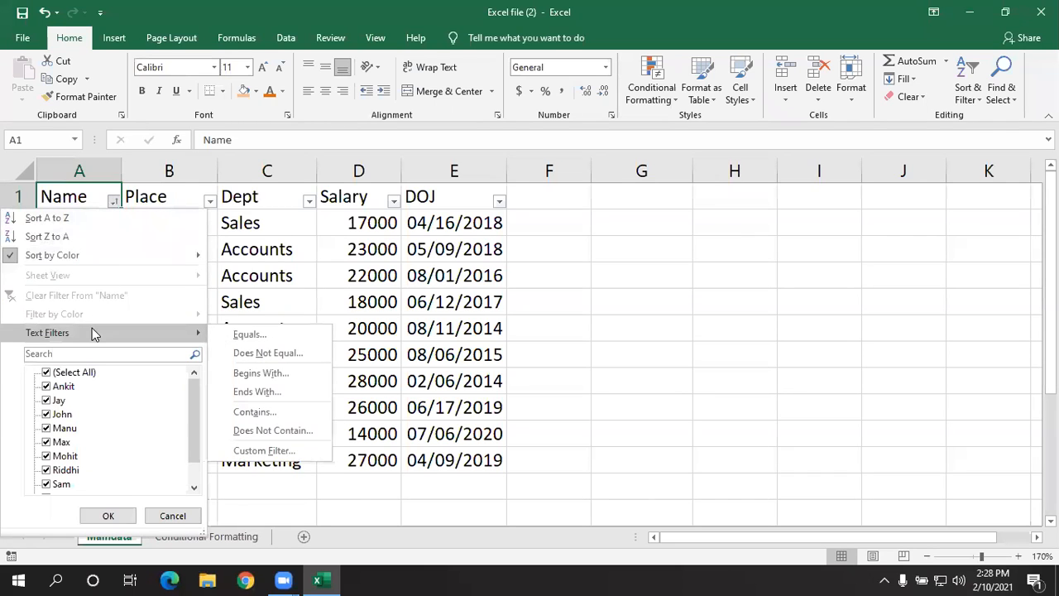
{"action": "left_click", "coordinate": [289, 280]}
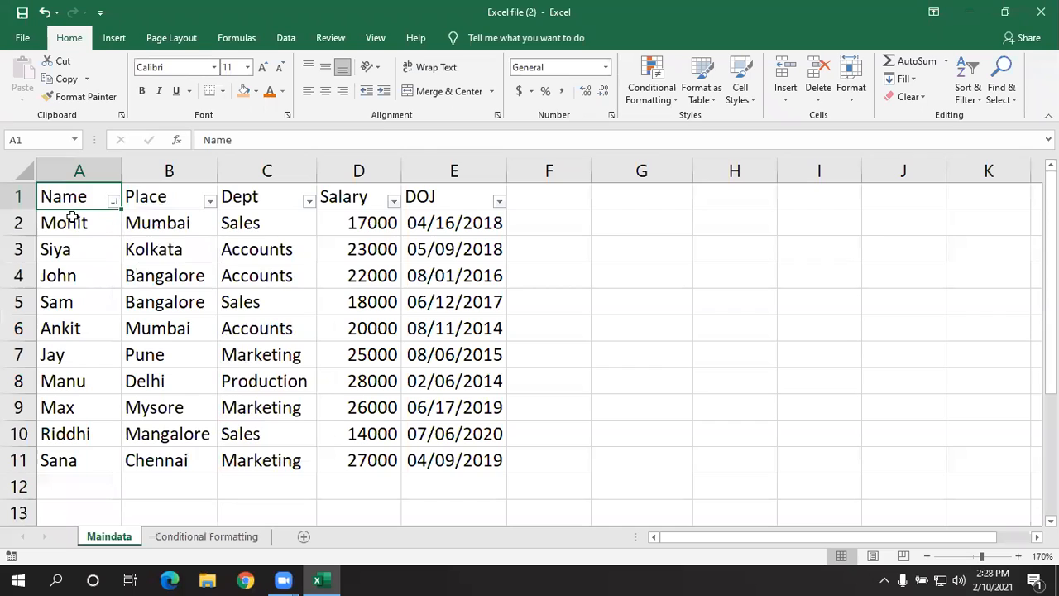
- Apply a text filter on the Name column for names that begin with "m", and clear that filter
{"action": "left_click", "coordinate": [114, 201]}
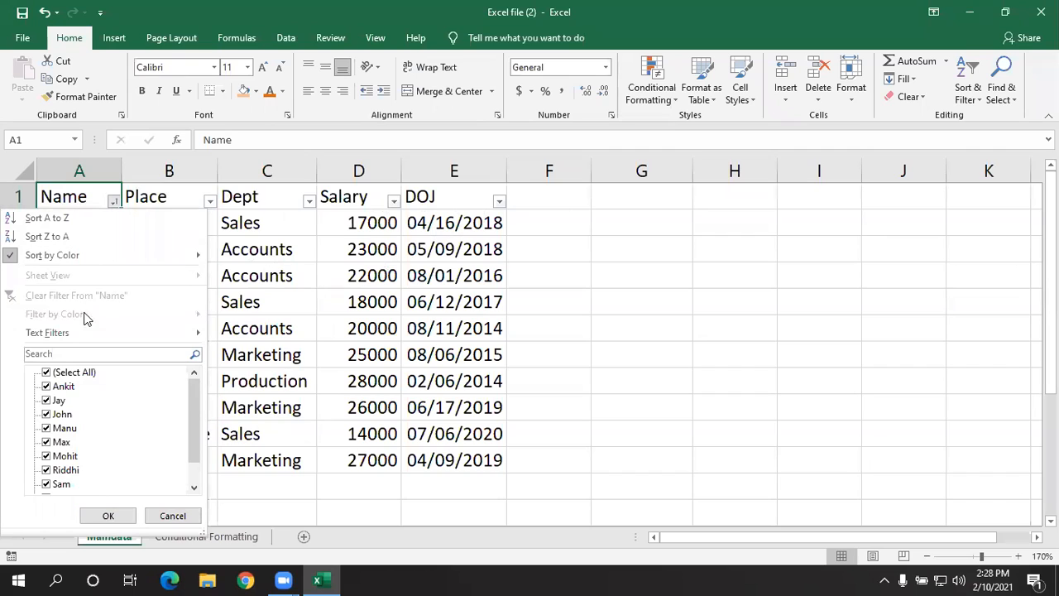
{"action": "mouse_move", "coordinate": [79, 334]}
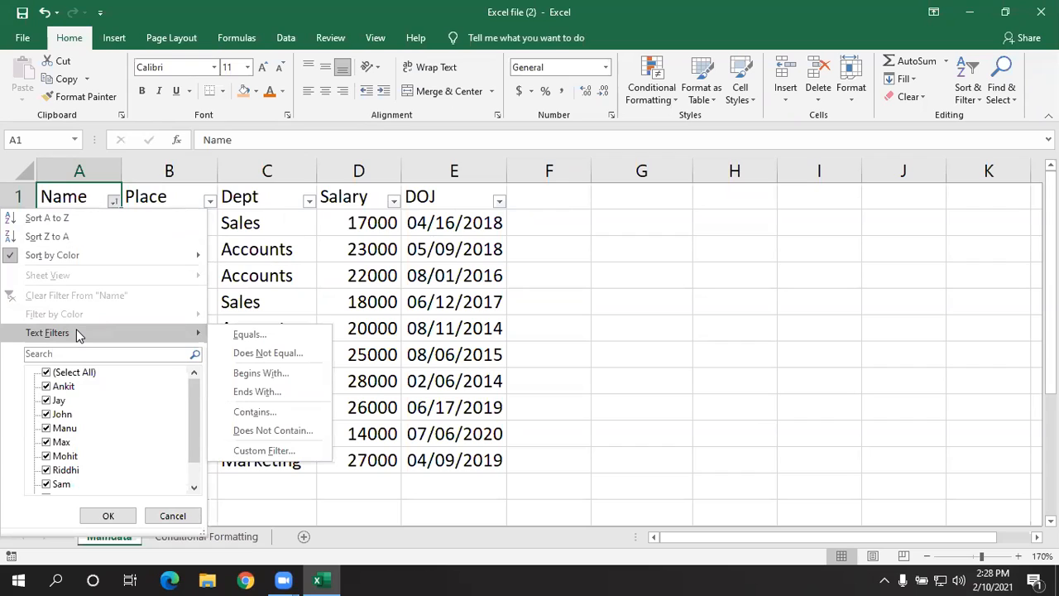
{"action": "left_click", "coordinate": [227, 377]}
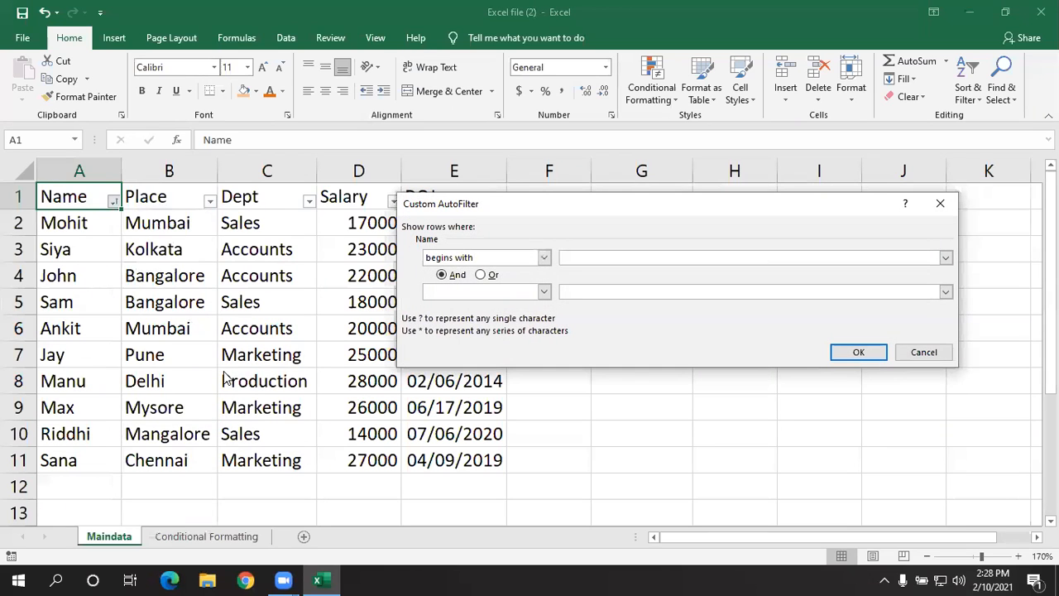
{"action": "type", "text": "m"}
{"action": "left_click", "coordinate": [859, 353]}
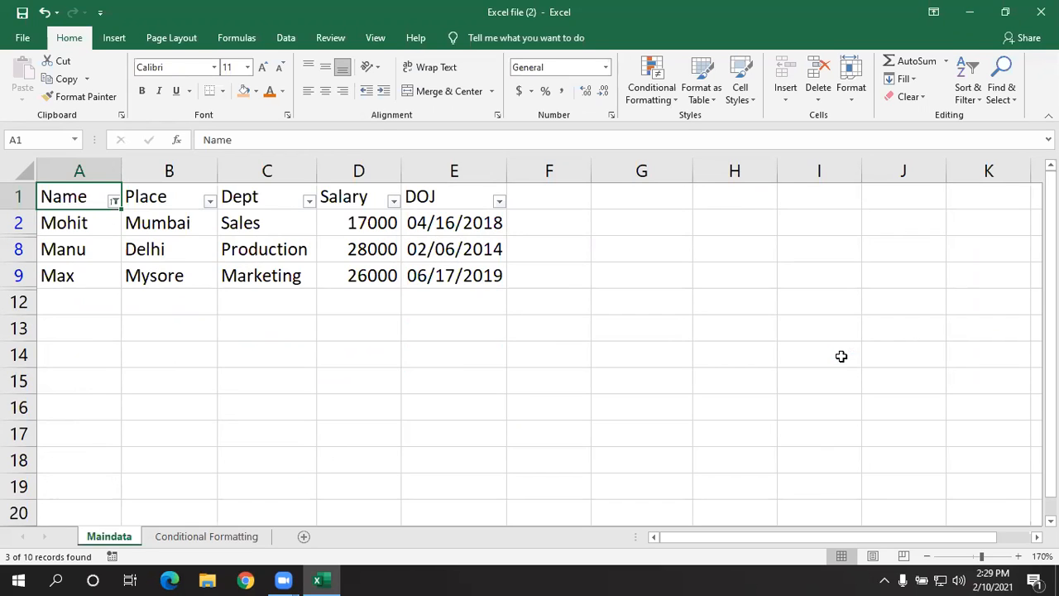
{"action": "left_click", "coordinate": [113, 201]}
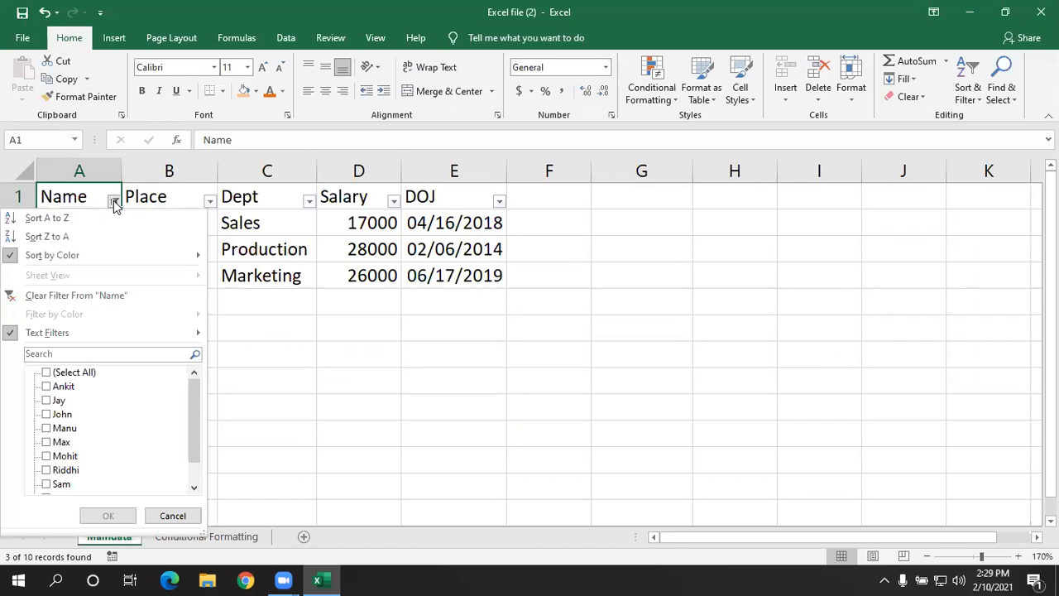
{"action": "left_click", "coordinate": [85, 296]}
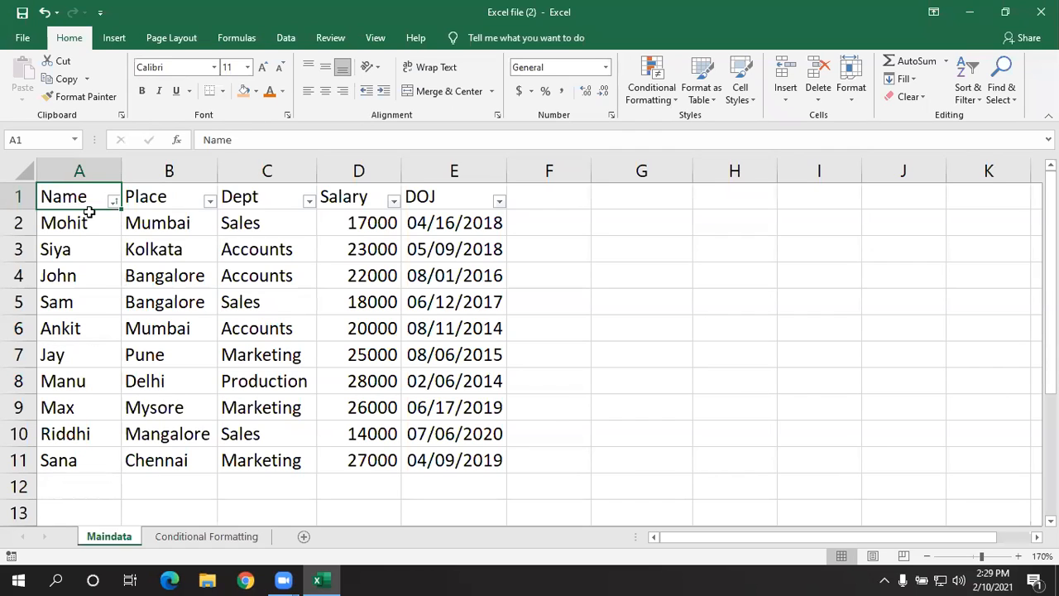
- Apply a text filter on the Name column for names that contain "a", and clear that filter
{"action": "left_click", "coordinate": [114, 202]}
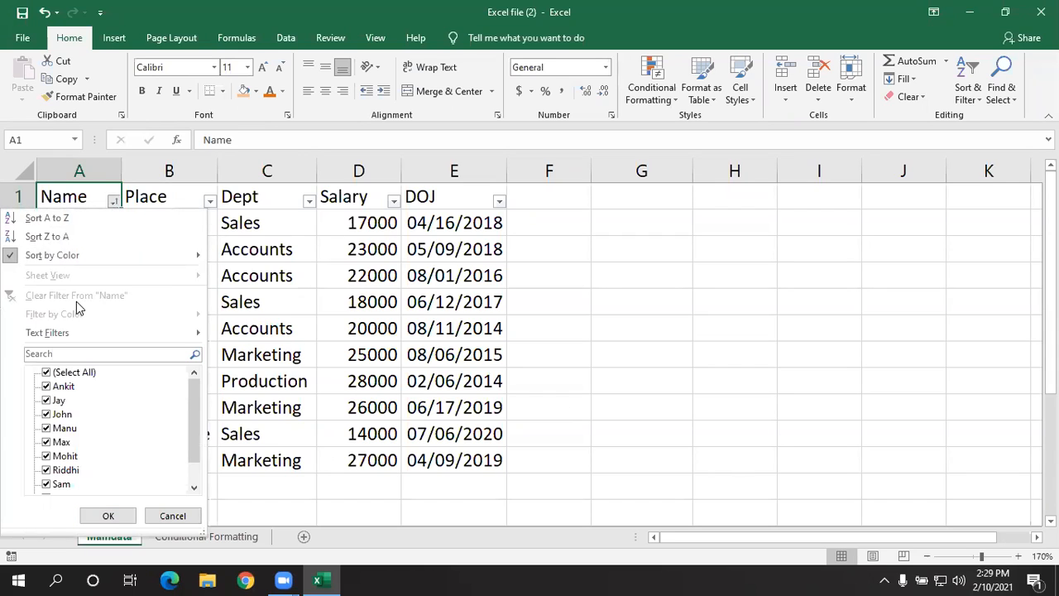
{"action": "left_click", "coordinate": [107, 515]}
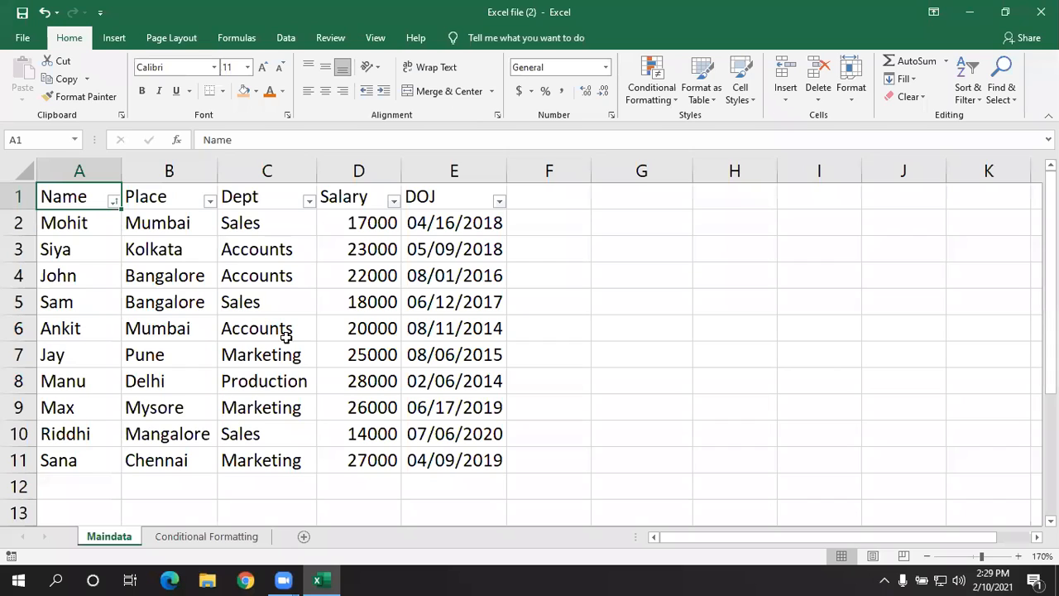
{"action": "left_click", "coordinate": [113, 202]}
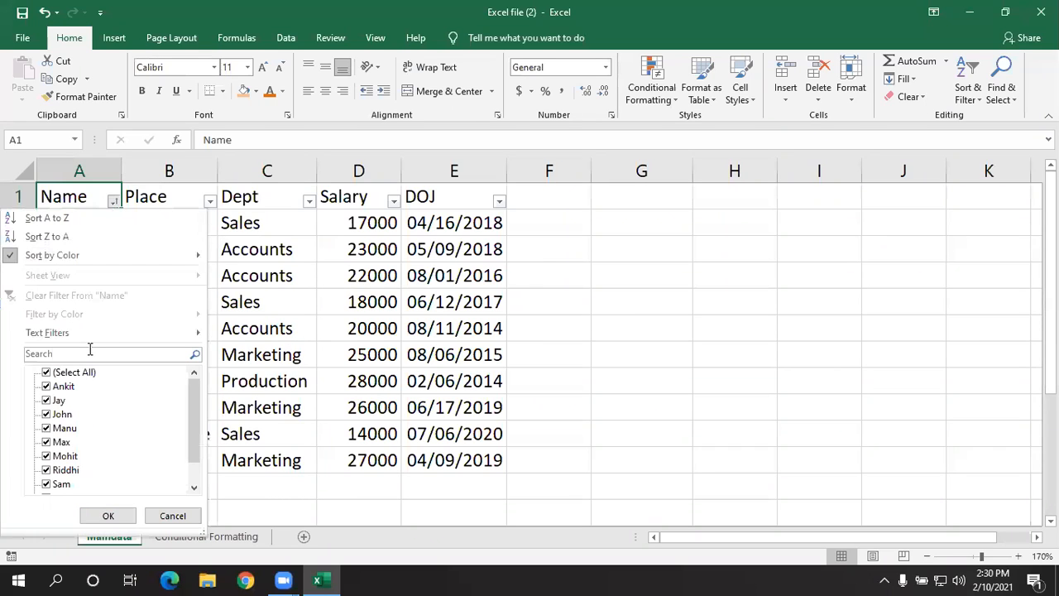
{"action": "mouse_move", "coordinate": [94, 344]}
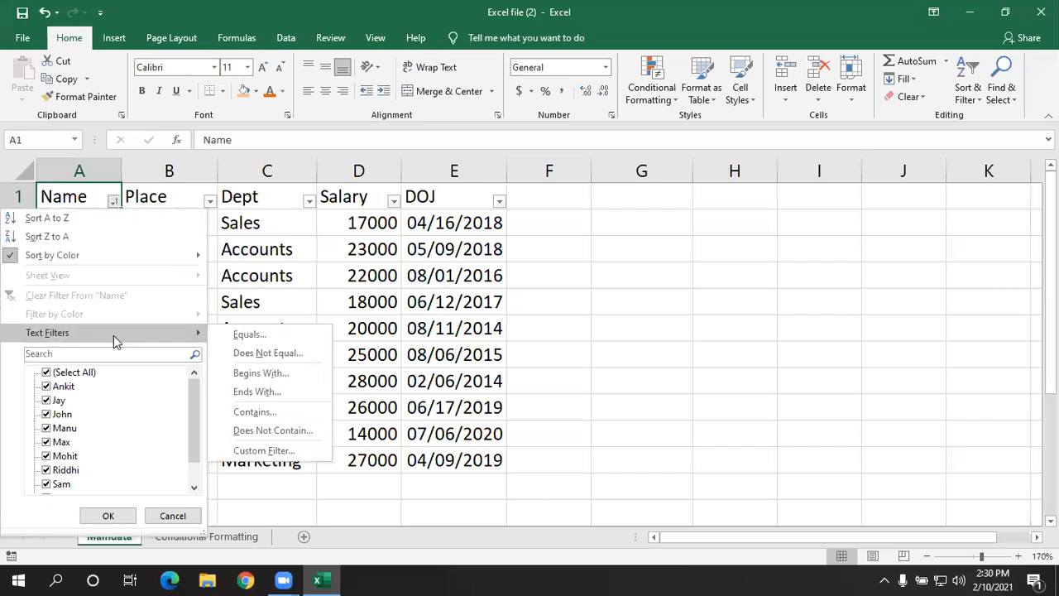
{"action": "left_click", "coordinate": [244, 418]}
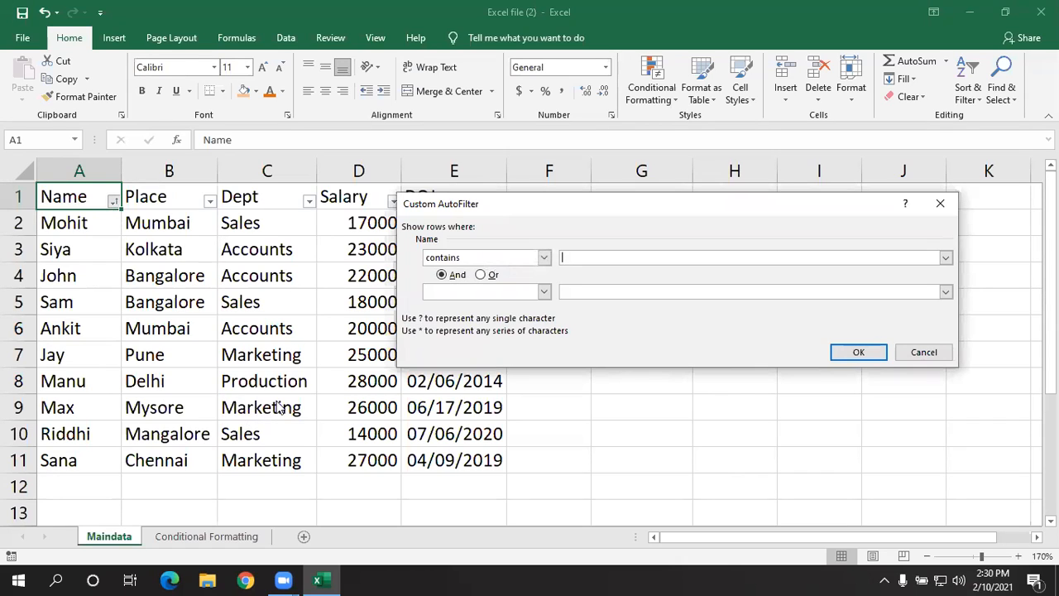
{"action": "type", "text": "a"}
{"action": "left_click", "coordinate": [851, 349]}
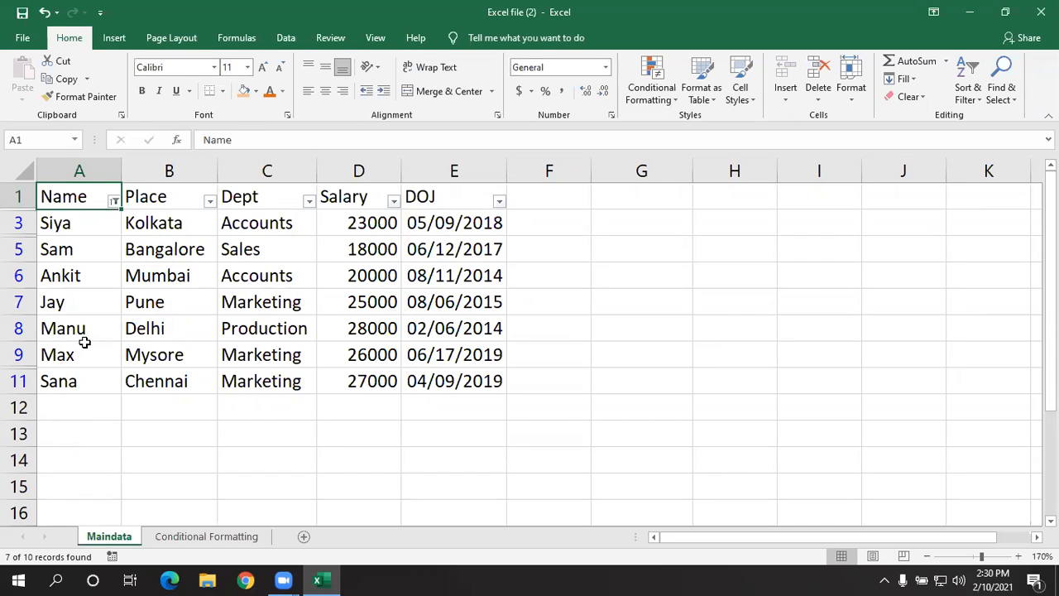
{"action": "left_click", "coordinate": [114, 201]}
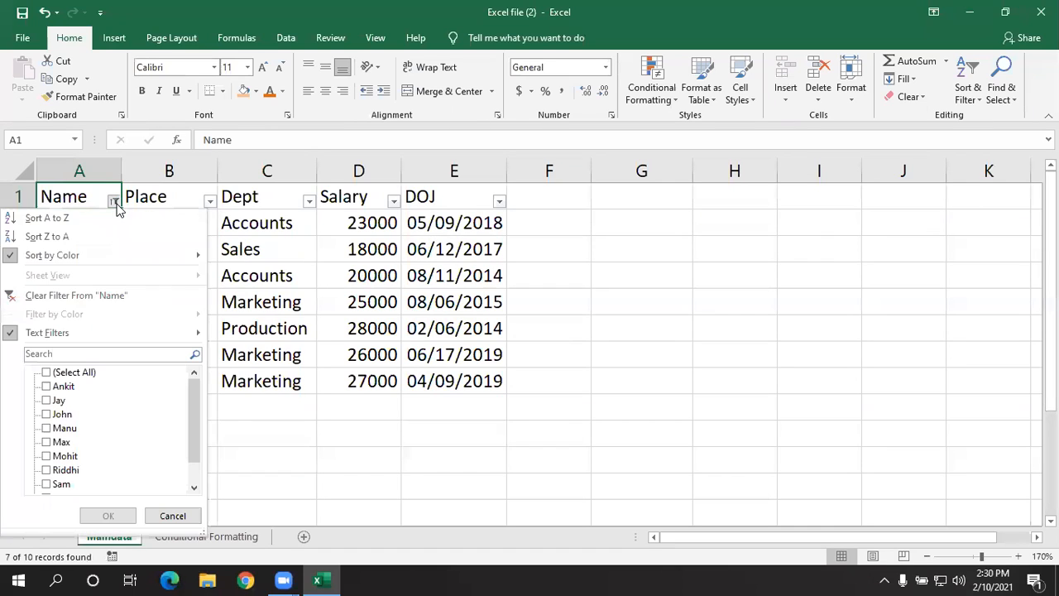
{"action": "left_click", "coordinate": [106, 296]}
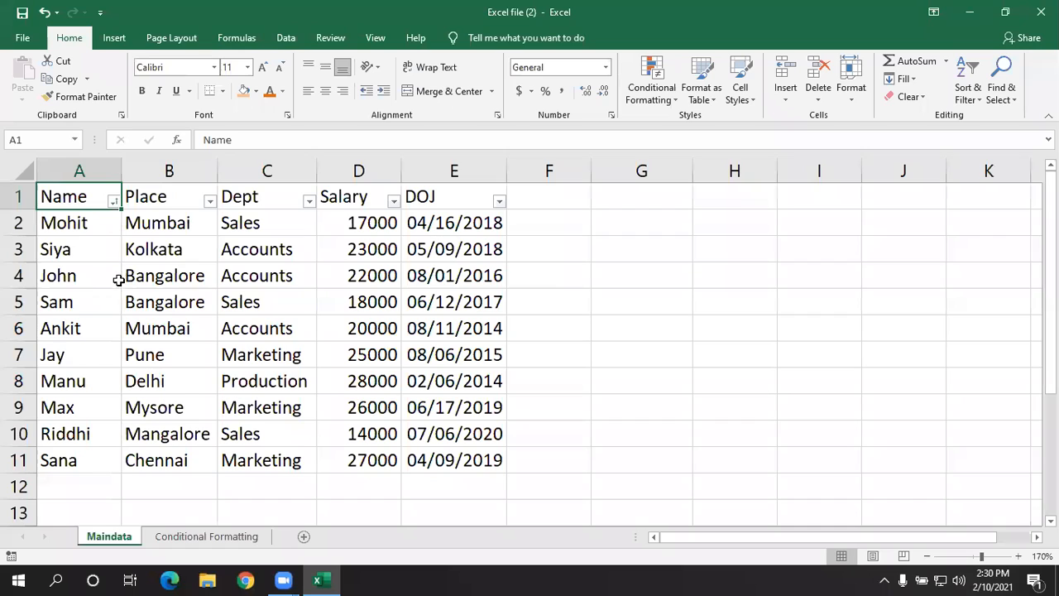
- Apply a text filter on the Name column for names that end with "t", and clear that filter
{"action": "left_click", "coordinate": [113, 201]}
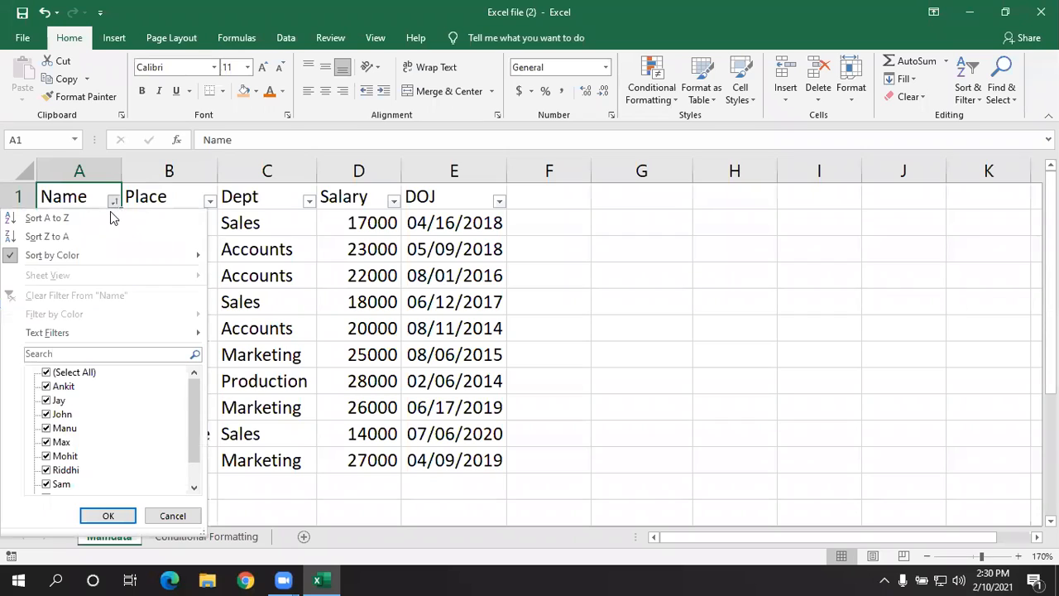
{"action": "mouse_move", "coordinate": [96, 331]}
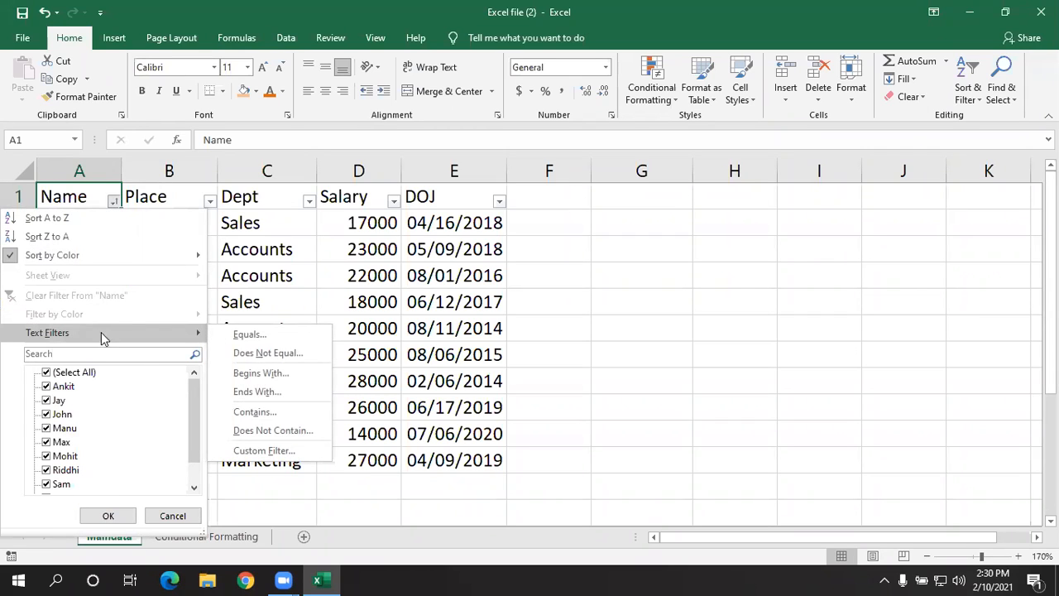
{"action": "left_click", "coordinate": [249, 392]}
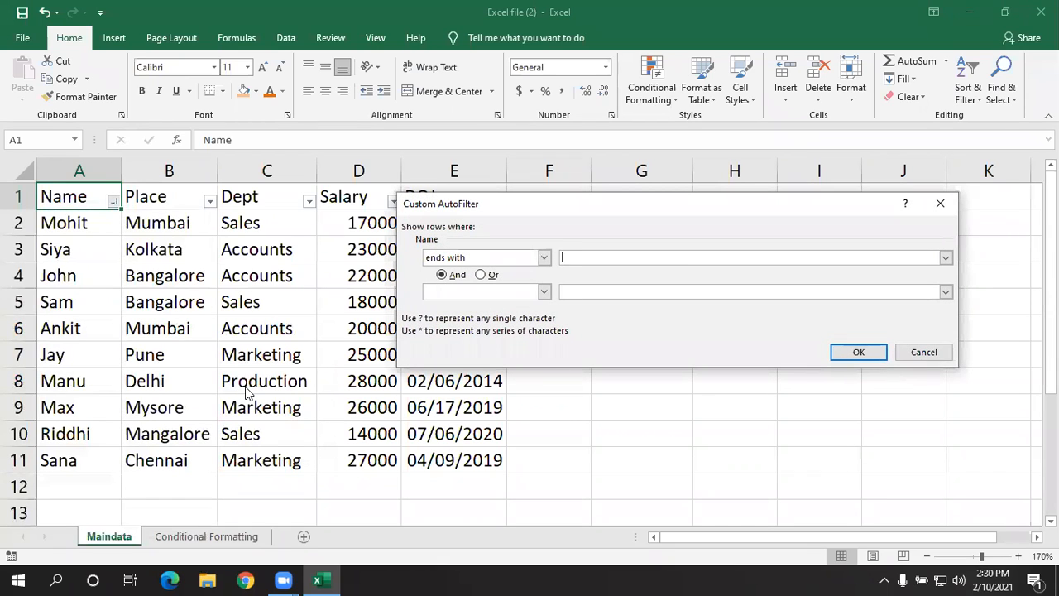
{"action": "type", "text": "t"}
{"action": "left_click", "coordinate": [857, 353]}
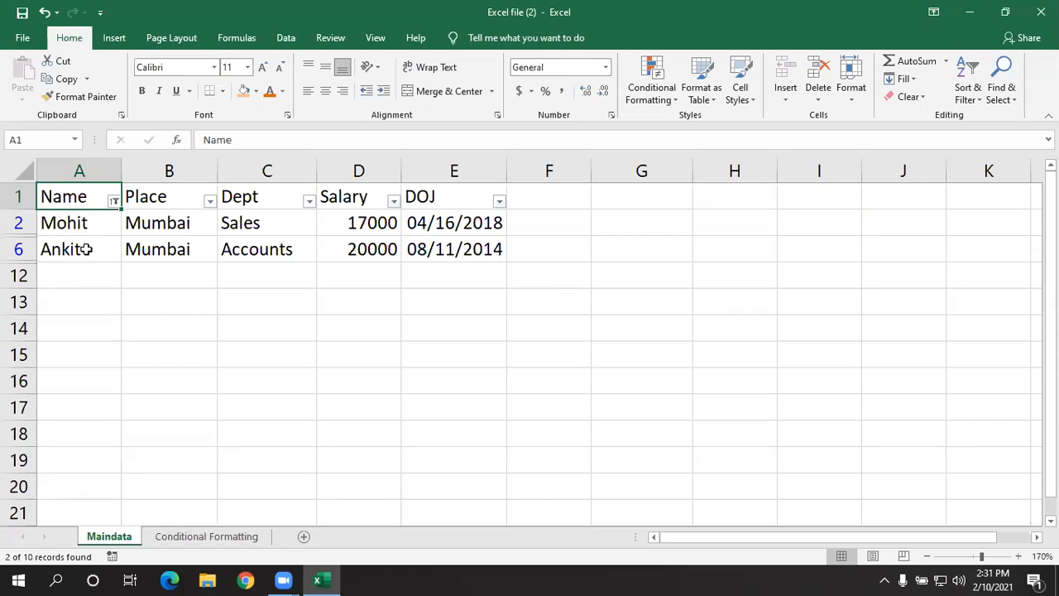
{"action": "left_click", "coordinate": [114, 201]}
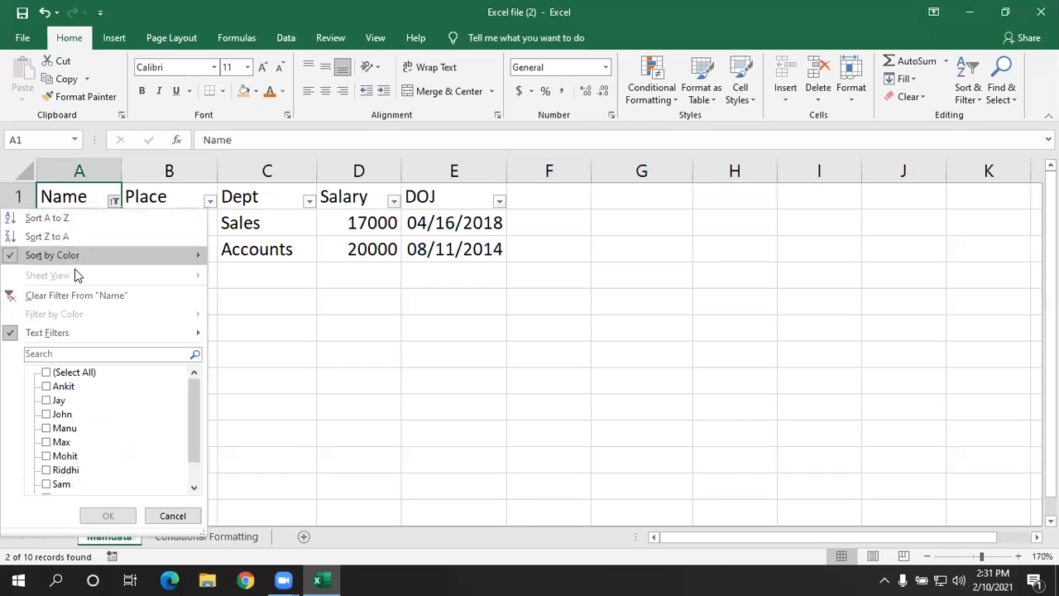
{"action": "left_click", "coordinate": [72, 296]}
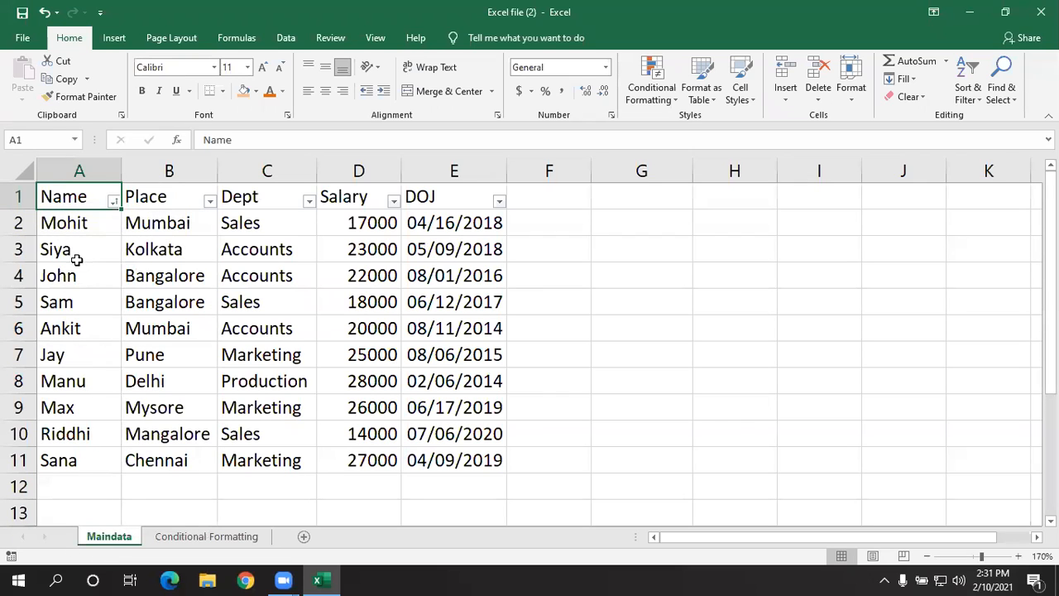
- Use the Name column's filter search to show only the employee in row 9, and clear that filter
{"action": "left_click", "coordinate": [114, 202]}
{"action": "left_click", "coordinate": [66, 357]}
{"action": "type", "text": "max"}
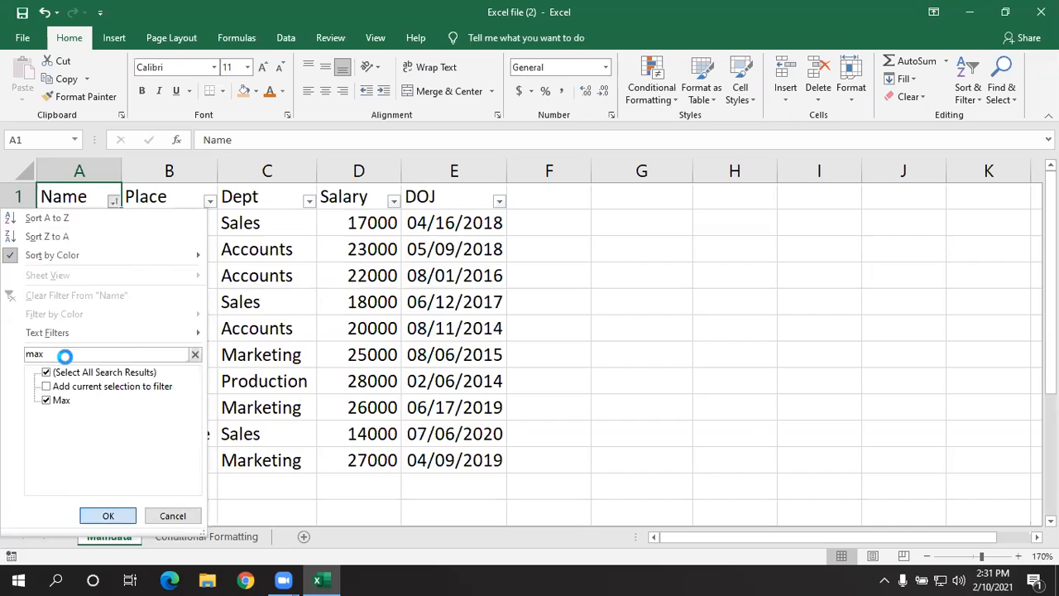
{"action": "key", "text": "Return"}
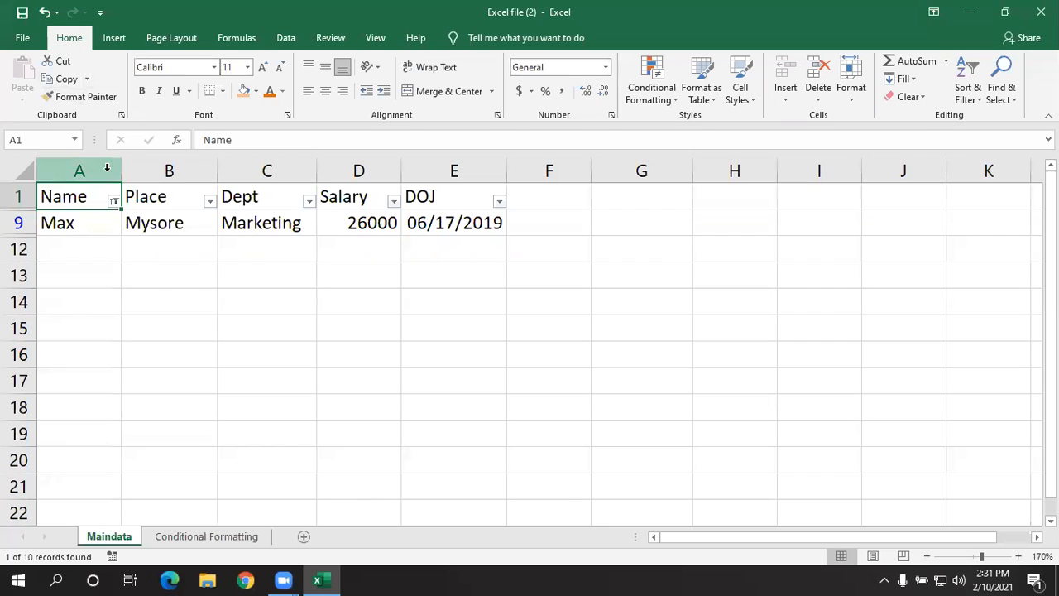
{"action": "left_click", "coordinate": [114, 201]}
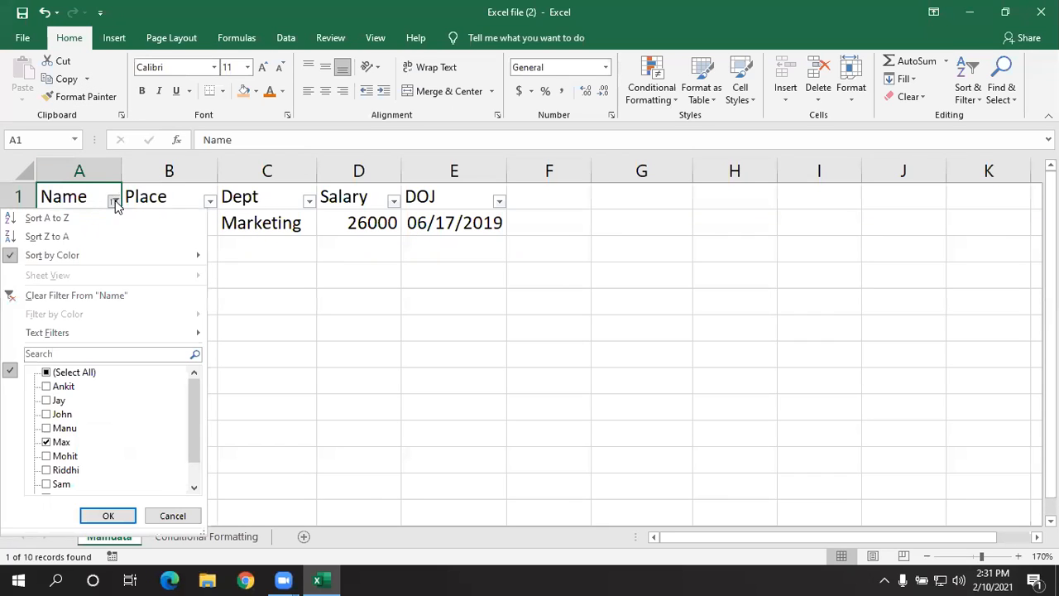
{"action": "left_click", "coordinate": [116, 296]}
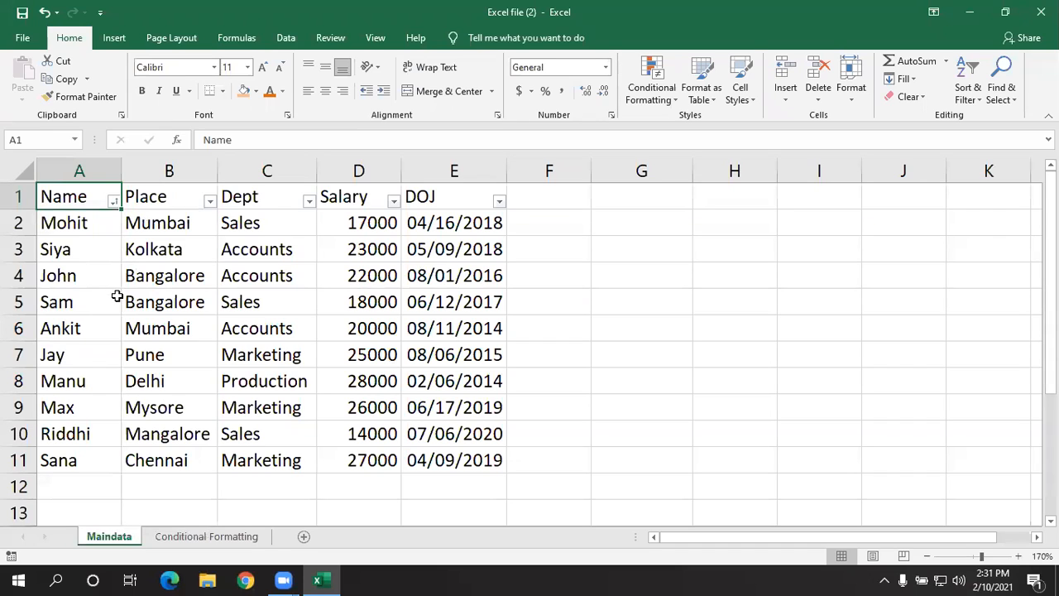
- Filter the Name column to four-letter names using the wildcard search "????"
{"action": "left_click", "coordinate": [104, 245]}
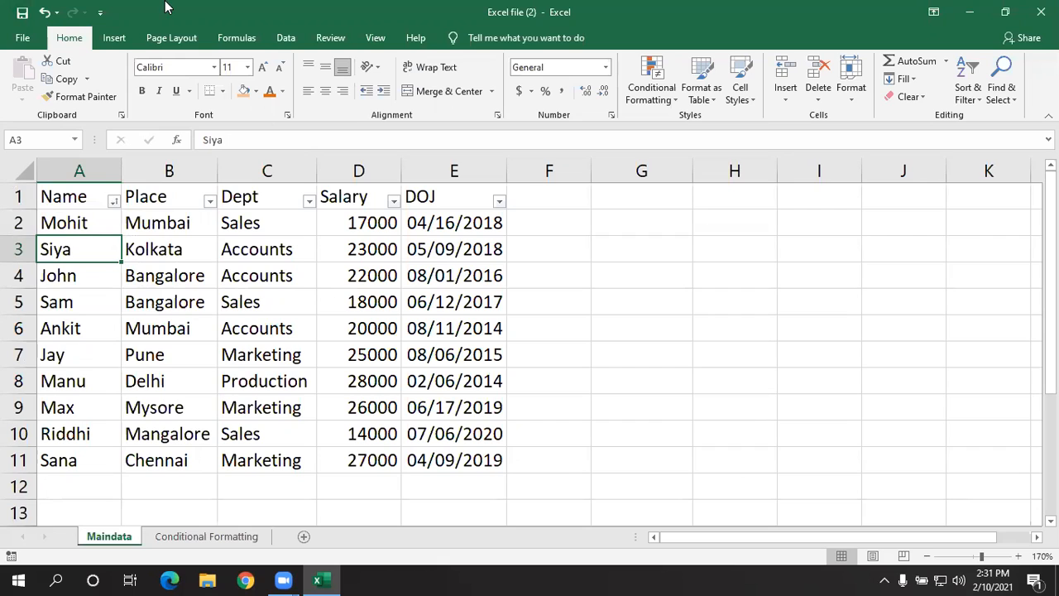
{"action": "left_click", "coordinate": [115, 204]}
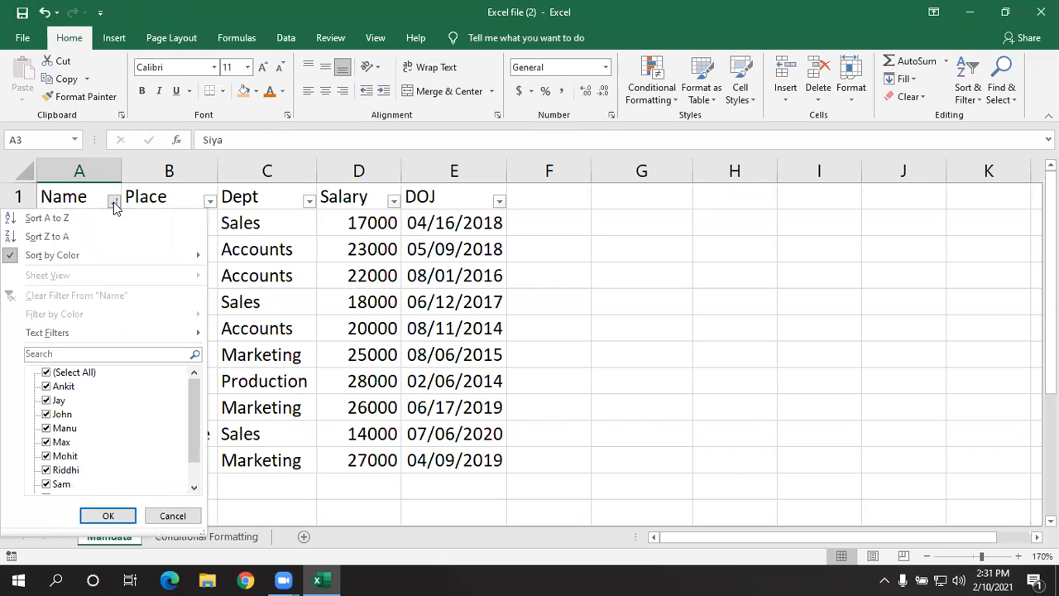
{"action": "left_click", "coordinate": [58, 355]}
{"action": "type", "text": "??"}
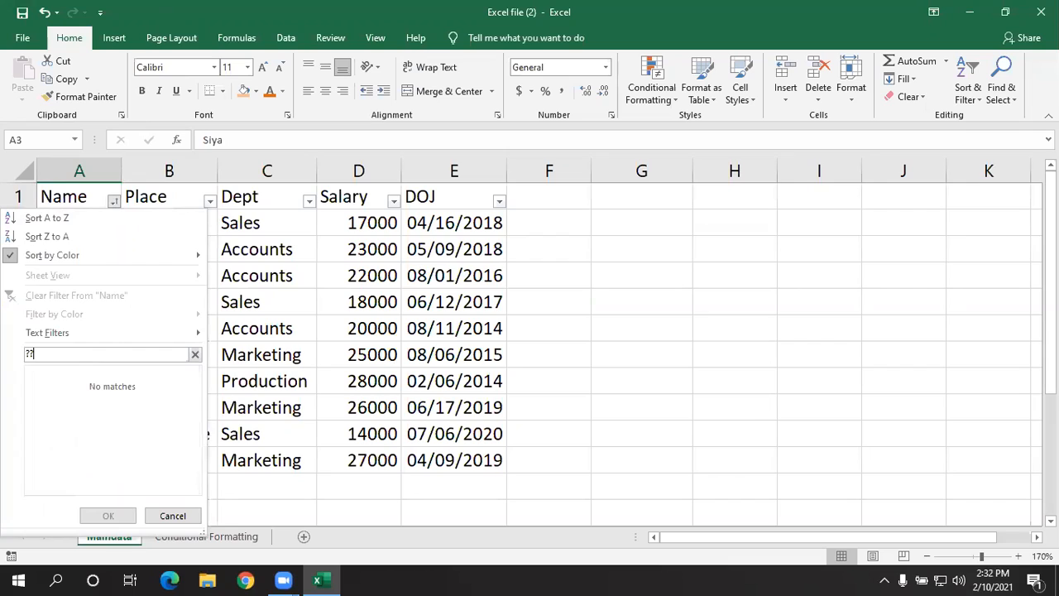
{"action": "type", "text": "??"}
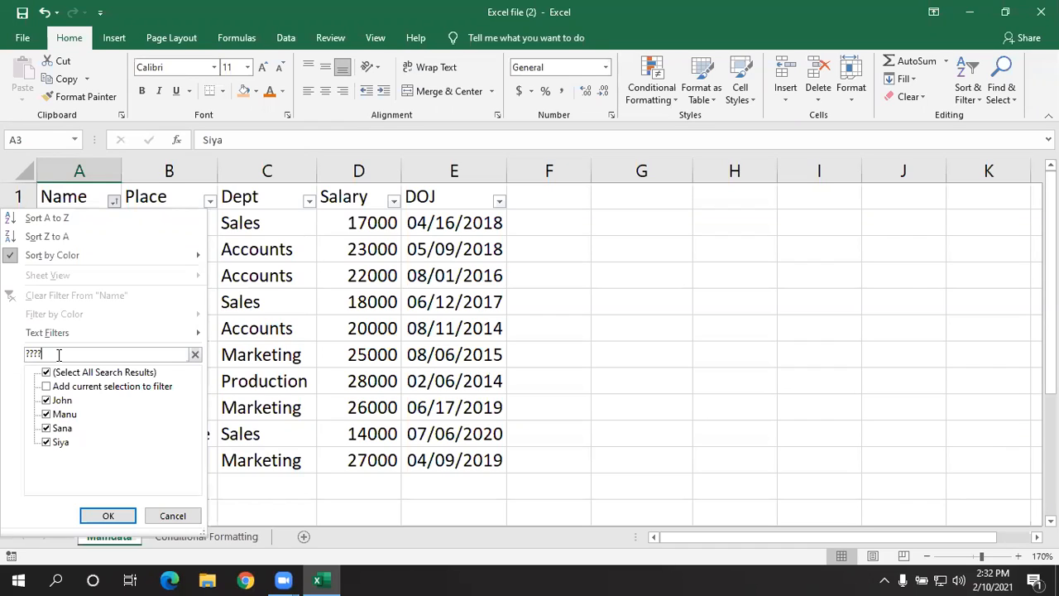
{"action": "left_click", "coordinate": [105, 516]}
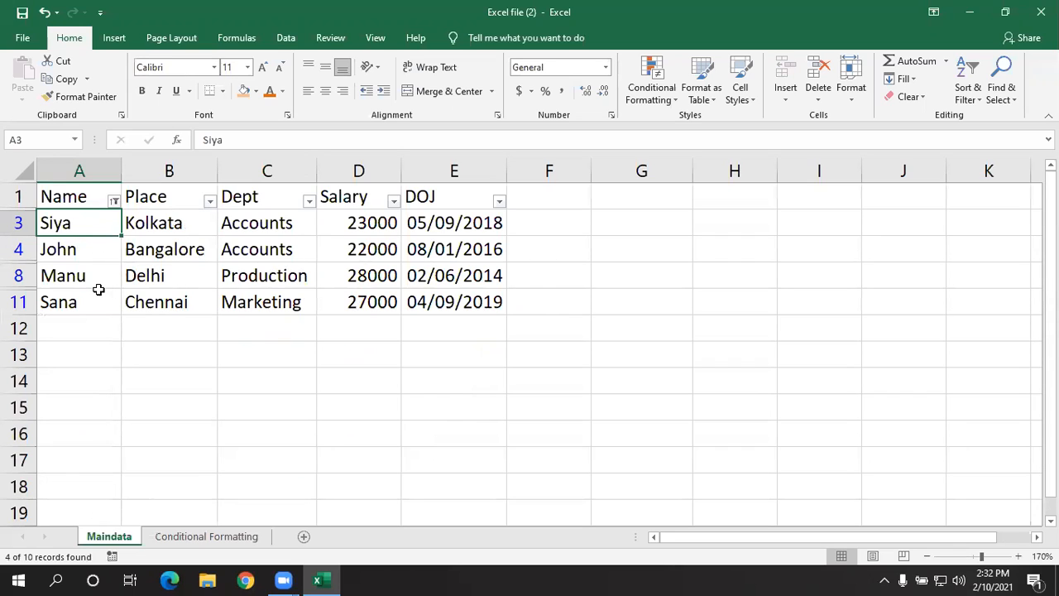
- Clear the four-letter wildcard filter from the Name column
{"action": "left_click", "coordinate": [115, 201]}
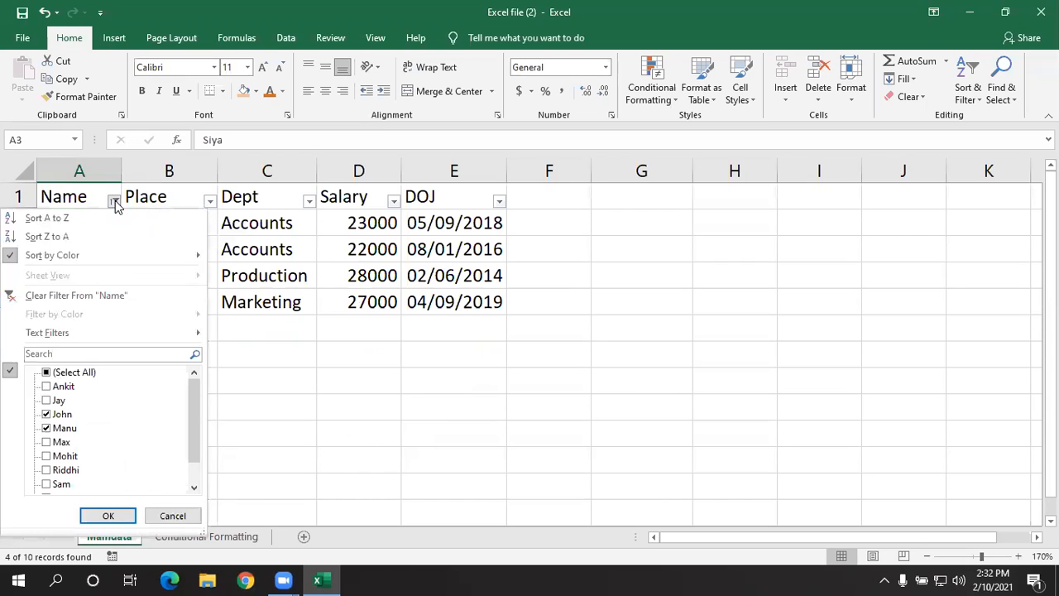
{"action": "left_click", "coordinate": [83, 295]}
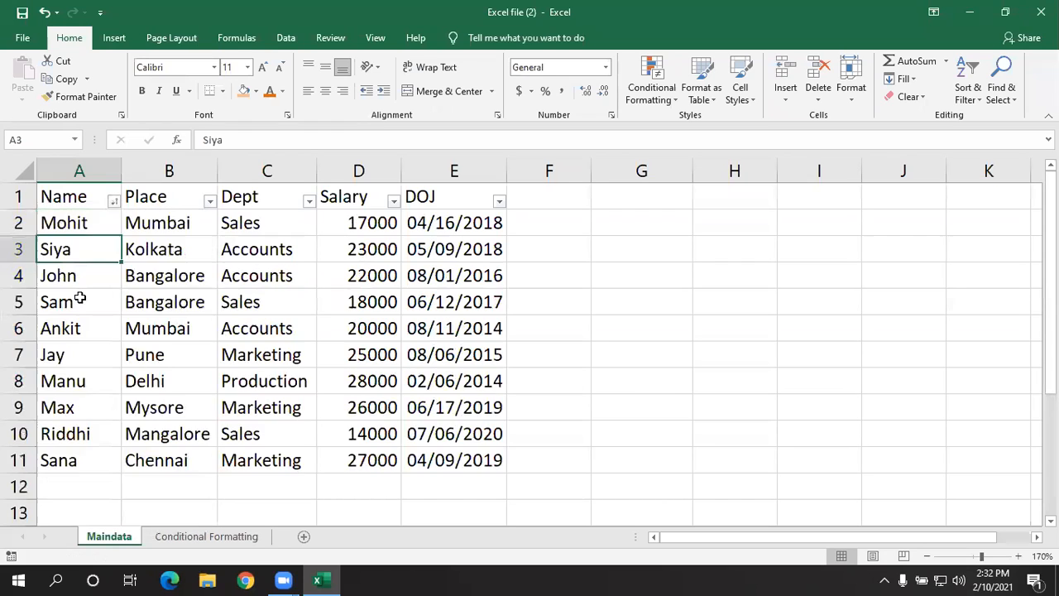
- Filter the Name column to names with "h" as the third letter using the wildcard search "??h*", and clear that filter
{"action": "left_click", "coordinate": [114, 202]}
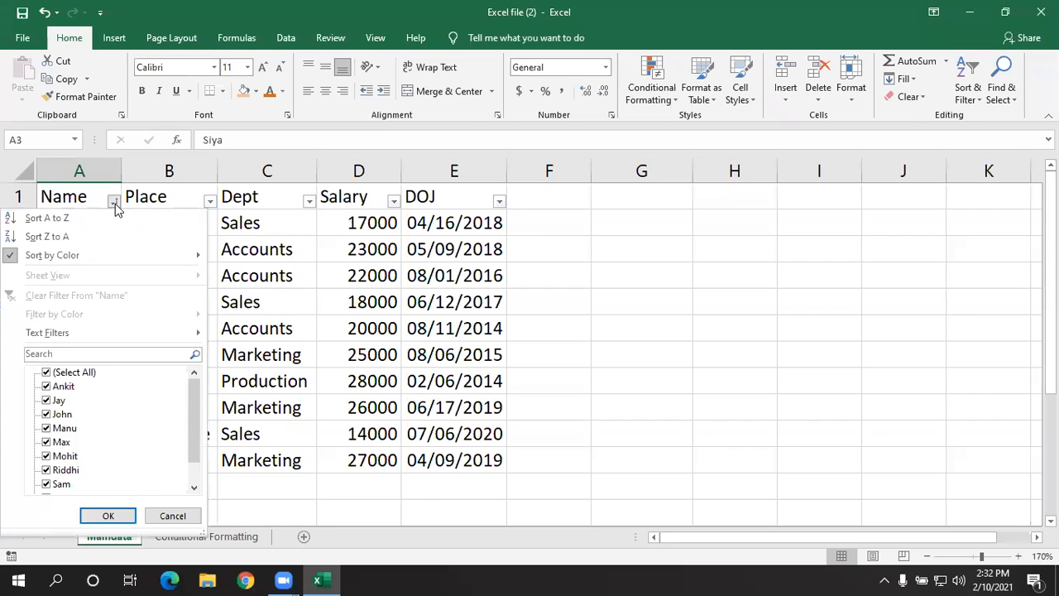
{"action": "left_click", "coordinate": [89, 353]}
{"action": "type", "text": "??"}
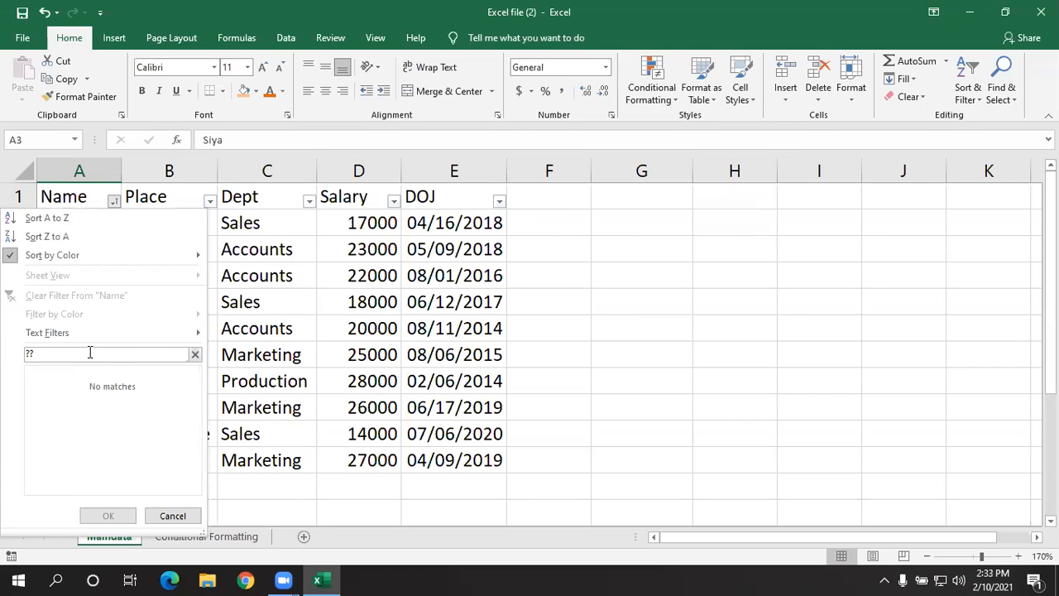
{"action": "type", "text": "h"}
{"action": "type", "text": "*"}
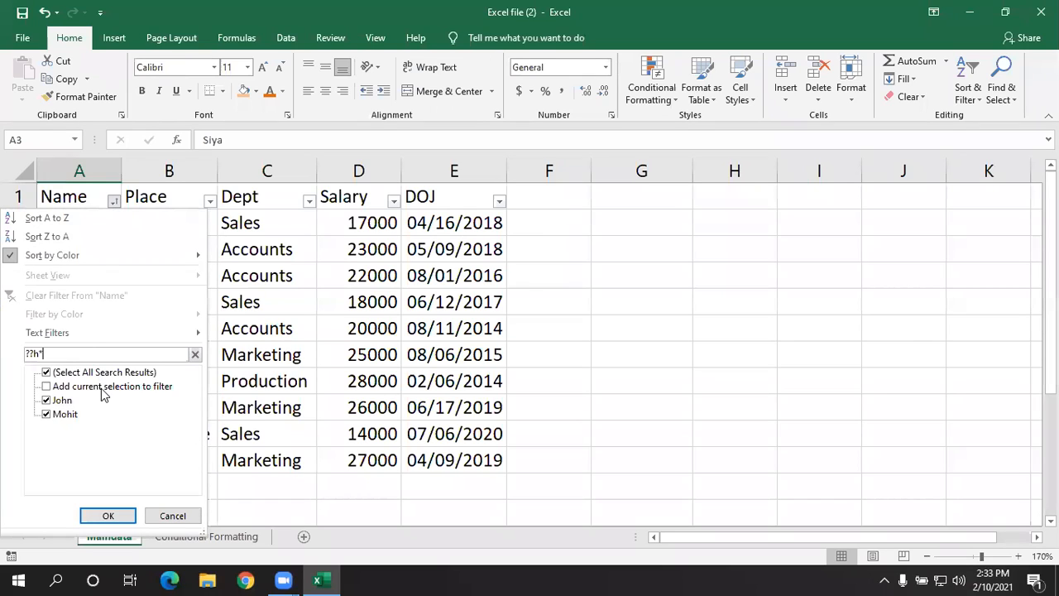
{"action": "left_click", "coordinate": [108, 517]}
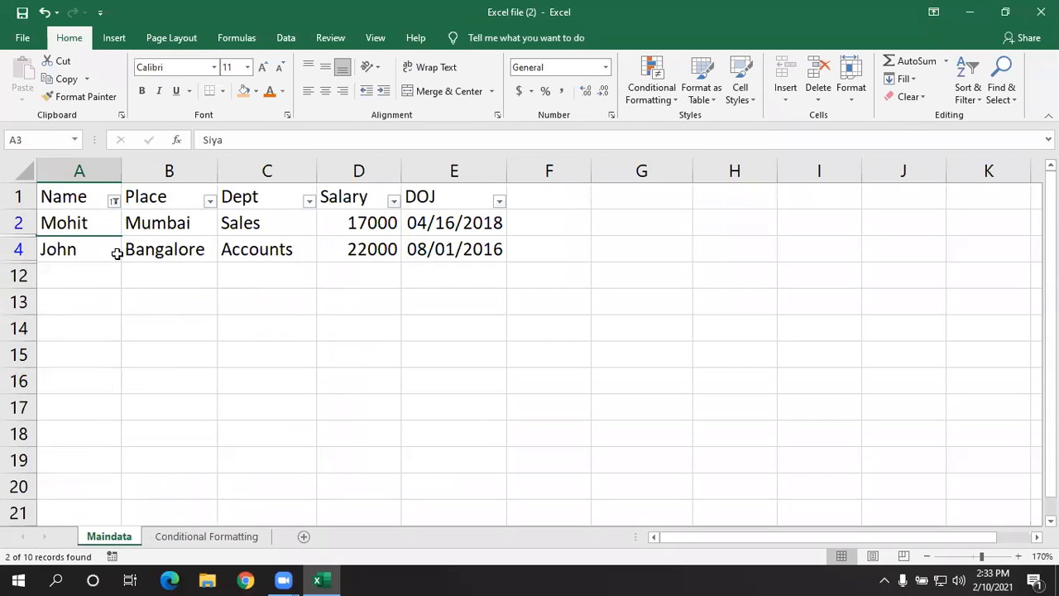
{"action": "left_click", "coordinate": [115, 202]}
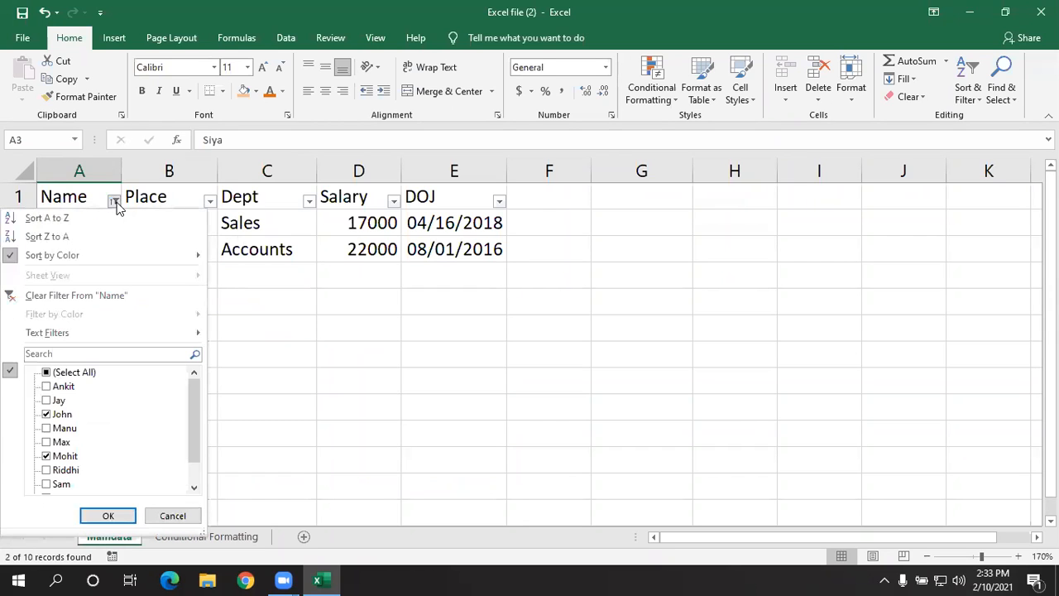
{"action": "left_click", "coordinate": [104, 297]}
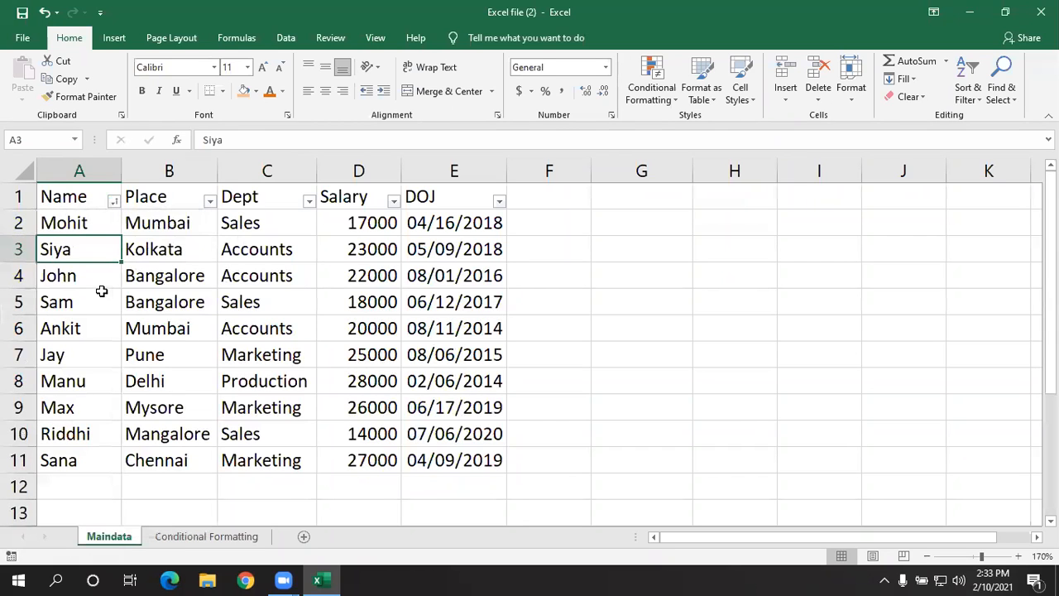
- Review the wildcard hints in the Name column's "begins with" custom filter dialog, and close it without applying a filter
{"action": "left_click", "coordinate": [114, 202]}
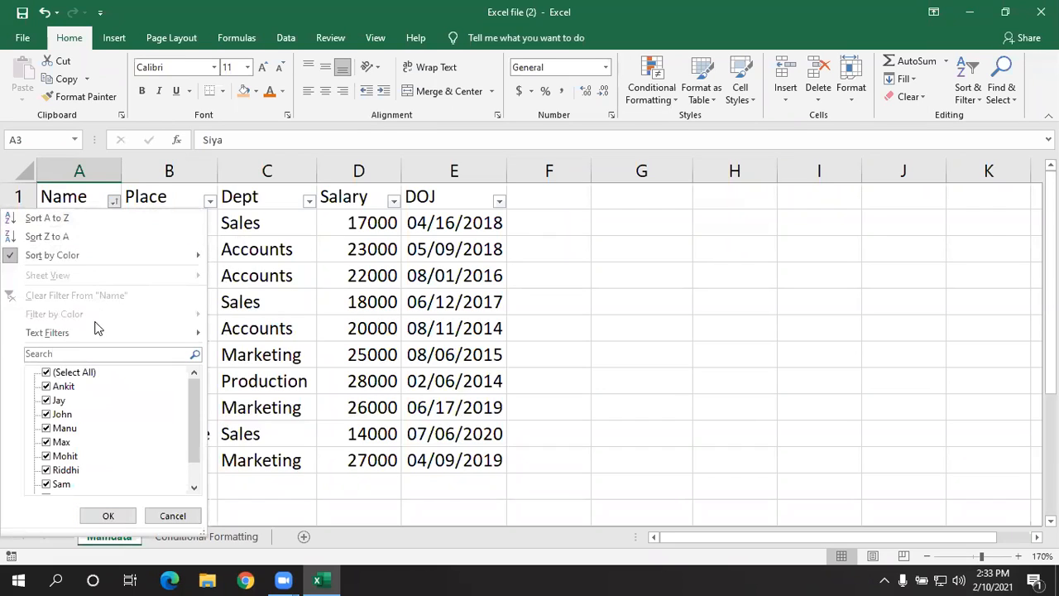
{"action": "mouse_move", "coordinate": [95, 333]}
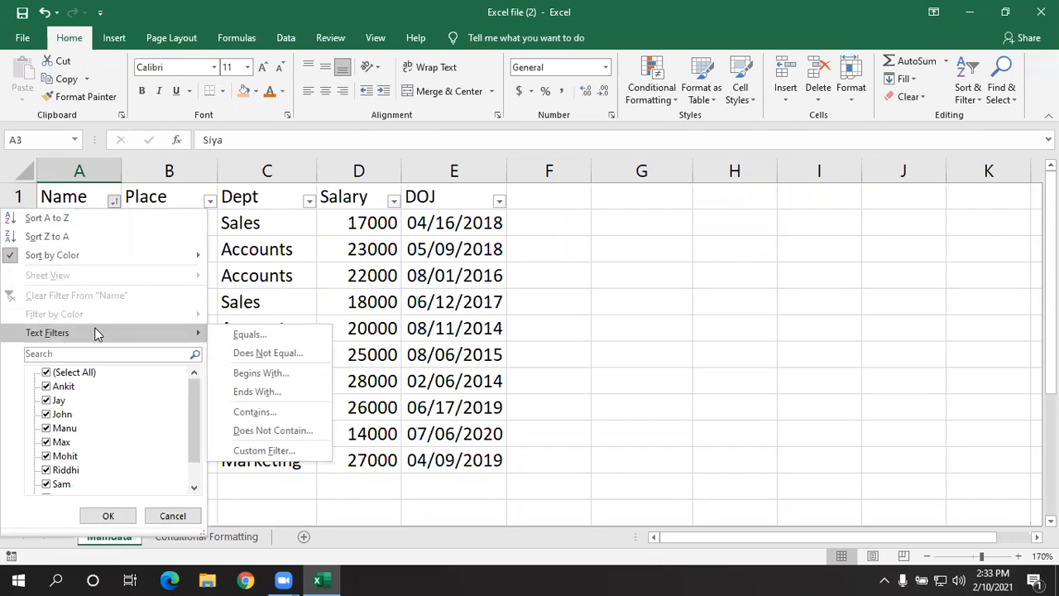
{"action": "left_click", "coordinate": [241, 372]}
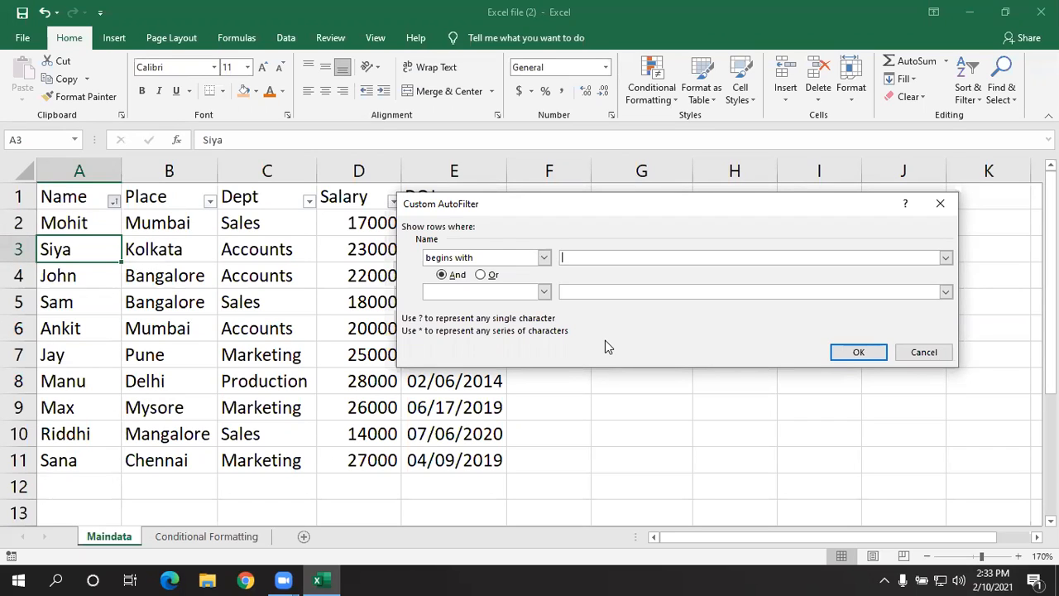
{"action": "left_click", "coordinate": [948, 204]}
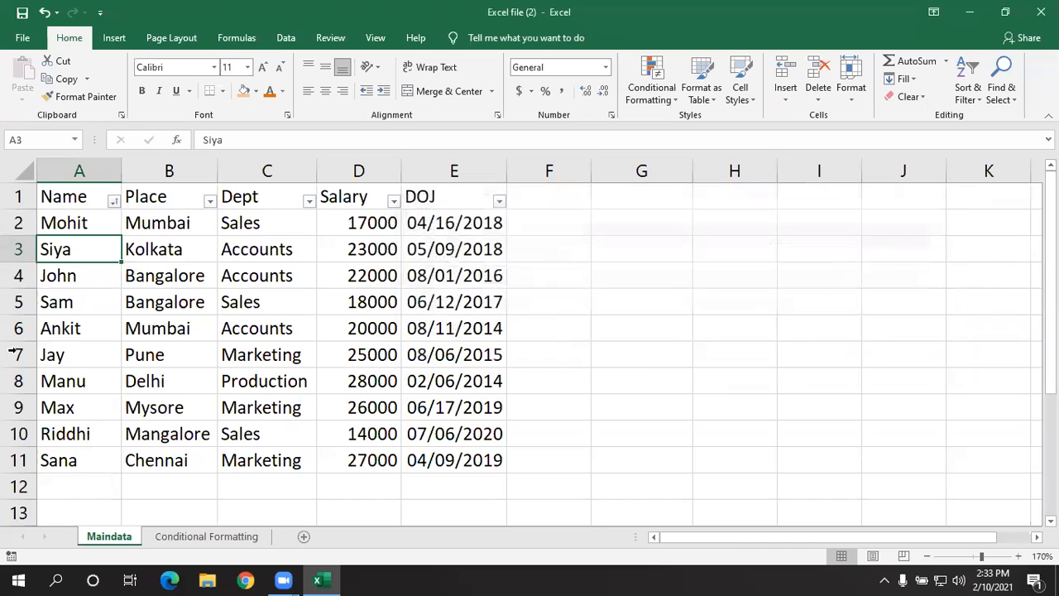
{"action": "left_click", "coordinate": [812, 75]}
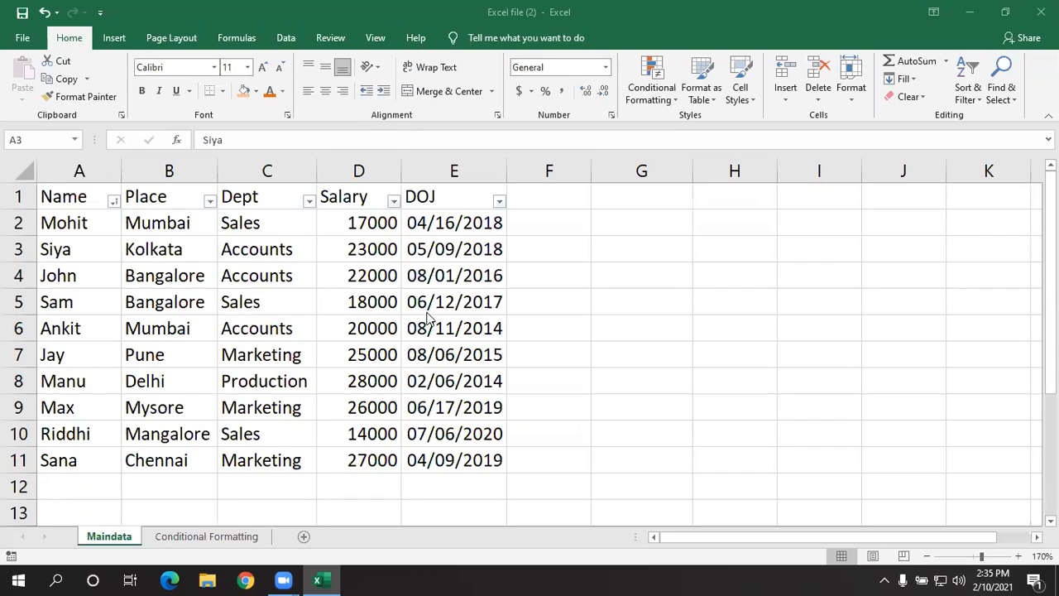
{"action": "left_click", "coordinate": [613, 297]}
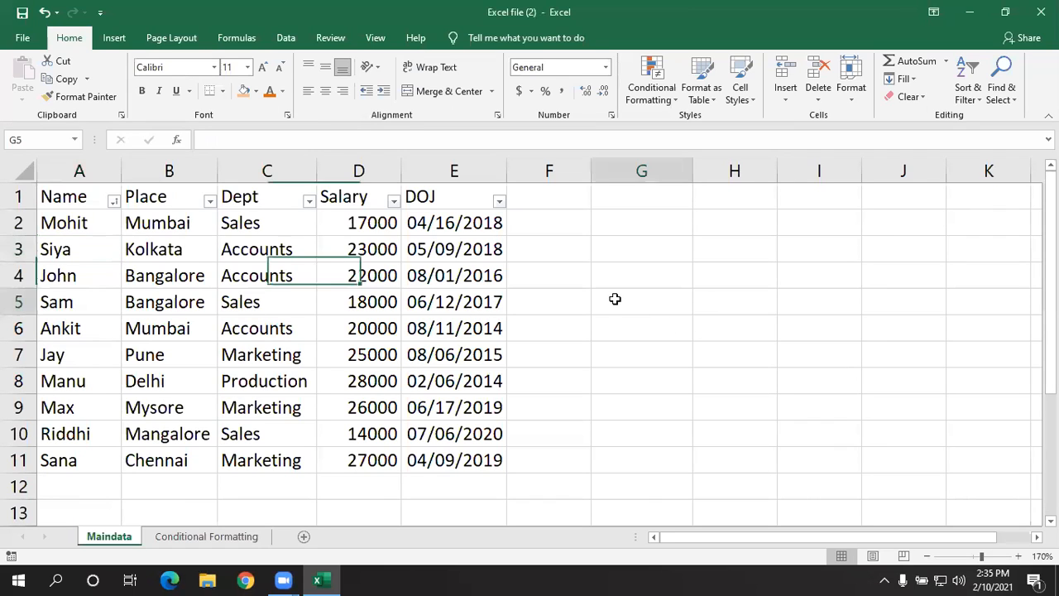
{"action": "left_click", "coordinate": [148, 242]}
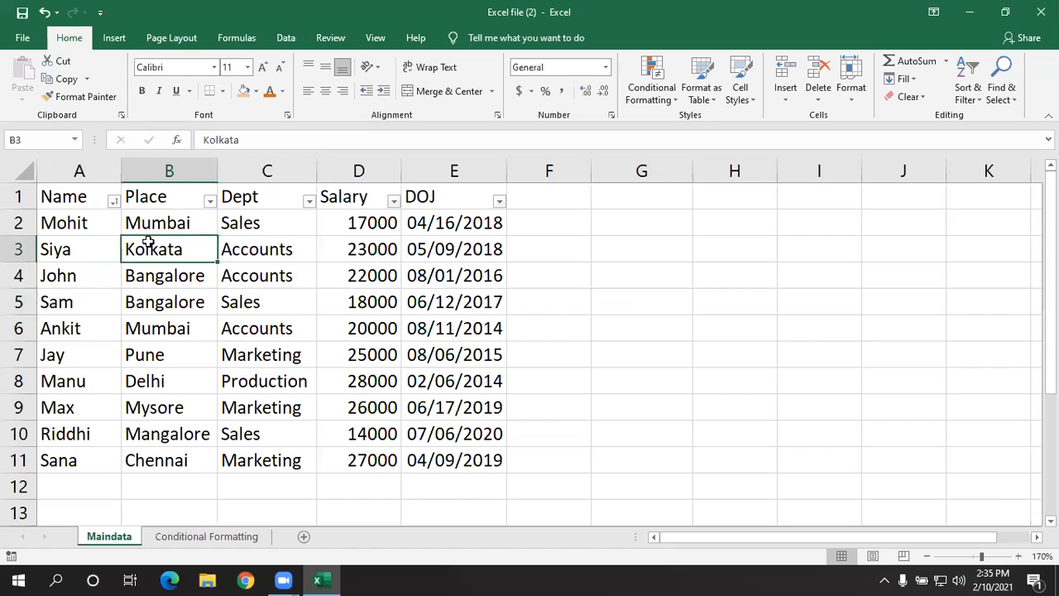
{"action": "left_click", "coordinate": [168, 197]}
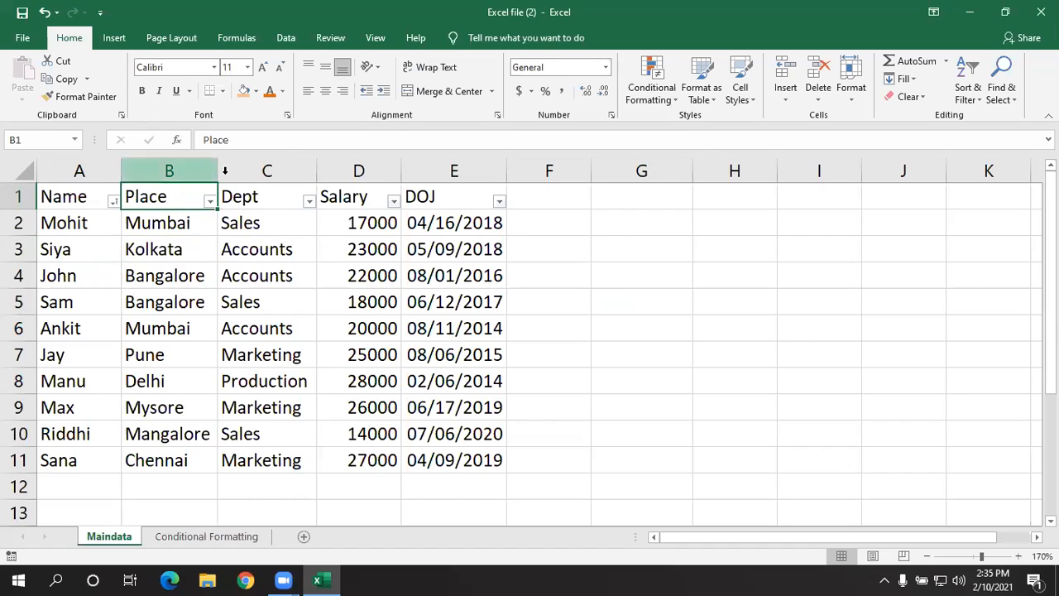
{"action": "left_click", "coordinate": [93, 201]}
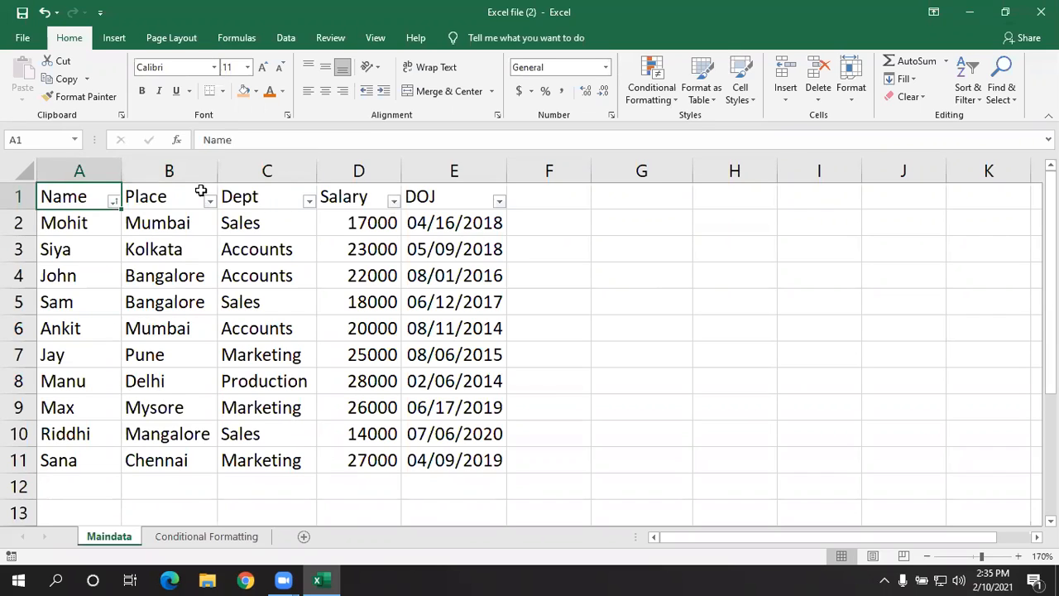
{"action": "left_click", "coordinate": [201, 258]}
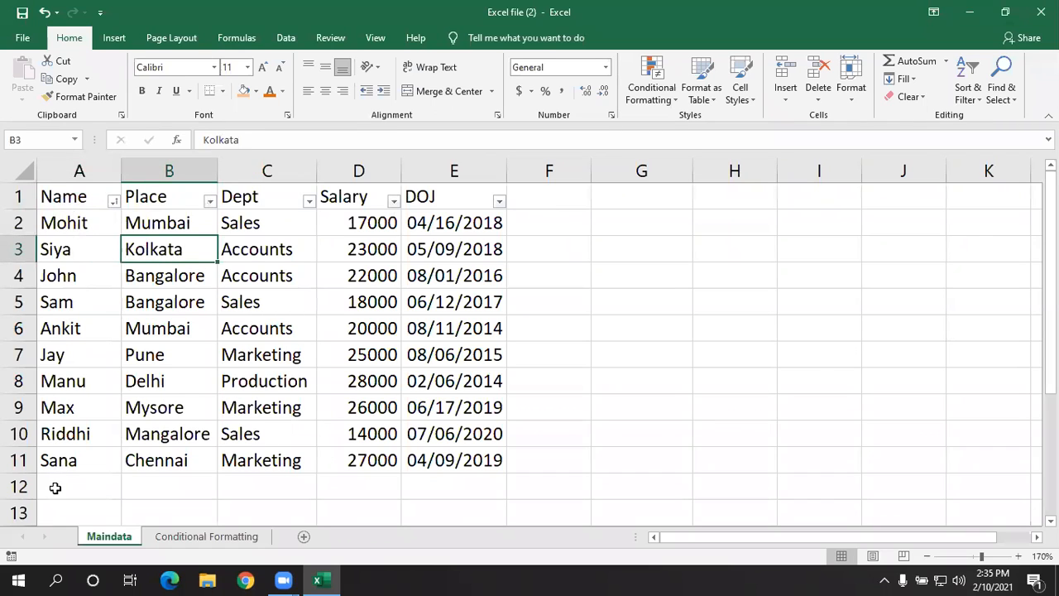
{"action": "left_click", "coordinate": [152, 306]}
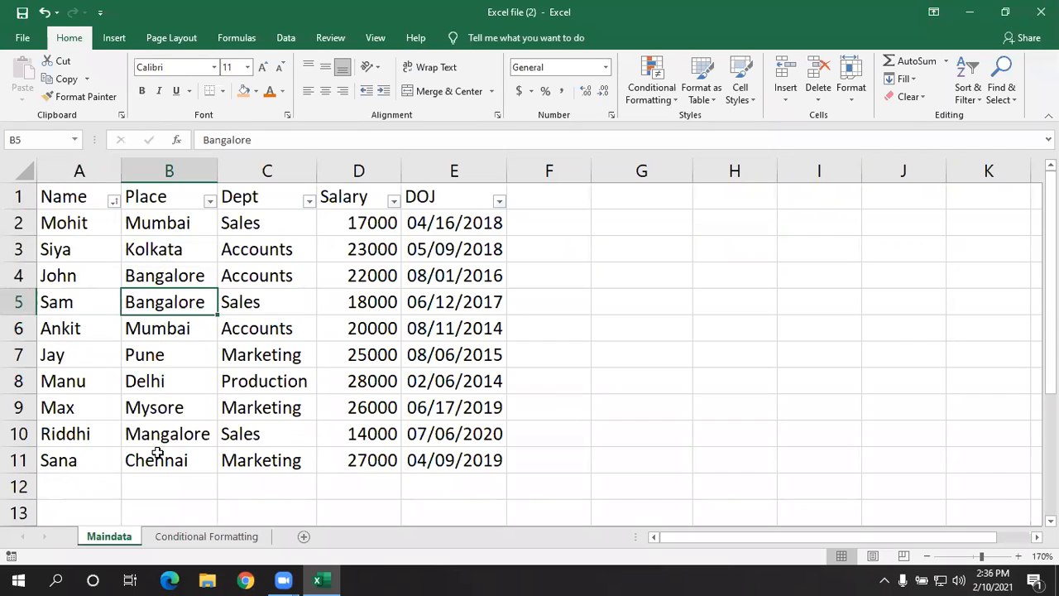
{"action": "left_click", "coordinate": [197, 267]}
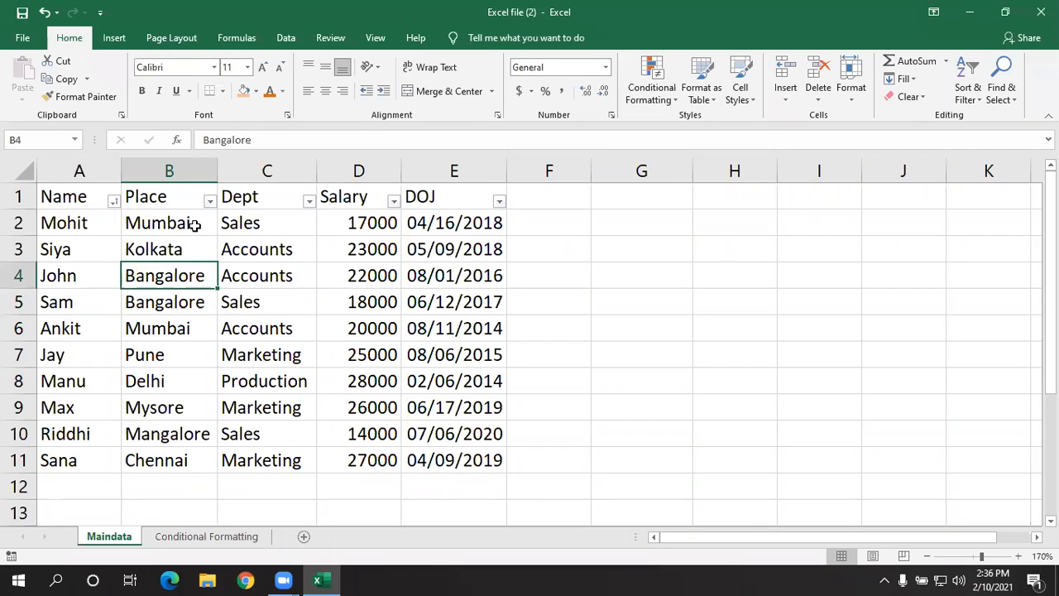
{"action": "left_click", "coordinate": [196, 226]}
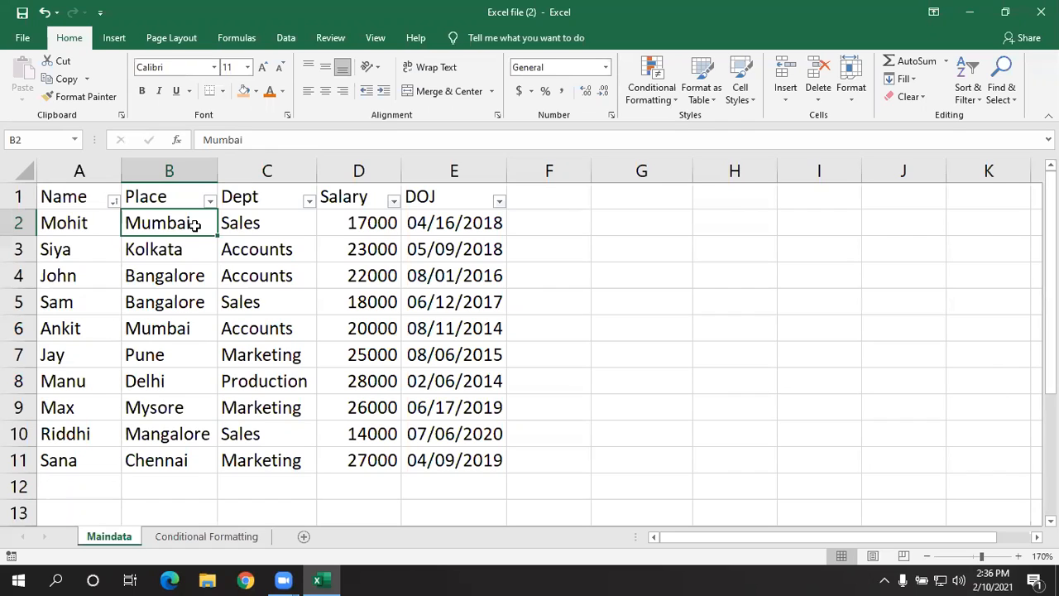
- Filter the Place column to show only Bangalore and Mangalore, and clear that filter
{"action": "left_click", "coordinate": [210, 201]}
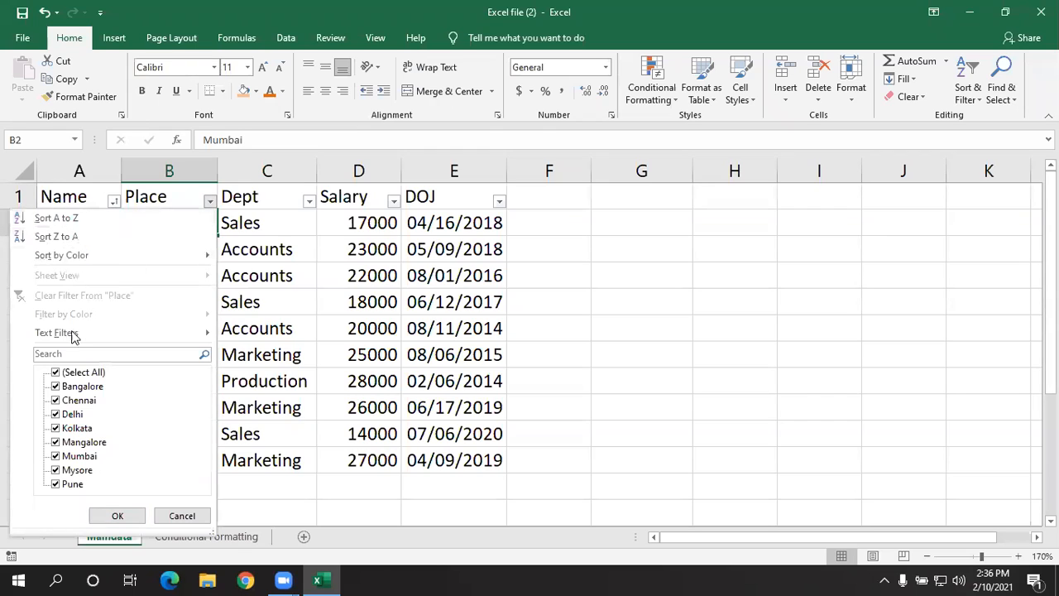
{"action": "left_click", "coordinate": [56, 373]}
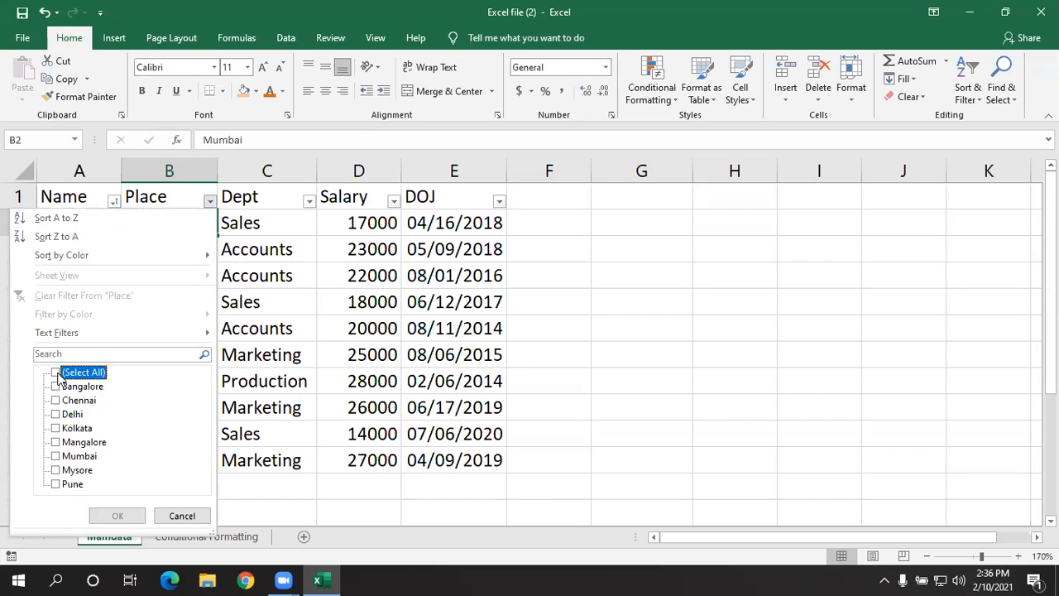
{"action": "left_click", "coordinate": [55, 386]}
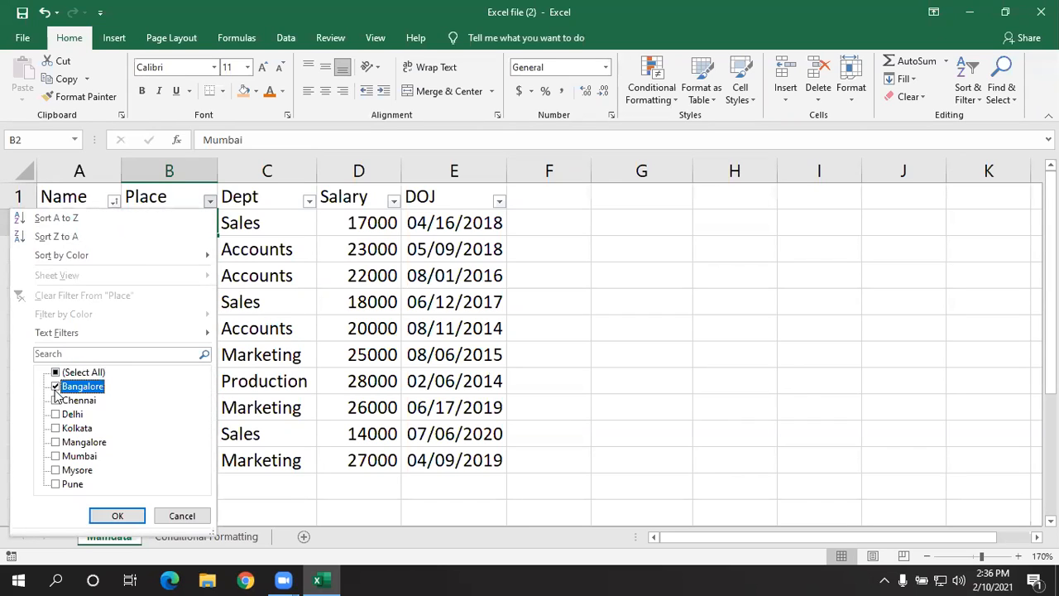
{"action": "left_click", "coordinate": [56, 443]}
{"action": "left_click", "coordinate": [122, 512]}
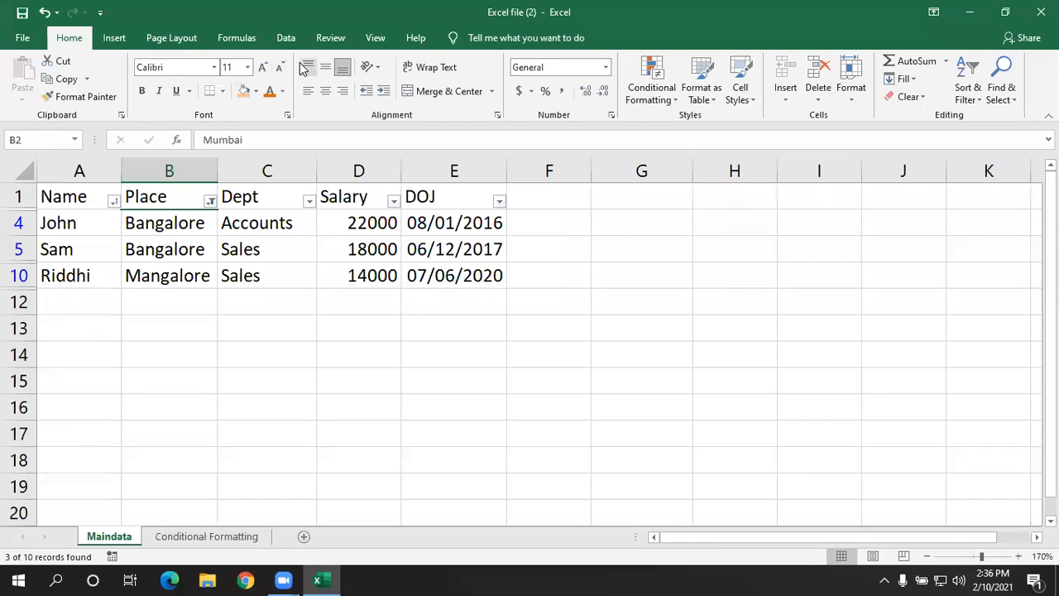
{"action": "left_click", "coordinate": [211, 202]}
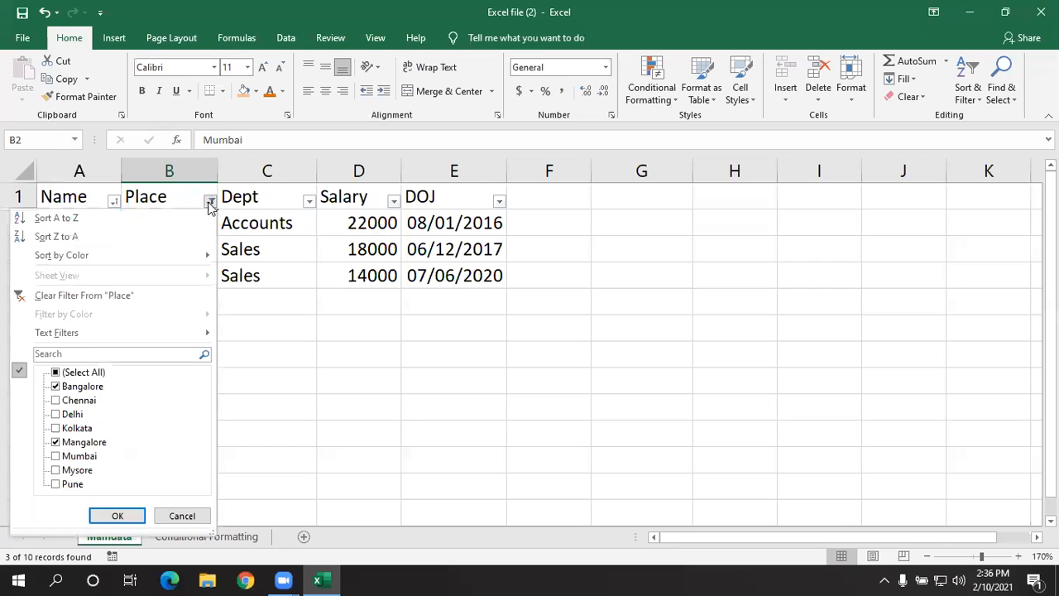
{"action": "left_click", "coordinate": [169, 298]}
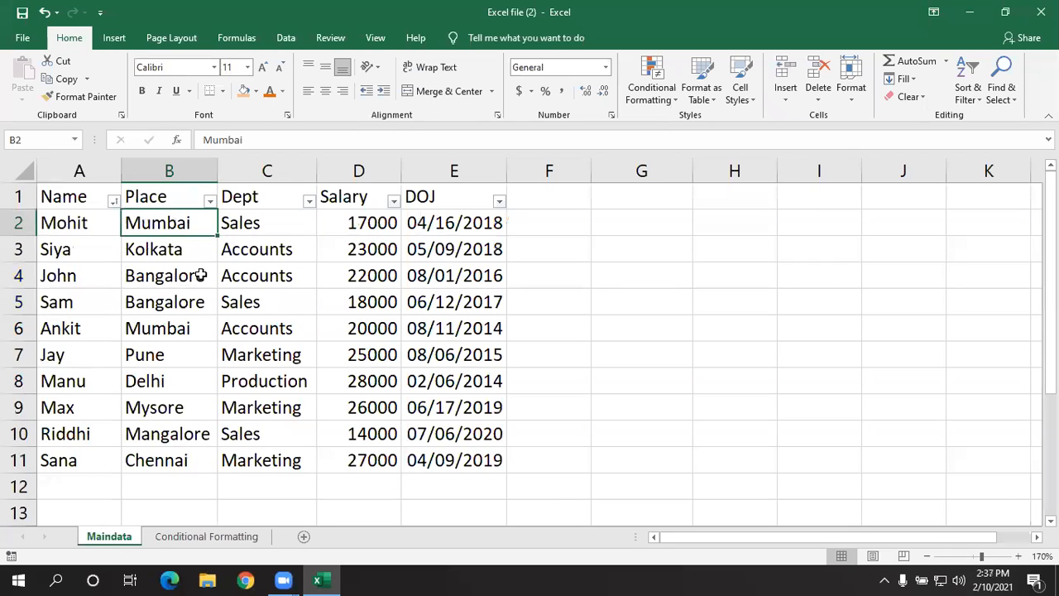
- Sort the table by the Place column from A to Z
{"action": "left_click", "coordinate": [198, 276]}
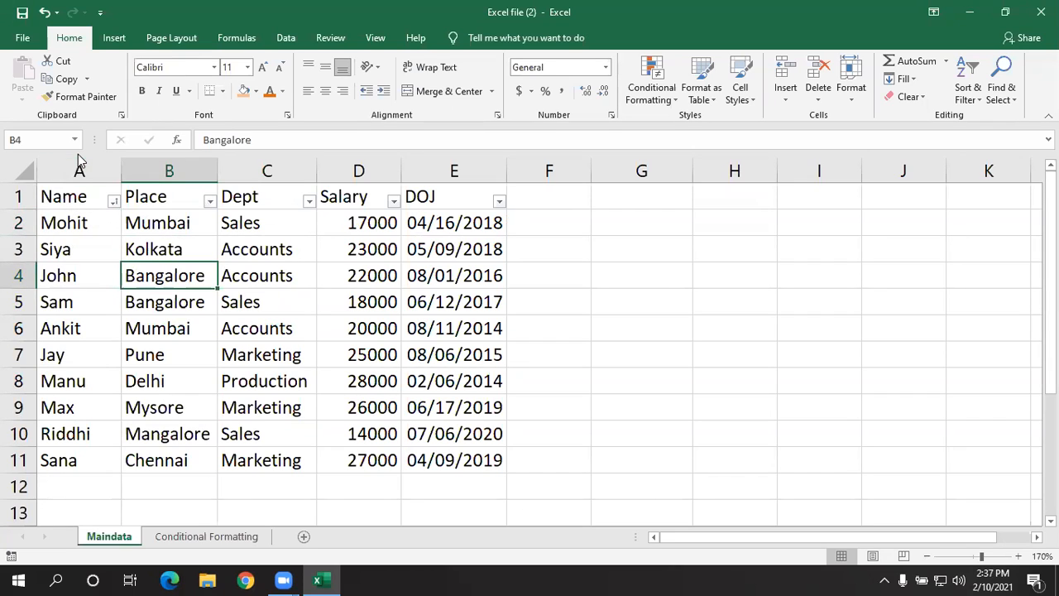
{"action": "left_click", "coordinate": [147, 241]}
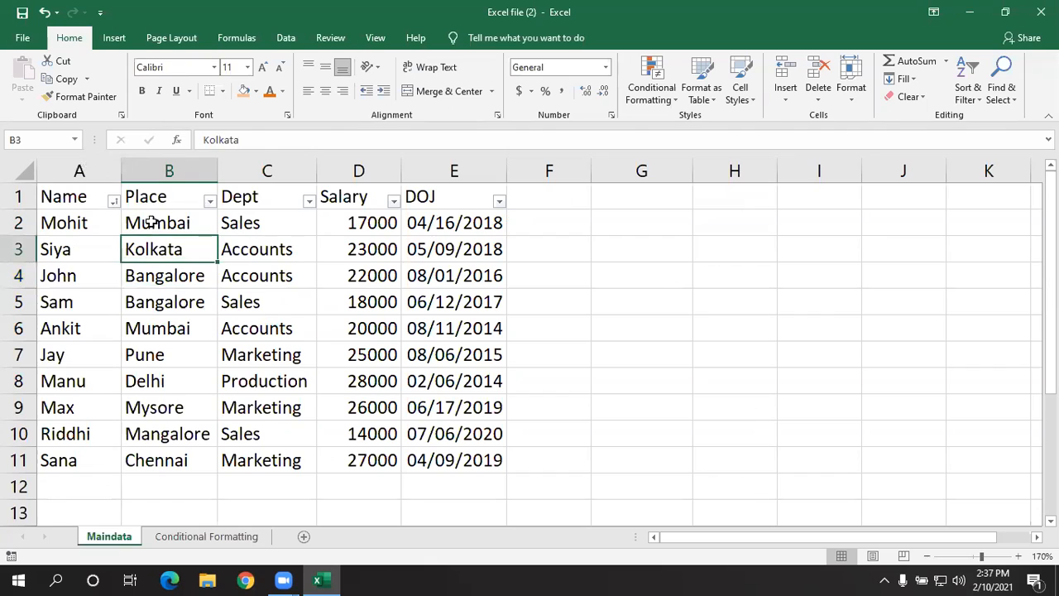
{"action": "left_click", "coordinate": [166, 191]}
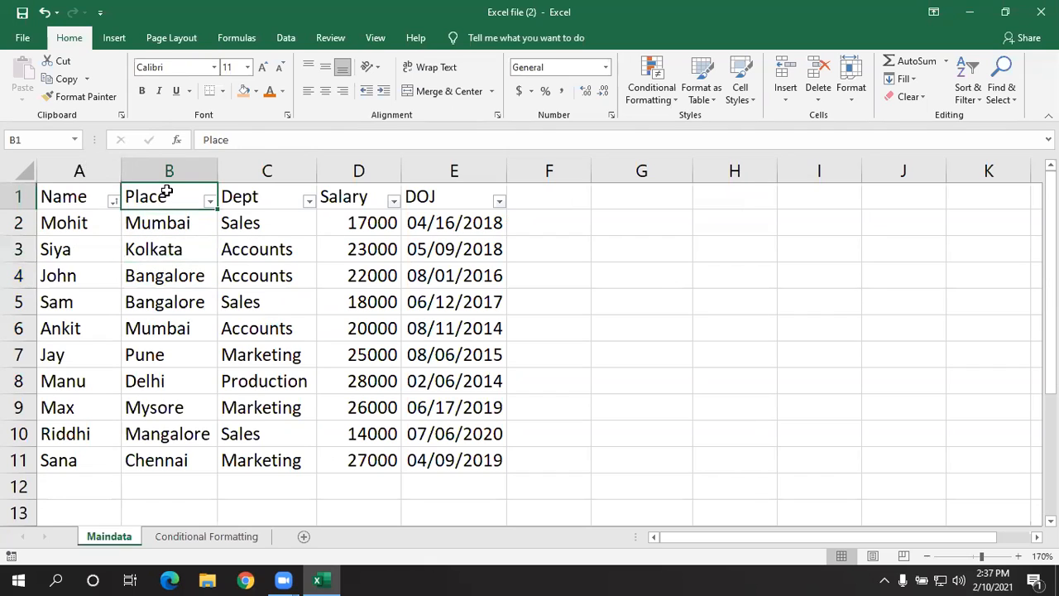
{"action": "left_click", "coordinate": [210, 207]}
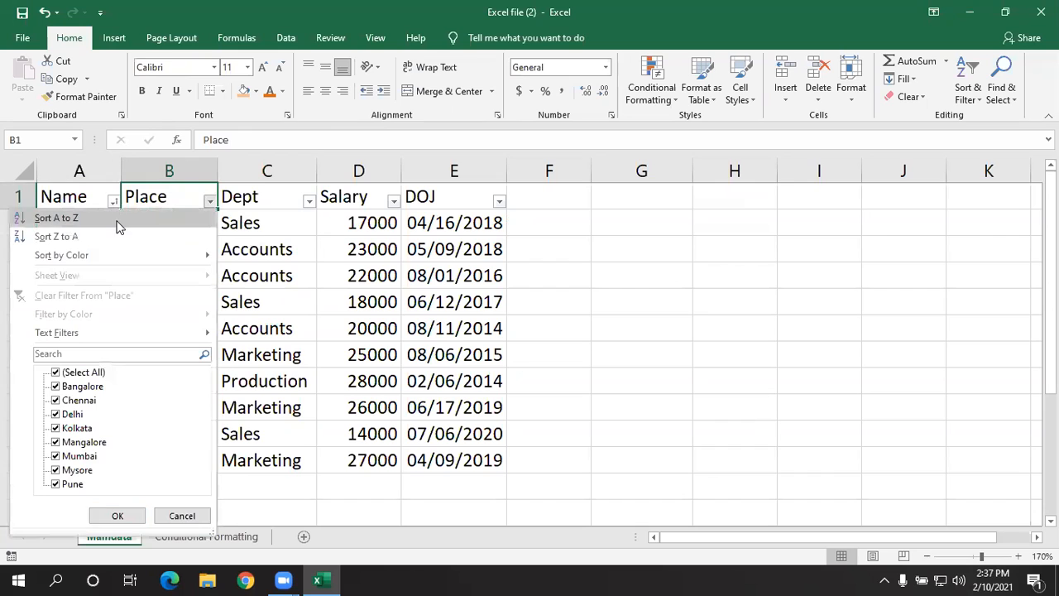
{"action": "left_click", "coordinate": [57, 218]}
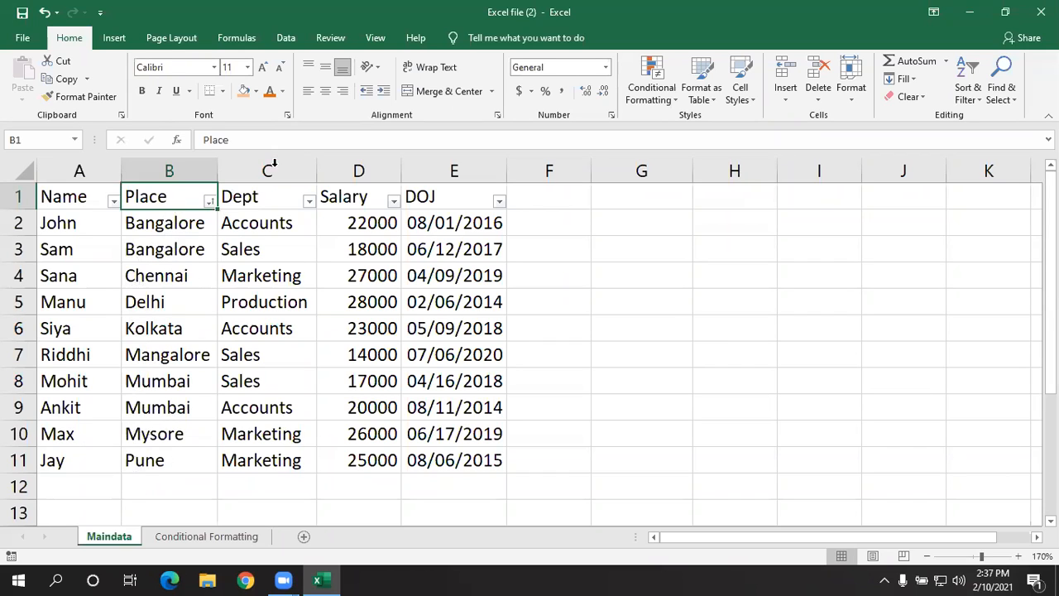
{"action": "left_click", "coordinate": [90, 201]}
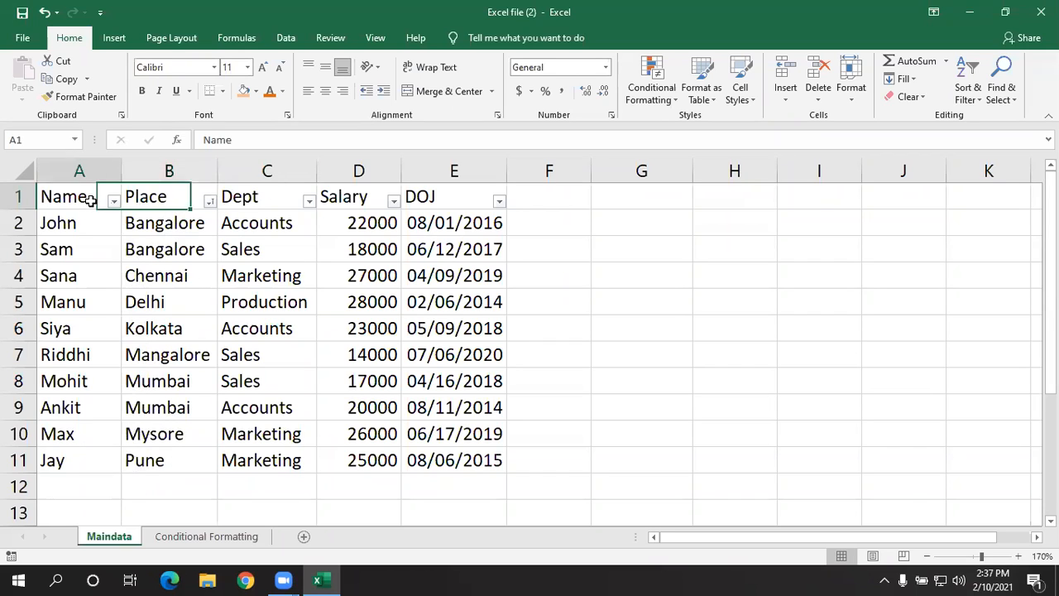
{"action": "left_click", "coordinate": [154, 201]}
{"action": "left_click", "coordinate": [237, 202]}
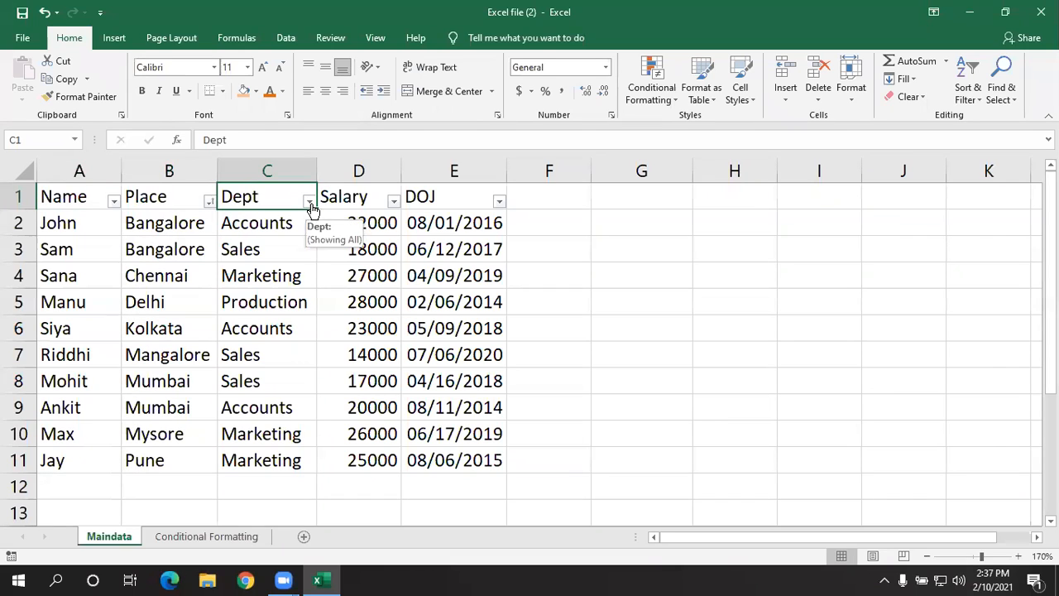
{"action": "left_click", "coordinate": [174, 194]}
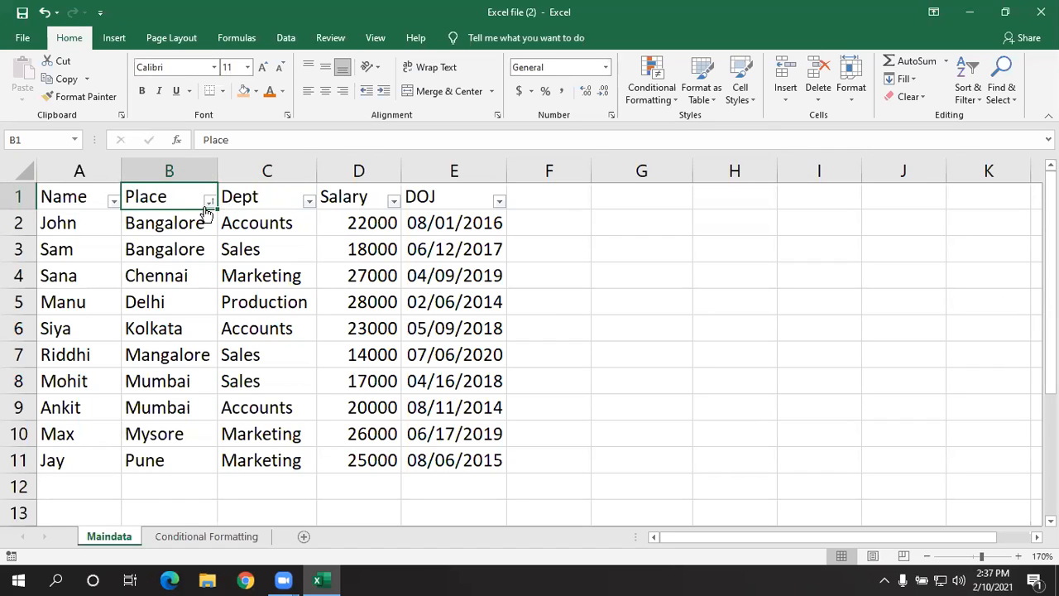
{"action": "left_click", "coordinate": [196, 247]}
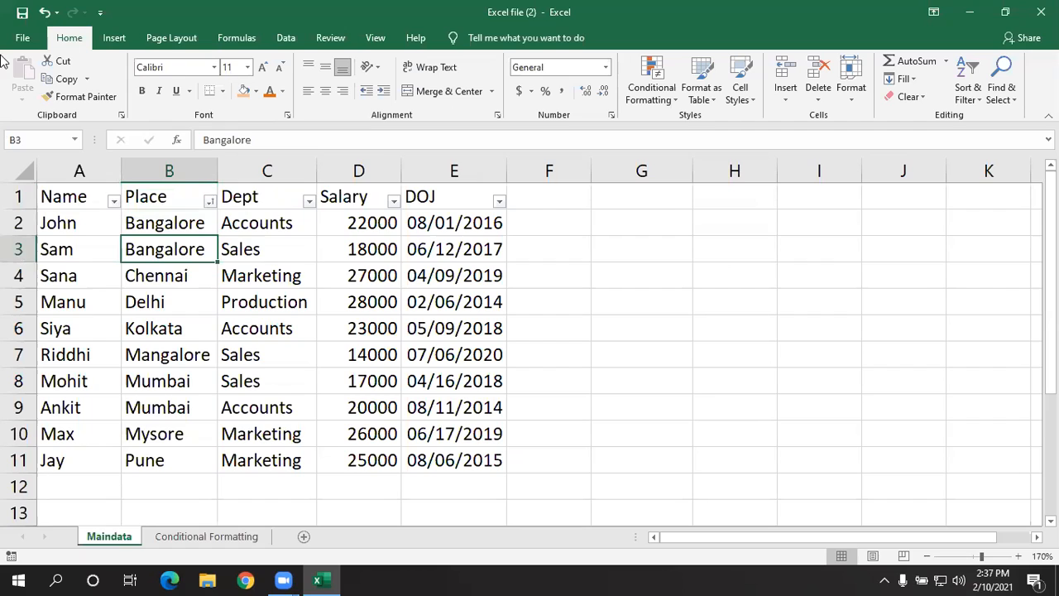
{"action": "left_click", "coordinate": [211, 202]}
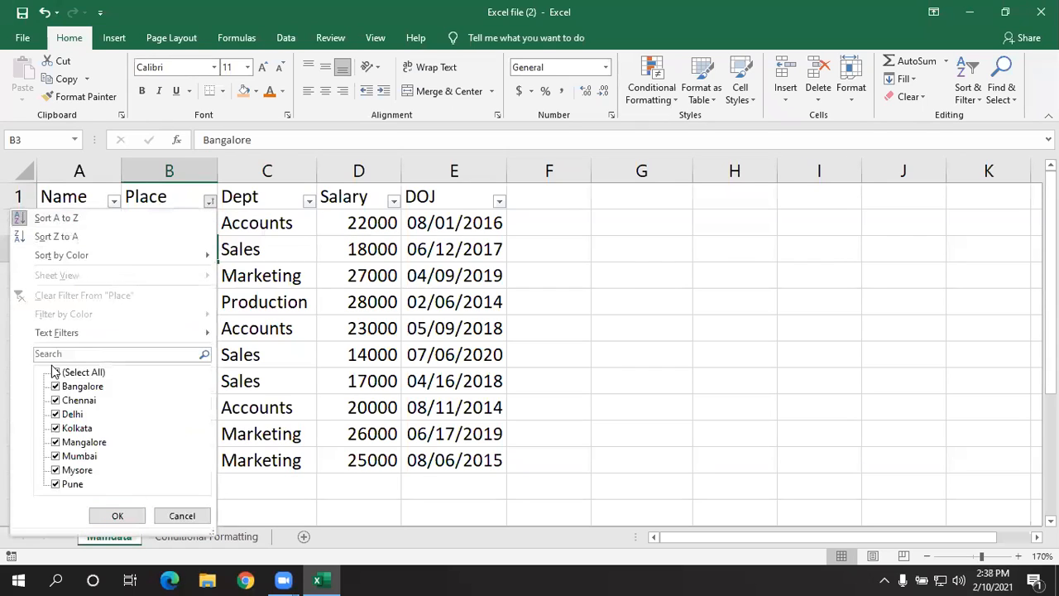
{"action": "left_click", "coordinate": [292, 353]}
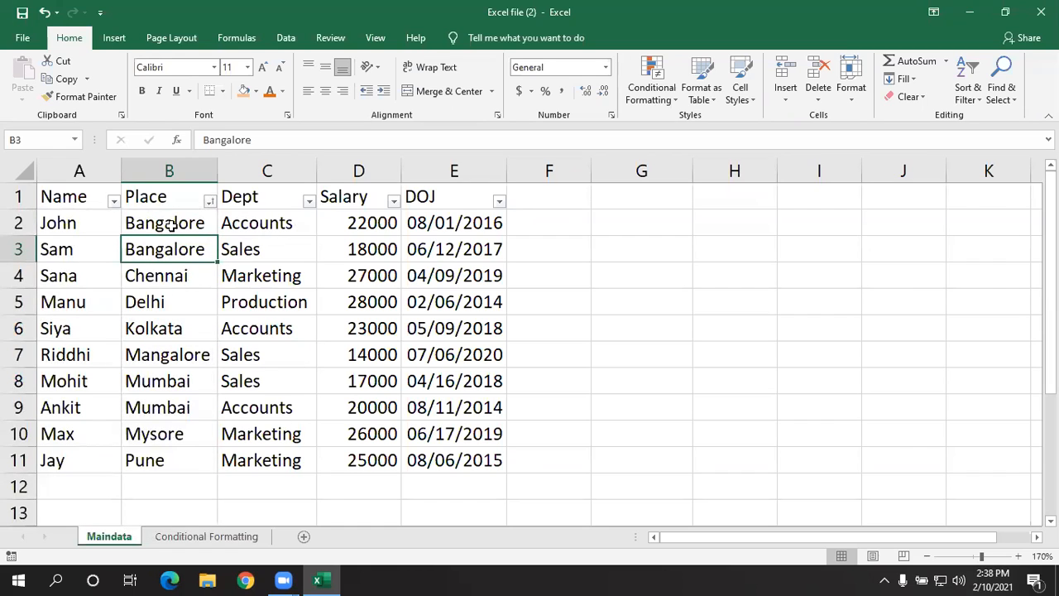
- Filter the Dept column by searching its filter list for "accounts", and clear that filter
{"action": "left_click", "coordinate": [281, 202]}
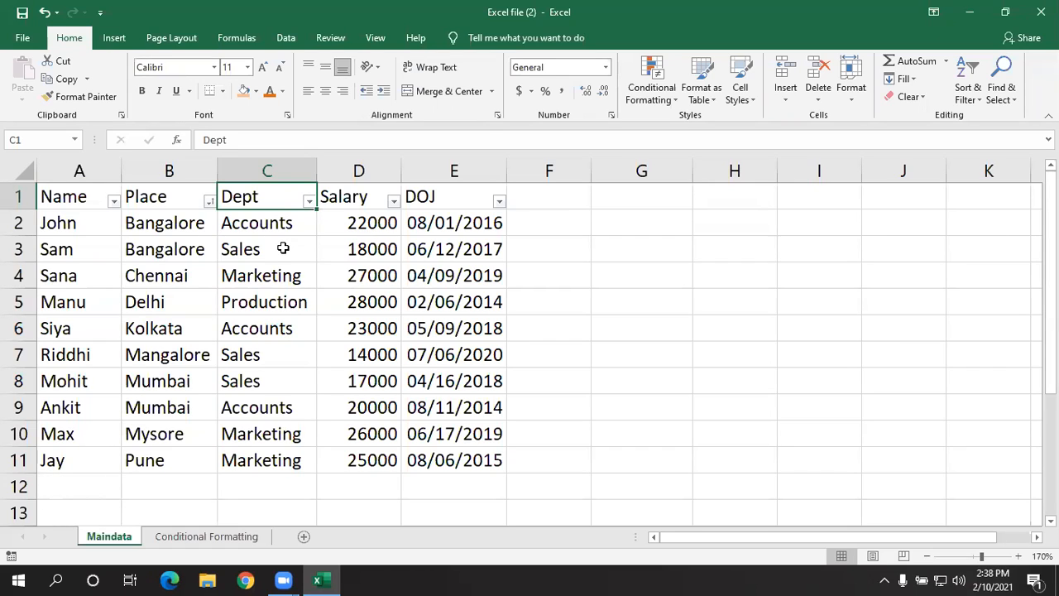
{"action": "left_click", "coordinate": [310, 203]}
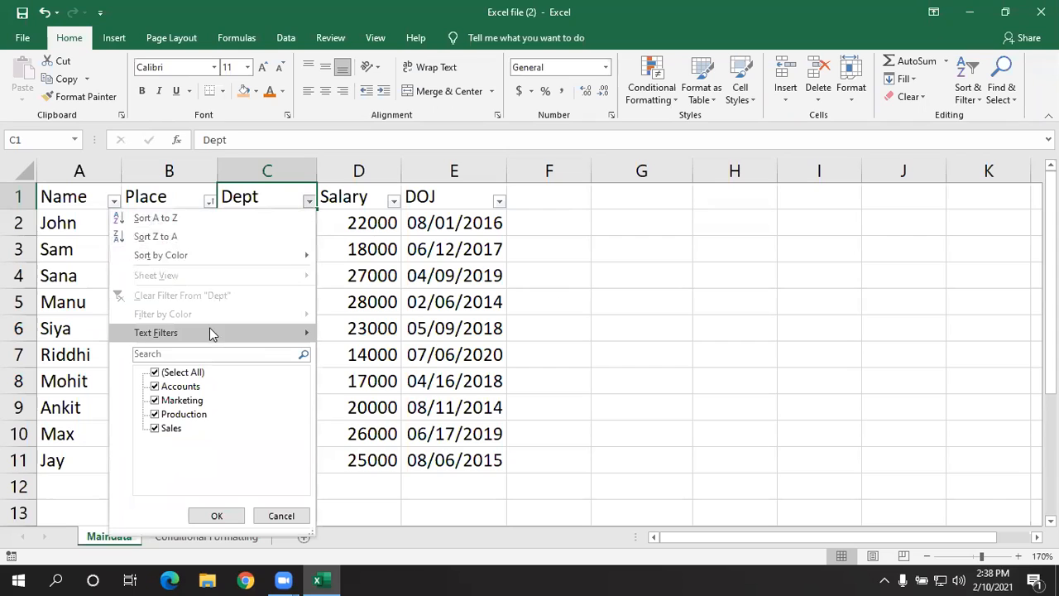
{"action": "left_click", "coordinate": [204, 353]}
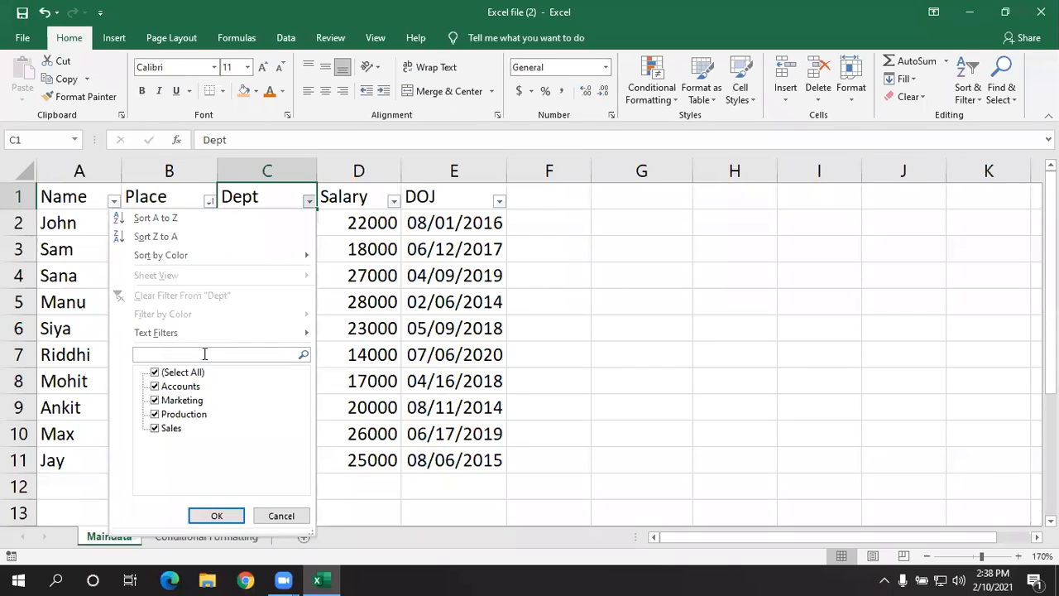
{"action": "type", "text": "ac"}
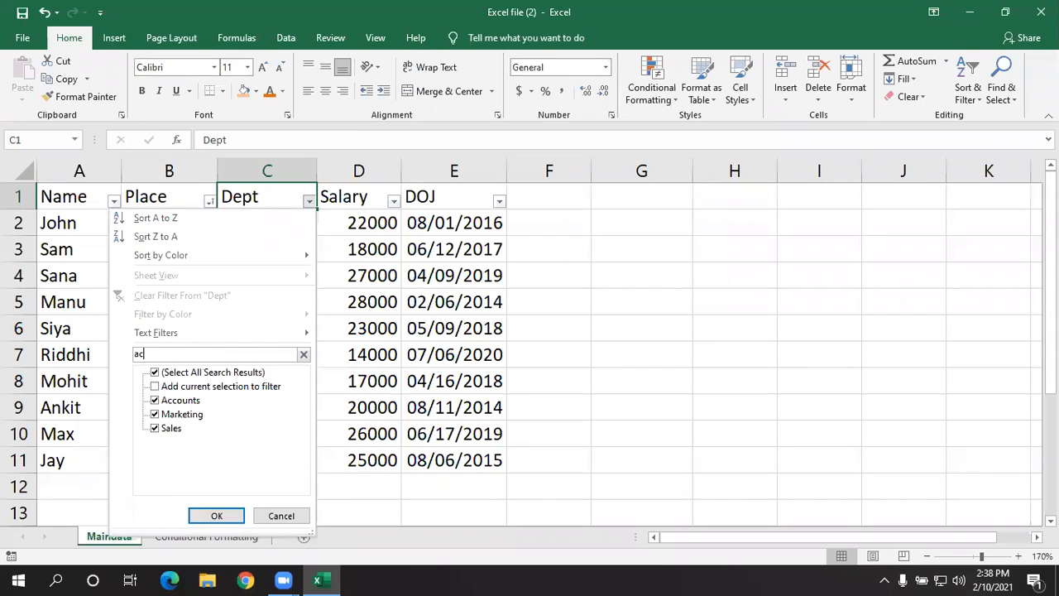
{"action": "type", "text": "counts"}
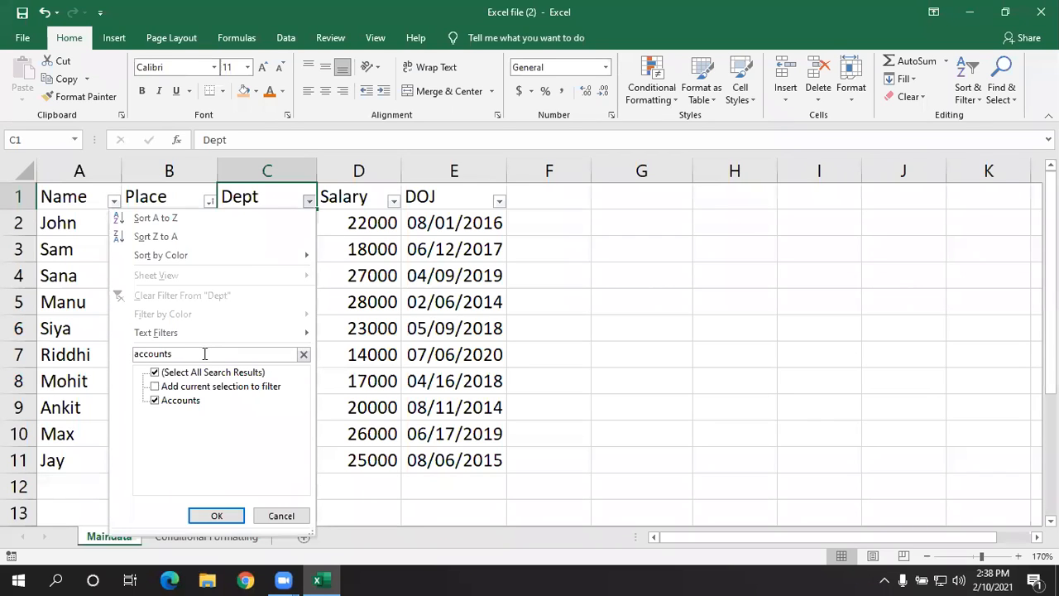
{"action": "left_click", "coordinate": [218, 514]}
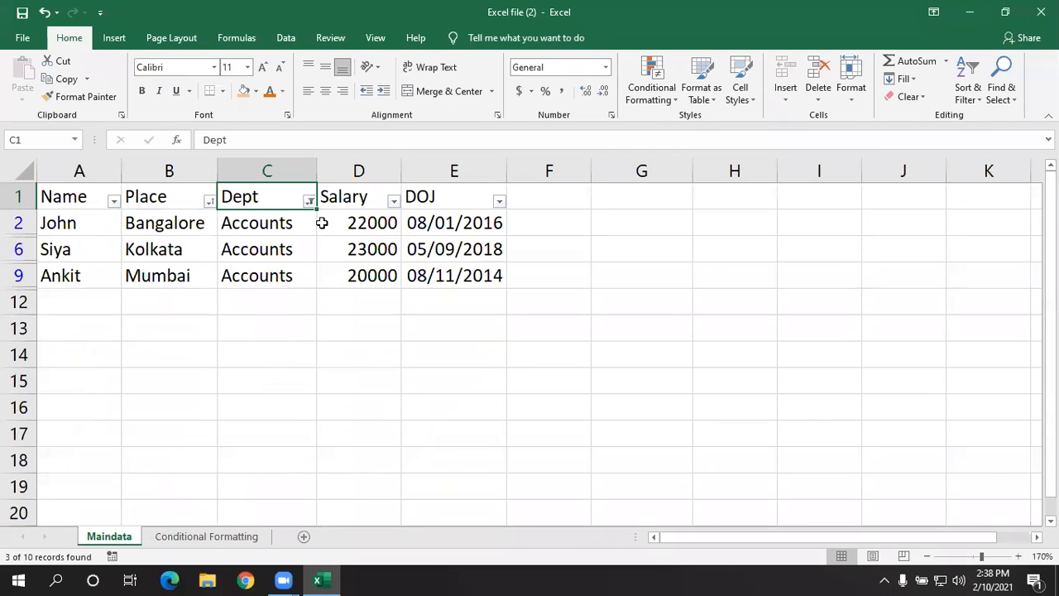
{"action": "left_click", "coordinate": [308, 202]}
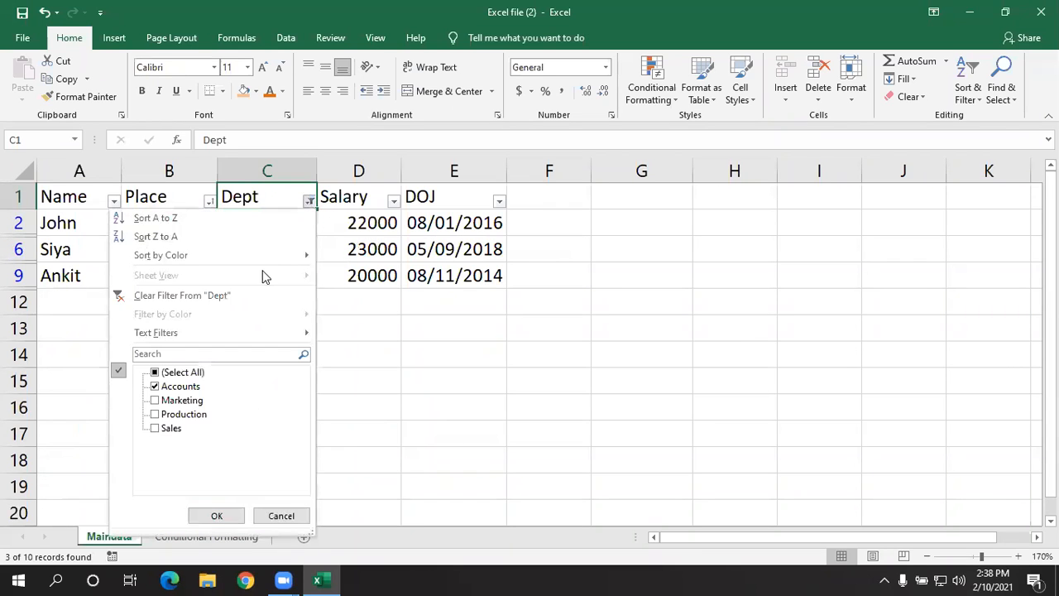
{"action": "left_click", "coordinate": [250, 295]}
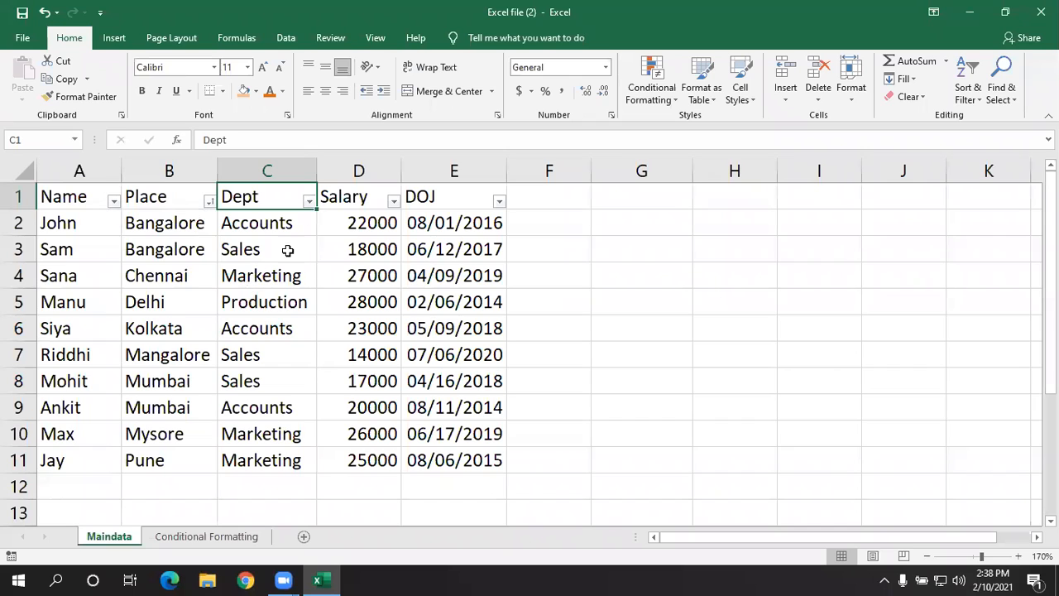
- Filter the Dept column by leaving only Accounts selected in its value list, and remove the filter again
{"action": "left_click", "coordinate": [309, 201]}
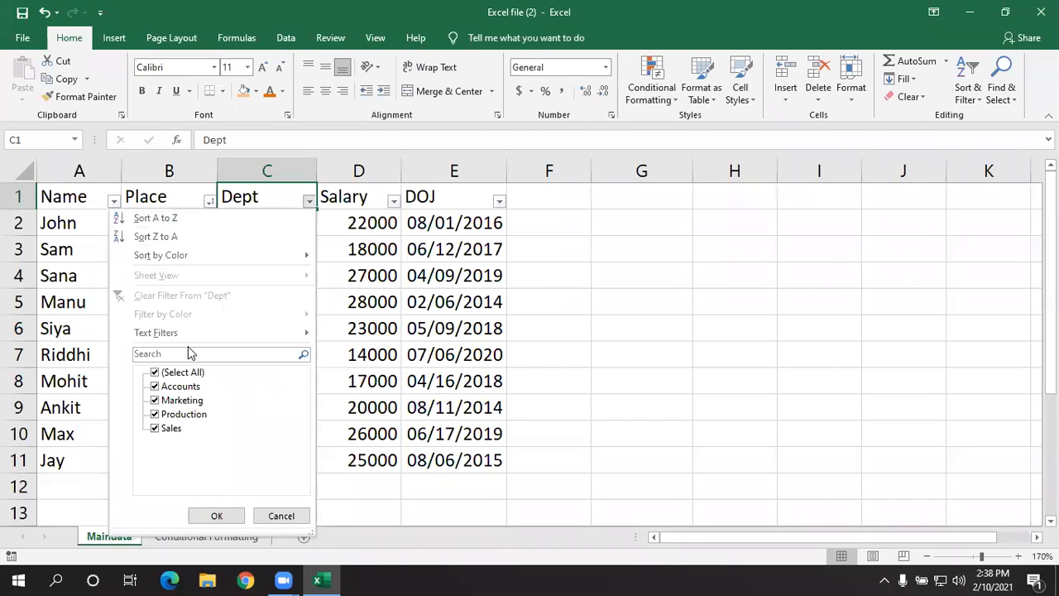
{"action": "left_click", "coordinate": [155, 373]}
{"action": "left_click", "coordinate": [155, 387]}
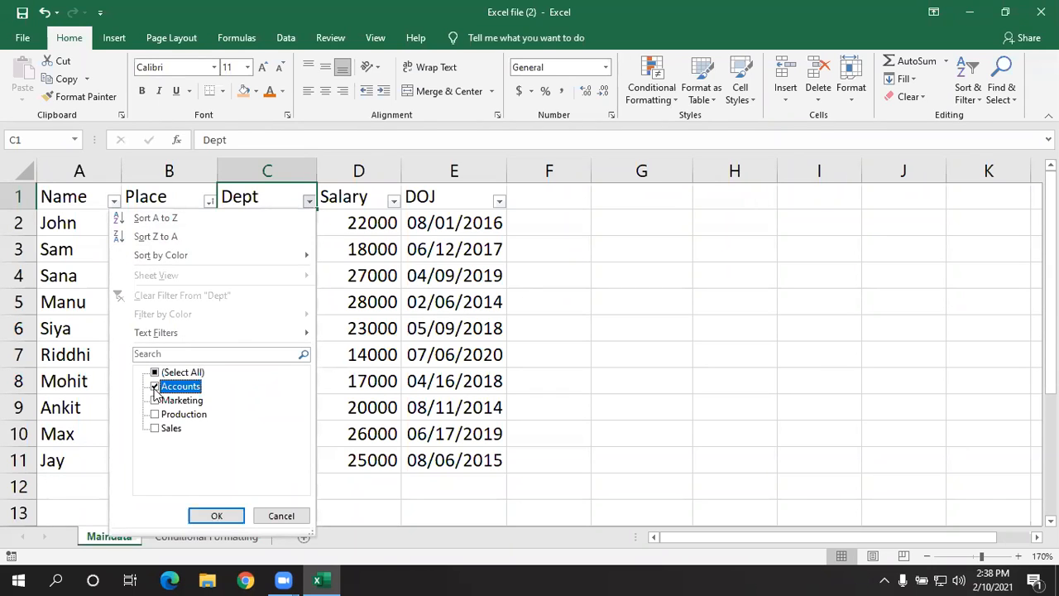
{"action": "left_click", "coordinate": [216, 515]}
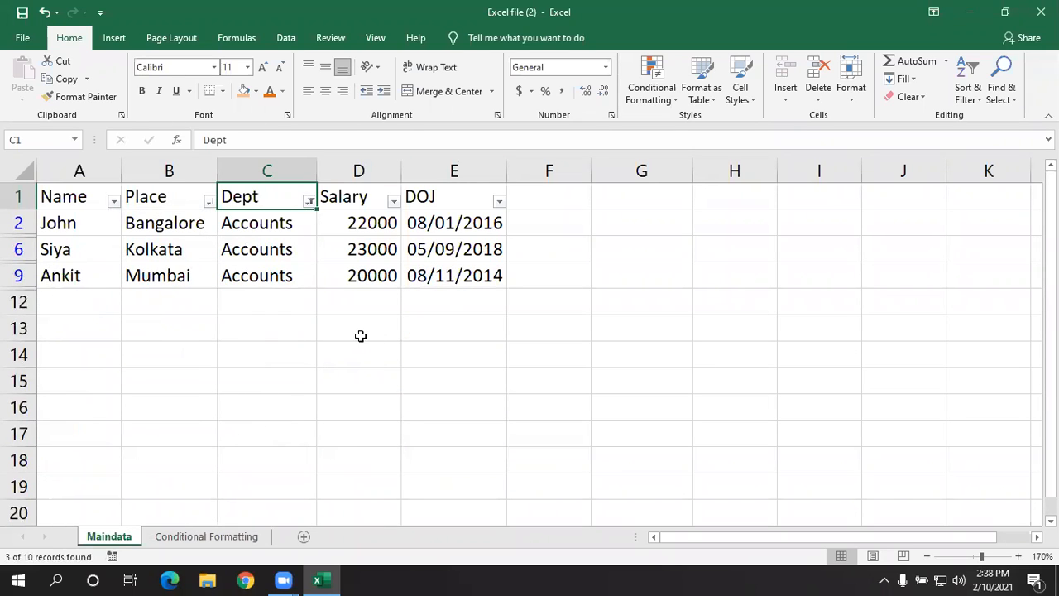
{"action": "left_click", "coordinate": [308, 201]}
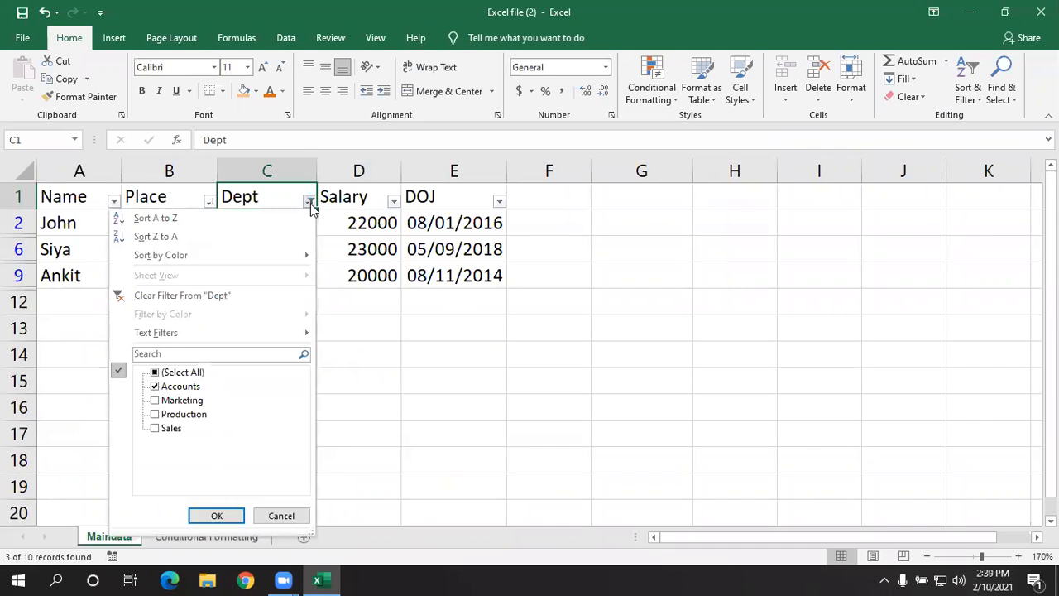
{"action": "left_click", "coordinate": [225, 295]}
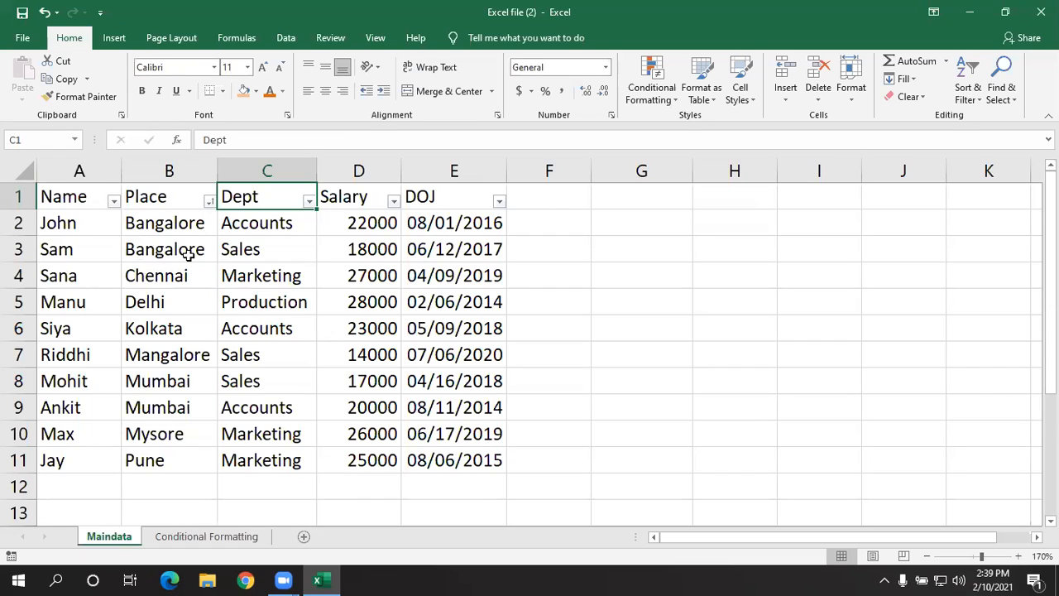
{"action": "left_click", "coordinate": [209, 201]}
{"action": "mouse_move", "coordinate": [161, 333]}
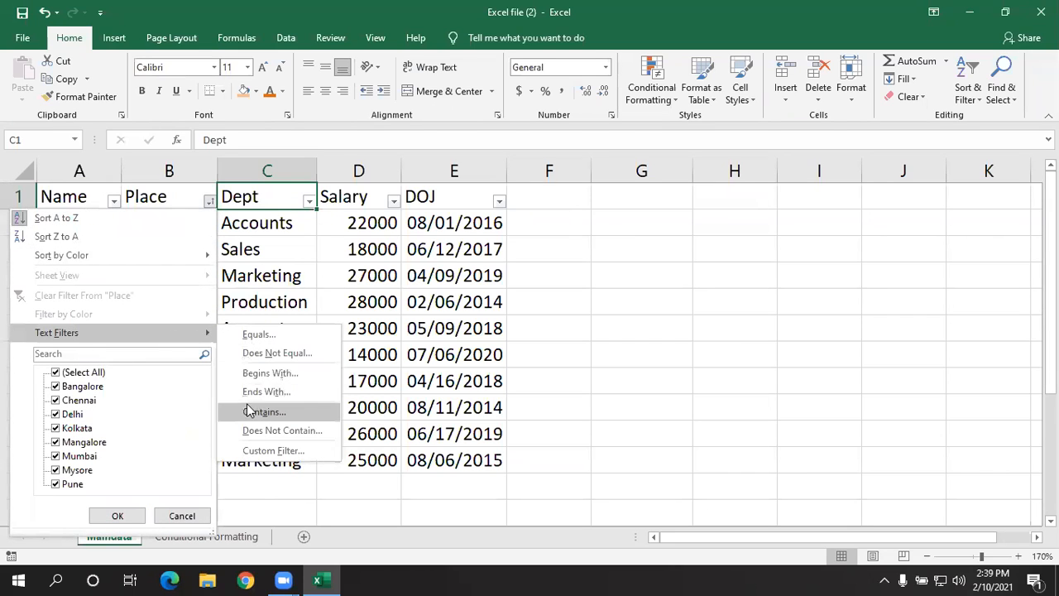
{"action": "left_click", "coordinate": [417, 335]}
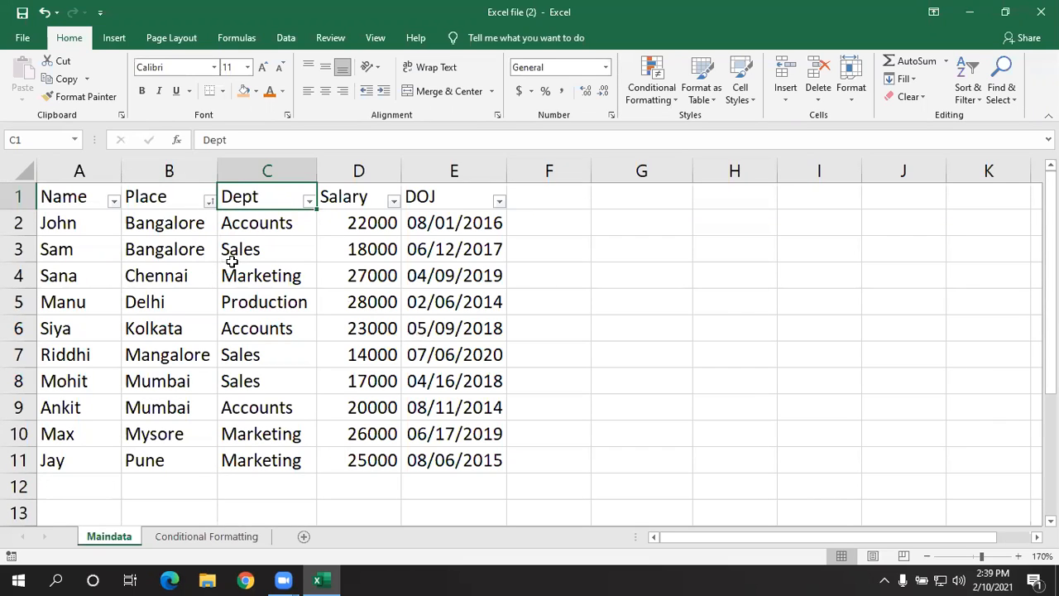
- Sort the table by the Salary column from largest to smallest, and re-sort it from smallest to largest
{"action": "left_click", "coordinate": [364, 198]}
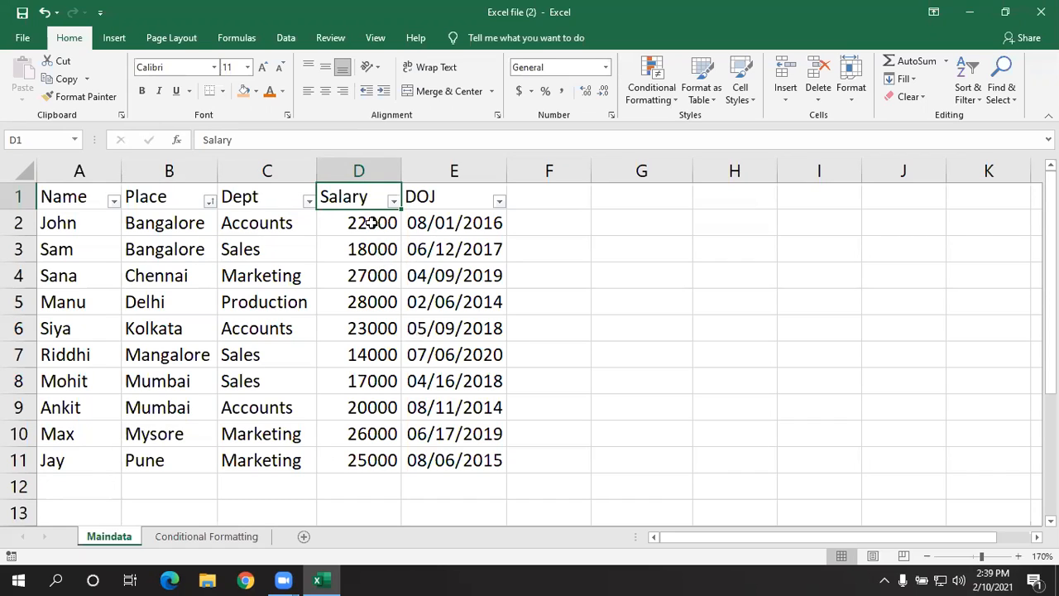
{"action": "left_click", "coordinate": [372, 223]}
{"action": "left_click", "coordinate": [394, 201]}
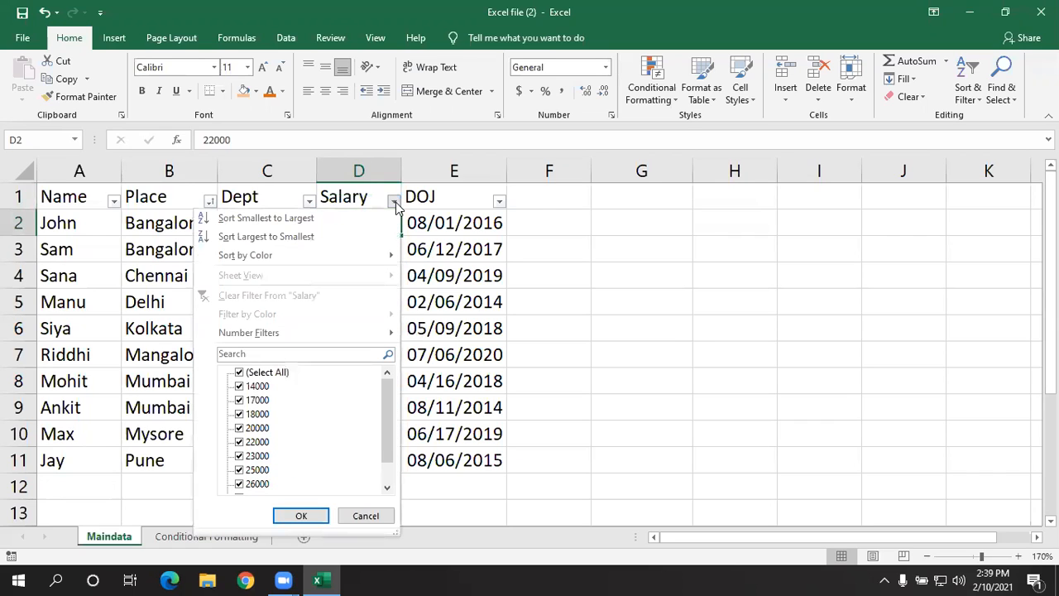
{"action": "left_click", "coordinate": [532, 271]}
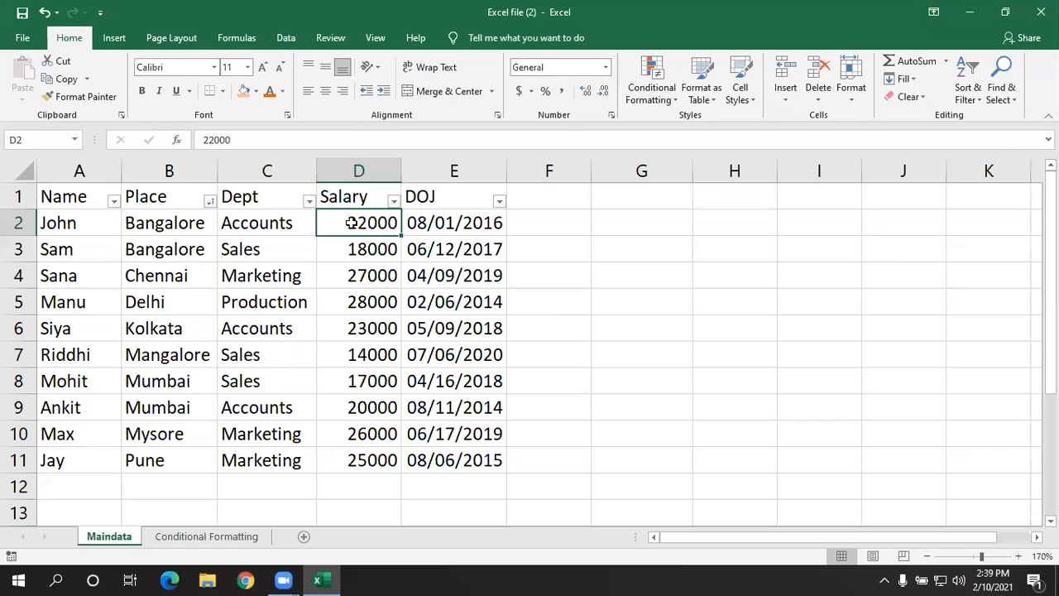
{"action": "left_click", "coordinate": [393, 201]}
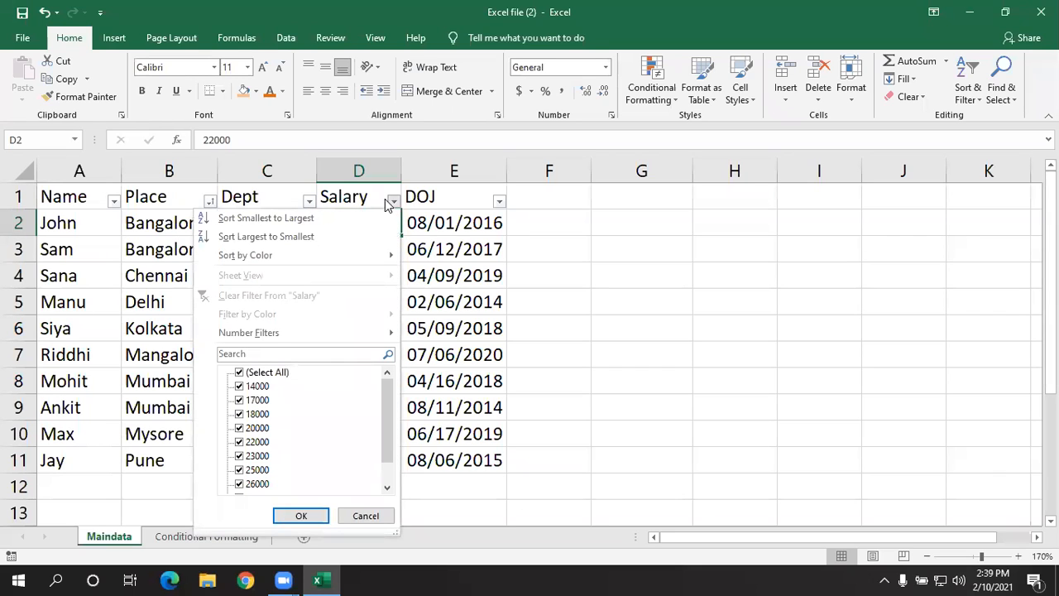
{"action": "left_click", "coordinate": [353, 237]}
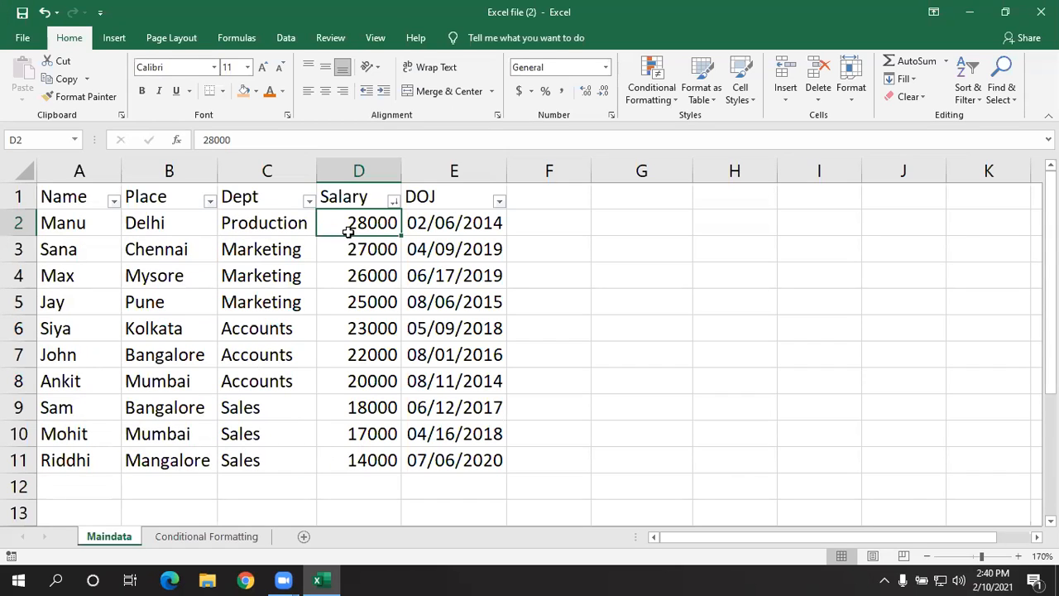
{"action": "left_click", "coordinate": [392, 201]}
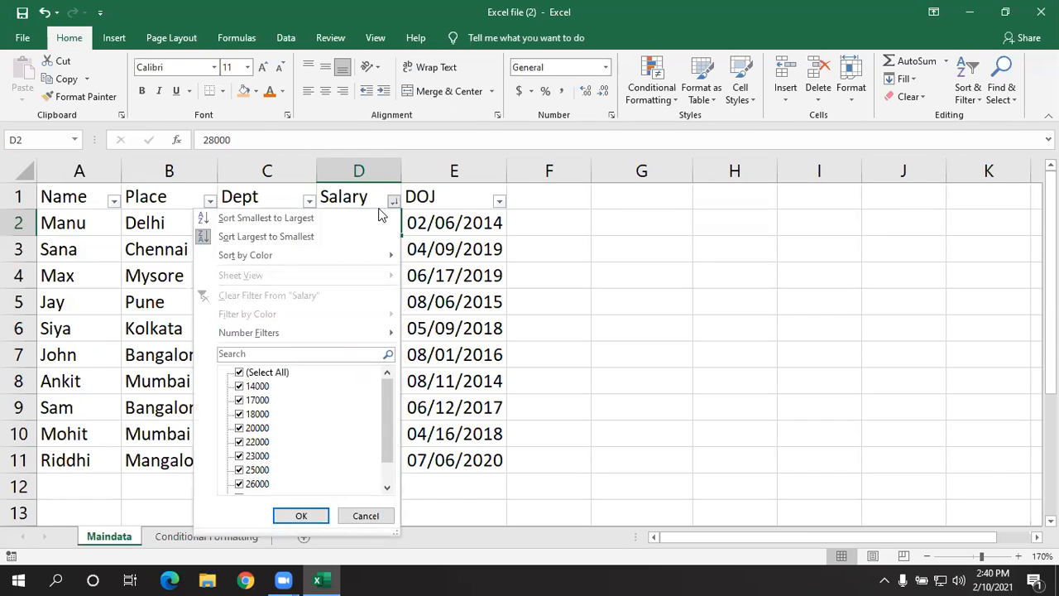
{"action": "left_click", "coordinate": [354, 217]}
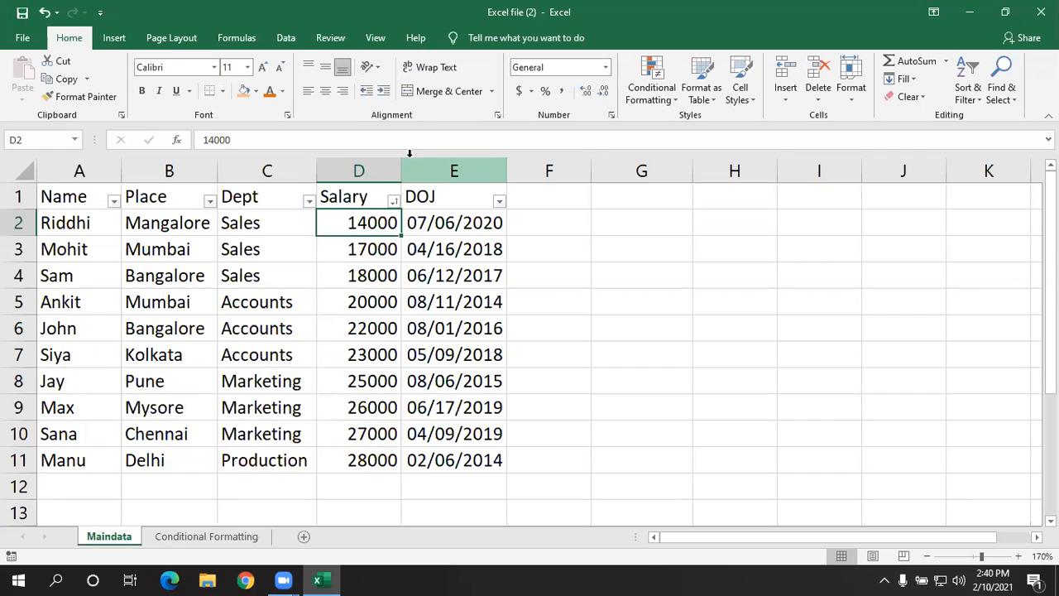
- Start a Between number filter on the Salary column with the first condition set to "is greater than" 20000
{"action": "left_click", "coordinate": [395, 201]}
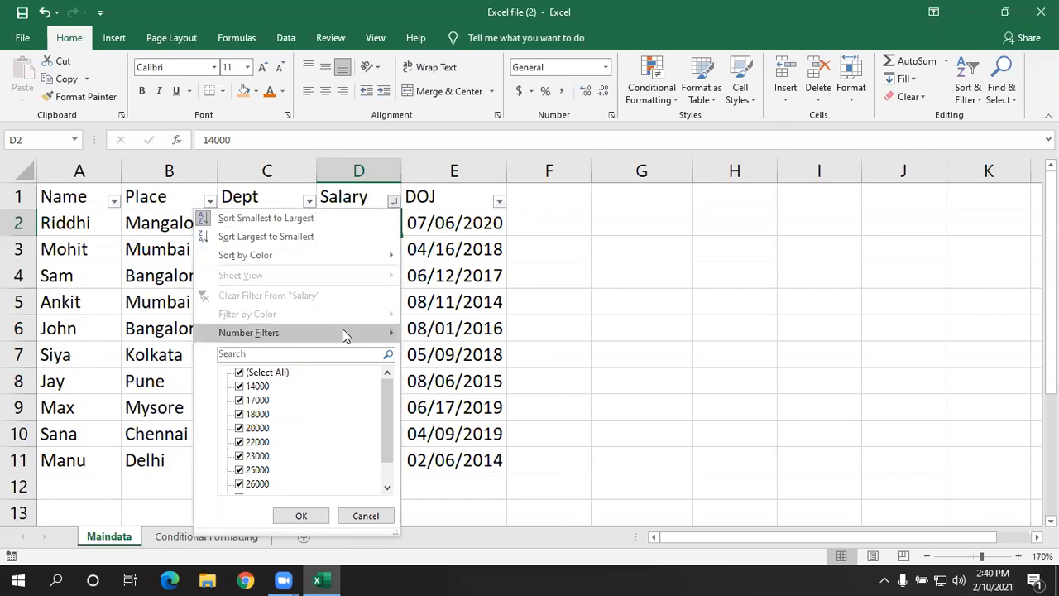
{"action": "mouse_move", "coordinate": [351, 331]}
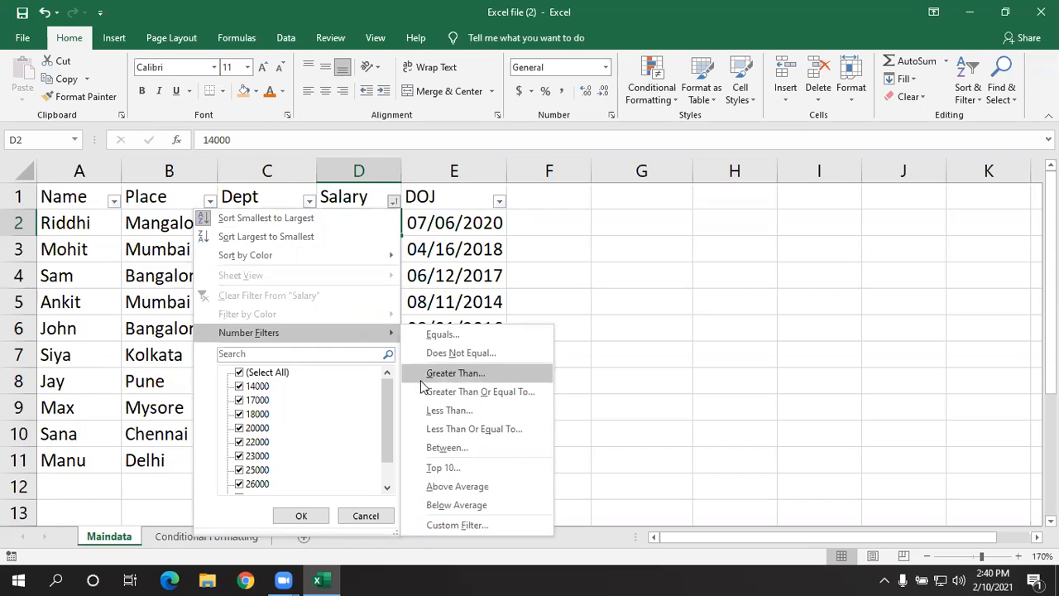
{"action": "left_click", "coordinate": [446, 447]}
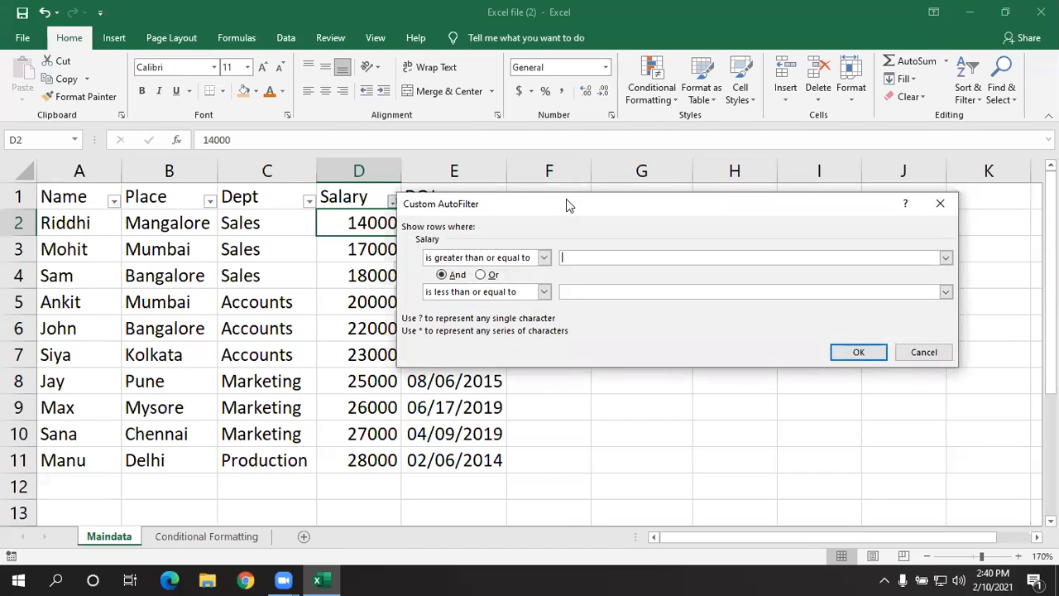
{"action": "left_click_drag", "start_coordinate": [566, 199], "coordinate": [347, 214]}
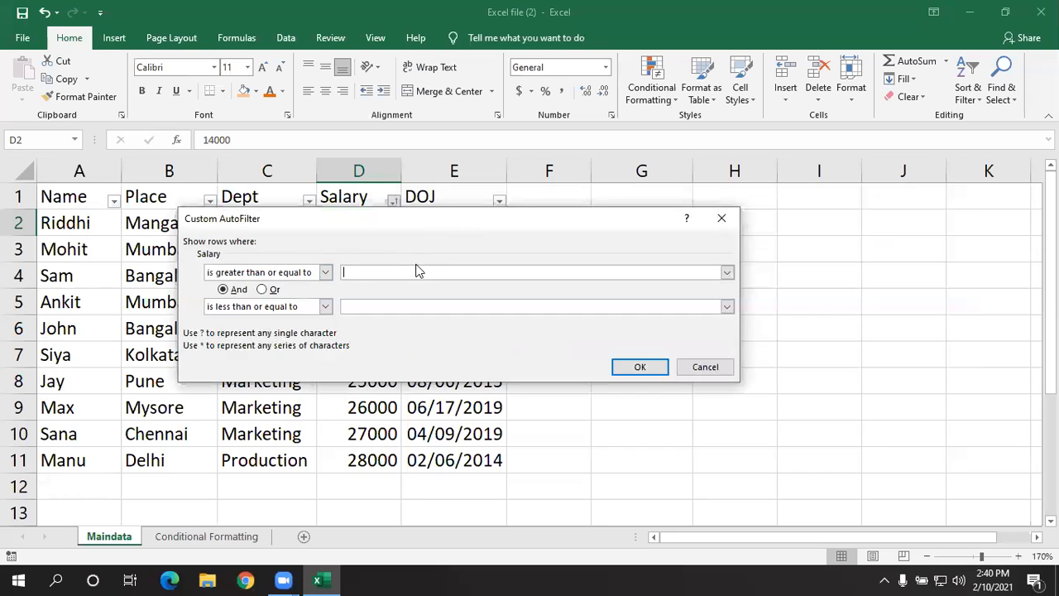
{"action": "left_click", "coordinate": [326, 274]}
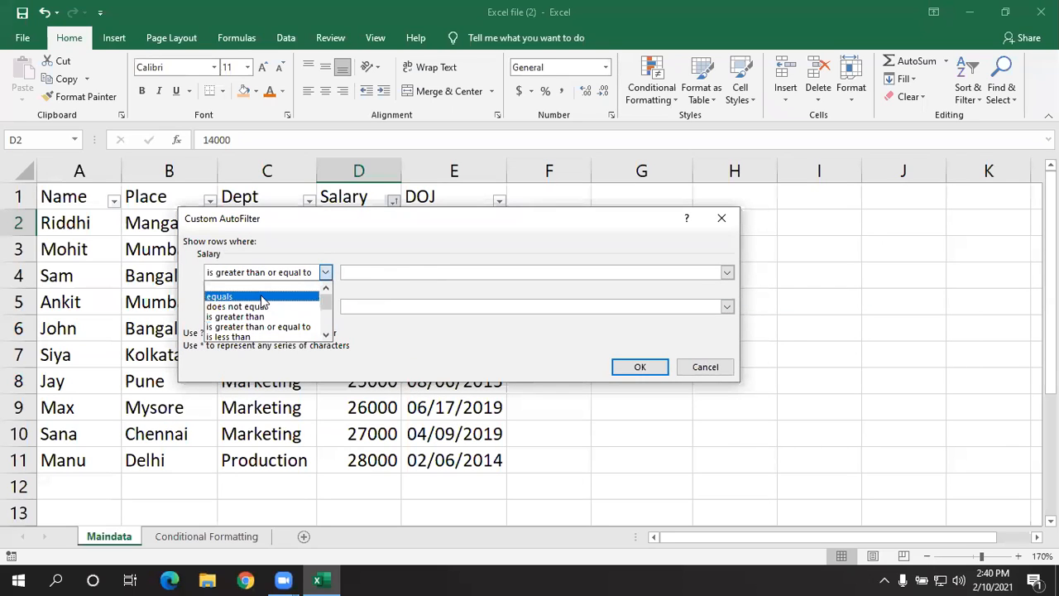
{"action": "left_click", "coordinate": [258, 317]}
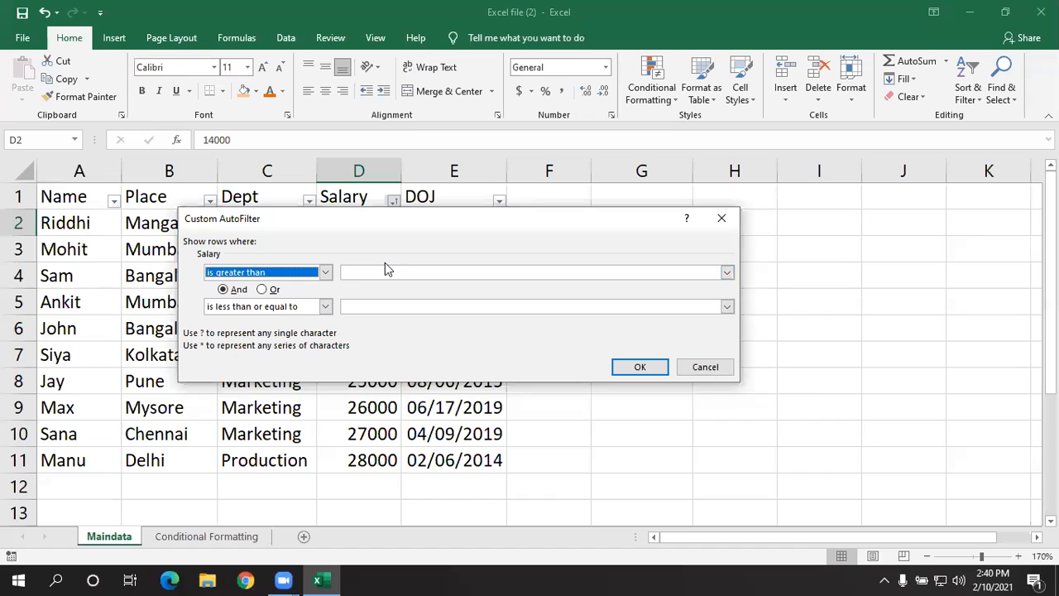
{"action": "left_click", "coordinate": [374, 270]}
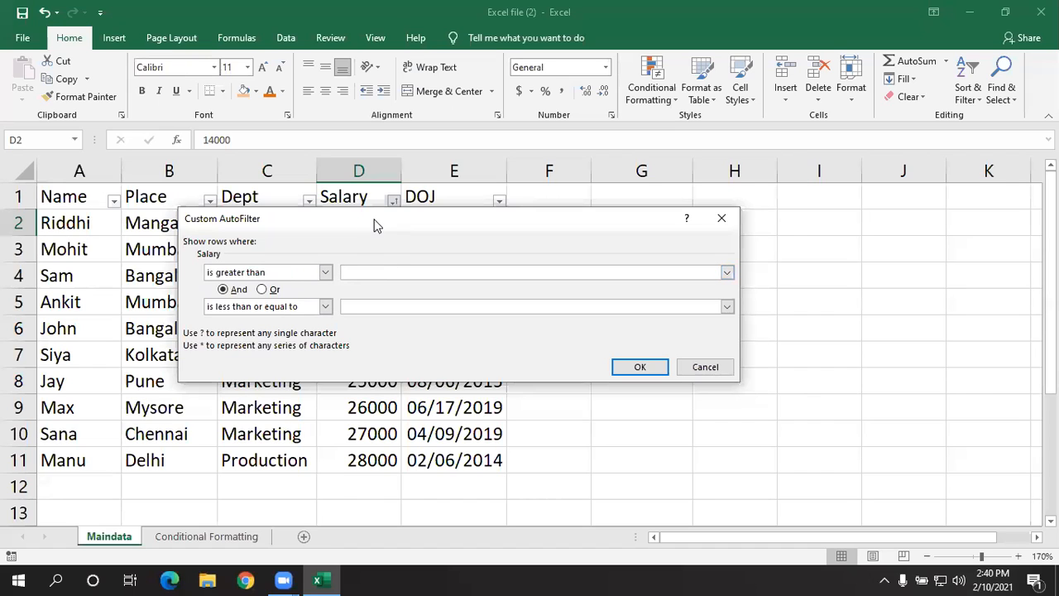
{"action": "left_click_drag", "start_coordinate": [374, 225], "coordinate": [421, 201]}
{"action": "type", "text": "20000"}
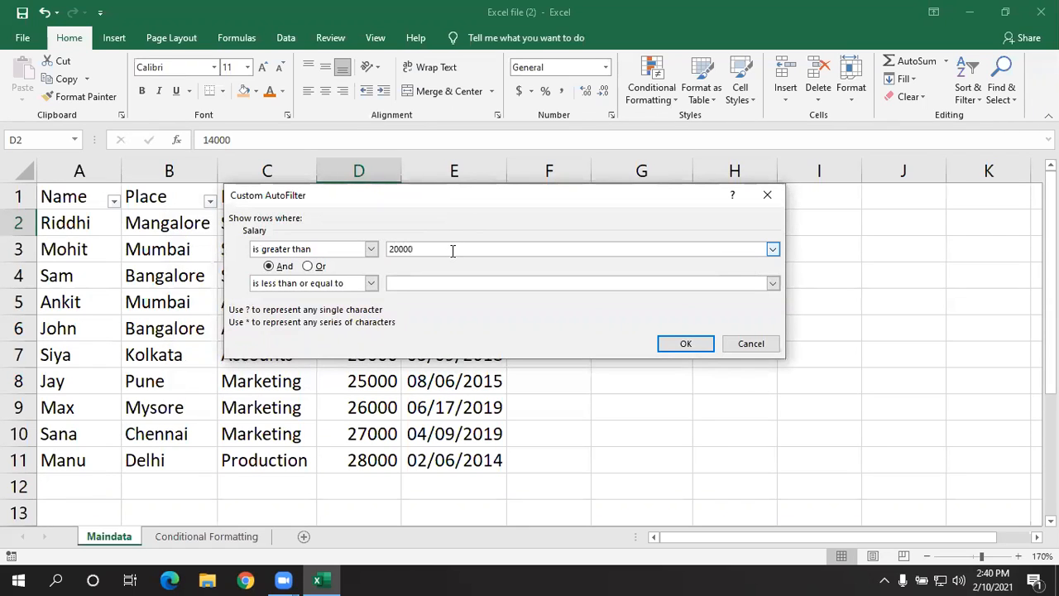
- Set the second Salary condition to "is less than or equal to" 26000 and apply the custom filter
{"action": "left_click", "coordinate": [422, 285]}
{"action": "left_click_drag", "start_coordinate": [372, 195], "coordinate": [502, 204]}
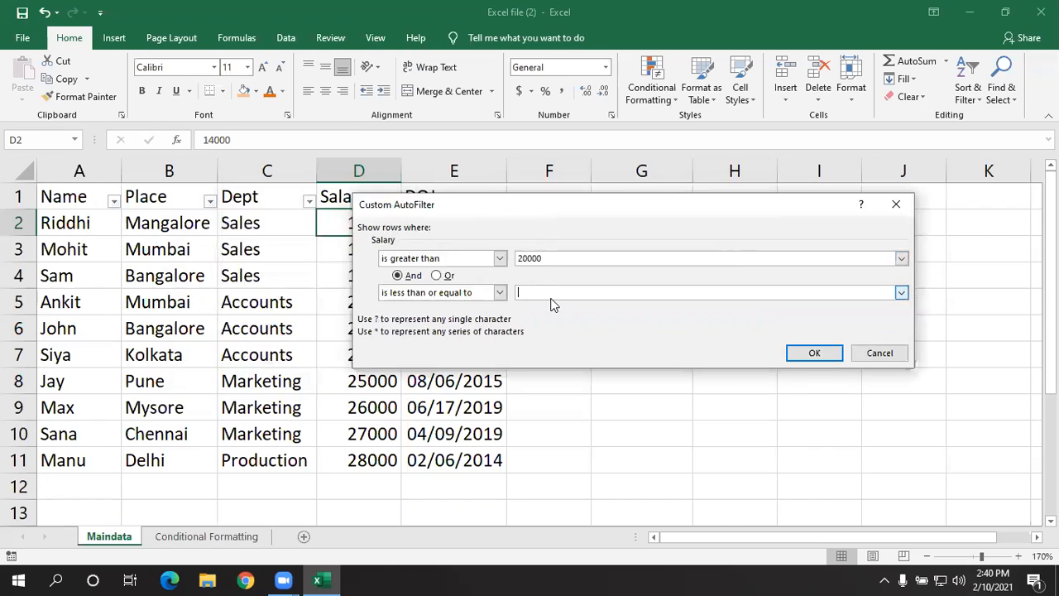
{"action": "type", "text": "26000"}
{"action": "left_click", "coordinate": [804, 354]}
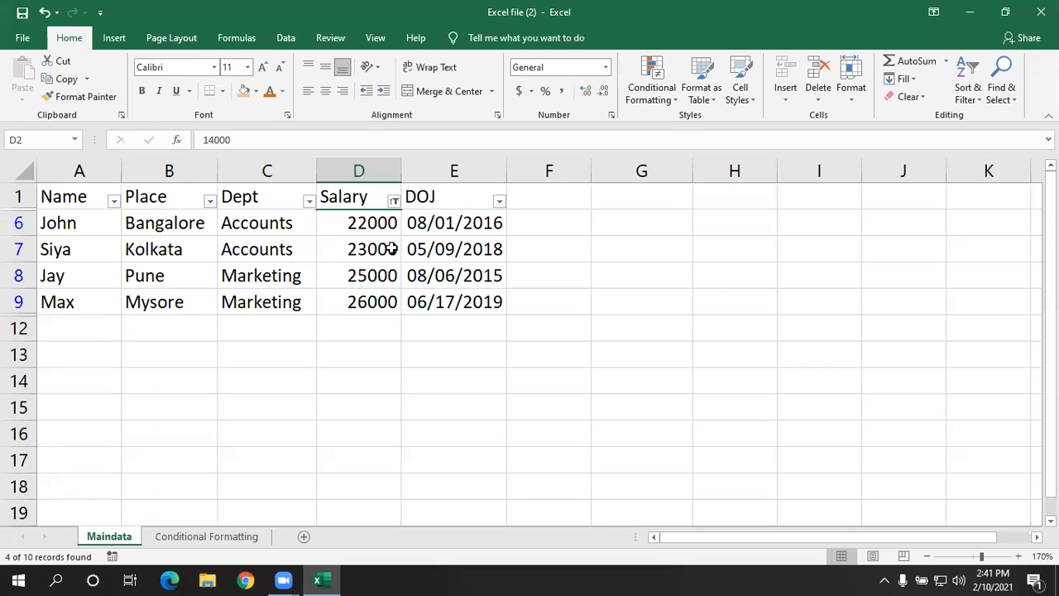
- Clear the custom number filter from the Salary column and select the salary values in D2:D11
{"action": "left_click", "coordinate": [394, 202]}
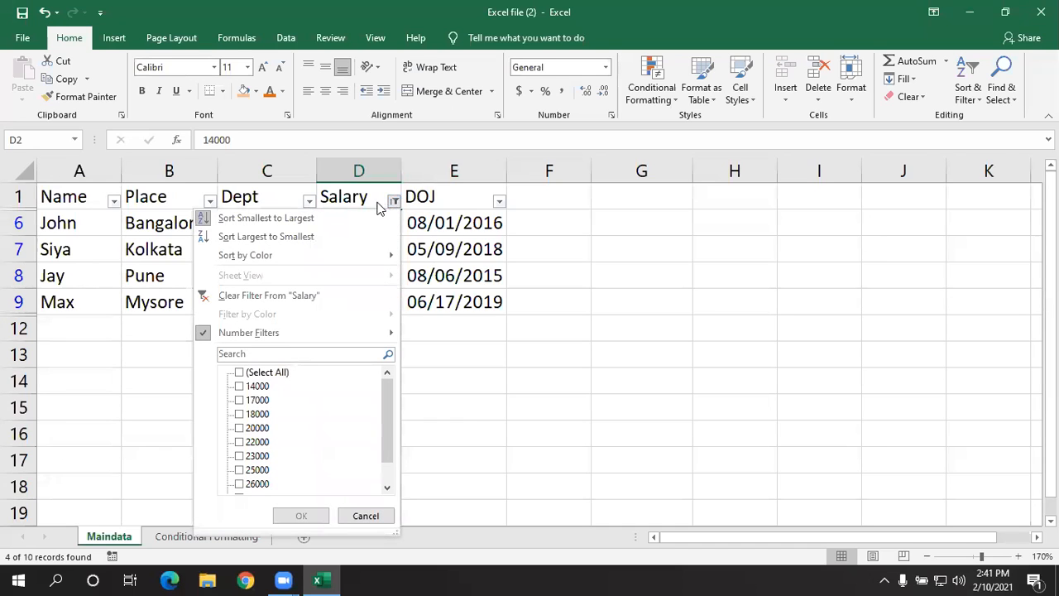
{"action": "left_click", "coordinate": [305, 295]}
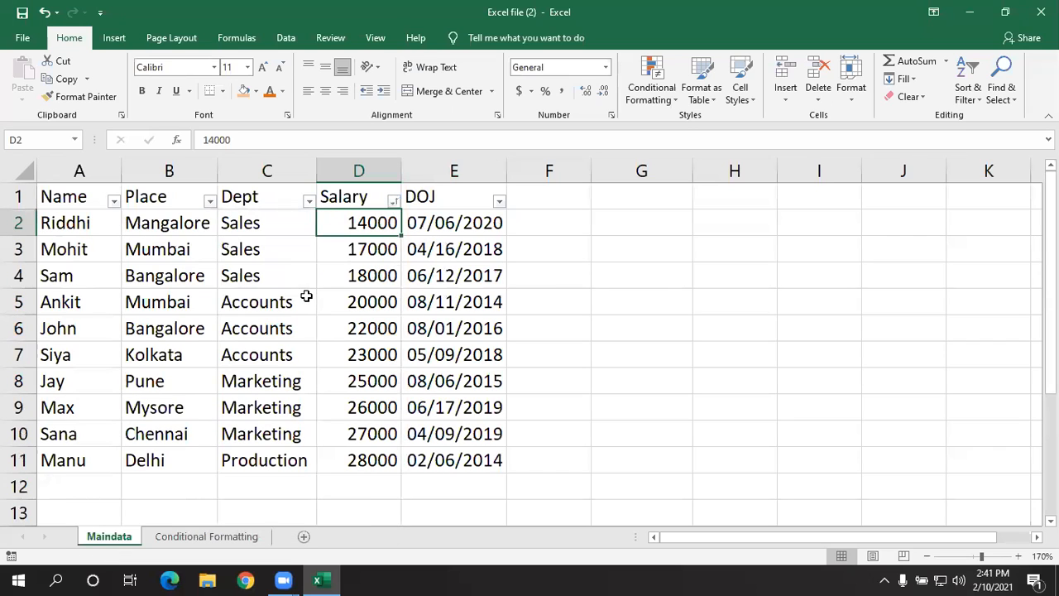
{"action": "left_click", "coordinate": [353, 303]}
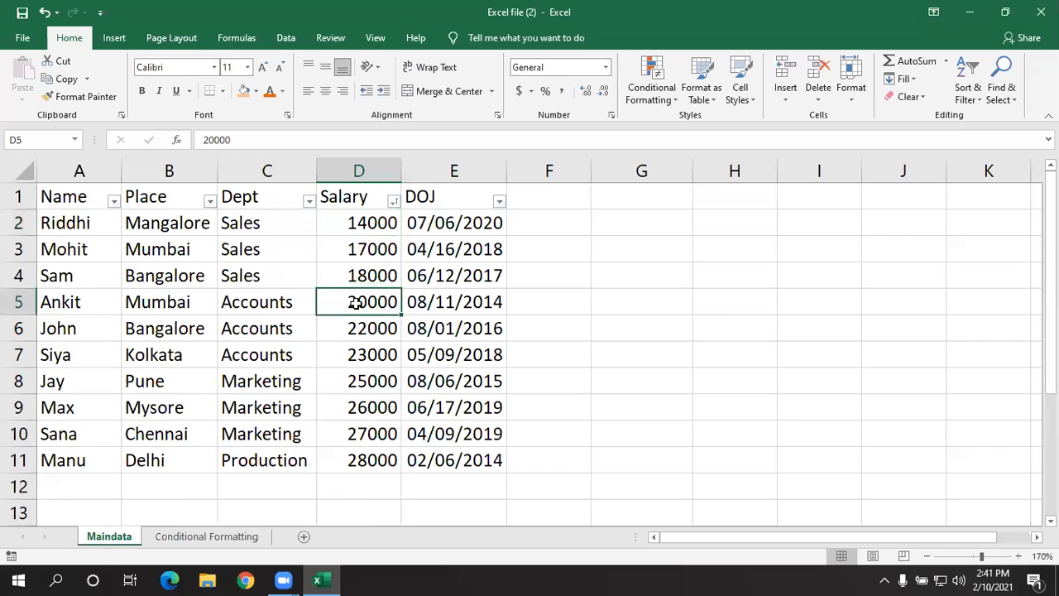
{"action": "left_click_drag", "start_coordinate": [361, 220], "coordinate": [361, 455]}
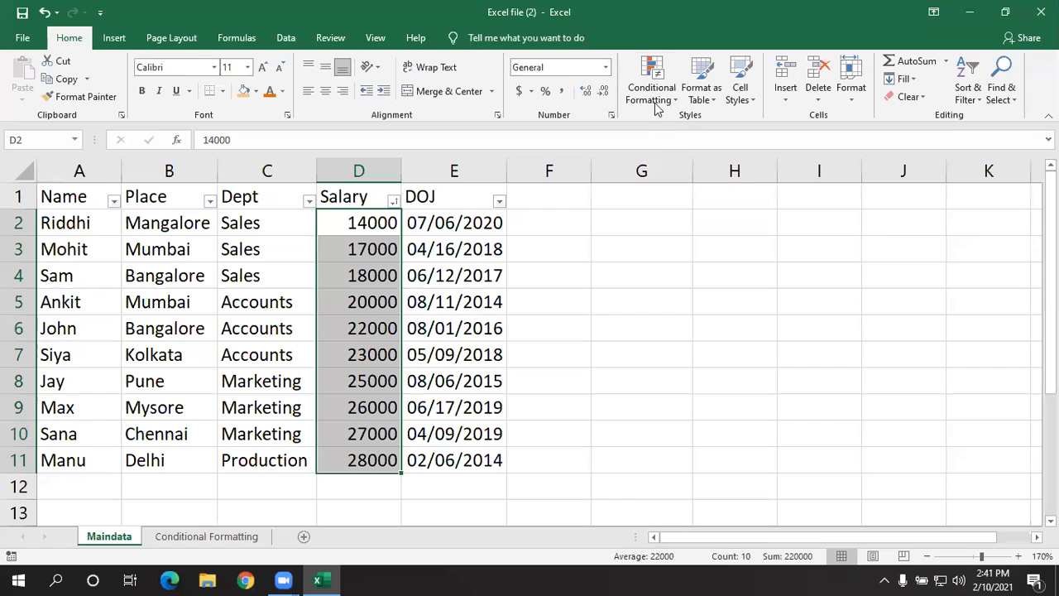
- Apply the Above Average number filter to the Salary column, and clear the filter again
{"action": "left_click", "coordinate": [394, 201]}
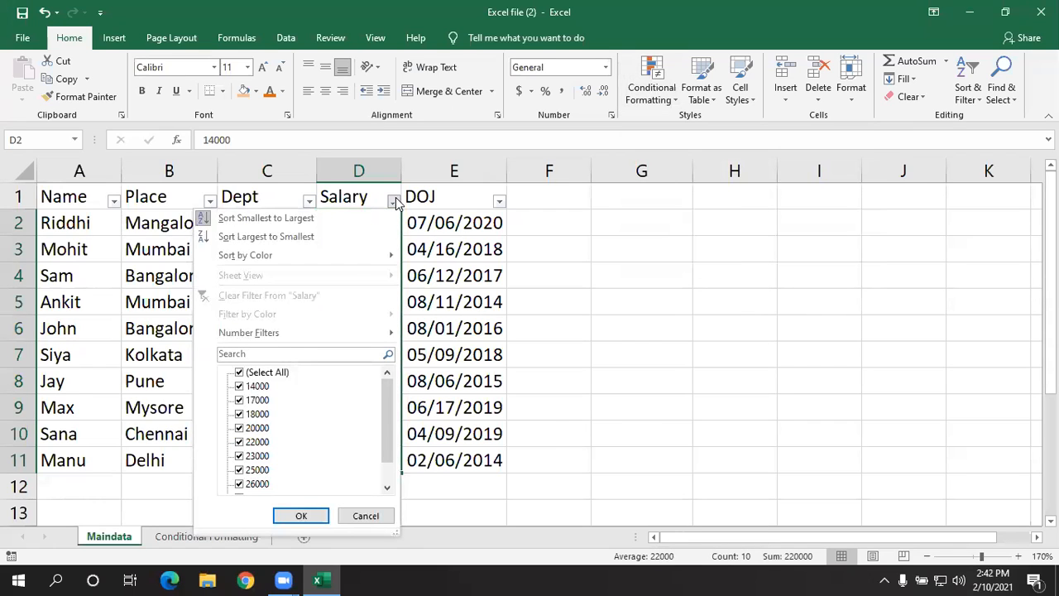
{"action": "mouse_move", "coordinate": [324, 333]}
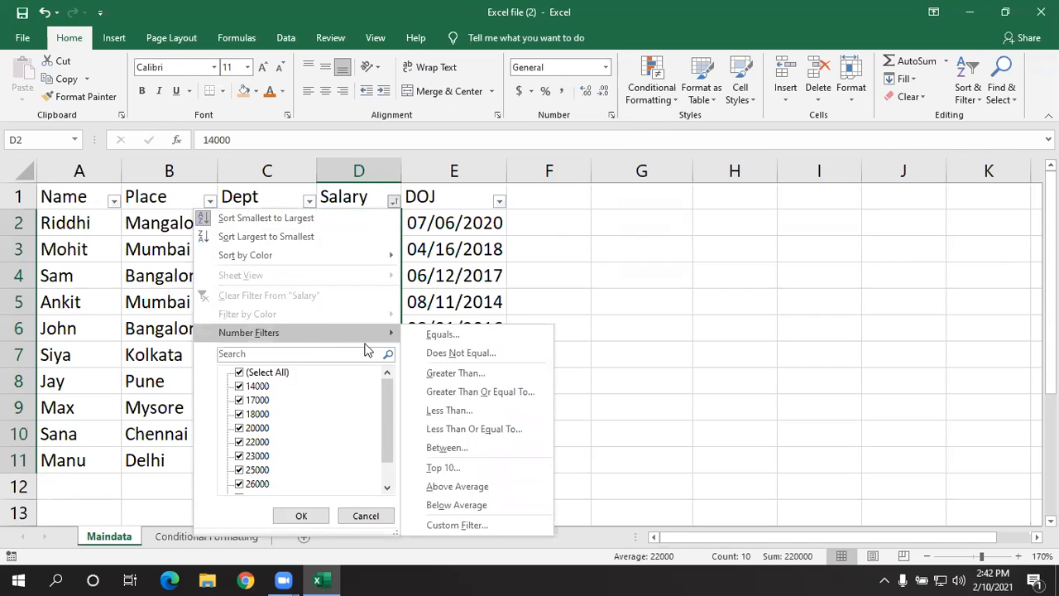
{"action": "left_click", "coordinate": [480, 487]}
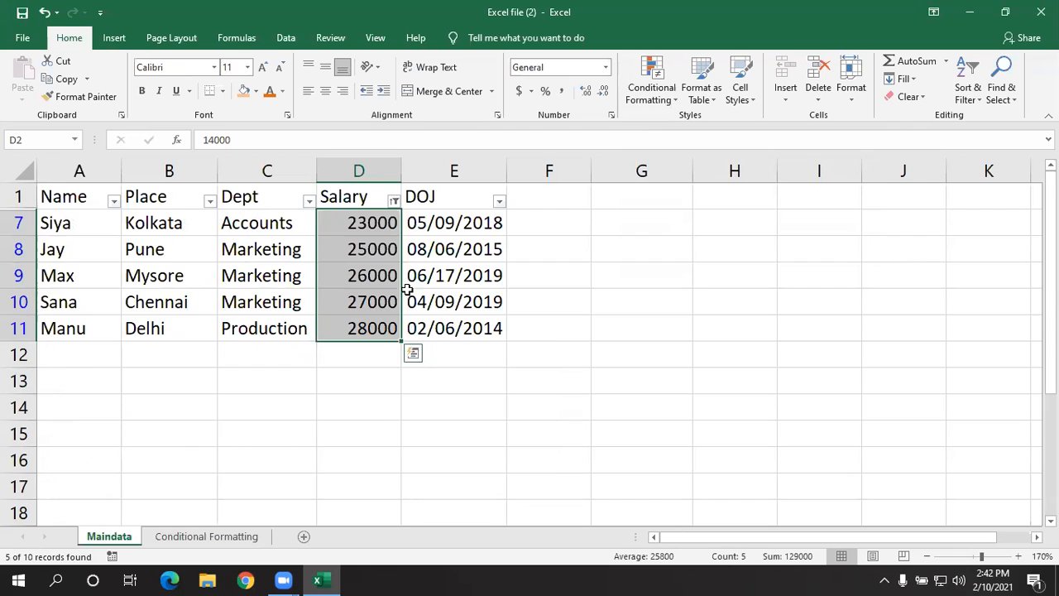
{"action": "left_click", "coordinate": [393, 202]}
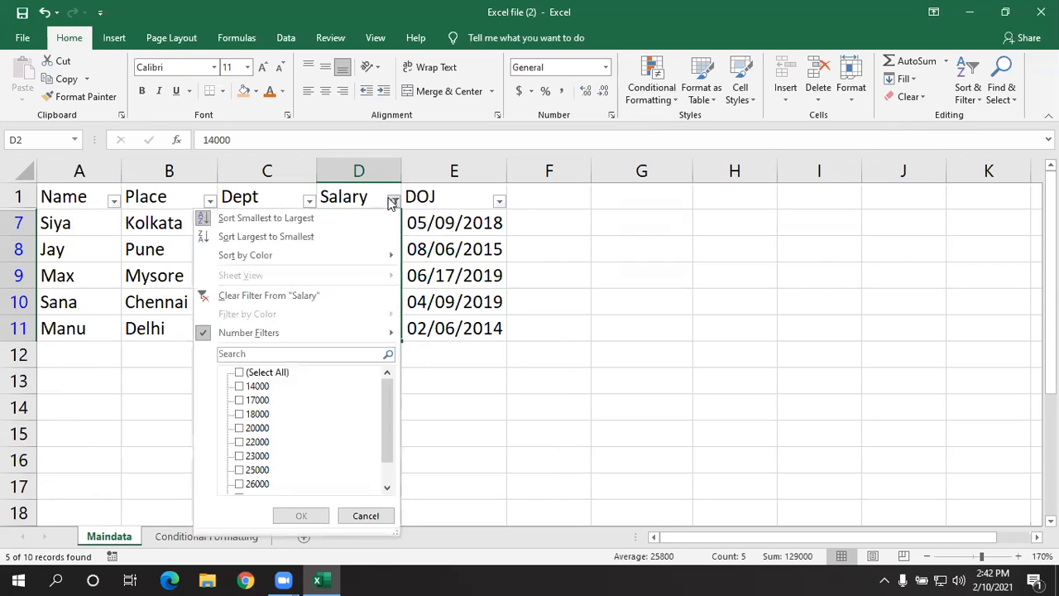
{"action": "left_click", "coordinate": [353, 296]}
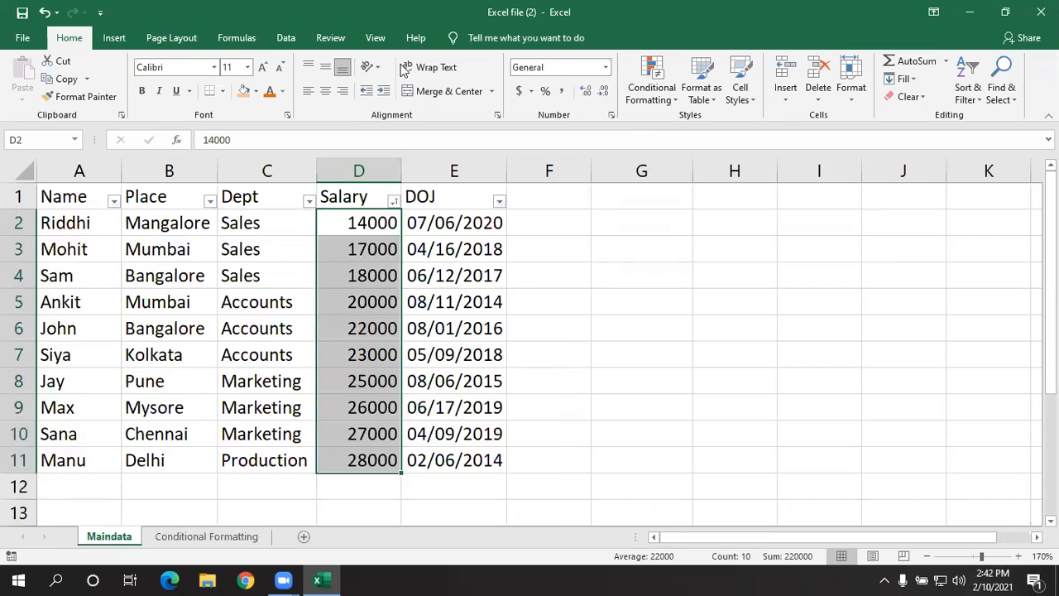
- Apply the Below Average number filter to the Salary column, and remove it again
{"action": "left_click", "coordinate": [393, 202]}
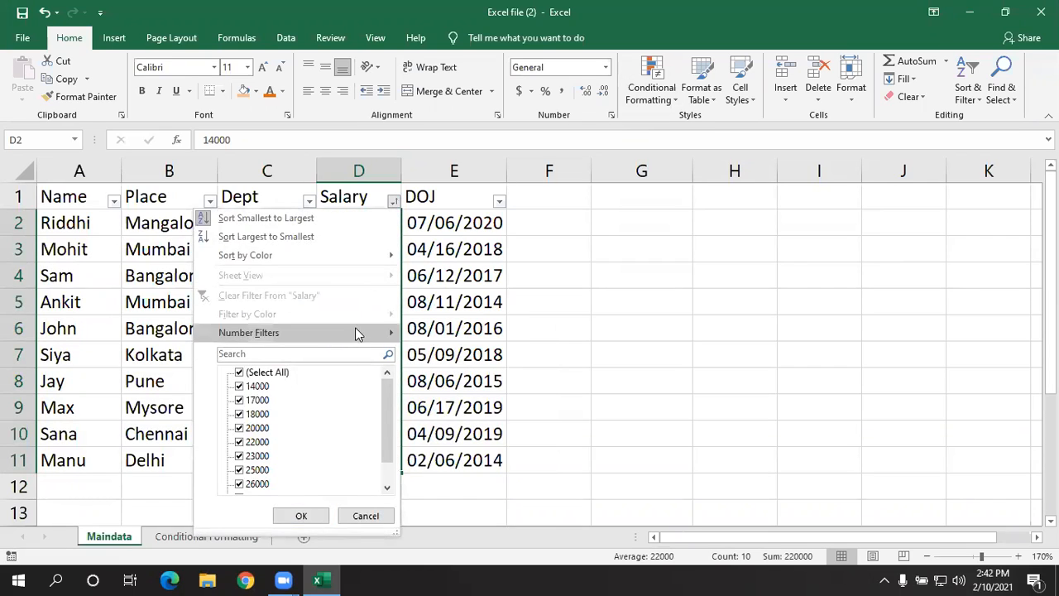
{"action": "mouse_move", "coordinate": [356, 339]}
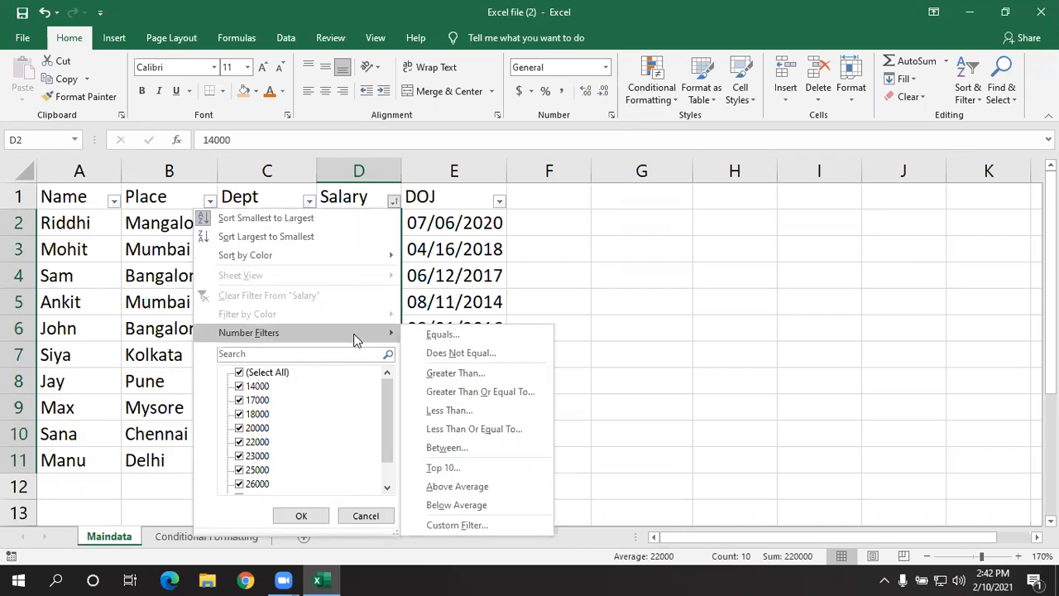
{"action": "left_click", "coordinate": [457, 505]}
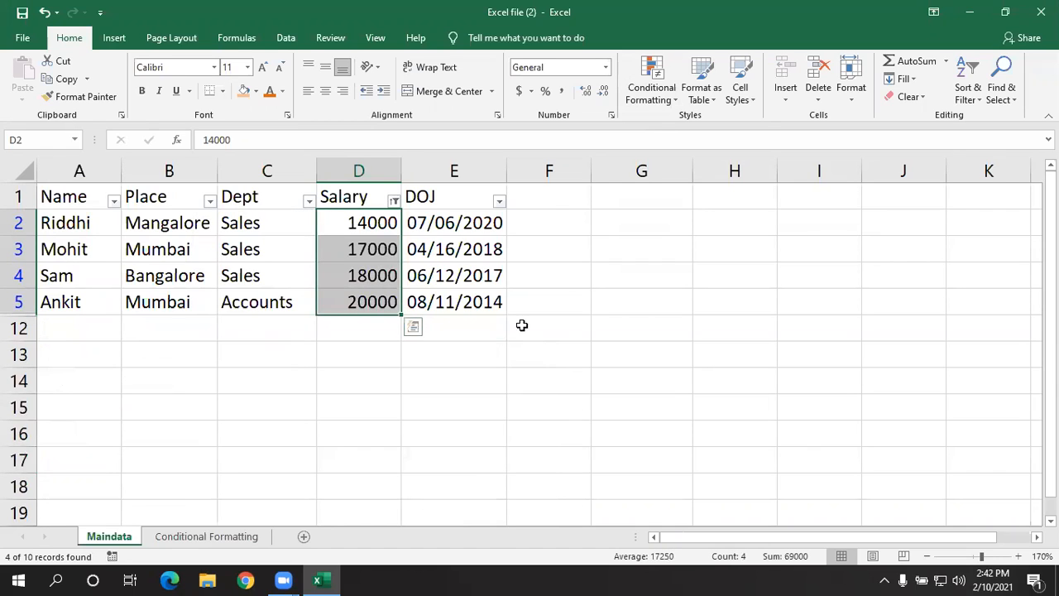
{"action": "left_click", "coordinate": [395, 203]}
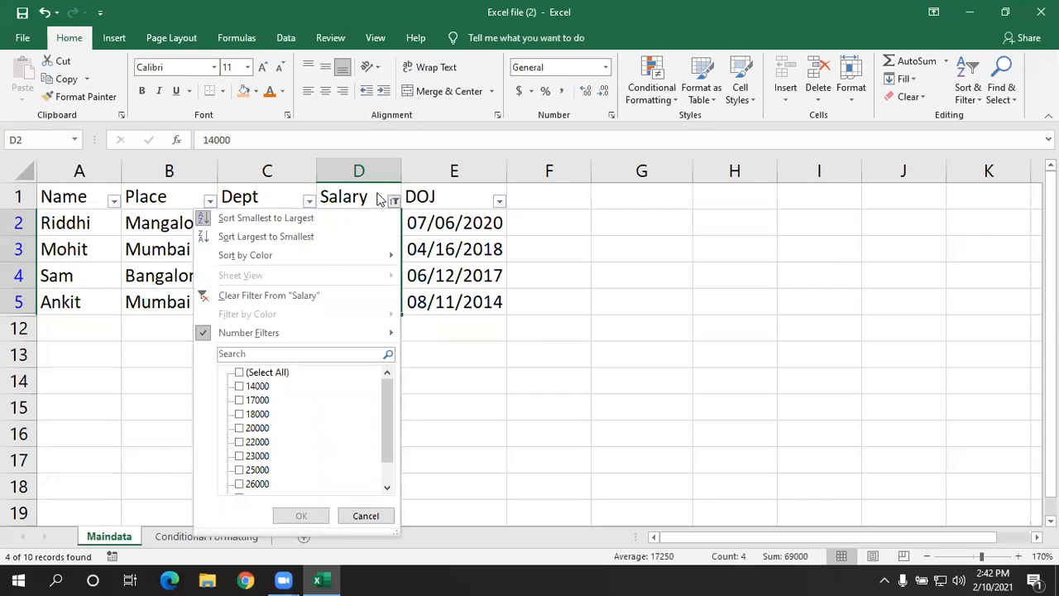
{"action": "left_click", "coordinate": [329, 298]}
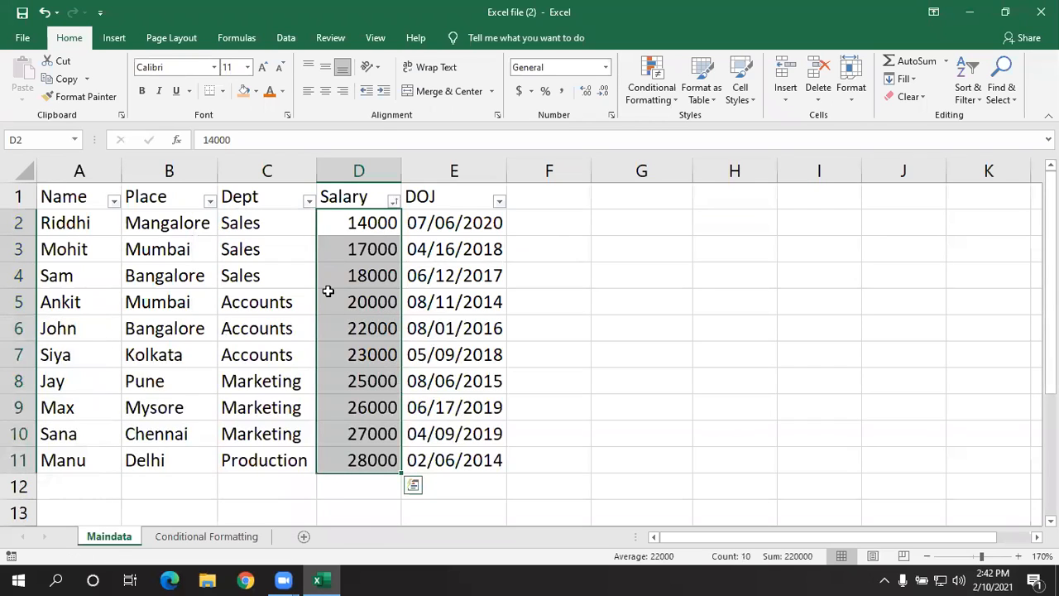
- Clear all contents and formatting from the DOJ dates in E2:E11
{"action": "left_click", "coordinate": [445, 276]}
{"action": "left_click", "coordinate": [440, 223]}
{"action": "left_click_drag", "start_coordinate": [443, 223], "coordinate": [434, 465]}
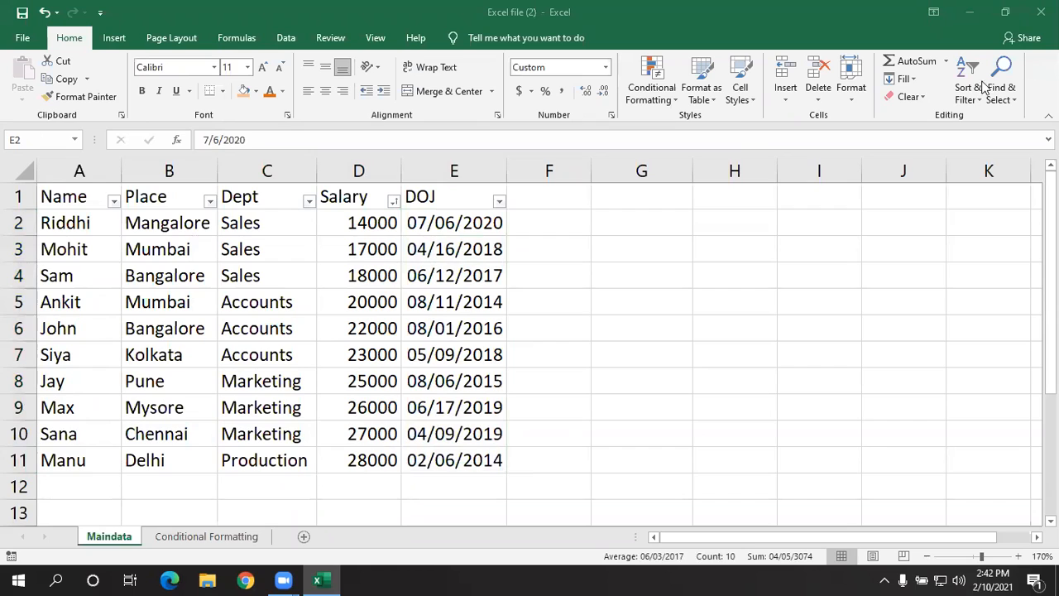
{"action": "left_click", "coordinate": [484, 222]}
{"action": "left_click_drag", "start_coordinate": [454, 219], "coordinate": [445, 460]}
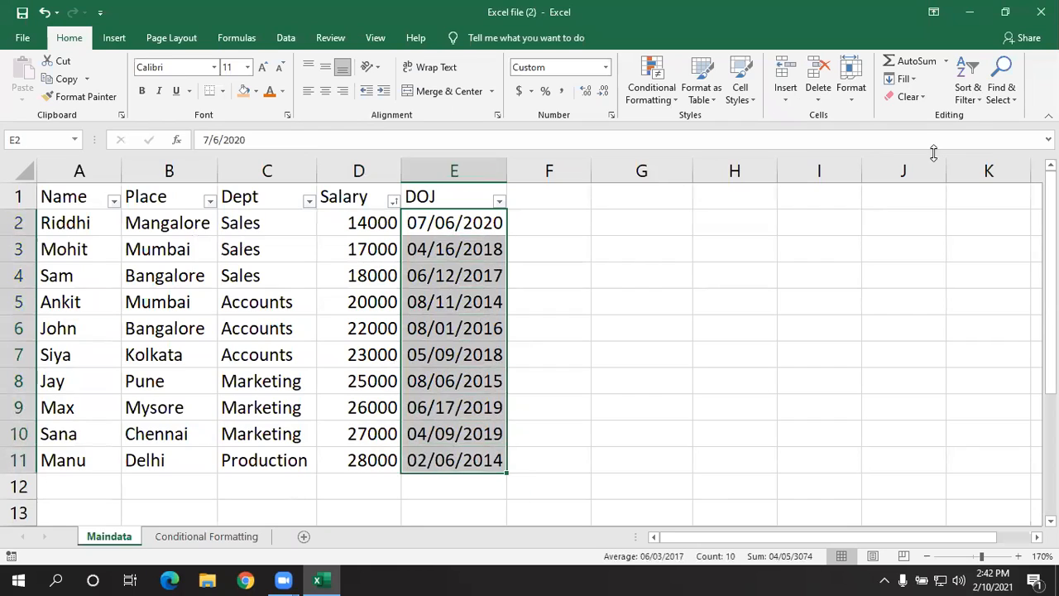
{"action": "left_click", "coordinate": [908, 96]}
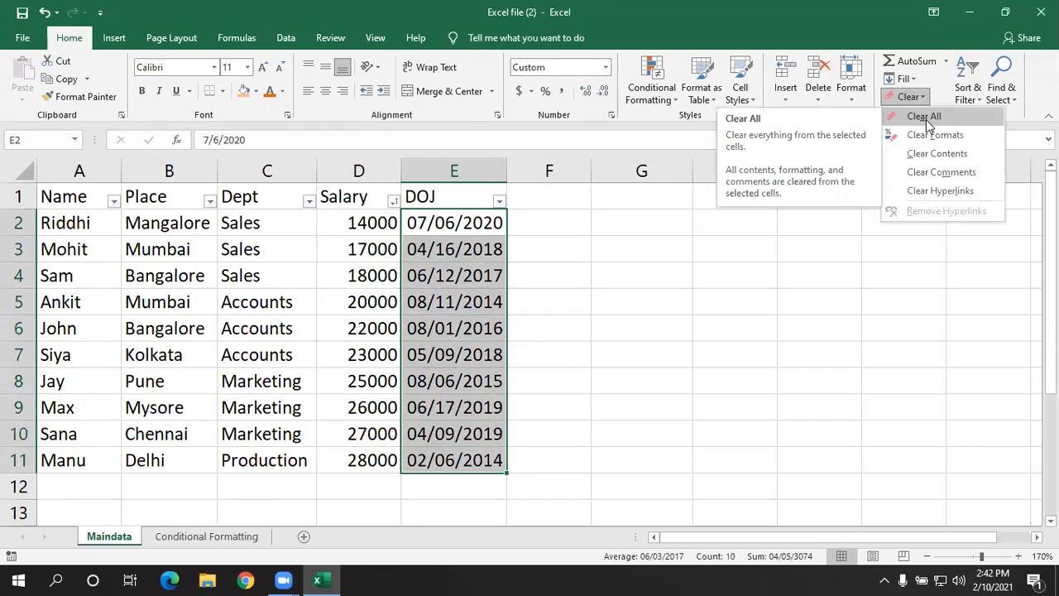
{"action": "left_click", "coordinate": [926, 118]}
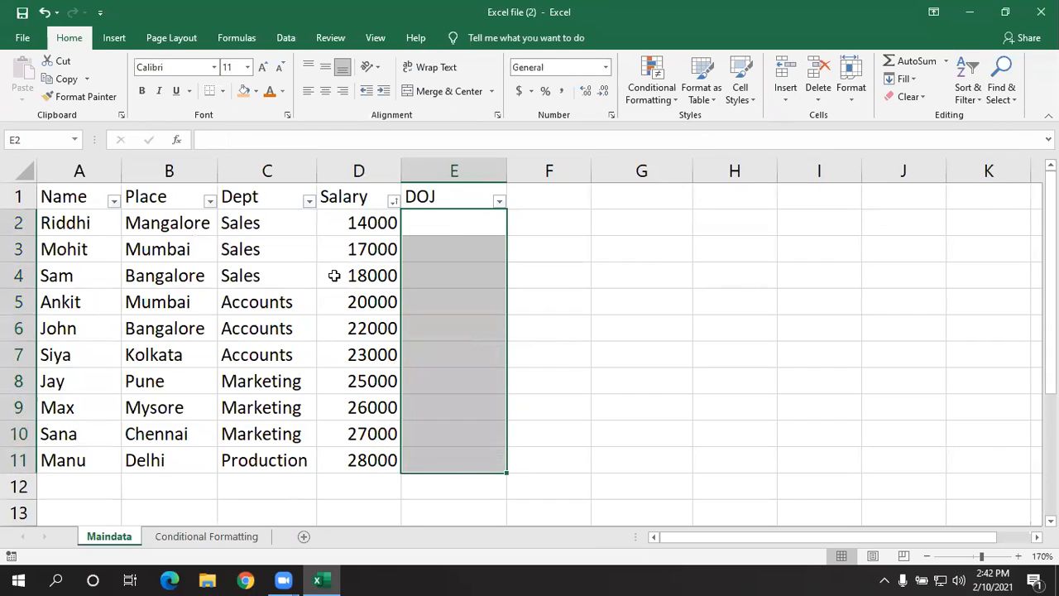
- Enter the joining dates 5/8/2020 in E2 and 4/8/2014 in E3
{"action": "left_click", "coordinate": [452, 217]}
{"action": "type", "text": "5/8/2"}
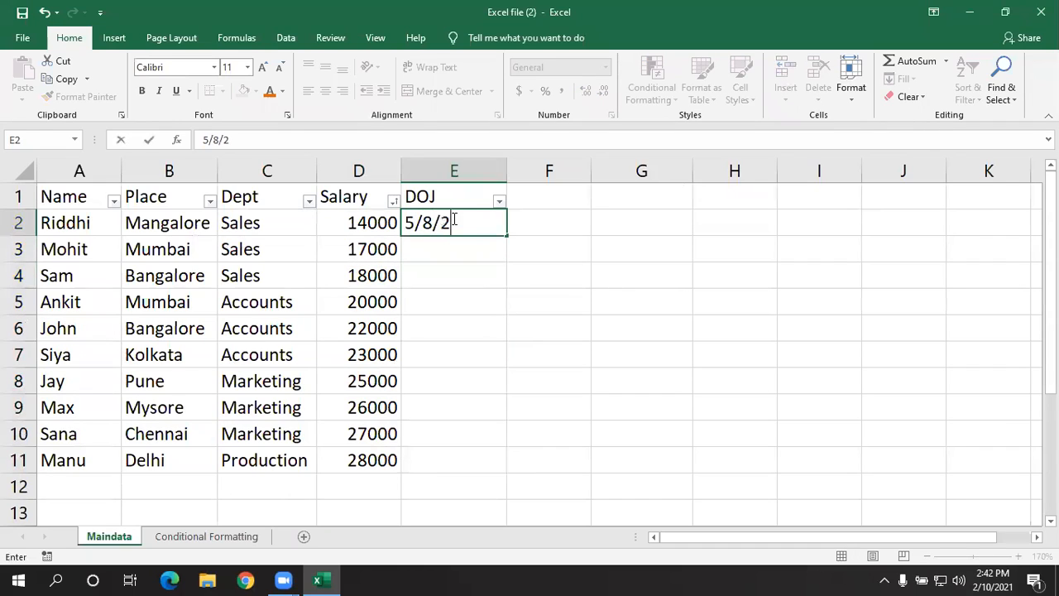
{"action": "type", "text": "021"}
{"action": "key", "text": "BackSpace"}
{"action": "type", "text": "02"}
{"action": "key", "text": "Return"}
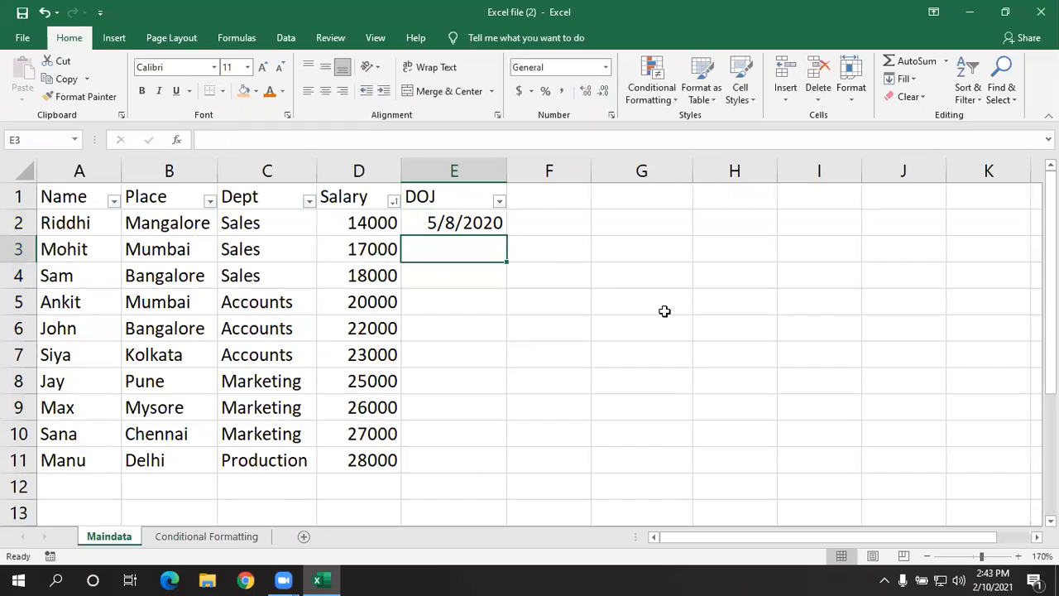
{"action": "type", "text": "4/8/2014"}
{"action": "key", "text": "Return"}
- Enter 8/5/2016 in E4 and 6/2/2014 in E5 of the DOJ column
{"action": "type", "text": "8/5/5"}
{"action": "key", "text": "BackSpace"}
{"action": "type", "text": "2016"}
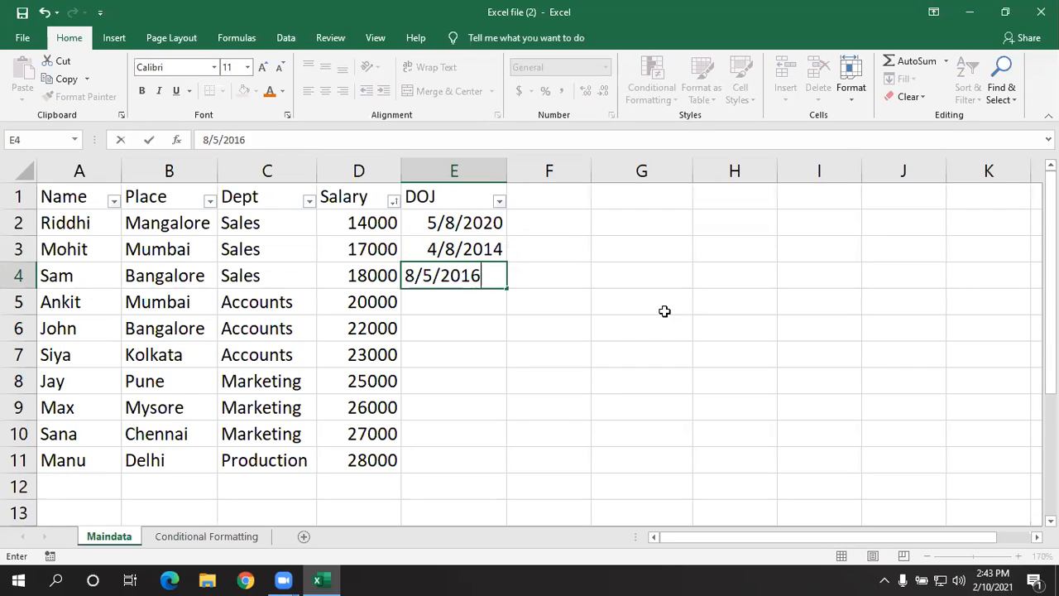
{"action": "key", "text": "Return"}
{"action": "type", "text": "6/2"}
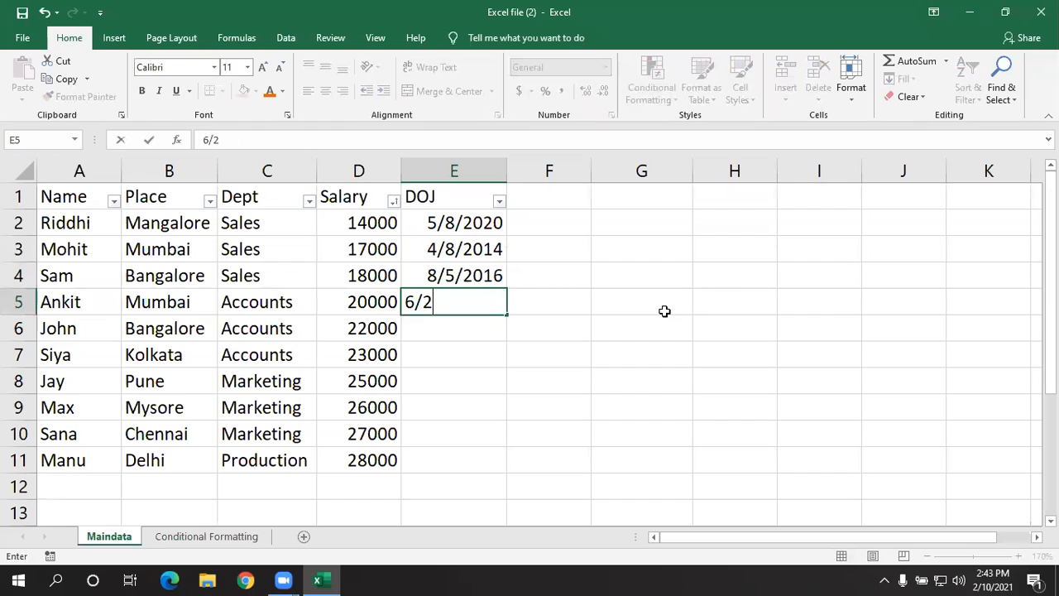
{"action": "type", "text": "/2014"}
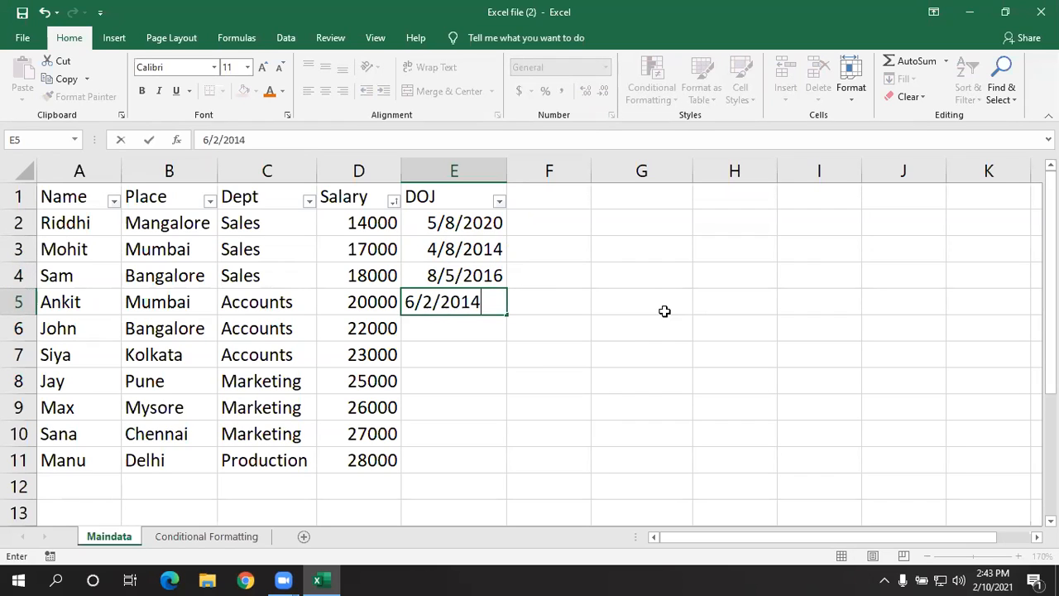
{"action": "key", "text": "Return"}
- Enter 6/4/2020 in E6 and 6/7/2015 in E7 of the DOJ column
{"action": "type", "text": "6/"}
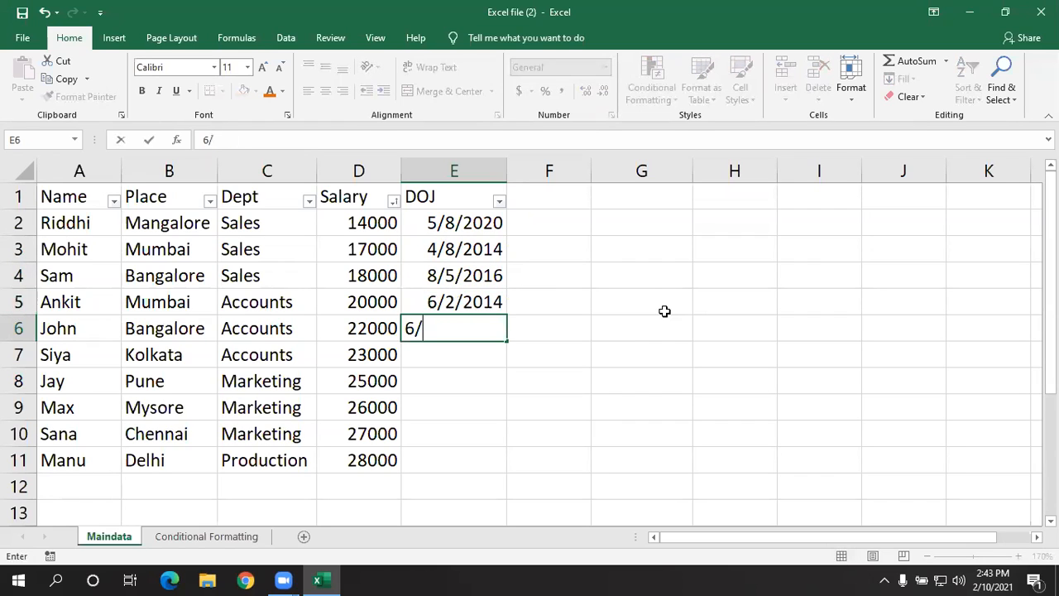
{"action": "type", "text": "4/2020"}
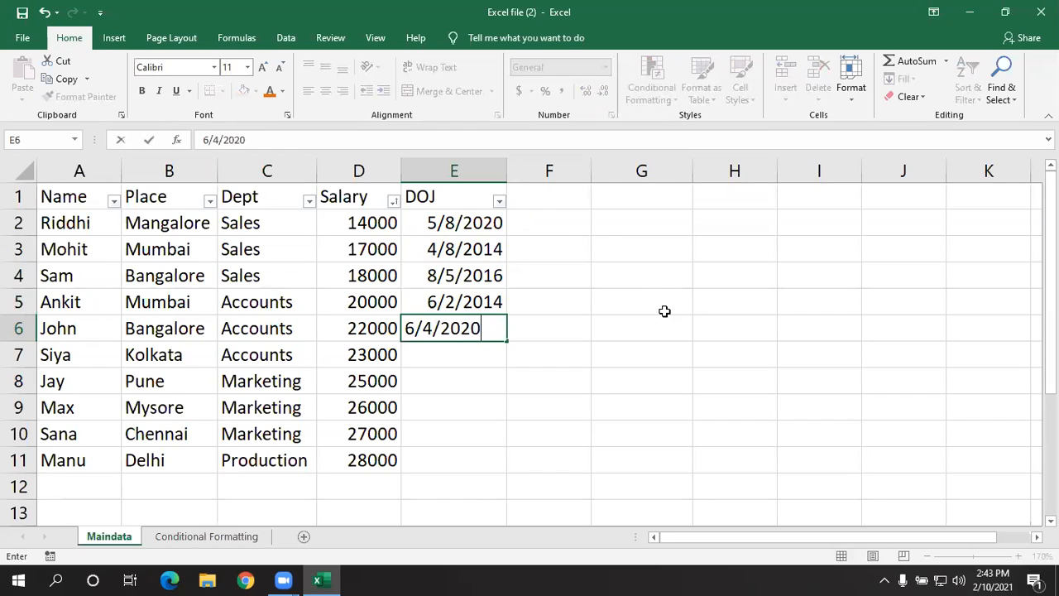
{"action": "key", "text": "Return"}
{"action": "type", "text": "6/"}
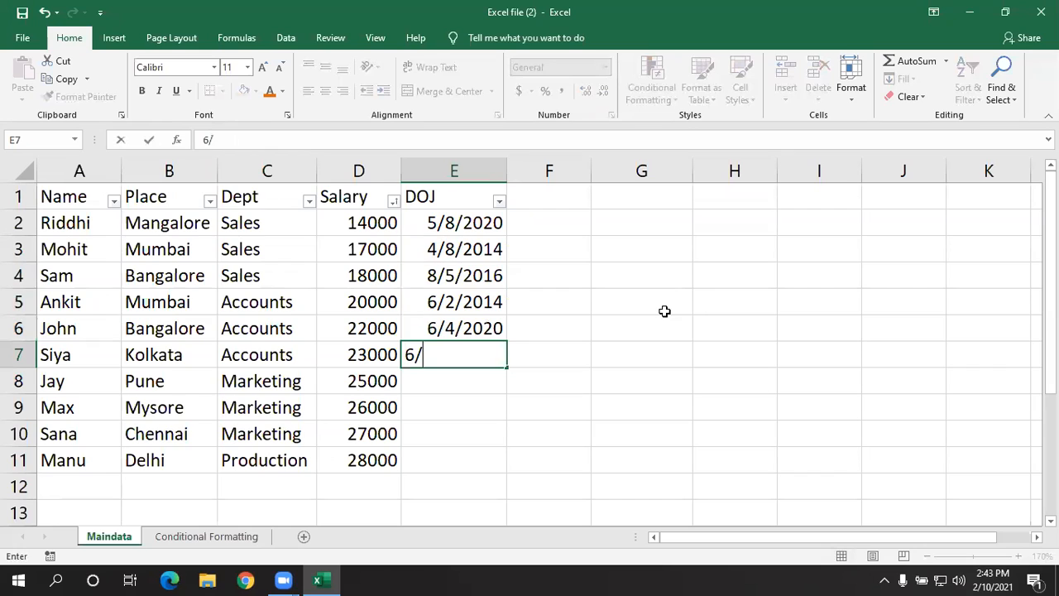
{"action": "type", "text": "7/2015"}
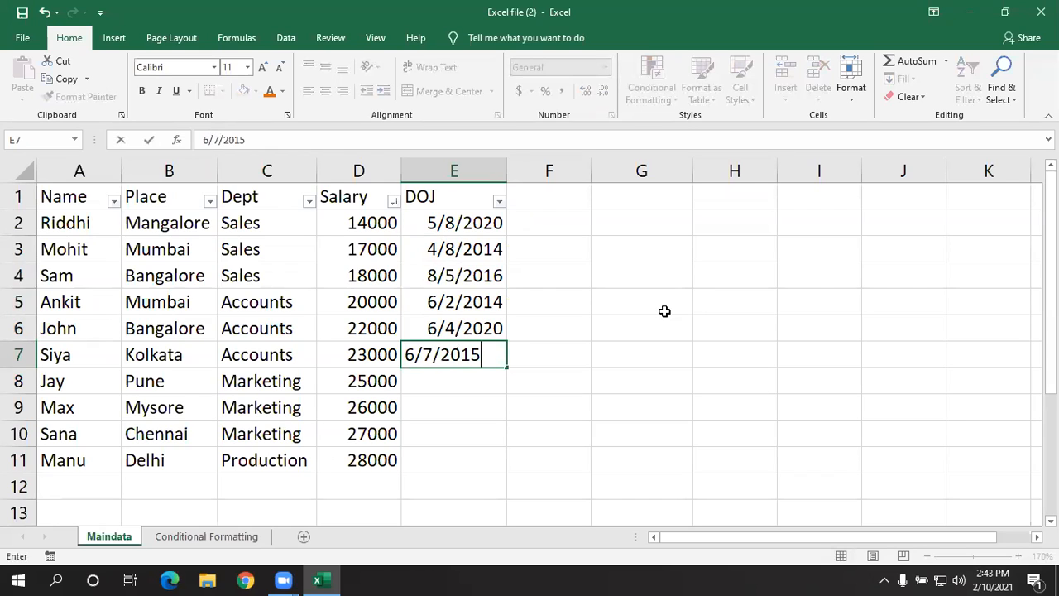
{"action": "key", "text": "Return"}
- Enter 9/6/2016 in E8 and 6/8/2014 in E9 of the DOJ column
{"action": "type", "text": "9/6/"}
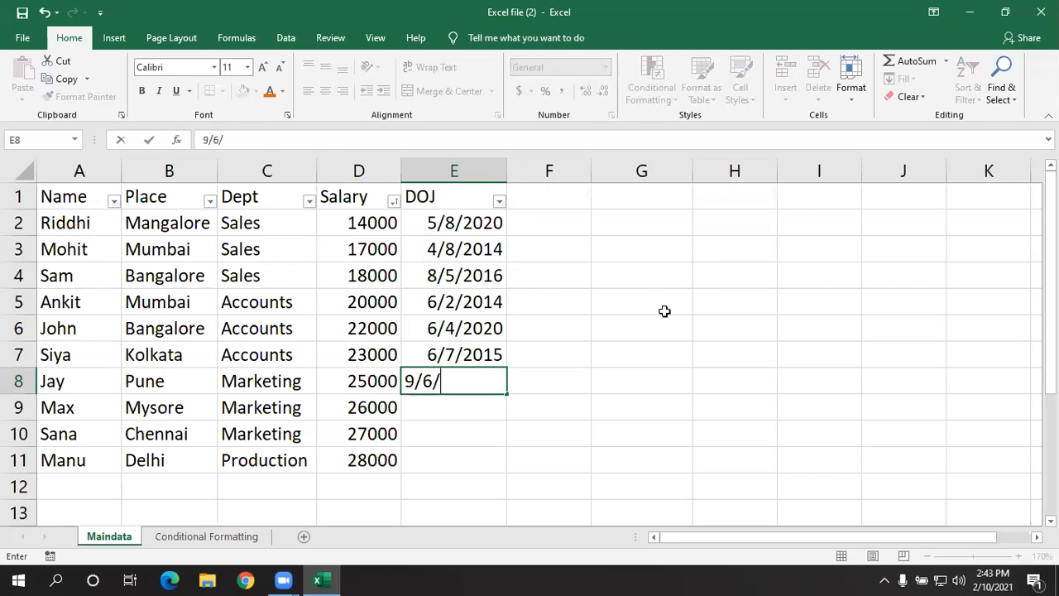
{"action": "type", "text": "2016"}
{"action": "key", "text": "Return"}
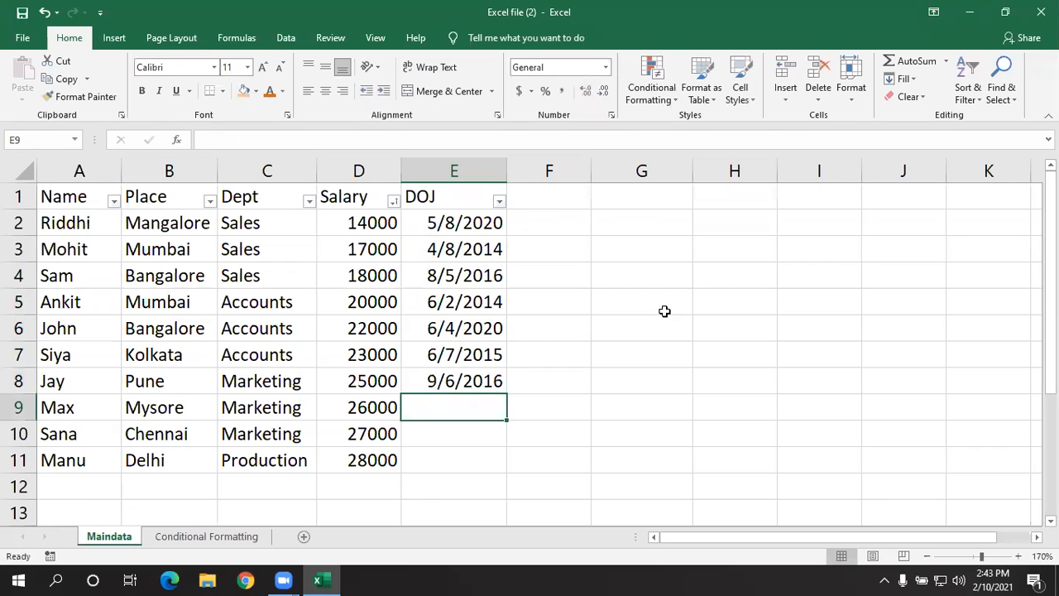
{"action": "type", "text": "6/"}
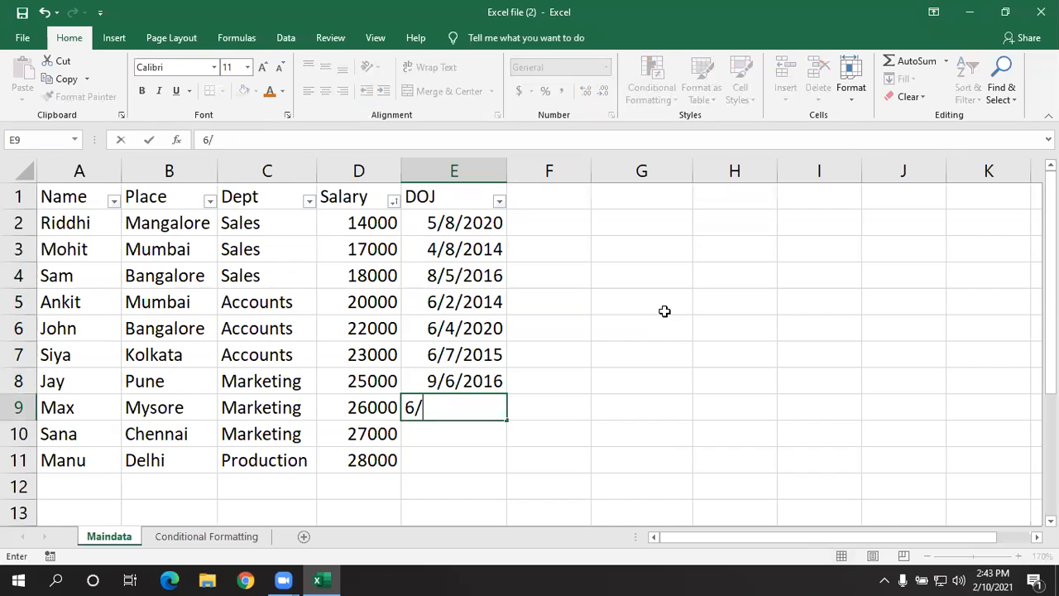
{"action": "type", "text": "8/2014"}
{"action": "key", "text": "Return"}
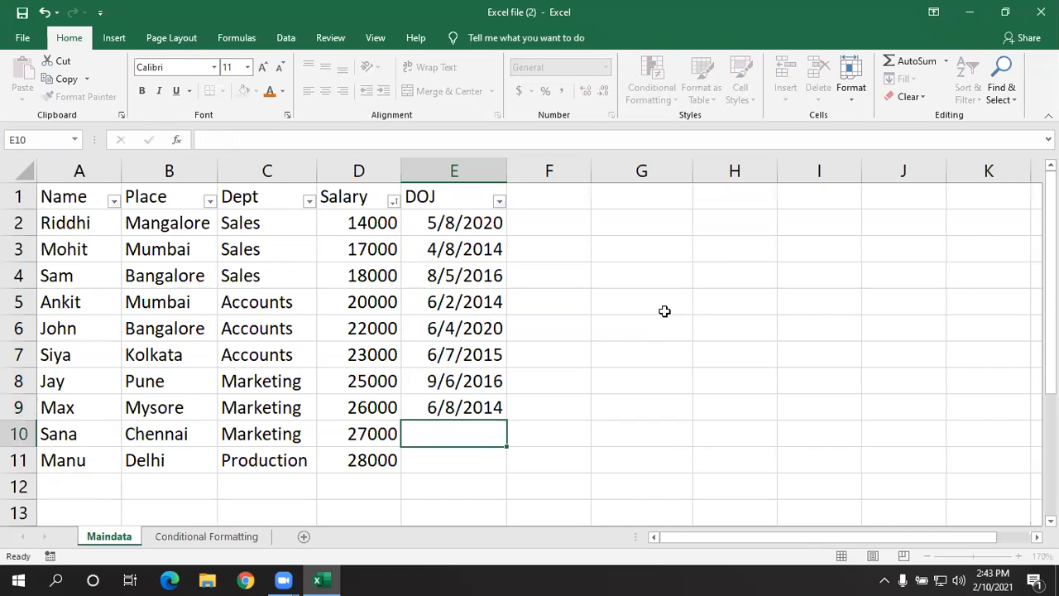
{"action": "type", "text": "6/2/2014"}
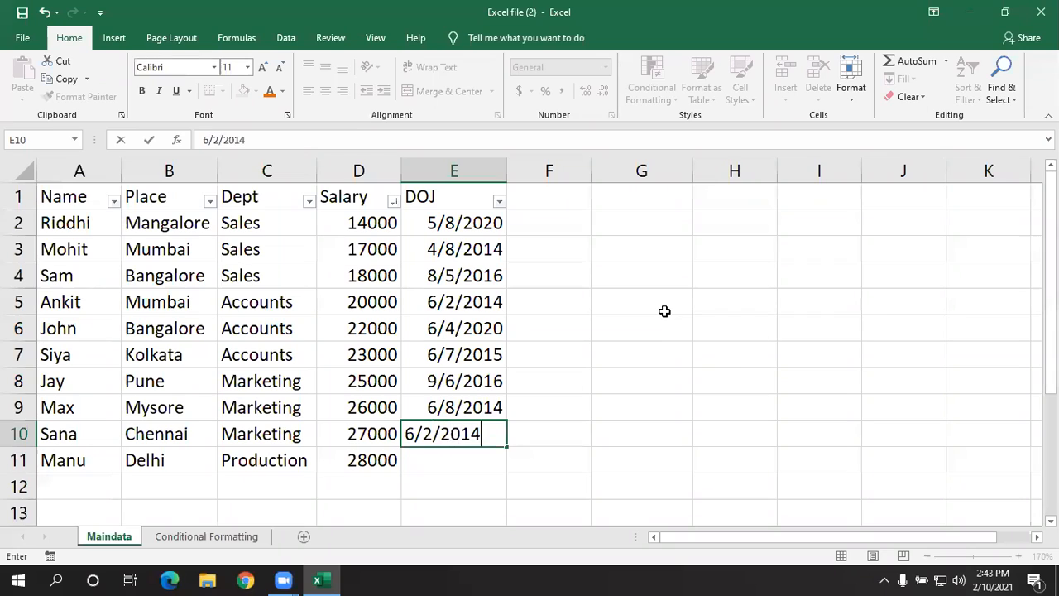
- Complete the DOJ column with 6/2/2014 in E10 and 7/5/2015 in E11
{"action": "key", "text": "Return"}
{"action": "type", "text": "6/"}
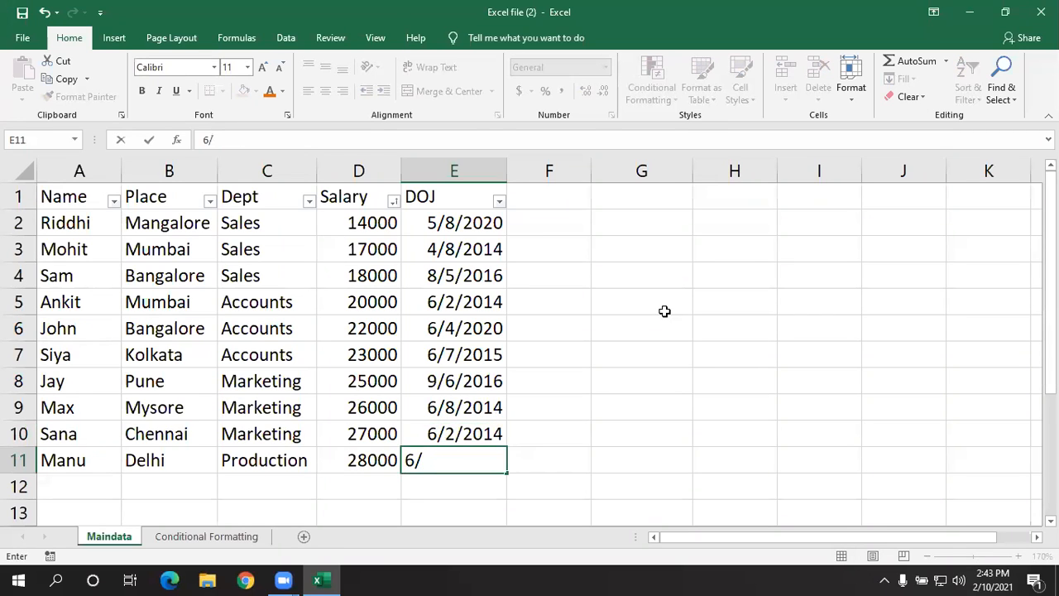
{"action": "key", "text": "BackSpace"}
{"action": "key", "text": "BackSpace"}
{"action": "type", "text": "7/5/2015"}
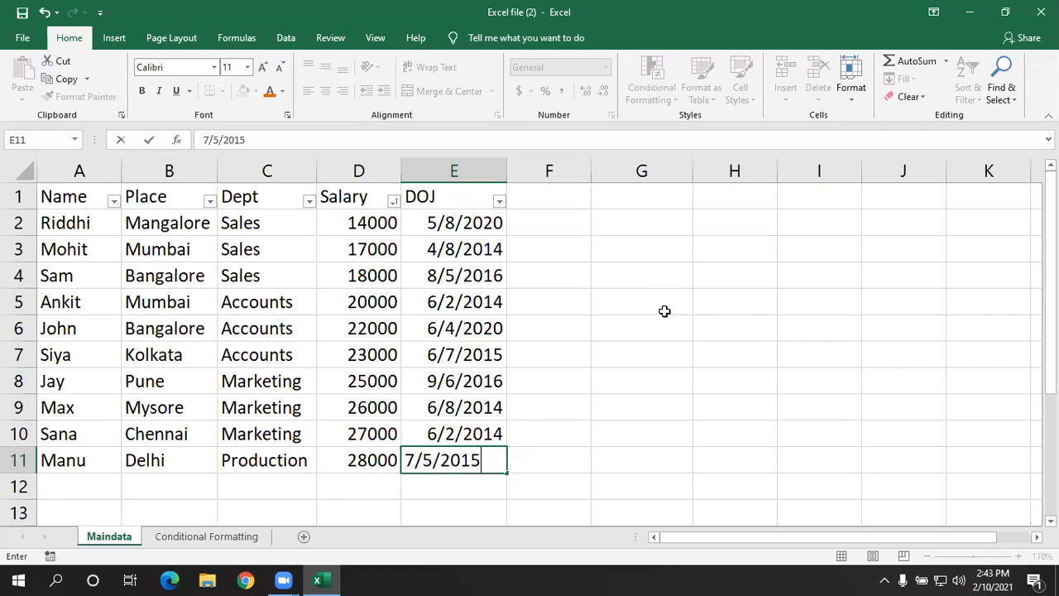
{"action": "left_click", "coordinate": [721, 424]}
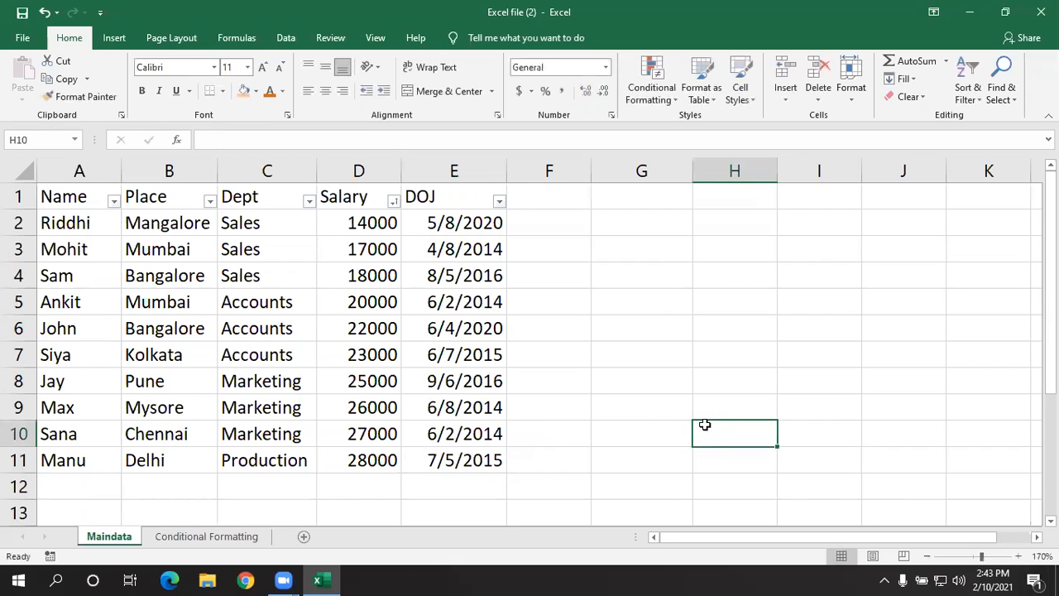
- Check the number format of the dates in E2 to E4 against the salary cell D4
{"action": "left_click", "coordinate": [480, 220]}
{"action": "left_click", "coordinate": [476, 249]}
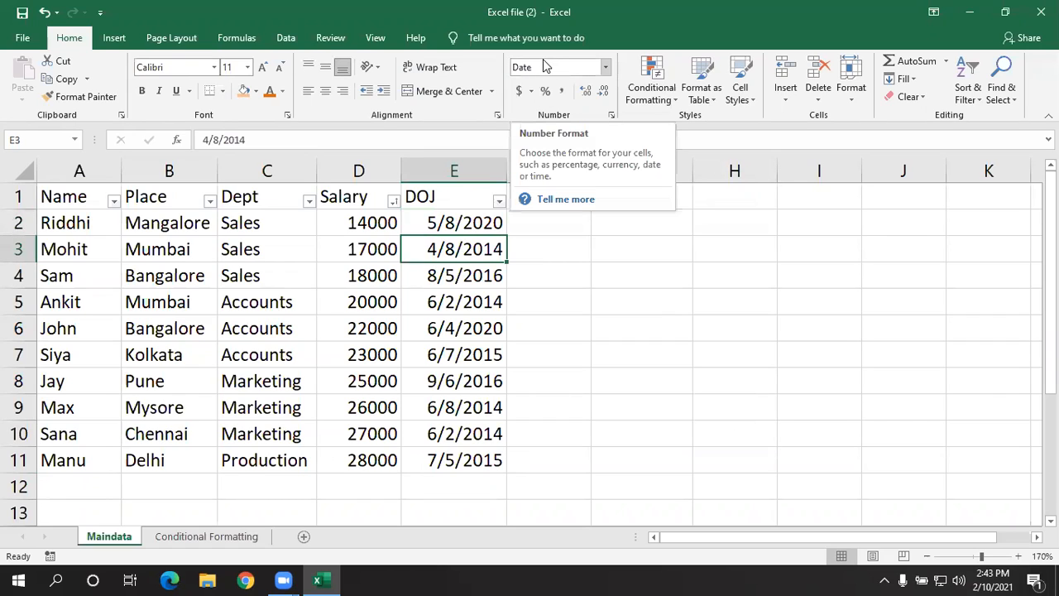
{"action": "left_click", "coordinate": [480, 285]}
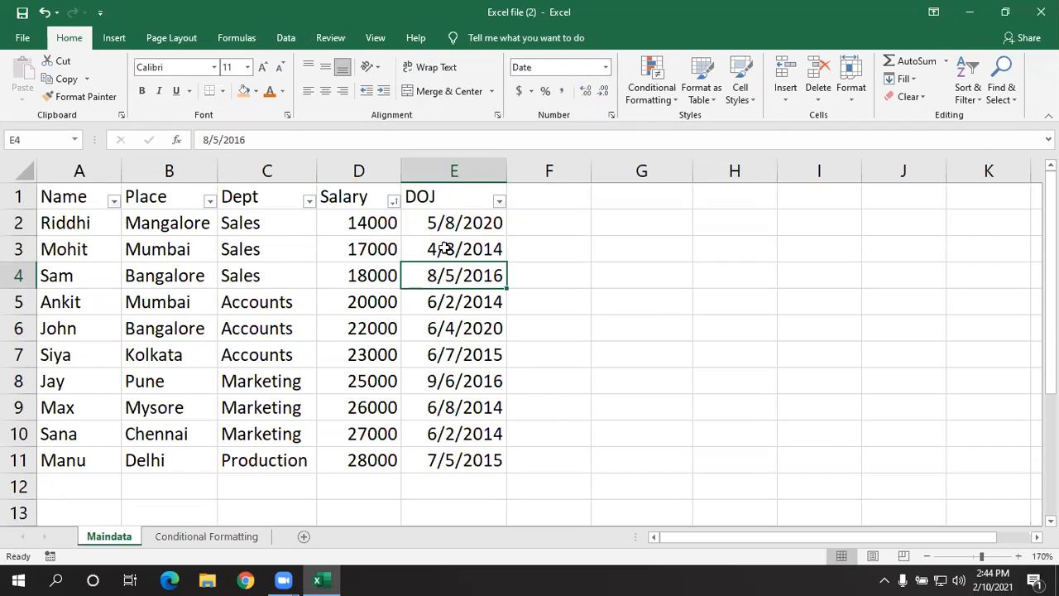
{"action": "left_click", "coordinate": [369, 269]}
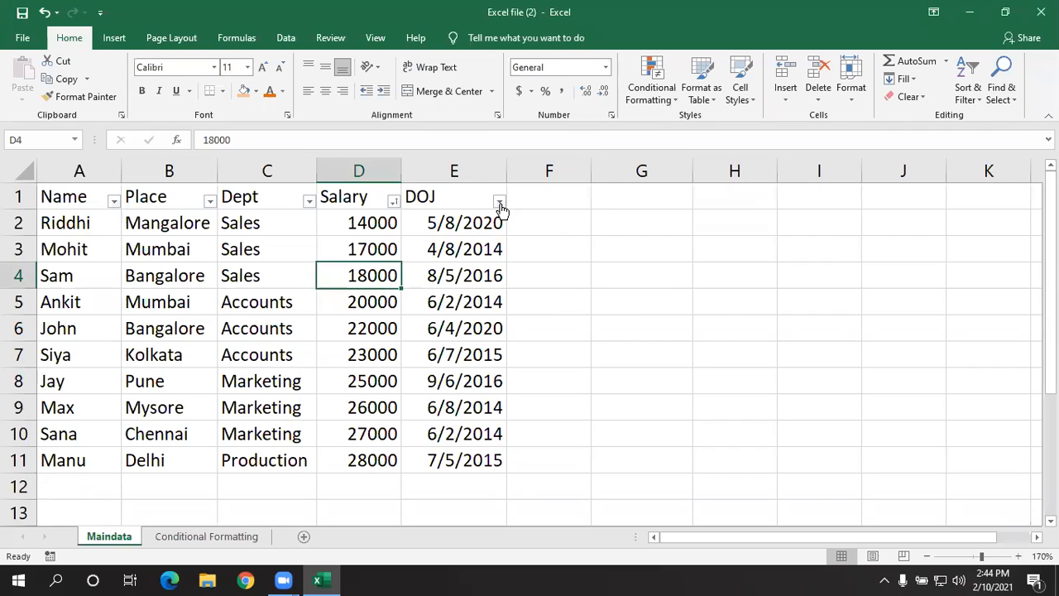
{"action": "left_click", "coordinate": [697, 308]}
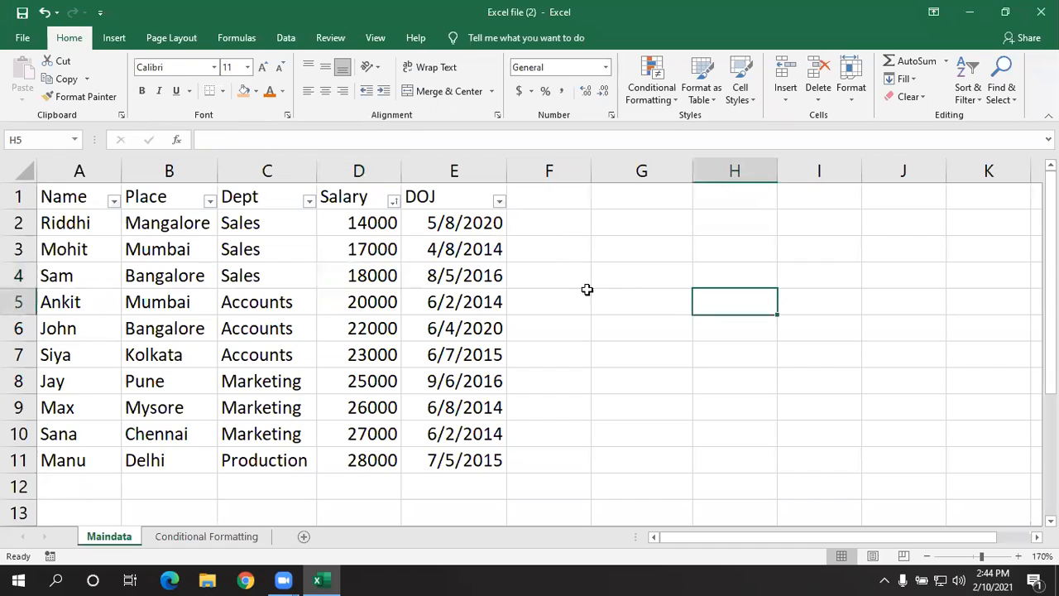
- Sort the table by DOJ from oldest to newest, and re-sort it from newest to oldest
{"action": "left_click", "coordinate": [499, 204]}
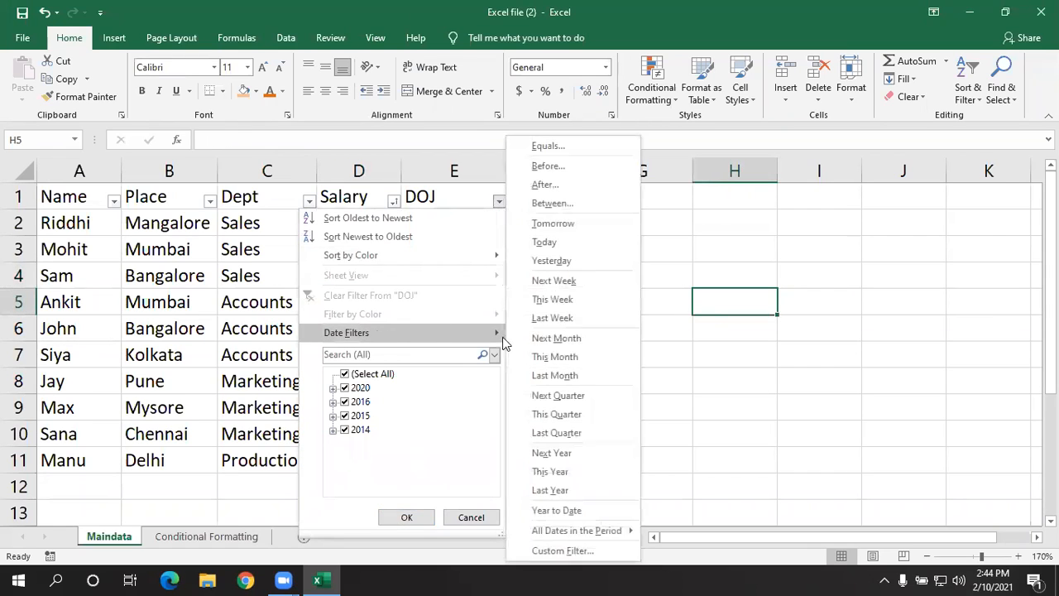
{"action": "left_click", "coordinate": [408, 218]}
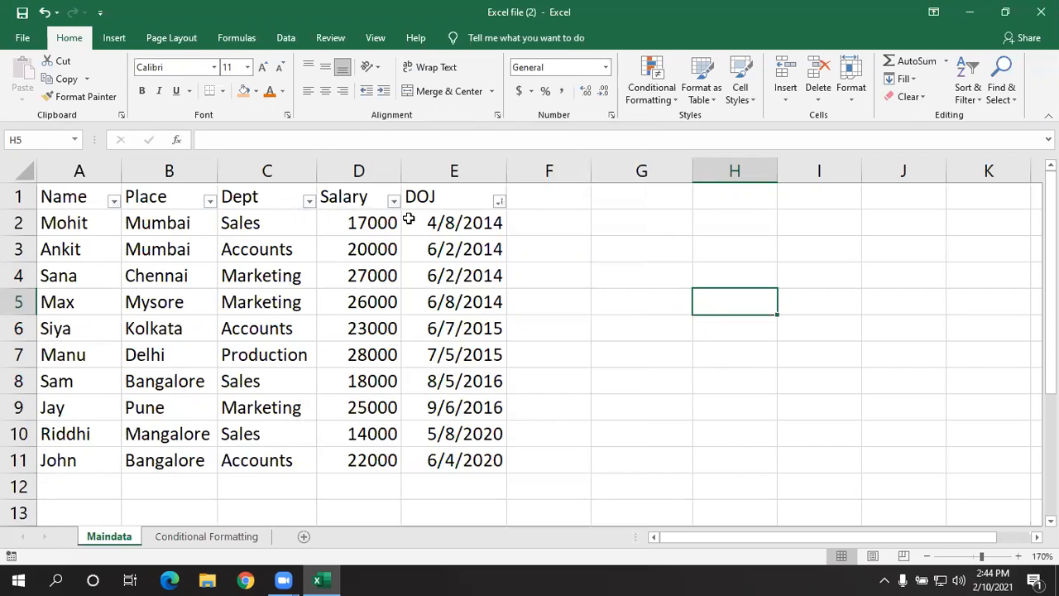
{"action": "left_click", "coordinate": [498, 202]}
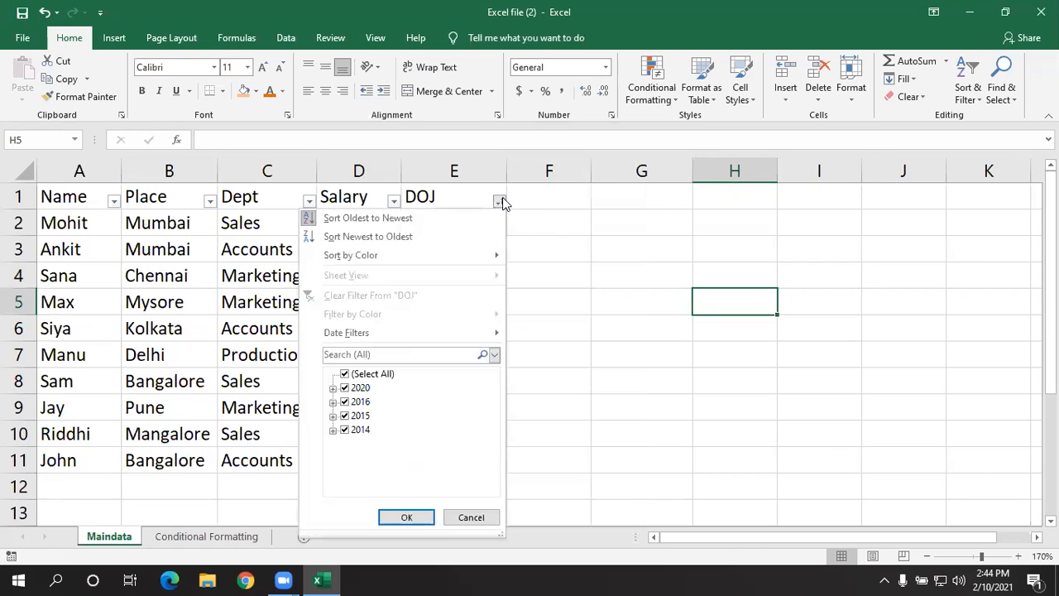
{"action": "left_click", "coordinate": [427, 237]}
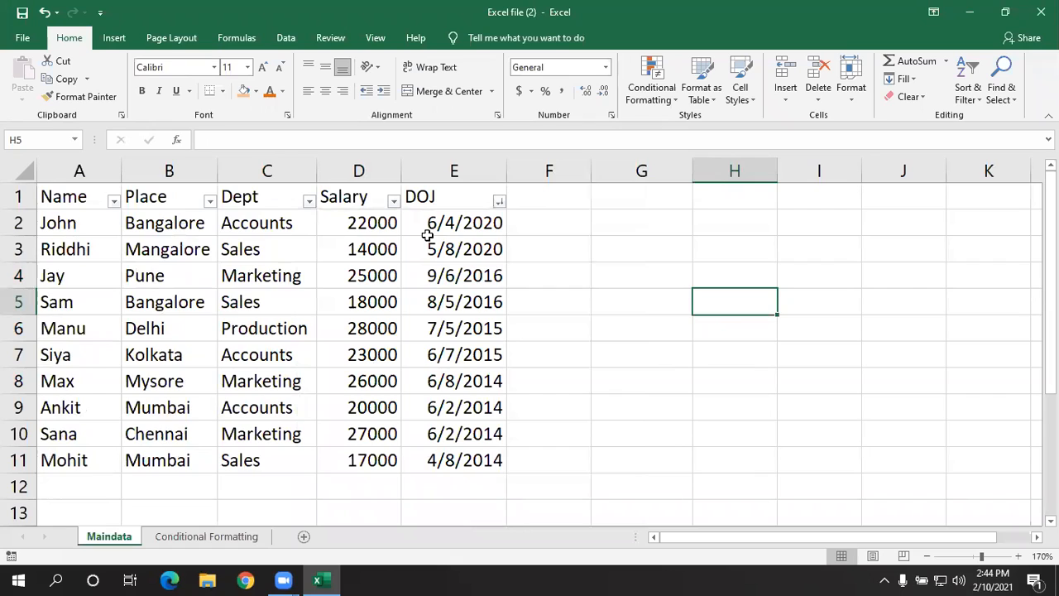
- Examine the DOJ column's color sort options, date filter options, and the months and days grouped under 2020
{"action": "left_click", "coordinate": [499, 202]}
{"action": "mouse_move", "coordinate": [371, 263]}
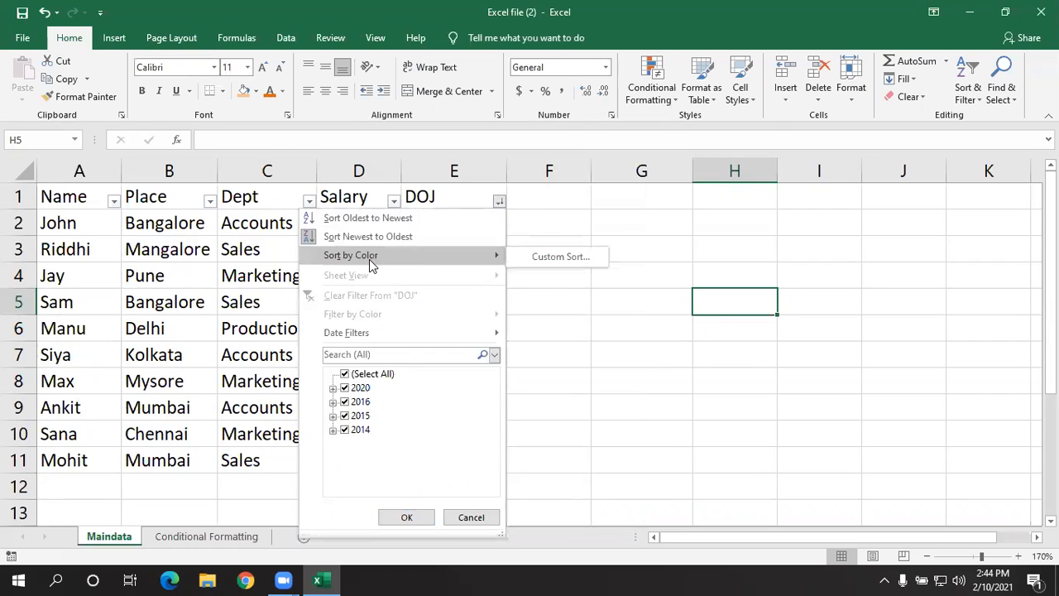
{"action": "left_click", "coordinate": [548, 309]}
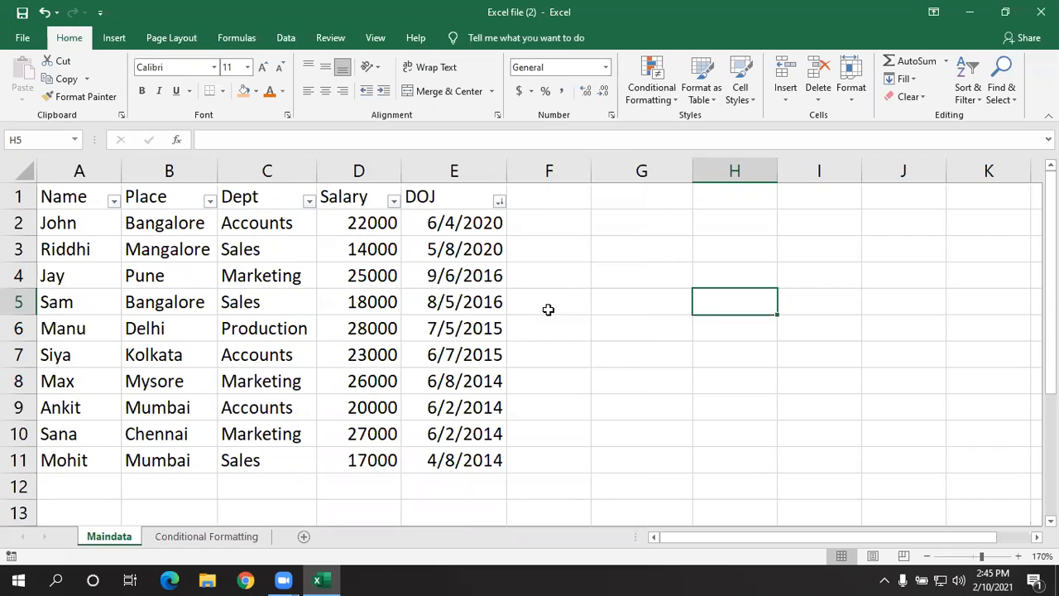
{"action": "left_click", "coordinate": [498, 203]}
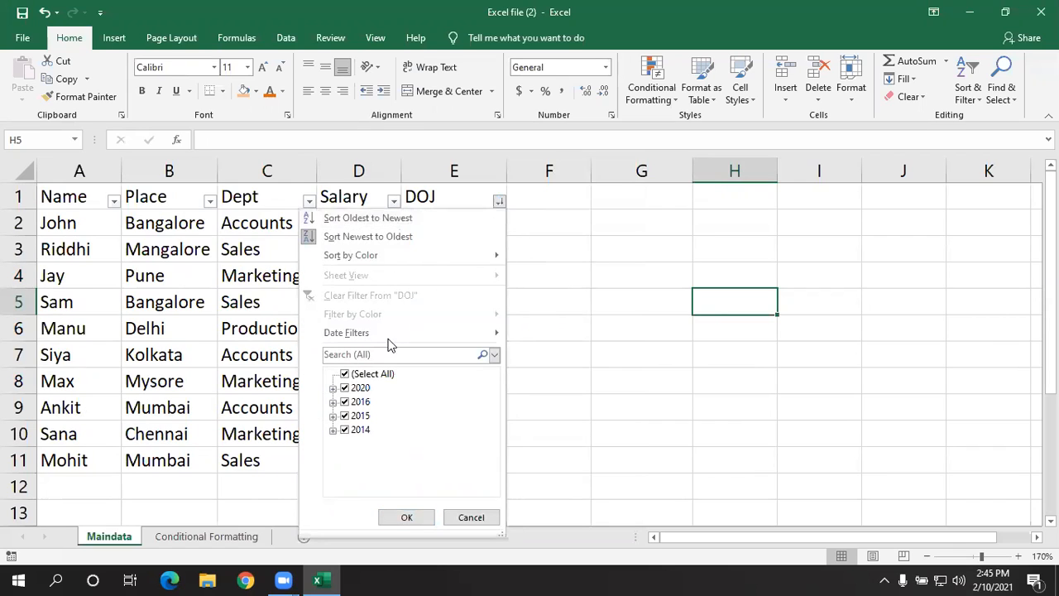
{"action": "mouse_move", "coordinate": [383, 335]}
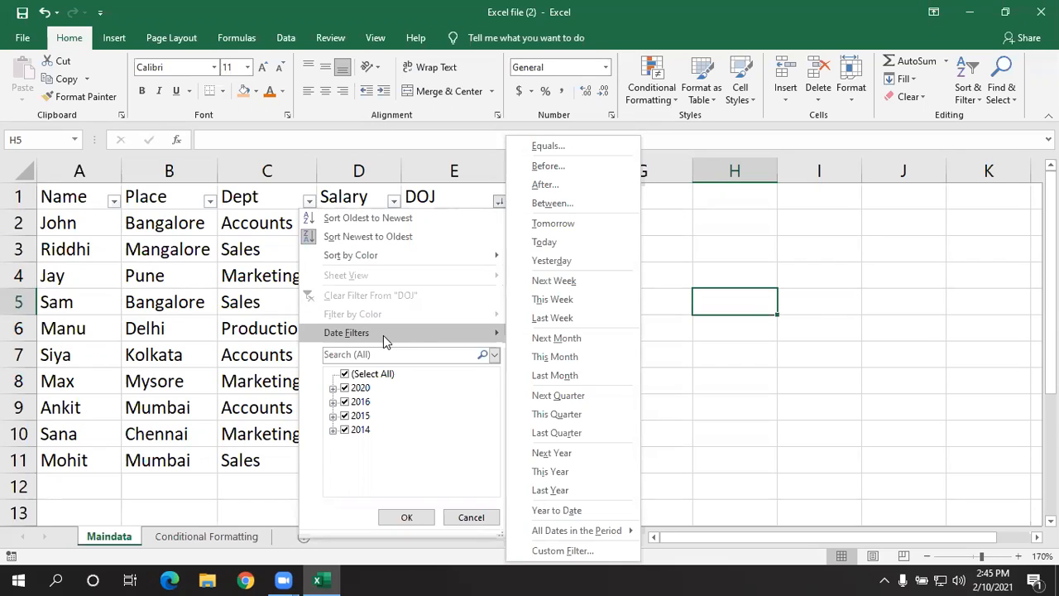
{"action": "left_click", "coordinate": [402, 409]}
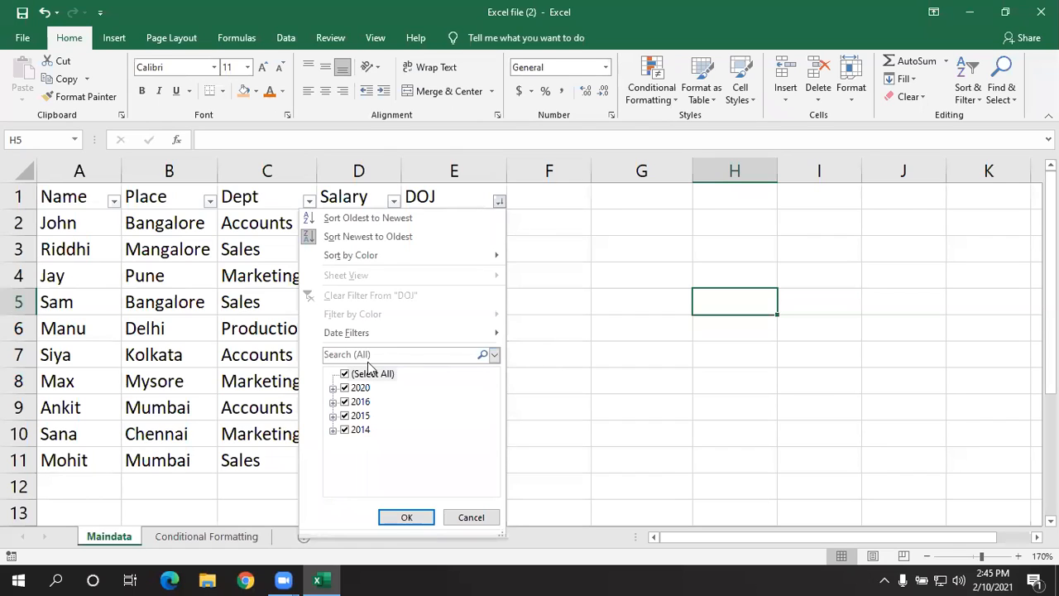
{"action": "left_click", "coordinate": [332, 388]}
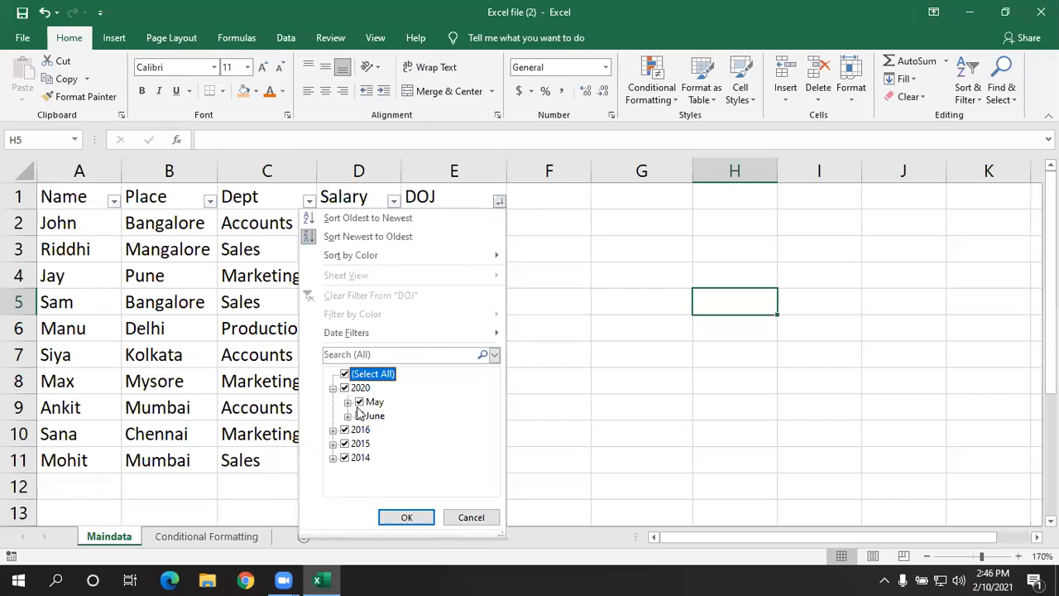
{"action": "left_click", "coordinate": [348, 402]}
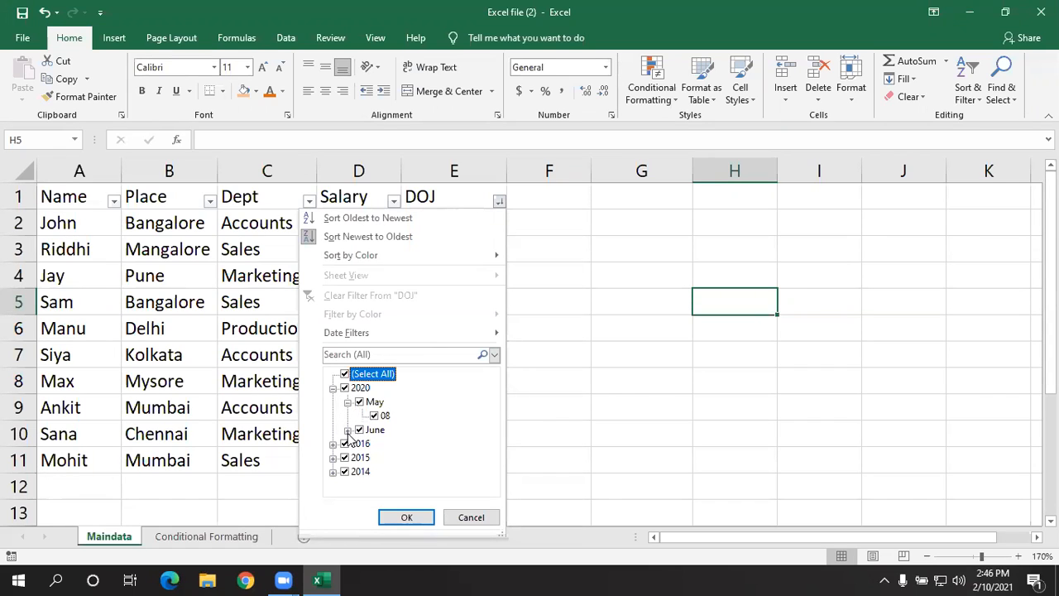
{"action": "left_click", "coordinate": [347, 430]}
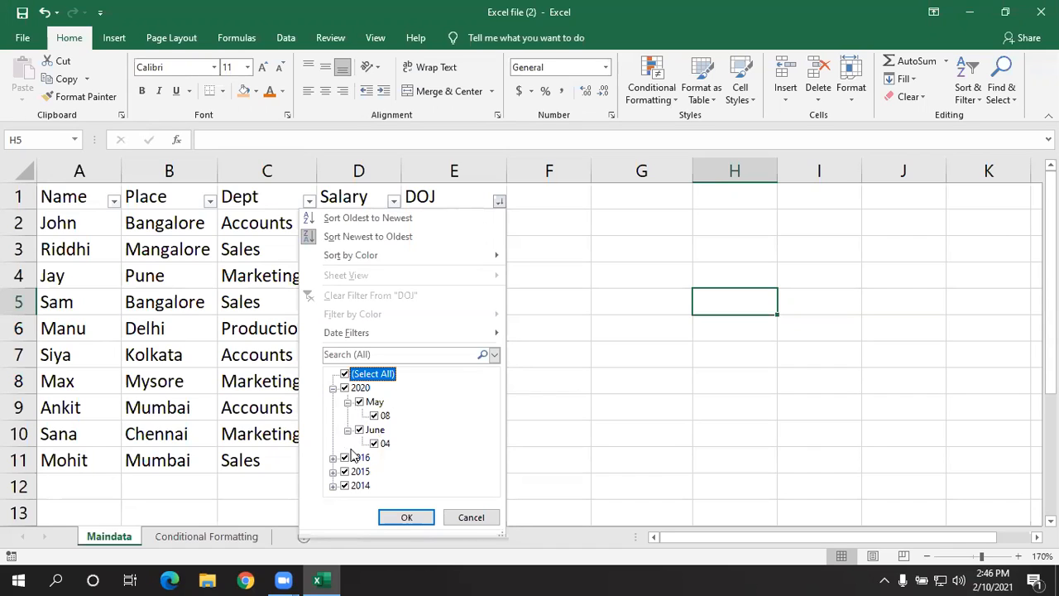
{"action": "left_click", "coordinate": [333, 388]}
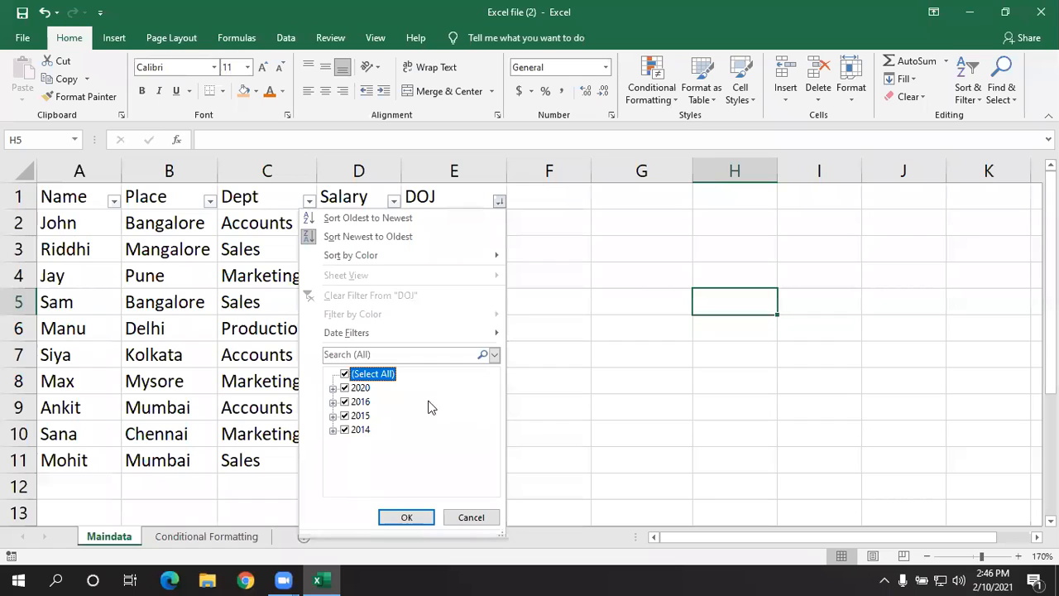
- Filter the DOJ column to 2020 only by excluding 2016, 2015 and 2014, and clear that filter
{"action": "left_click", "coordinate": [346, 401]}
{"action": "left_click", "coordinate": [346, 415]}
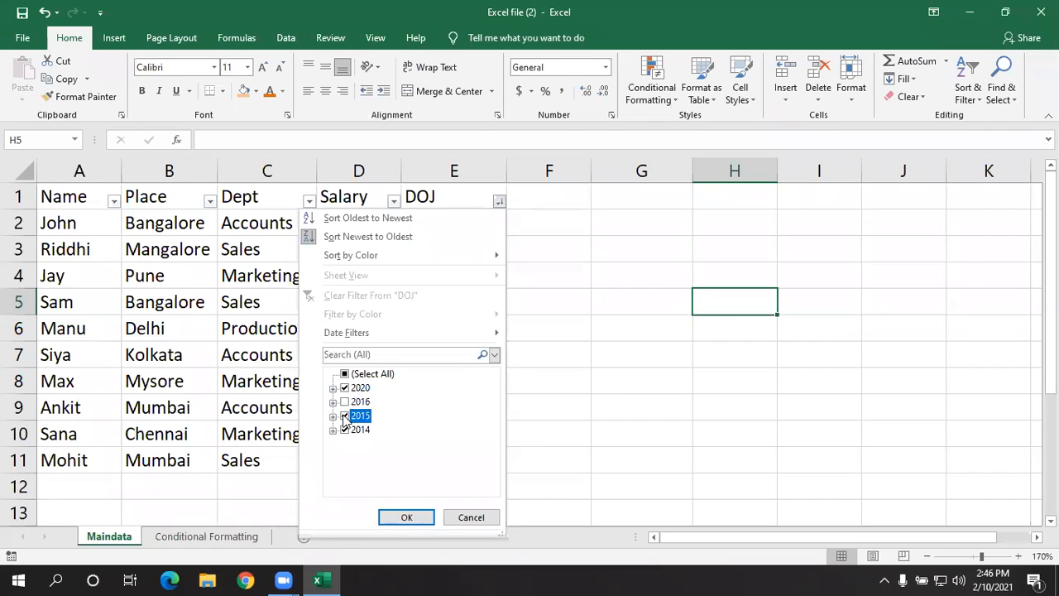
{"action": "left_click", "coordinate": [345, 428]}
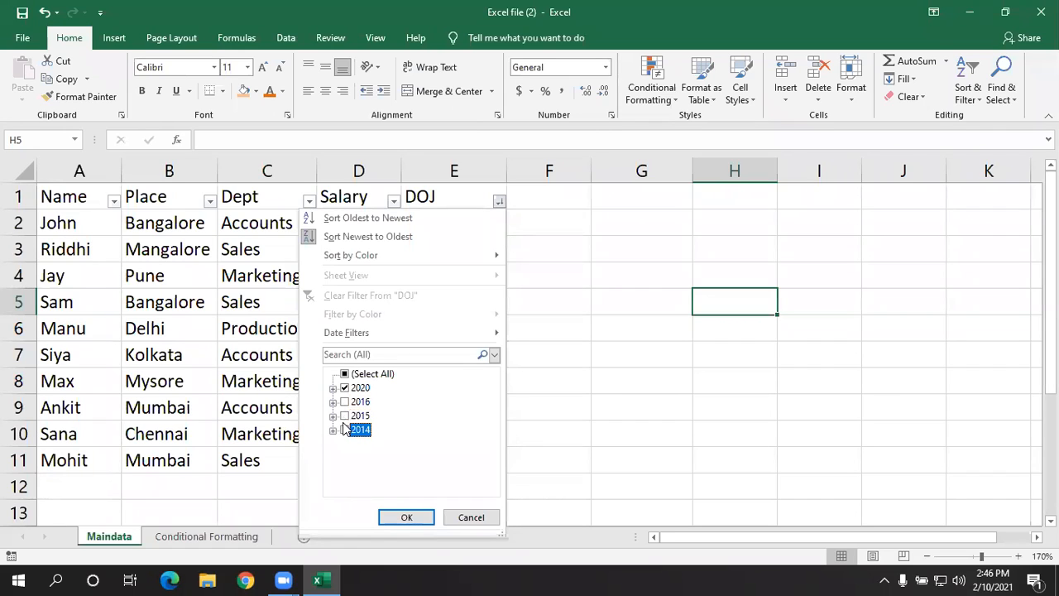
{"action": "left_click", "coordinate": [408, 517]}
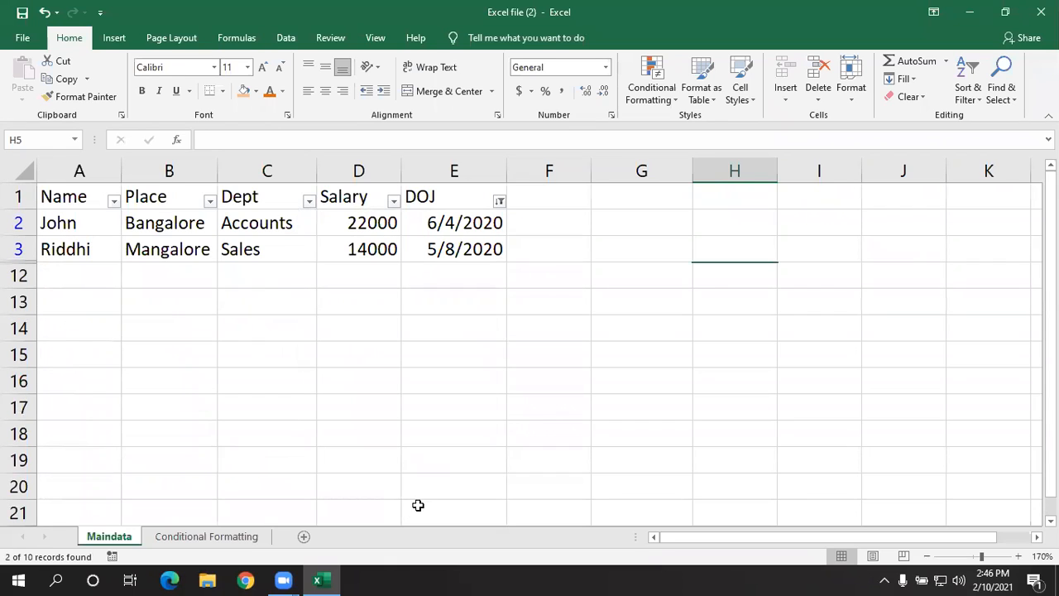
{"action": "left_click", "coordinate": [499, 201]}
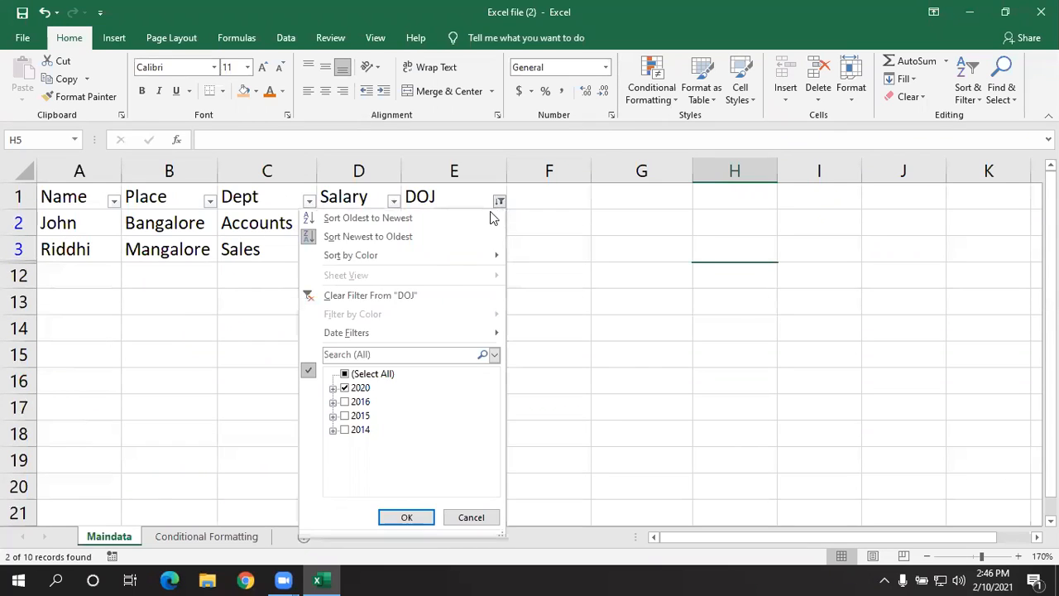
{"action": "left_click", "coordinate": [438, 299]}
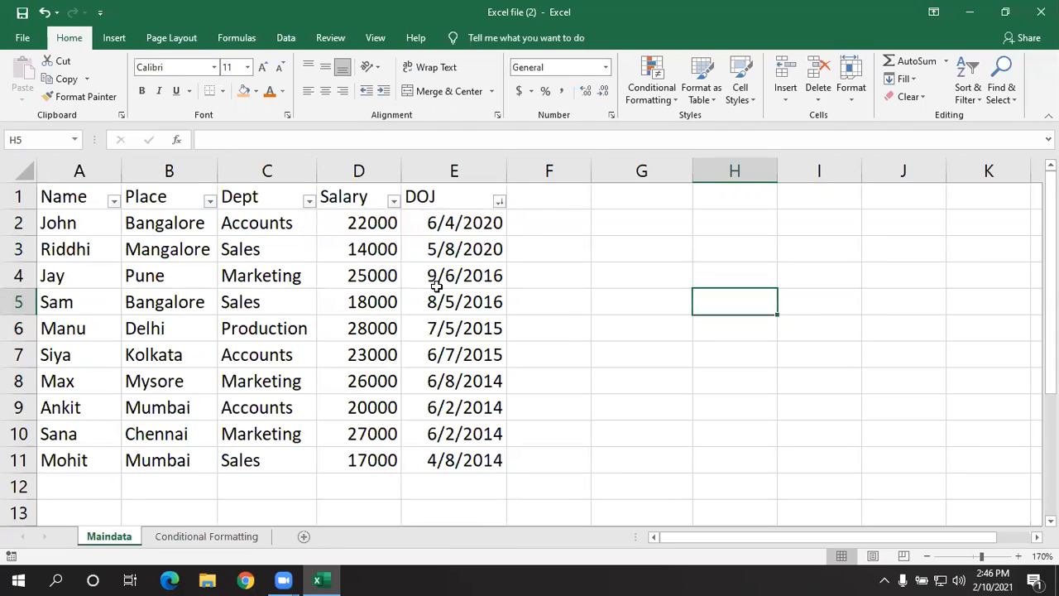
- Apply the This Month date filter to the DOJ column and clear it again
{"action": "left_click", "coordinate": [498, 202]}
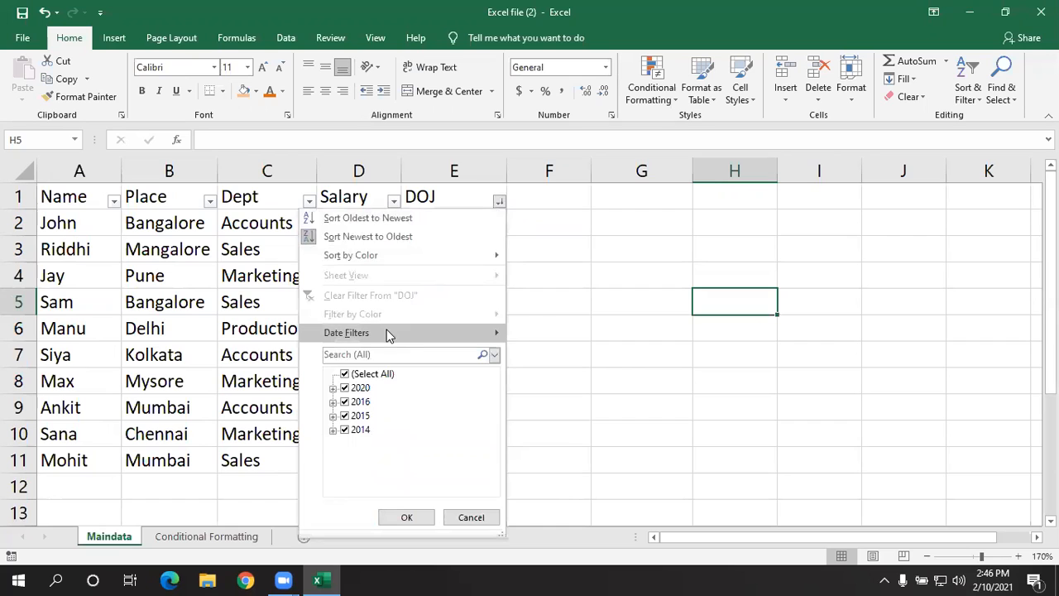
{"action": "mouse_move", "coordinate": [389, 334]}
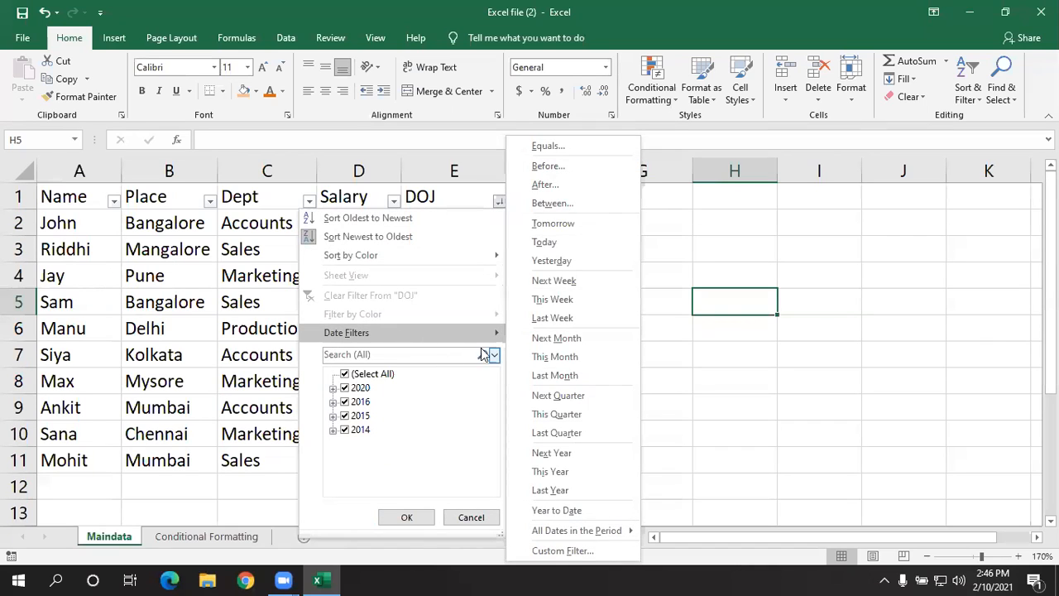
{"action": "mouse_move", "coordinate": [463, 334]}
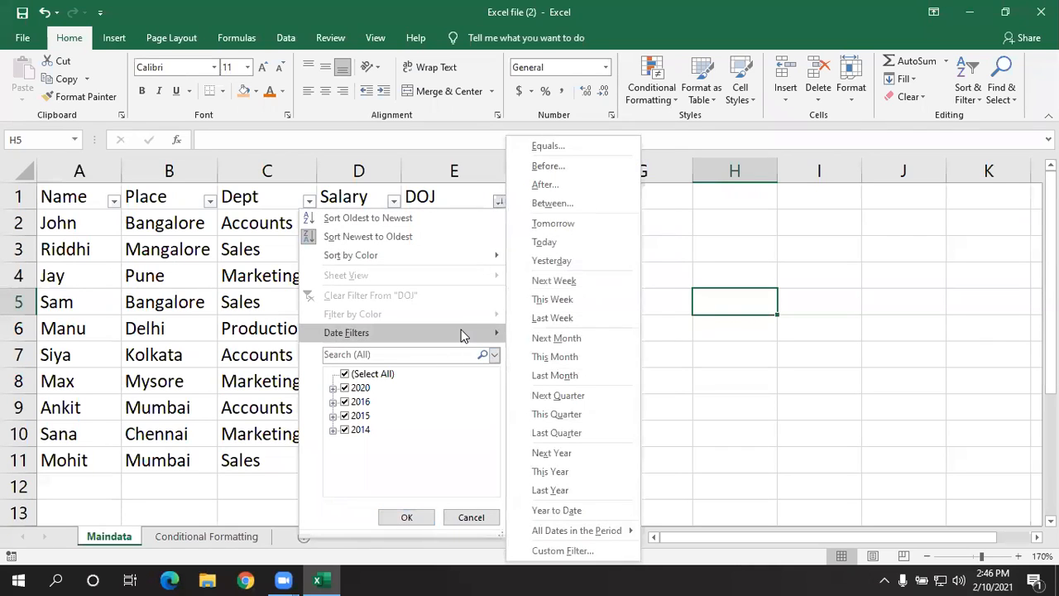
{"action": "left_click", "coordinate": [539, 357]}
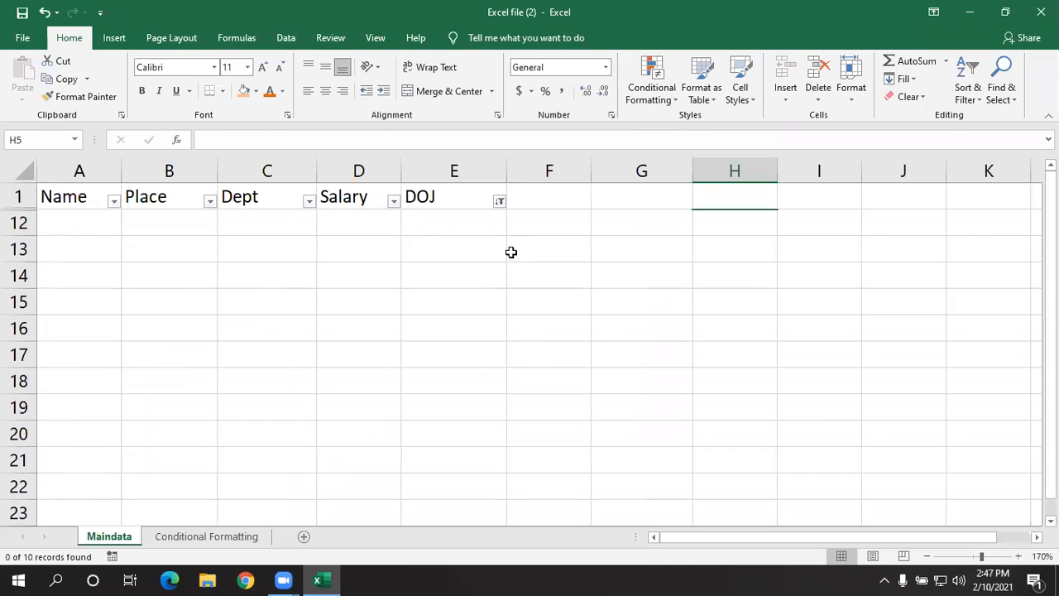
{"action": "left_click", "coordinate": [501, 203]}
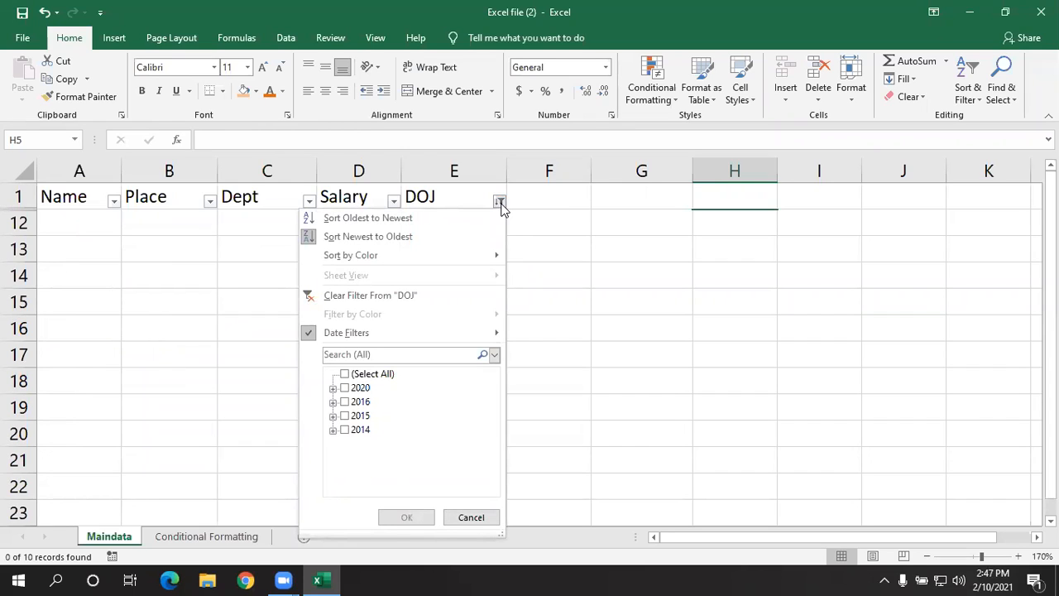
{"action": "left_click", "coordinate": [378, 295]}
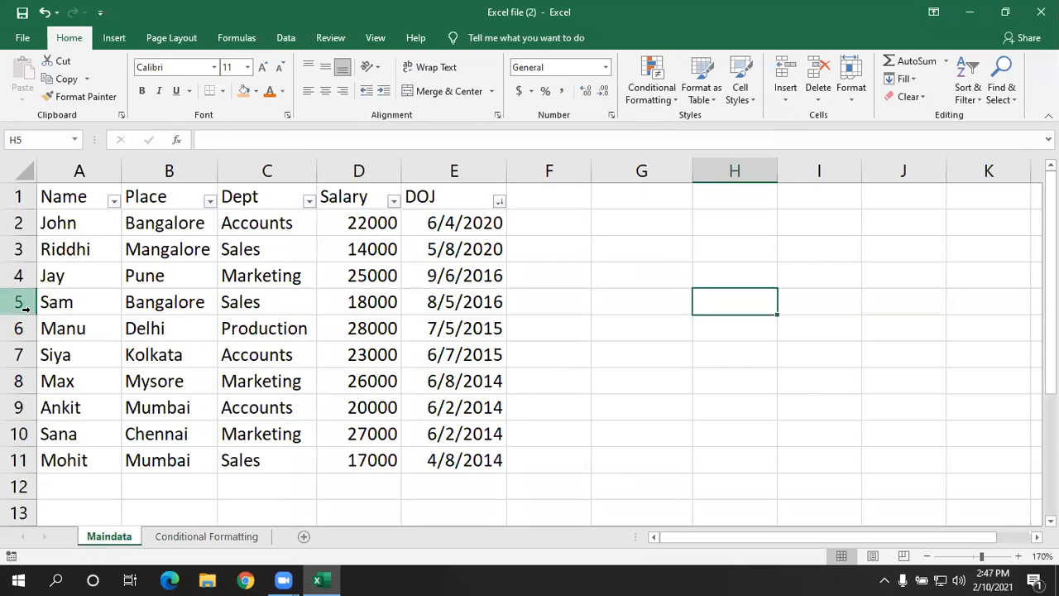
- Filter the DOJ column with a Between date filter, after or equal to 8/5/2016 and before or equal to 6/4/2020
{"action": "left_click", "coordinate": [500, 203]}
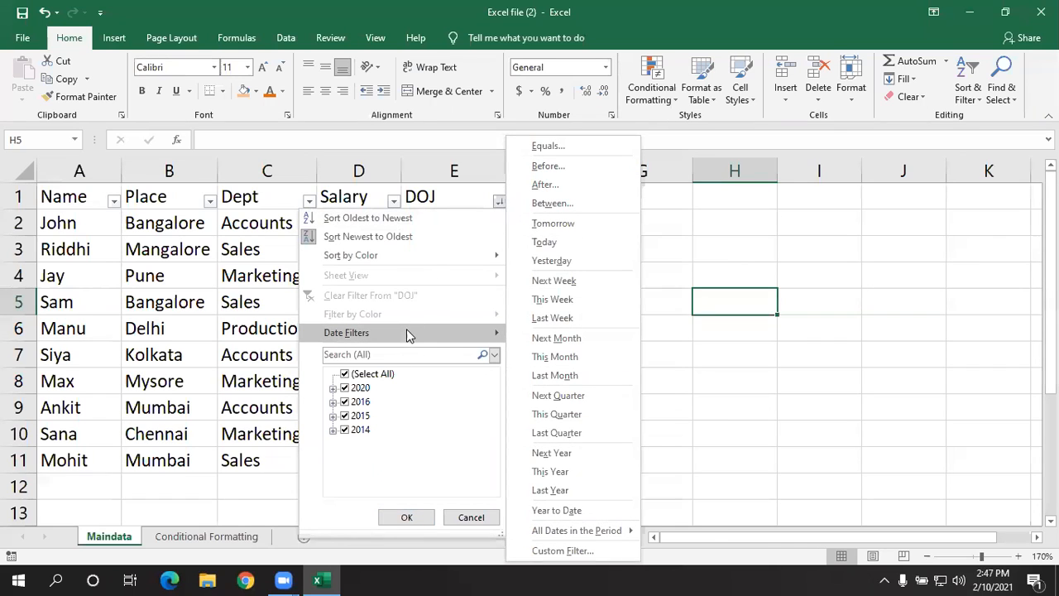
{"action": "left_click", "coordinate": [573, 202]}
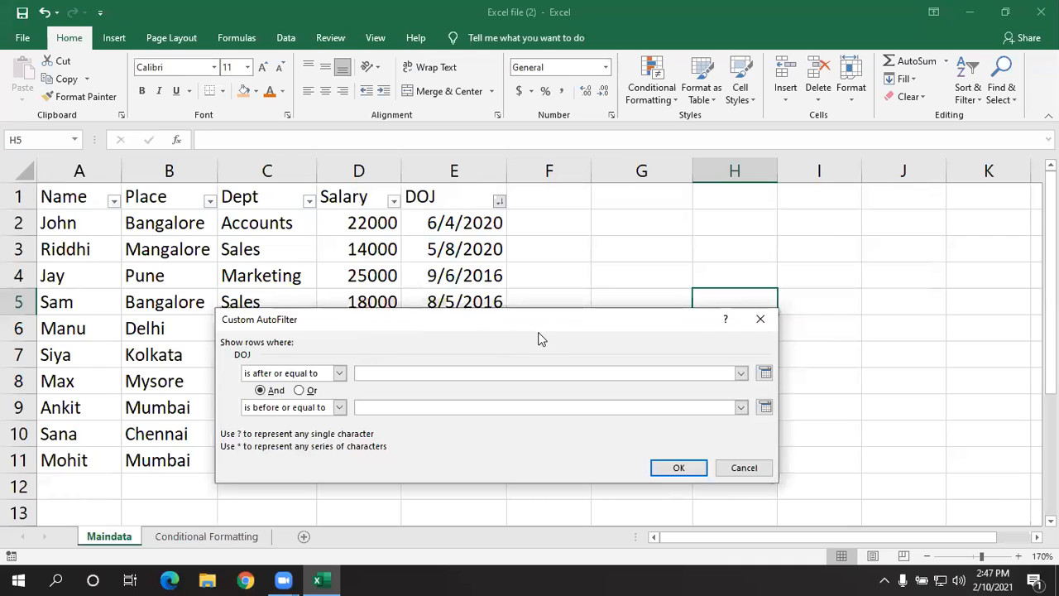
{"action": "left_click_drag", "start_coordinate": [525, 329], "coordinate": [472, 260]}
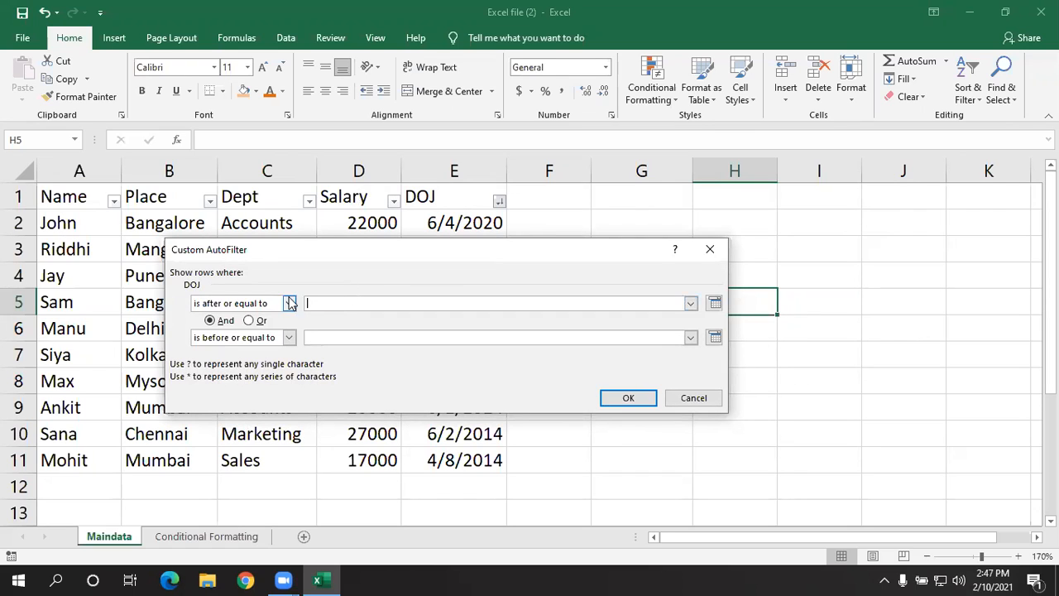
{"action": "left_click", "coordinate": [693, 303]}
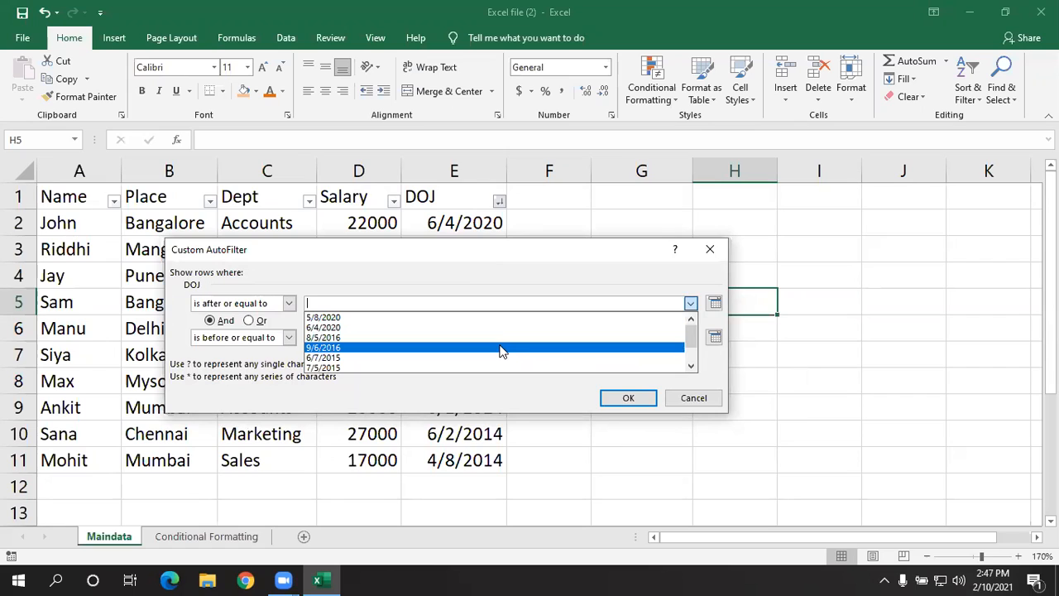
{"action": "left_click", "coordinate": [500, 338]}
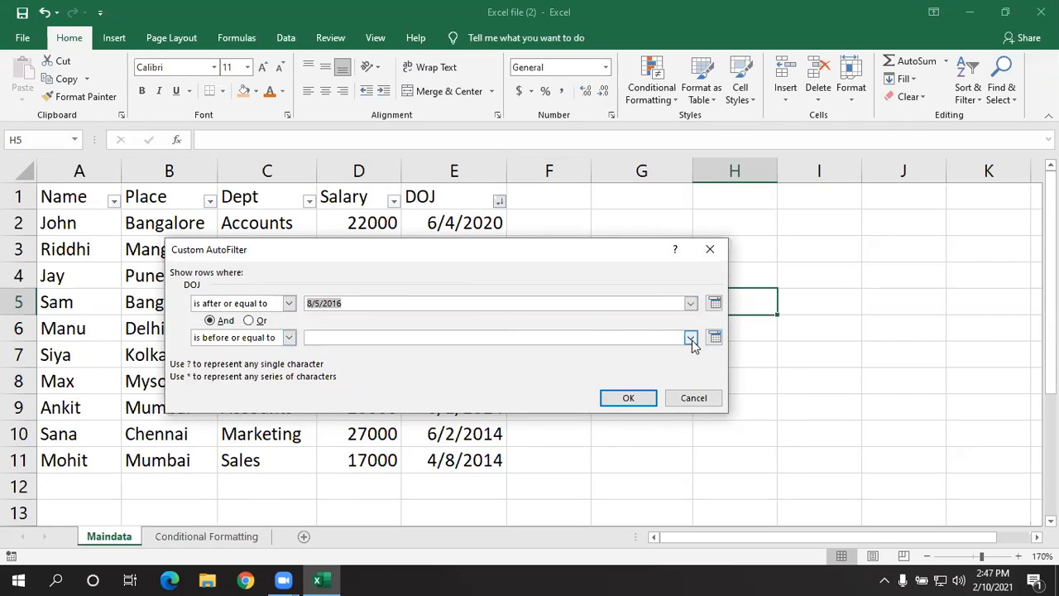
{"action": "left_click", "coordinate": [690, 339]}
{"action": "scroll", "coordinate": [543, 379], "scroll_direction": "down", "scroll_amount": 1}
{"action": "scroll", "coordinate": [542, 379], "scroll_direction": "up", "scroll_amount": 1}
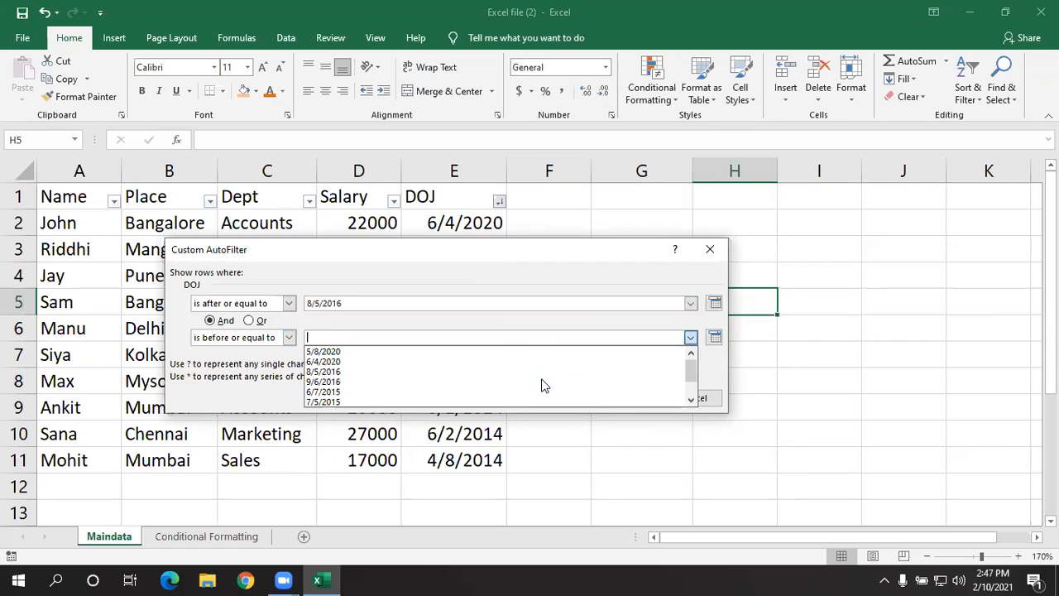
{"action": "left_click", "coordinate": [406, 361]}
{"action": "left_click", "coordinate": [624, 397]}
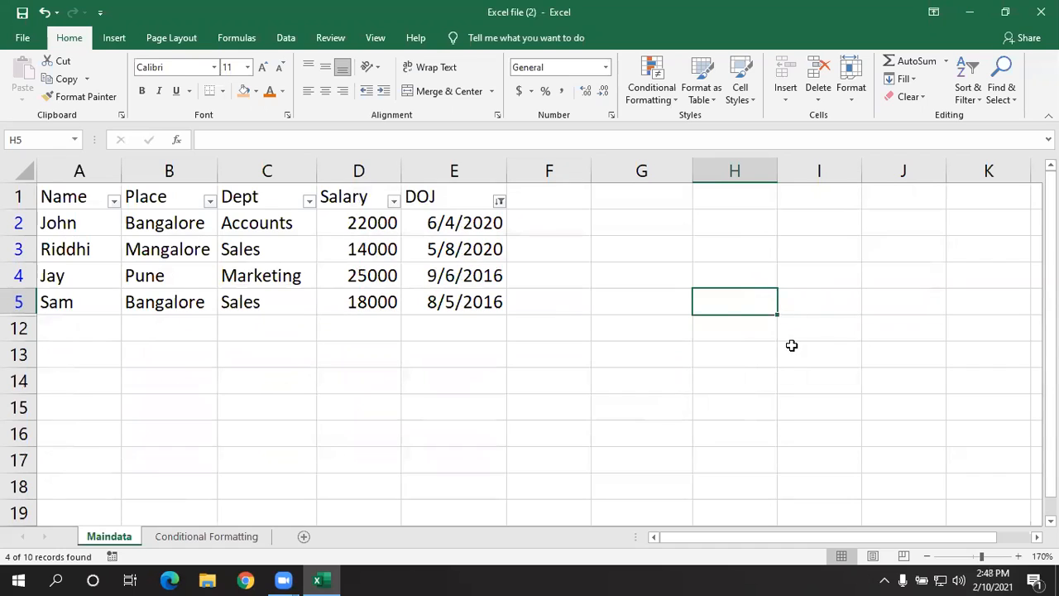
- Clear the Between date filter from the DOJ column and review the column's available date filter options
{"action": "left_click", "coordinate": [499, 202]}
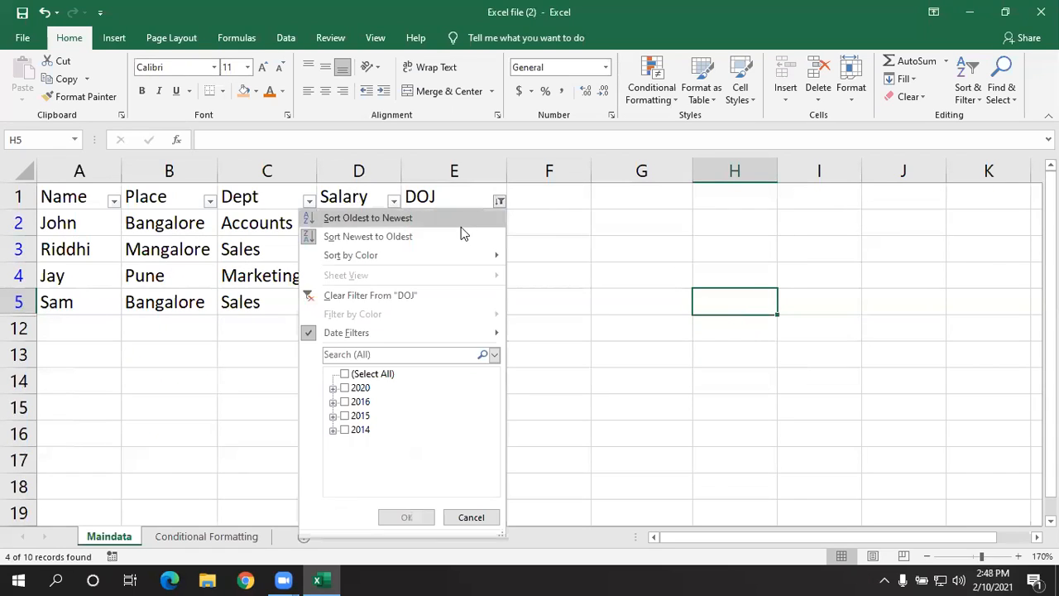
{"action": "left_click", "coordinate": [433, 294]}
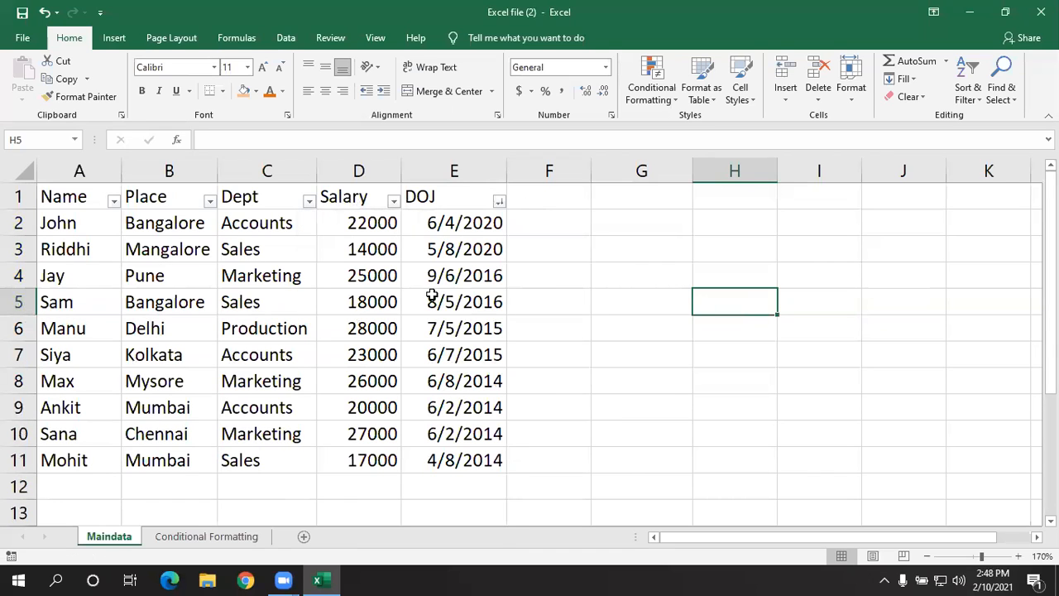
{"action": "left_click", "coordinate": [499, 204]}
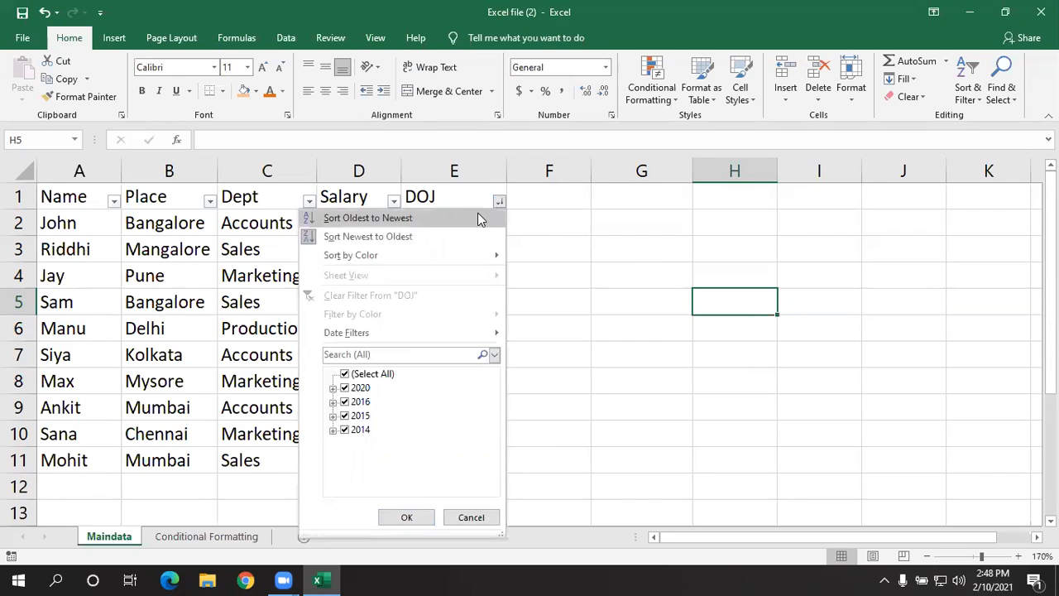
{"action": "left_click", "coordinate": [528, 225]}
{"action": "left_click", "coordinate": [499, 205]}
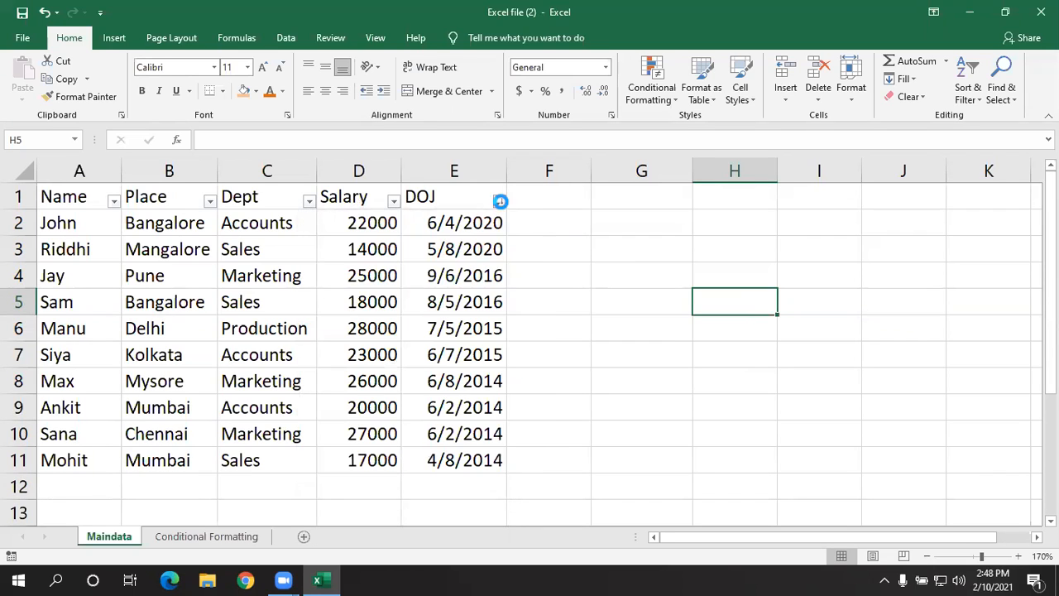
{"action": "mouse_move", "coordinate": [464, 331]}
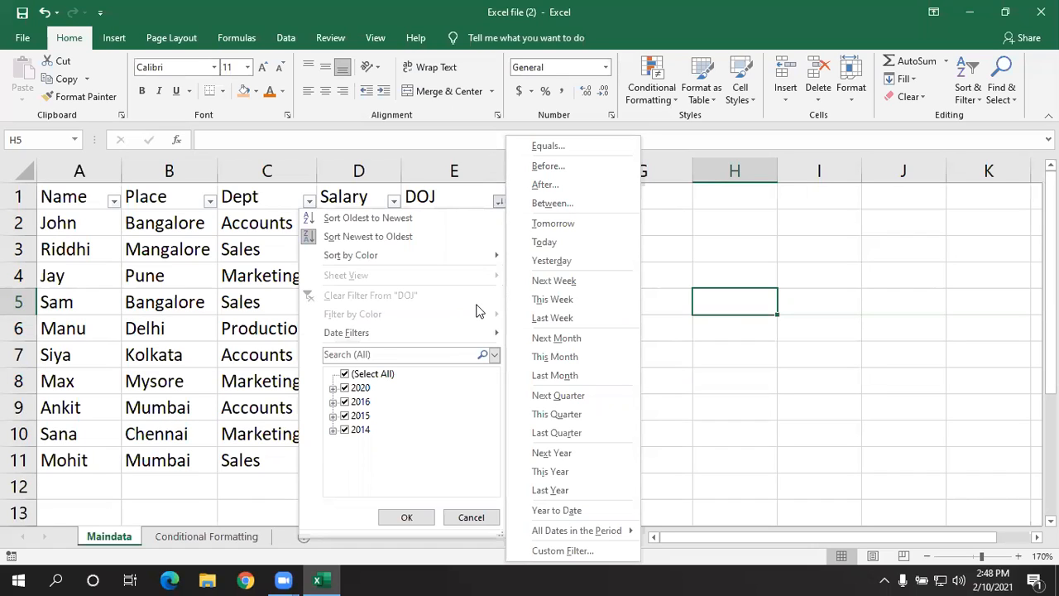
{"action": "mouse_move", "coordinate": [417, 334]}
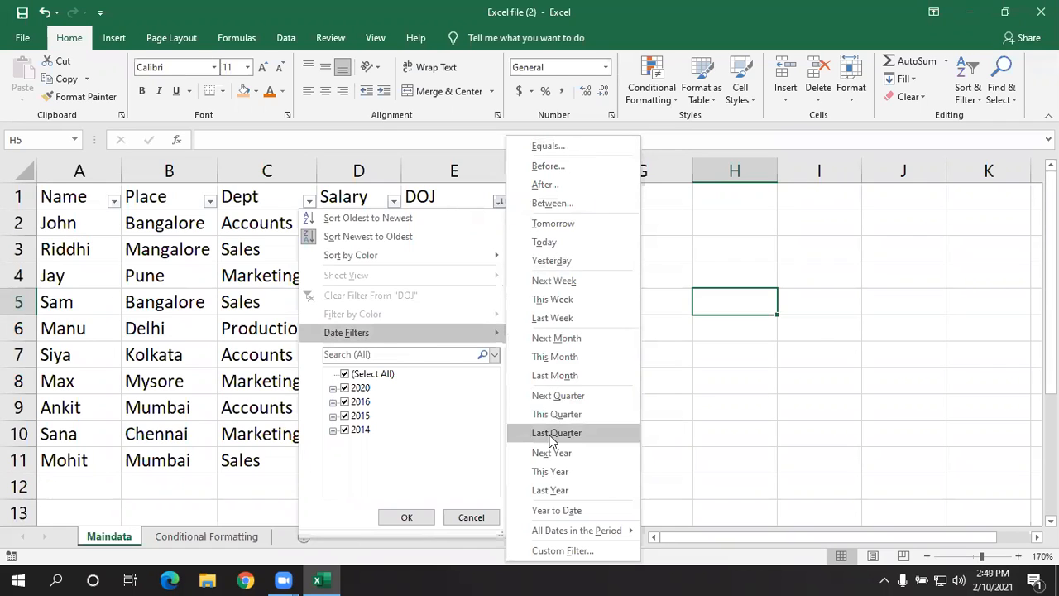
{"action": "left_click", "coordinate": [718, 433]}
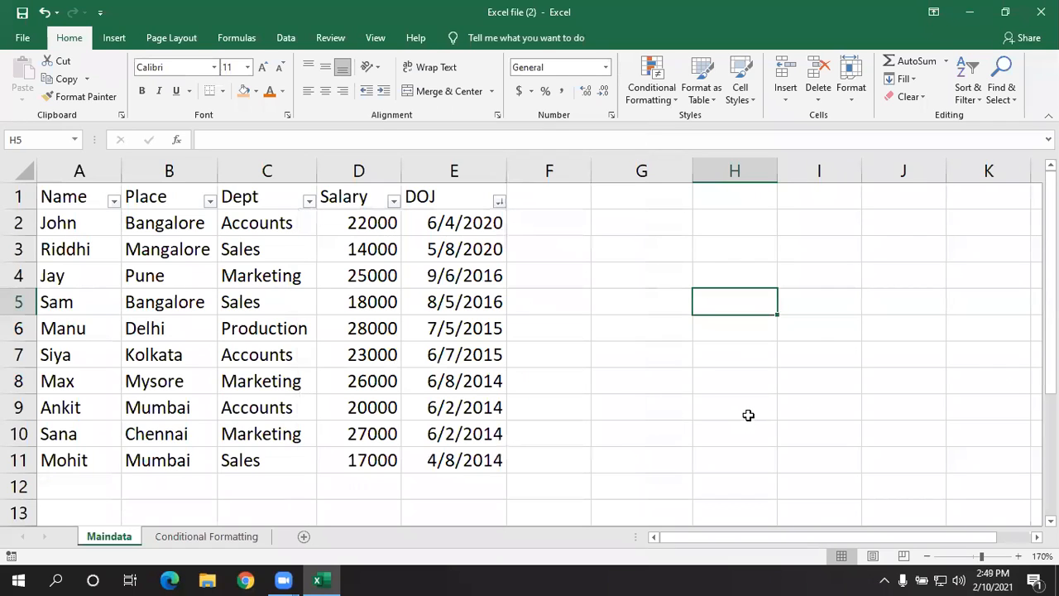
- Change the DOJ date in cell E6 to 2/5/2021
{"action": "left_click", "coordinate": [486, 325]}
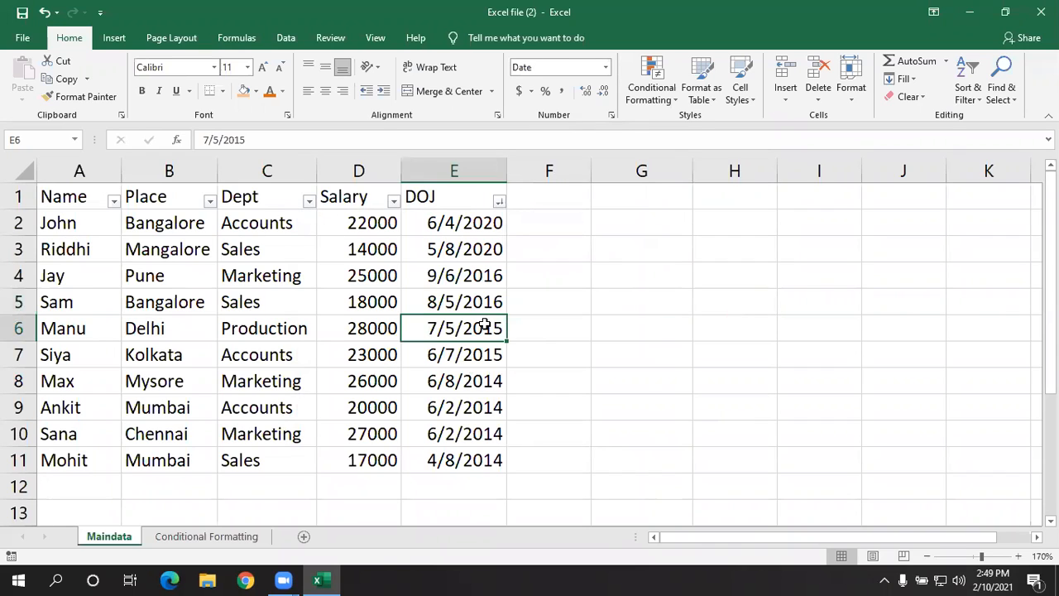
{"action": "double_click", "coordinate": [440, 328]}
{"action": "key", "text": "BackSpace"}
{"action": "type", "text": "2"}
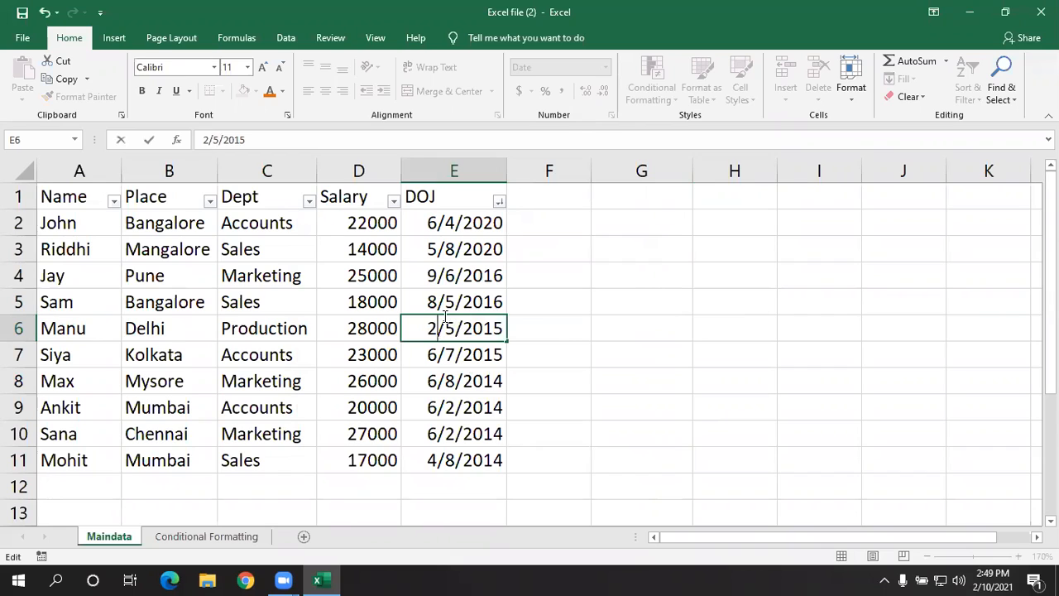
{"action": "left_click", "coordinate": [503, 328]}
{"action": "key", "text": "BackSpace"}
{"action": "key", "text": "BackSpace"}
{"action": "type", "text": "21"}
{"action": "key", "text": "Return"}
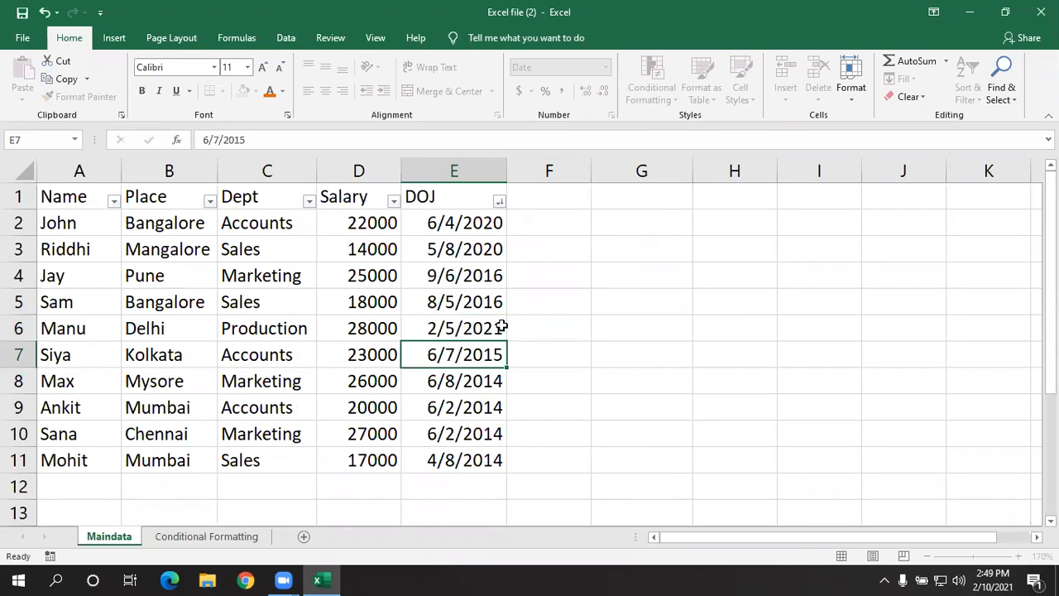
- Filter the DOJ column with the This Month date filter and clear that filter
{"action": "left_click", "coordinate": [503, 328]}
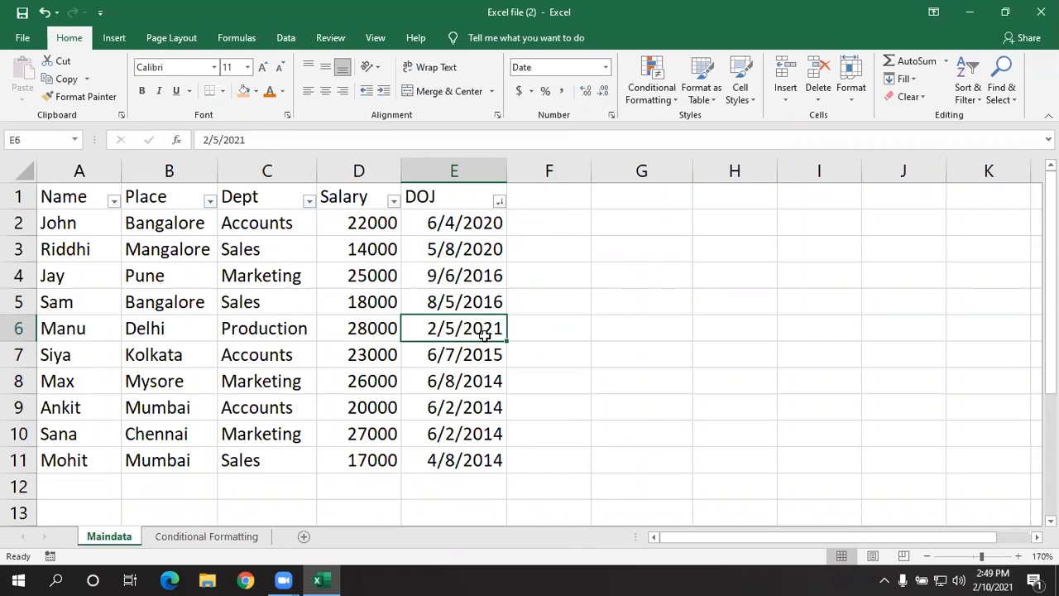
{"action": "left_click", "coordinate": [499, 201]}
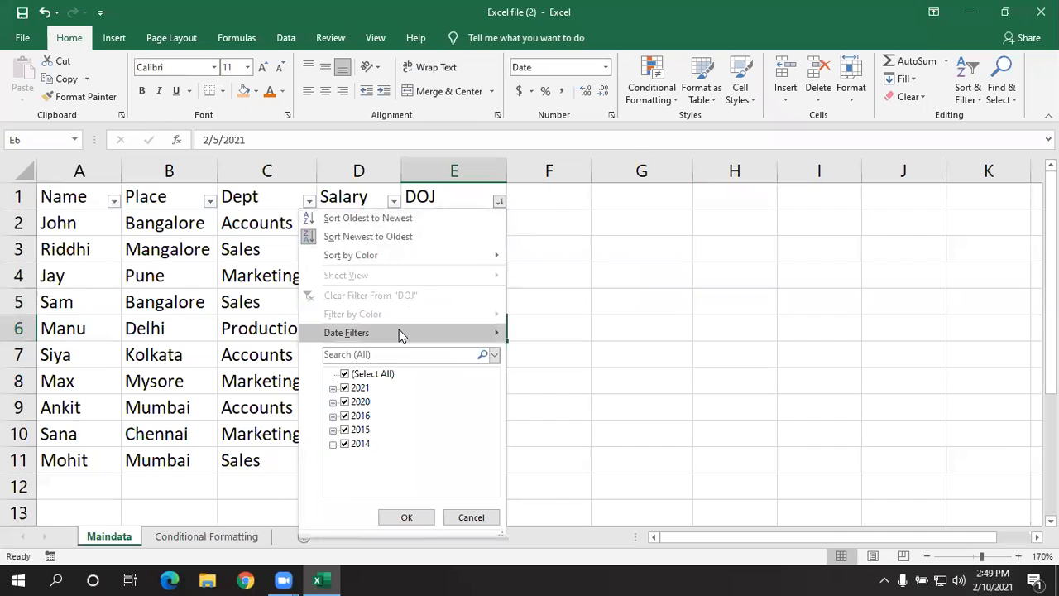
{"action": "mouse_move", "coordinate": [399, 334]}
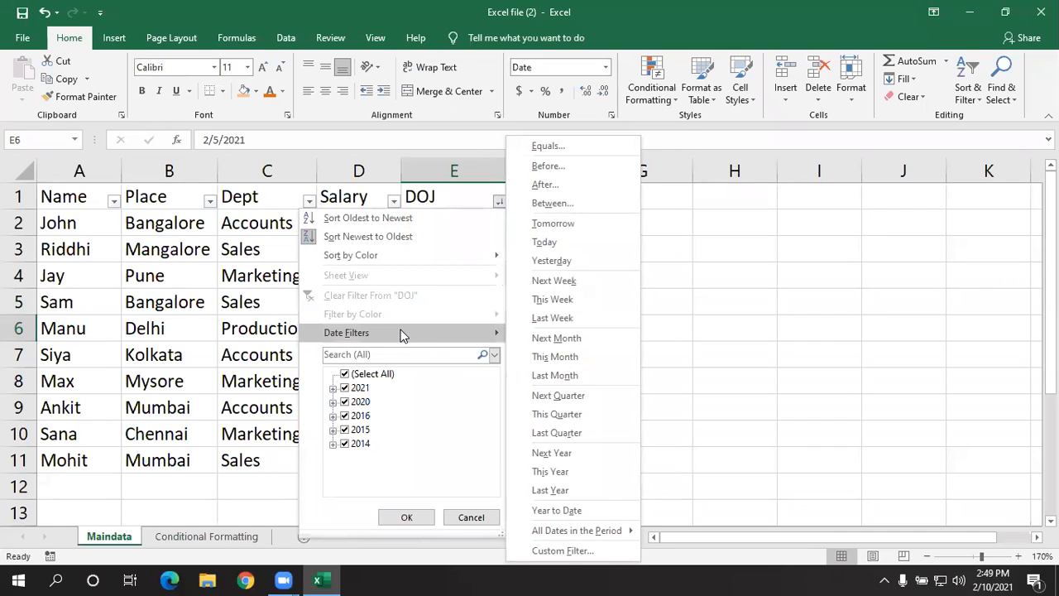
{"action": "left_click", "coordinate": [519, 358]}
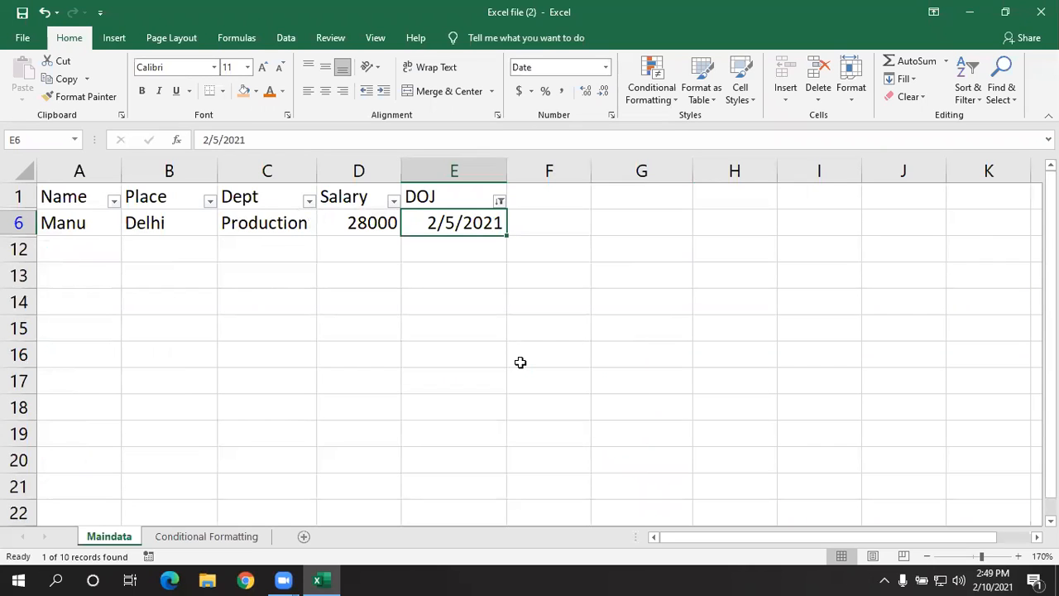
{"action": "left_click", "coordinate": [500, 203]}
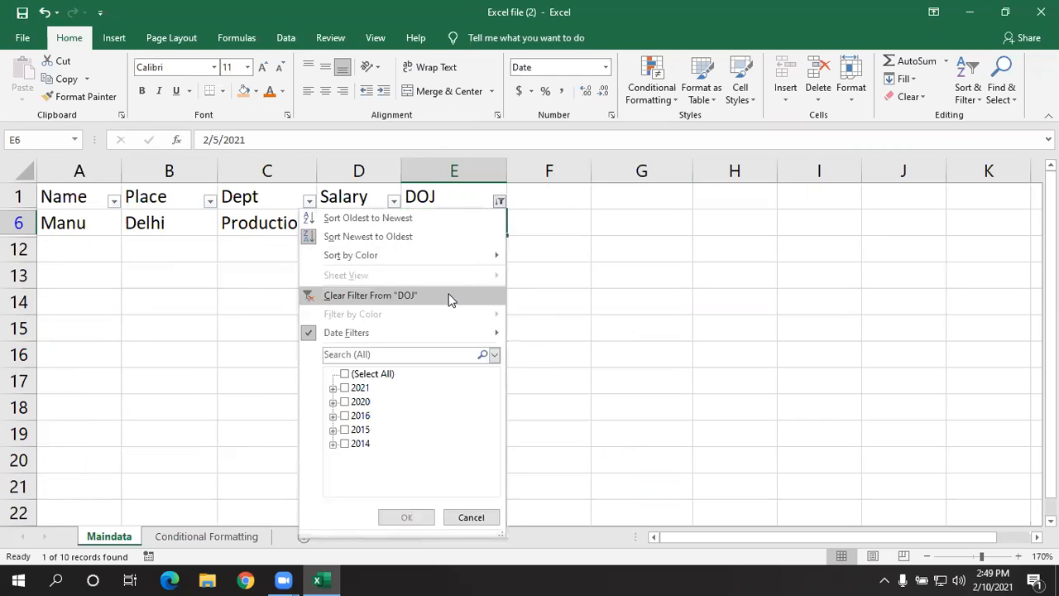
{"action": "left_click", "coordinate": [450, 296]}
- Apply the This Quarter date filter to the DOJ column and clear it again
{"action": "left_click", "coordinate": [500, 203]}
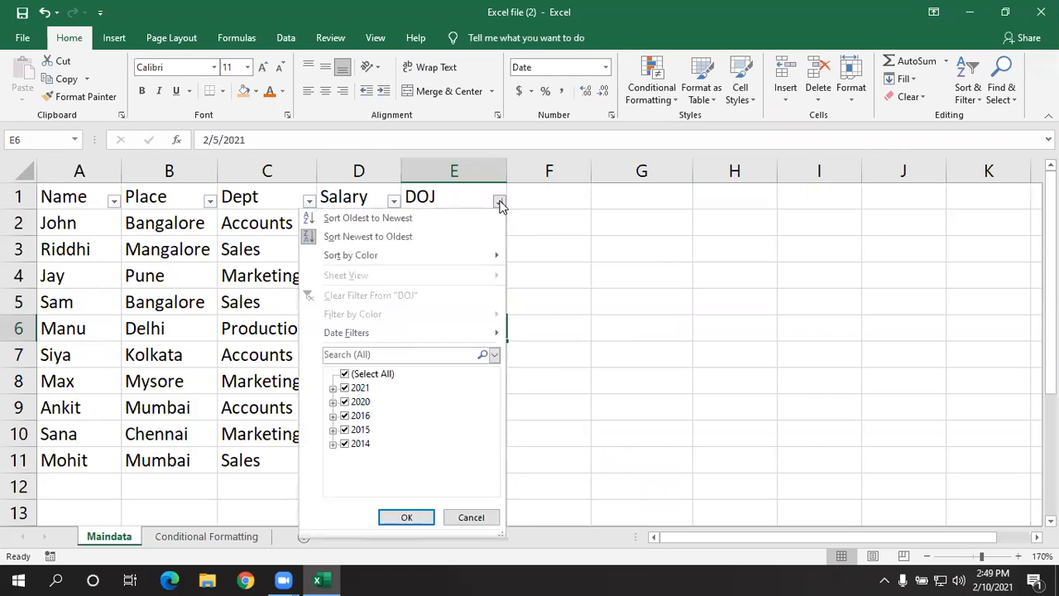
{"action": "mouse_move", "coordinate": [445, 330]}
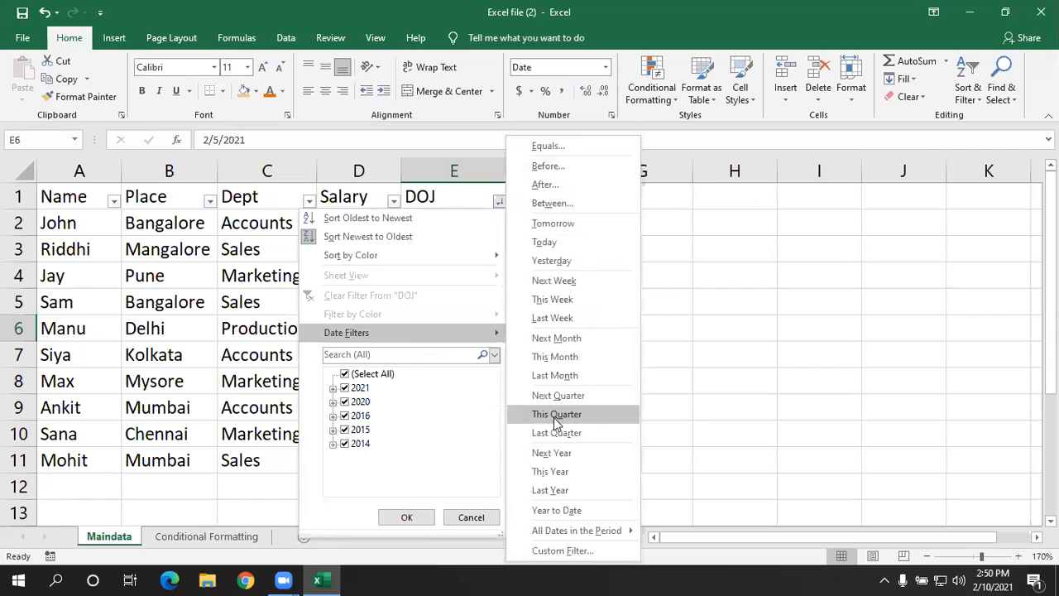
{"action": "left_click", "coordinate": [556, 418]}
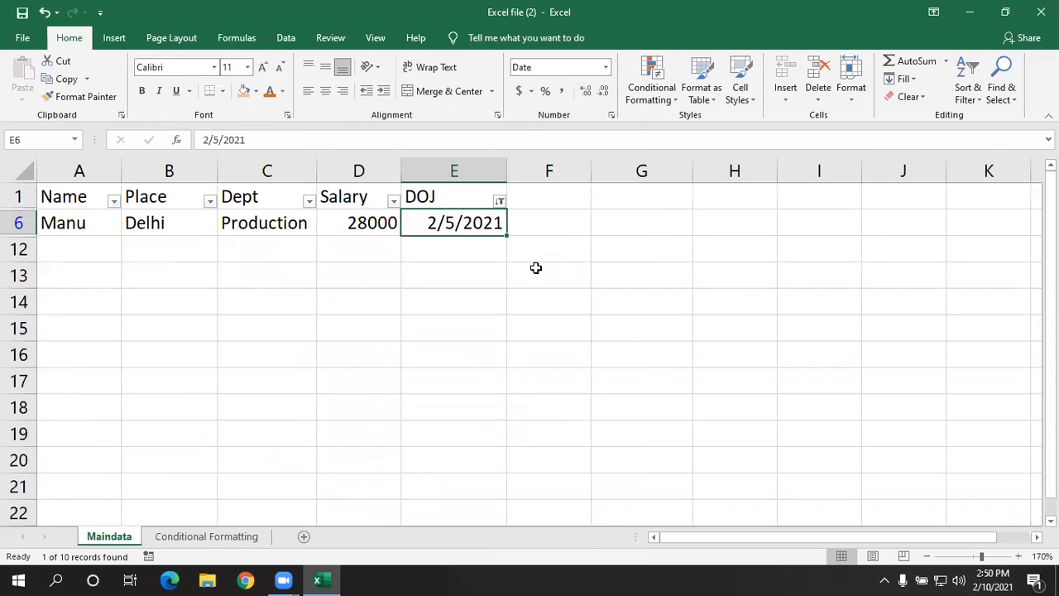
{"action": "left_click", "coordinate": [500, 201]}
{"action": "left_click", "coordinate": [463, 300]}
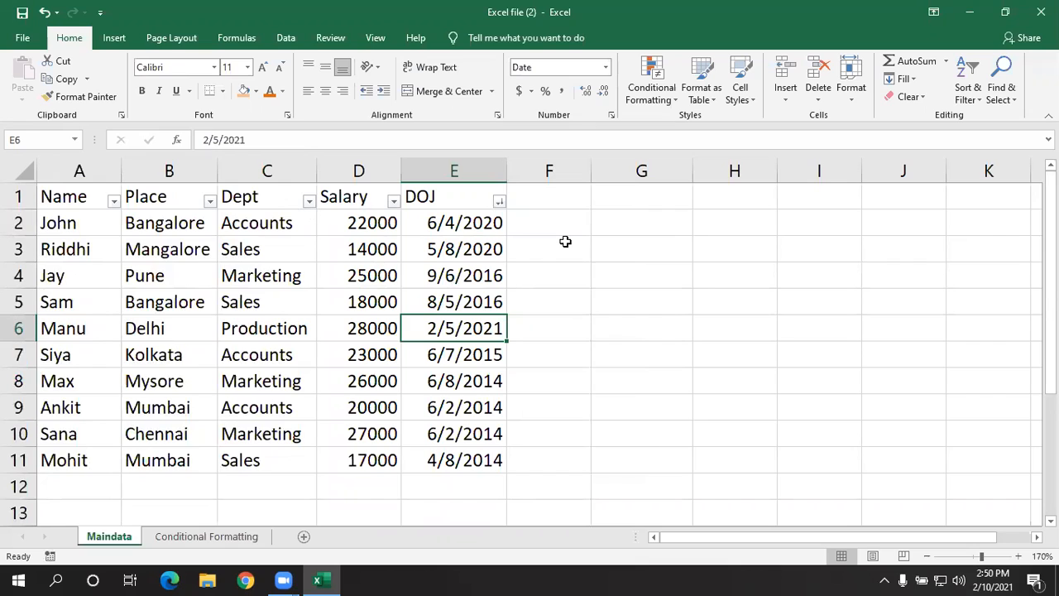
- Filter the DOJ column to all dates in the period Quarter 2, and clear that filter
{"action": "left_click", "coordinate": [499, 202]}
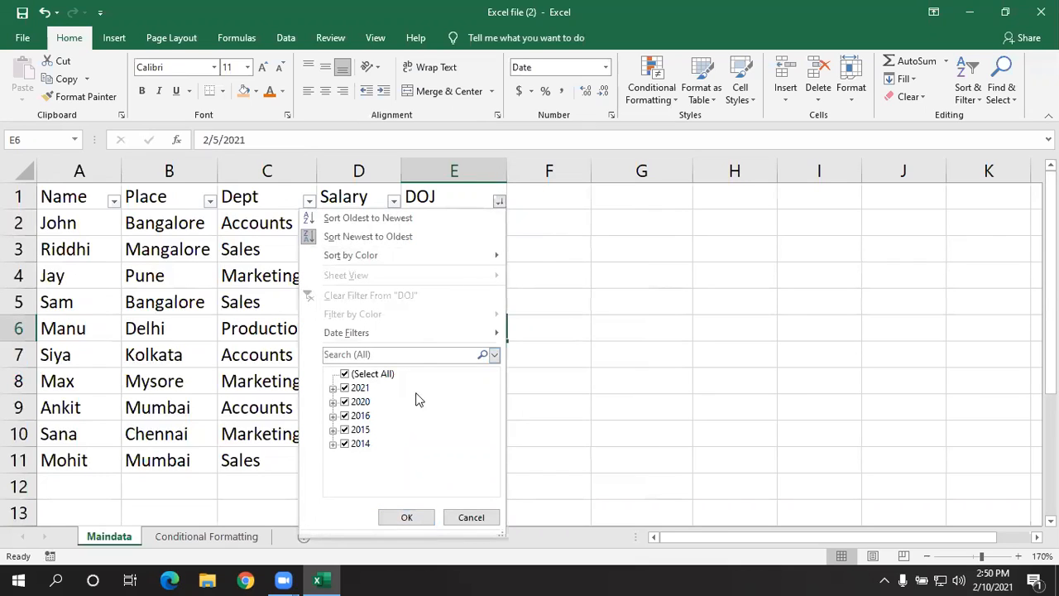
{"action": "mouse_move", "coordinate": [460, 334]}
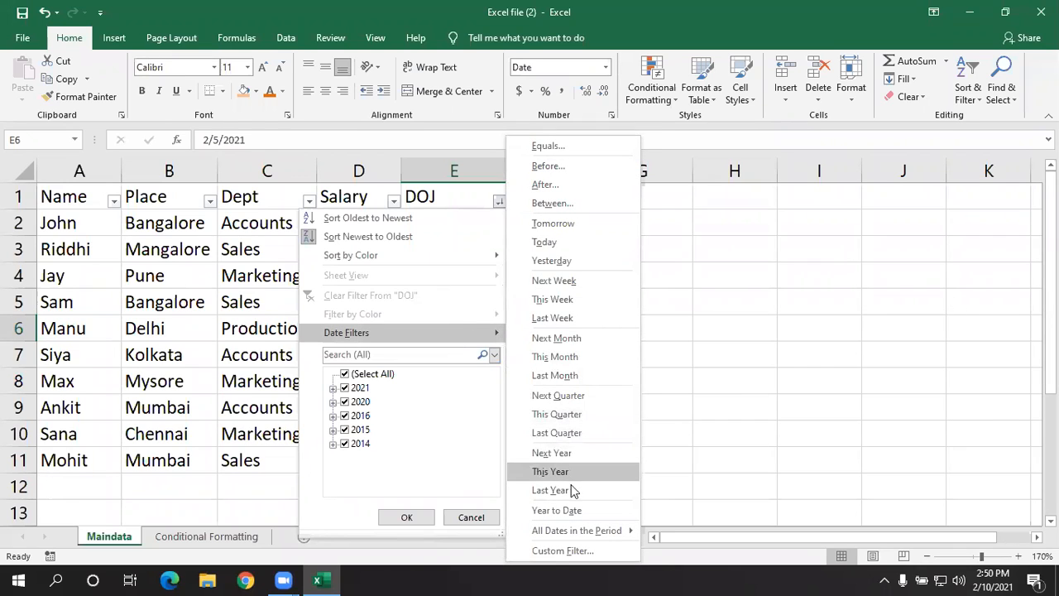
{"action": "mouse_move", "coordinate": [579, 530]}
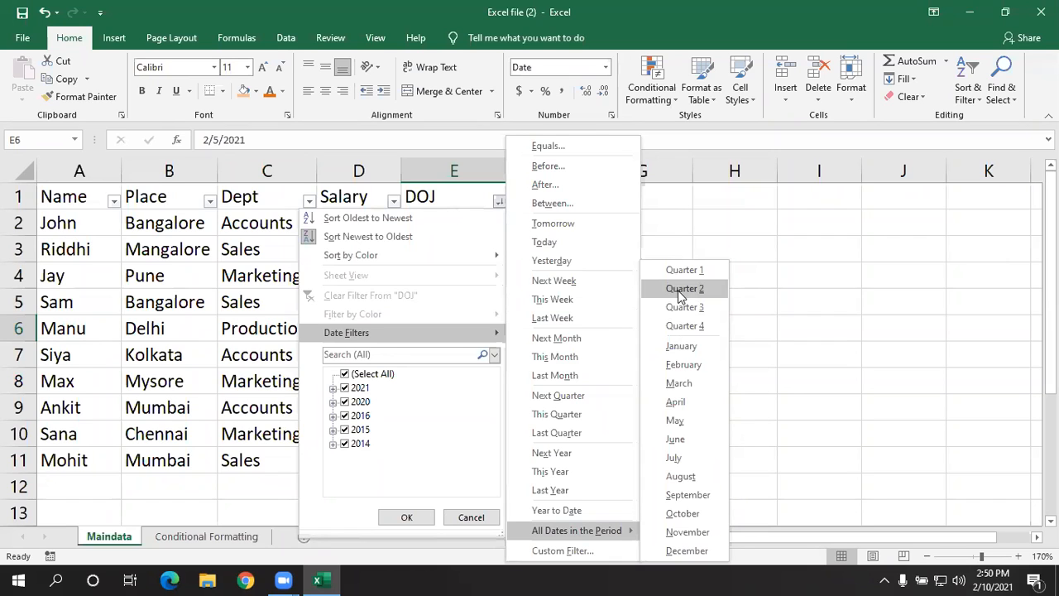
{"action": "left_click", "coordinate": [680, 289]}
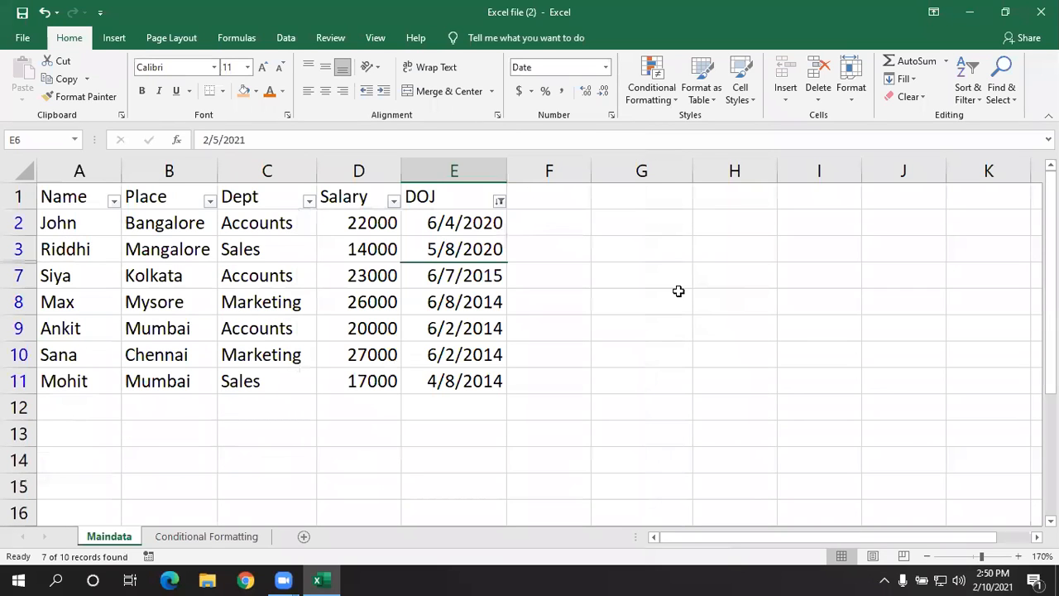
{"action": "left_click", "coordinate": [615, 327]}
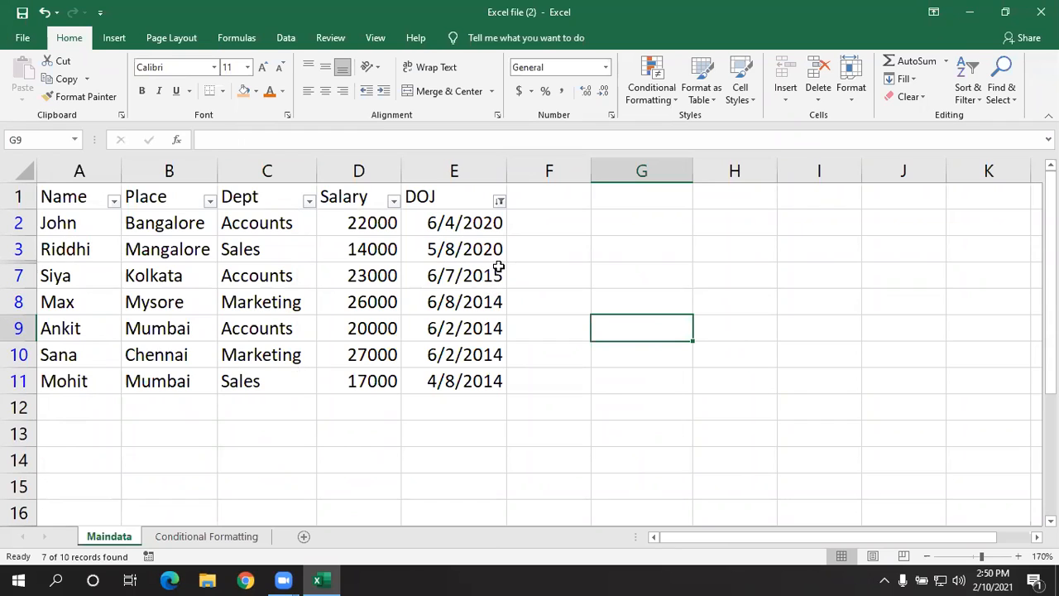
{"action": "left_click", "coordinate": [500, 202]}
{"action": "left_click", "coordinate": [452, 292]}
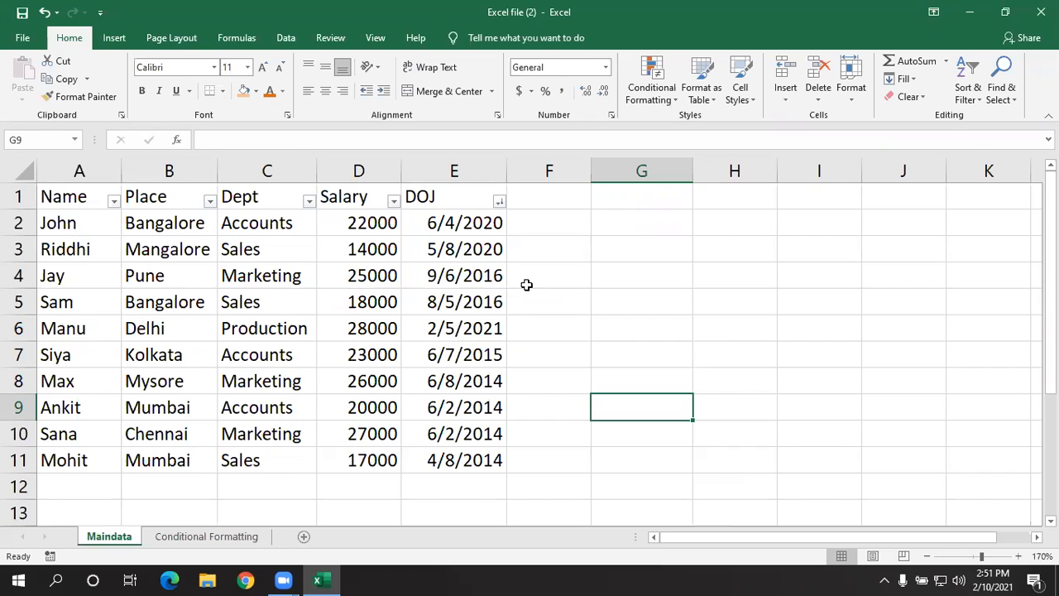
- Filter the DOJ column to all dates in the period June, and clear that filter
{"action": "left_click", "coordinate": [500, 202]}
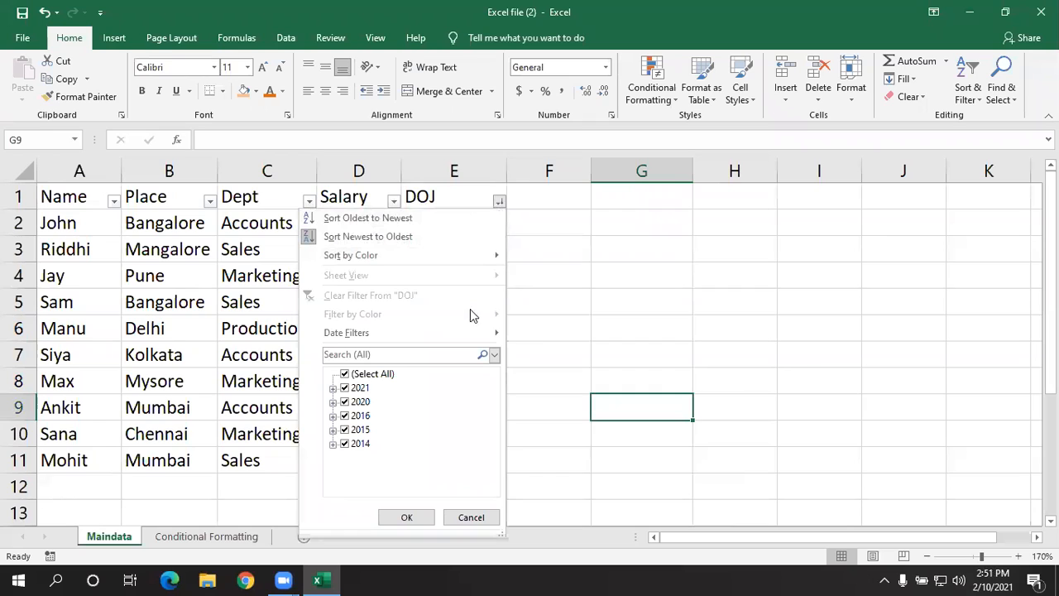
{"action": "mouse_move", "coordinate": [463, 332]}
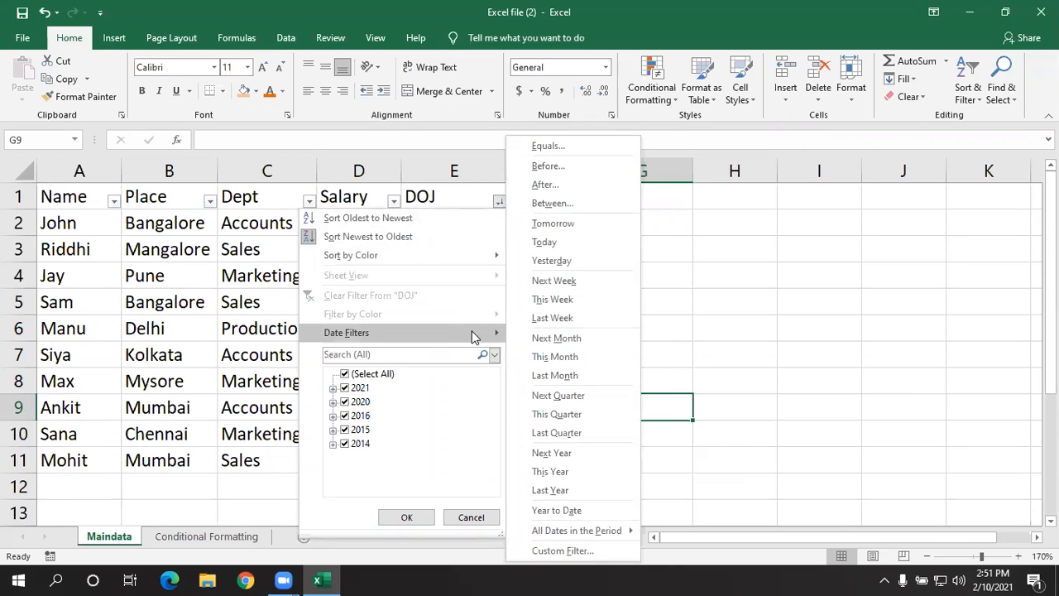
{"action": "mouse_move", "coordinate": [560, 532]}
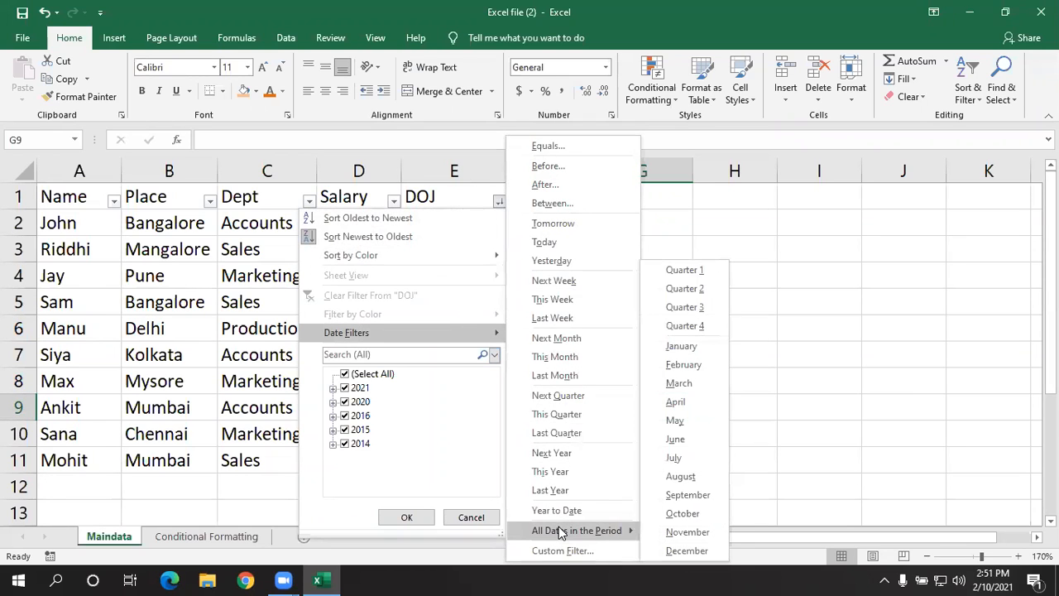
{"action": "left_click", "coordinate": [677, 439]}
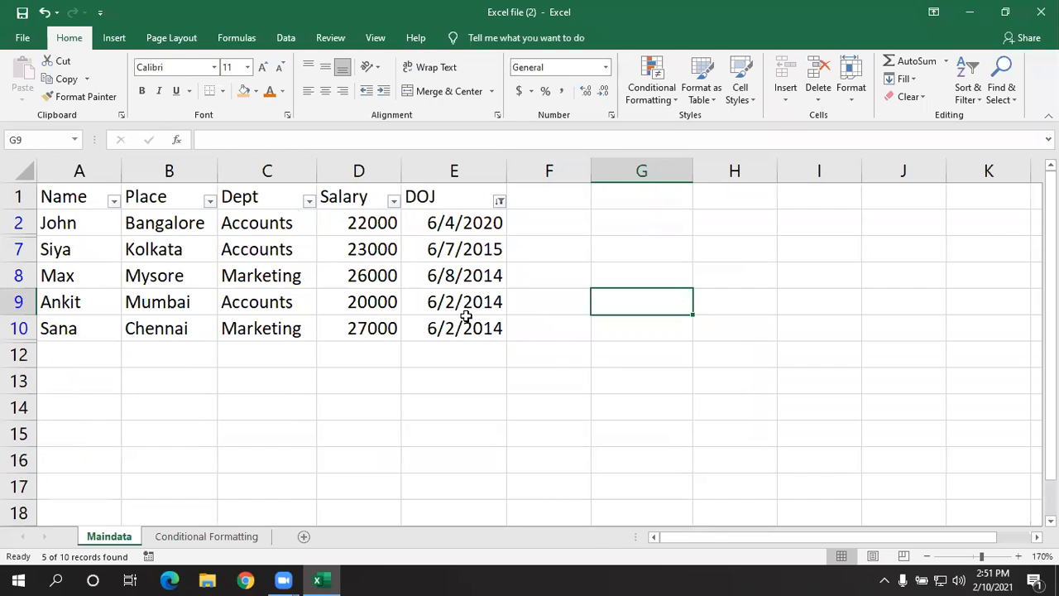
{"action": "left_click", "coordinate": [500, 202]}
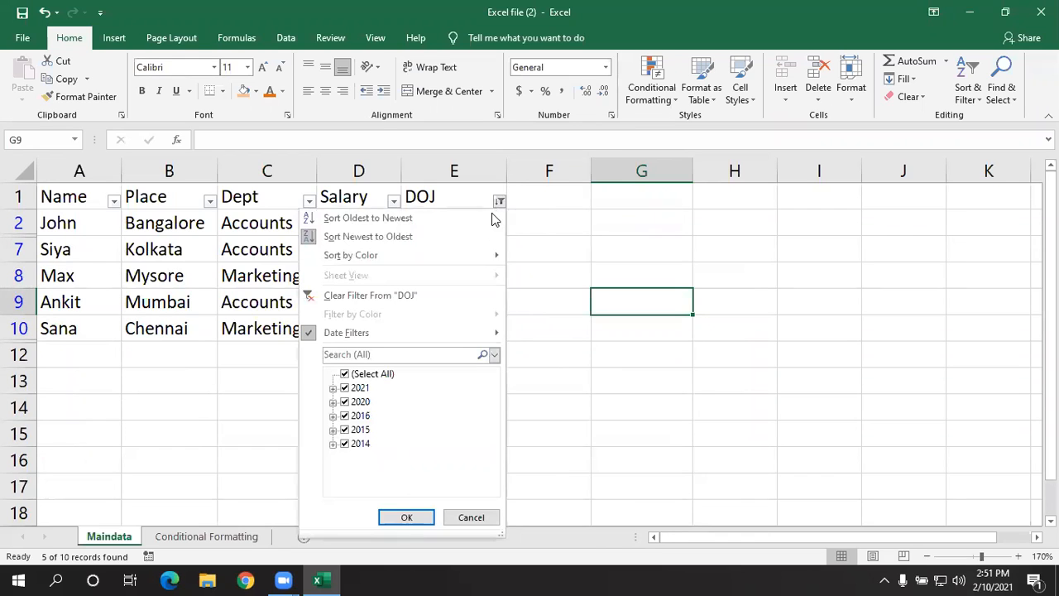
{"action": "left_click", "coordinate": [445, 300]}
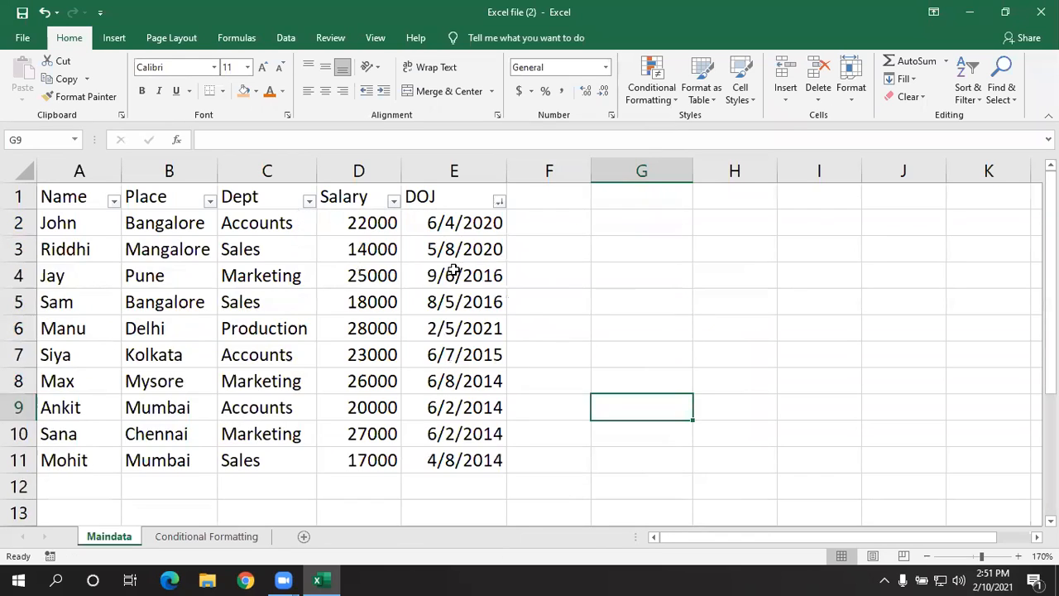
{"action": "left_click", "coordinate": [582, 294]}
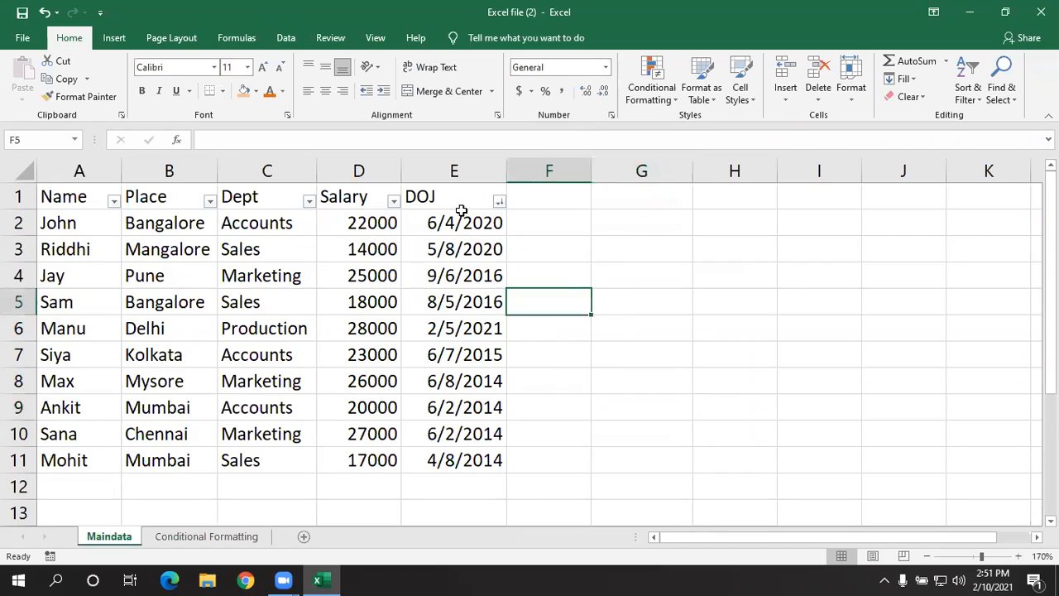
- Turn off filtering for the whole Maindata table, starting from the DOJ header cell
{"action": "left_click", "coordinate": [456, 203]}
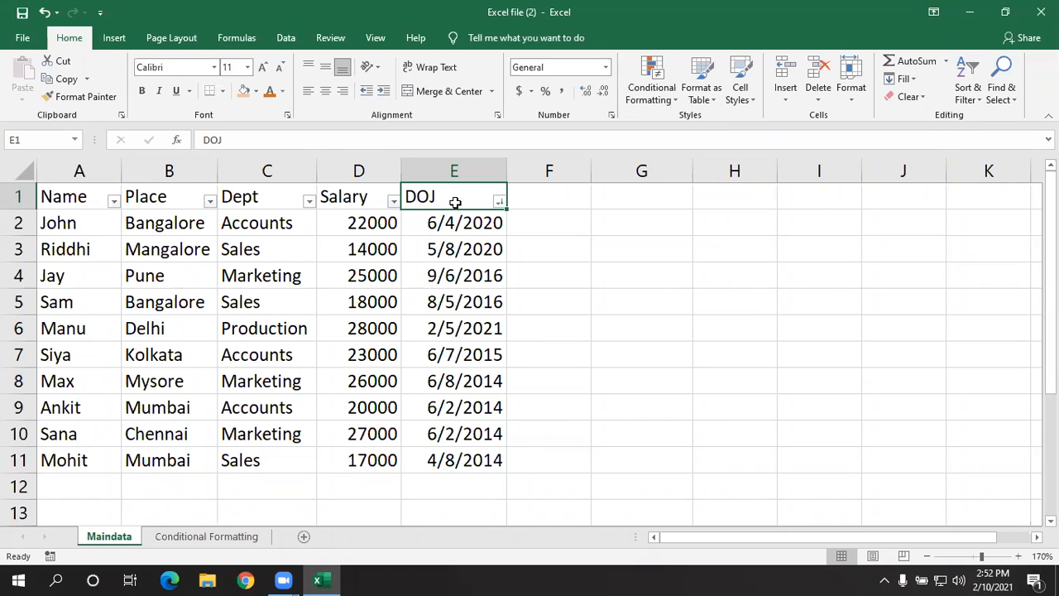
{"action": "key", "text": "ctrl+shift+l"}
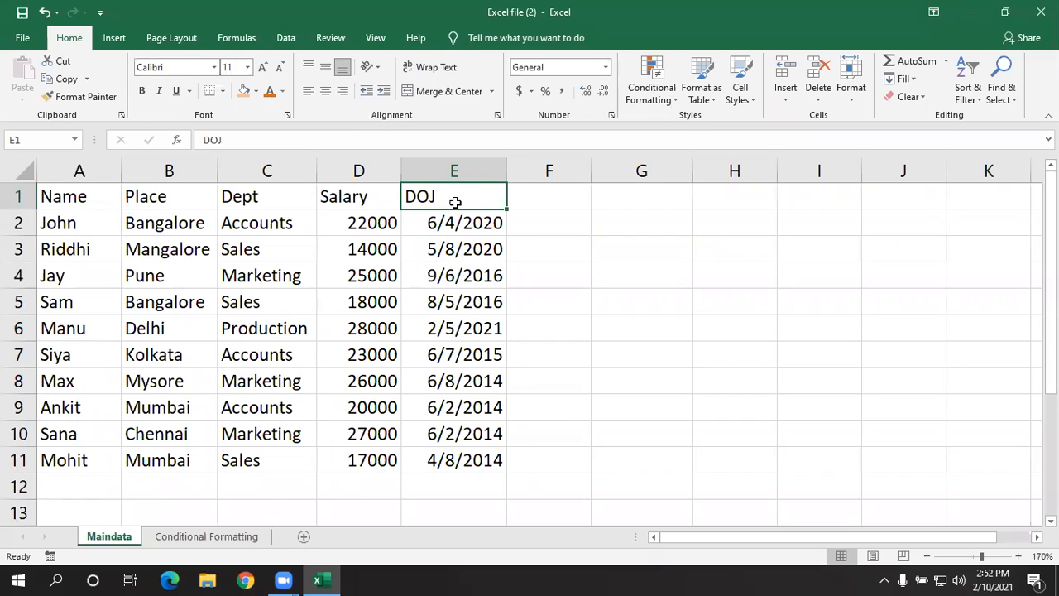
{"action": "left_click", "coordinate": [606, 304]}
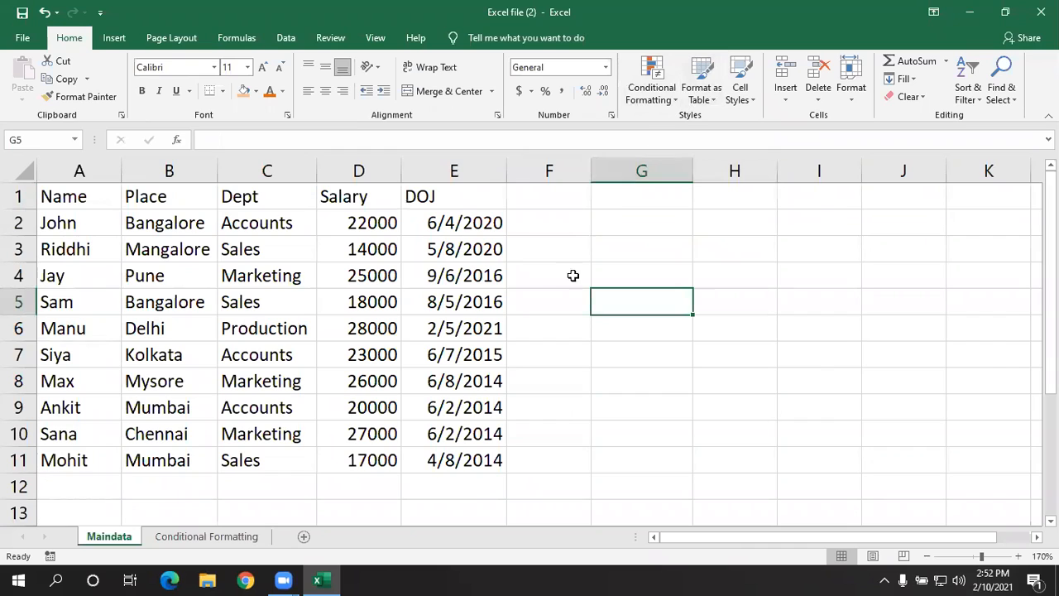
{"action": "left_click", "coordinate": [512, 343]}
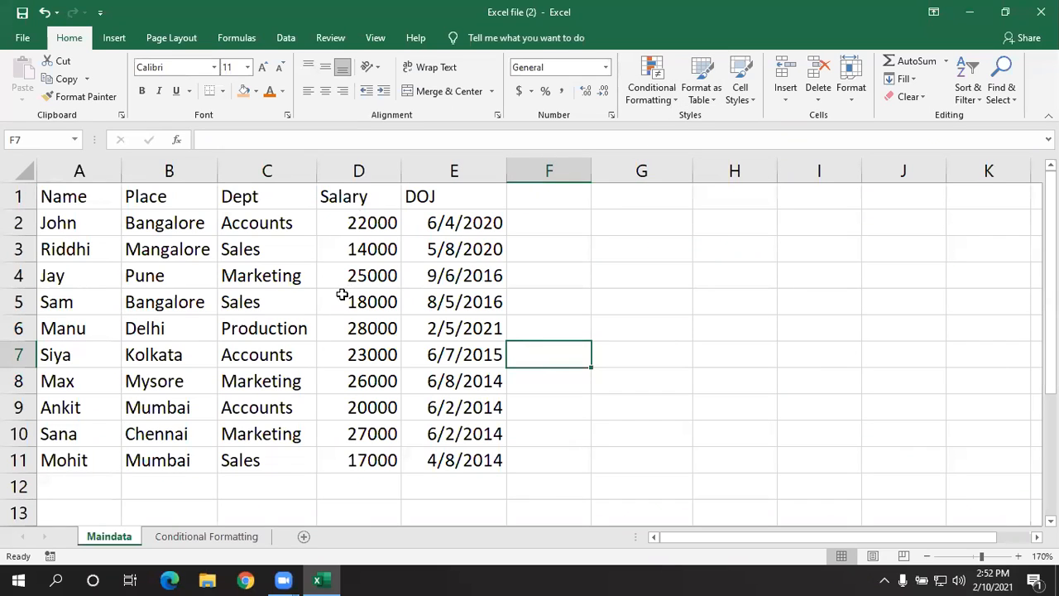
{"action": "left_click", "coordinate": [282, 272]}
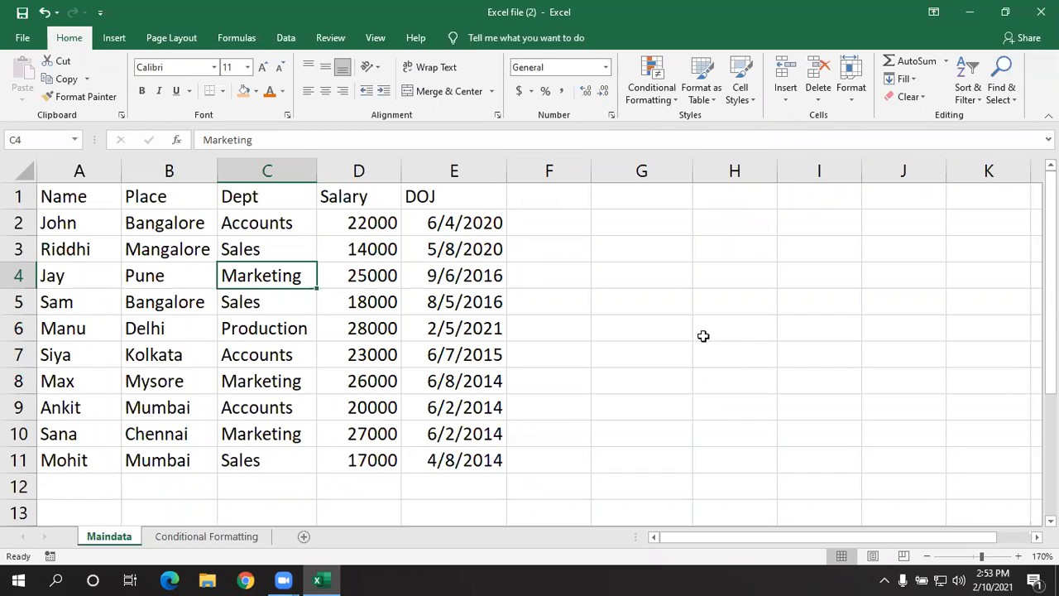
{"action": "left_click", "coordinate": [555, 404]}
{"action": "left_click", "coordinate": [191, 338]}
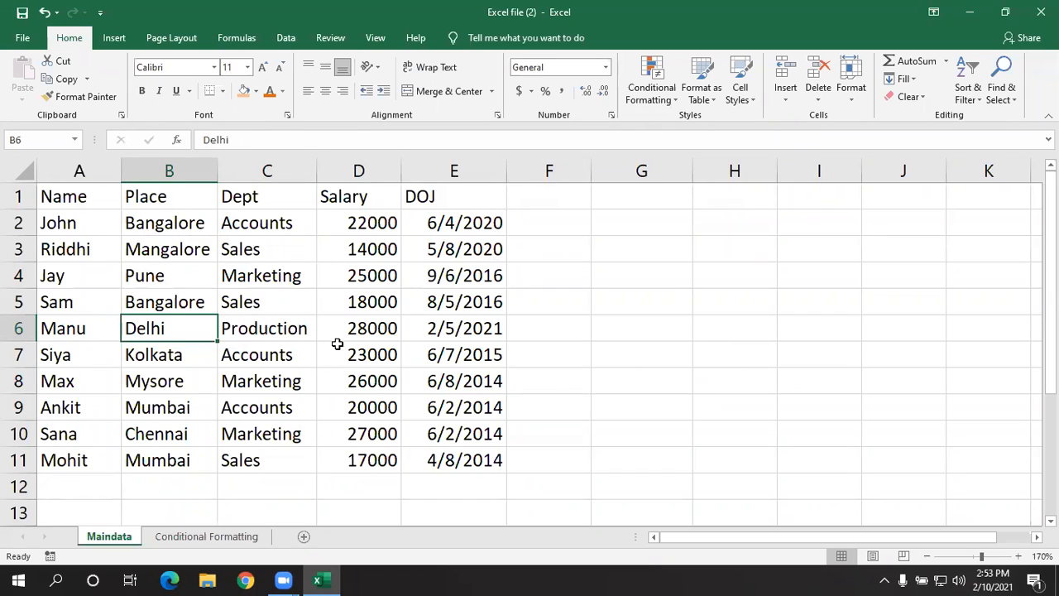
{"action": "left_click", "coordinate": [337, 377]}
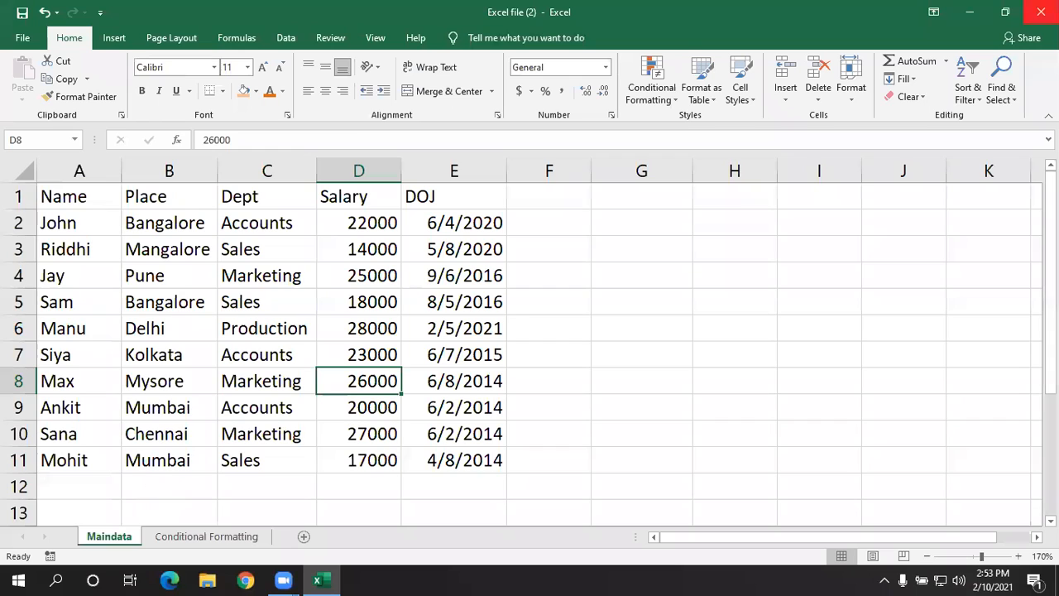
- Create a copy of the Maindata sheet in Excel file (2).xlsx, placed before Maindata
{"action": "right_click", "coordinate": [106, 538]}
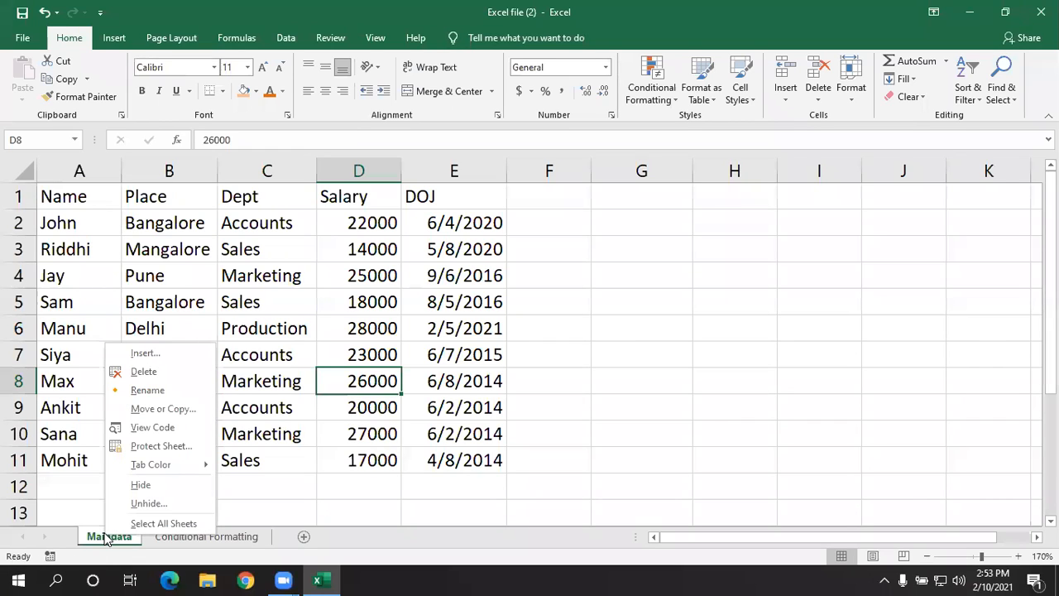
{"action": "left_click", "coordinate": [161, 413]}
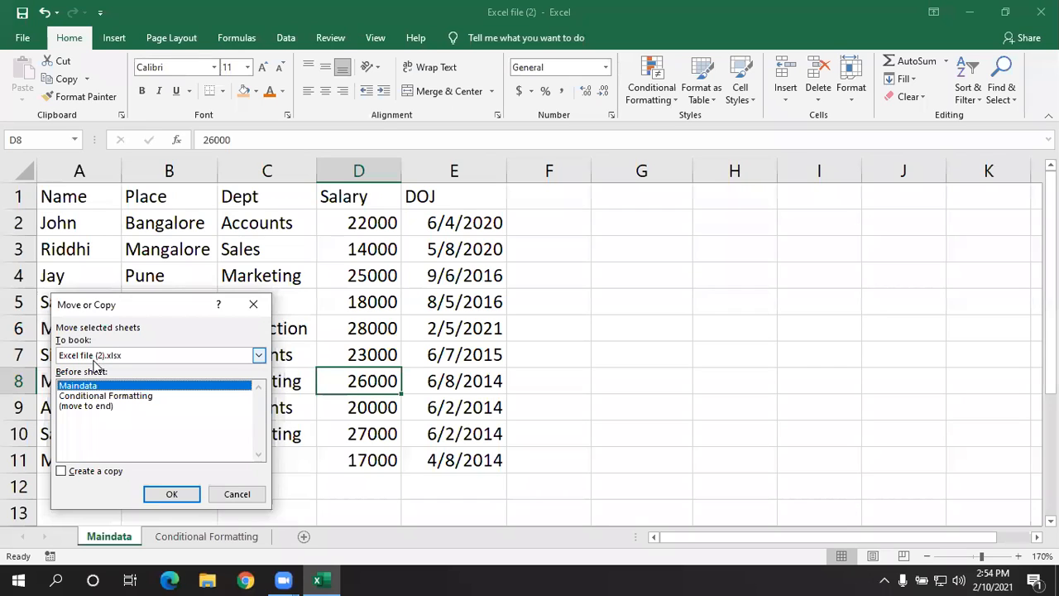
{"action": "left_click", "coordinate": [258, 356]}
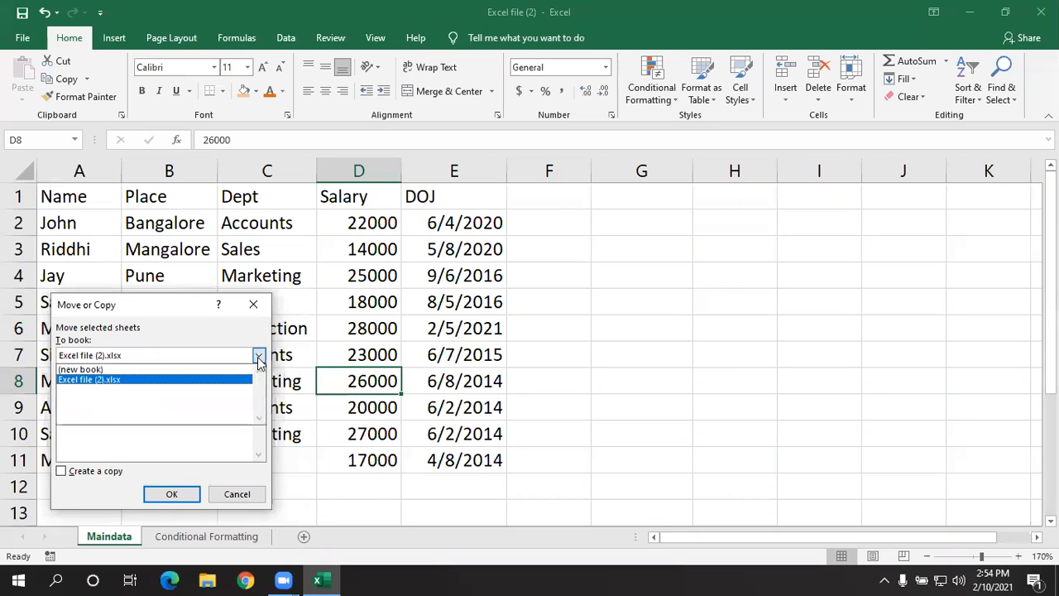
{"action": "left_click", "coordinate": [199, 379]}
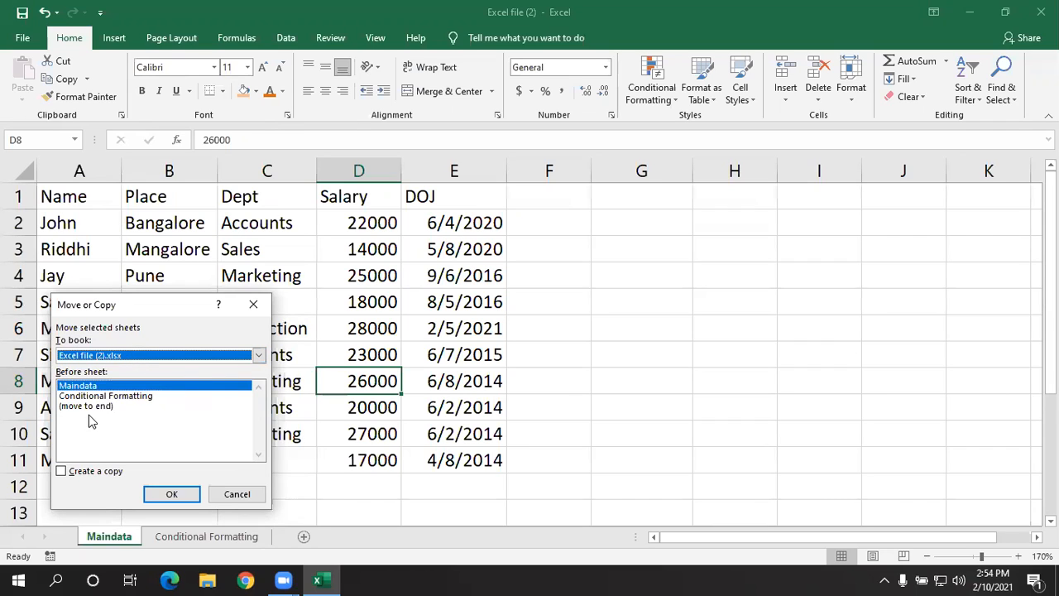
{"action": "left_click", "coordinate": [62, 473]}
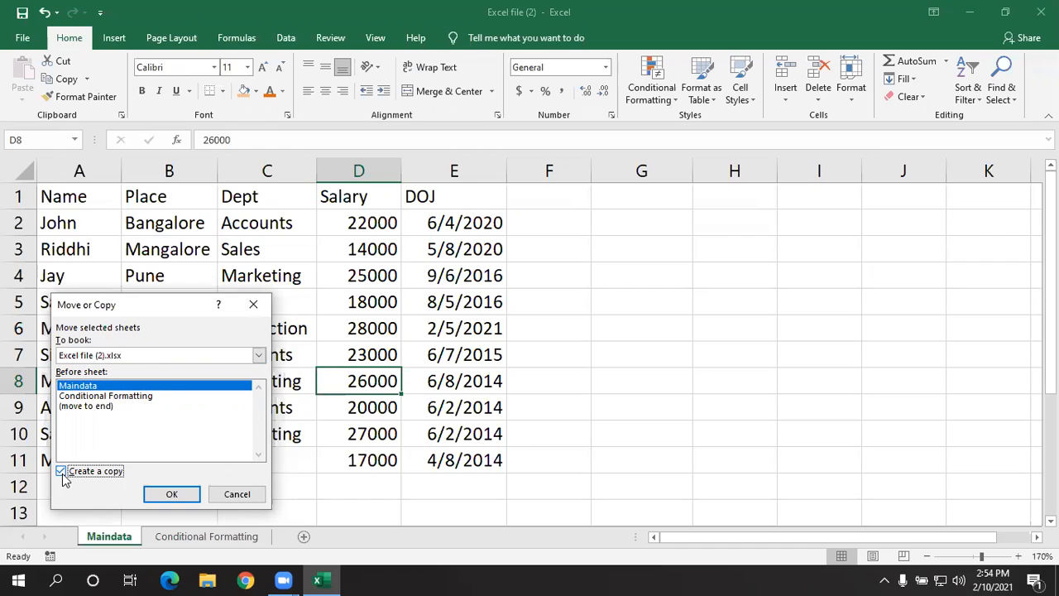
{"action": "left_click", "coordinate": [171, 495]}
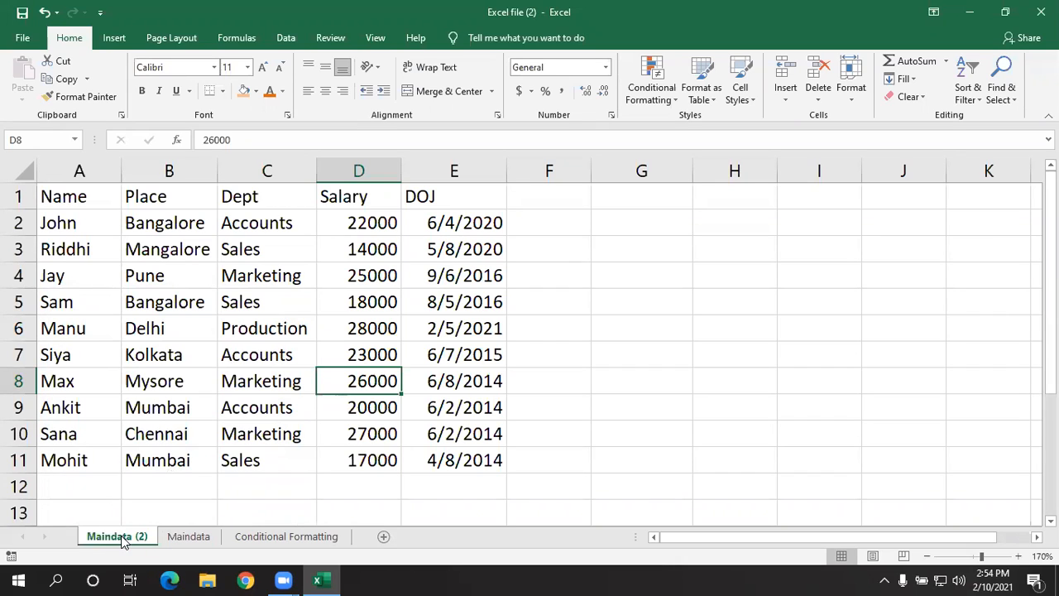
- Rename the copied sheet Maindata (2) as data1
{"action": "right_click", "coordinate": [123, 540]}
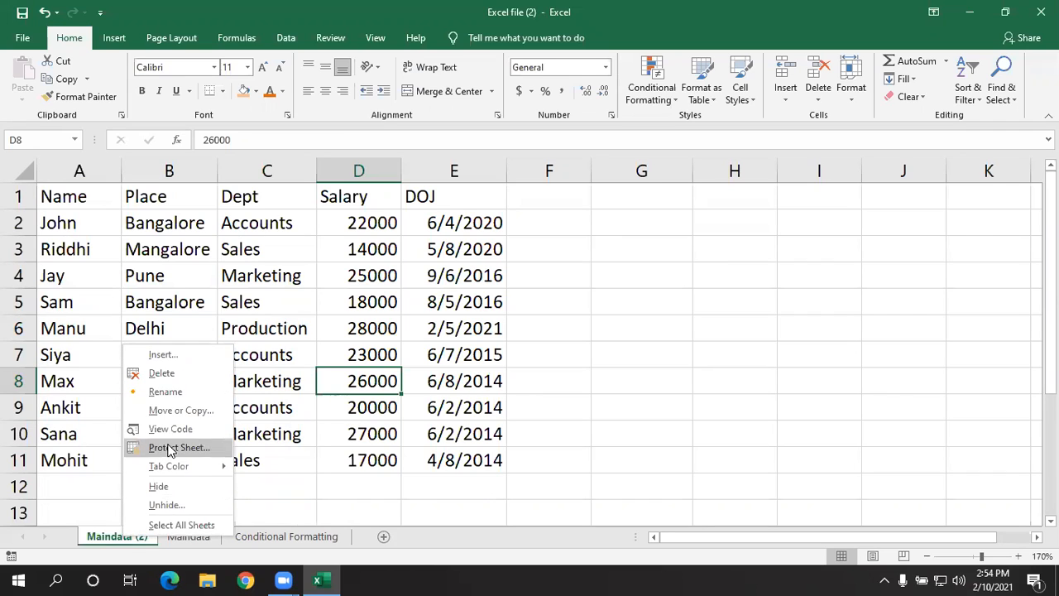
{"action": "left_click", "coordinate": [165, 391]}
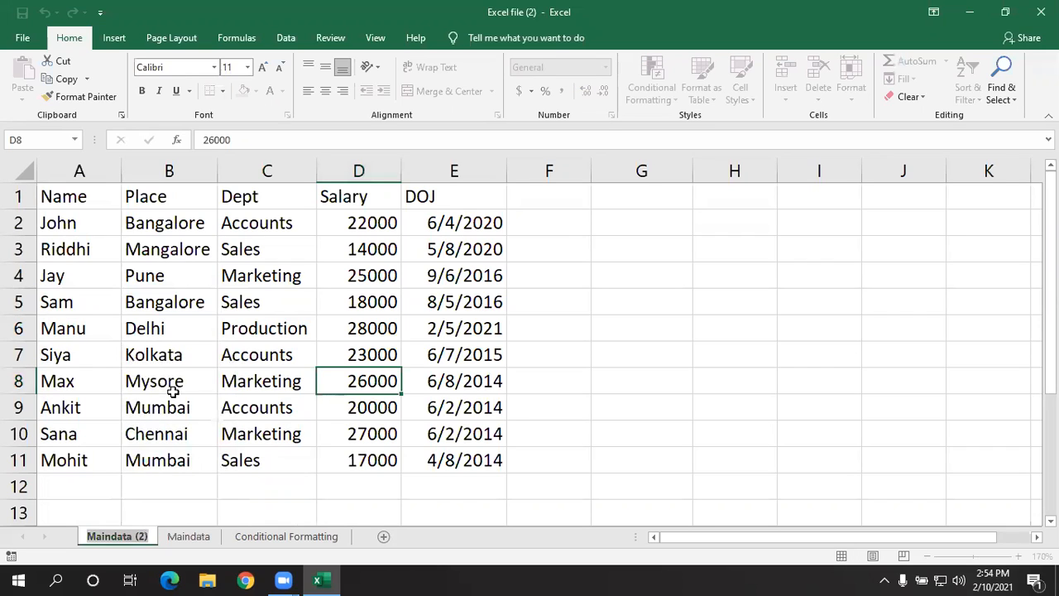
{"action": "type", "text": "data"}
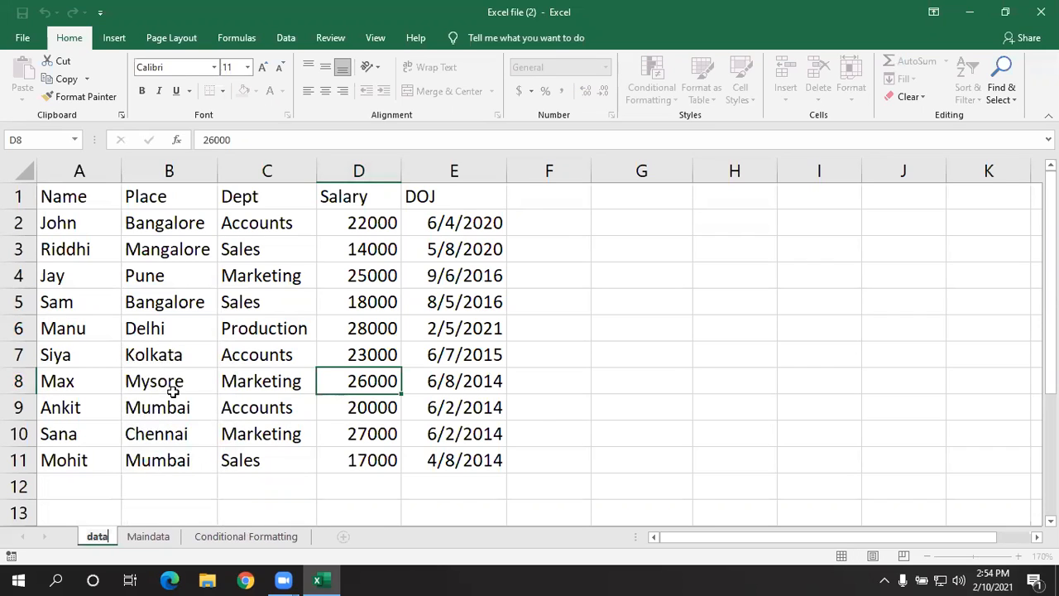
{"action": "type", "text": "1"}
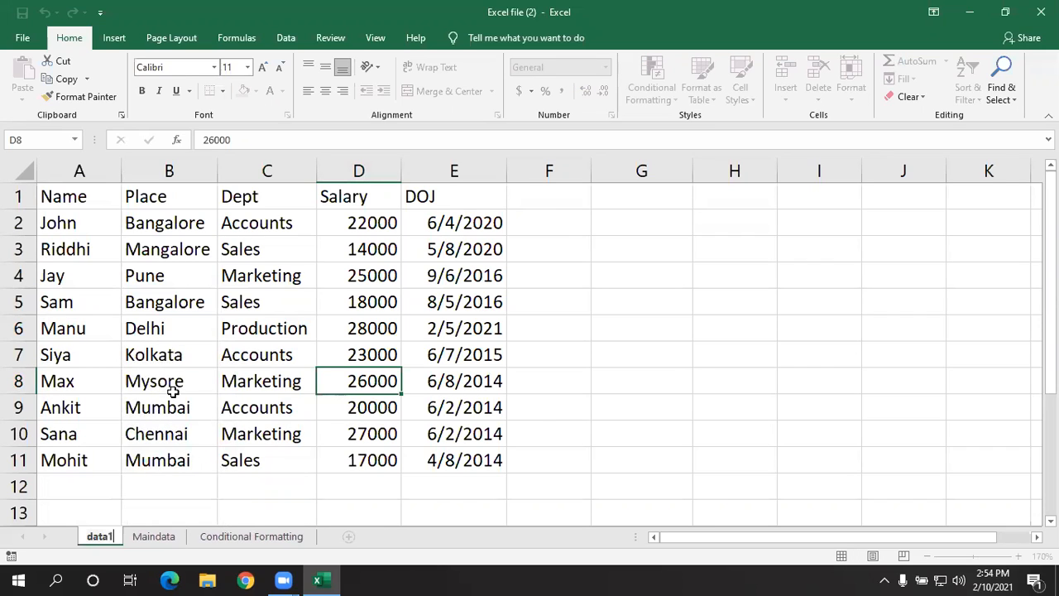
{"action": "left_click", "coordinate": [235, 414]}
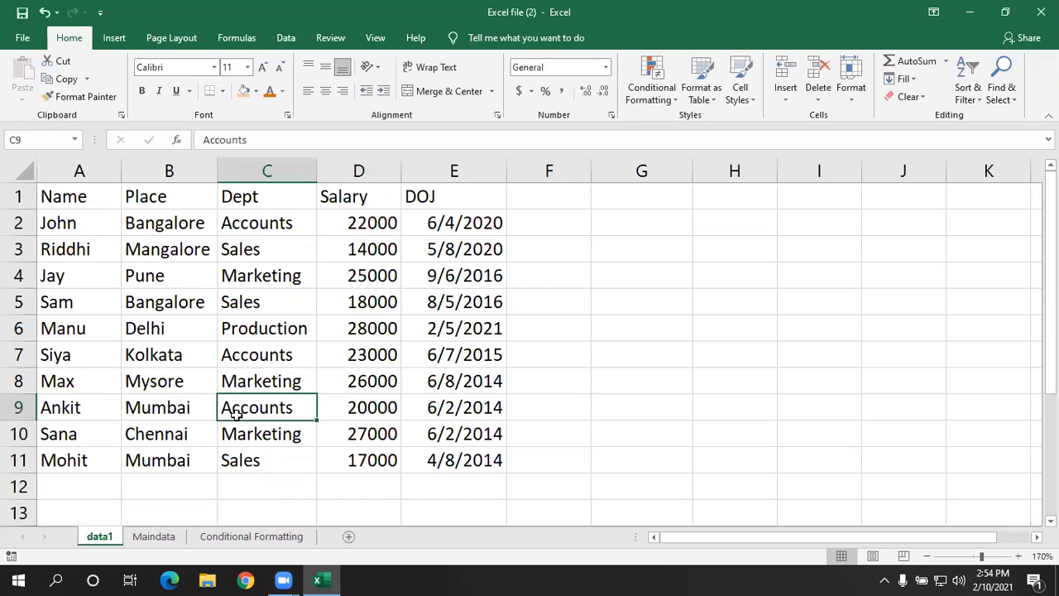
- Hide the Maindata and Conditional Formatting sheets, leaving only data1
{"action": "right_click", "coordinate": [166, 539]}
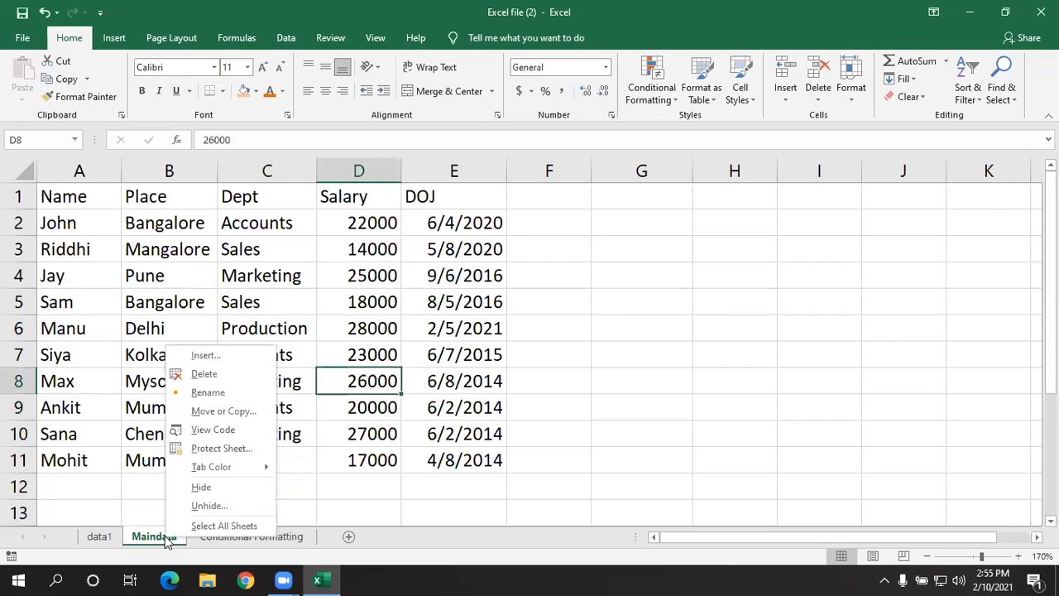
{"action": "left_click", "coordinate": [201, 488]}
{"action": "right_click", "coordinate": [200, 539]}
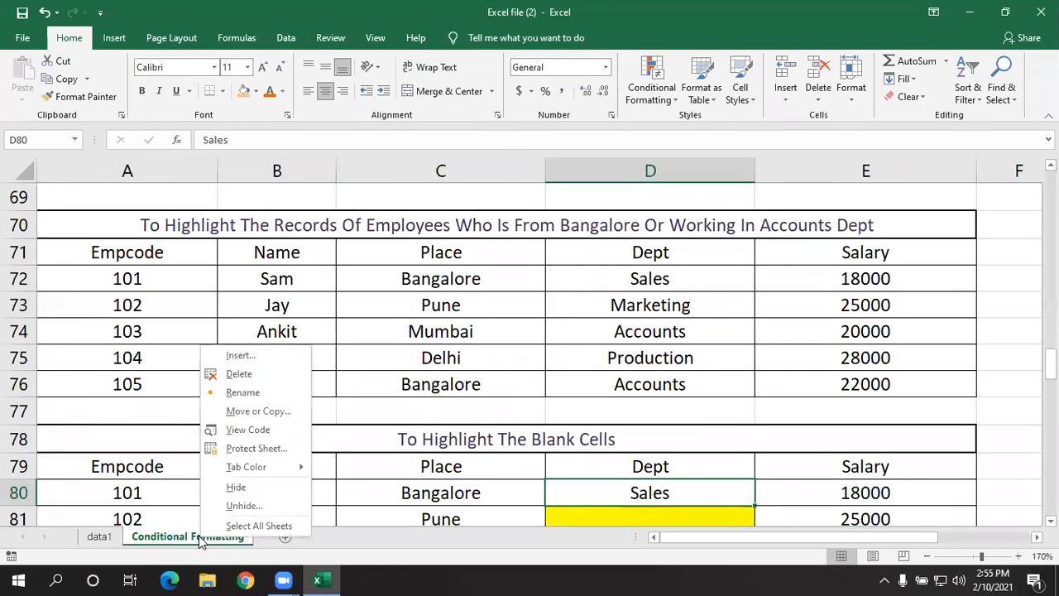
{"action": "left_click", "coordinate": [224, 487]}
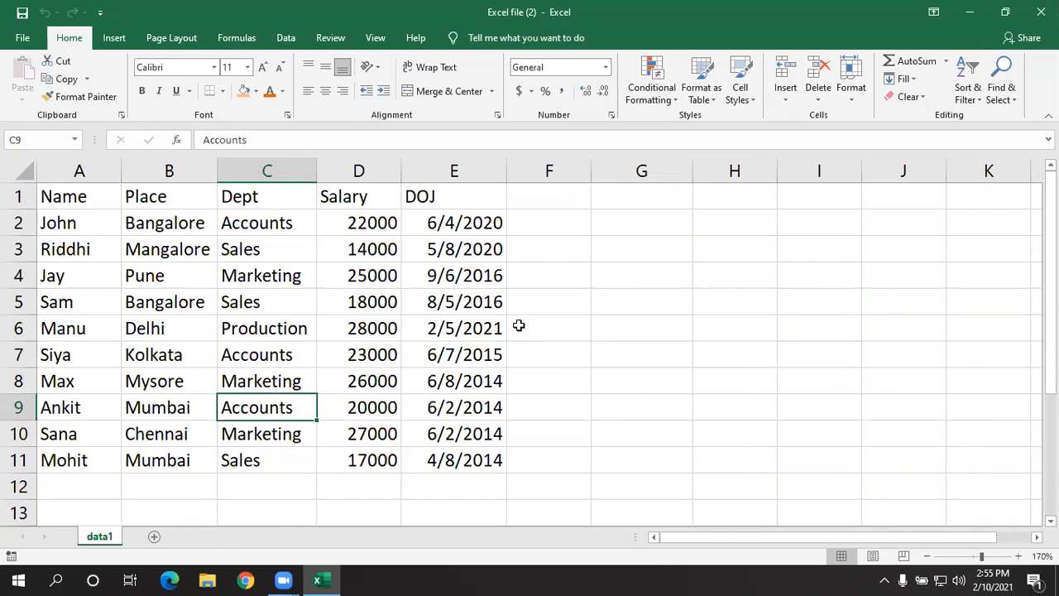
{"action": "left_click", "coordinate": [101, 197]}
{"action": "left_click_drag", "start_coordinate": [101, 197], "coordinate": [416, 456]}
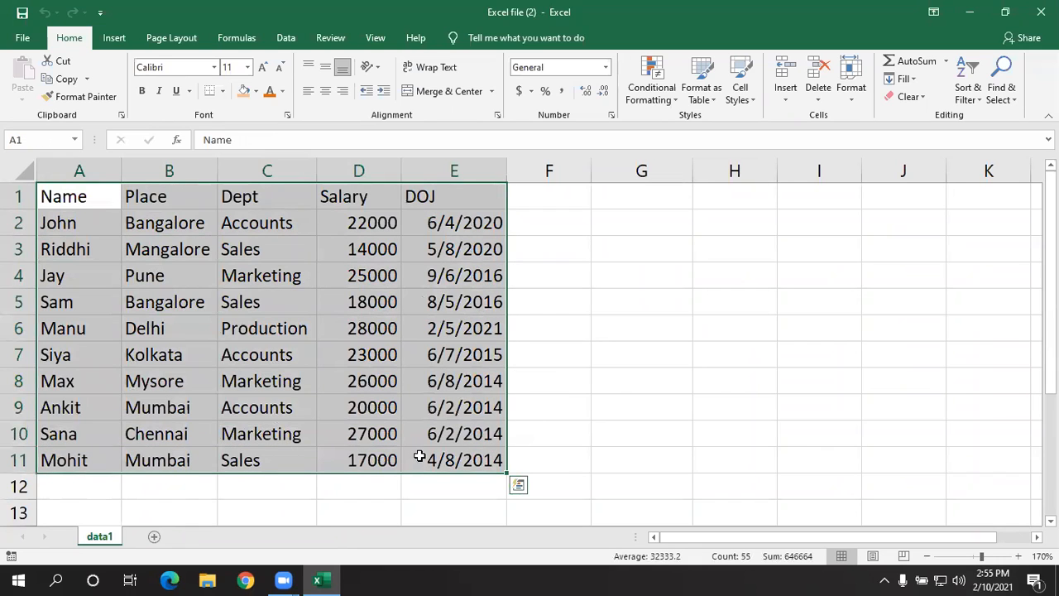
{"action": "left_click", "coordinate": [103, 245]}
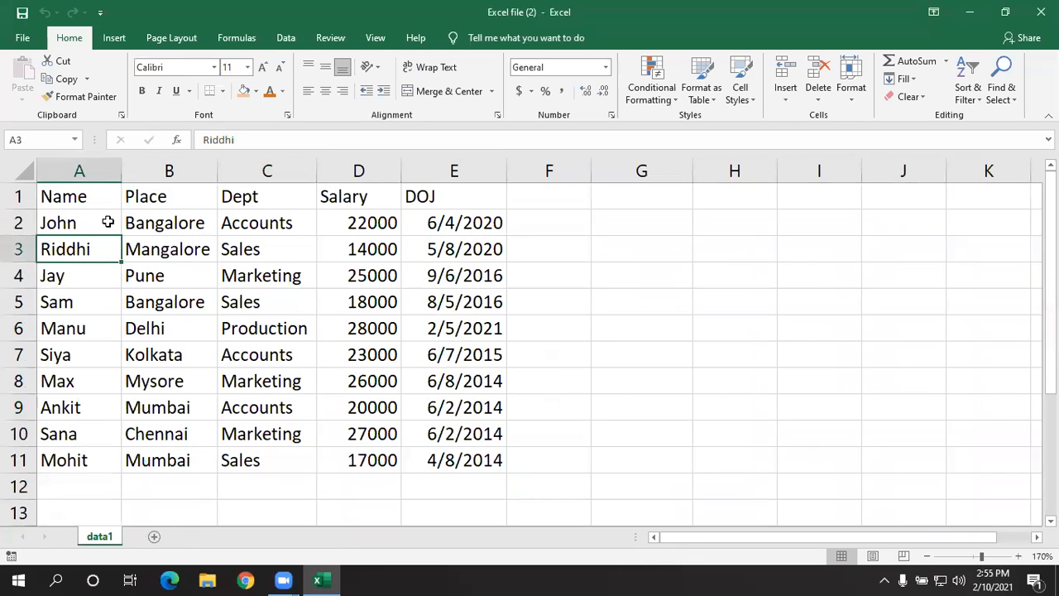
- Copy the employee table A1:E11 on data1, paste it starting at cell A21, and end copy mode
{"action": "left_click_drag", "start_coordinate": [99, 198], "coordinate": [409, 454]}
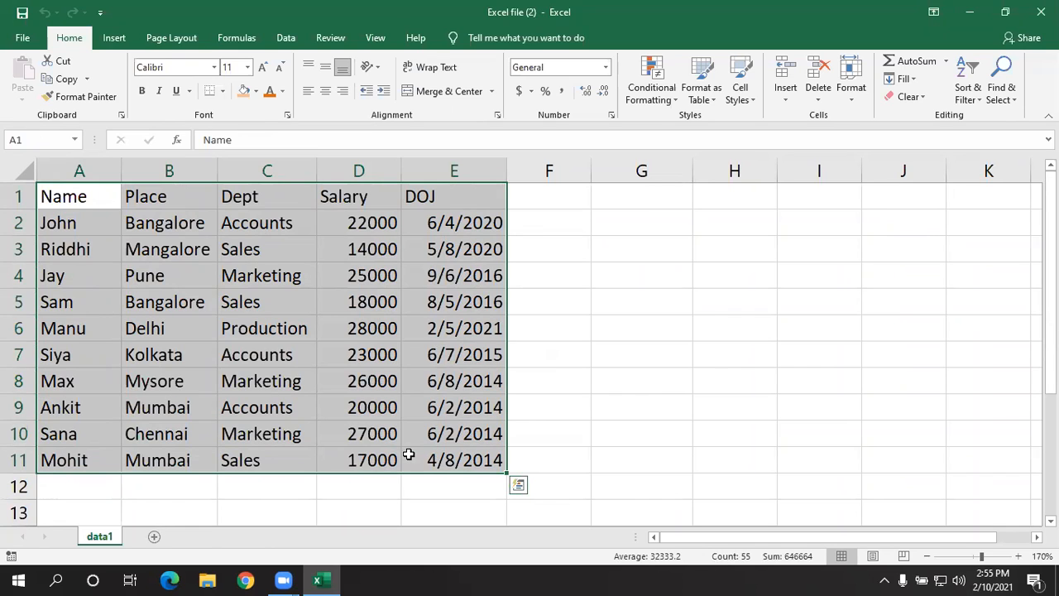
{"action": "key", "text": "ctrl+c"}
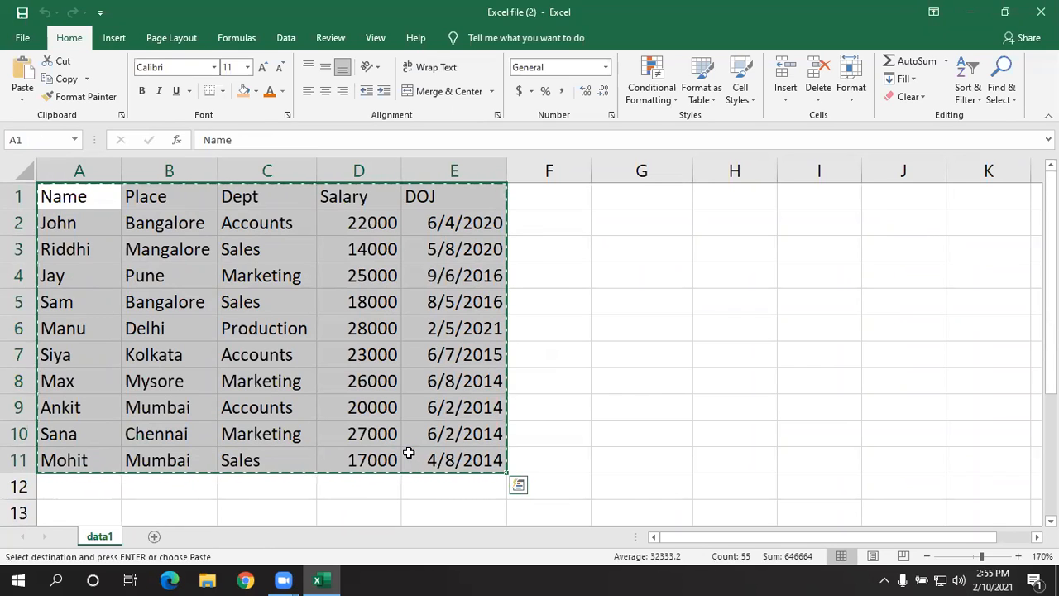
{"action": "scroll", "coordinate": [368, 438], "scroll_direction": "down", "scroll_amount": 5}
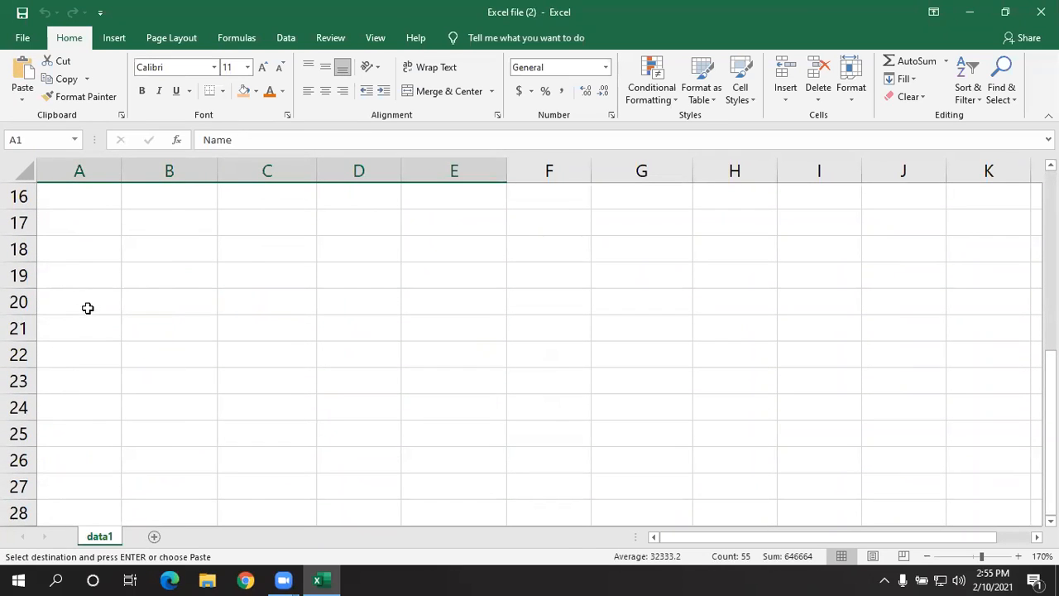
{"action": "left_click", "coordinate": [89, 323]}
{"action": "key", "text": "ctrl+v"}
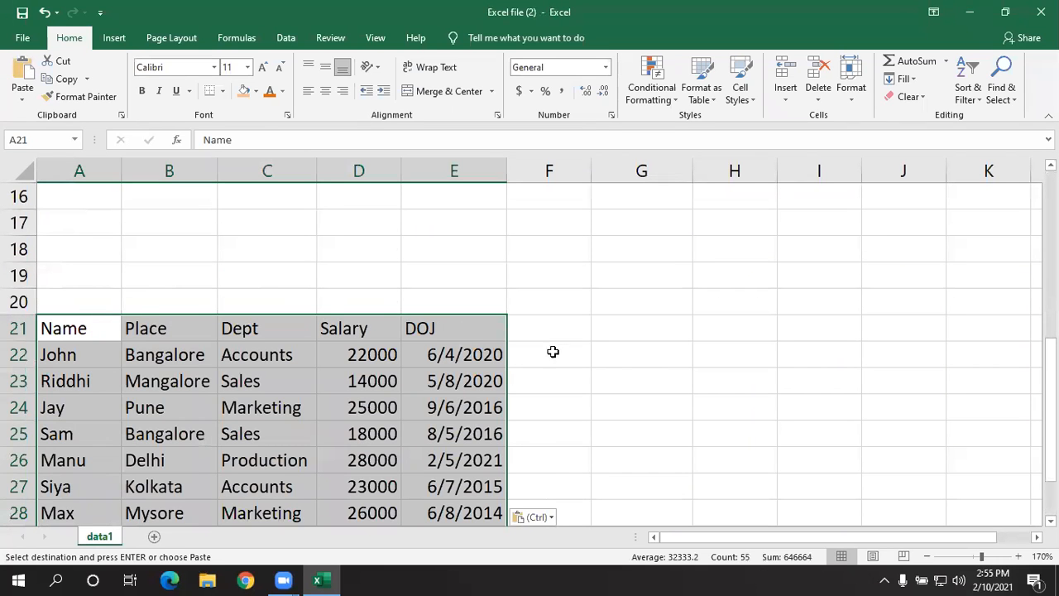
{"action": "left_click", "coordinate": [553, 351]}
{"action": "scroll", "coordinate": [560, 350], "scroll_direction": "up", "scroll_amount": 5}
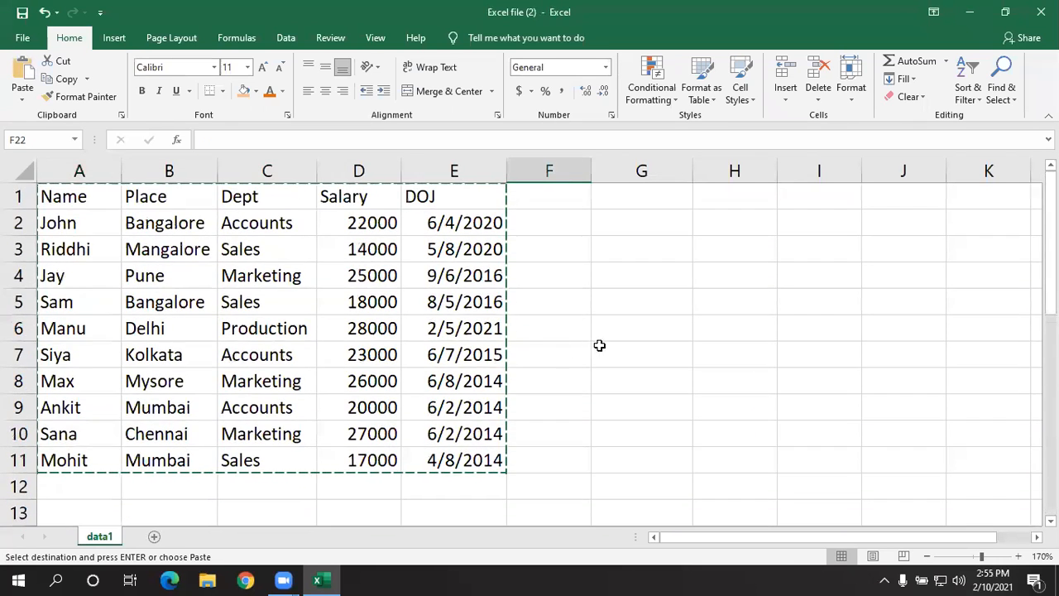
{"action": "scroll", "coordinate": [596, 341], "scroll_direction": "down", "scroll_amount": 4}
{"action": "scroll", "coordinate": [606, 335], "scroll_direction": "up", "scroll_amount": 4}
{"action": "key", "text": "Escape"}
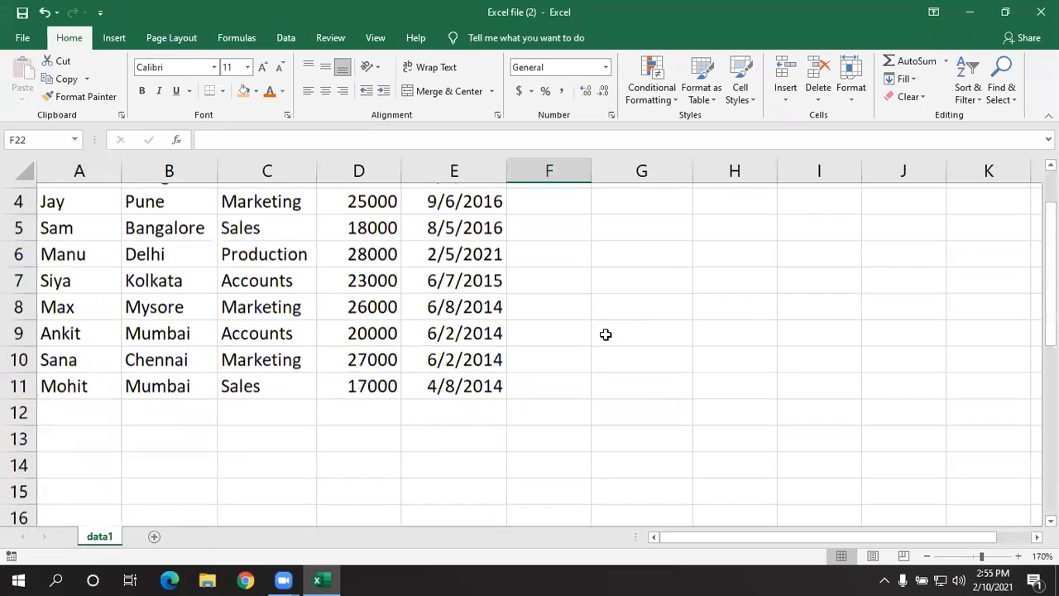
{"action": "scroll", "coordinate": [606, 334], "scroll_direction": "up", "scroll_amount": 1}
{"action": "left_click", "coordinate": [362, 324]}
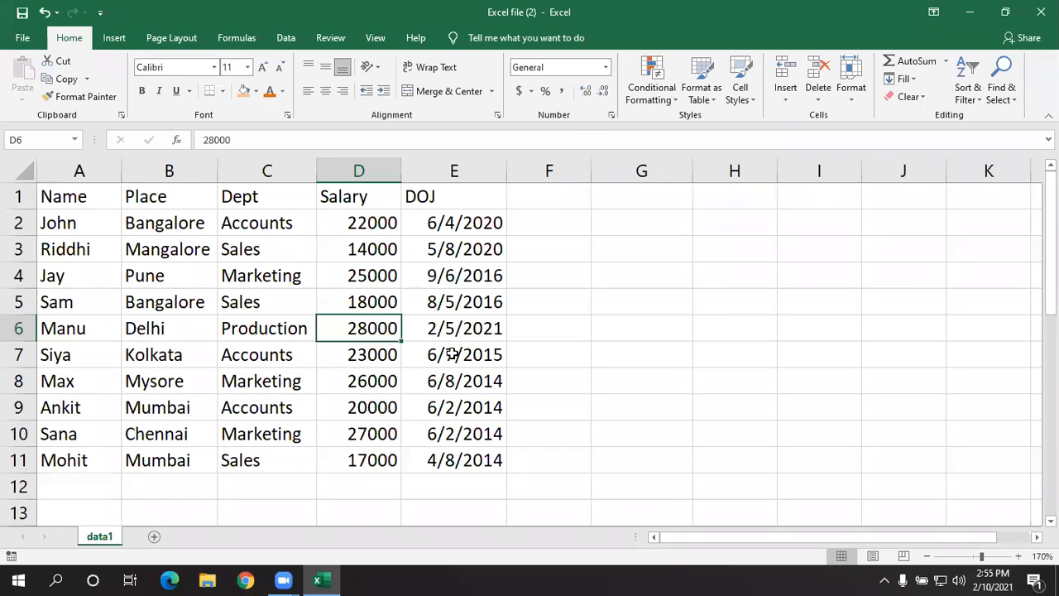
{"action": "left_click_drag", "start_coordinate": [82, 195], "coordinate": [461, 465]}
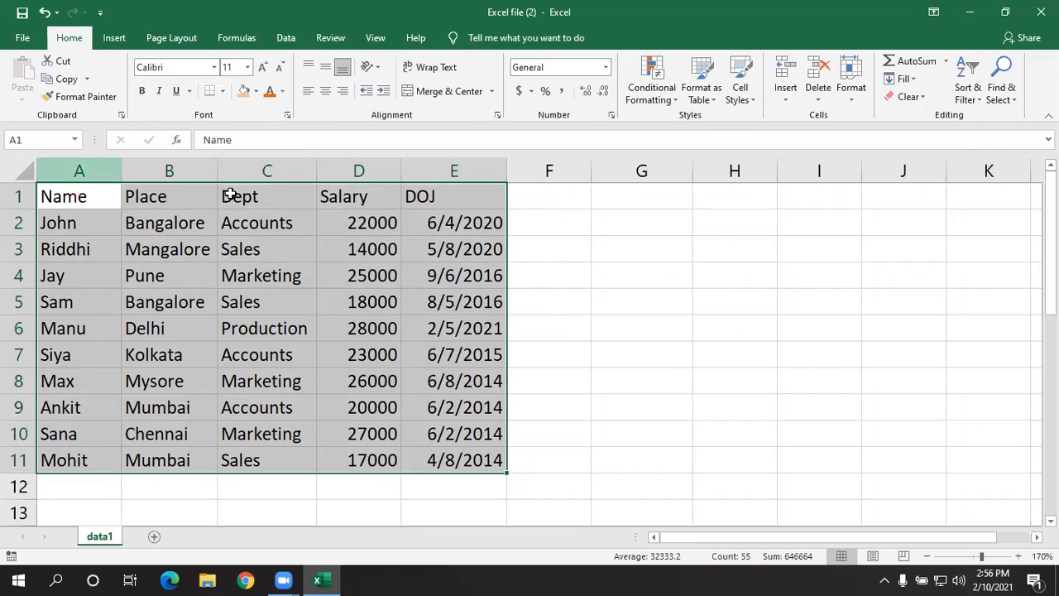
{"action": "left_click", "coordinate": [52, 140]}
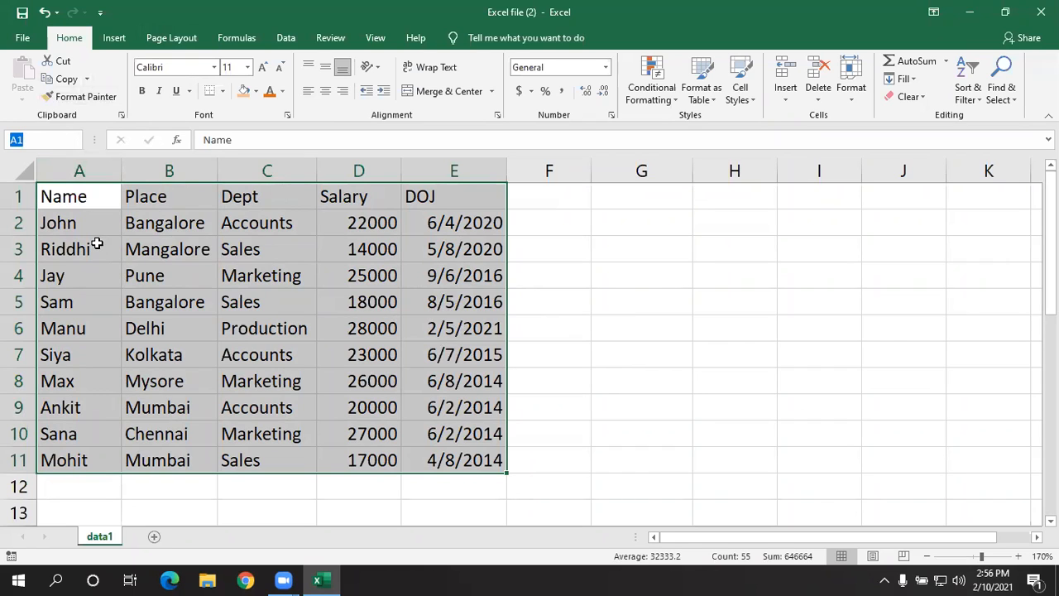
{"action": "left_click", "coordinate": [236, 276]}
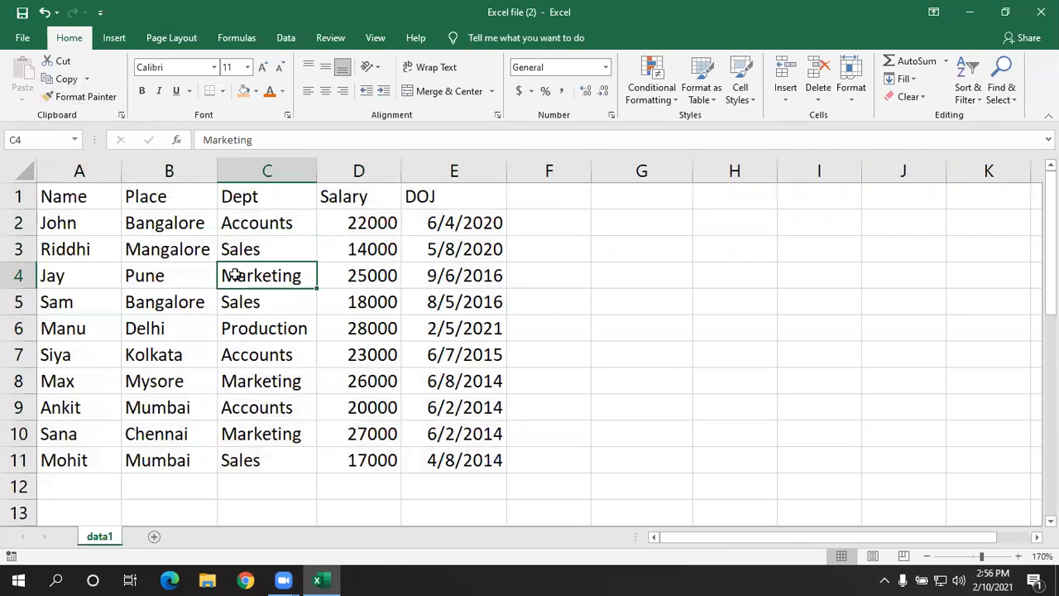
- Define the name employeedata for the employee table range A1:E11 on data1
{"action": "left_click_drag", "start_coordinate": [82, 199], "coordinate": [437, 458]}
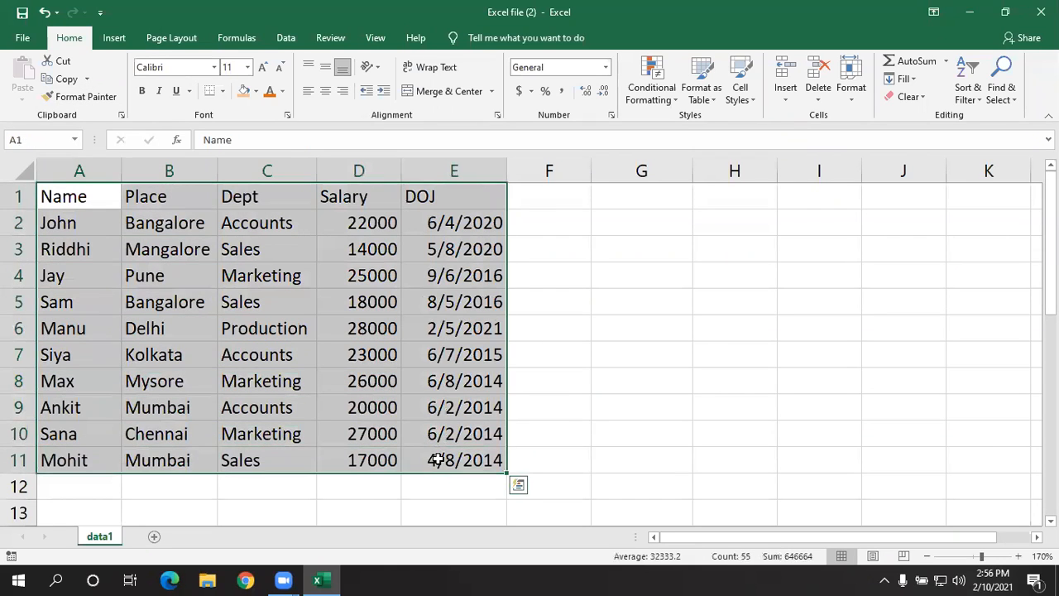
{"action": "left_click", "coordinate": [30, 140]}
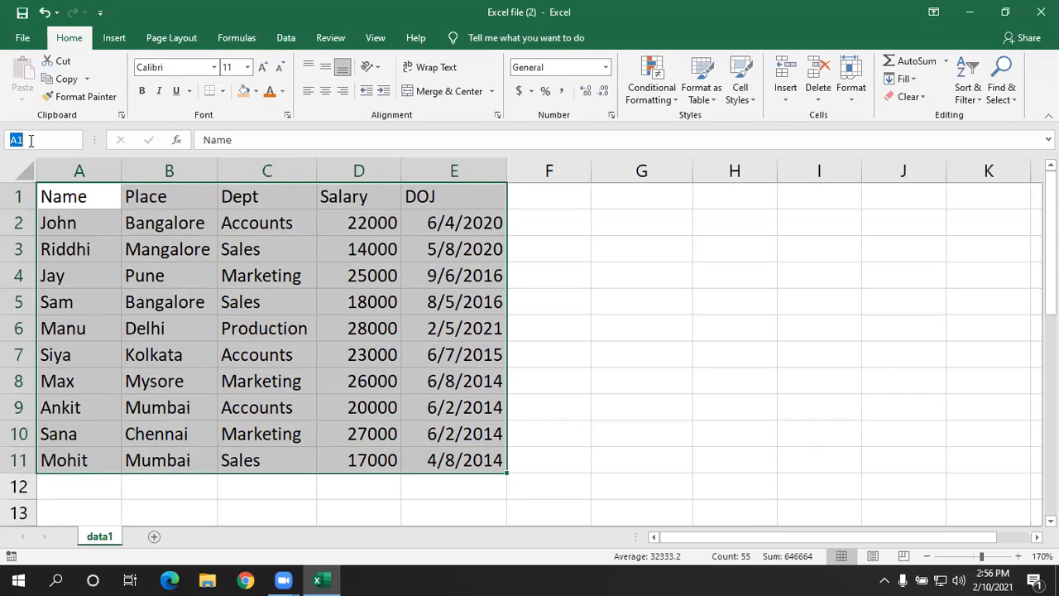
{"action": "key", "text": "BackSpace"}
{"action": "type", "text": "employ"}
{"action": "type", "text": "eeda"}
{"action": "type", "text": "ta"}
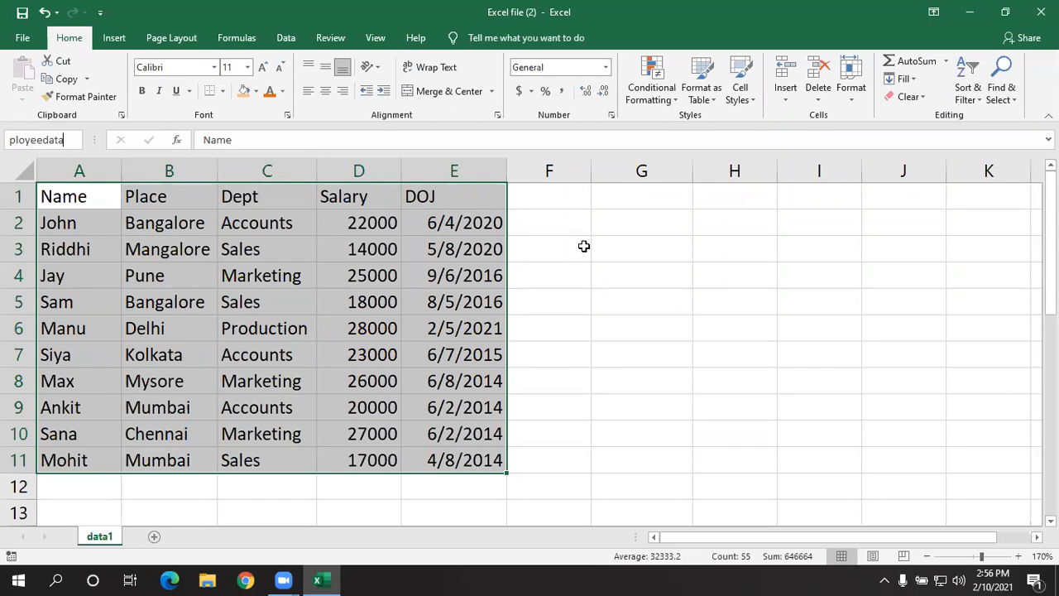
{"action": "key", "text": "Return"}
{"action": "left_click", "coordinate": [574, 328]}
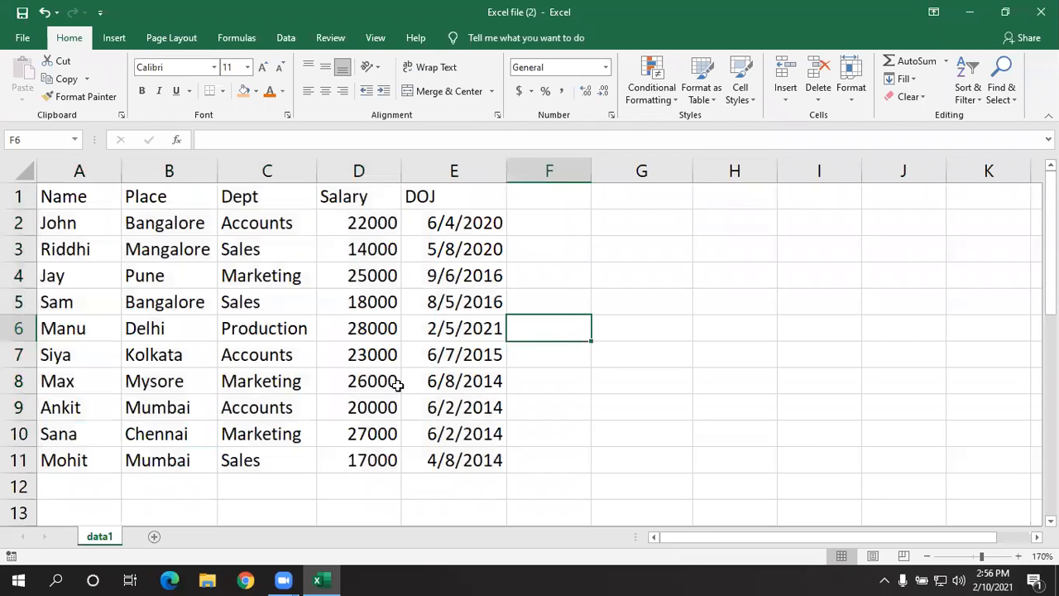
- Add two new blank worksheets, Sheet2 and Sheet3, after data1
{"action": "left_click", "coordinate": [155, 539]}
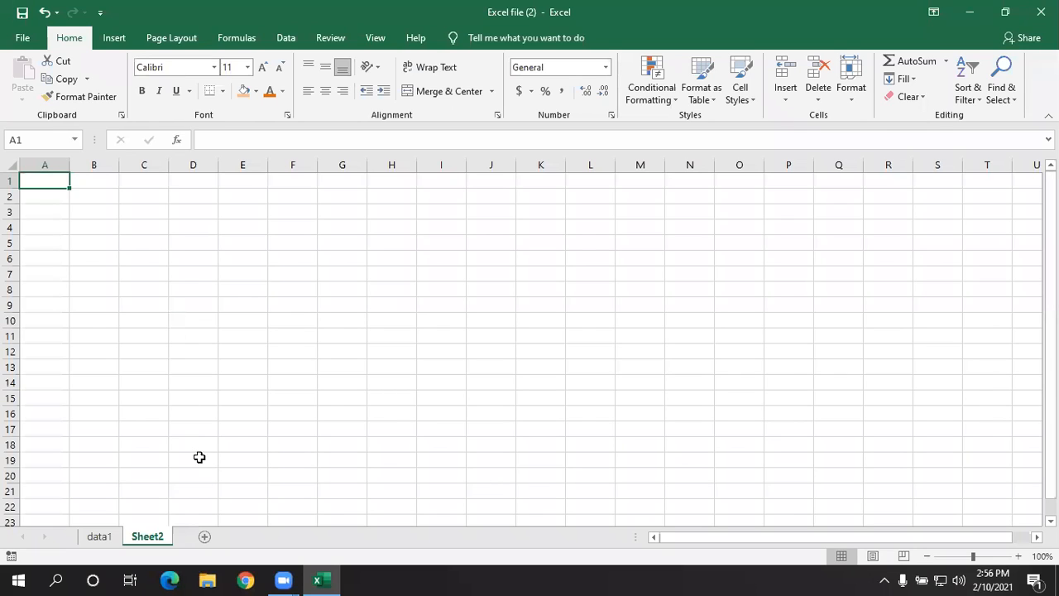
{"action": "left_click", "coordinate": [206, 539]}
{"action": "left_click", "coordinate": [282, 392]}
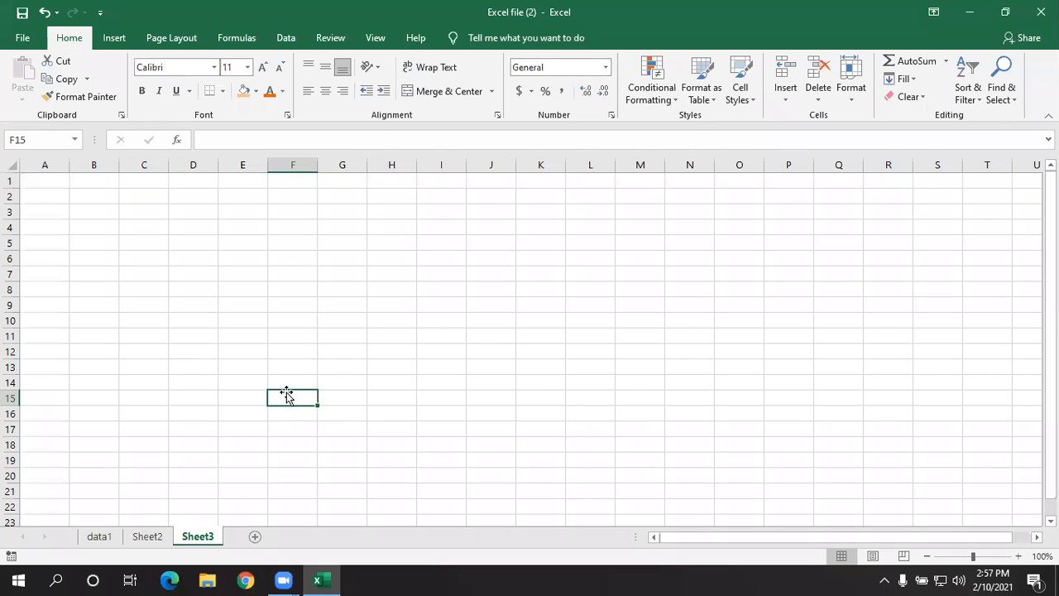
- Jump from Sheet3 to the named range employeedata, then deselect it and look further down data1
{"action": "left_click", "coordinate": [127, 245]}
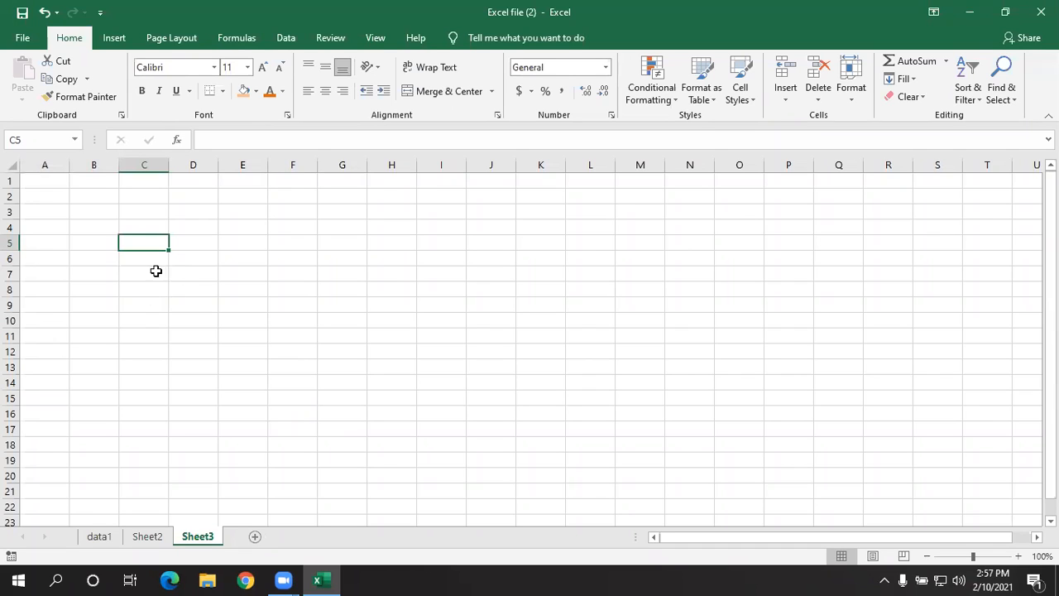
{"action": "left_click", "coordinate": [74, 140]}
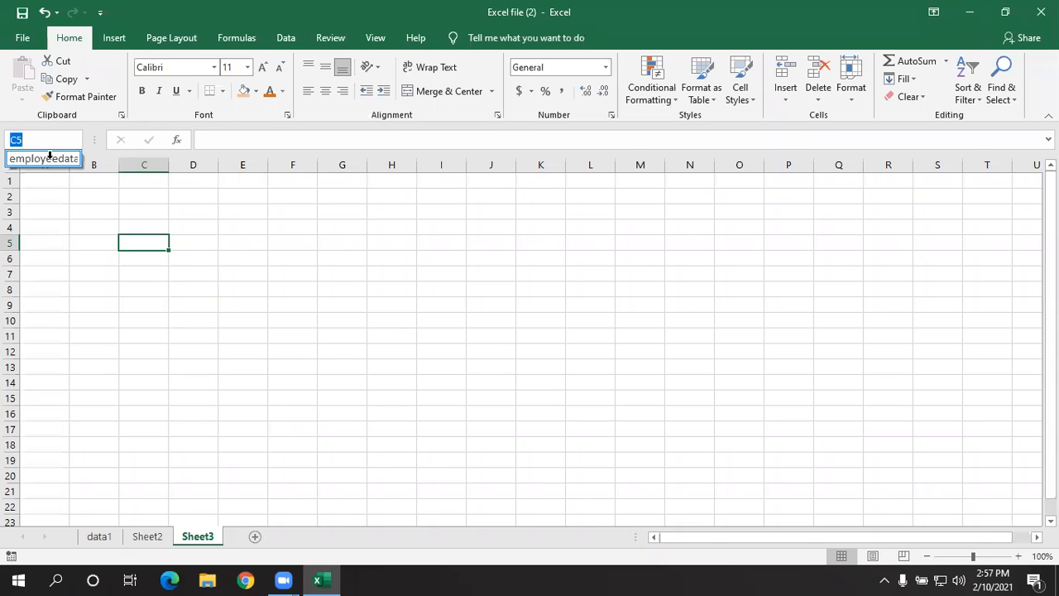
{"action": "left_click", "coordinate": [51, 159]}
{"action": "left_click", "coordinate": [570, 317]}
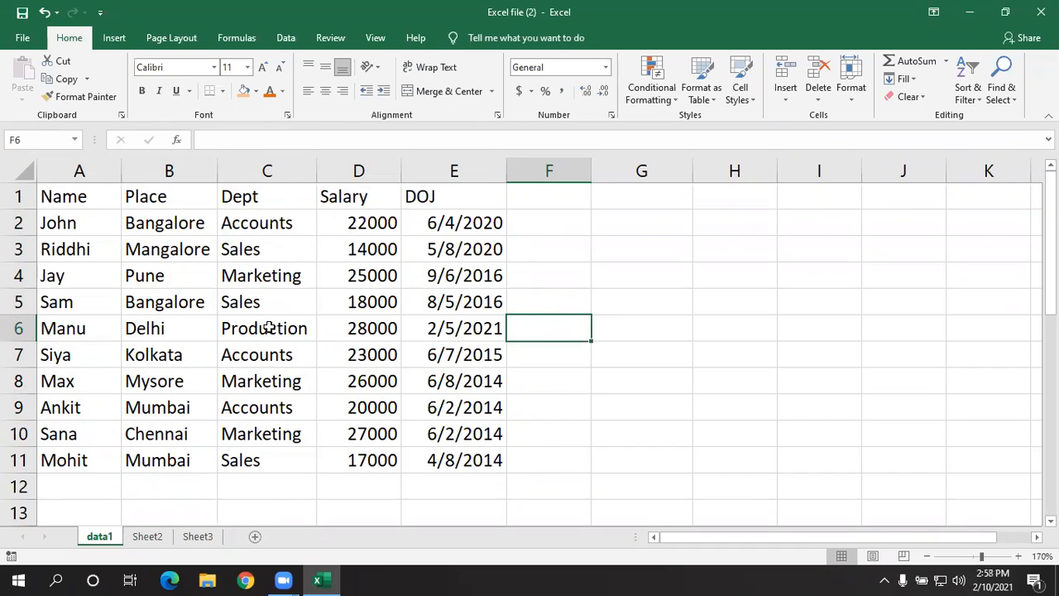
{"action": "scroll", "coordinate": [311, 319], "scroll_direction": "down", "scroll_amount": 1}
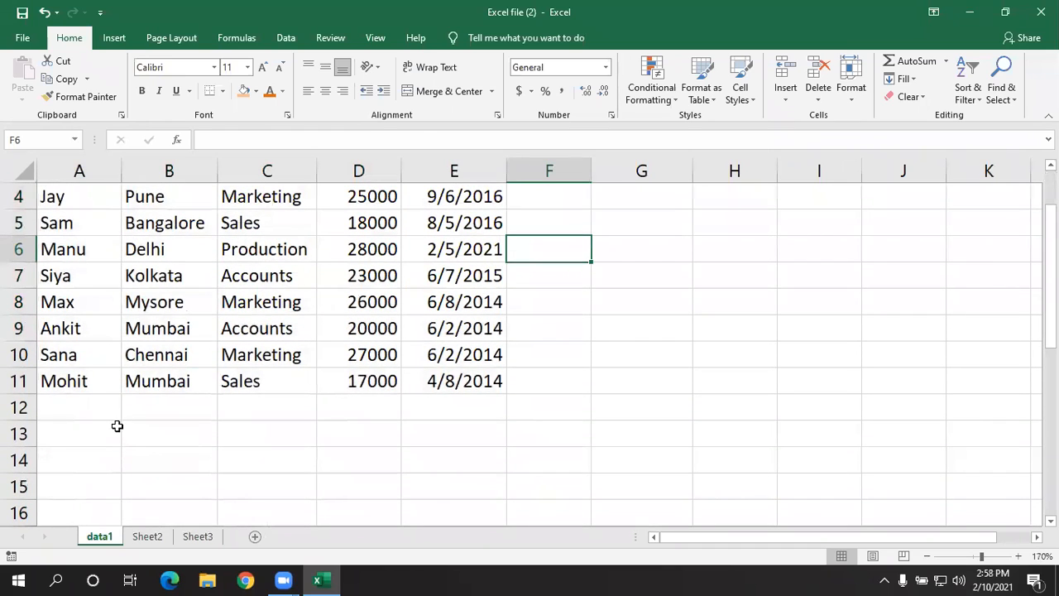
- Look over the original employee table, the empty rows below it and the copied table starting at row 21 on data1
{"action": "scroll", "coordinate": [226, 401], "scroll_direction": "up", "scroll_amount": 1}
{"action": "left_click_drag", "start_coordinate": [89, 196], "coordinate": [434, 460]}
{"action": "scroll", "coordinate": [433, 406], "scroll_direction": "down", "scroll_amount": 3}
{"action": "left_click", "coordinate": [224, 276]}
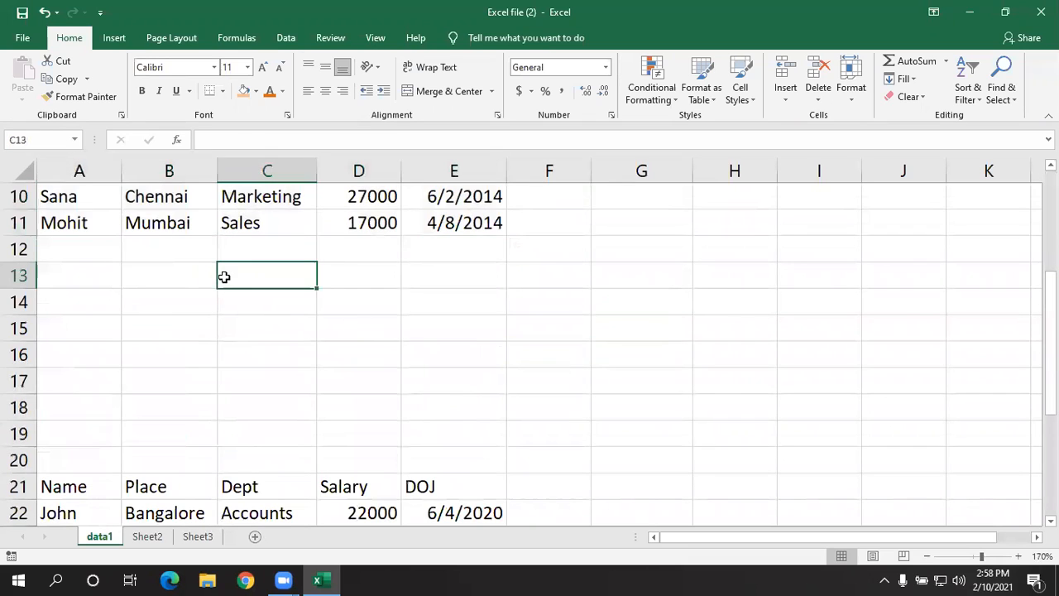
{"action": "left_click", "coordinate": [77, 270]}
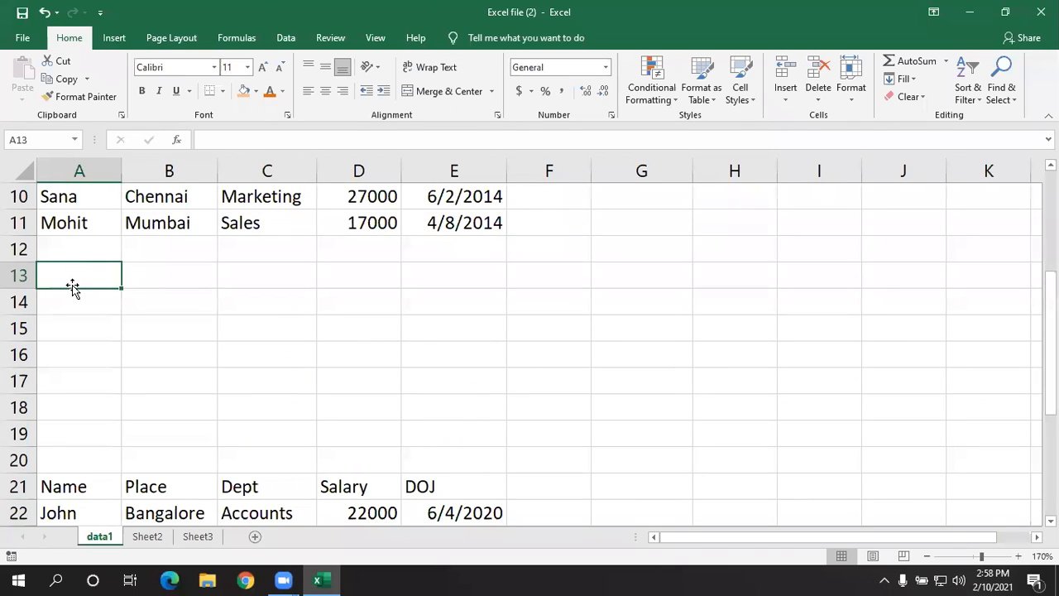
{"action": "left_click", "coordinate": [150, 297]}
{"action": "left_click", "coordinate": [99, 272]}
{"action": "left_click", "coordinate": [229, 356]}
{"action": "scroll", "coordinate": [228, 356], "scroll_direction": "down", "scroll_amount": 3}
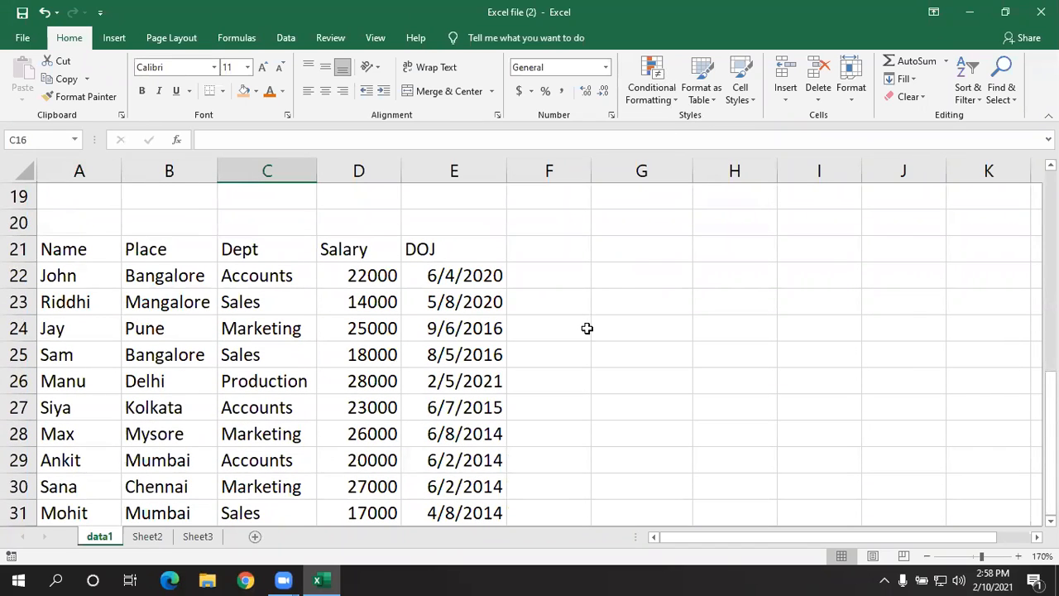
{"action": "scroll", "coordinate": [586, 328], "scroll_direction": "down", "scroll_amount": 3}
{"action": "scroll", "coordinate": [587, 329], "scroll_direction": "up", "scroll_amount": 3}
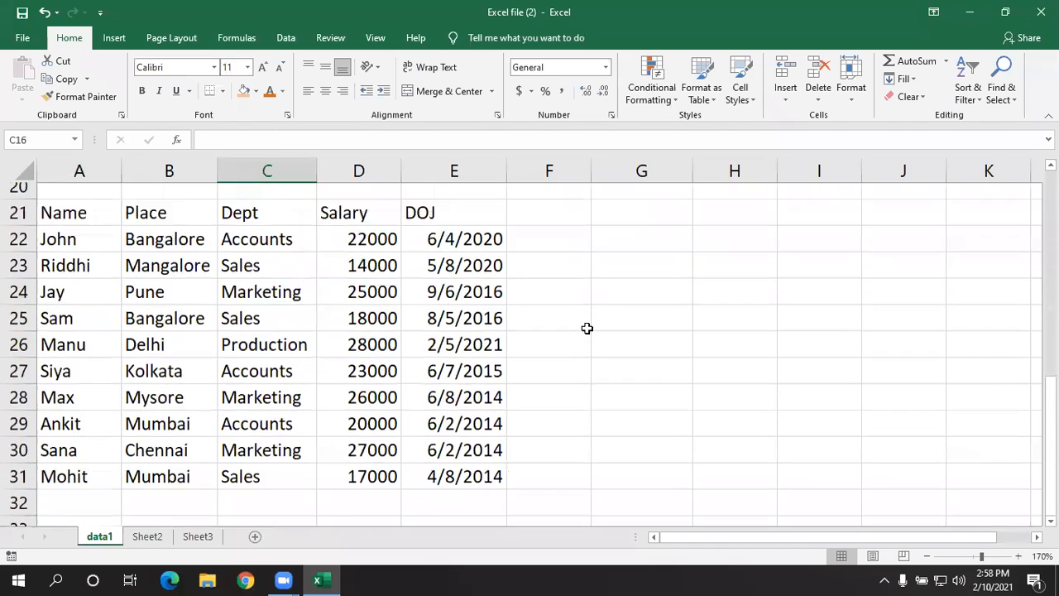
{"action": "left_click", "coordinate": [927, 556]}
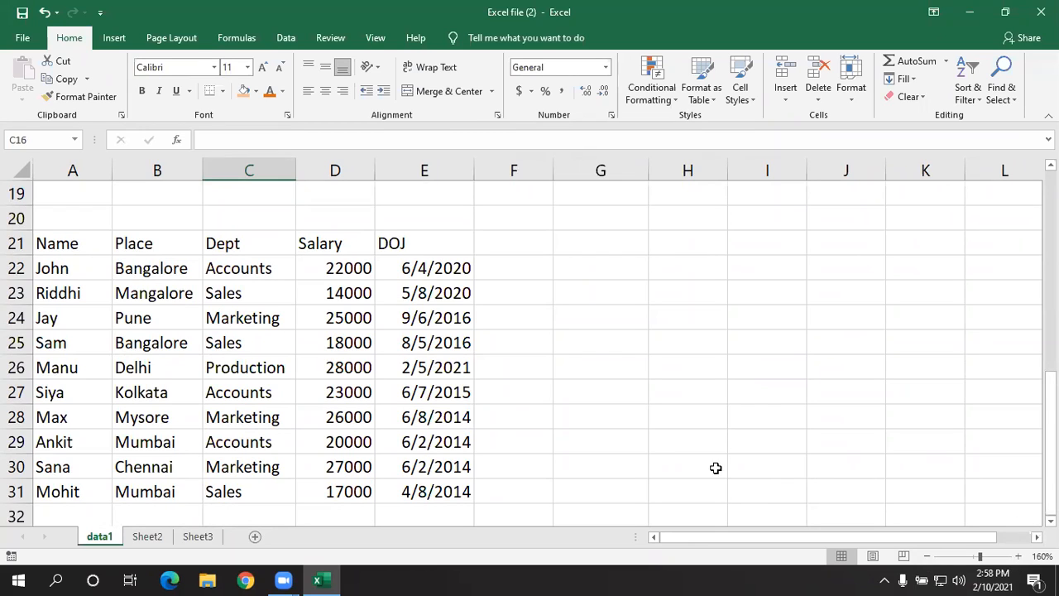
{"action": "left_click", "coordinate": [721, 436]}
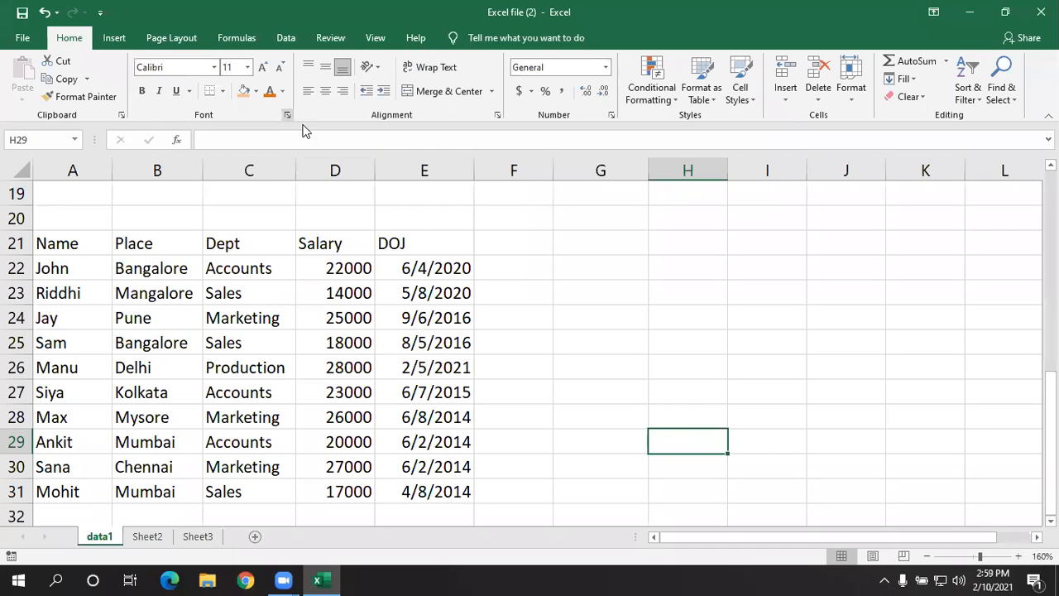
{"action": "left_click", "coordinate": [335, 283]}
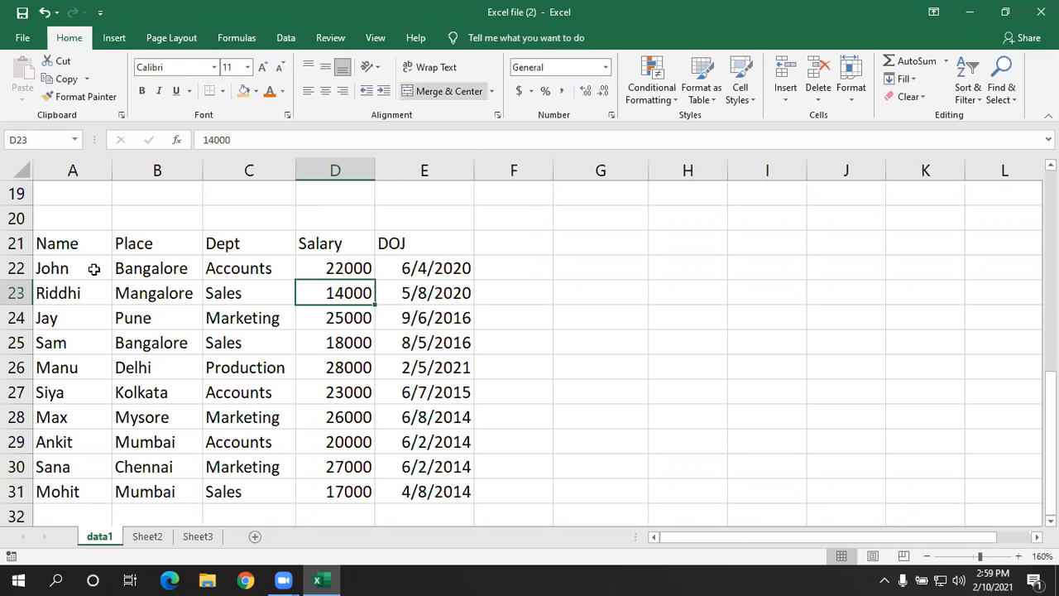
{"action": "left_click", "coordinate": [248, 392]}
- Try formatting A21:E31 as a table in a red banded Medium style with the headers option off, and undo it
{"action": "left_click_drag", "start_coordinate": [84, 248], "coordinate": [399, 487]}
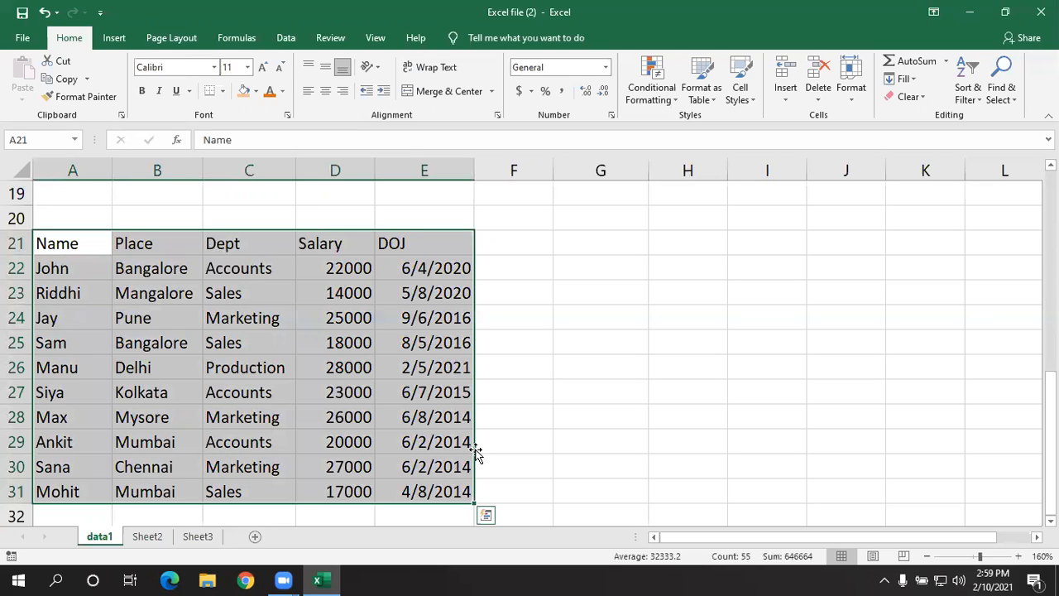
{"action": "left_click", "coordinate": [701, 87]}
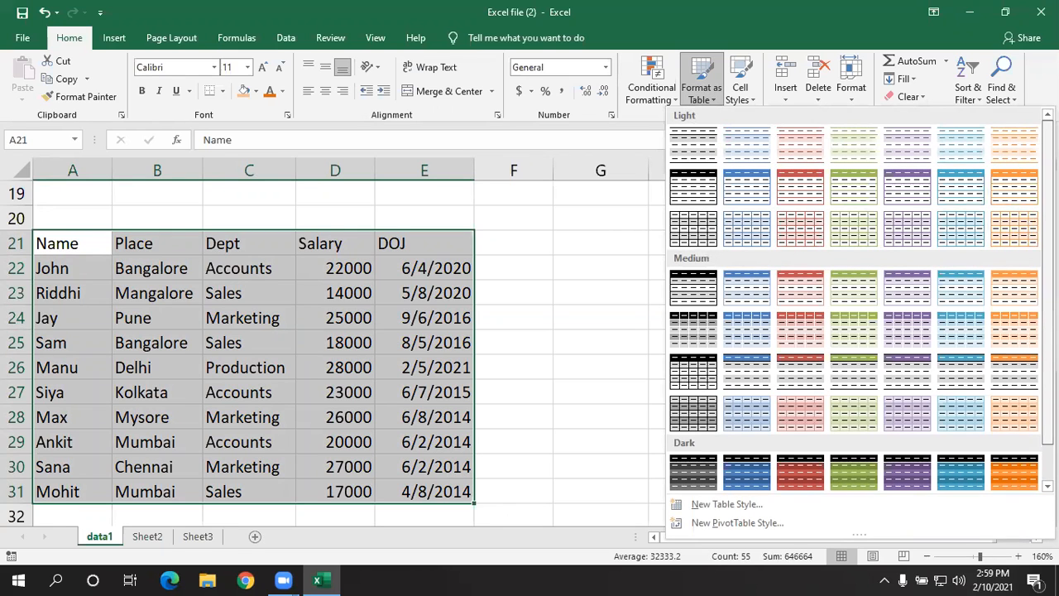
{"action": "scroll", "coordinate": [1014, 187], "scroll_direction": "down", "scroll_amount": 1}
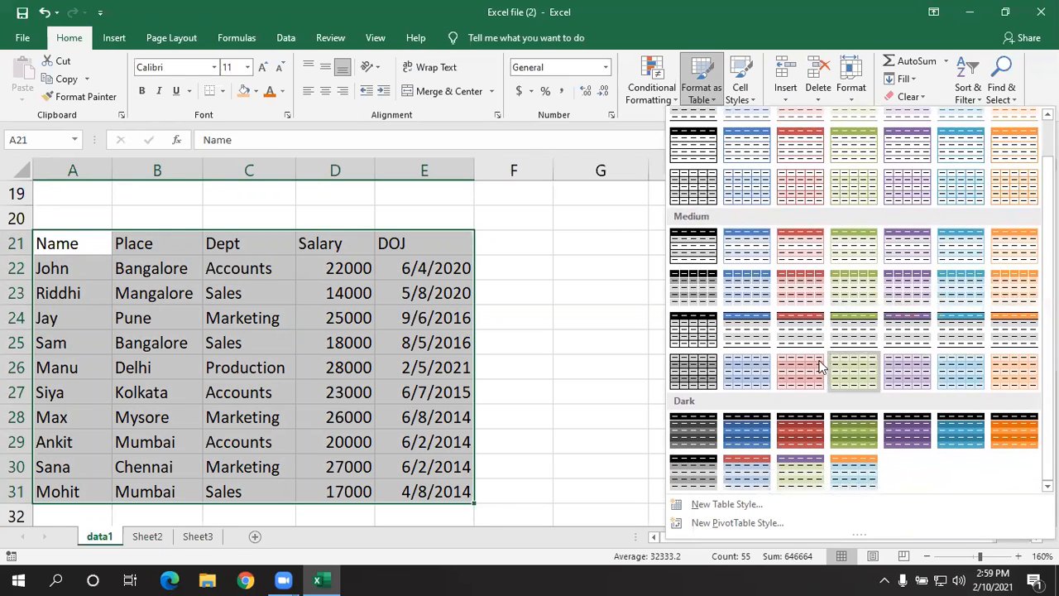
{"action": "left_click", "coordinate": [808, 303]}
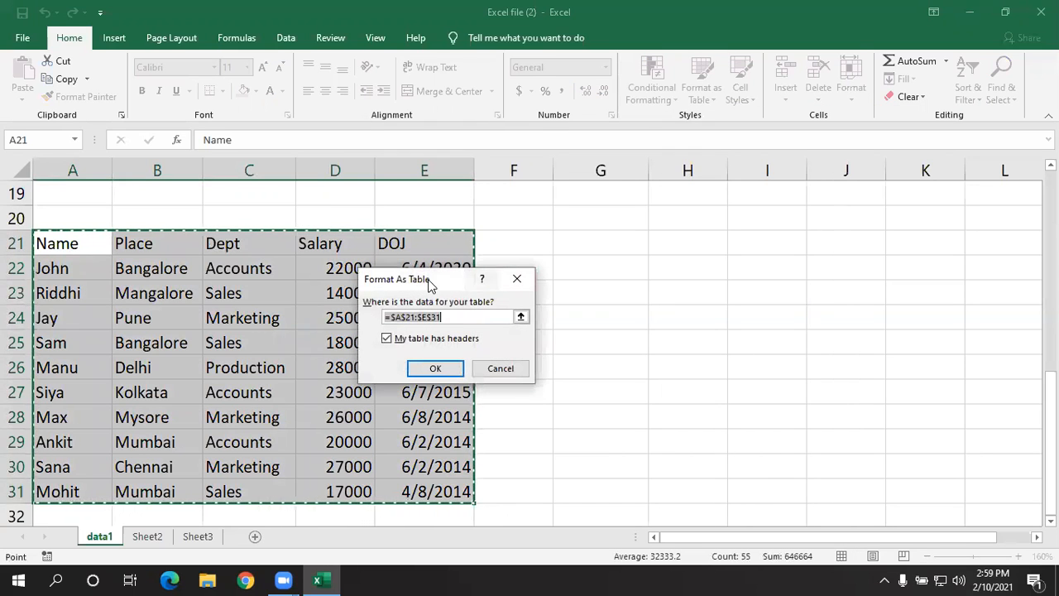
{"action": "left_click_drag", "start_coordinate": [426, 284], "coordinate": [577, 191]}
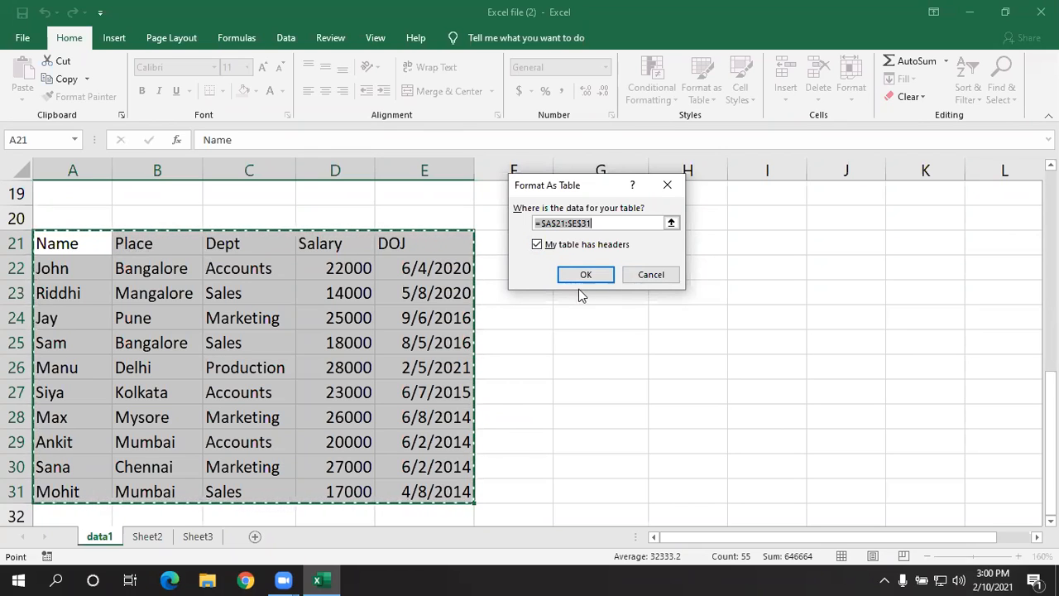
{"action": "left_click", "coordinate": [537, 246]}
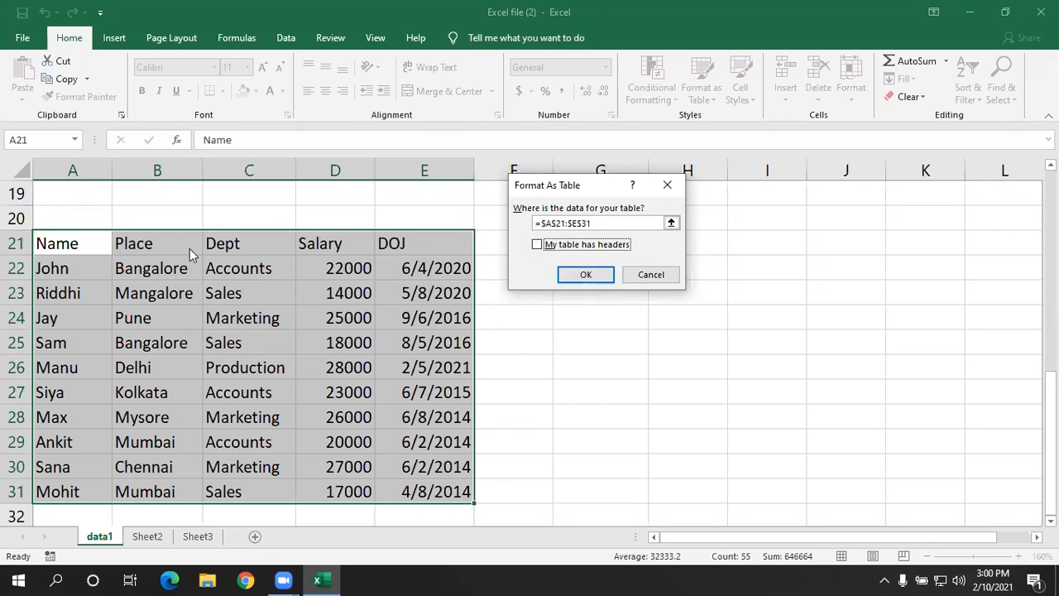
{"action": "left_click", "coordinate": [587, 275]}
{"action": "left_click_drag", "start_coordinate": [36, 294], "coordinate": [35, 299]}
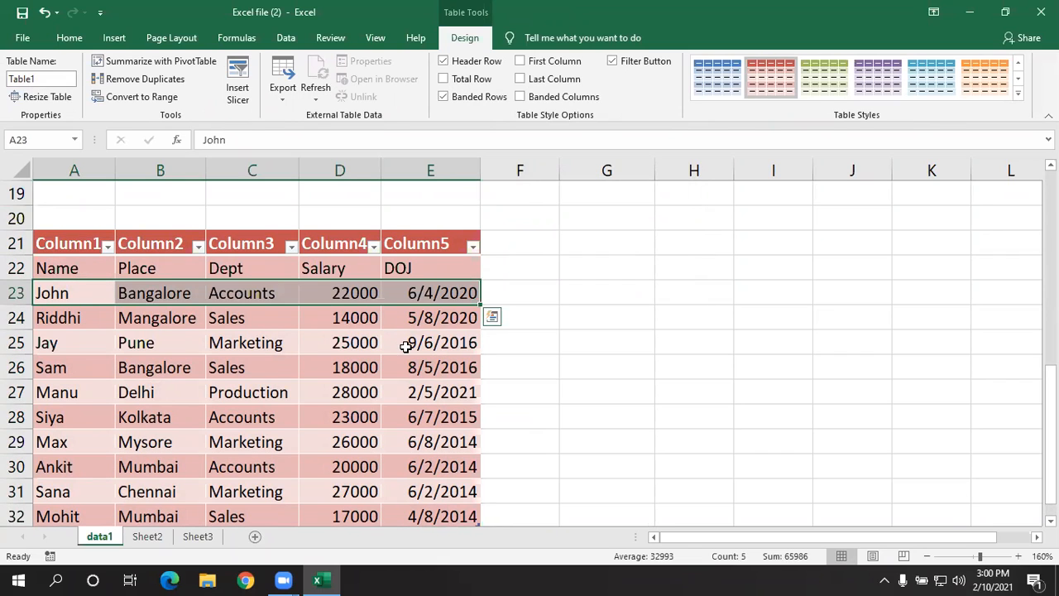
{"action": "key", "text": "ctrl+z"}
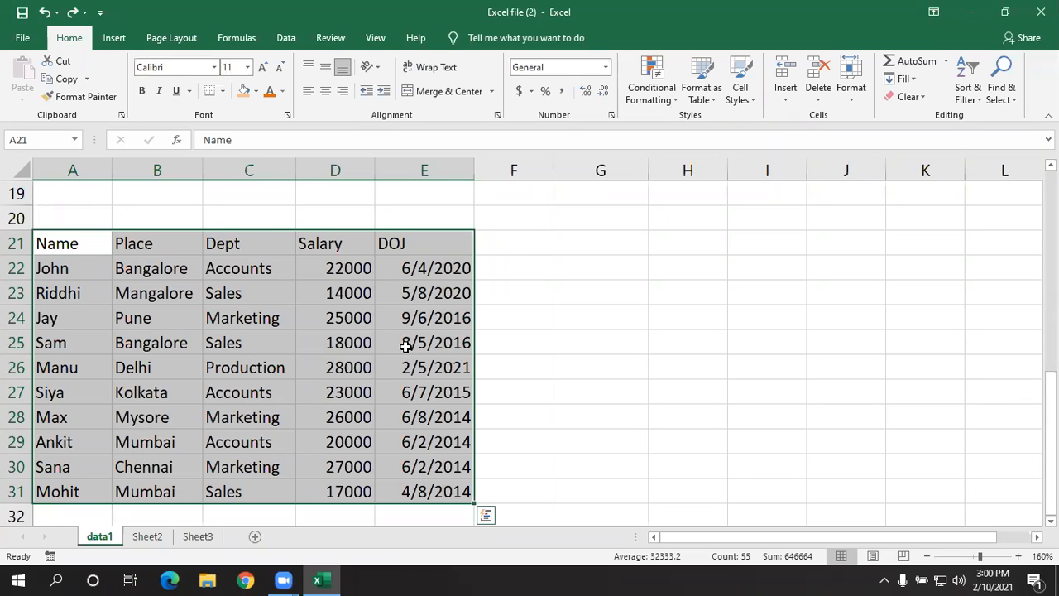
- Convert the range A21:E31 on data1 into a table that uses its first row as headers
{"action": "key", "text": "ctrl+t"}
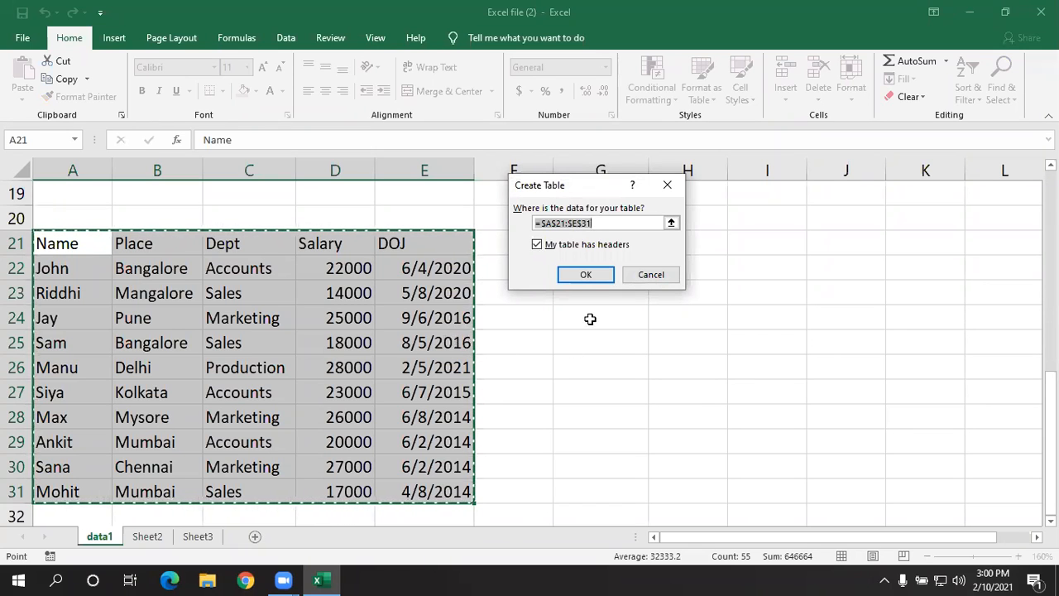
{"action": "left_click", "coordinate": [586, 277]}
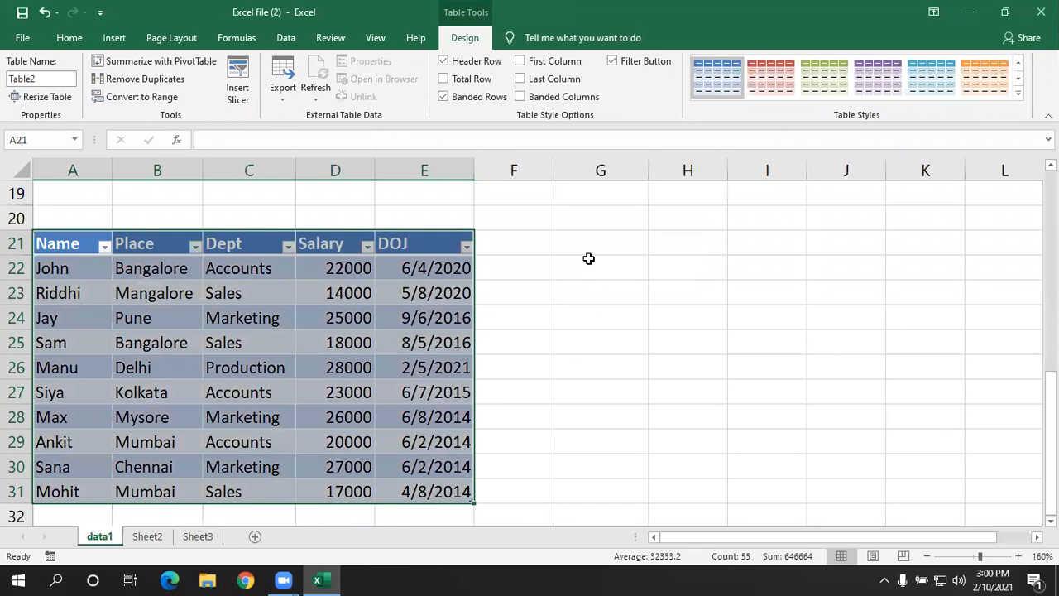
{"action": "left_click", "coordinate": [609, 364]}
{"action": "left_click", "coordinate": [431, 334]}
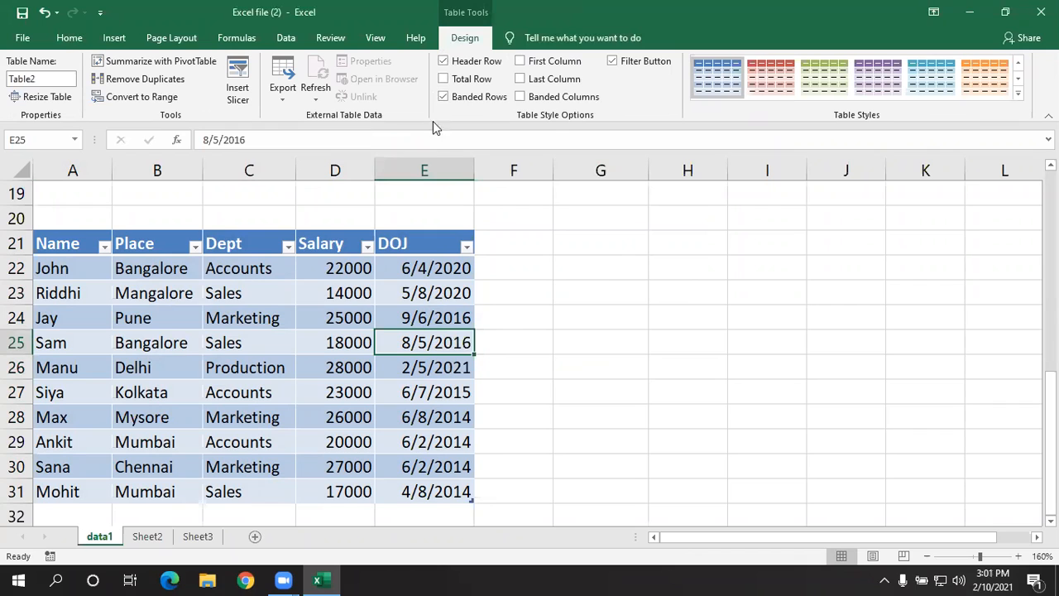
{"action": "left_click", "coordinate": [542, 343]}
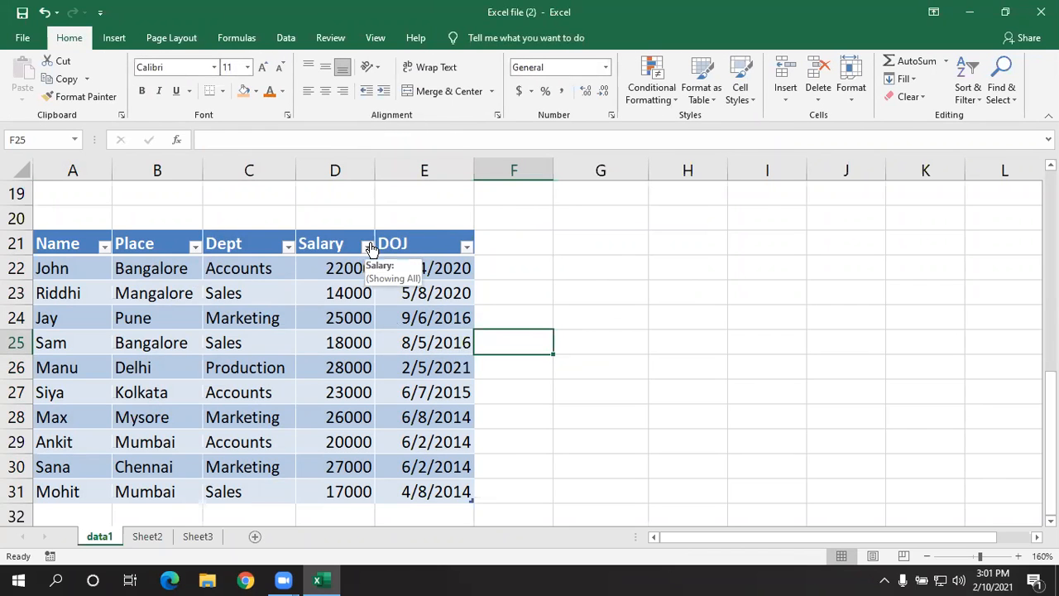
{"action": "left_click", "coordinate": [278, 336]}
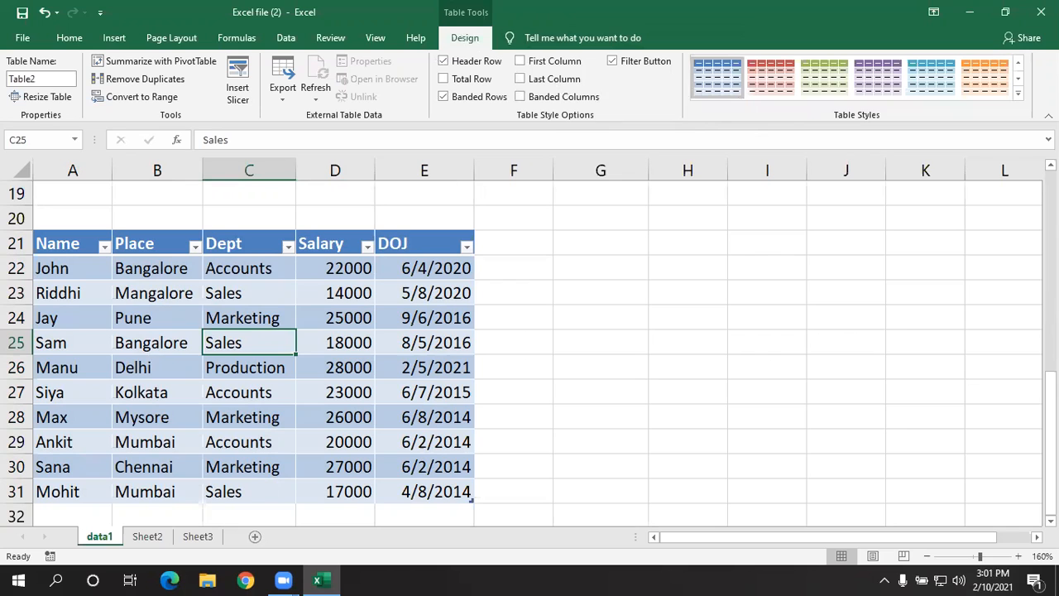
- Change the table's style to the red Light style with a solid header, and check its header row against the data
{"action": "left_click", "coordinate": [1017, 96]}
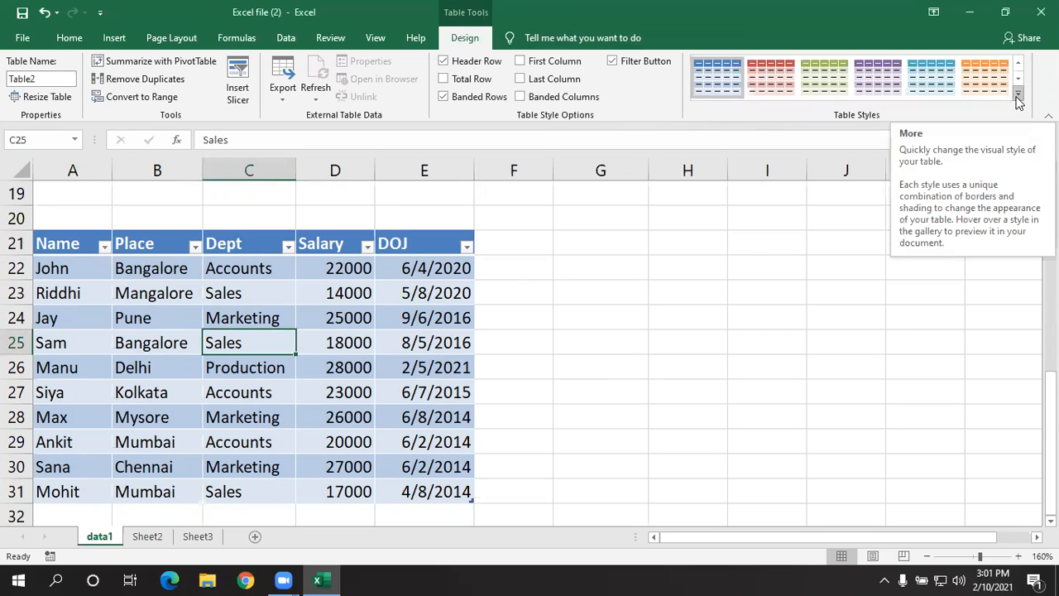
{"action": "left_click", "coordinate": [1017, 96]}
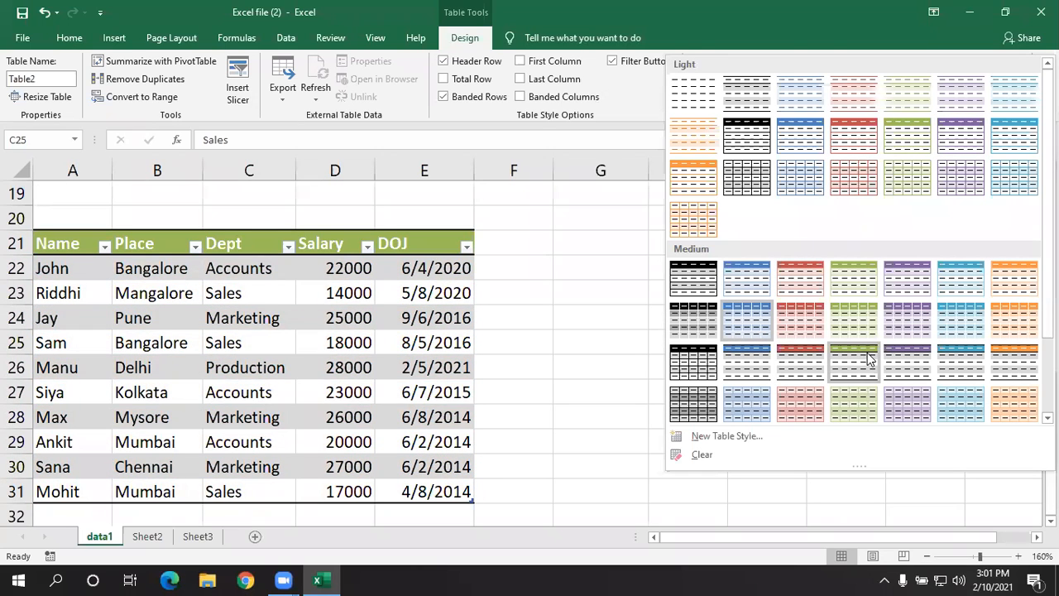
{"action": "left_click", "coordinate": [845, 147]}
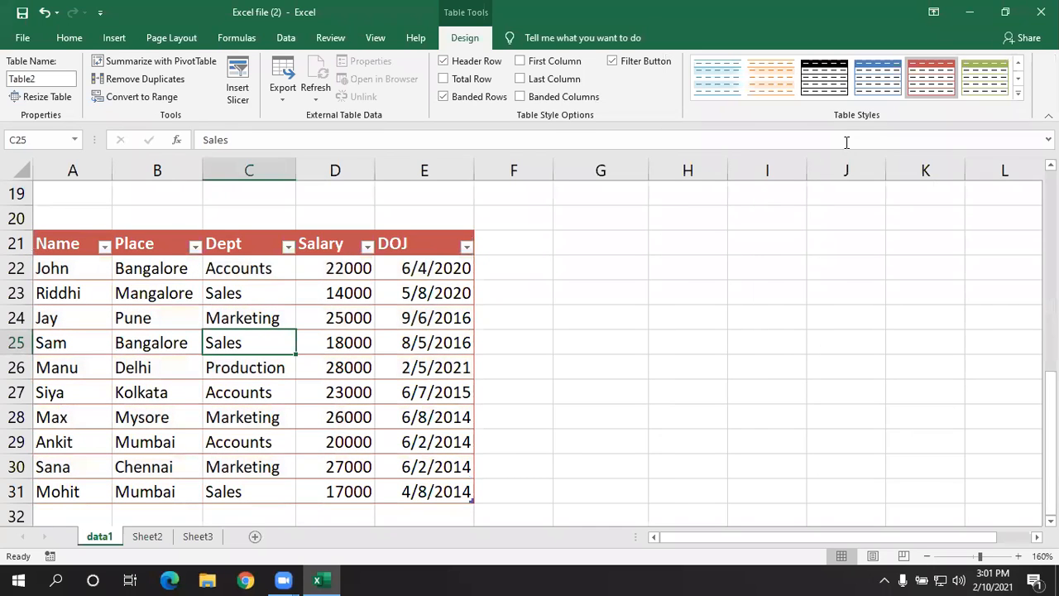
{"action": "scroll", "coordinate": [365, 378], "scroll_direction": "down", "scroll_amount": 1}
{"action": "scroll", "coordinate": [365, 377], "scroll_direction": "up", "scroll_amount": 1}
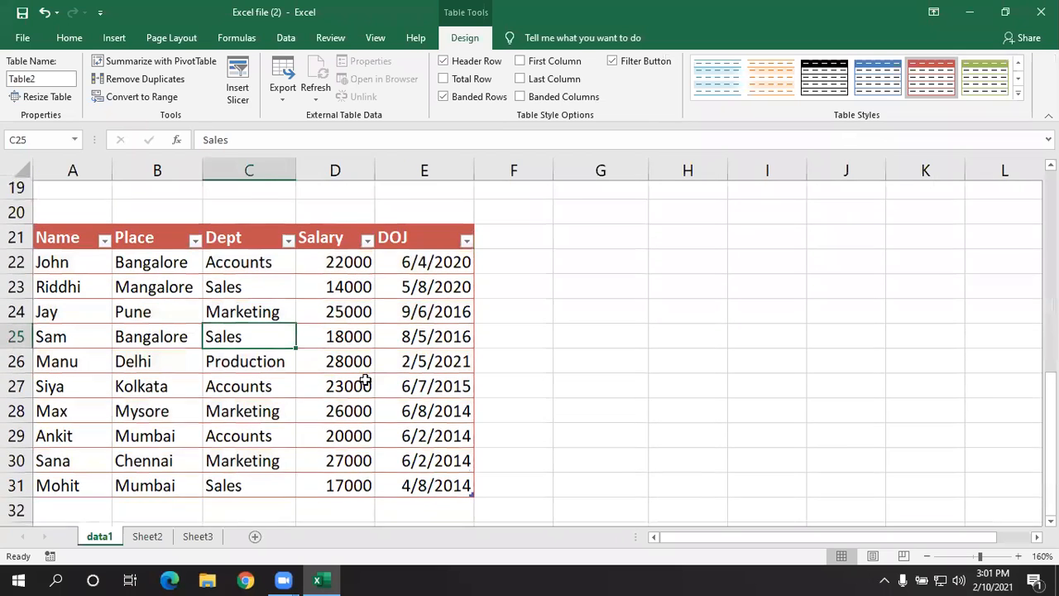
{"action": "scroll", "coordinate": [438, 406], "scroll_direction": "down", "scroll_amount": 1}
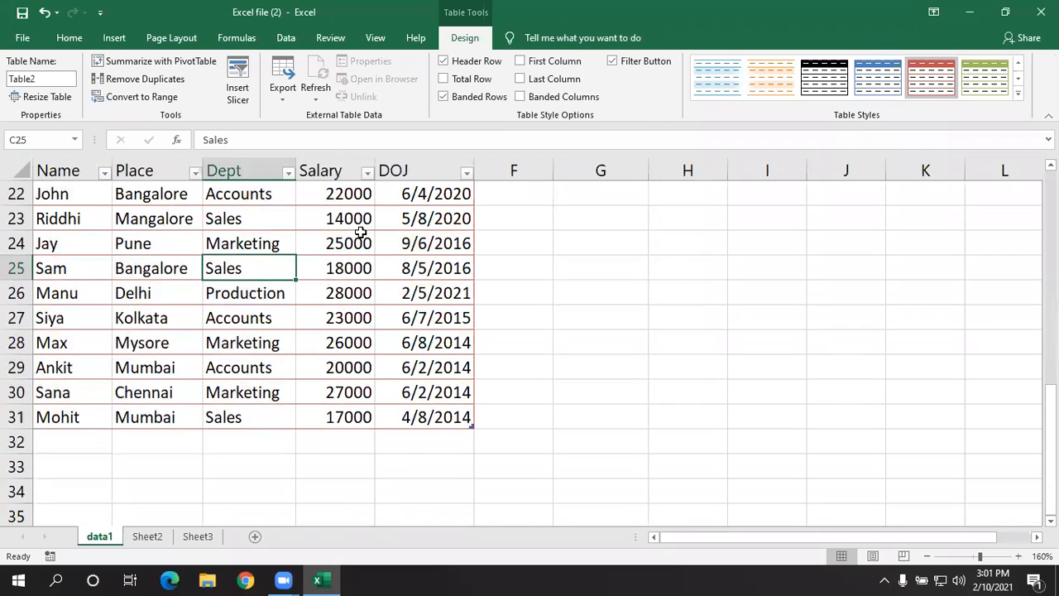
{"action": "scroll", "coordinate": [488, 422], "scroll_direction": "up", "scroll_amount": 1}
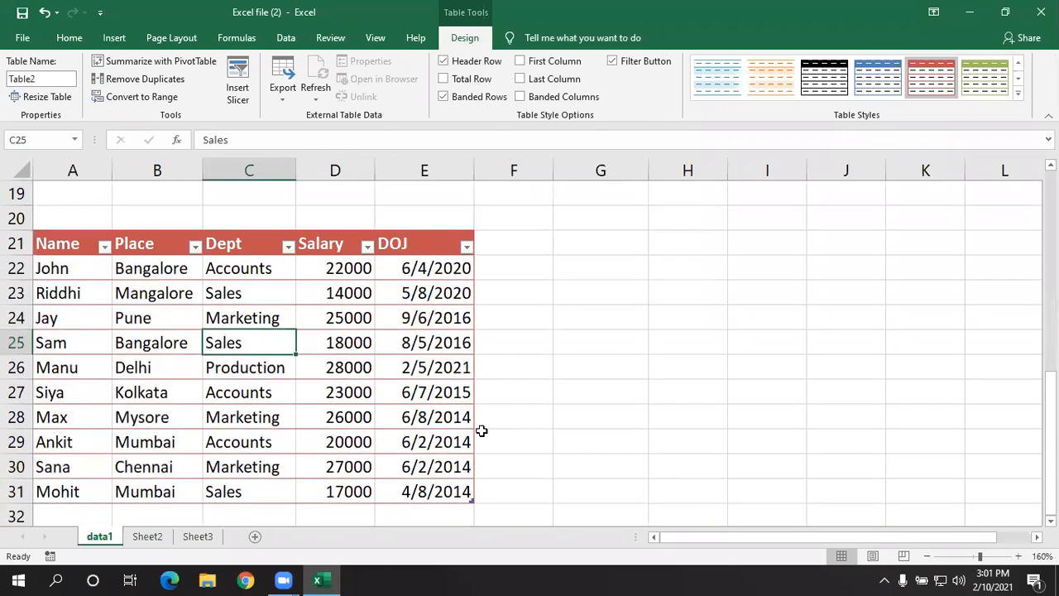
- Add a total row to the employee table and clear the total under the DOJ column
{"action": "left_click", "coordinate": [358, 506]}
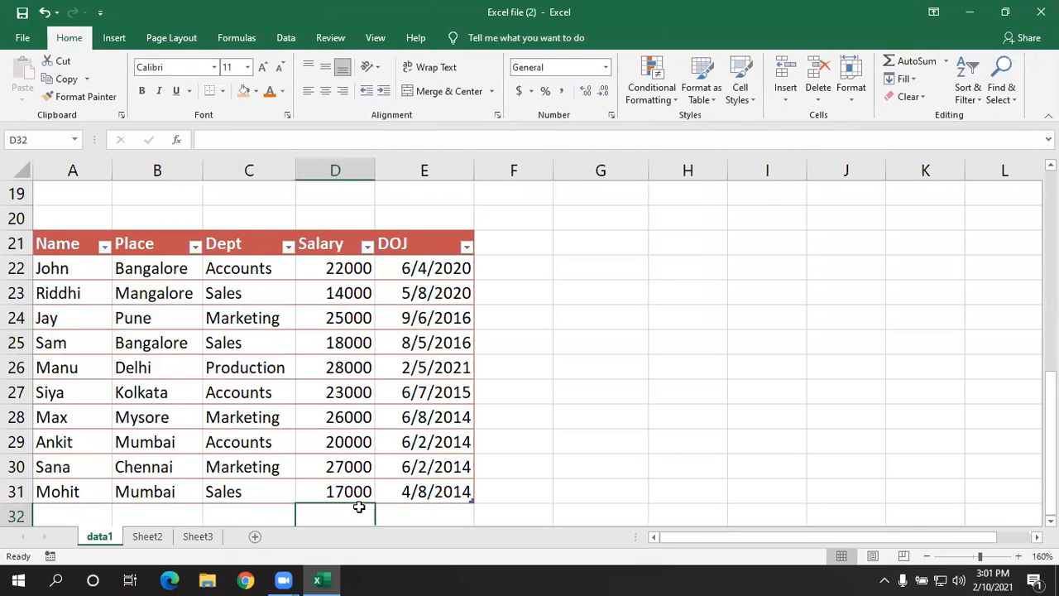
{"action": "left_click", "coordinate": [350, 444]}
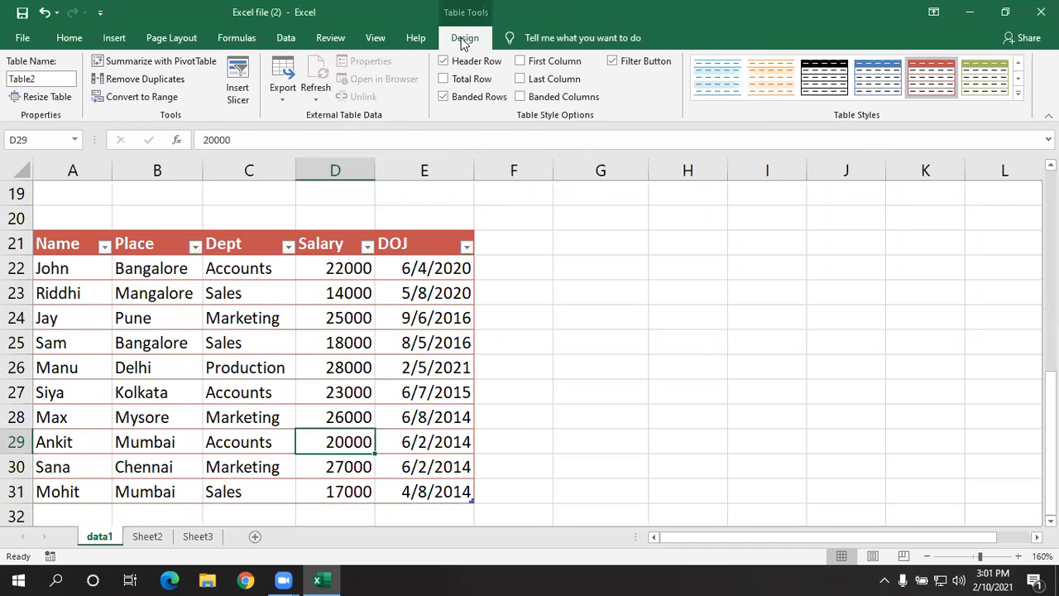
{"action": "left_click", "coordinate": [446, 79]}
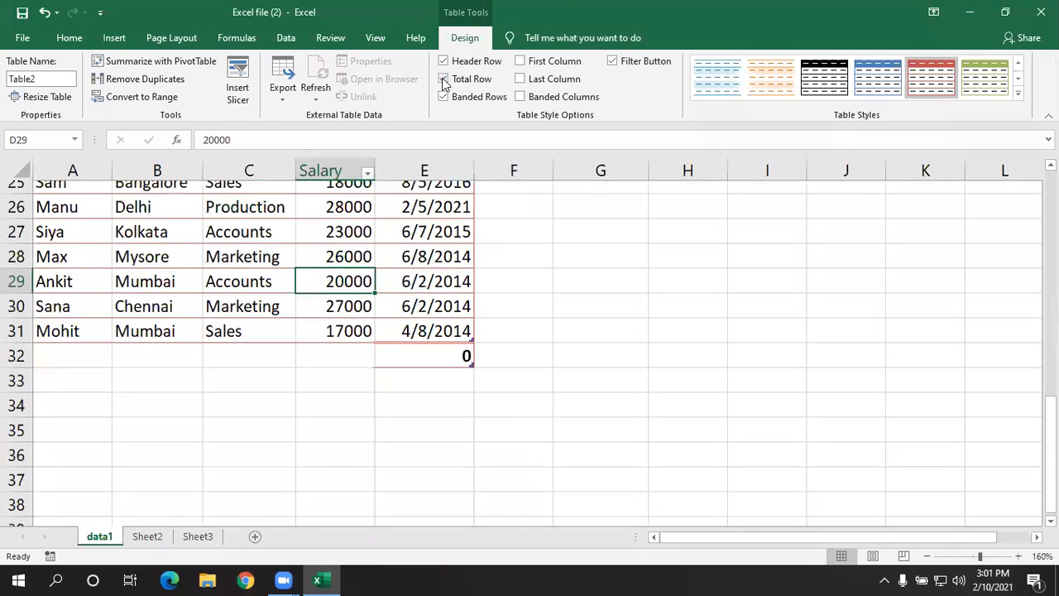
{"action": "scroll", "coordinate": [499, 323], "scroll_direction": "up", "scroll_amount": 2}
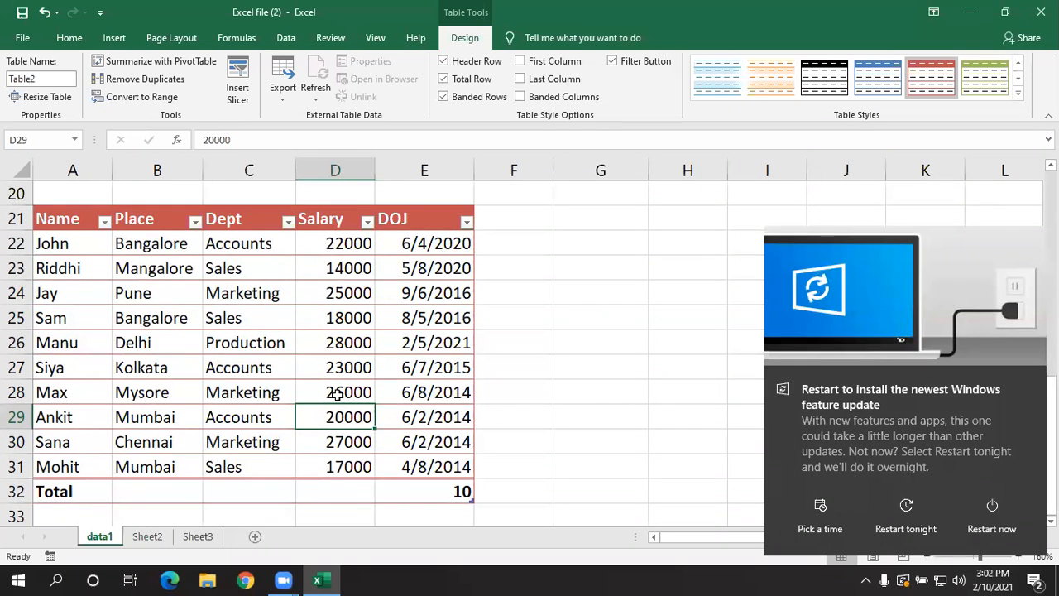
{"action": "left_click", "coordinate": [457, 490]}
{"action": "key", "text": "BackSpace"}
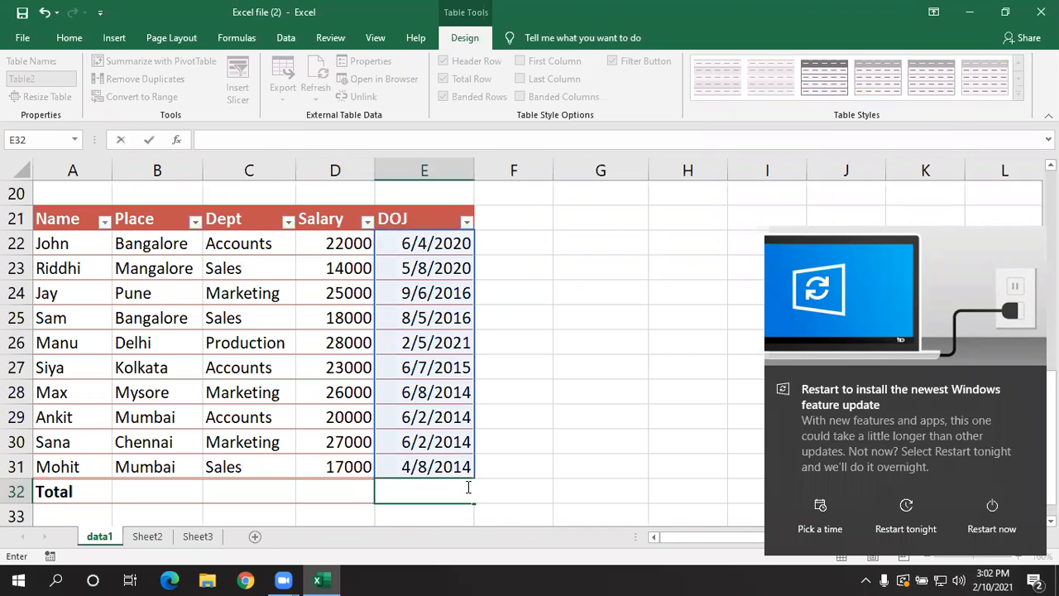
{"action": "left_click", "coordinate": [350, 489]}
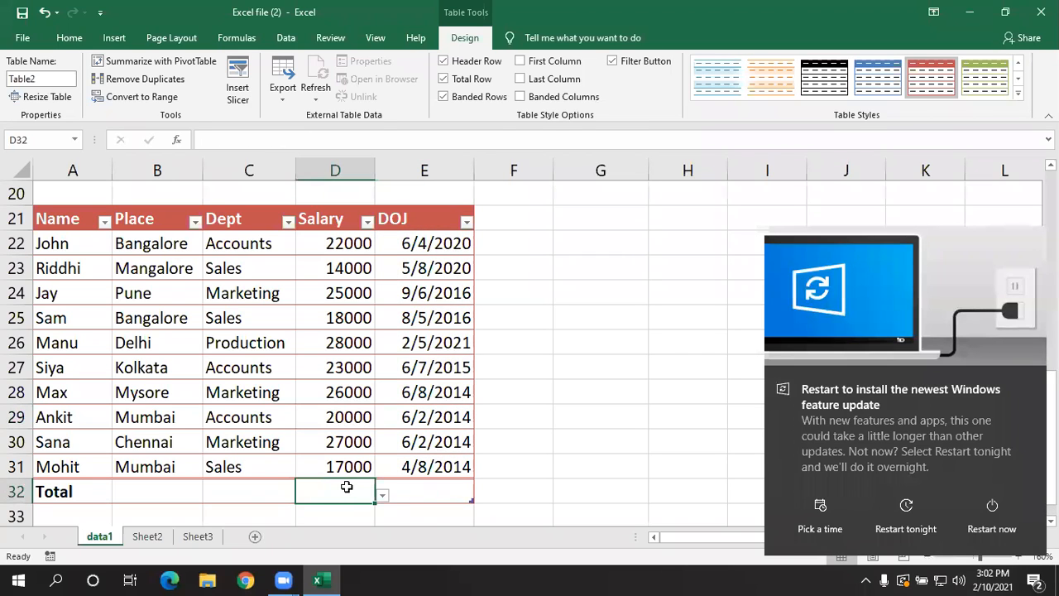
- Set the Salary column's total row cell D32 to use the Sum function
{"action": "left_click", "coordinate": [265, 492]}
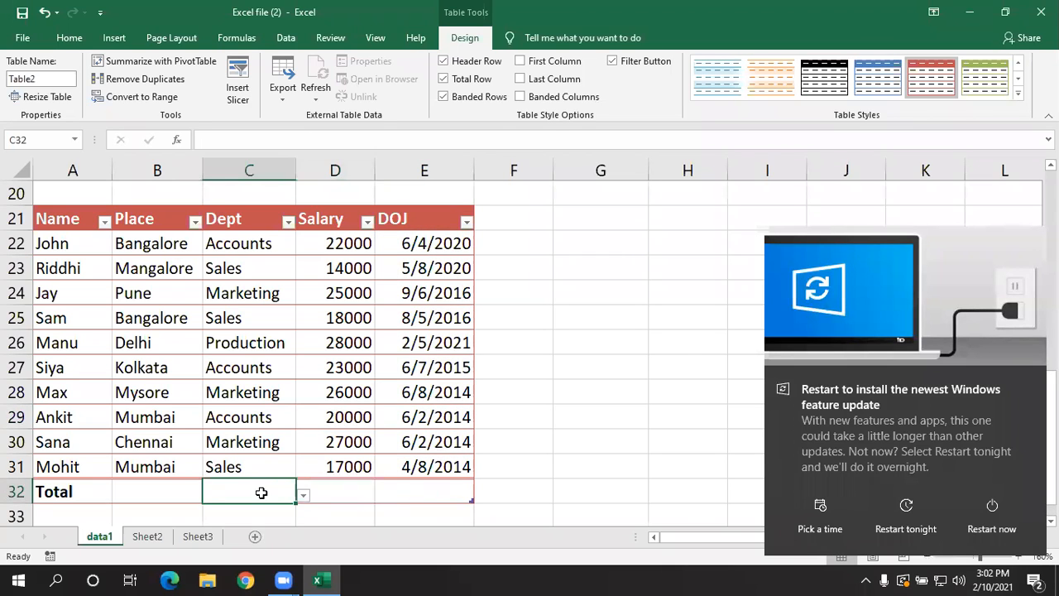
{"action": "left_click", "coordinate": [176, 492]}
{"action": "left_click", "coordinate": [250, 486]}
{"action": "left_click", "coordinate": [331, 493]}
{"action": "left_click", "coordinate": [383, 495]}
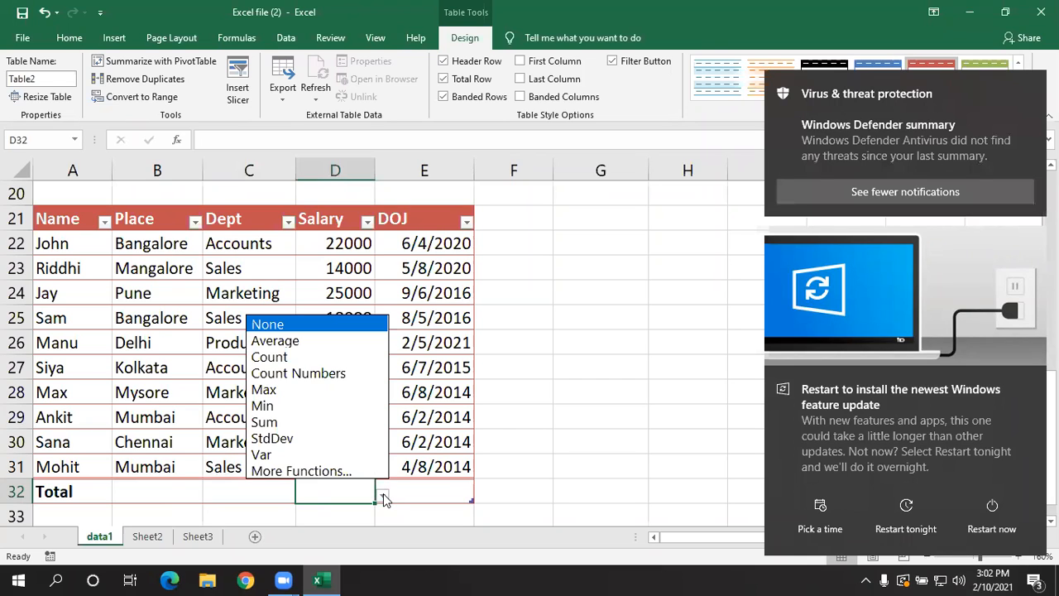
{"action": "left_click", "coordinate": [303, 422]}
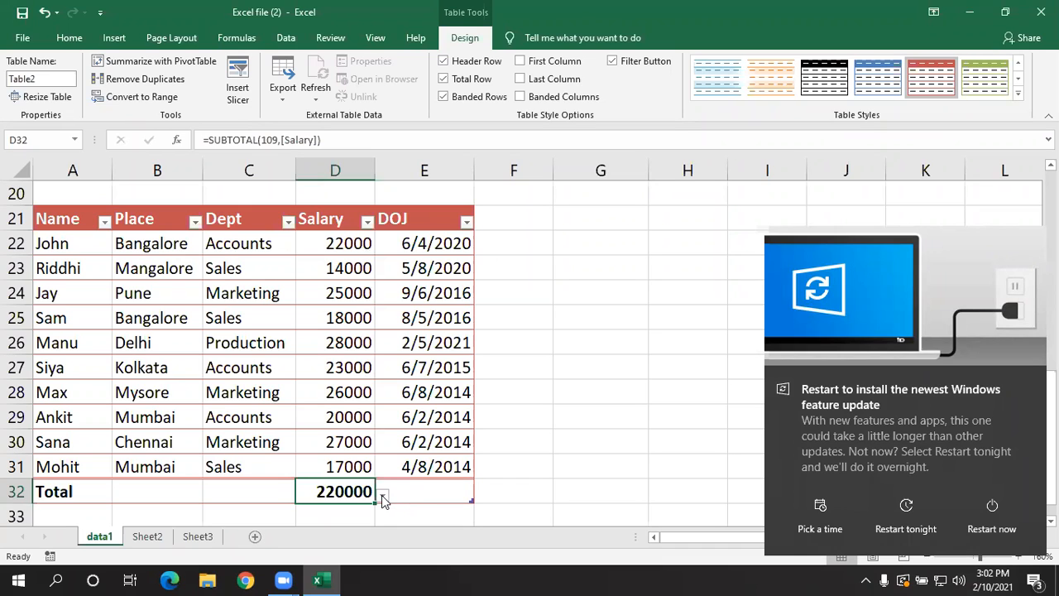
- Switch the Salary column's total in D32 to Average, back to Sum, and to Average again
{"action": "left_click", "coordinate": [381, 494]}
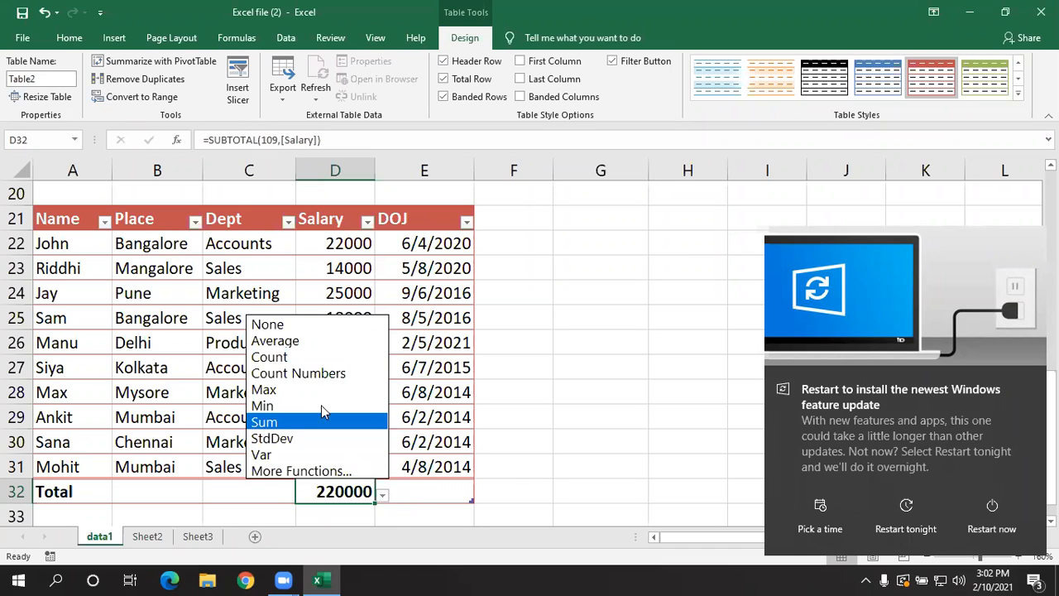
{"action": "left_click", "coordinate": [331, 342]}
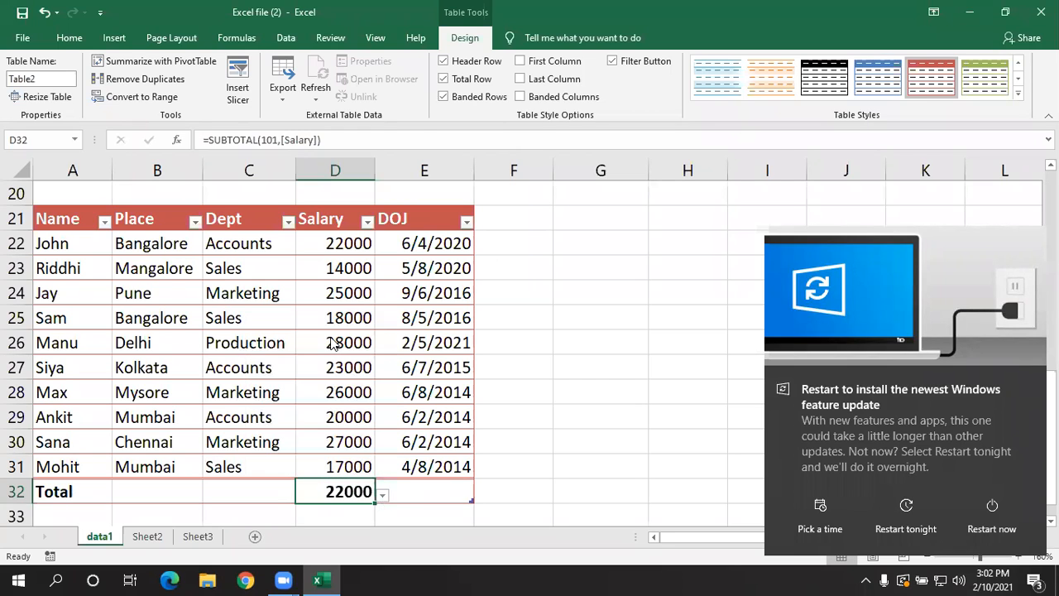
{"action": "left_click", "coordinate": [380, 496]}
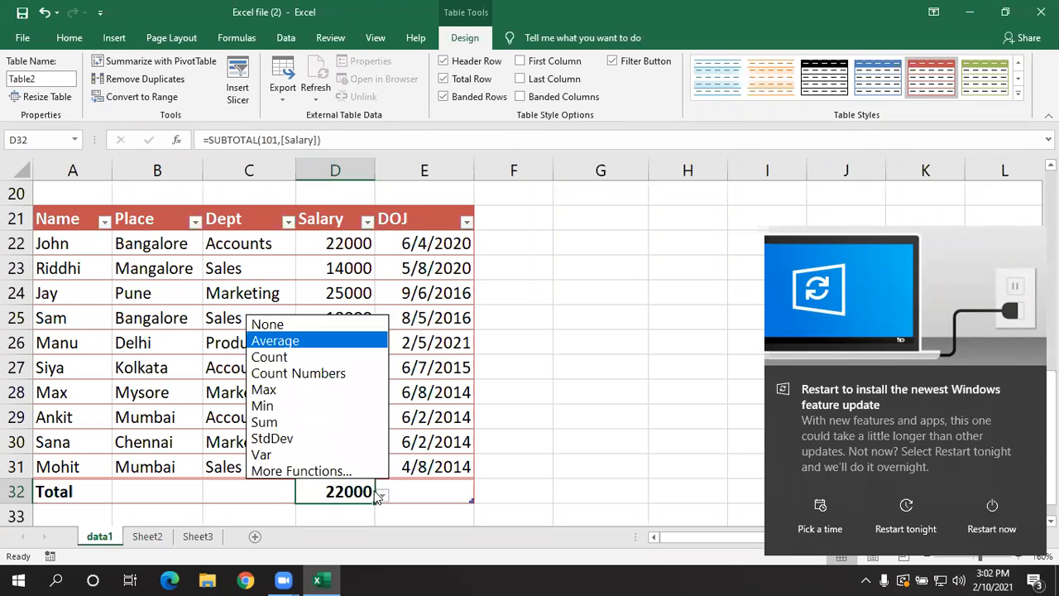
{"action": "left_click", "coordinate": [318, 417]}
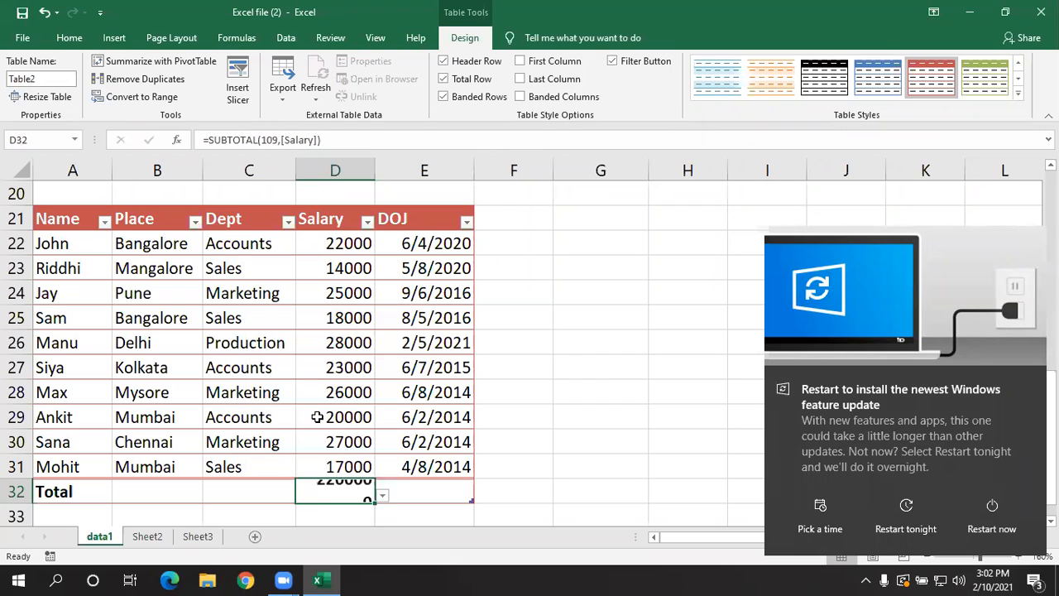
{"action": "left_click", "coordinate": [380, 495]}
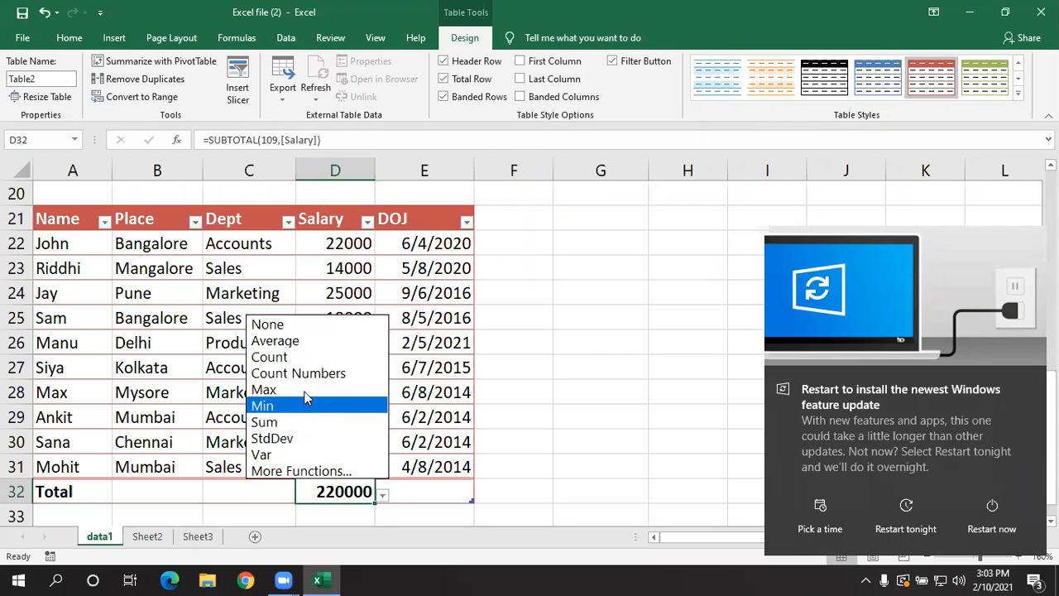
{"action": "left_click", "coordinate": [314, 341]}
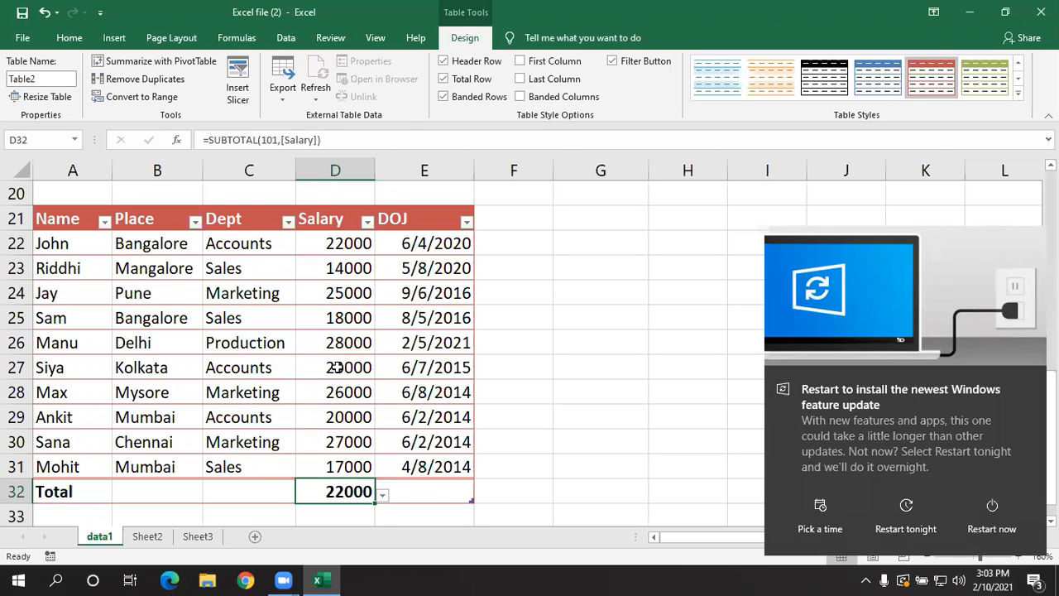
- Try the Max and Min functions for the Salary column's total in D32
{"action": "left_click", "coordinate": [383, 495]}
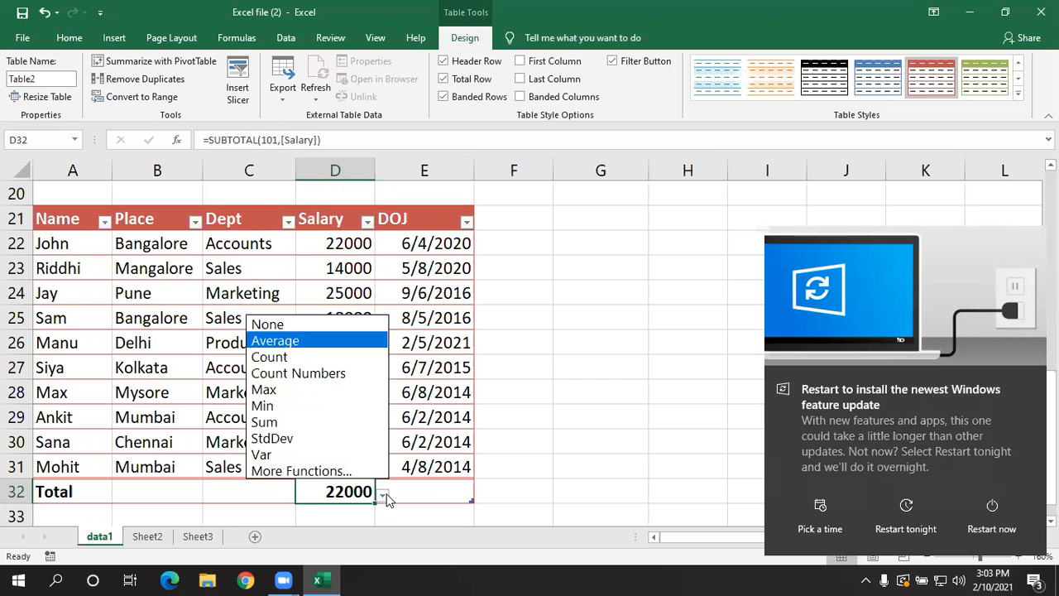
{"action": "left_click", "coordinate": [272, 389]}
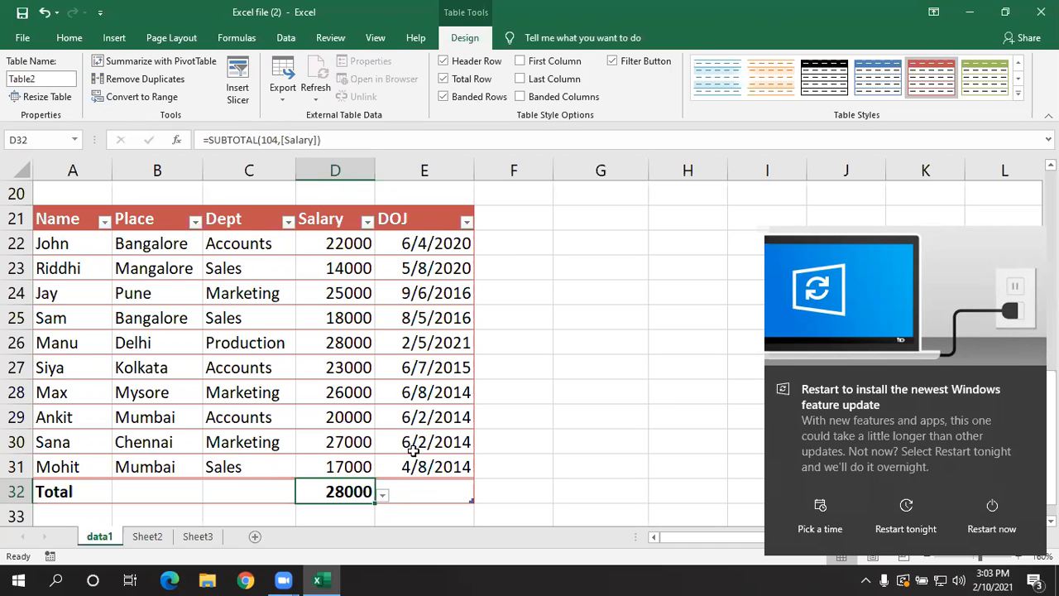
{"action": "left_click", "coordinate": [382, 497]}
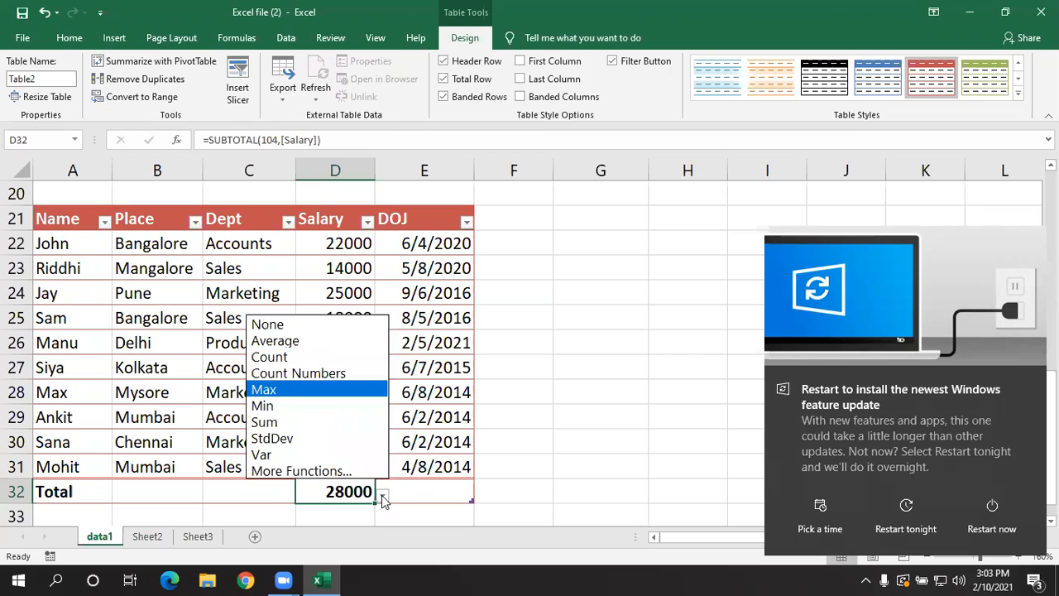
{"action": "left_click", "coordinate": [285, 404]}
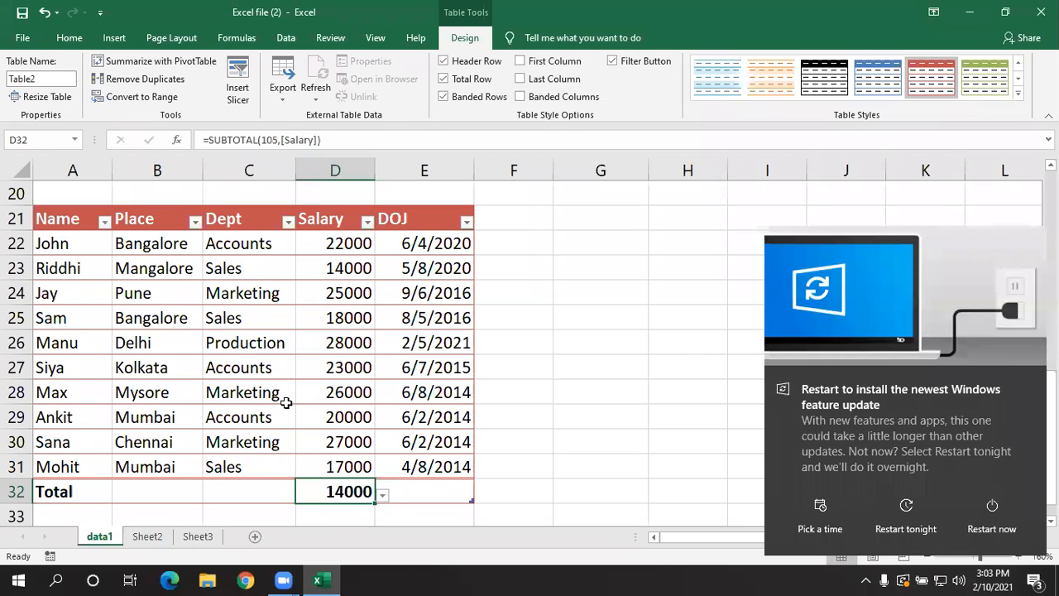
- Remove the total row from the employee table
{"action": "left_click", "coordinate": [348, 407]}
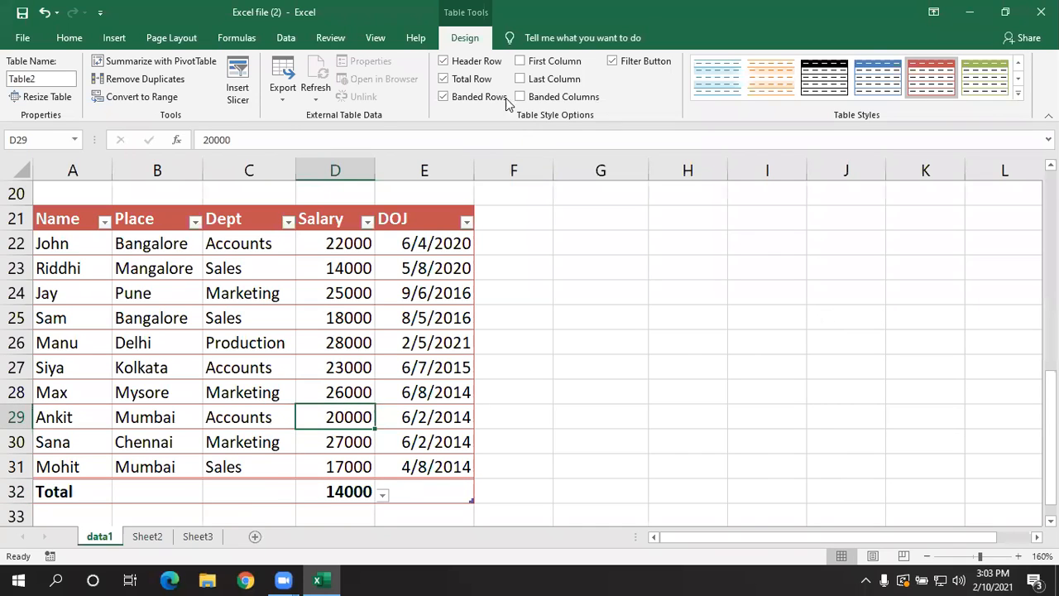
{"action": "left_click", "coordinate": [444, 79]}
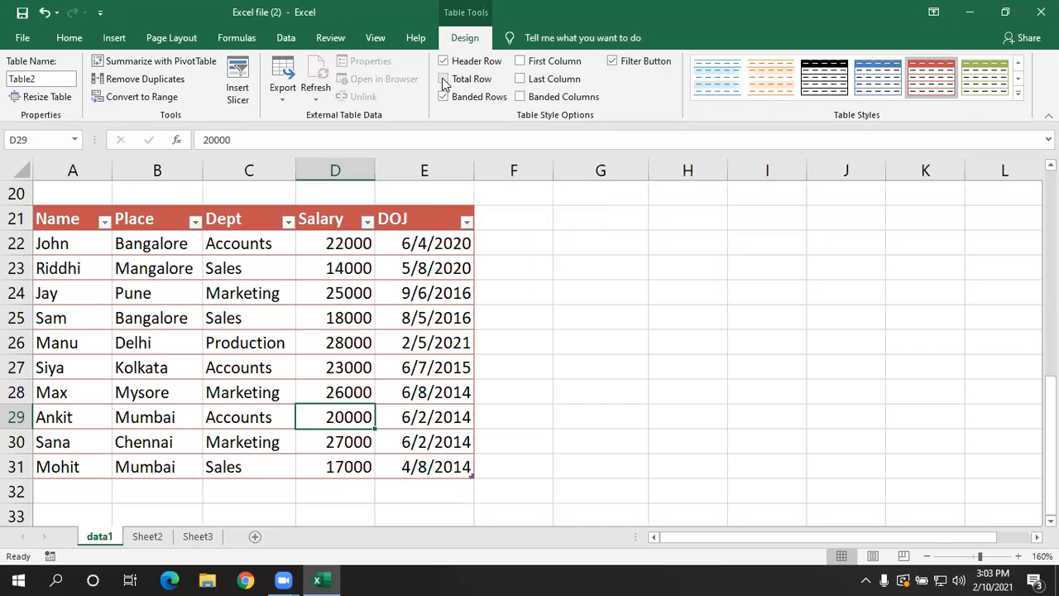
{"action": "left_click", "coordinate": [207, 329]}
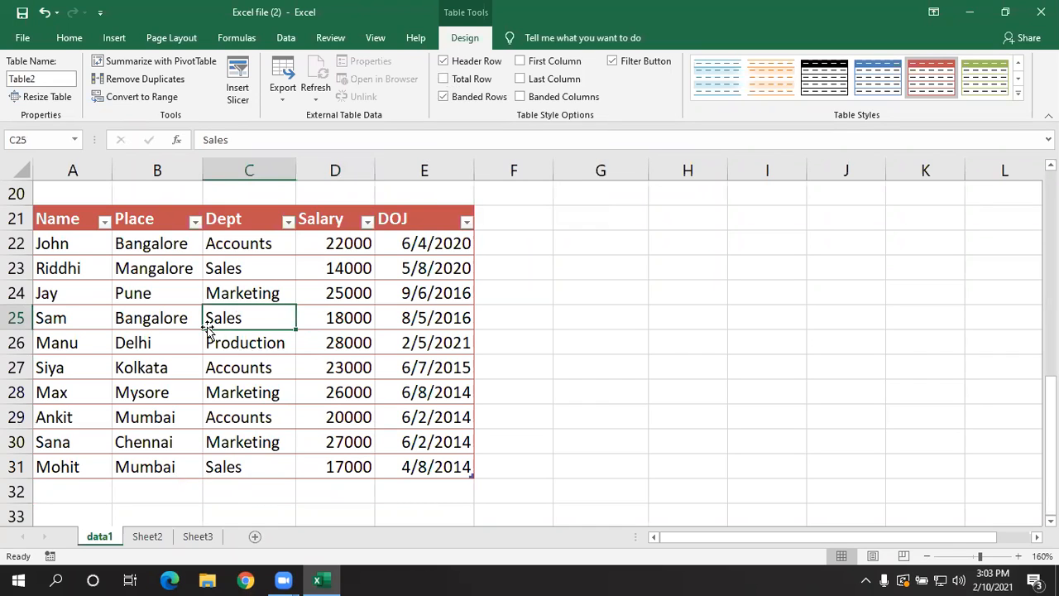
- Turn the employee table's header row and banded rows off and back on to compare their effect
{"action": "left_click", "coordinate": [444, 63]}
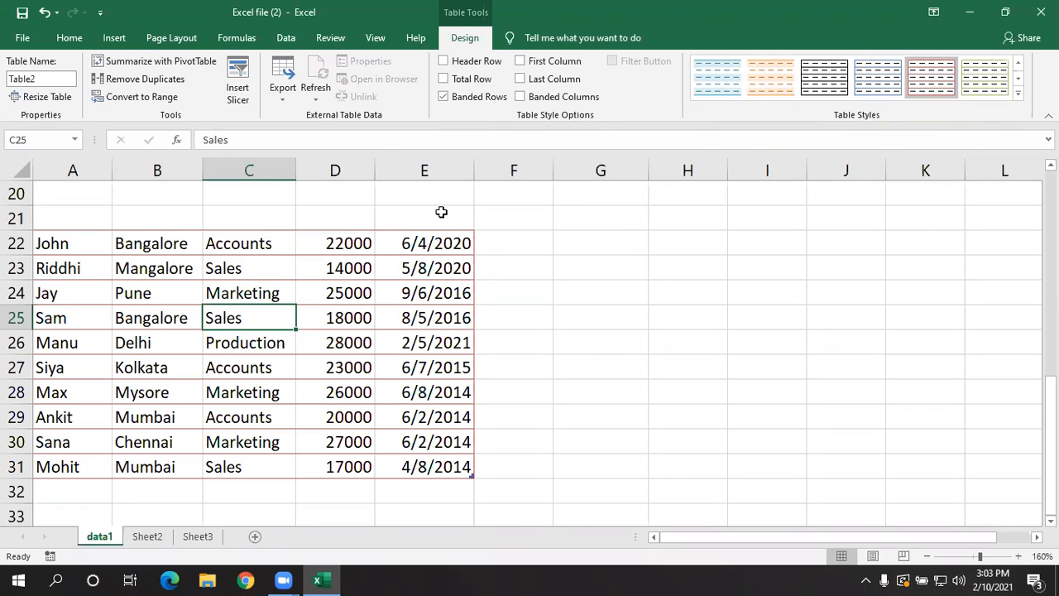
{"action": "left_click", "coordinate": [444, 61]}
{"action": "left_click", "coordinate": [444, 97]}
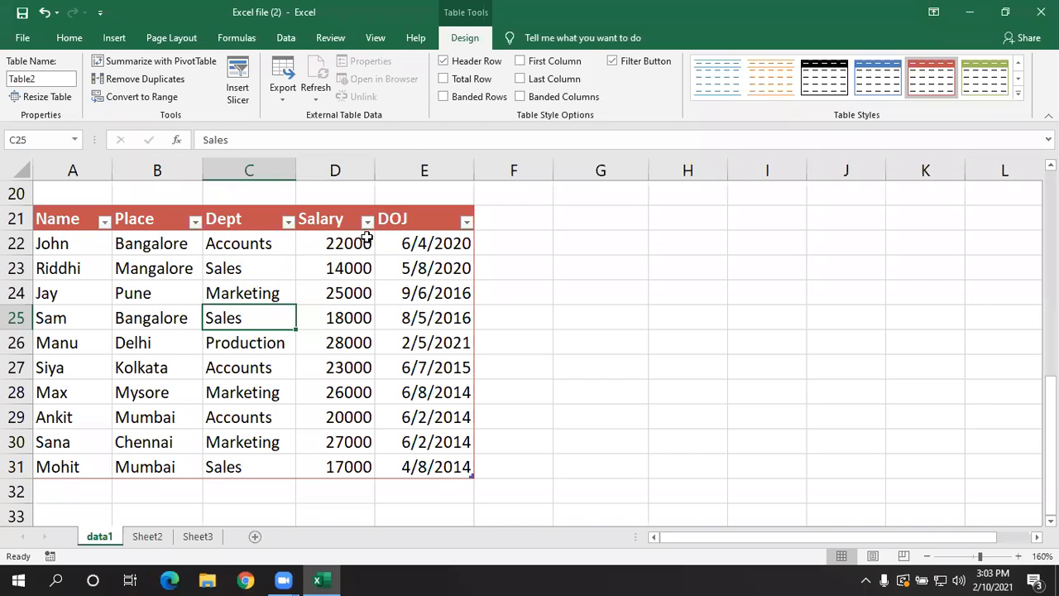
{"action": "left_click", "coordinate": [443, 98]}
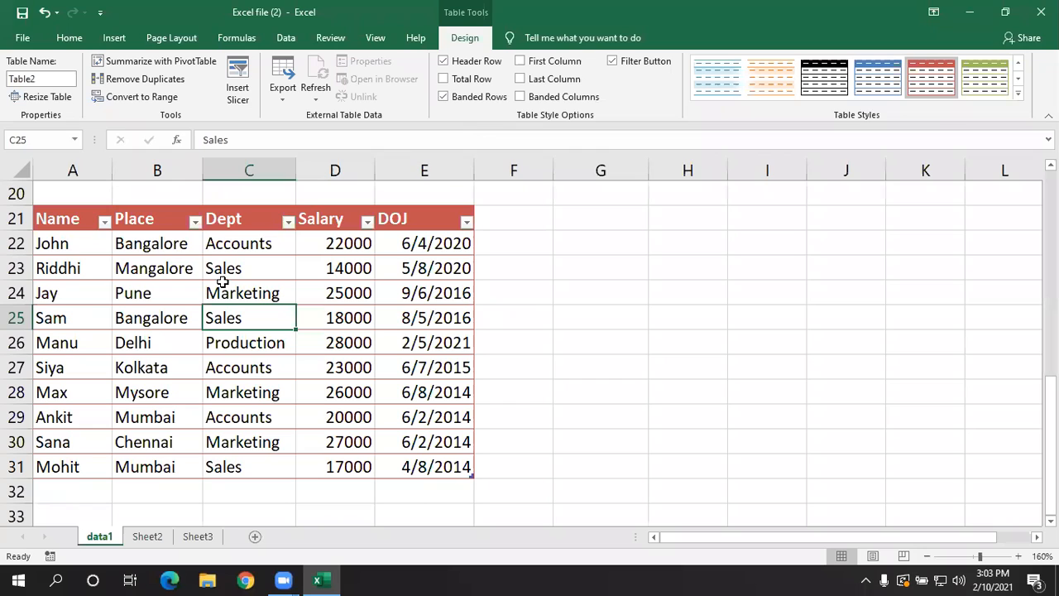
- Enable banded columns and the special first-column and last-column formatting for the employee table
{"action": "left_click", "coordinate": [520, 97]}
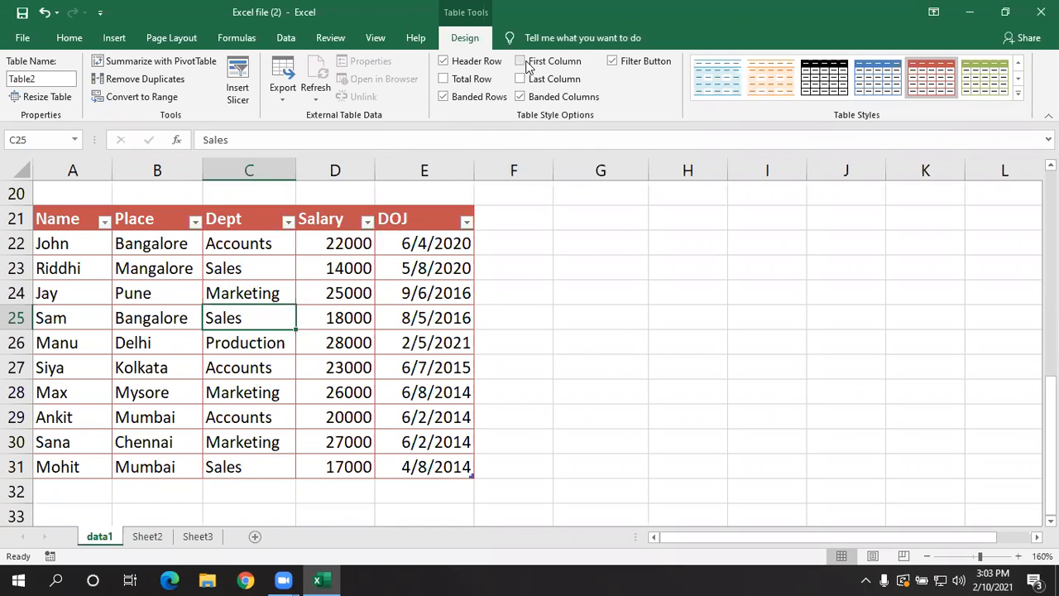
{"action": "left_click", "coordinate": [521, 63]}
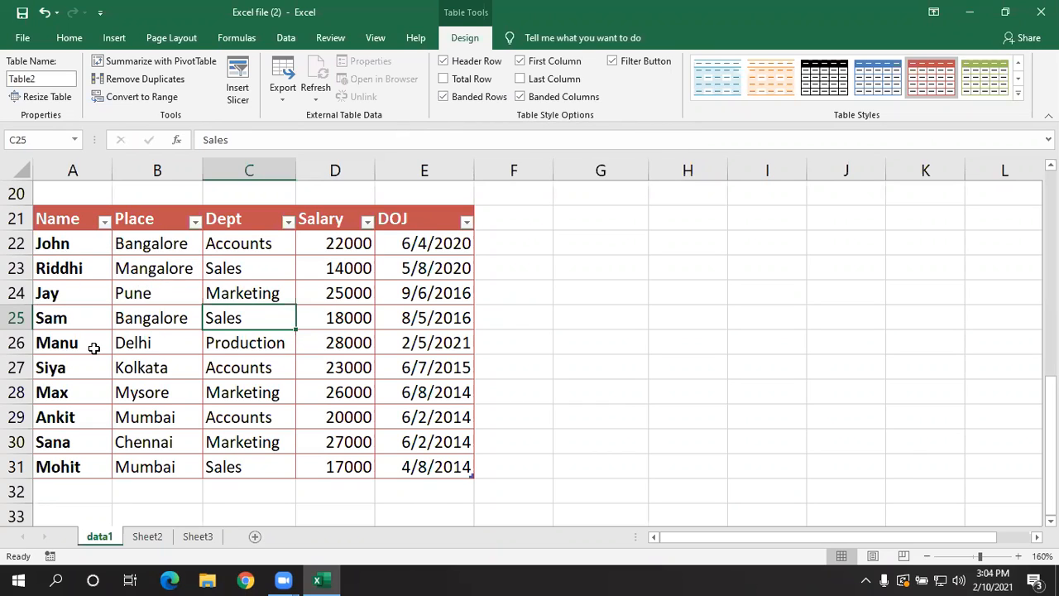
{"action": "left_click", "coordinate": [520, 78]}
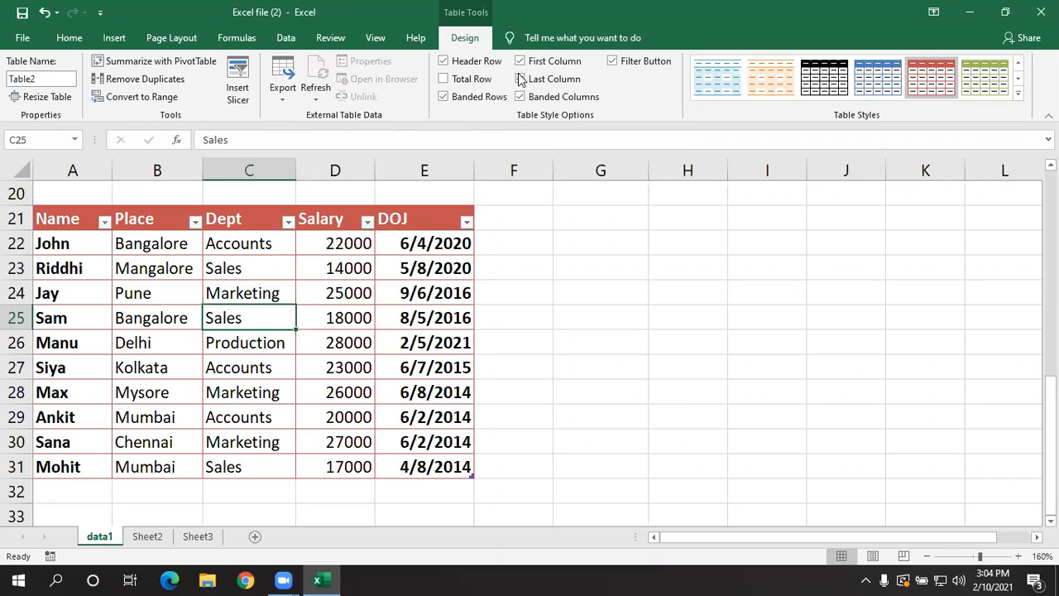
{"action": "left_click", "coordinate": [323, 221]}
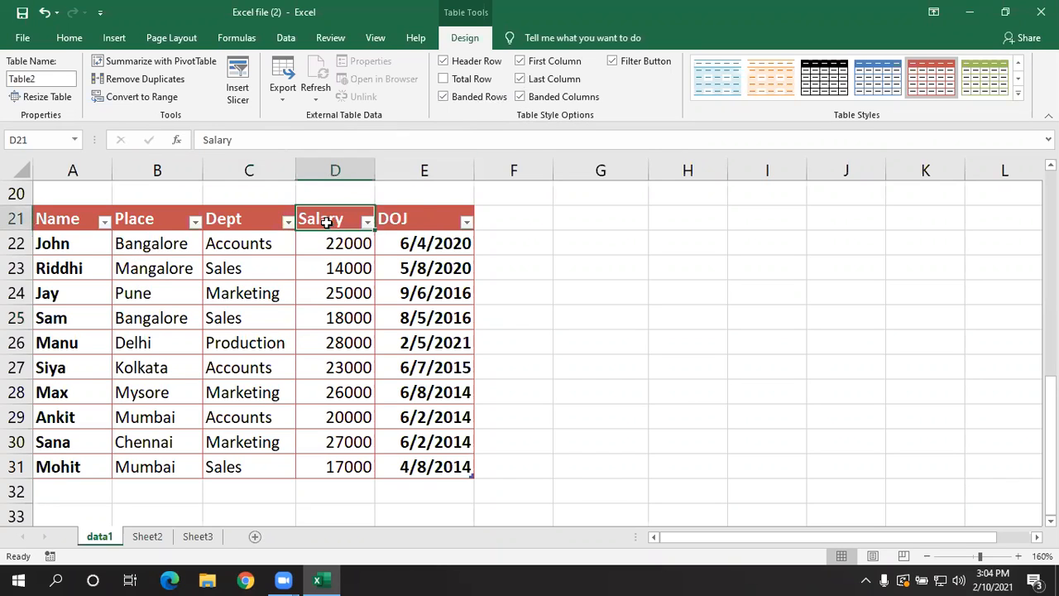
- Review the Name column's sort and filter options, and highlight the full table range A21:E31
{"action": "left_click", "coordinate": [105, 222]}
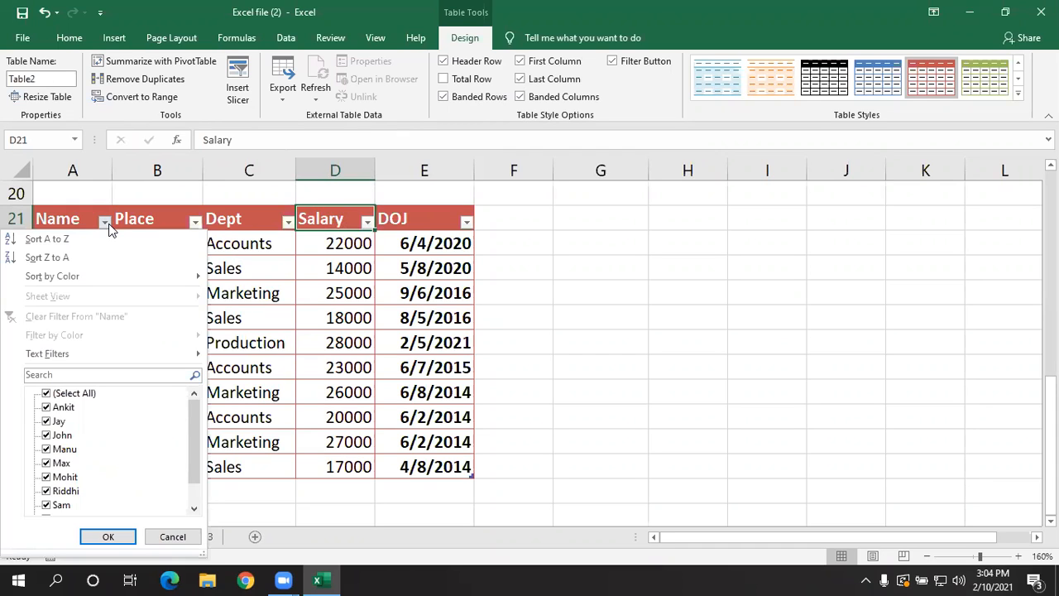
{"action": "left_click", "coordinate": [243, 341]}
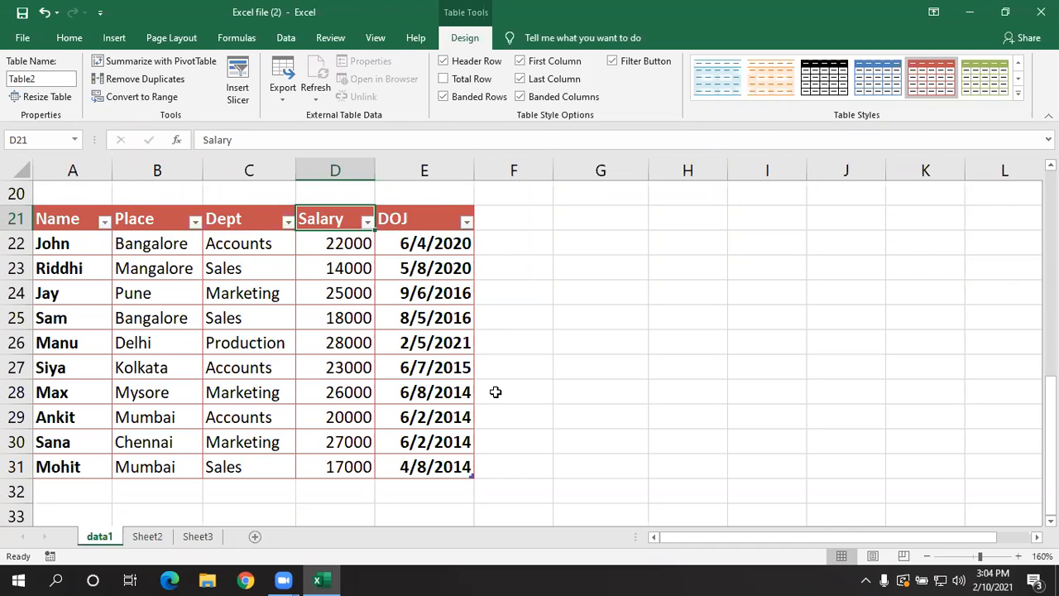
{"action": "left_click", "coordinate": [277, 367]}
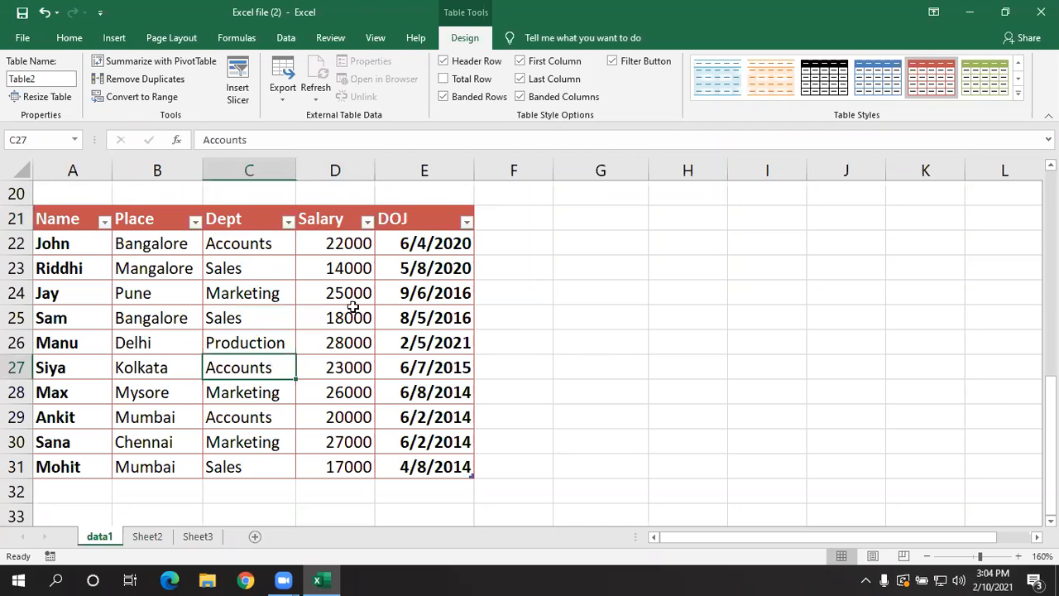
{"action": "left_click", "coordinate": [699, 402]}
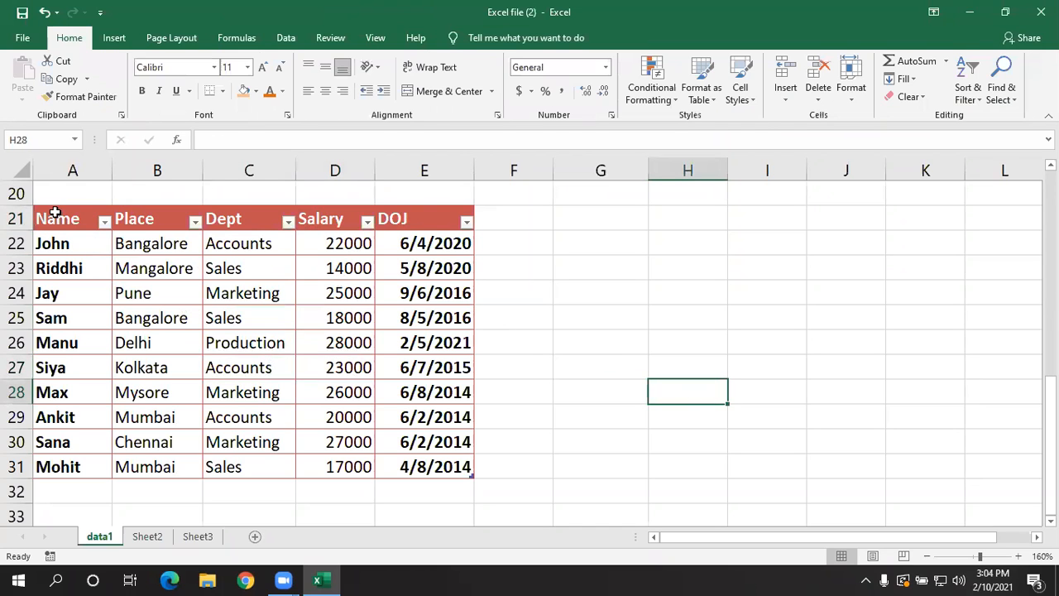
{"action": "left_click_drag", "start_coordinate": [54, 213], "coordinate": [388, 463]}
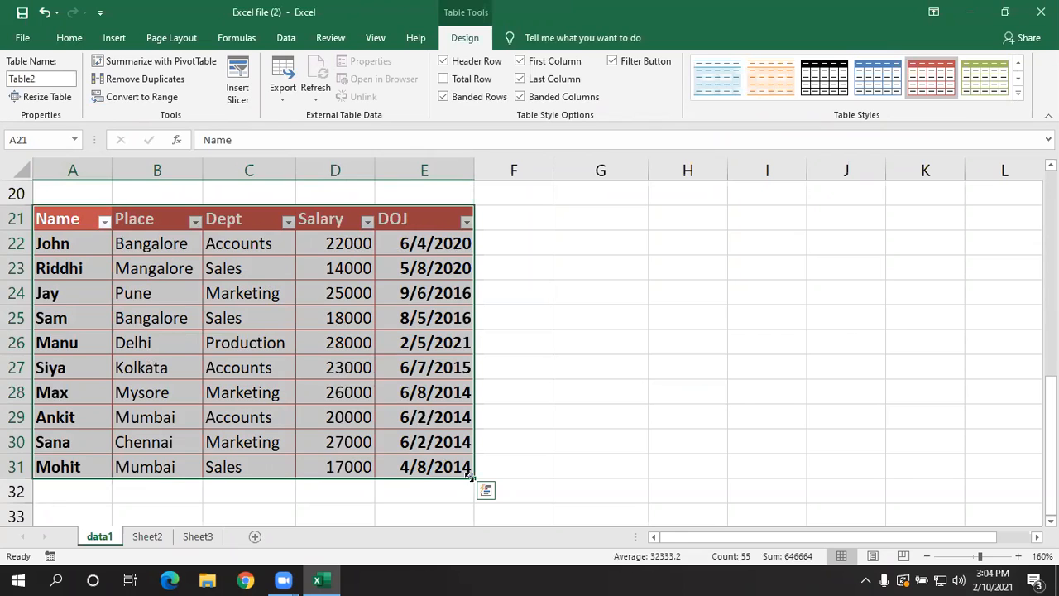
{"action": "left_click", "coordinate": [541, 424]}
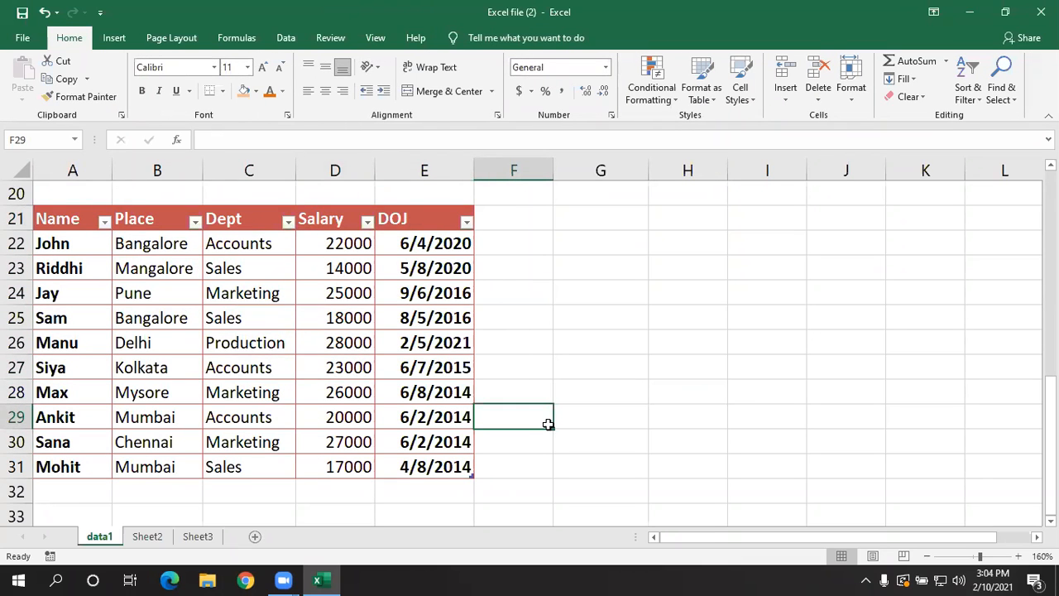
- Try to rename the employee table as "main data", and dismiss the resulting message
{"action": "left_click", "coordinate": [289, 318]}
{"action": "left_click", "coordinate": [165, 320]}
{"action": "left_click", "coordinate": [147, 409]}
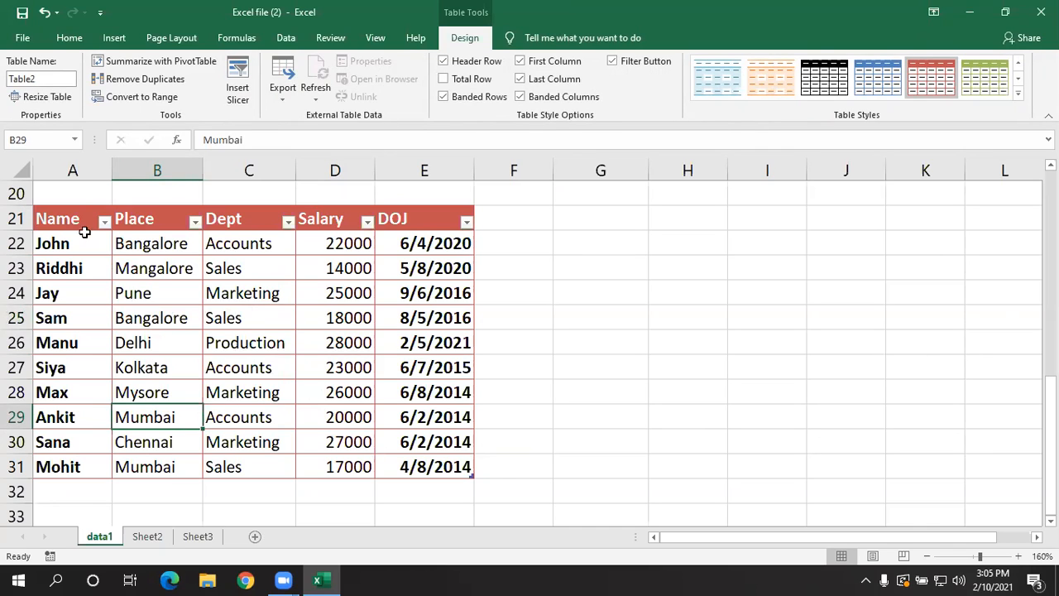
{"action": "left_click", "coordinate": [48, 78]}
{"action": "key", "text": "BackSpace"}
{"action": "type", "text": "main data"}
{"action": "key", "text": "Return"}
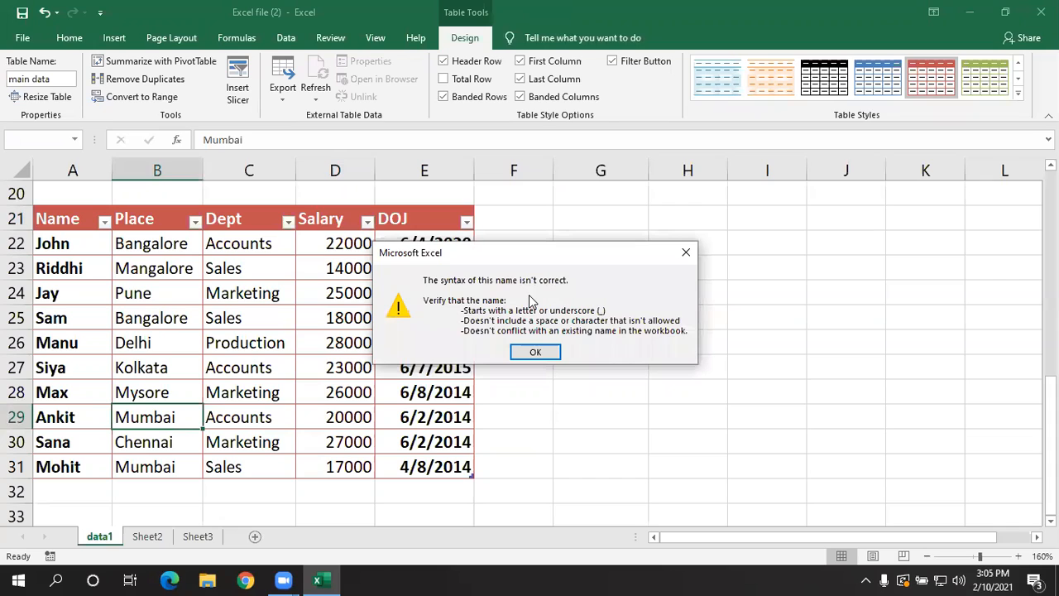
{"action": "left_click_drag", "start_coordinate": [512, 257], "coordinate": [523, 227]}
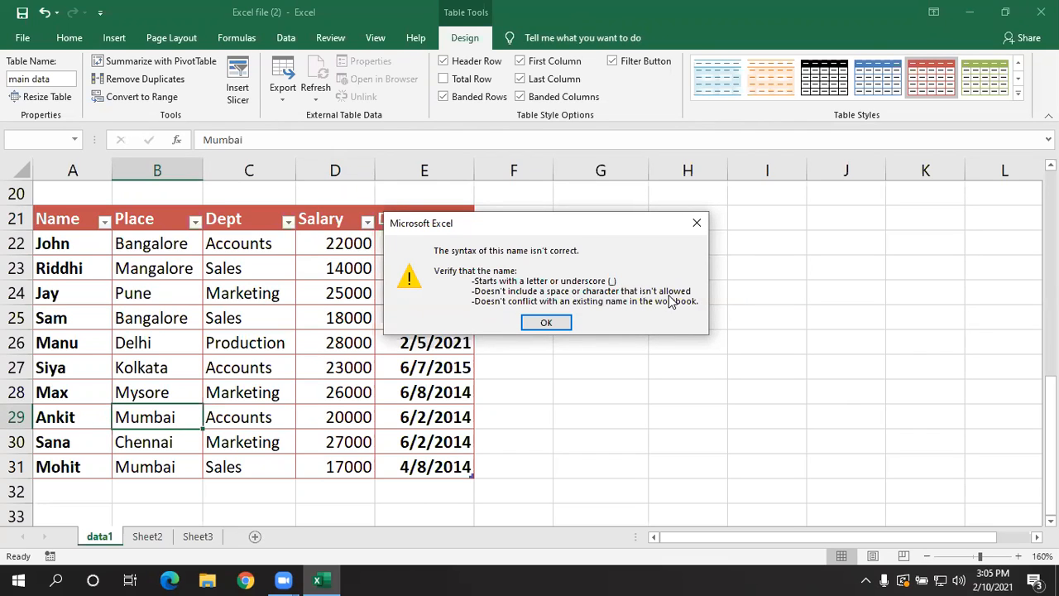
{"action": "left_click", "coordinate": [547, 323]}
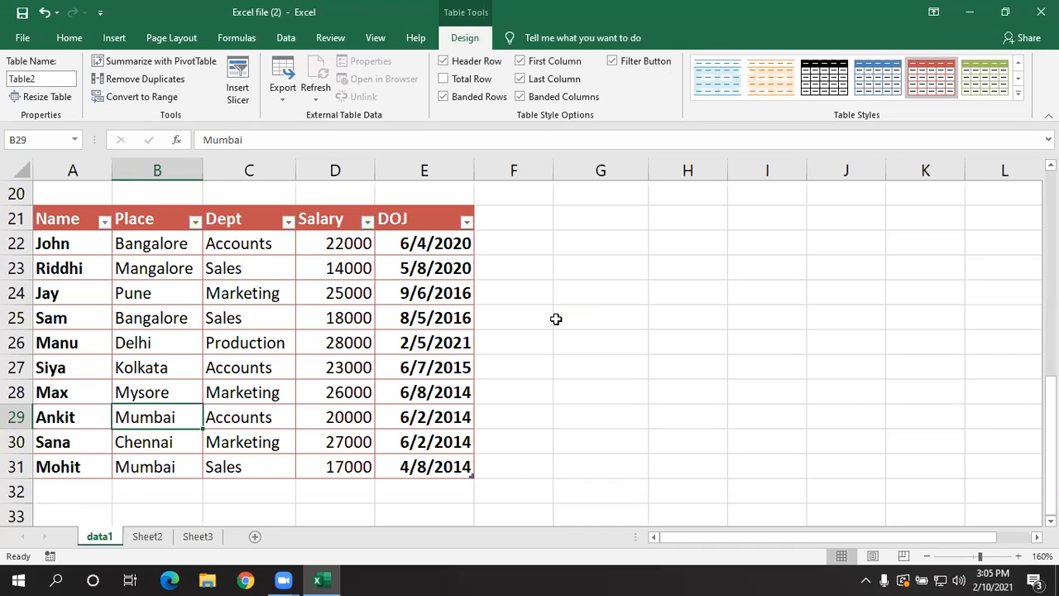
- Rename the employee table as main_data
{"action": "left_click", "coordinate": [248, 344]}
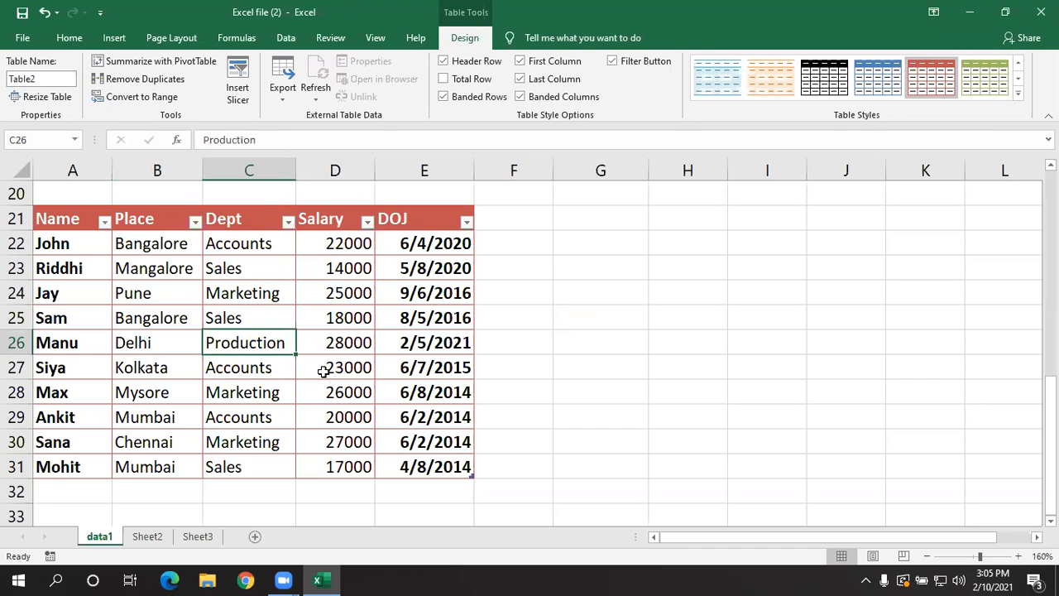
{"action": "left_click", "coordinate": [247, 325]}
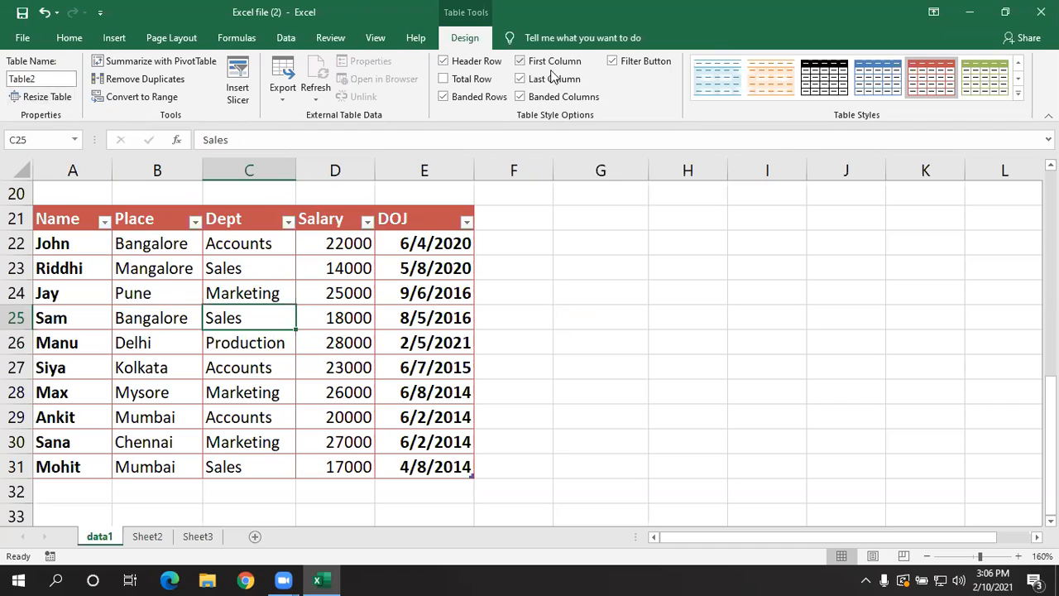
{"action": "left_click", "coordinate": [40, 80]}
{"action": "key", "text": "BackSpace"}
{"action": "type", "text": "main_data"}
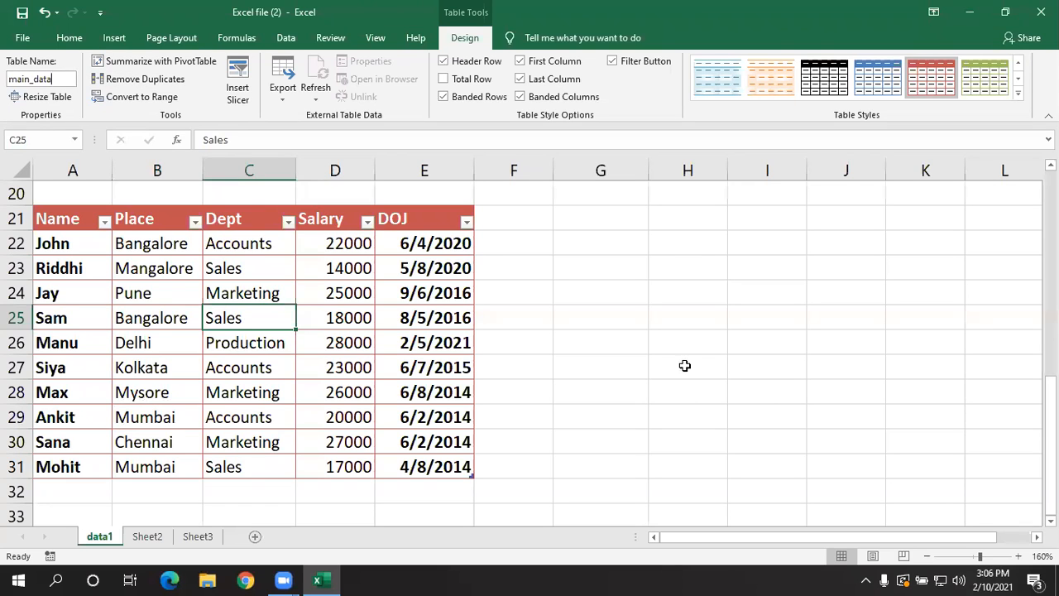
{"action": "left_click", "coordinate": [669, 361]}
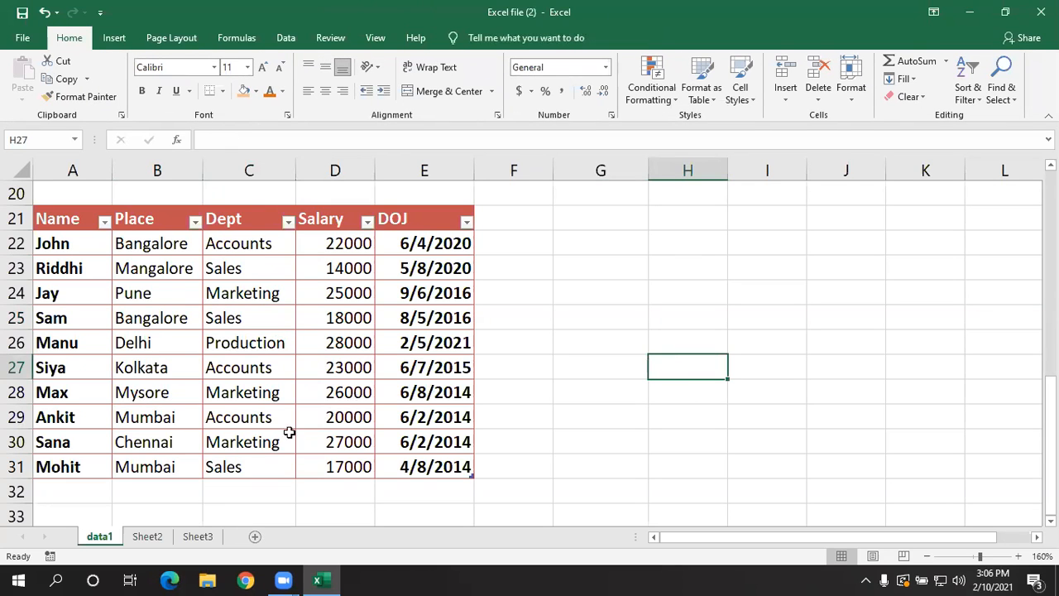
- Switch to Sheet3, jump from there to the main_data table by its name, and clear the range selection
{"action": "left_click", "coordinate": [205, 539]}
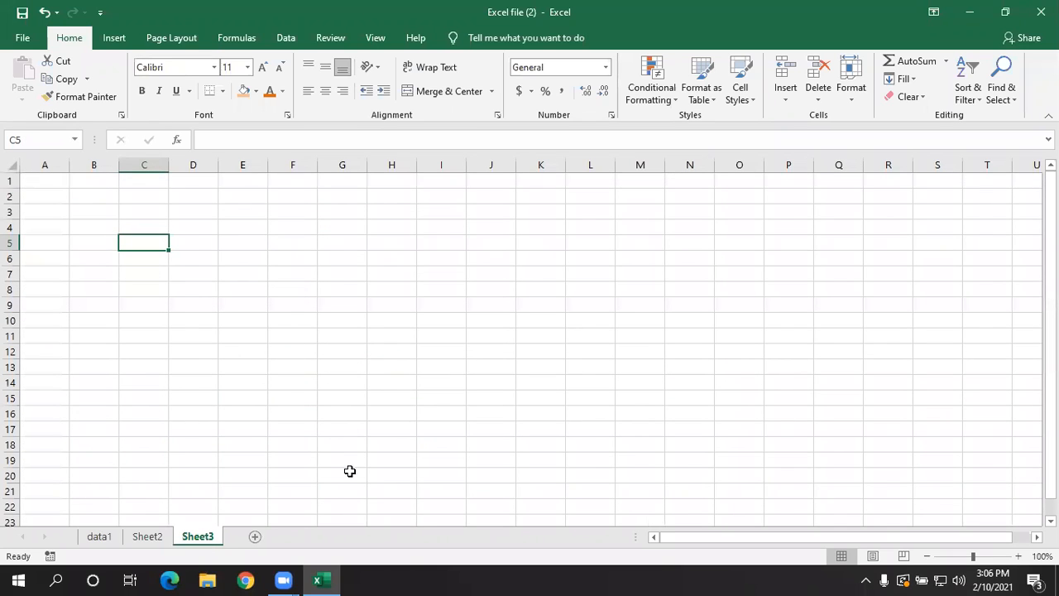
{"action": "left_click", "coordinate": [74, 140]}
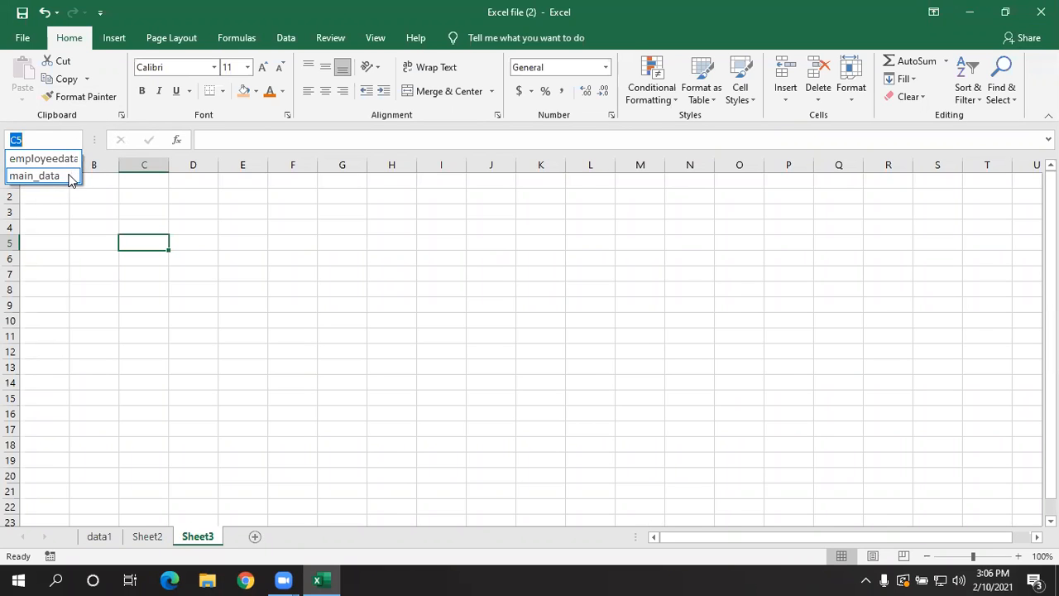
{"action": "left_click", "coordinate": [74, 175]}
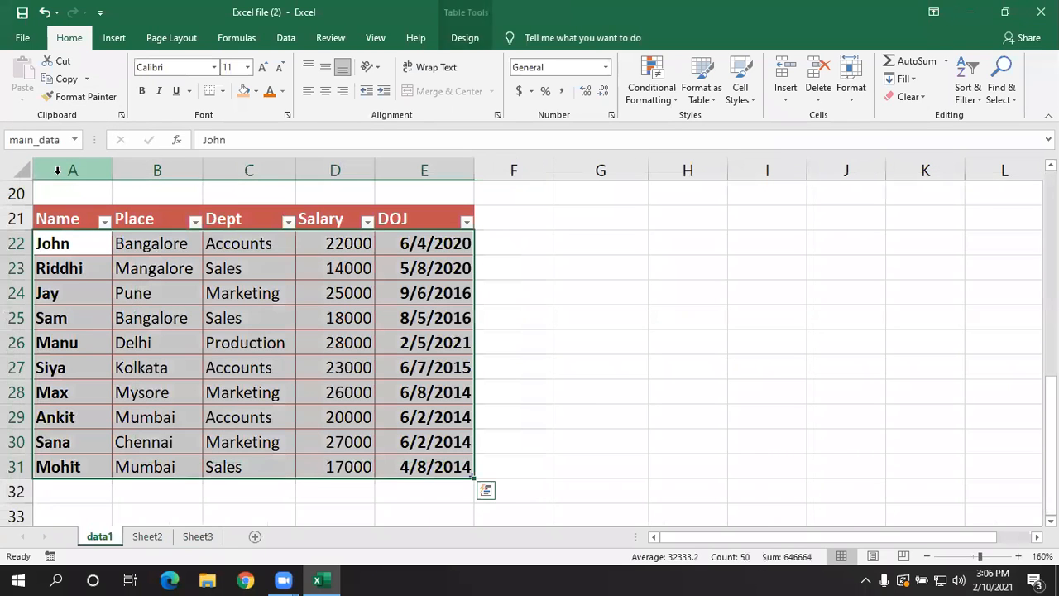
{"action": "left_click", "coordinate": [594, 399]}
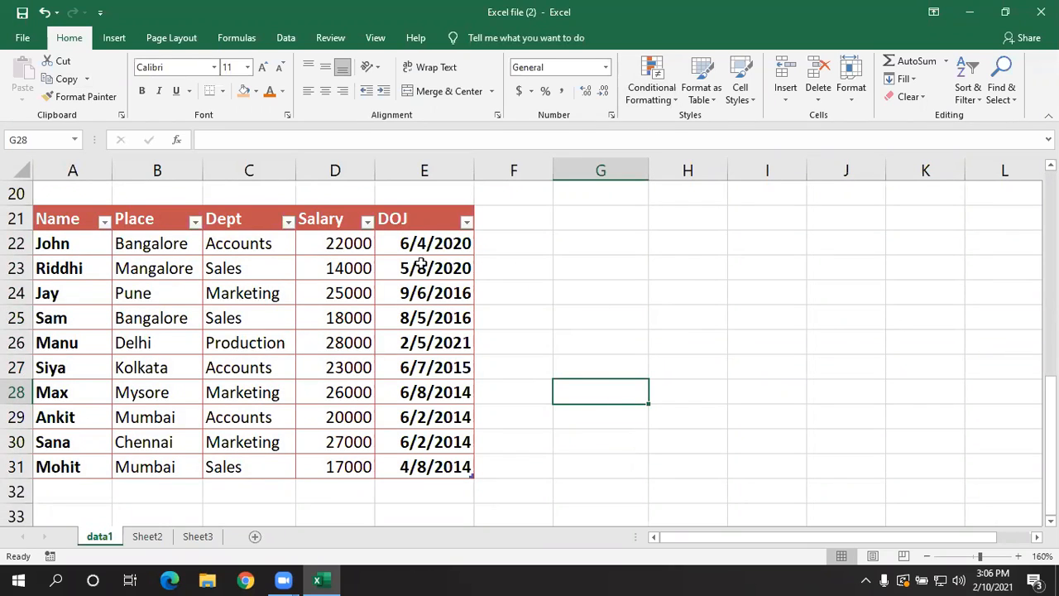
{"action": "left_click", "coordinate": [351, 316]}
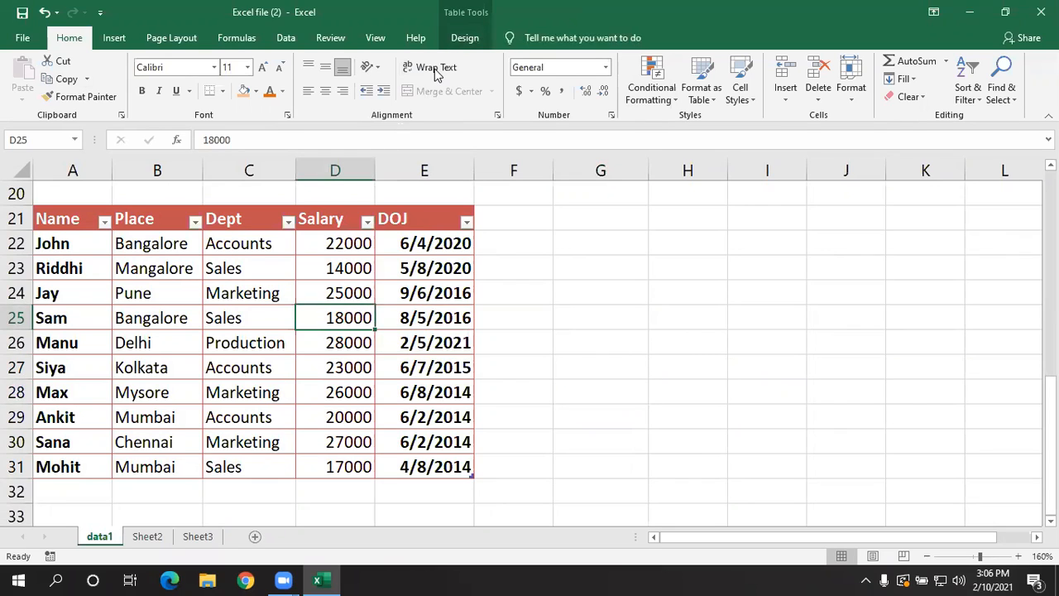
{"action": "left_click", "coordinate": [545, 320]}
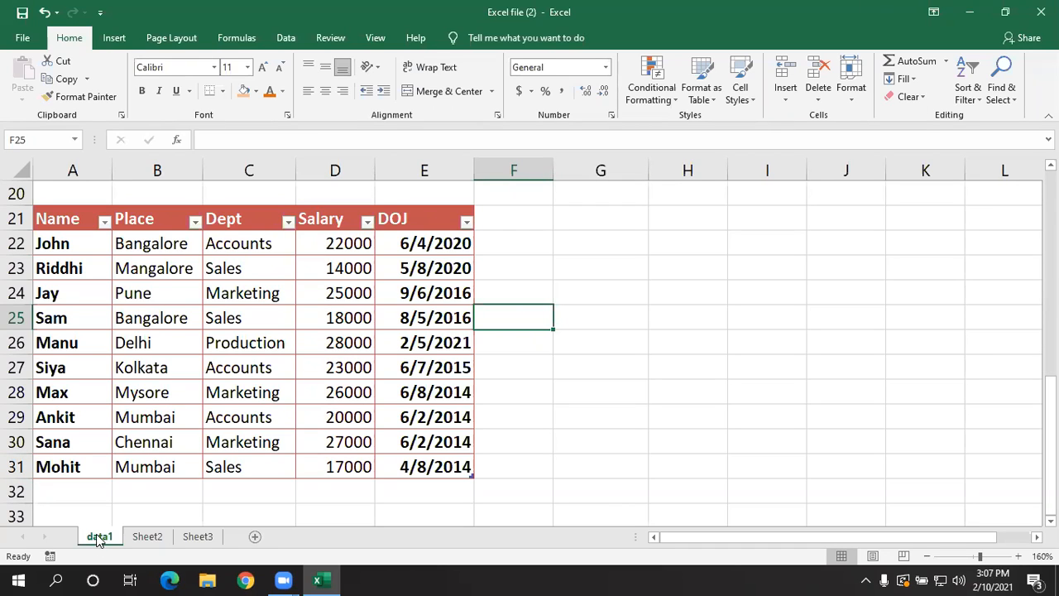
- Look through Sheet2 and Sheet3 and return to the data1 sheet
{"action": "left_click", "coordinate": [149, 541]}
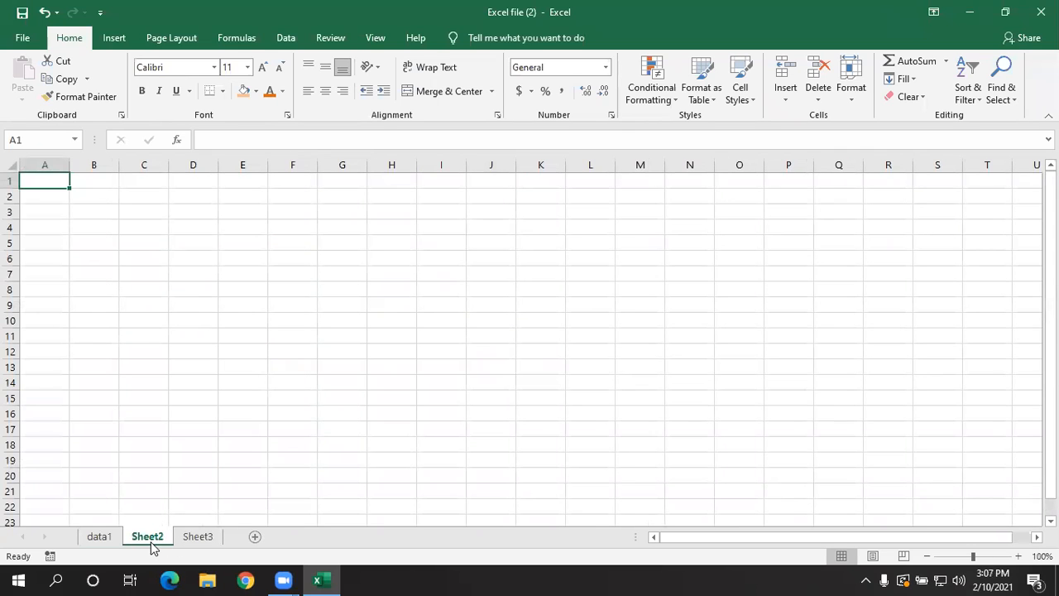
{"action": "left_click", "coordinate": [207, 542]}
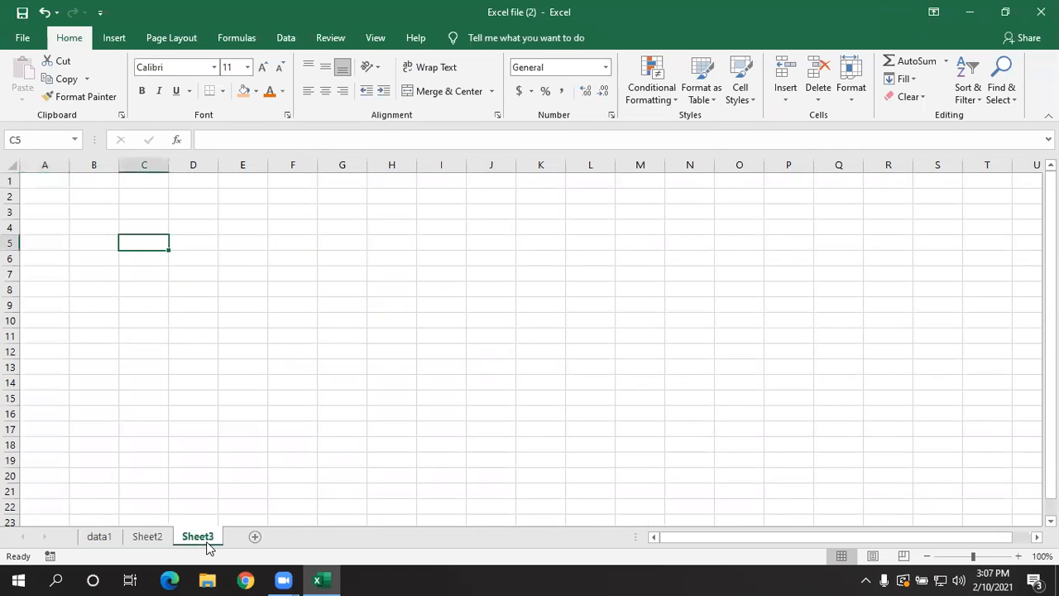
{"action": "left_click", "coordinate": [106, 538]}
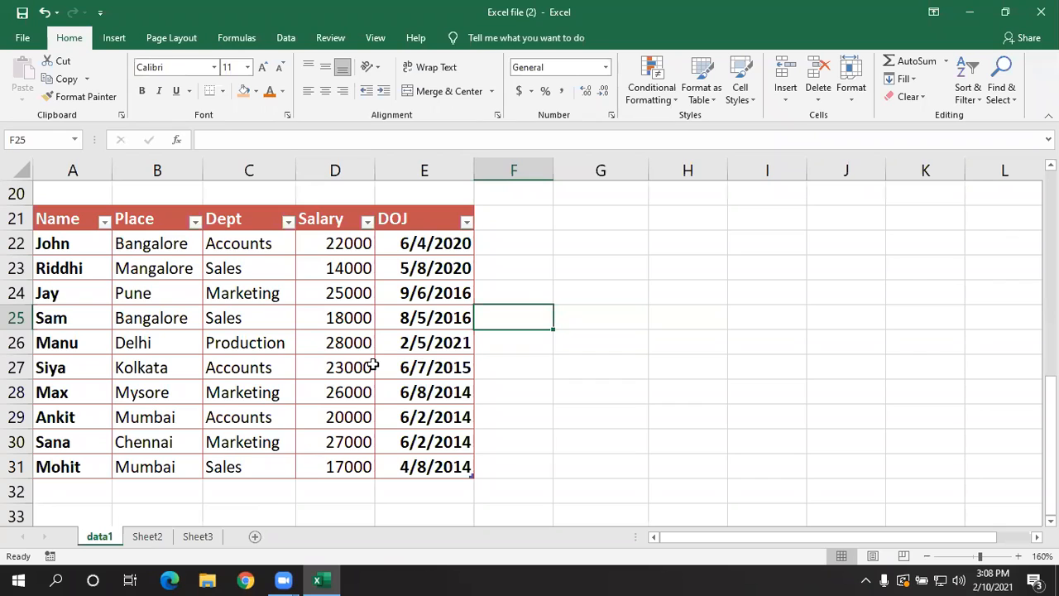
{"action": "left_click", "coordinate": [645, 399]}
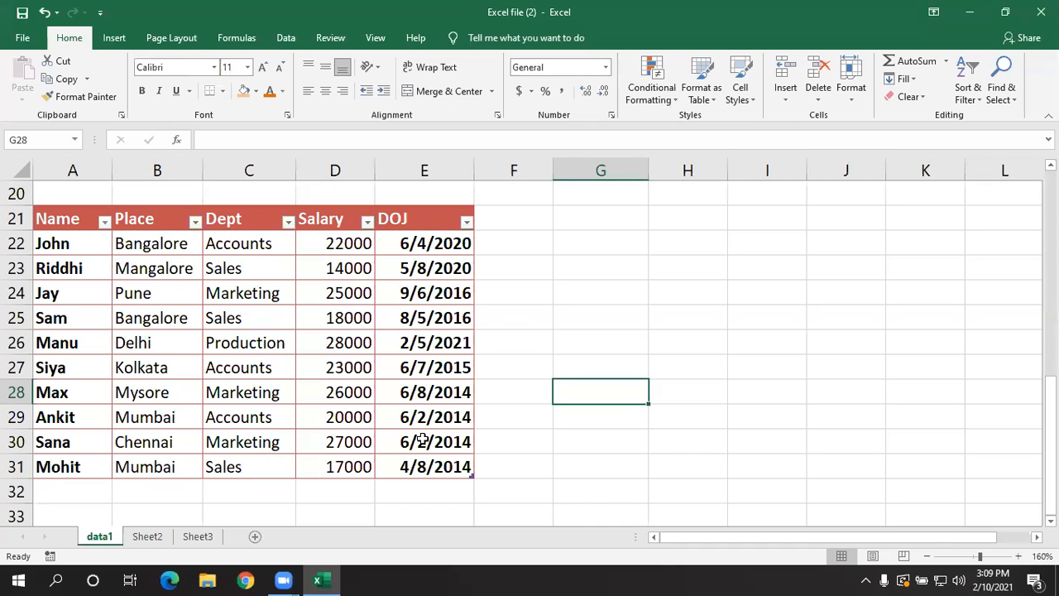
{"action": "left_click", "coordinate": [149, 537]}
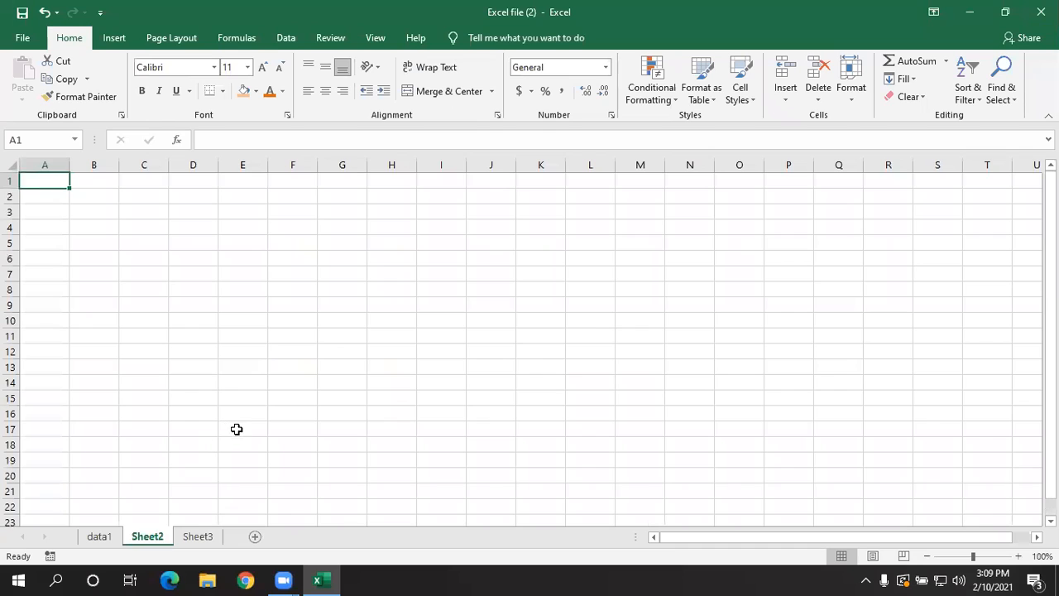
{"action": "left_click", "coordinate": [194, 540]}
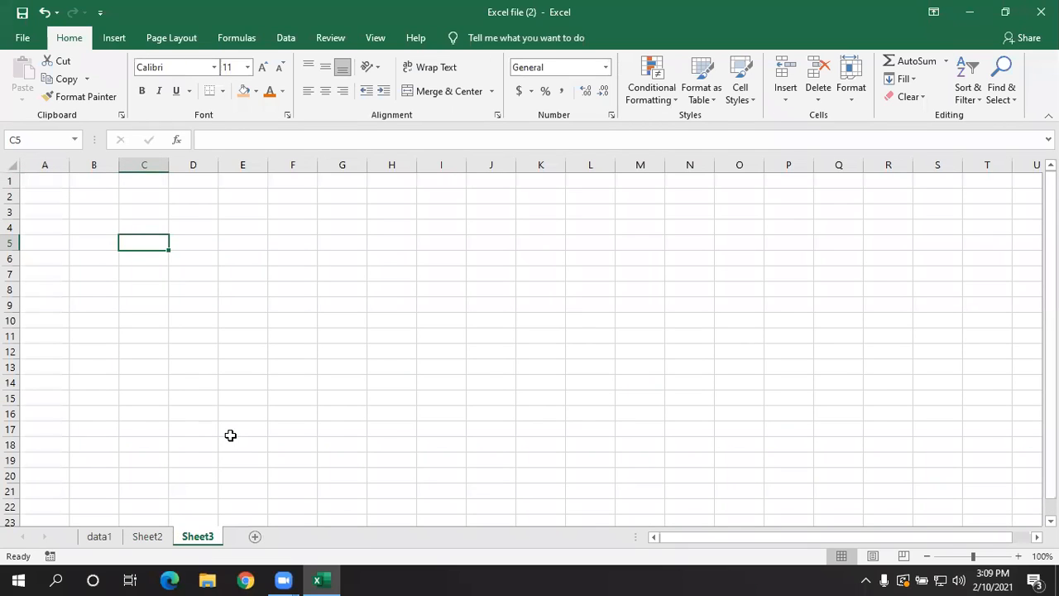
{"action": "left_click", "coordinate": [99, 539]}
{"action": "left_click", "coordinate": [149, 537]}
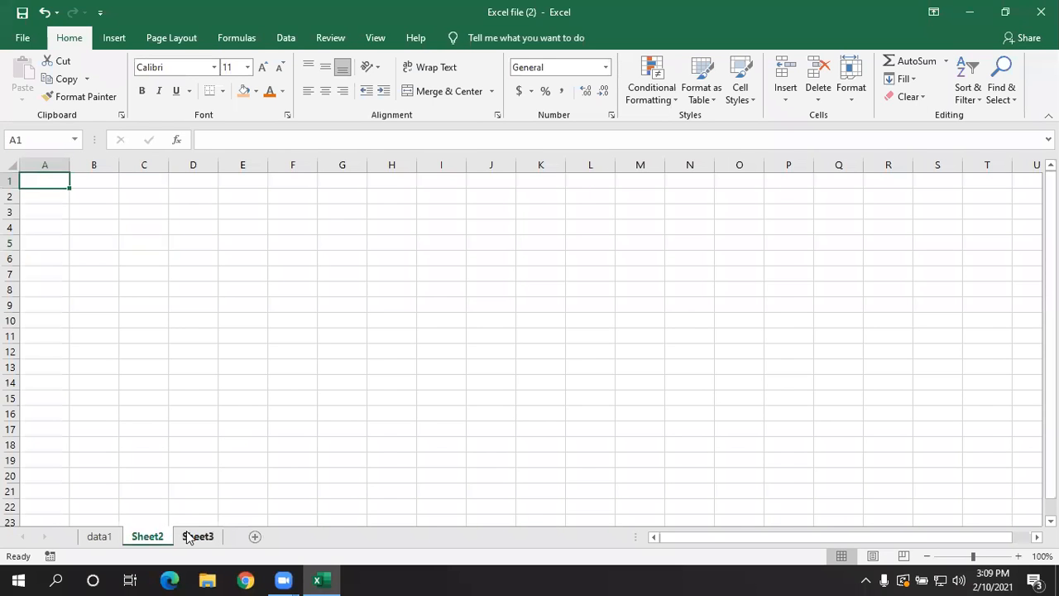
{"action": "left_click", "coordinate": [99, 537]}
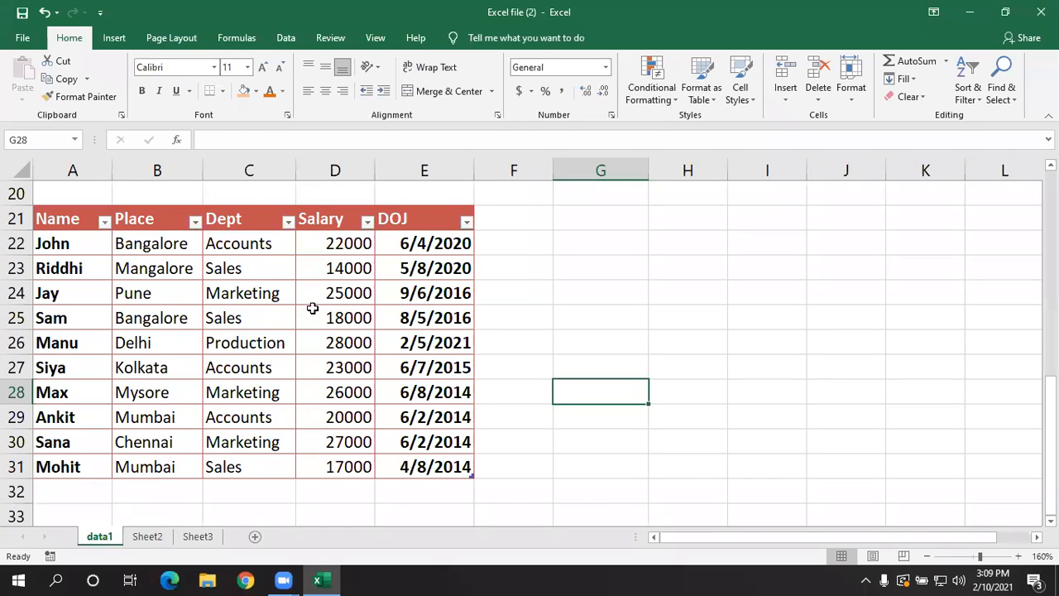
{"action": "left_click", "coordinate": [489, 341]}
{"action": "scroll", "coordinate": [489, 342], "scroll_direction": "up", "scroll_amount": 2}
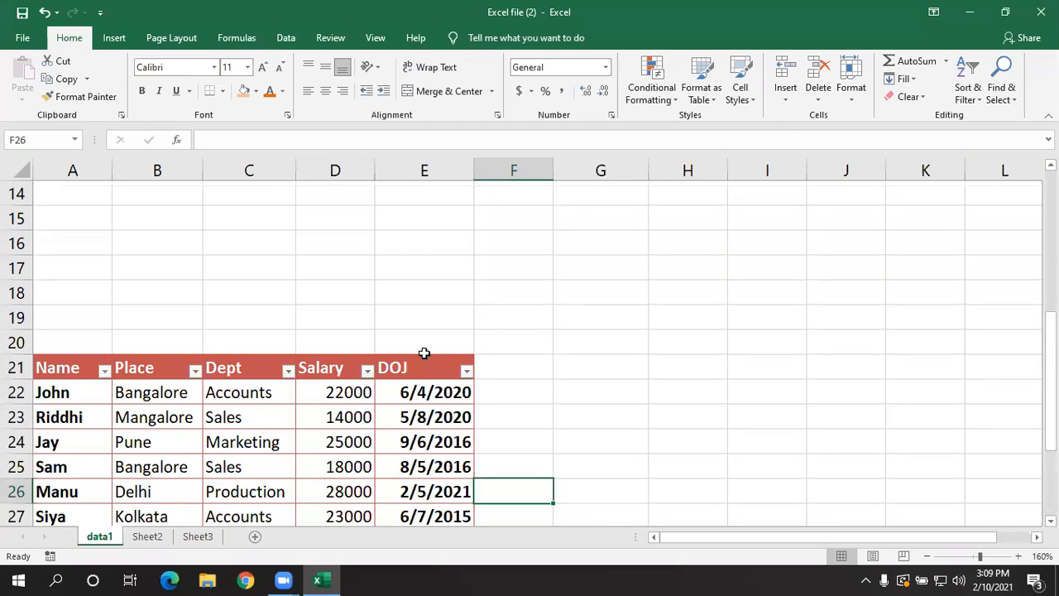
{"action": "scroll", "coordinate": [423, 353], "scroll_direction": "down", "scroll_amount": 2}
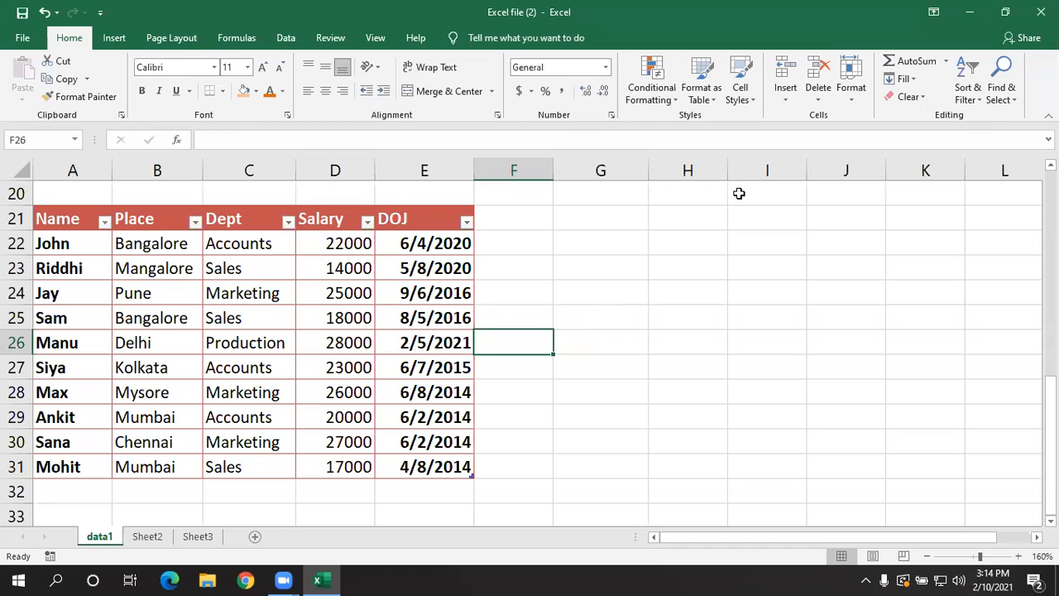
{"action": "left_click", "coordinate": [1018, 62]}
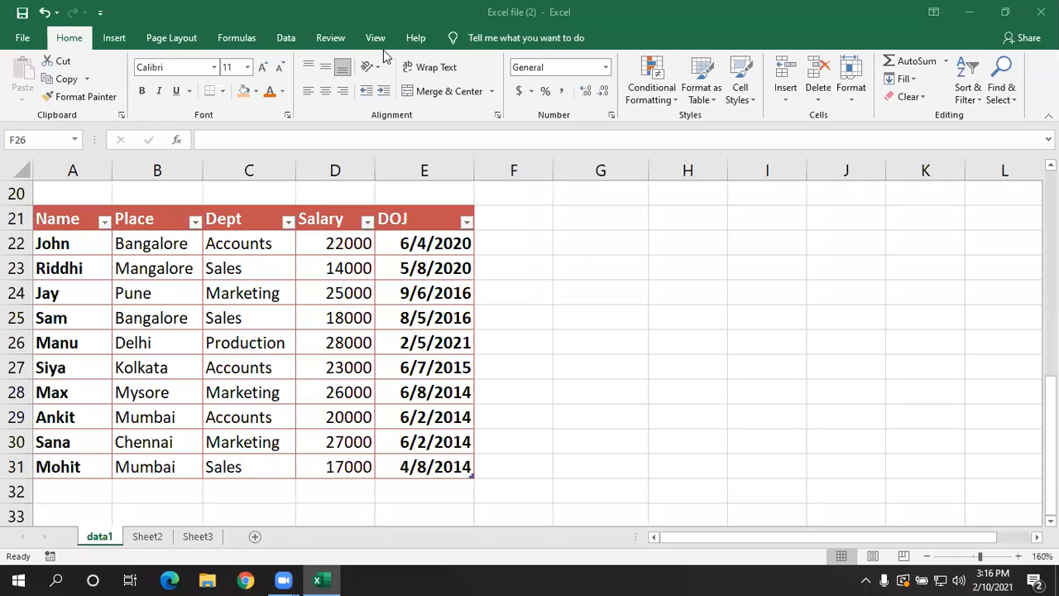
{"action": "left_click", "coordinate": [662, 295]}
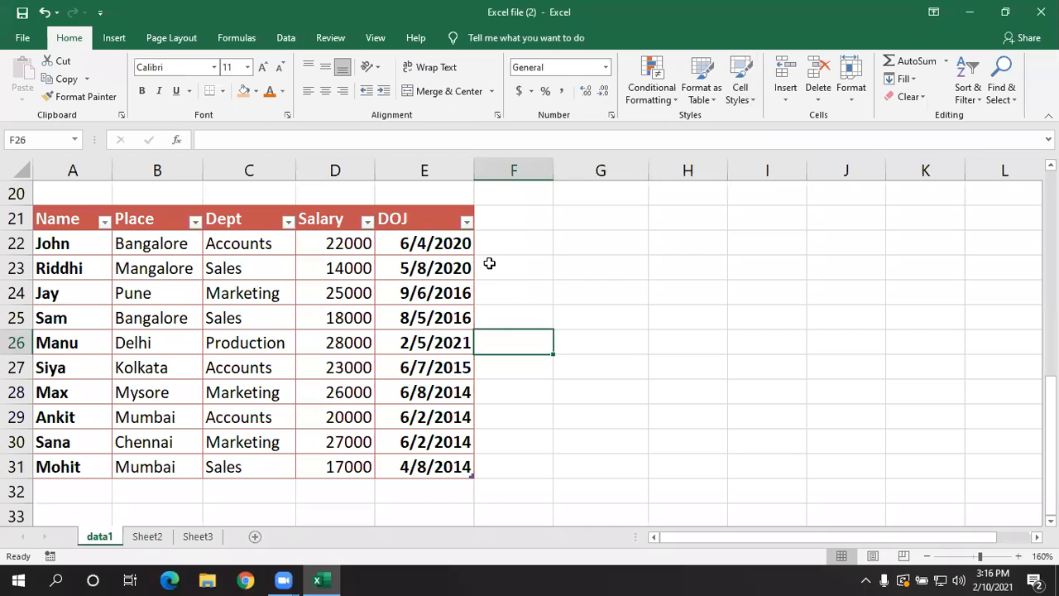
- Show the table design options and examine the employee table's name, header row and data cells
{"action": "left_click", "coordinate": [308, 335]}
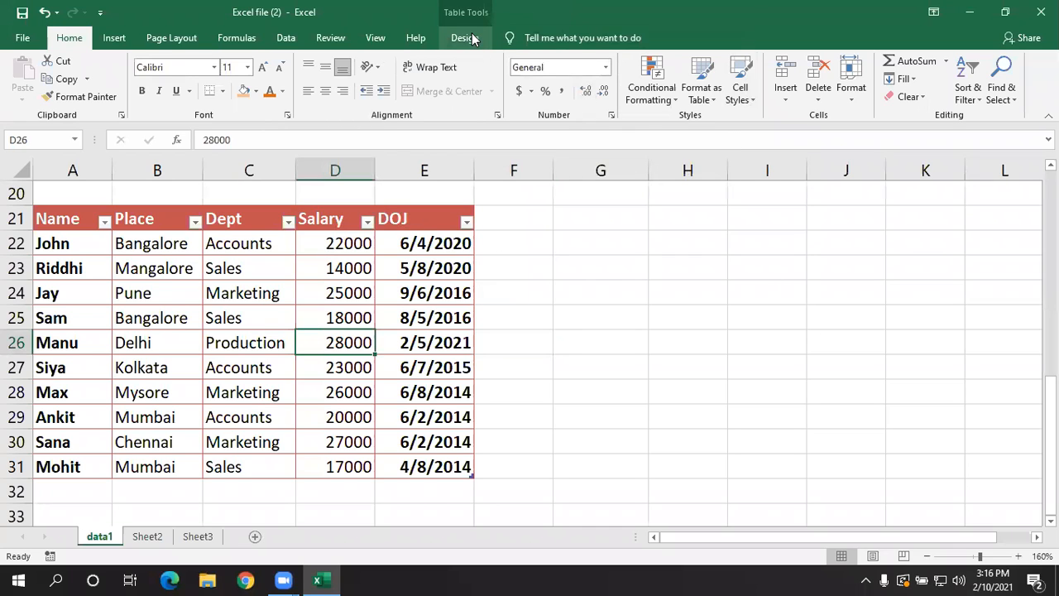
{"action": "left_click", "coordinate": [464, 38]}
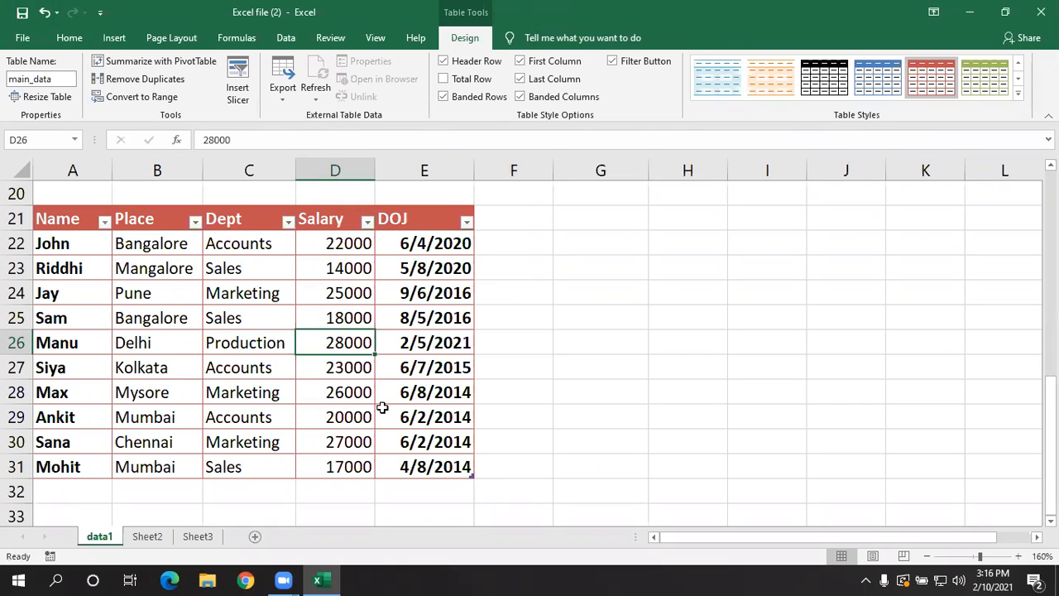
{"action": "left_click", "coordinate": [234, 219]}
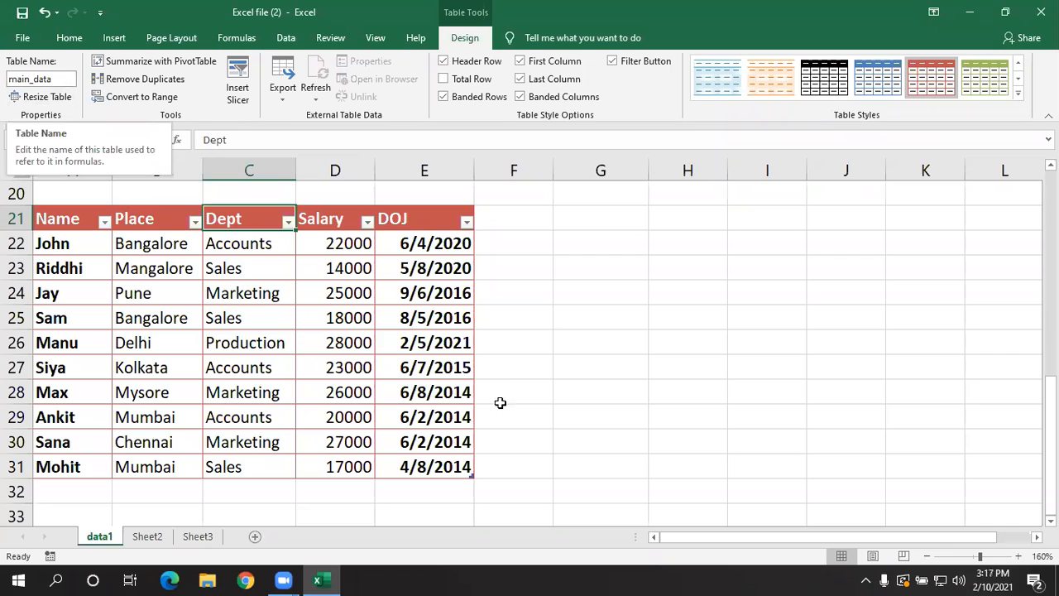
{"action": "left_click", "coordinate": [196, 322]}
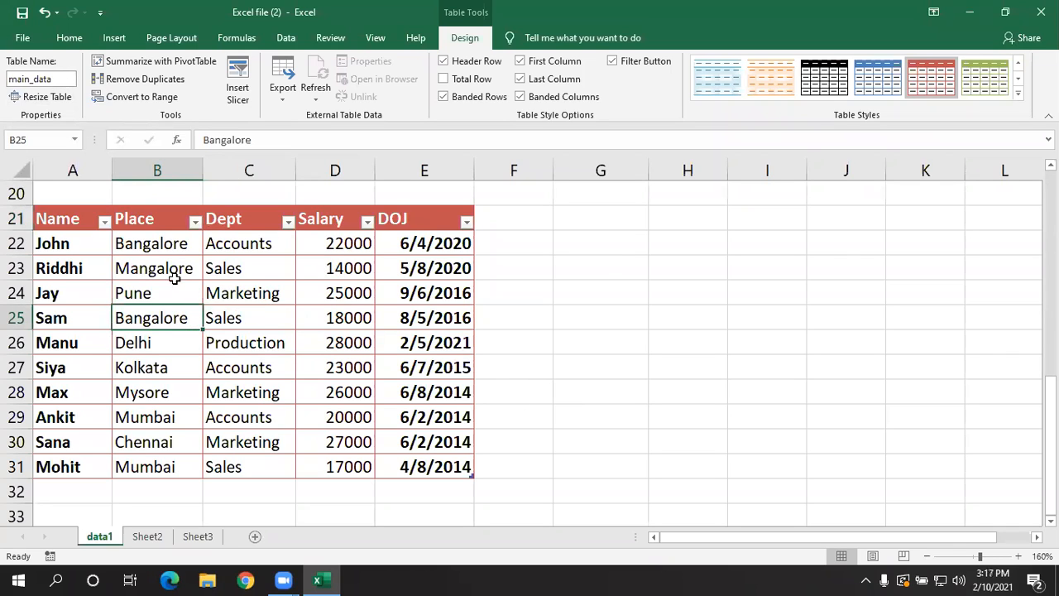
{"action": "left_click", "coordinate": [79, 285]}
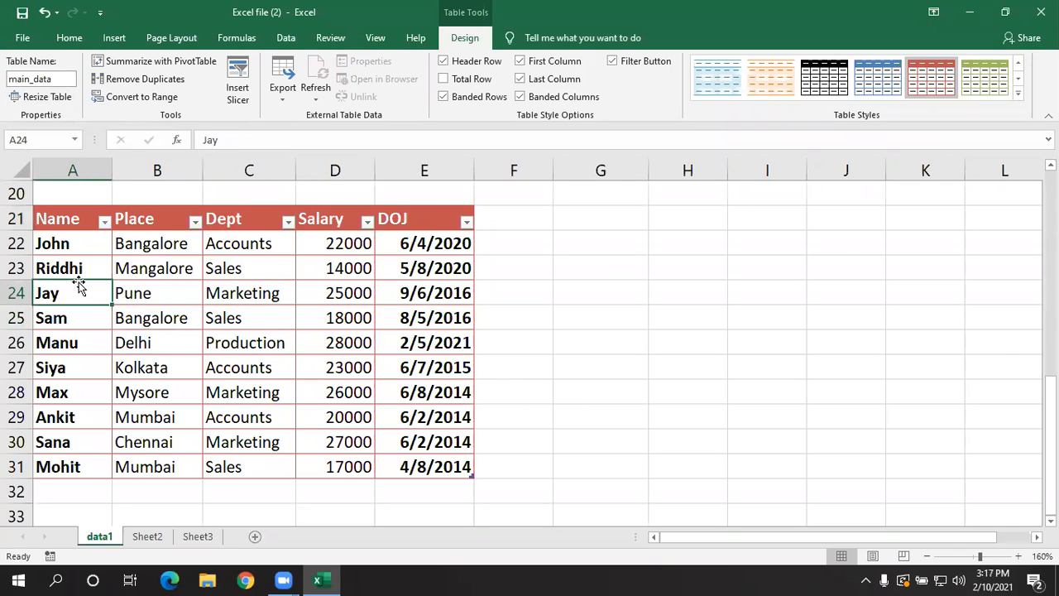
- Review the Name column's sorting choices and text filters, and close them without applying anything
{"action": "left_click", "coordinate": [105, 222]}
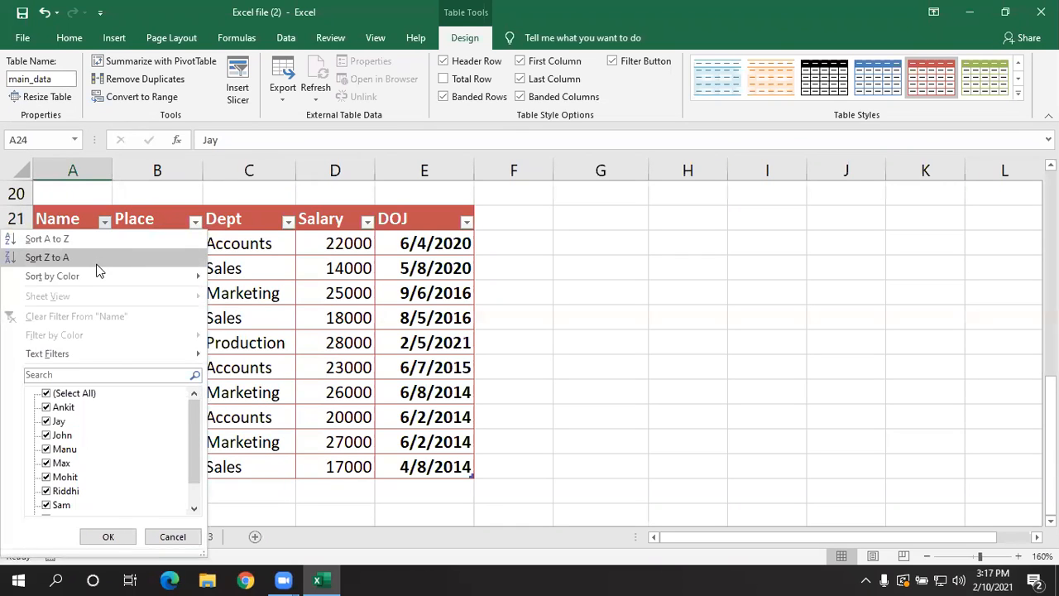
{"action": "mouse_move", "coordinate": [116, 350]}
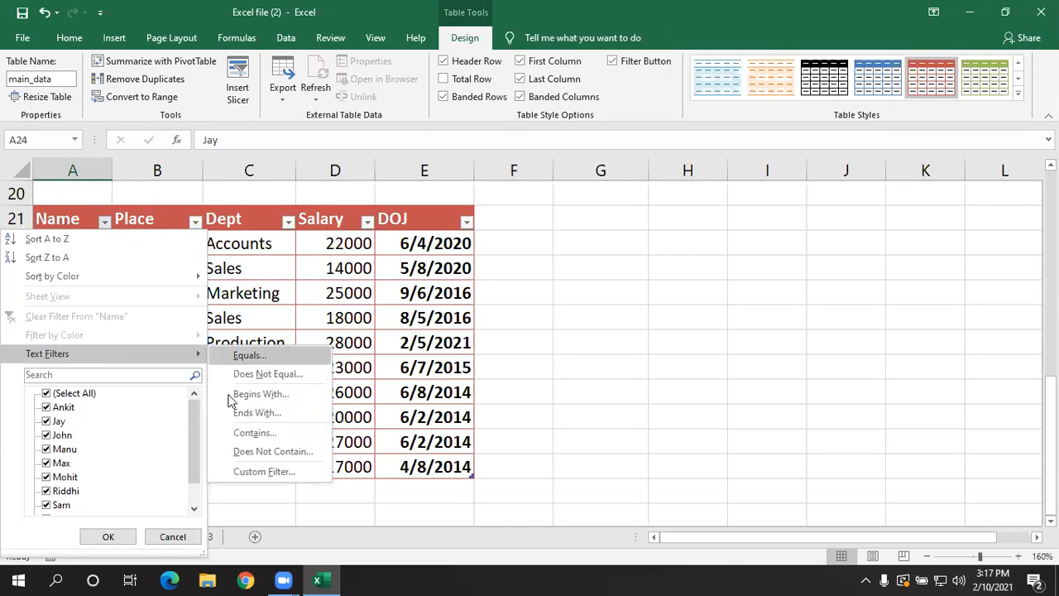
{"action": "left_click", "coordinate": [289, 307]}
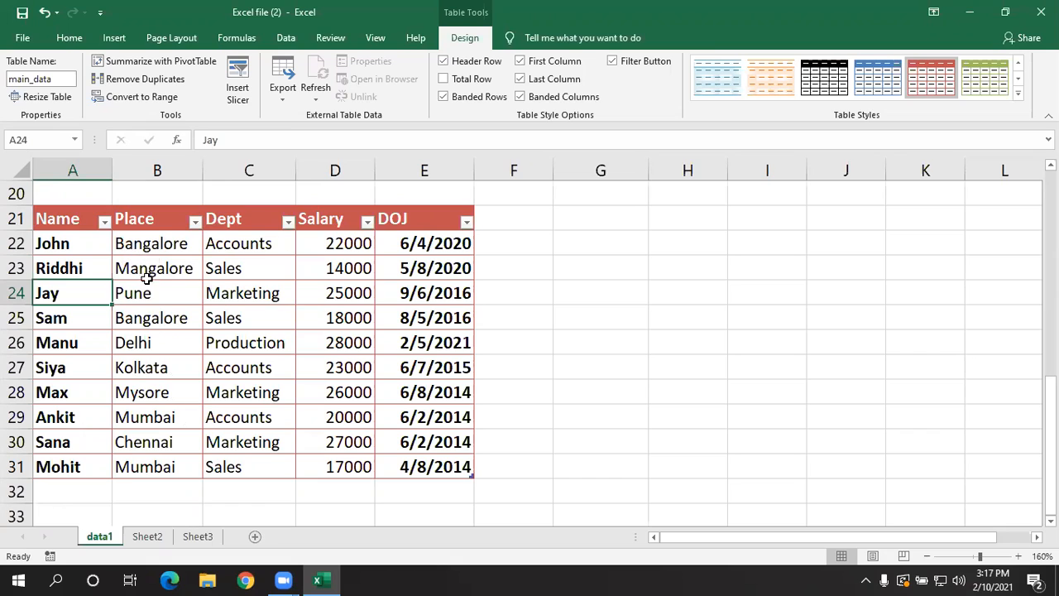
- Hide the employee table's header filter buttons, show them again, and hide them once more
{"action": "left_click", "coordinate": [152, 222]}
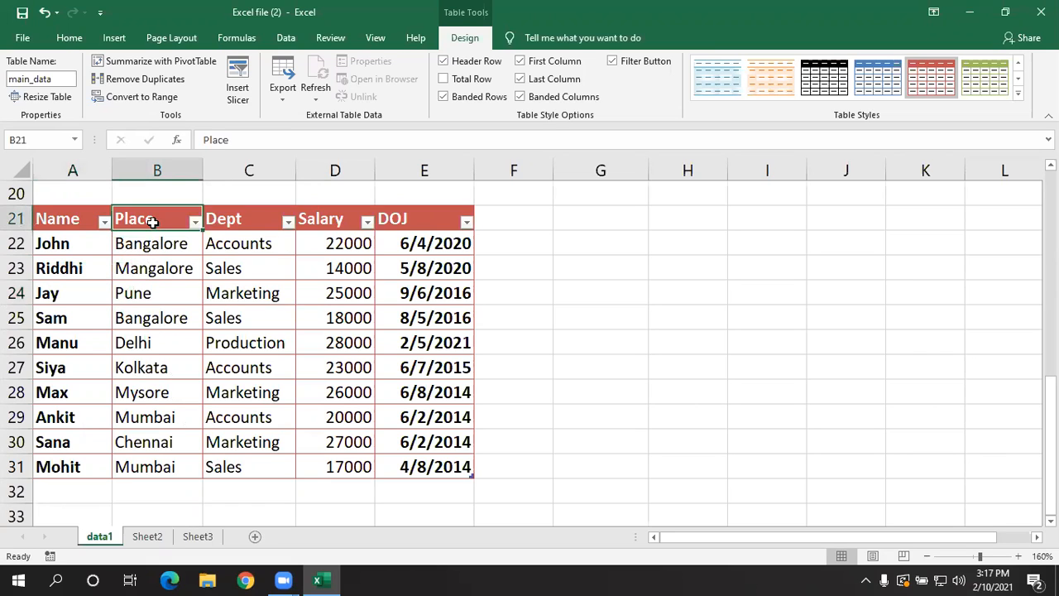
{"action": "left_click", "coordinate": [612, 62]}
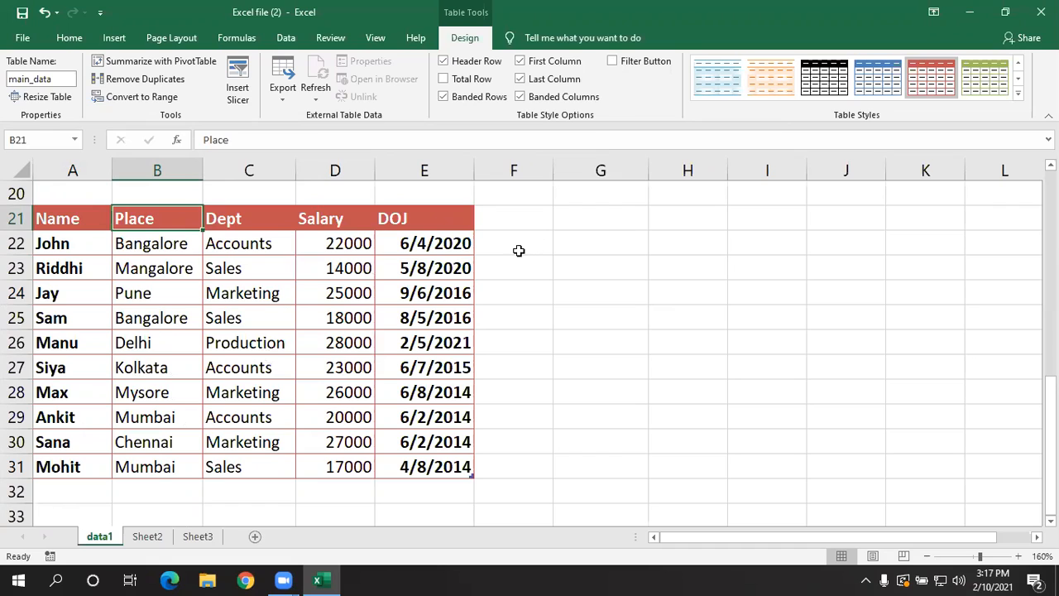
{"action": "left_click", "coordinate": [612, 62]}
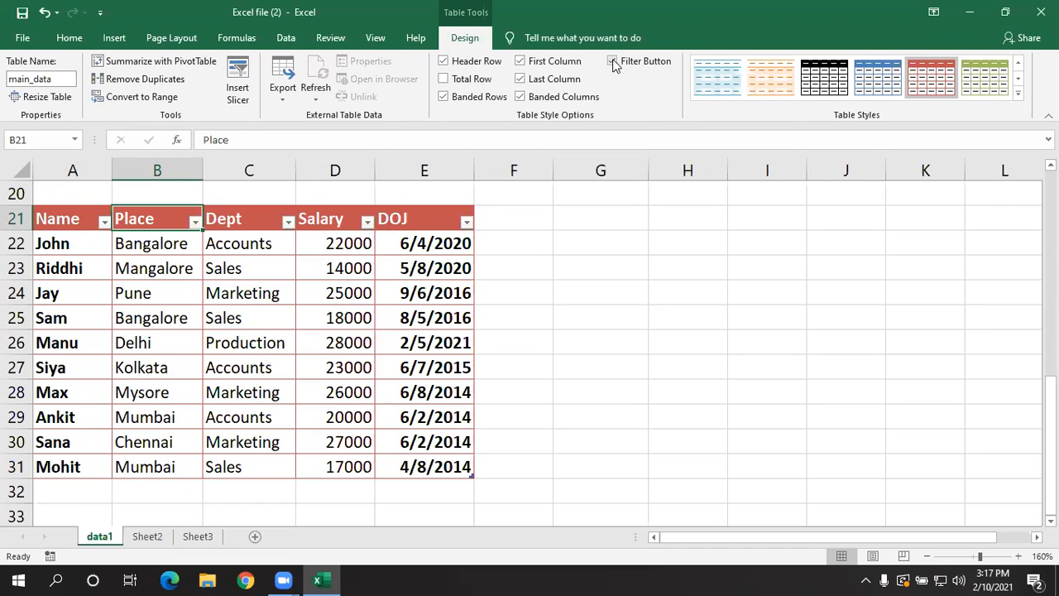
{"action": "left_click", "coordinate": [612, 62]}
- Select the Place header cell and turn the employee table's filter buttons back on
{"action": "left_click", "coordinate": [272, 346]}
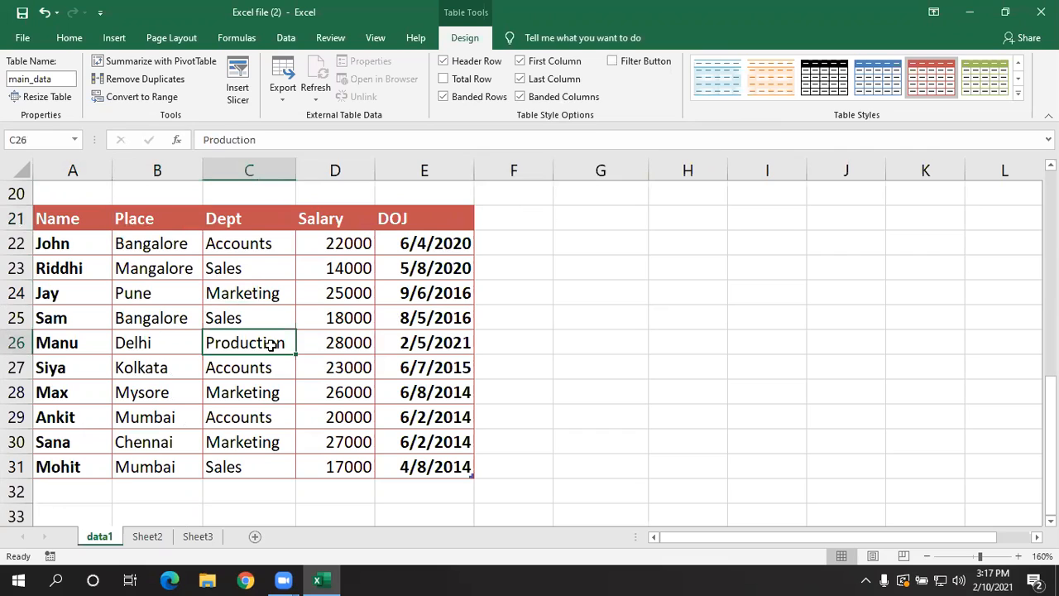
{"action": "left_click", "coordinate": [95, 219]}
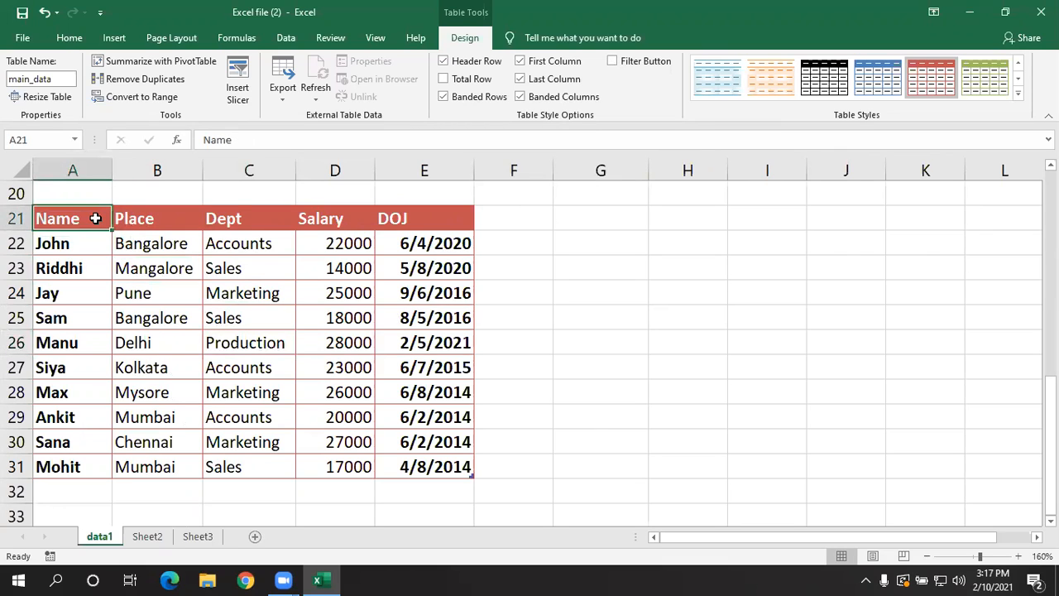
{"action": "left_click", "coordinate": [177, 312]}
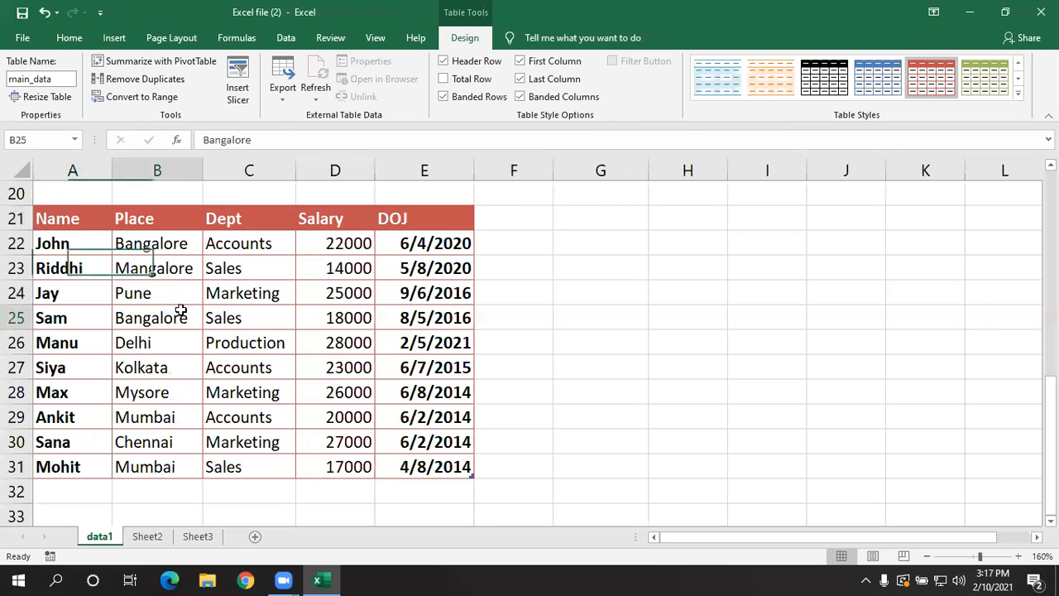
{"action": "left_click", "coordinate": [184, 207]}
{"action": "left_click", "coordinate": [155, 222]}
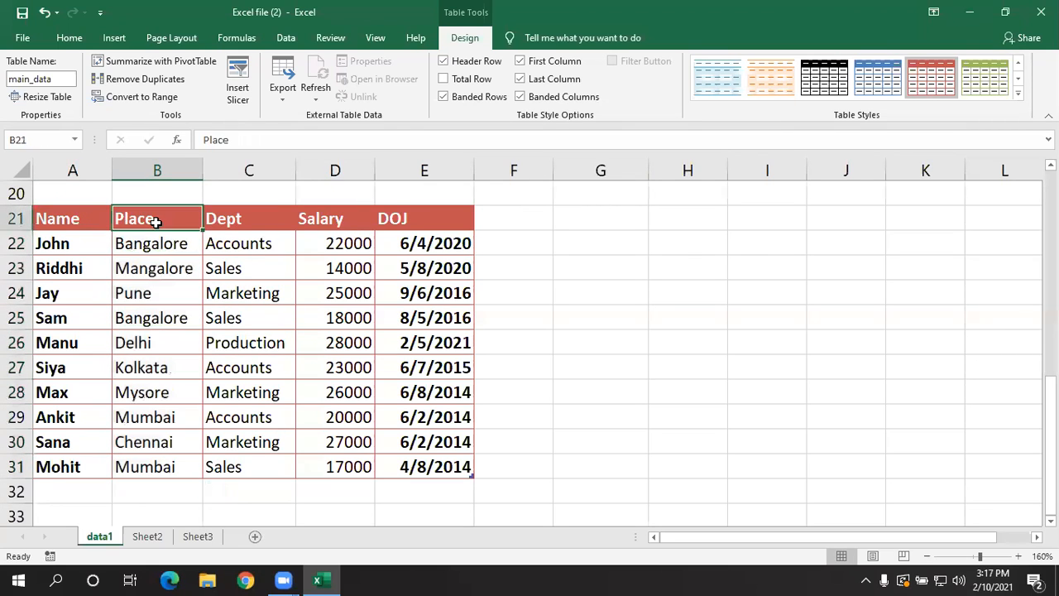
{"action": "key", "text": "ctrl+shift+l"}
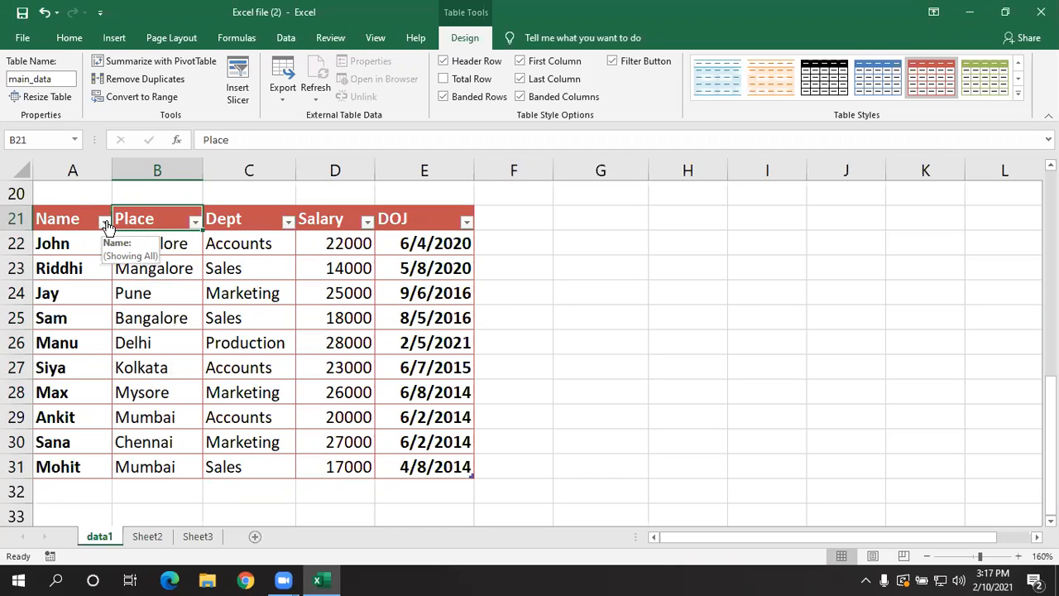
- Filter the employee table's Dept column to show only the Accounts rows
{"action": "left_click", "coordinate": [288, 221]}
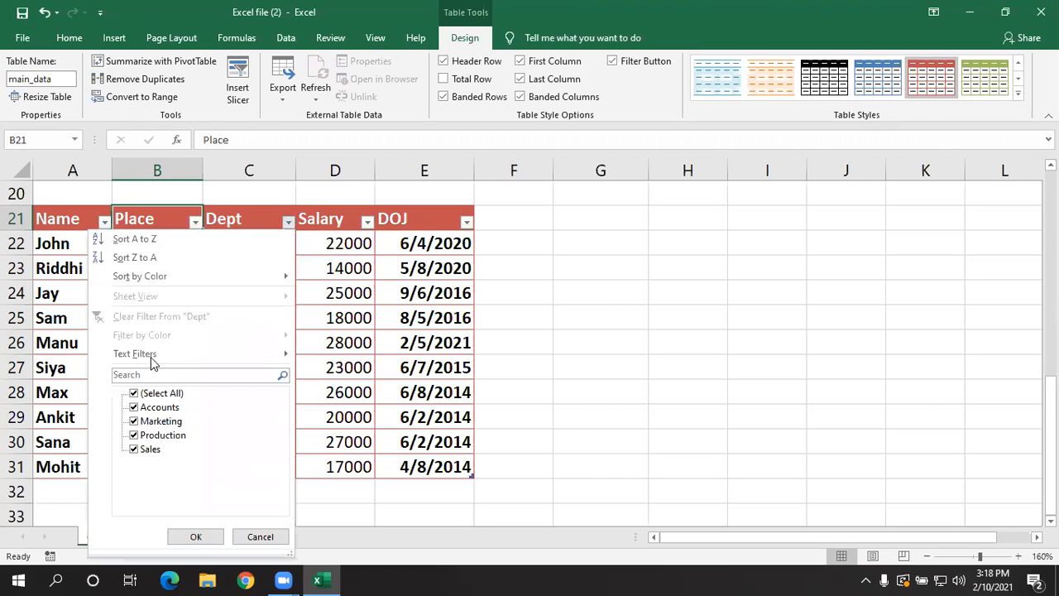
{"action": "left_click", "coordinate": [137, 396]}
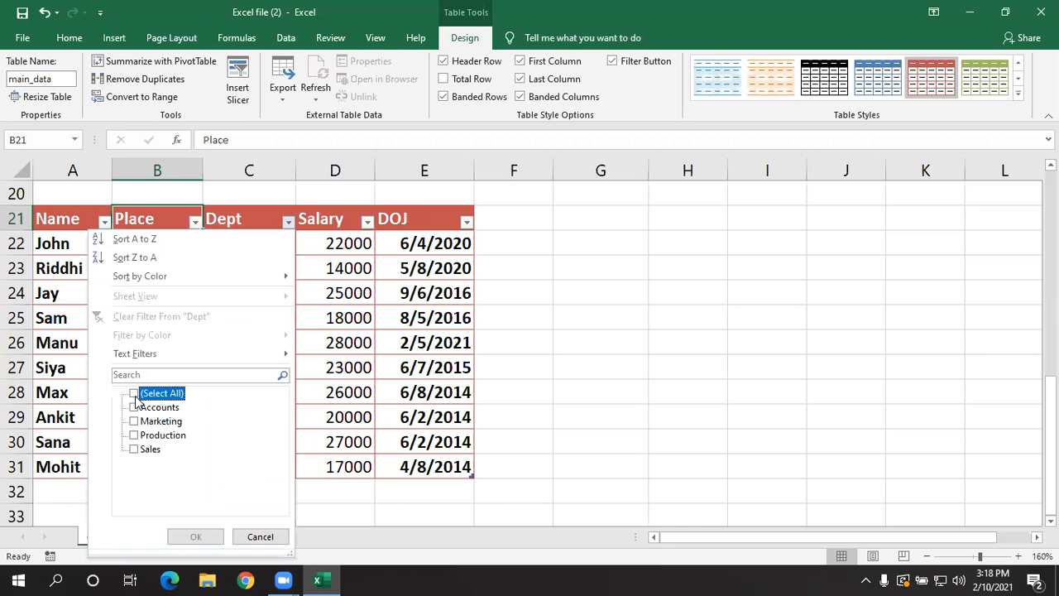
{"action": "left_click", "coordinate": [135, 407]}
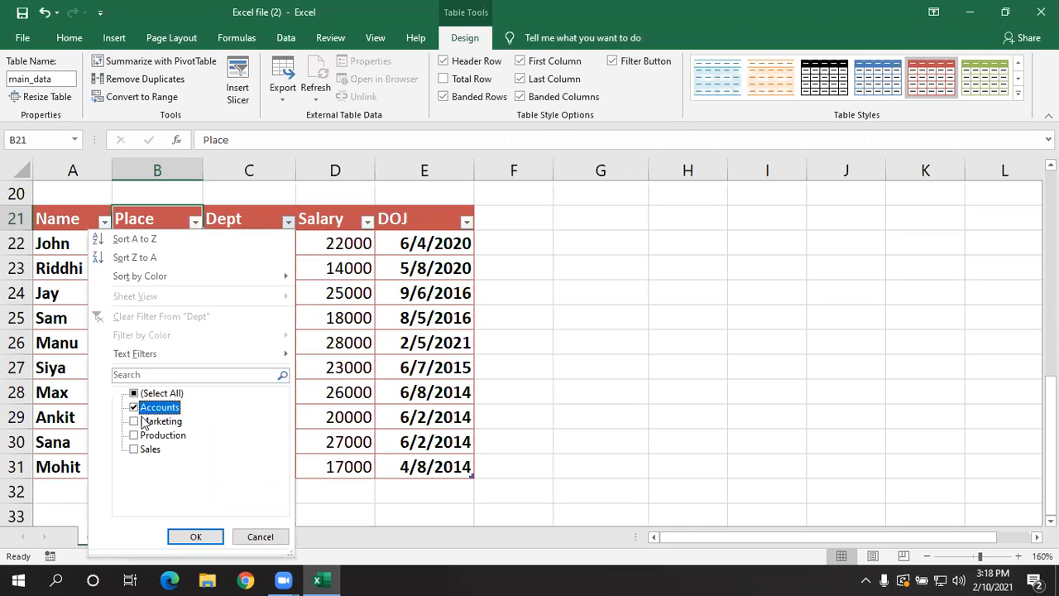
{"action": "left_click", "coordinate": [195, 536]}
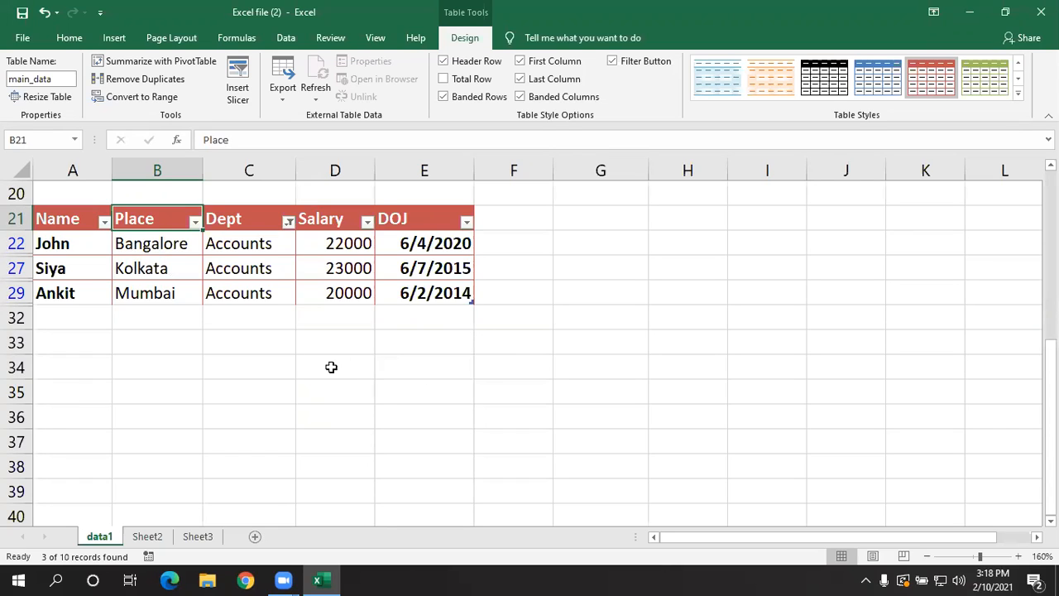
- Clear the filter from the Dept column and select a cell inside the employee table
{"action": "left_click", "coordinate": [287, 222]}
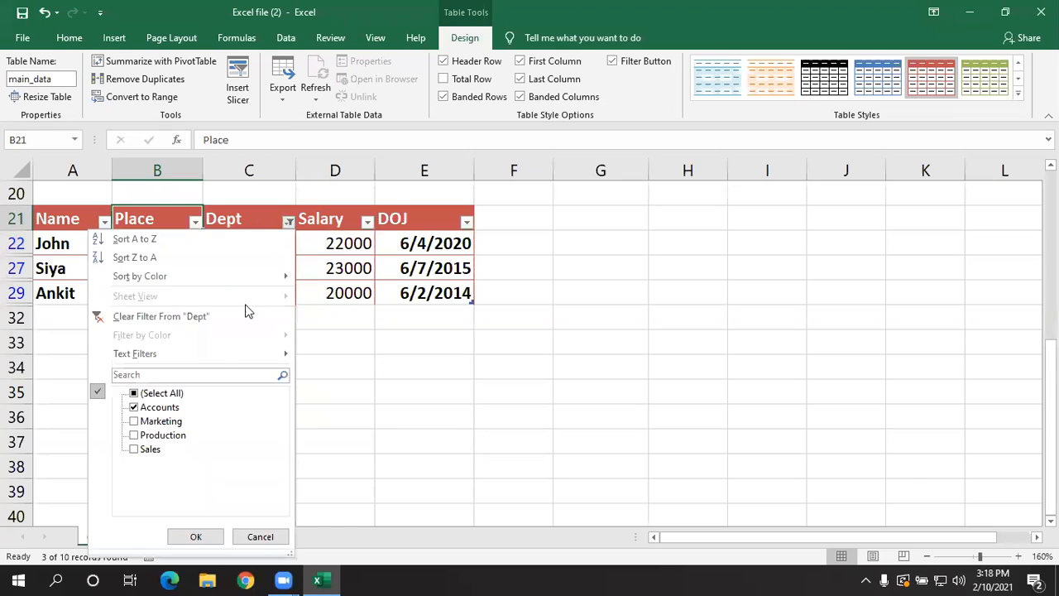
{"action": "left_click", "coordinate": [244, 316]}
{"action": "left_click", "coordinate": [246, 320]}
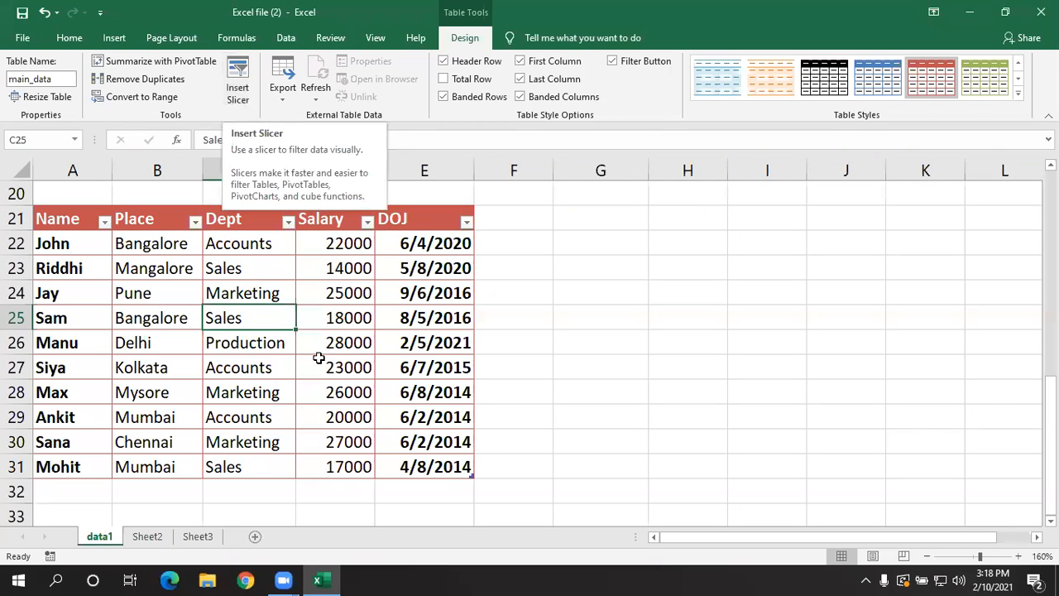
- Insert slicers for the employee table's Name and Salary columns and place them side by side
{"action": "left_click", "coordinate": [239, 82]}
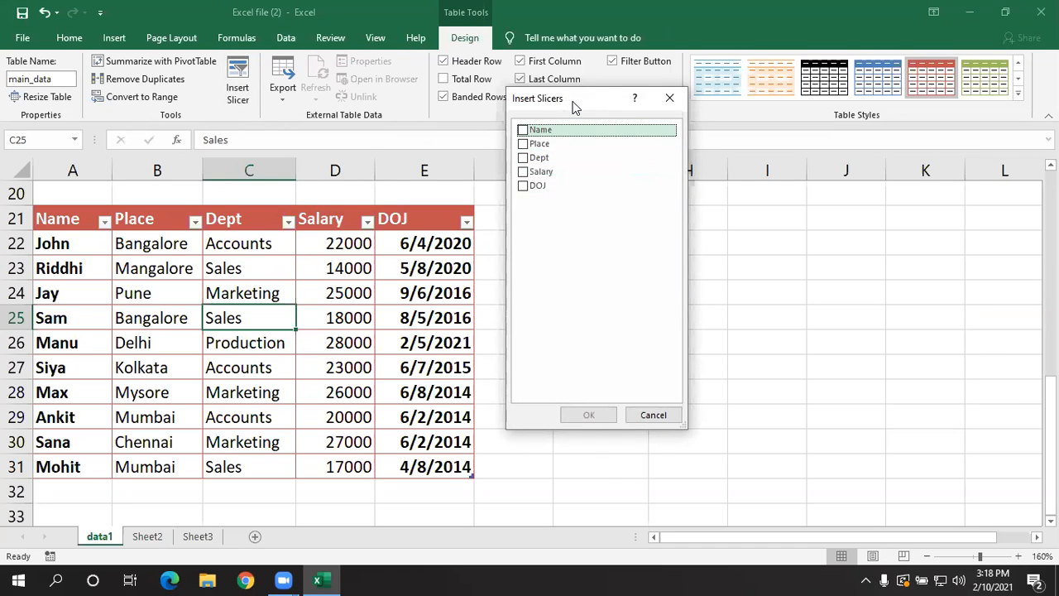
{"action": "left_click_drag", "start_coordinate": [568, 105], "coordinate": [496, 127]}
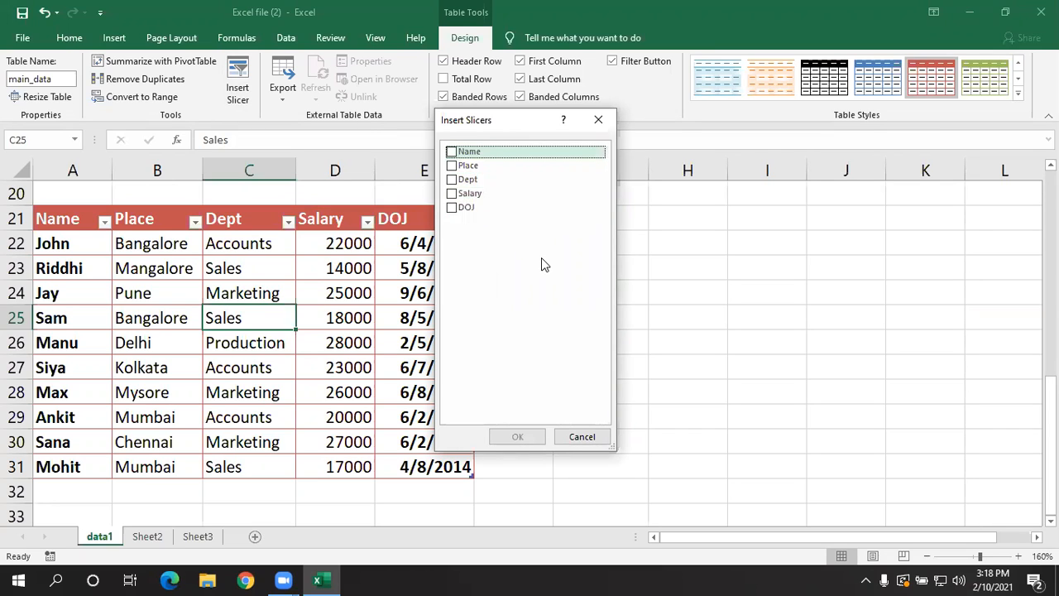
{"action": "left_click", "coordinate": [451, 153]}
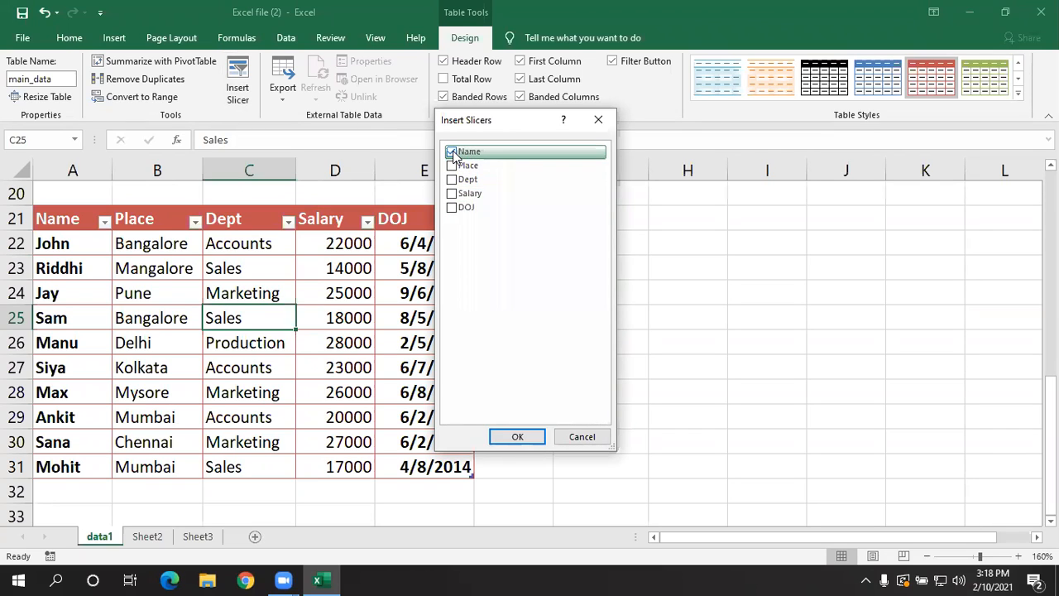
{"action": "left_click", "coordinate": [452, 194]}
{"action": "left_click", "coordinate": [519, 438]}
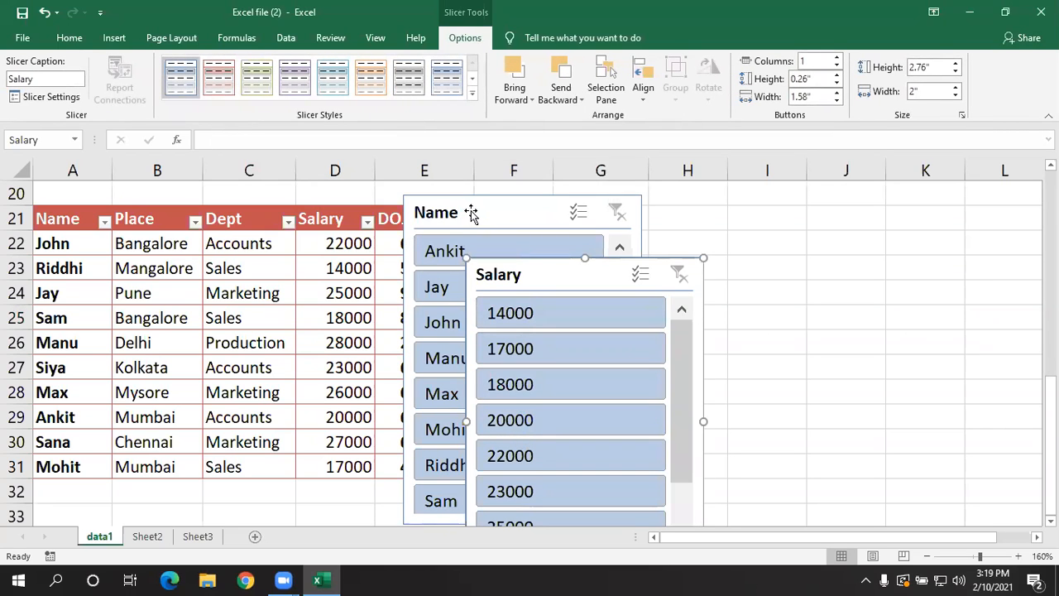
{"action": "left_click_drag", "start_coordinate": [471, 214], "coordinate": [298, 218]}
{"action": "left_click_drag", "start_coordinate": [515, 274], "coordinate": [529, 210]}
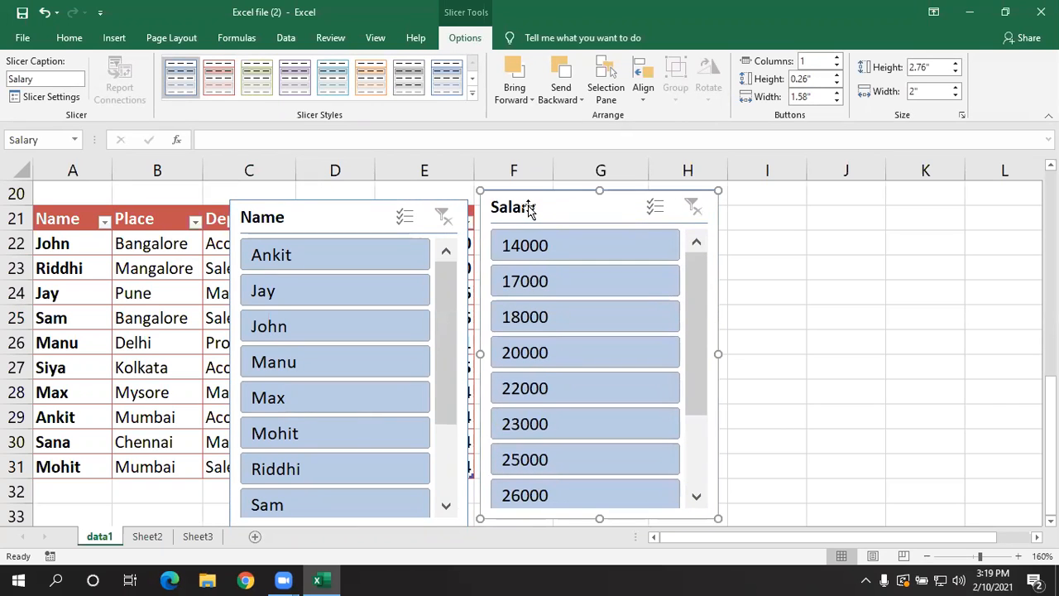
- Filter the table by the fifth, third, second and sixth entries of the Name slicer in turn, and clear that slicer's filter
{"action": "left_click", "coordinate": [374, 402]}
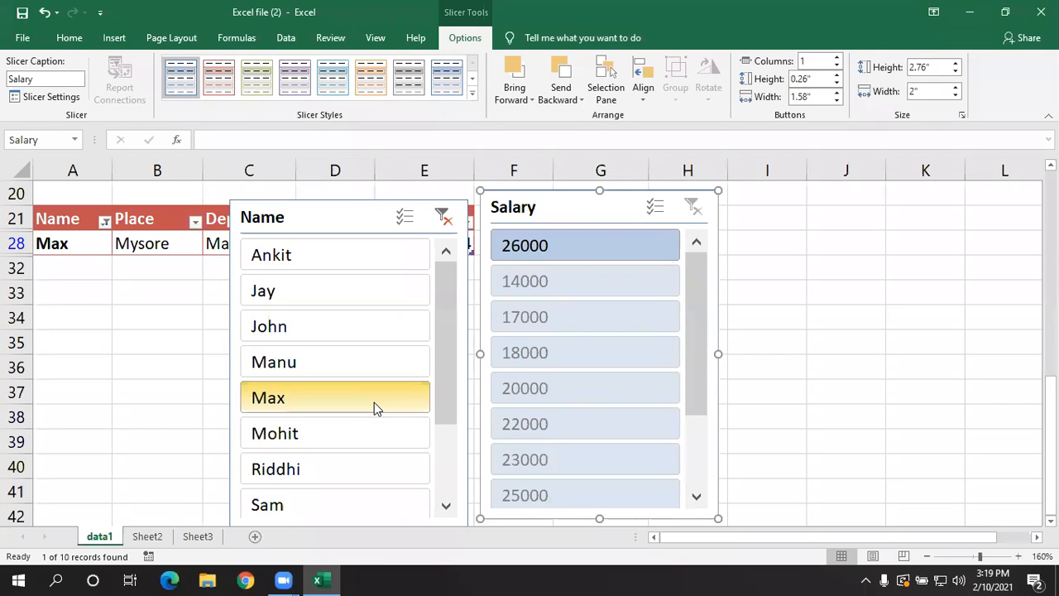
{"action": "left_click_drag", "start_coordinate": [343, 220], "coordinate": [340, 266]}
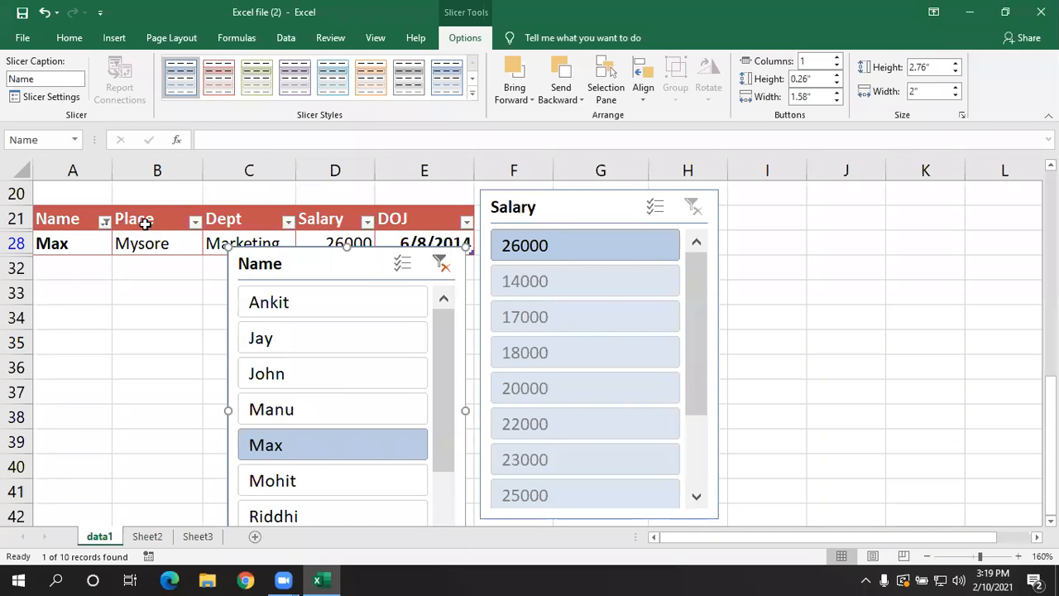
{"action": "left_click_drag", "start_coordinate": [308, 265], "coordinate": [311, 212]}
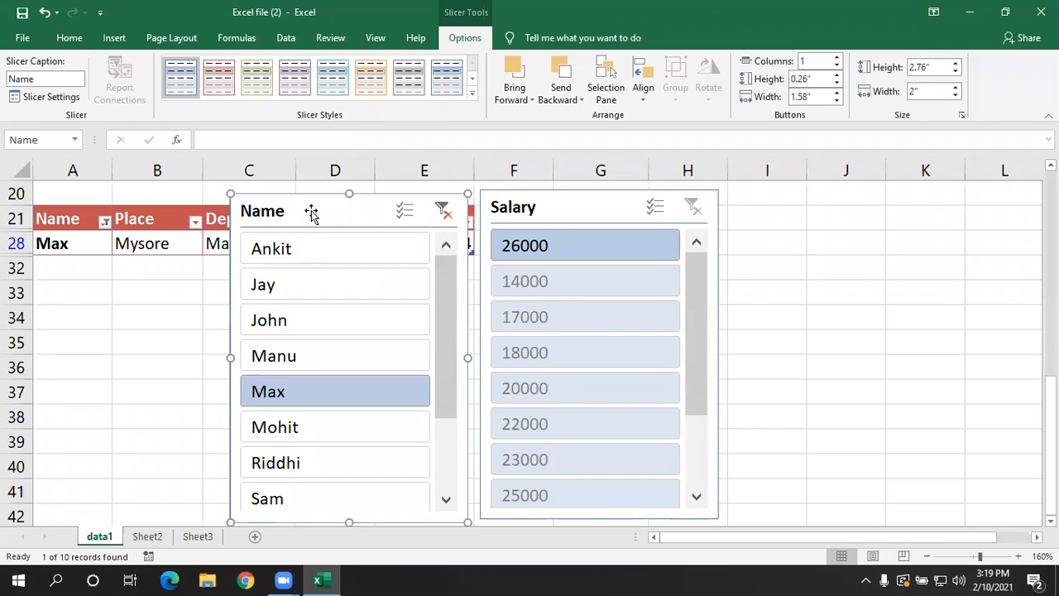
{"action": "left_click", "coordinate": [347, 321]}
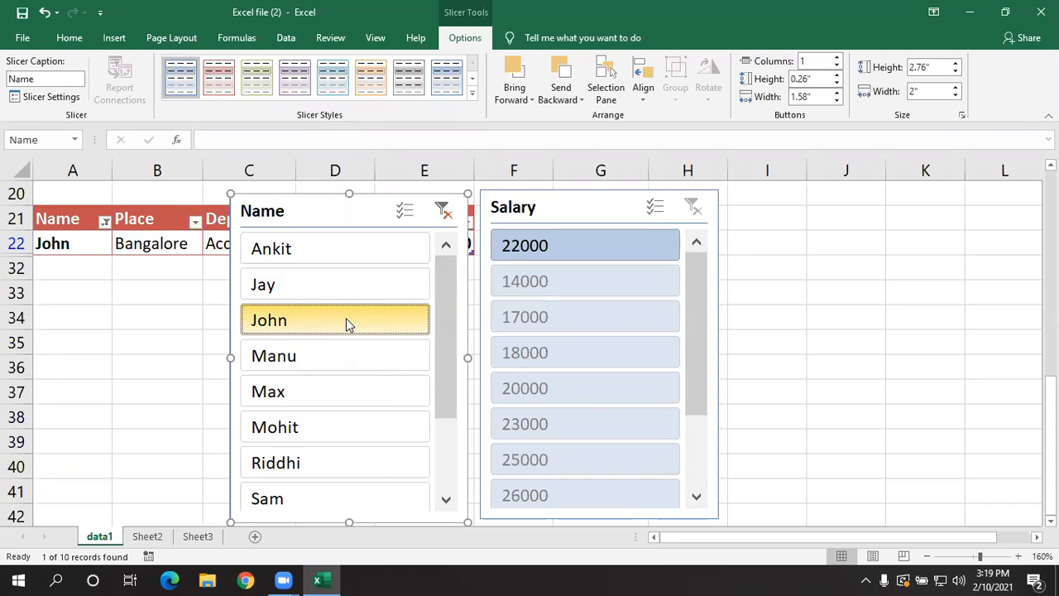
{"action": "left_click", "coordinate": [293, 285]}
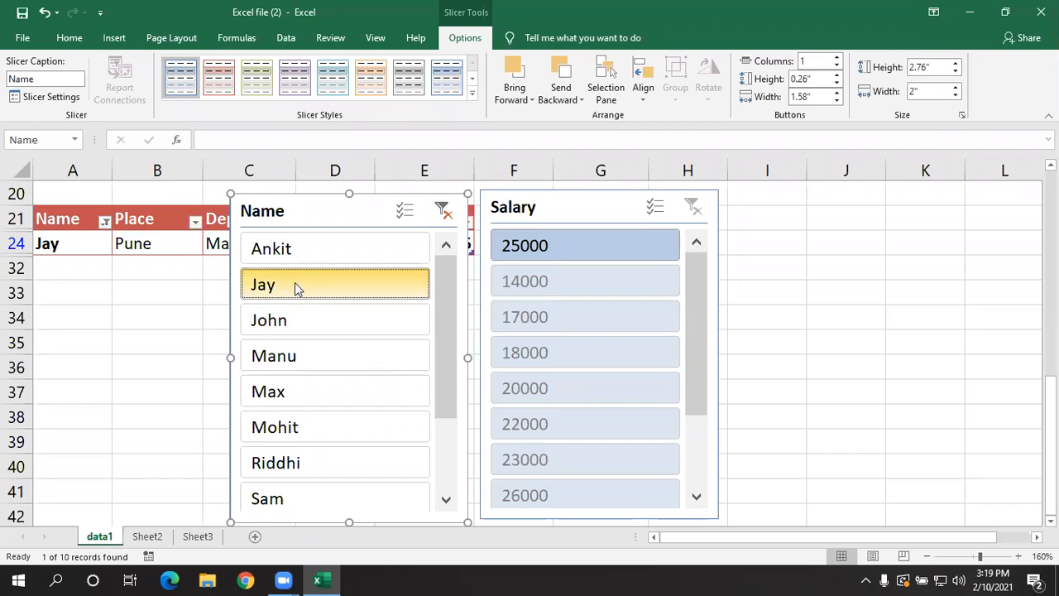
{"action": "left_click", "coordinate": [330, 422]}
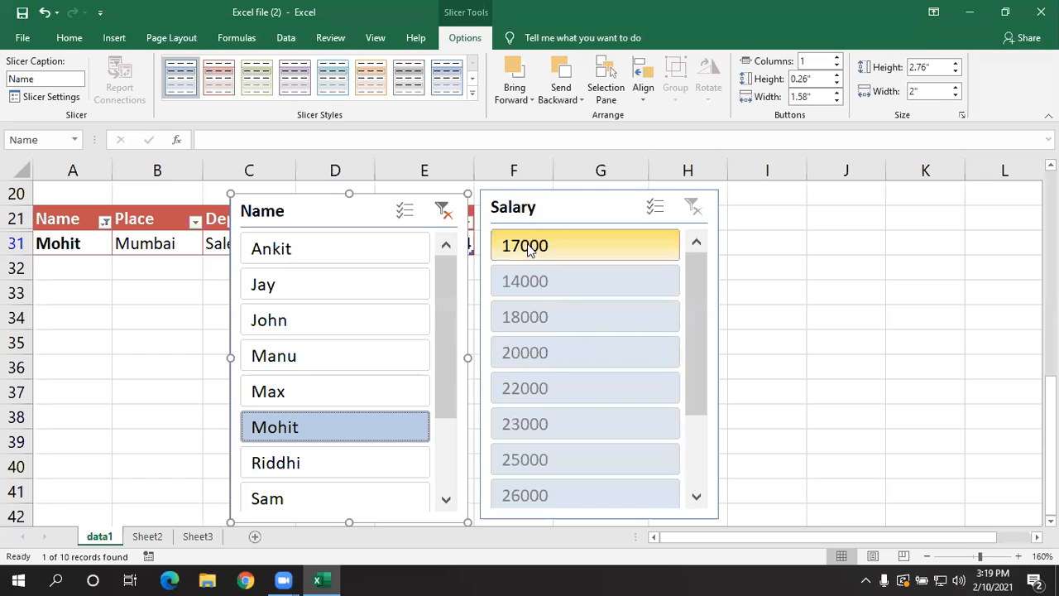
{"action": "left_click", "coordinate": [443, 211]}
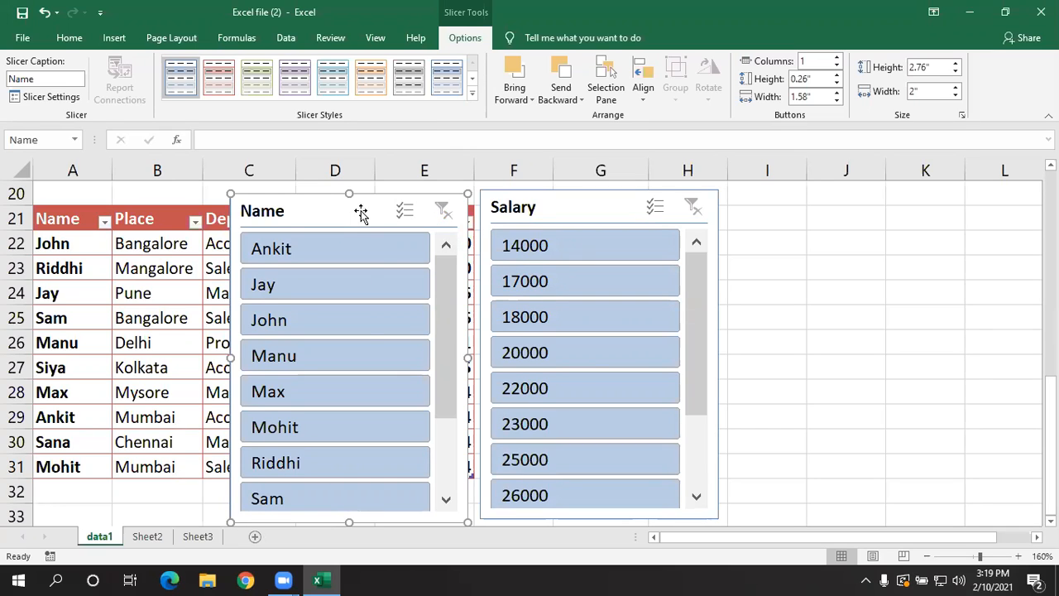
- Shift both slicers slightly to the right and apply the dark orange slicer style to the Name slicer
{"action": "left_click_drag", "start_coordinate": [534, 212], "coordinate": [561, 210]}
{"action": "left_click_drag", "start_coordinate": [354, 208], "coordinate": [381, 223]}
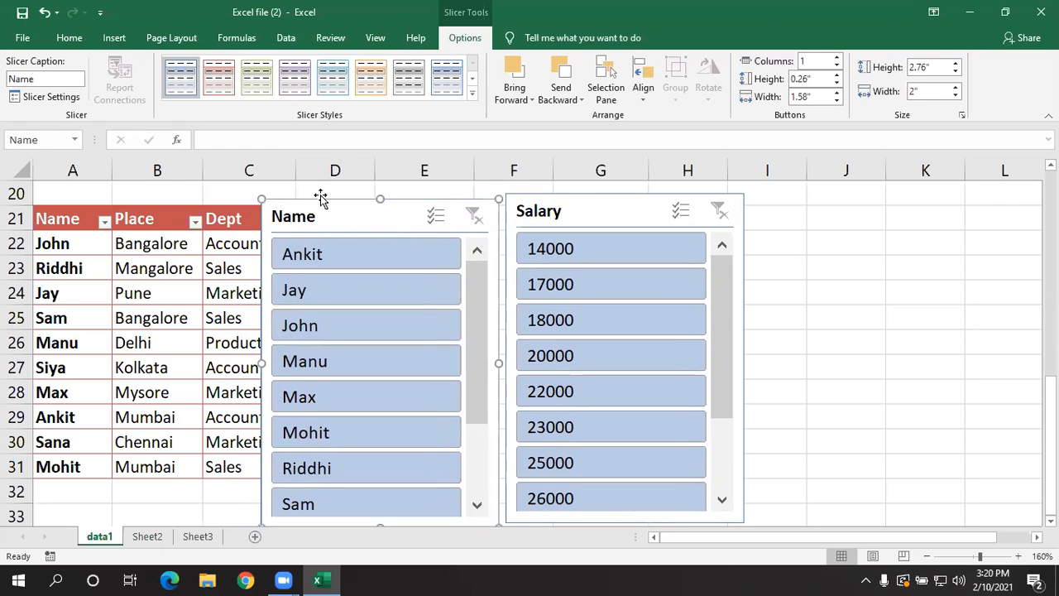
{"action": "left_click", "coordinate": [473, 97]}
{"action": "left_click", "coordinate": [370, 156]}
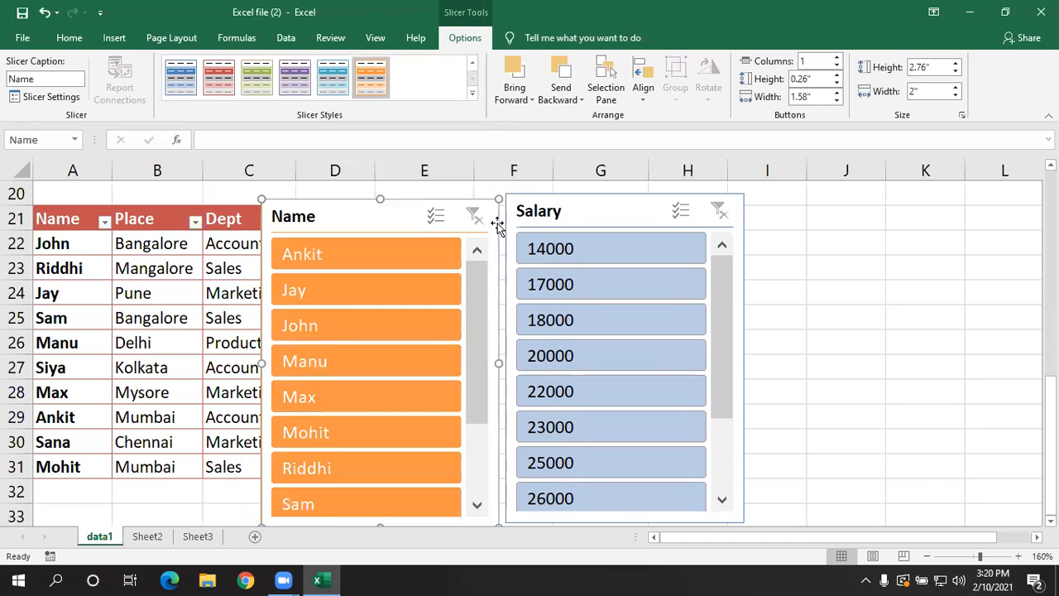
- Apply the light purple slicer style to the Salary slicer
{"action": "left_click", "coordinate": [534, 214]}
{"action": "left_click", "coordinate": [473, 94]}
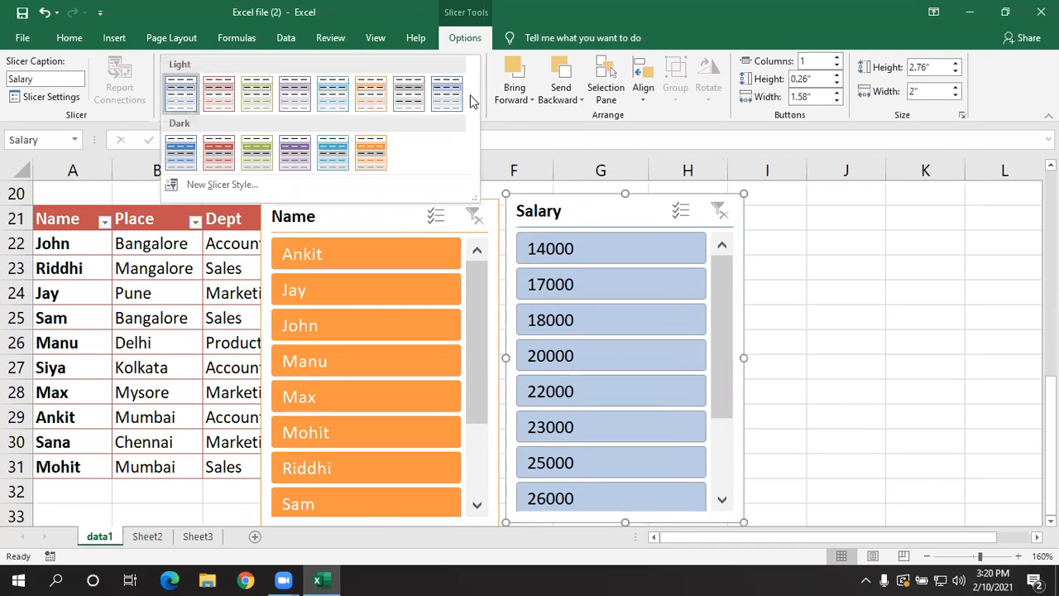
{"action": "left_click", "coordinate": [295, 93]}
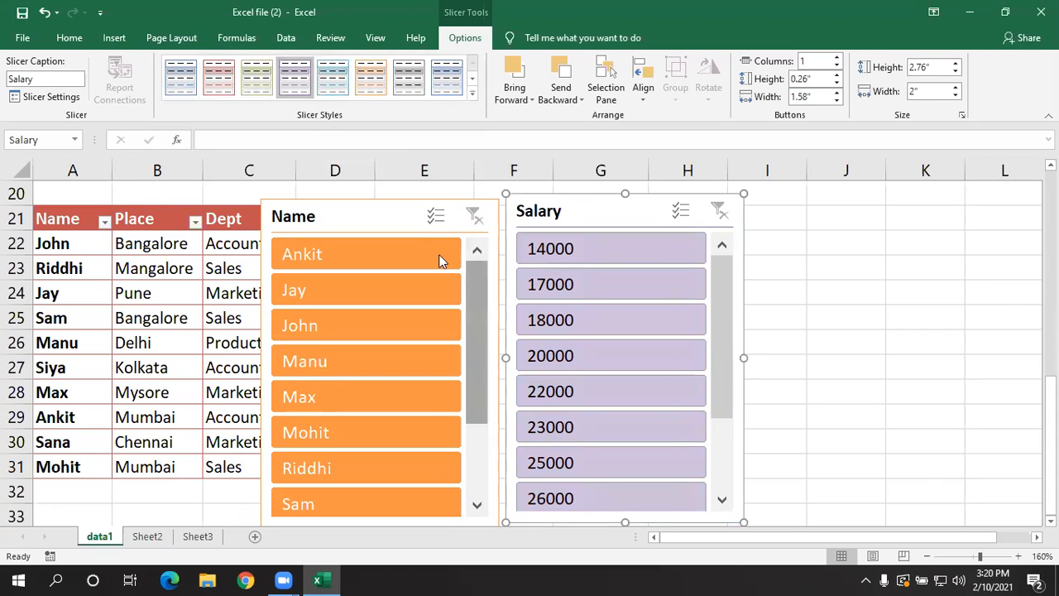
- Examine the slicer captions of the Name and Salary slicers
{"action": "left_click", "coordinate": [378, 219]}
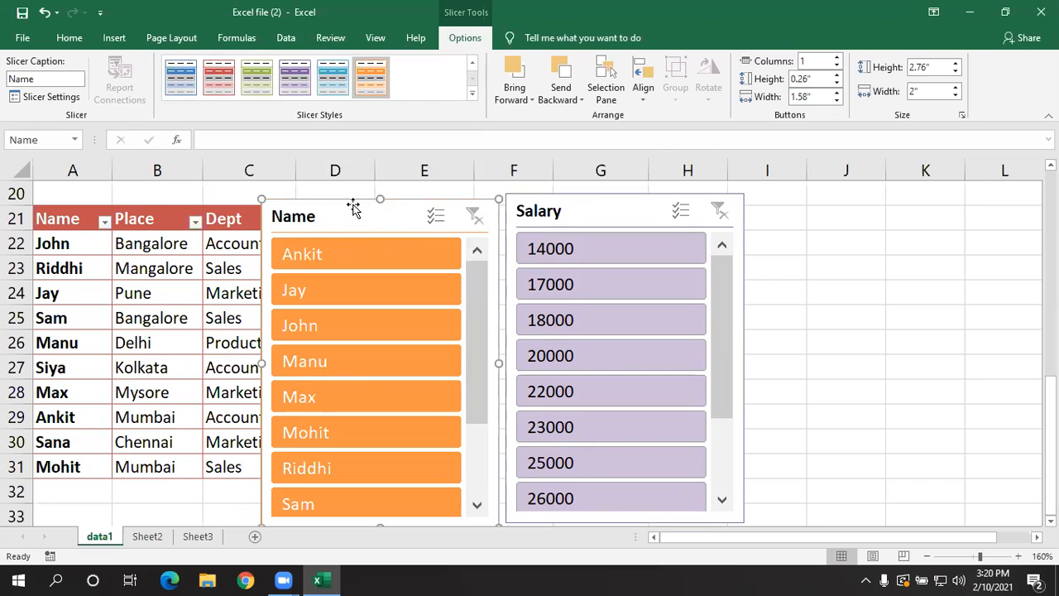
{"action": "left_click", "coordinate": [53, 79]}
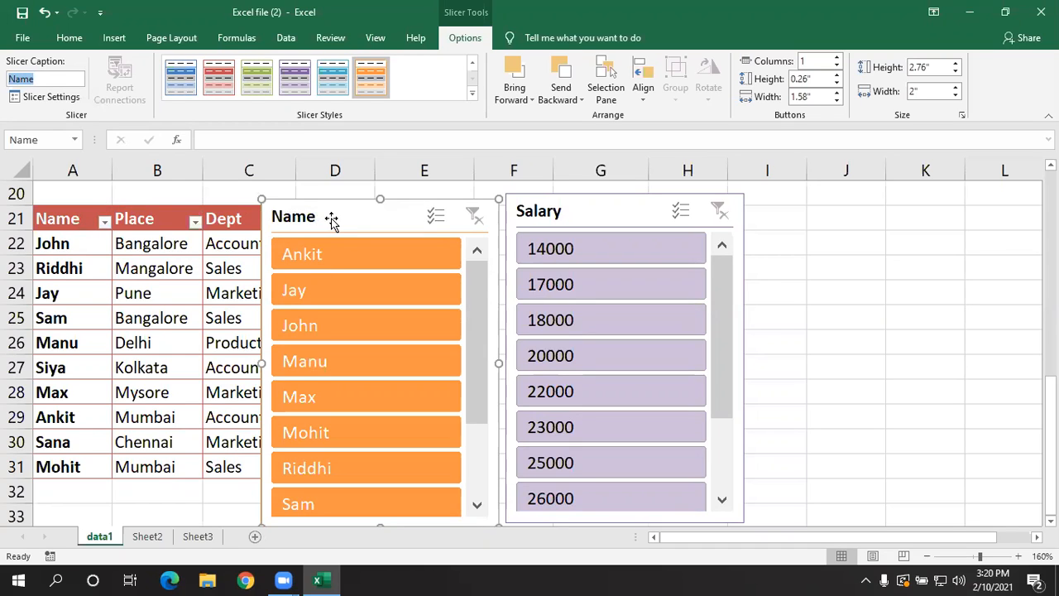
{"action": "left_click", "coordinate": [552, 211]}
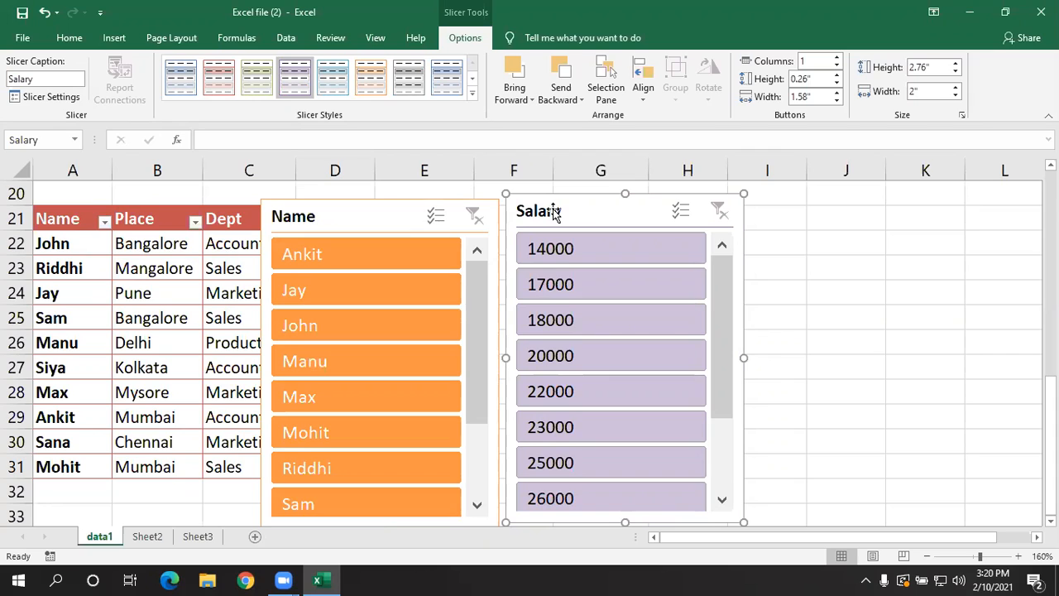
- Delete the Name slicer and remove the Salary slicer from the sheet
{"action": "left_click", "coordinate": [343, 217]}
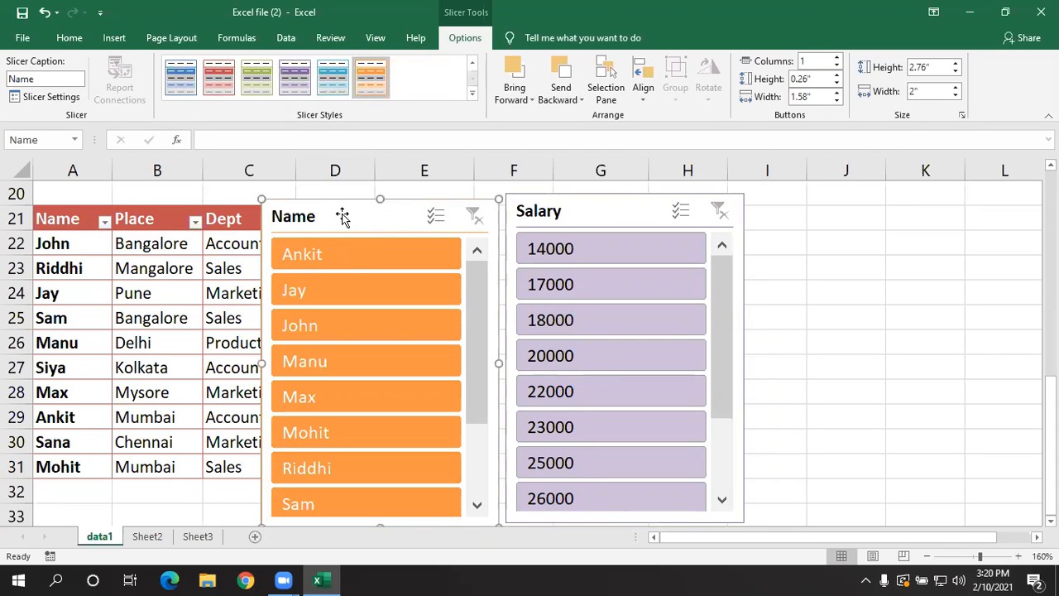
{"action": "key", "text": "Delete"}
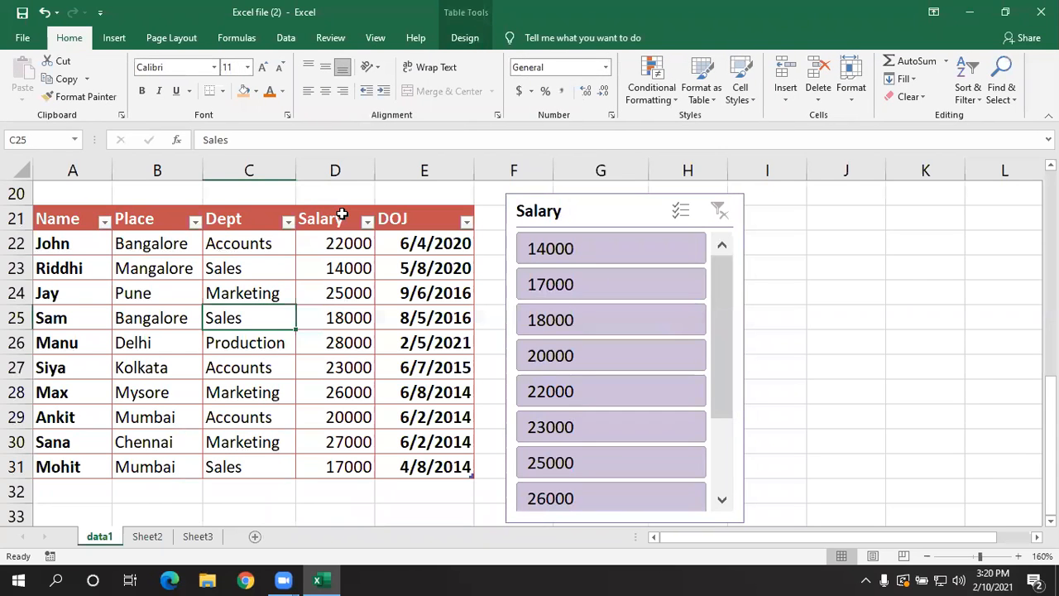
{"action": "right_click", "coordinate": [565, 210]}
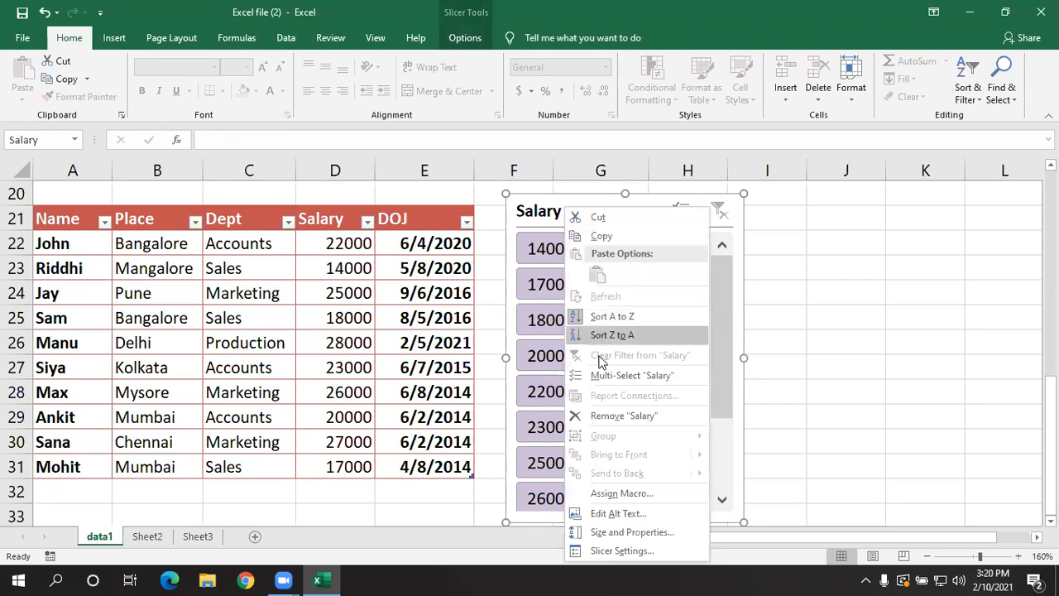
{"action": "left_click", "coordinate": [595, 416]}
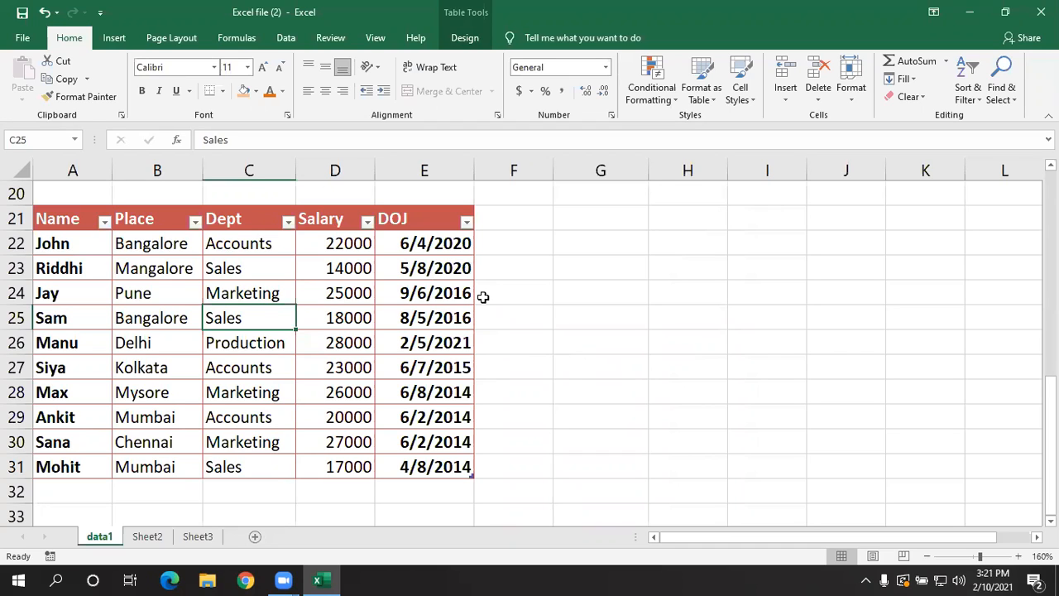
- Open the Remove Duplicates settings for the employee table and move the dialog off the data
{"action": "left_click", "coordinate": [465, 38]}
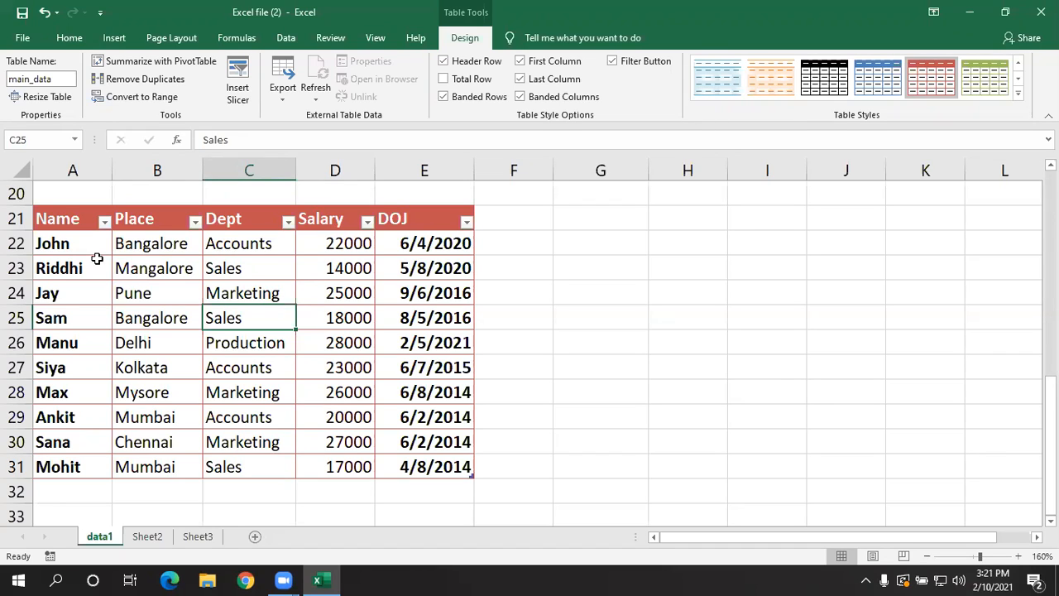
{"action": "left_click", "coordinate": [165, 318]}
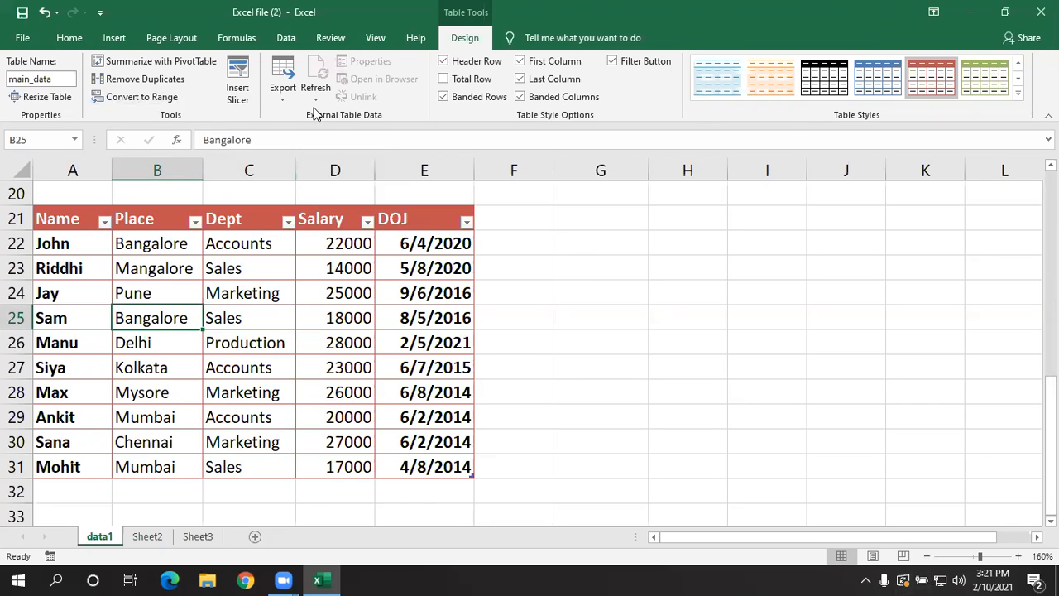
{"action": "left_click", "coordinate": [153, 81]}
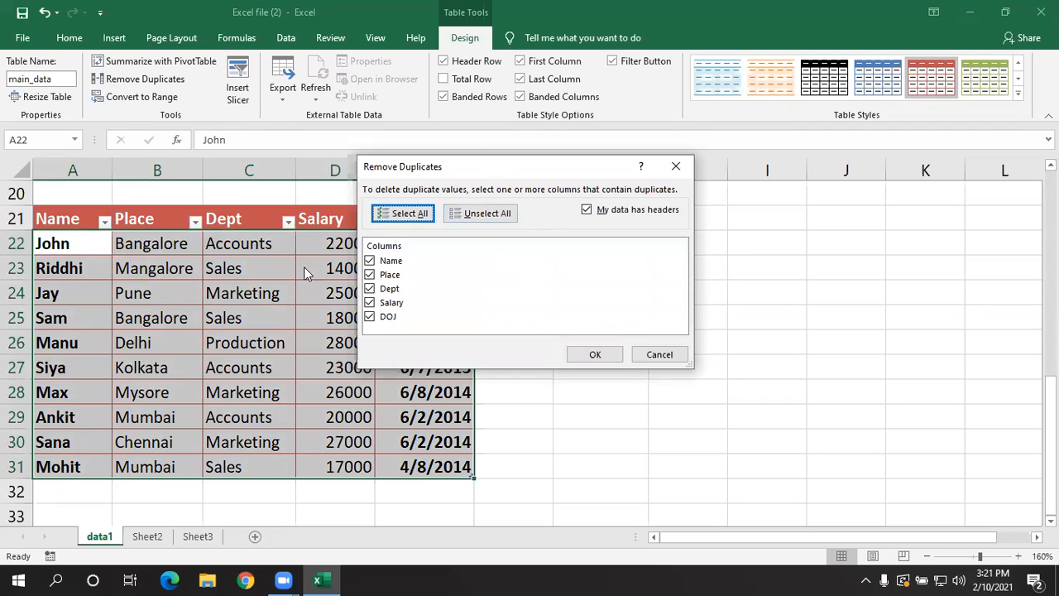
{"action": "left_click_drag", "start_coordinate": [463, 166], "coordinate": [543, 215]}
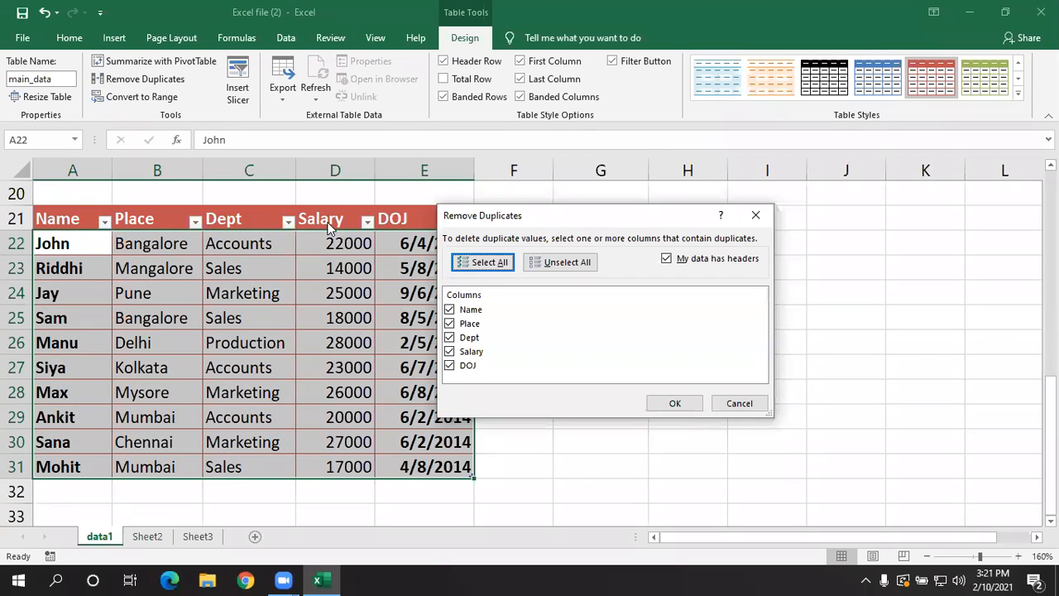
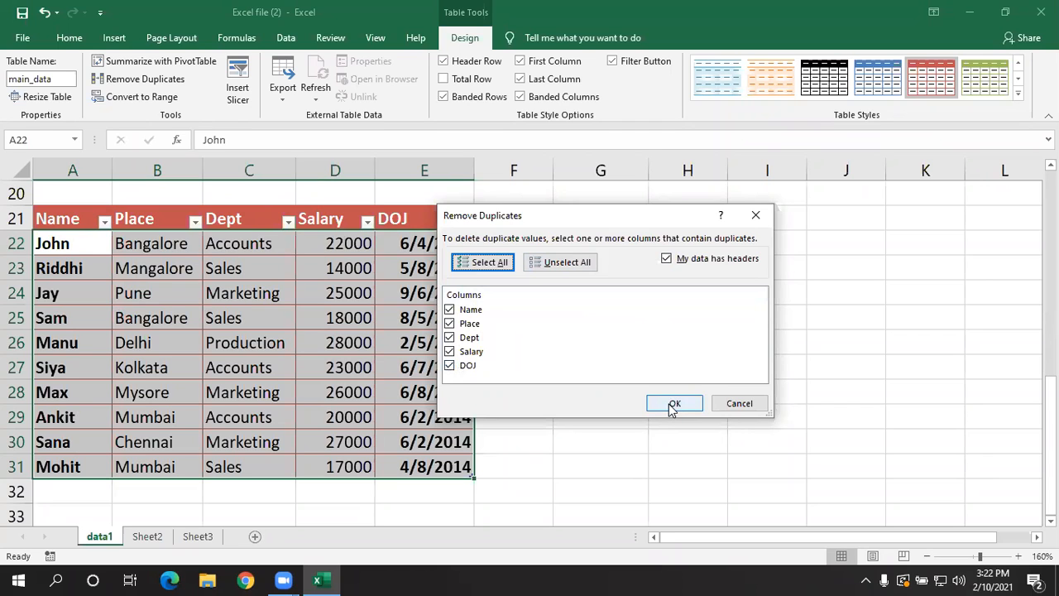
- Run Remove Duplicates on the employee table across all five columns with headers included
{"action": "left_click", "coordinate": [672, 405]}
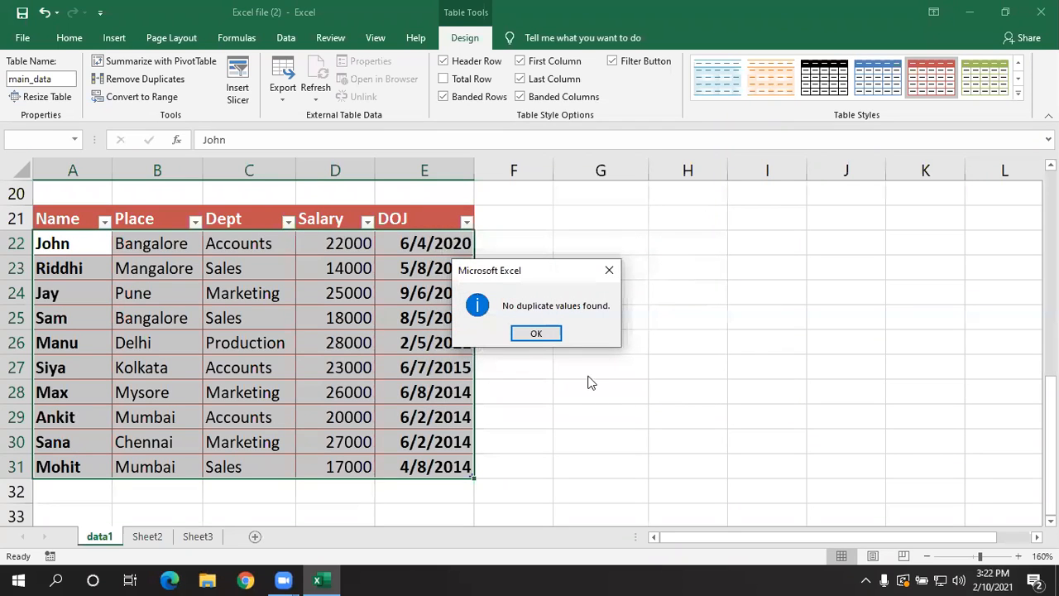
{"action": "left_click", "coordinate": [536, 334]}
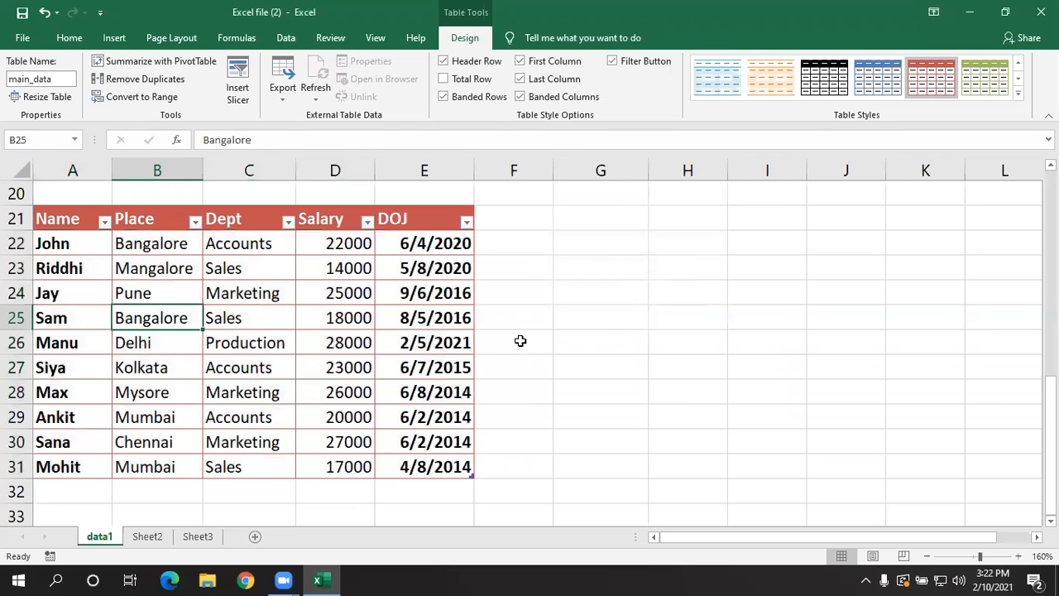
- Remove duplicate rows from the employee table, comparing only the Place column
{"action": "left_click", "coordinate": [139, 80]}
{"action": "left_click", "coordinate": [564, 264]}
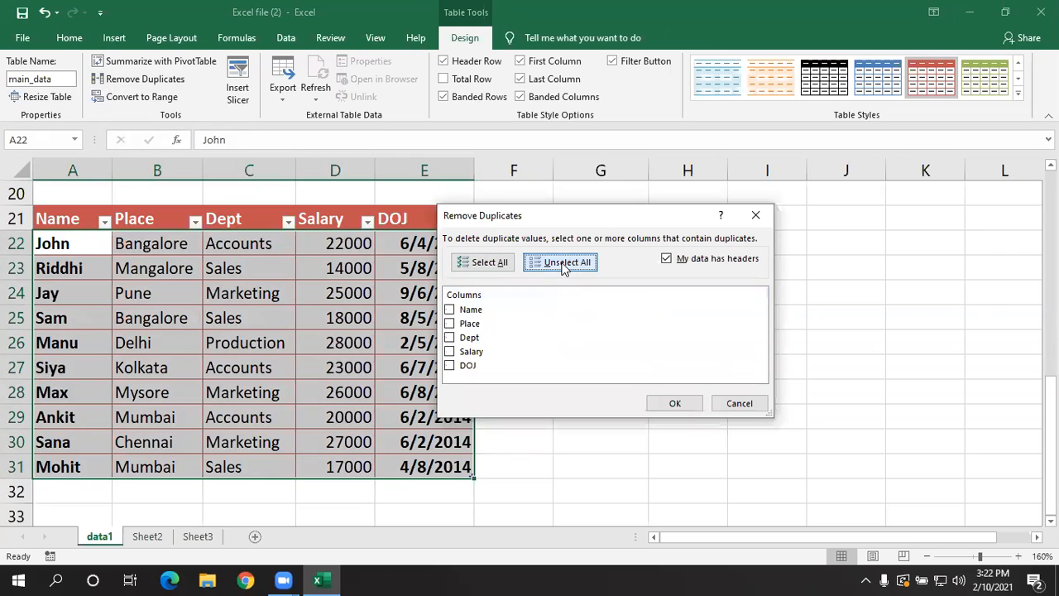
{"action": "left_click", "coordinate": [449, 324]}
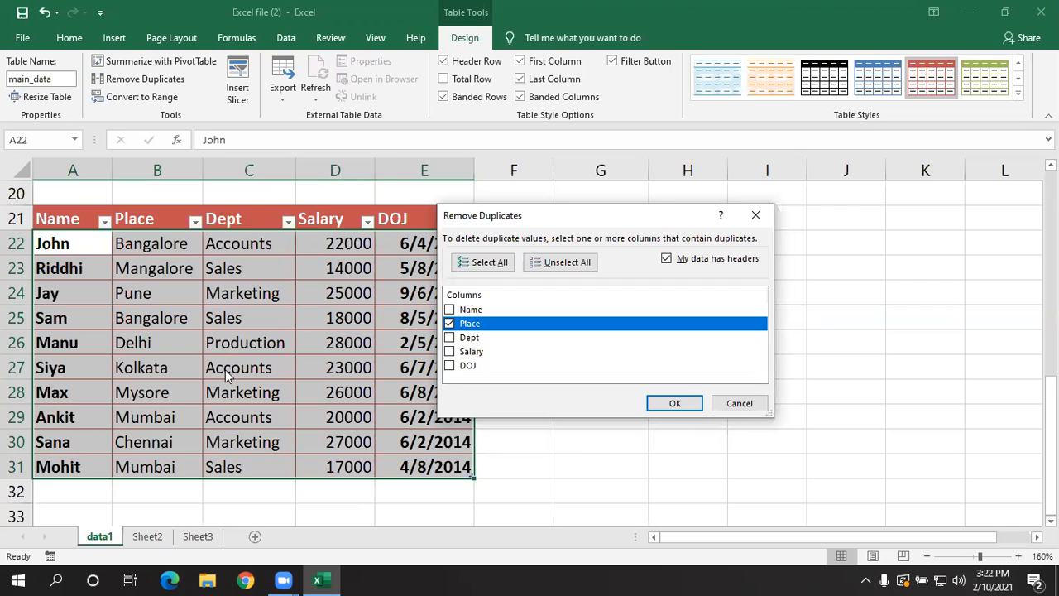
{"action": "left_click", "coordinate": [685, 408]}
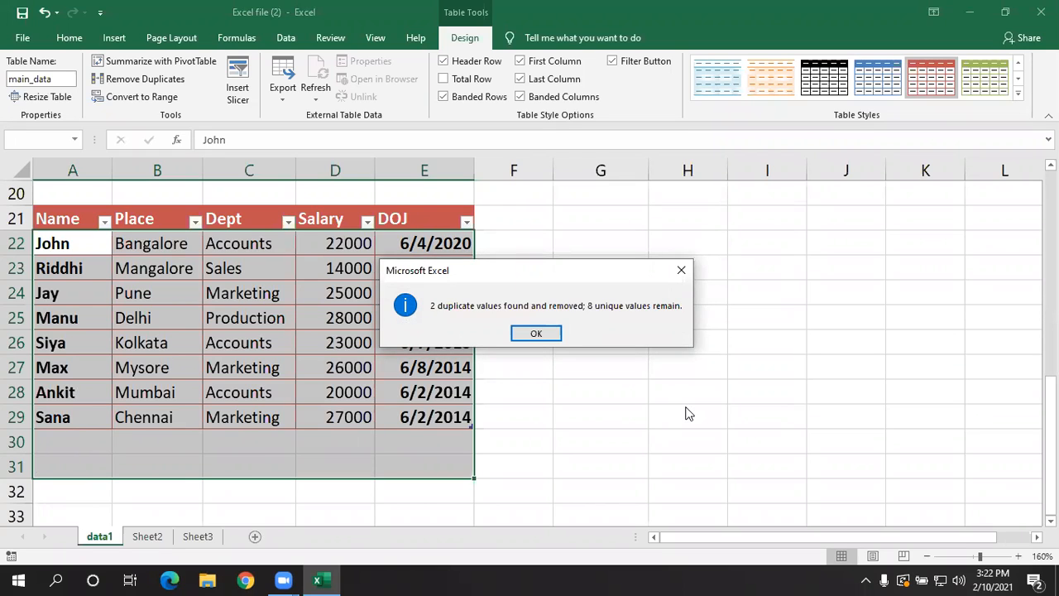
{"action": "left_click", "coordinate": [544, 333]}
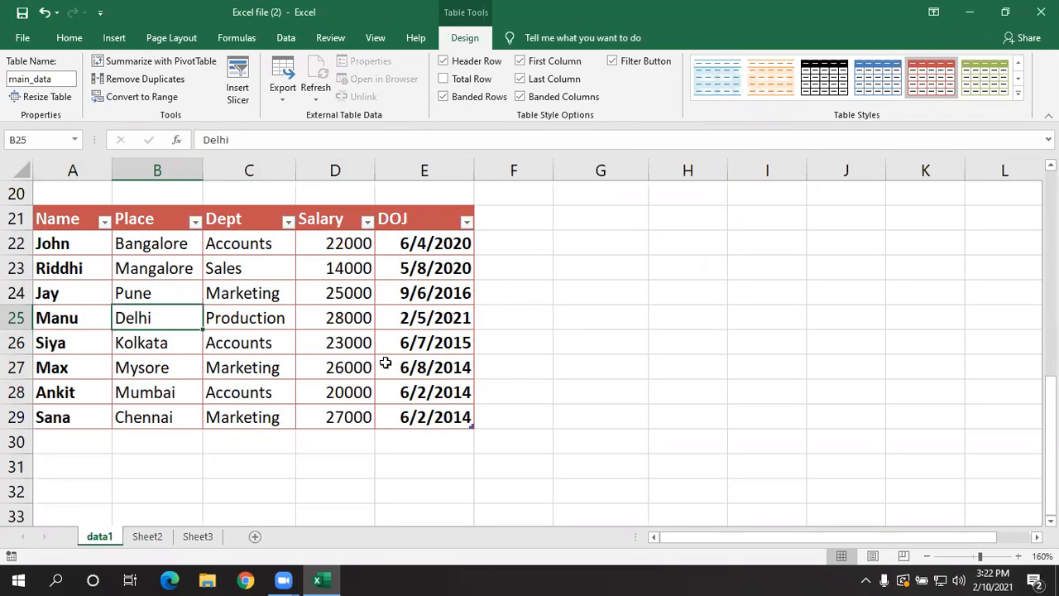
- Undo the Place-based duplicate removal, and review the Remove Duplicates column options without applying them
{"action": "key", "text": "ctrl+z"}
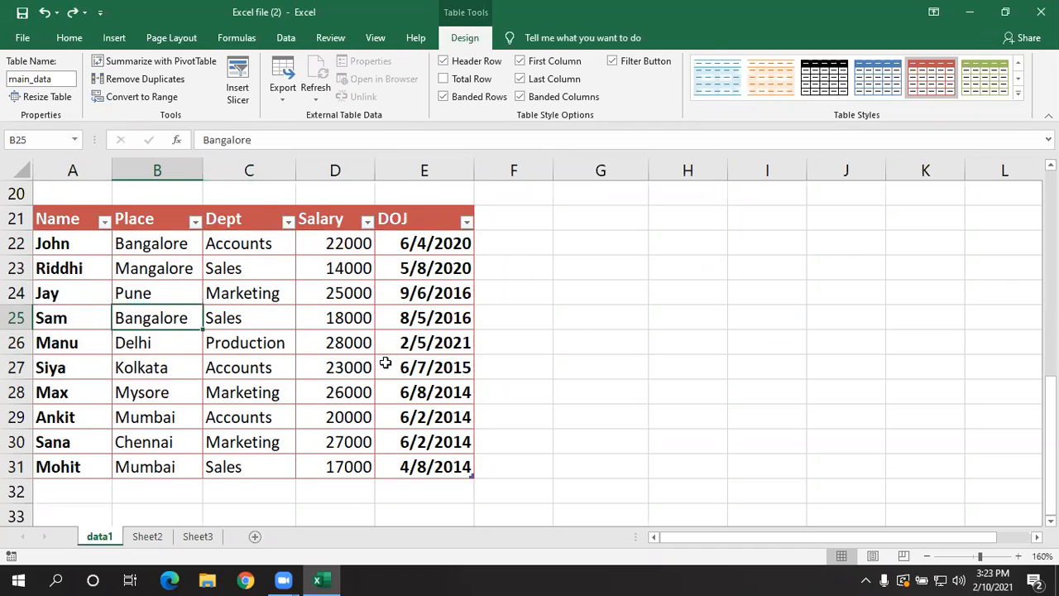
{"action": "left_click", "coordinate": [153, 79]}
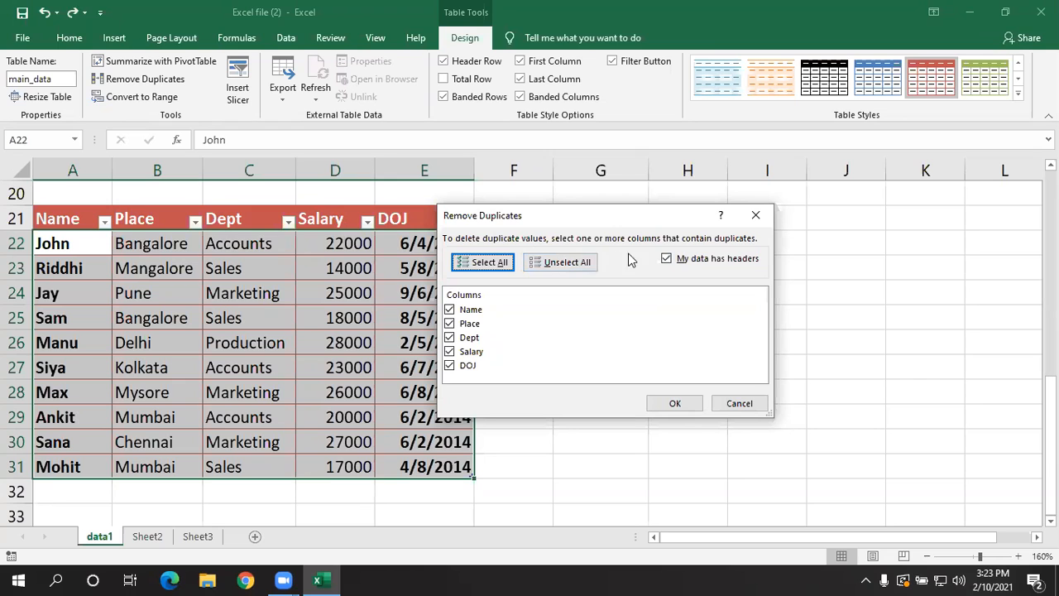
{"action": "left_click", "coordinate": [736, 408]}
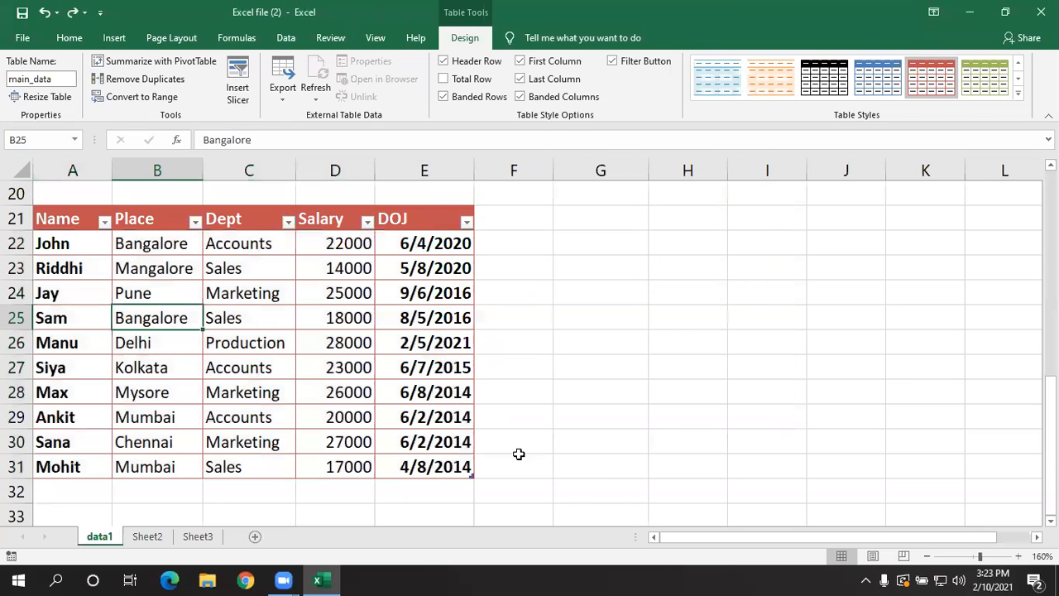
{"action": "left_click", "coordinate": [520, 450]}
- Convert the main_data table to a normal range
{"action": "left_click", "coordinate": [213, 320]}
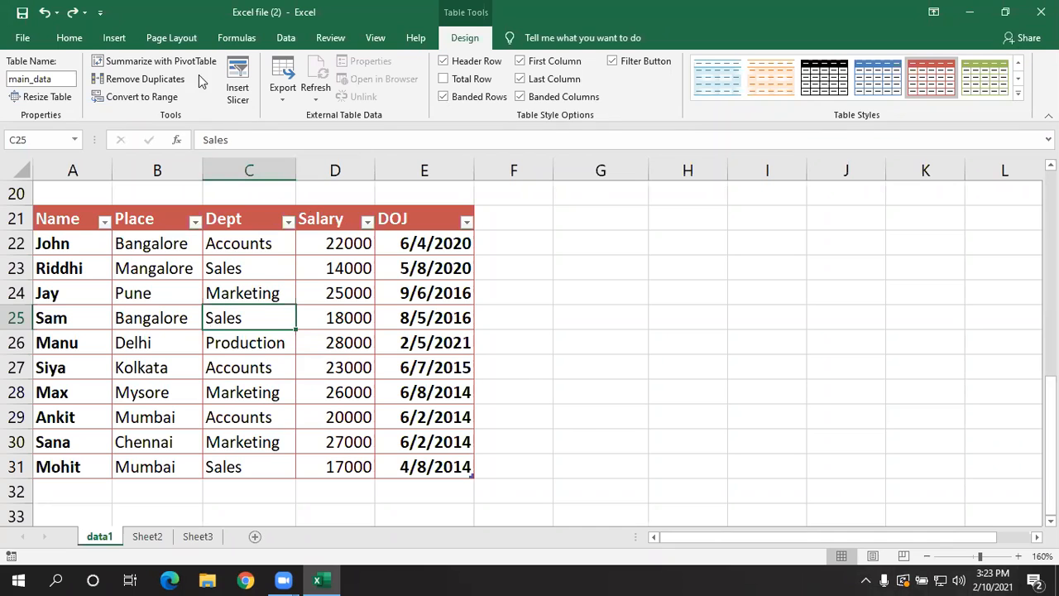
{"action": "left_click", "coordinate": [149, 97]}
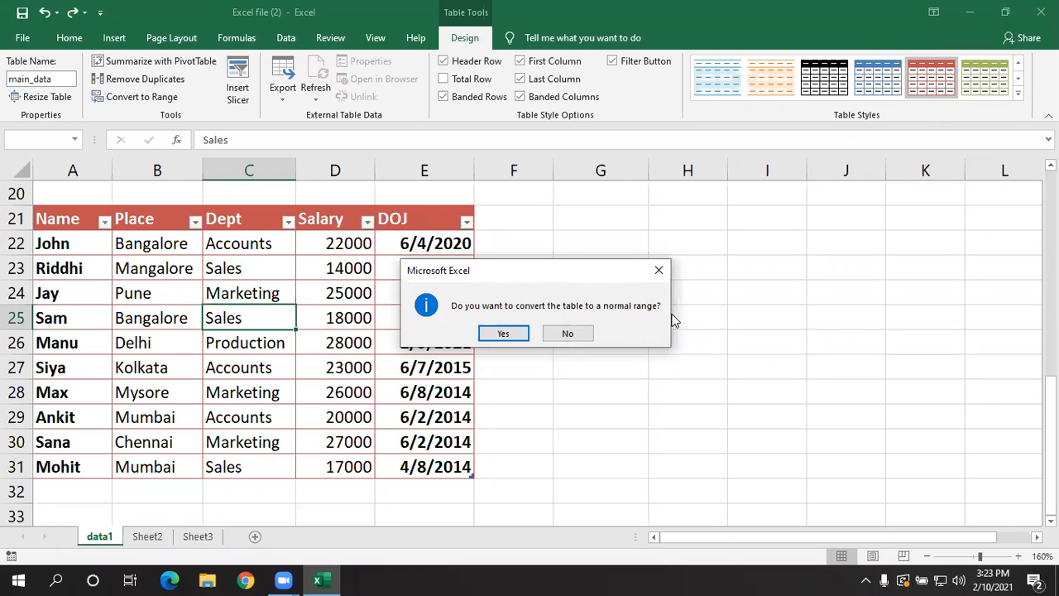
{"action": "left_click", "coordinate": [506, 334]}
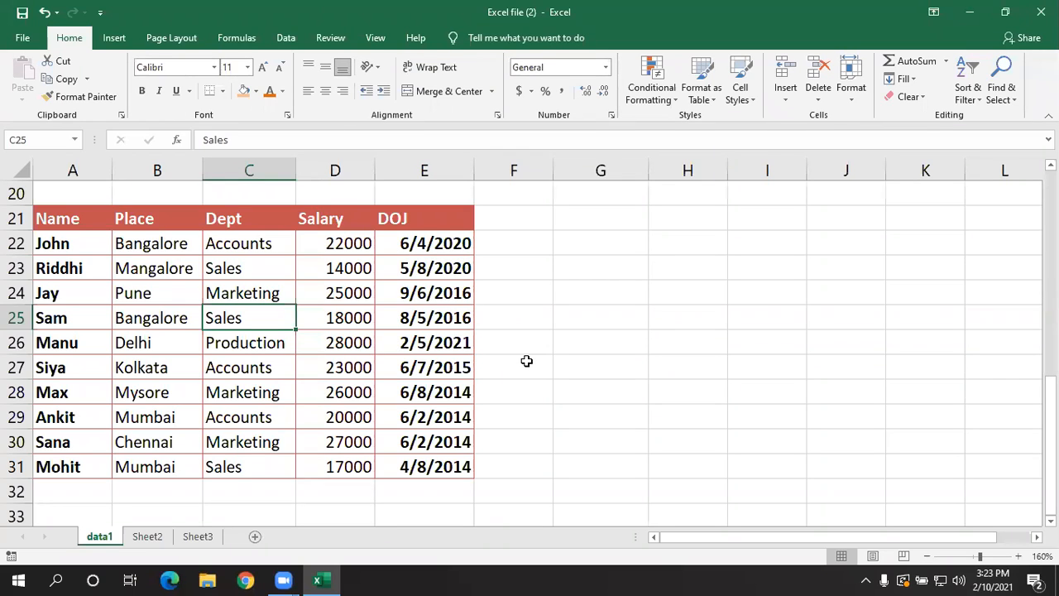
{"action": "left_click", "coordinate": [193, 265]}
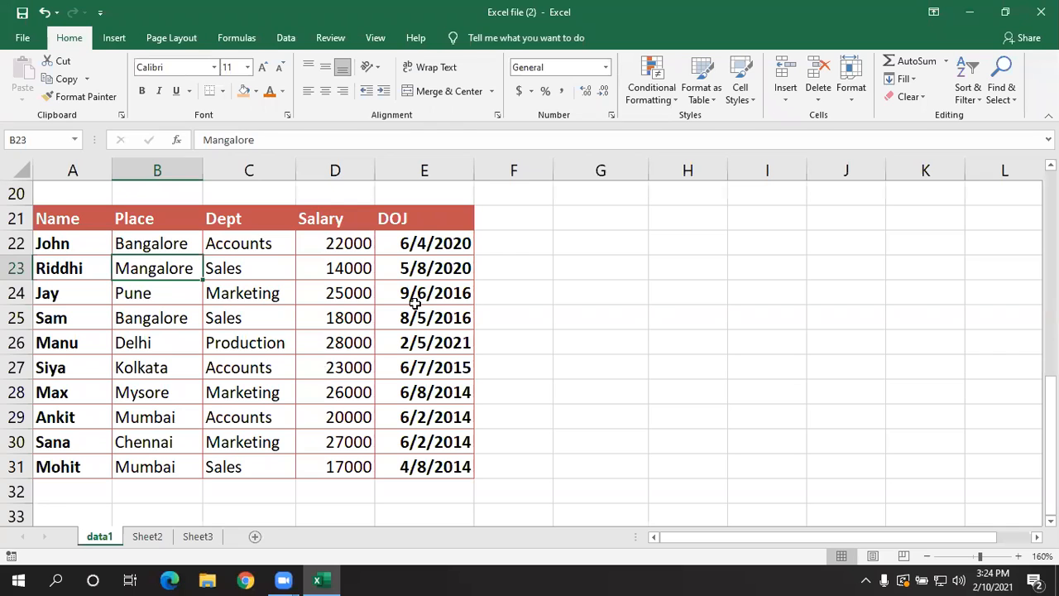
- Check the workbook's list of defined names from Sheet3 and return to the data1 sheet
{"action": "left_click", "coordinate": [210, 536]}
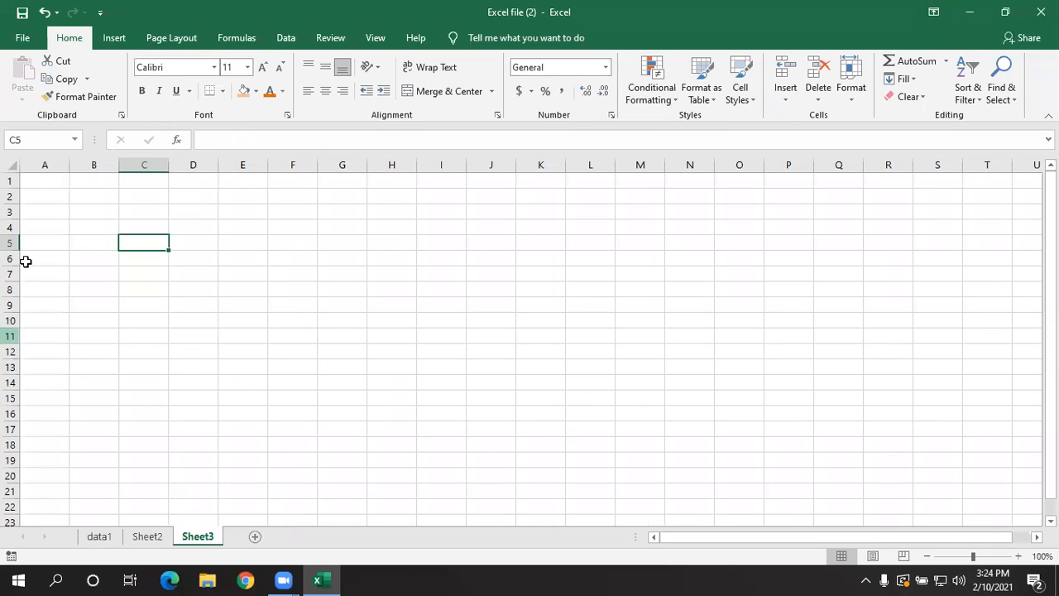
{"action": "left_click", "coordinate": [74, 139]}
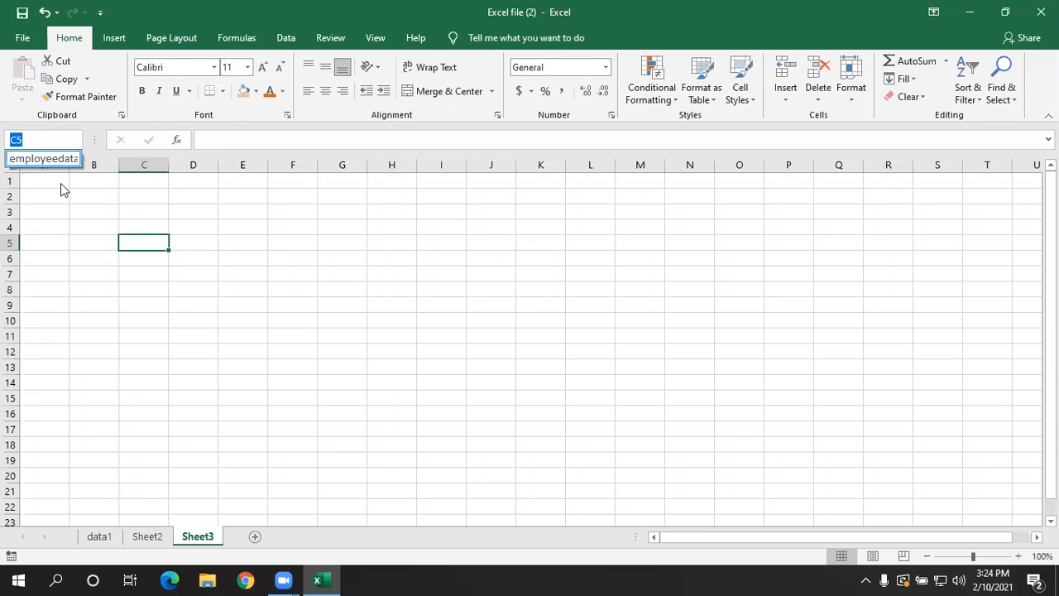
{"action": "key", "text": "Escape"}
{"action": "left_click", "coordinate": [99, 537]}
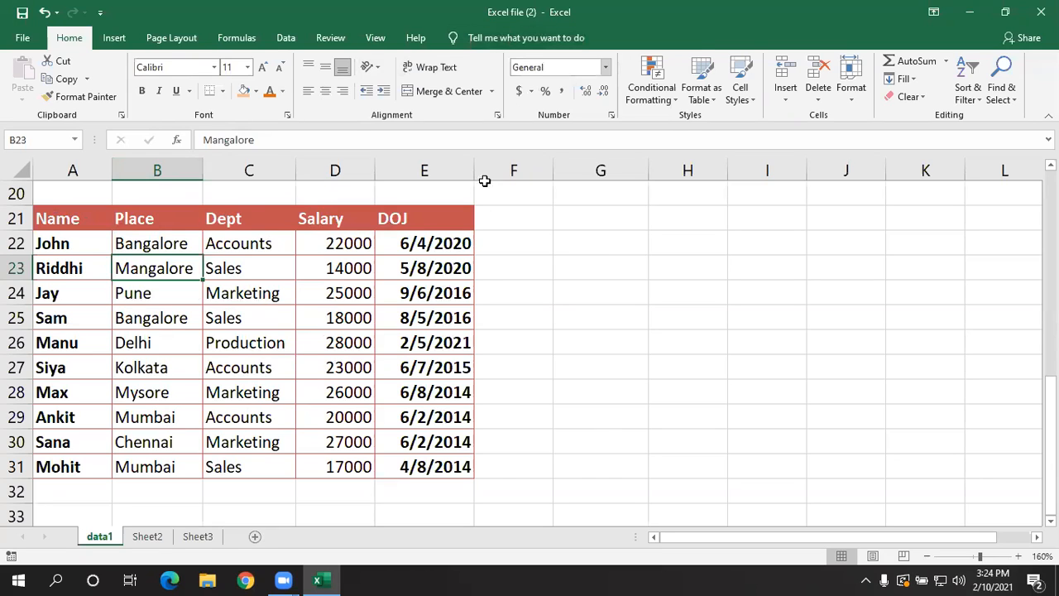
{"action": "left_click", "coordinate": [539, 320]}
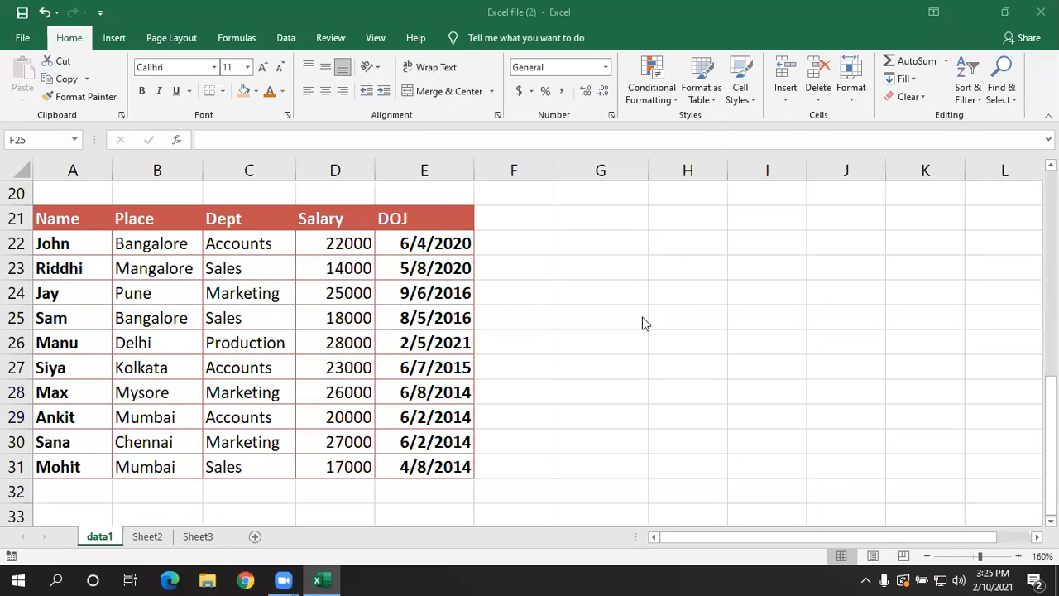
- Apply the Heading 1 cell style to the header cells A1:E1 of the unformatted employee data on data1
{"action": "scroll", "coordinate": [634, 330], "scroll_direction": "up", "scroll_amount": 7}
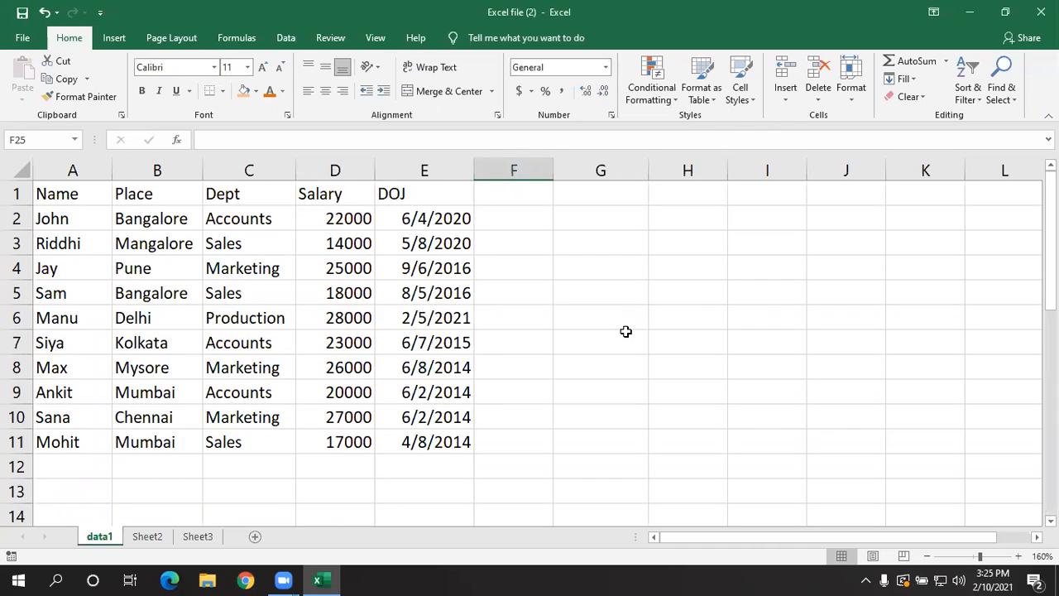
{"action": "left_click", "coordinate": [658, 245]}
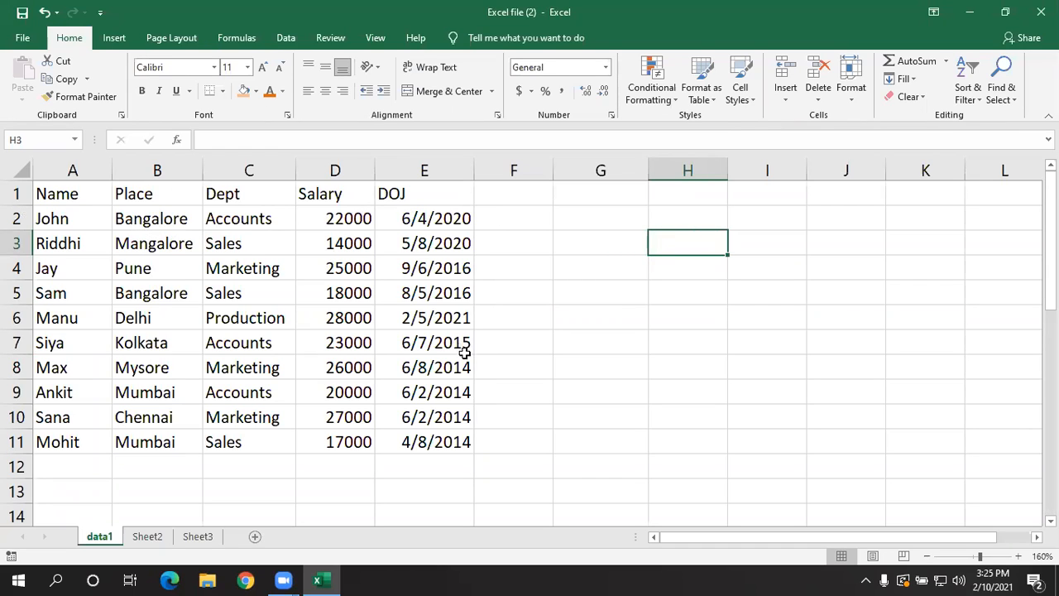
{"action": "left_click", "coordinate": [668, 386]}
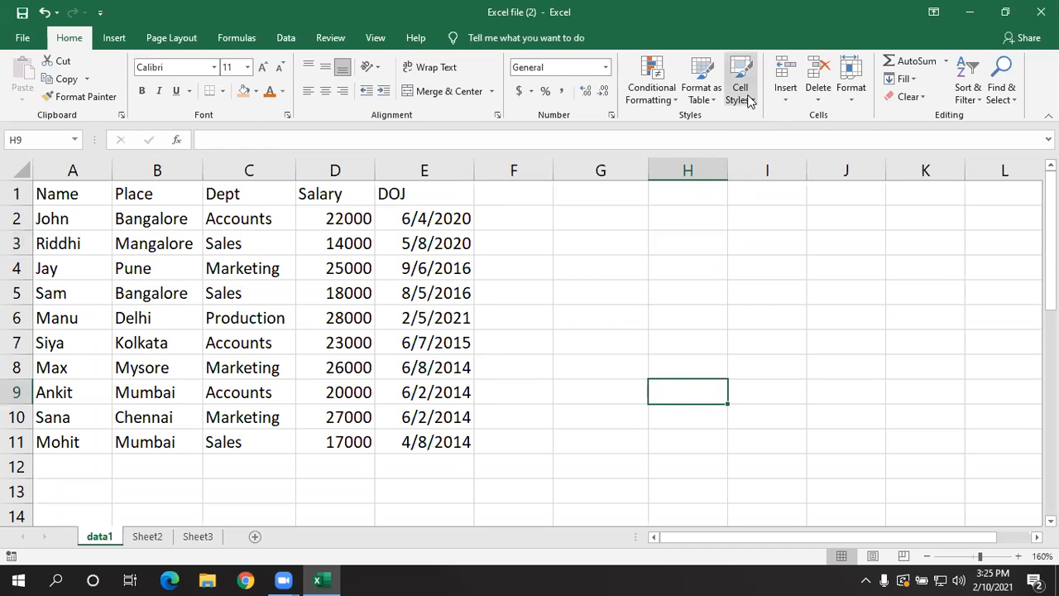
{"action": "left_click", "coordinate": [418, 289]}
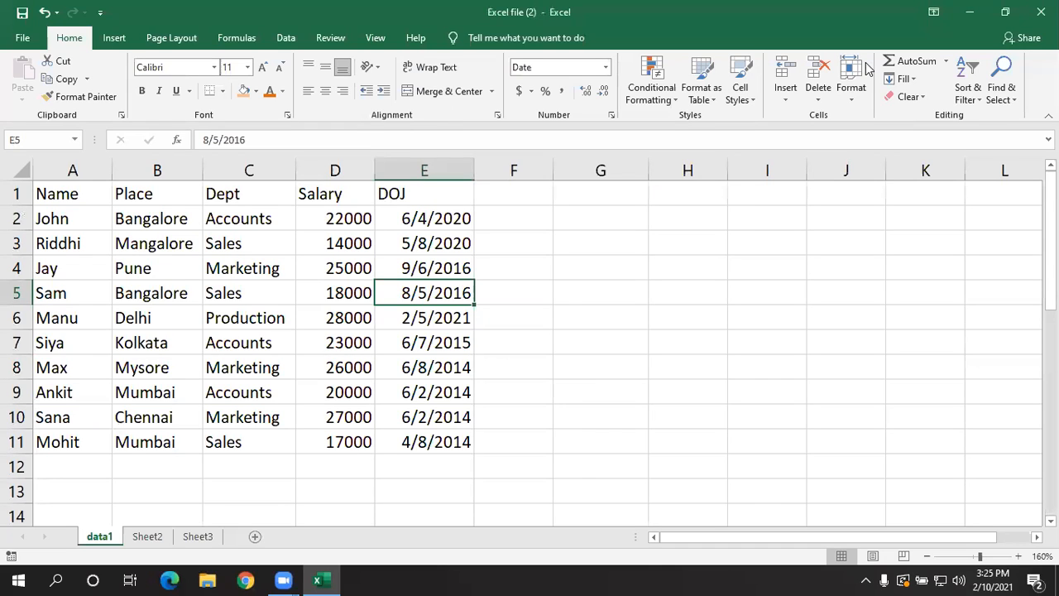
{"action": "left_click", "coordinate": [720, 283]}
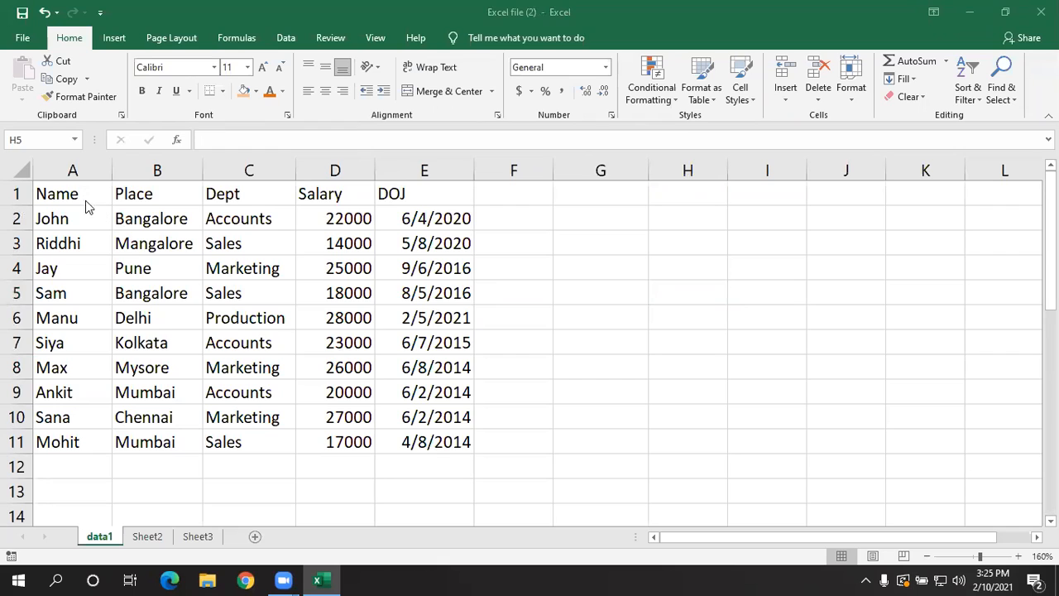
{"action": "left_click_drag", "start_coordinate": [86, 192], "coordinate": [399, 193]}
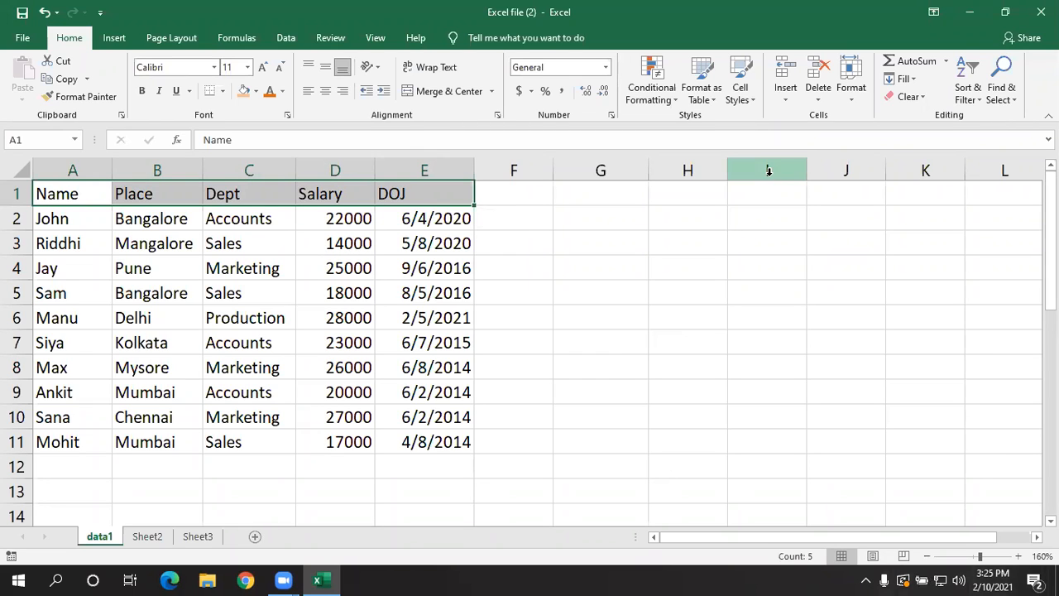
{"action": "left_click", "coordinate": [741, 93]}
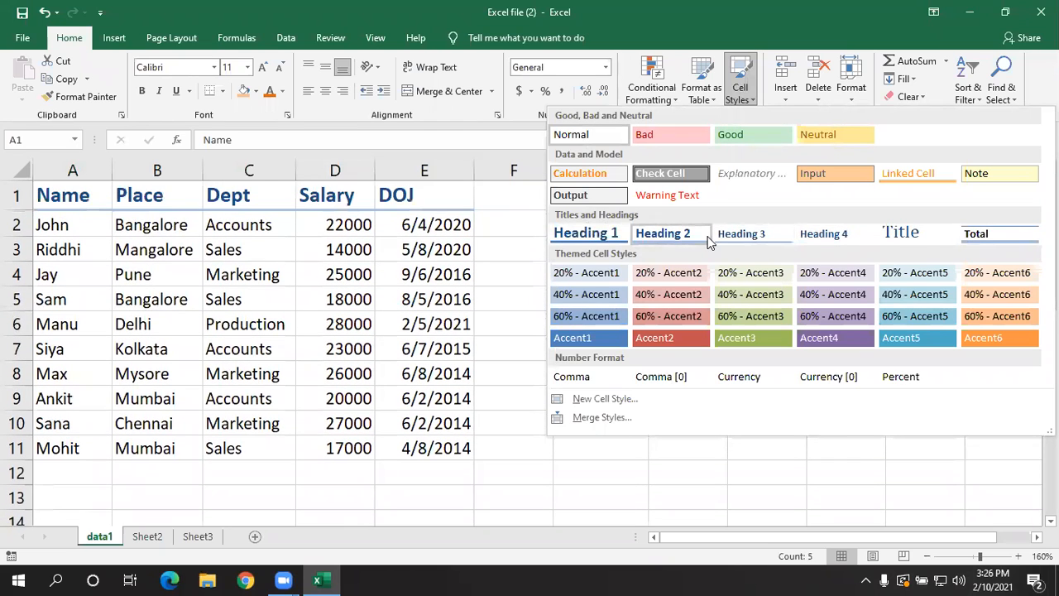
{"action": "left_click", "coordinate": [585, 232]}
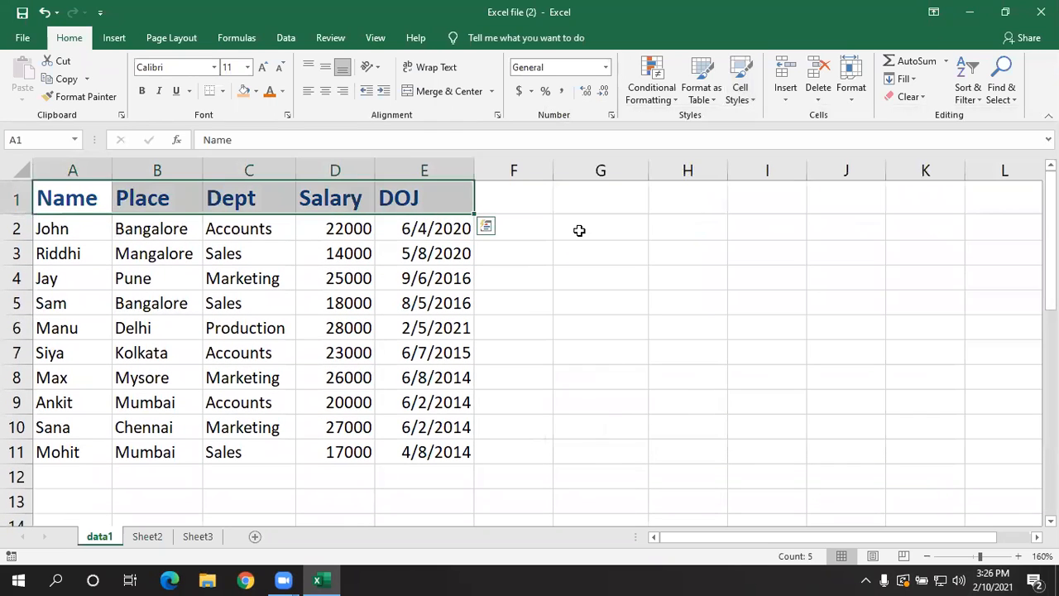
{"action": "left_click", "coordinate": [547, 275]}
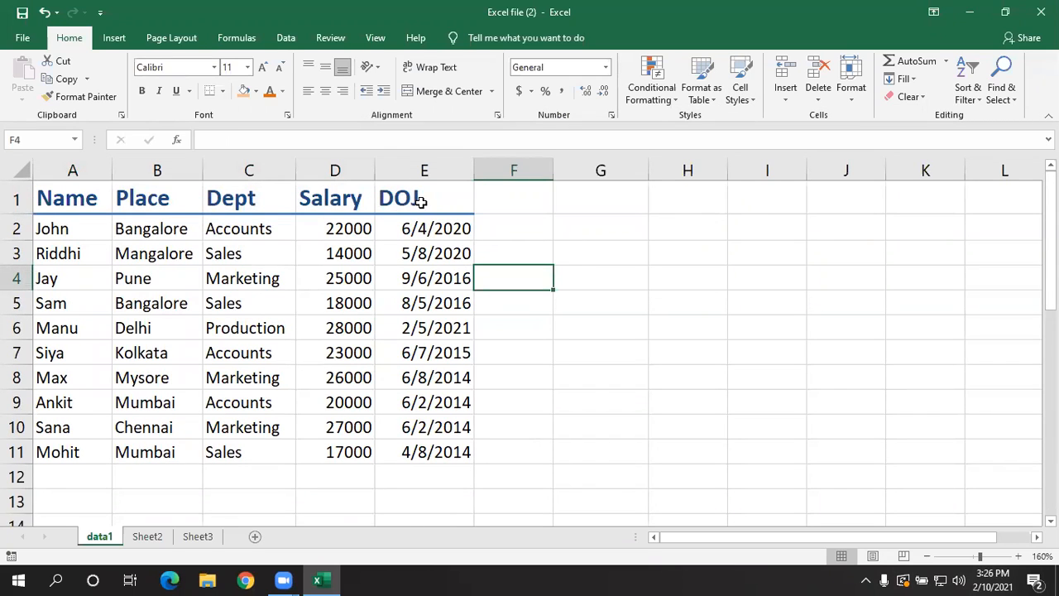
{"action": "left_click_drag", "start_coordinate": [60, 201], "coordinate": [382, 199]}
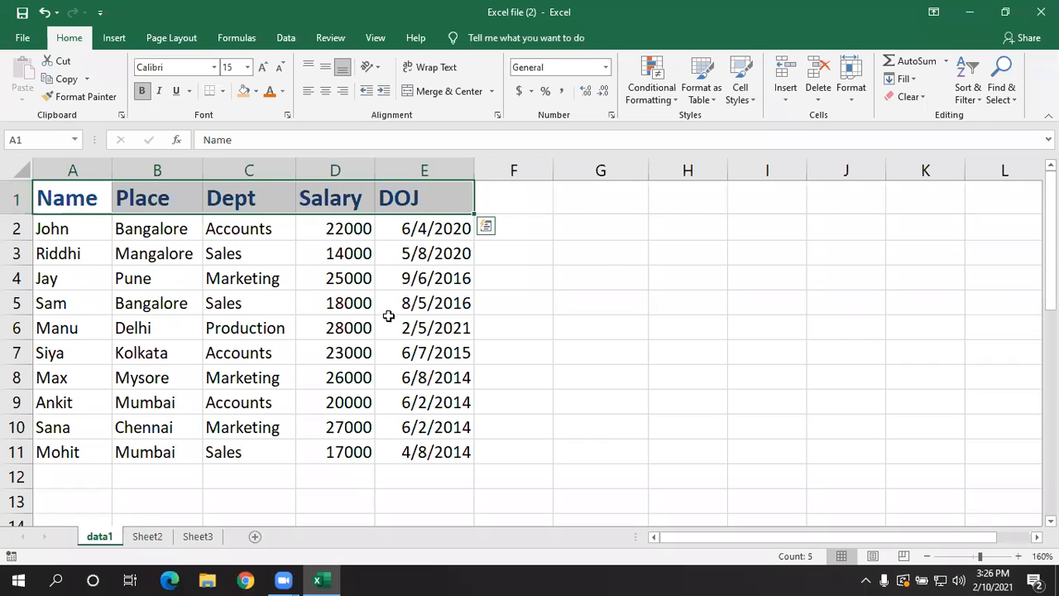
{"action": "left_click", "coordinate": [601, 267]}
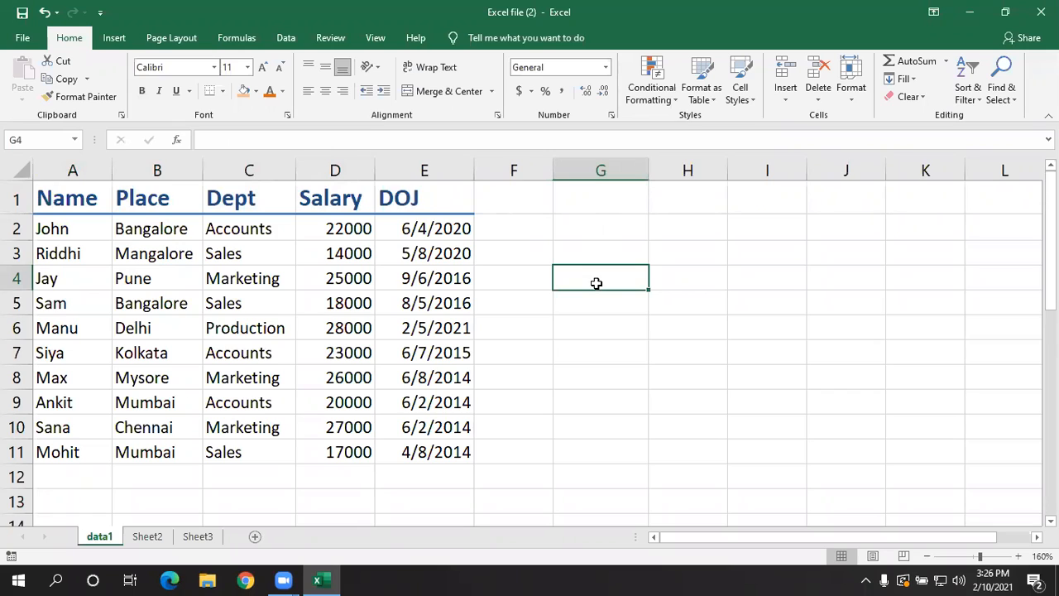
{"action": "left_click", "coordinate": [83, 200]}
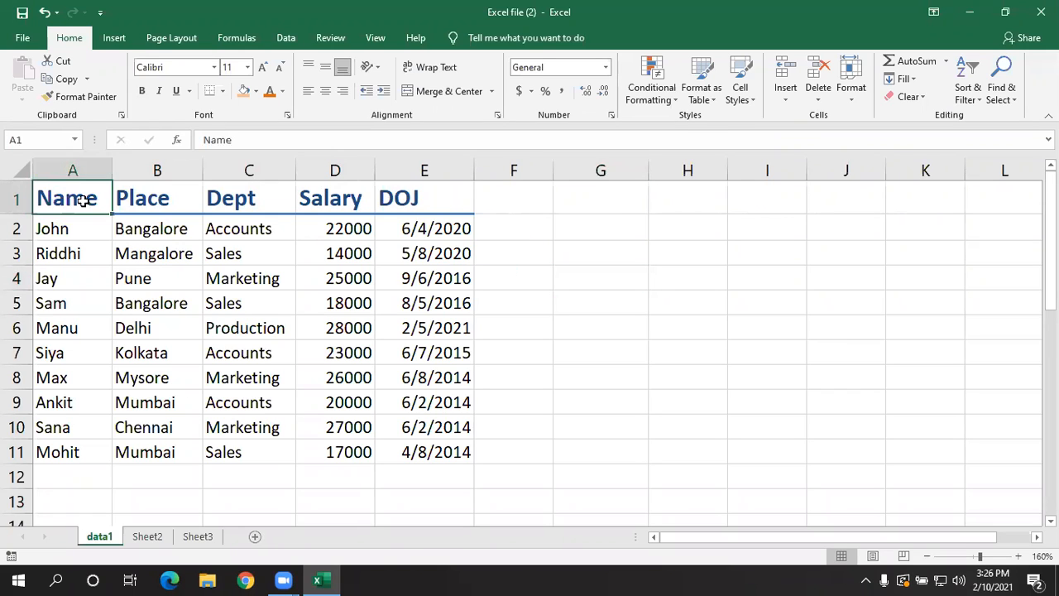
{"action": "left_click", "coordinate": [422, 200]}
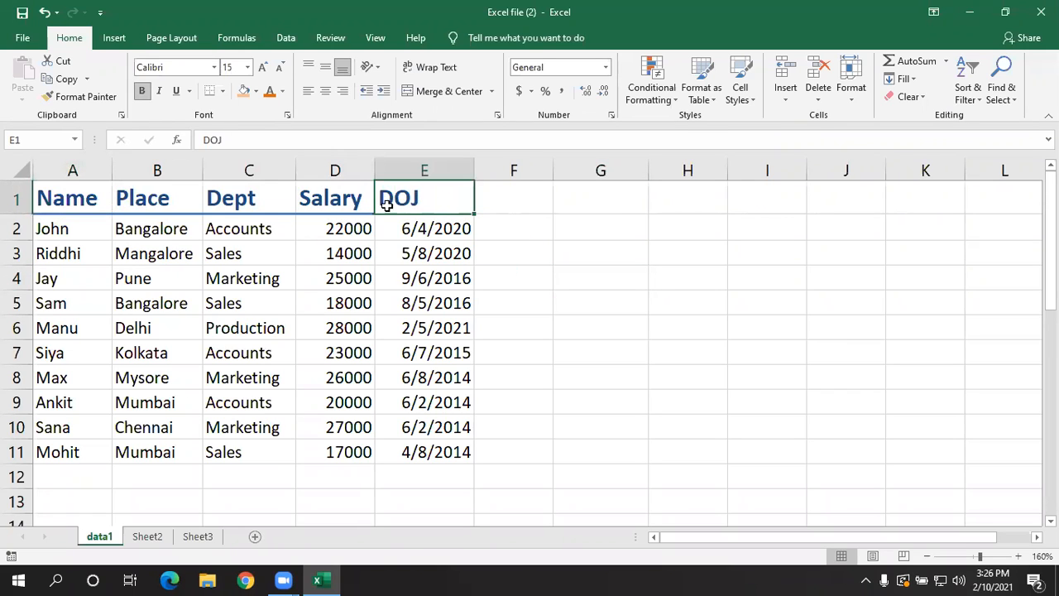
{"action": "left_click", "coordinate": [82, 197]}
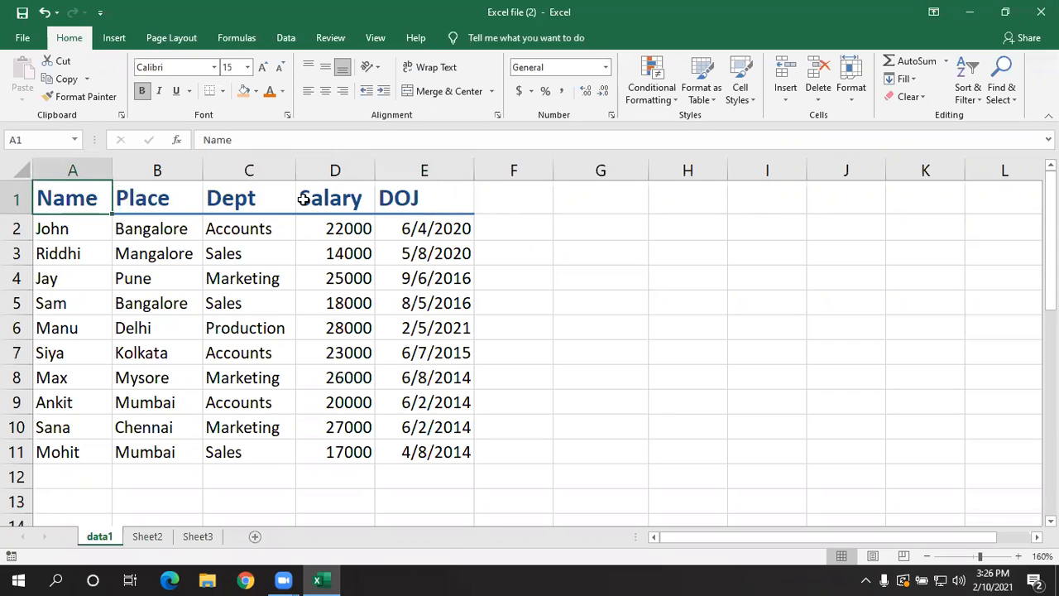
{"action": "left_click", "coordinate": [409, 198]}
{"action": "left_click", "coordinate": [360, 281]}
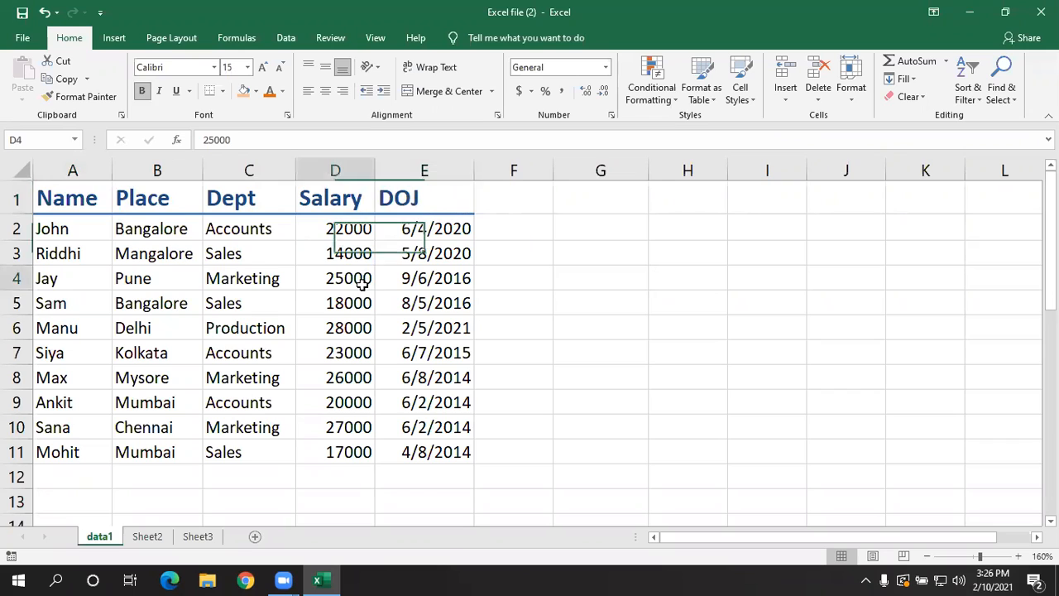
{"action": "left_click", "coordinate": [68, 194]}
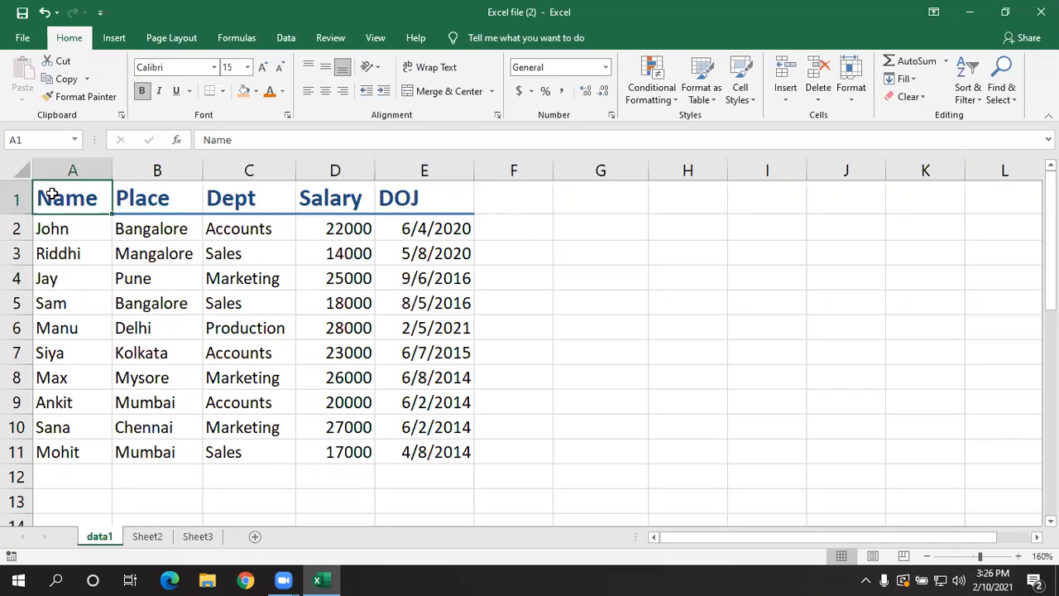
{"action": "left_click_drag", "start_coordinate": [74, 196], "coordinate": [416, 202]}
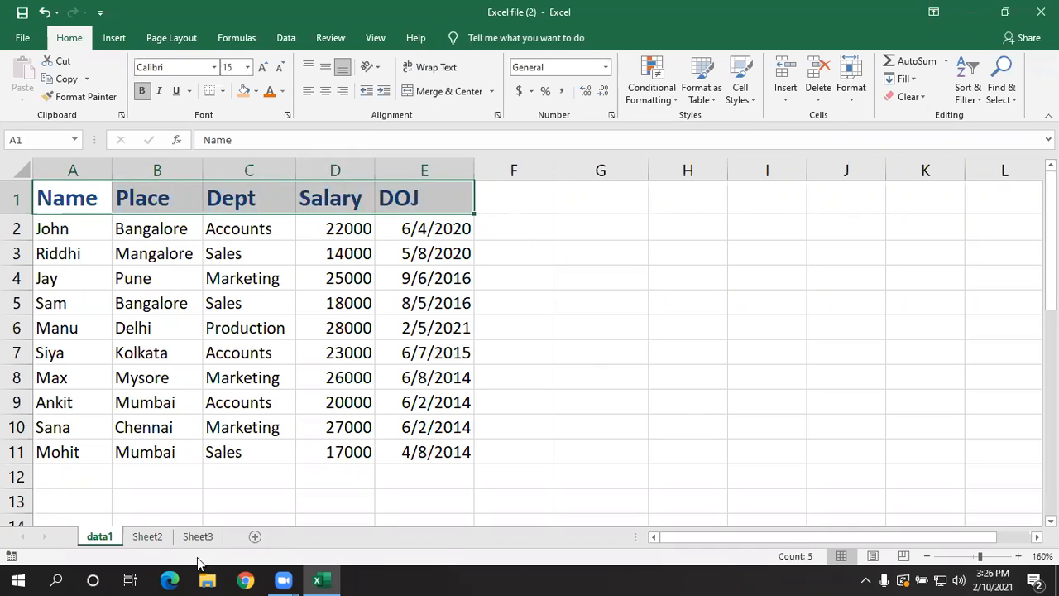
{"action": "left_click", "coordinate": [732, 98]}
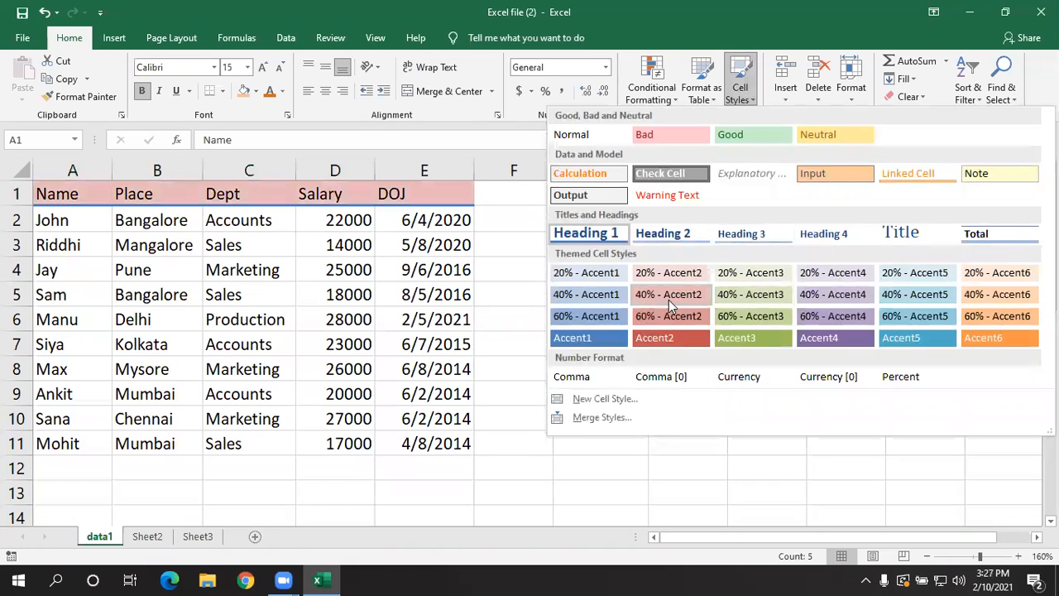
{"action": "left_click", "coordinate": [244, 340]}
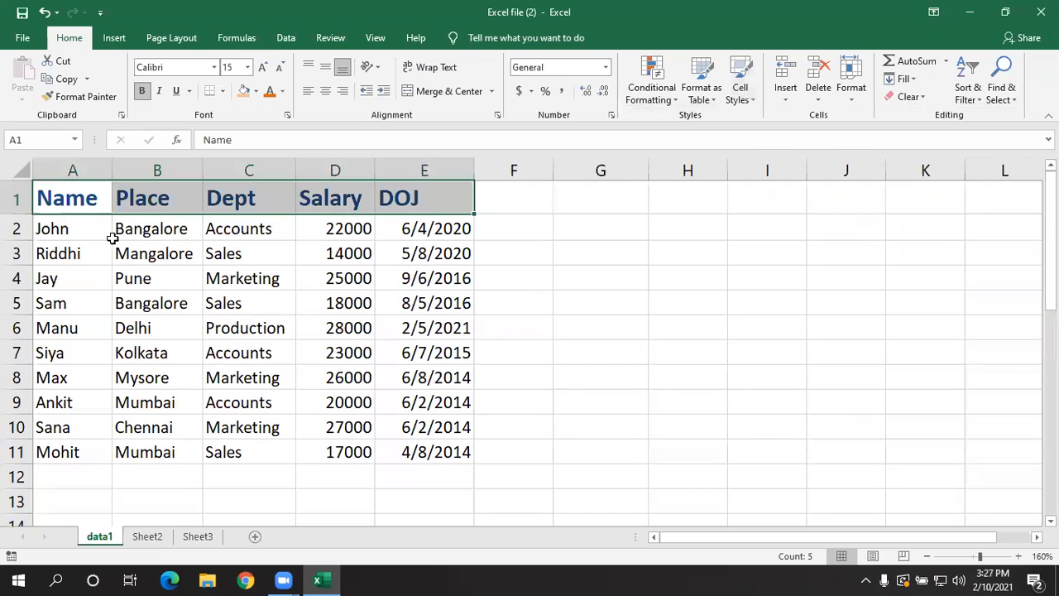
- Apply the 40% - Accent6 cell style to the employee names in A2:A11
{"action": "left_click", "coordinate": [117, 259]}
{"action": "left_click_drag", "start_coordinate": [76, 229], "coordinate": [67, 452]}
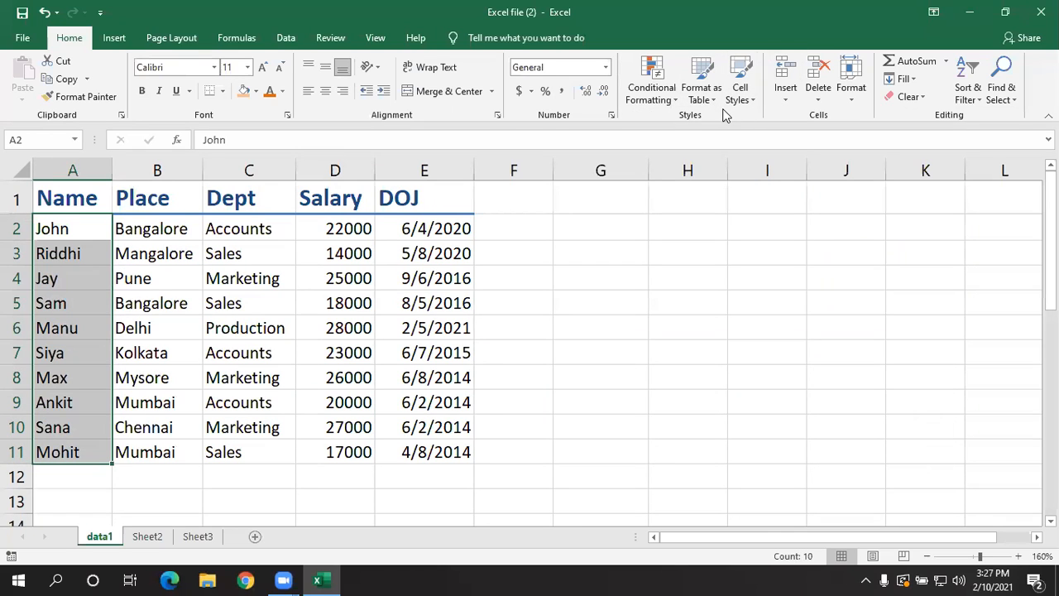
{"action": "left_click", "coordinate": [740, 93]}
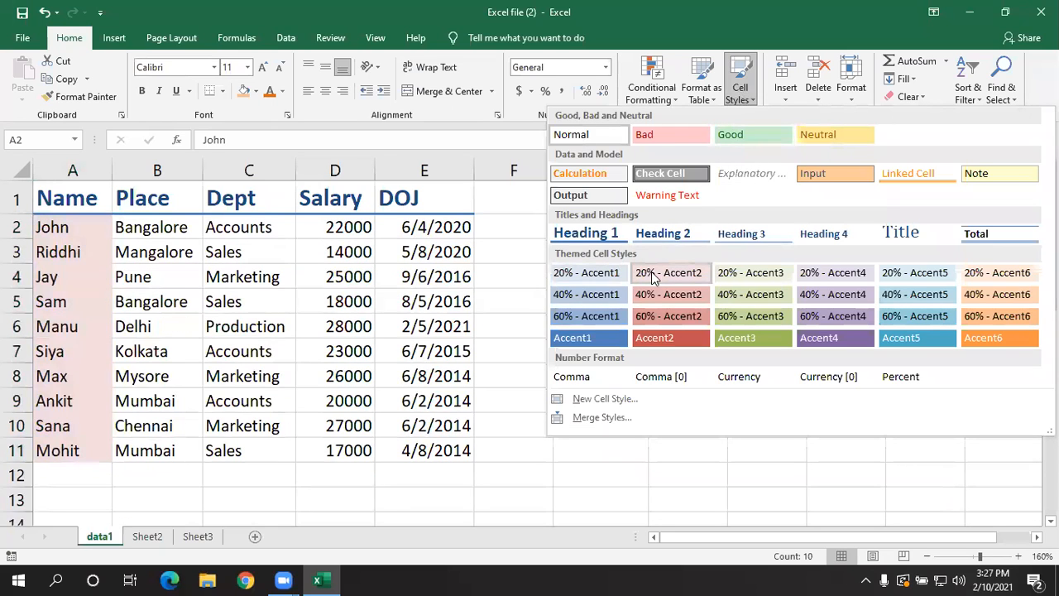
{"action": "left_click", "coordinate": [970, 295]}
{"action": "left_click", "coordinate": [377, 347]}
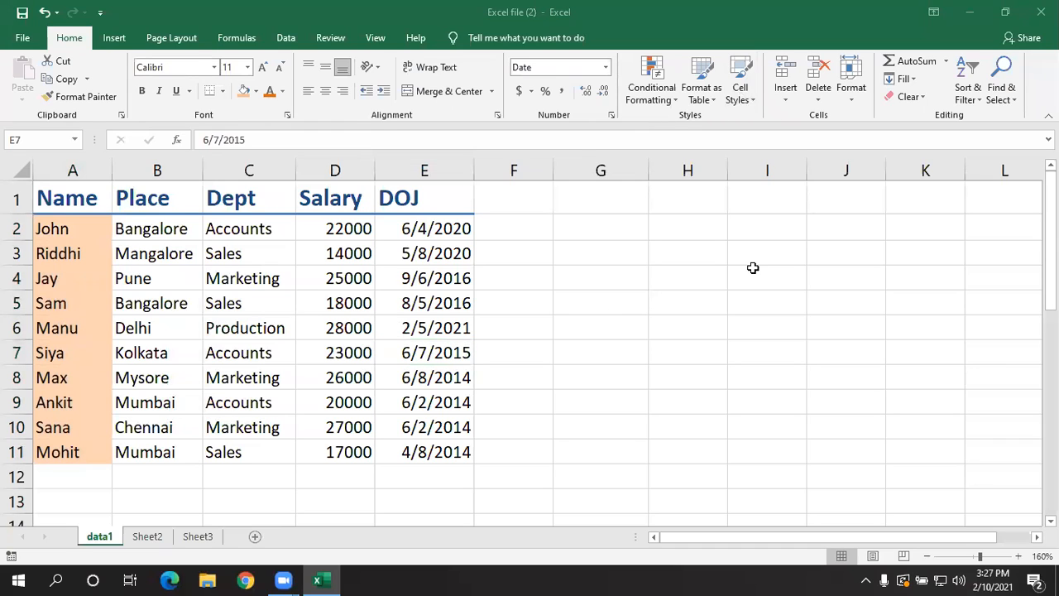
- Start a new cell style named Style 1 and set its font to dark orange, bold, size 13
{"action": "left_click", "coordinate": [739, 88]}
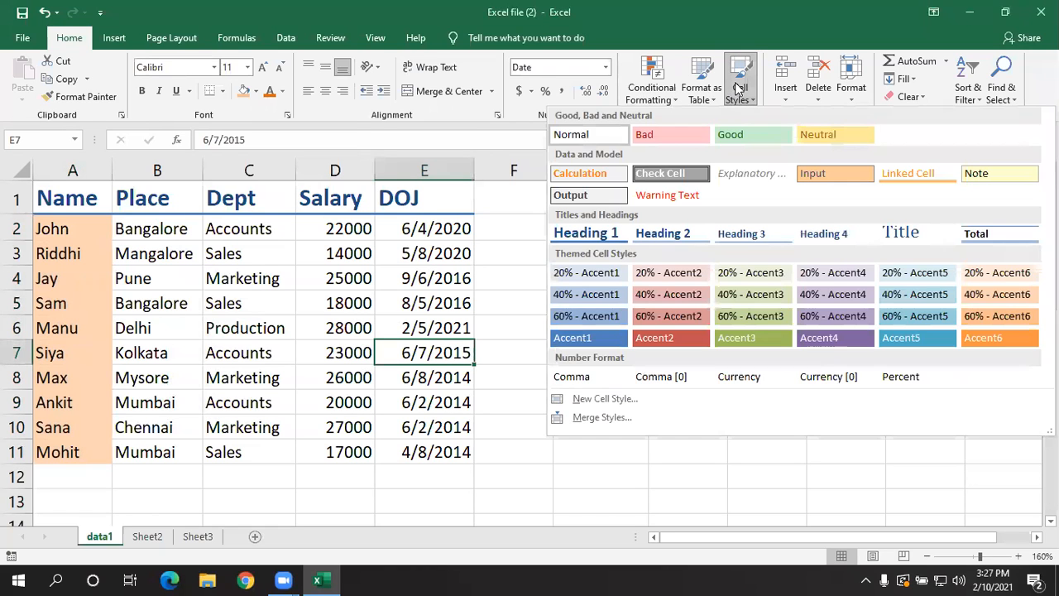
{"action": "left_click", "coordinate": [604, 398]}
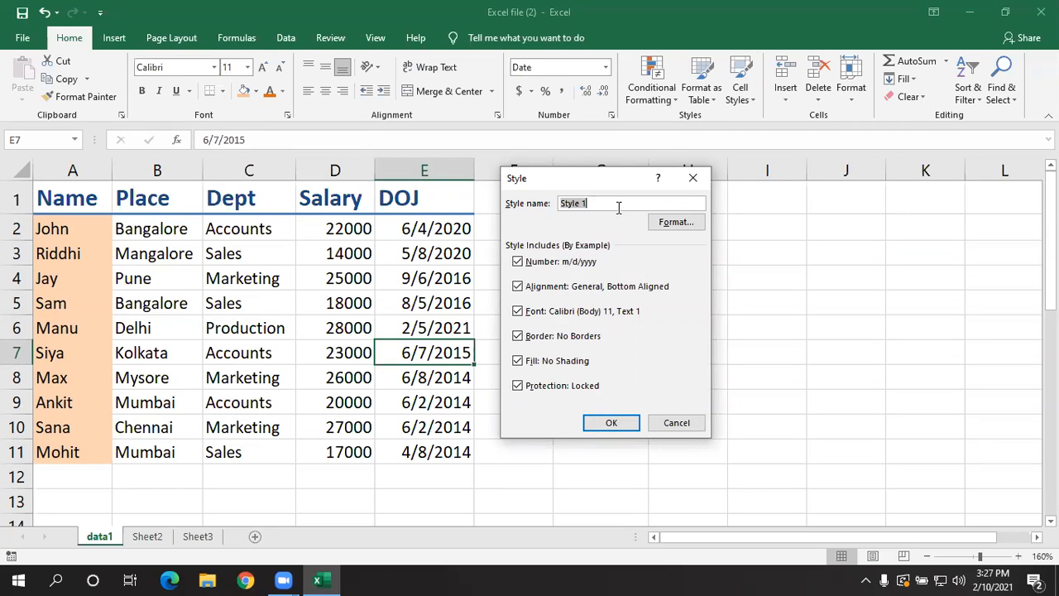
{"action": "left_click", "coordinate": [676, 223]}
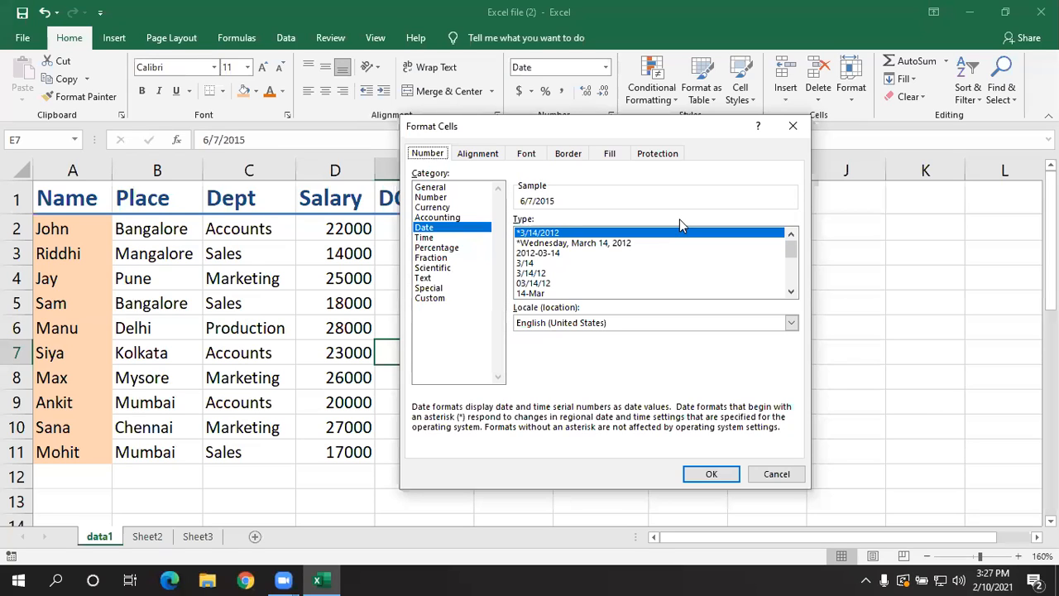
{"action": "left_click", "coordinate": [526, 155]}
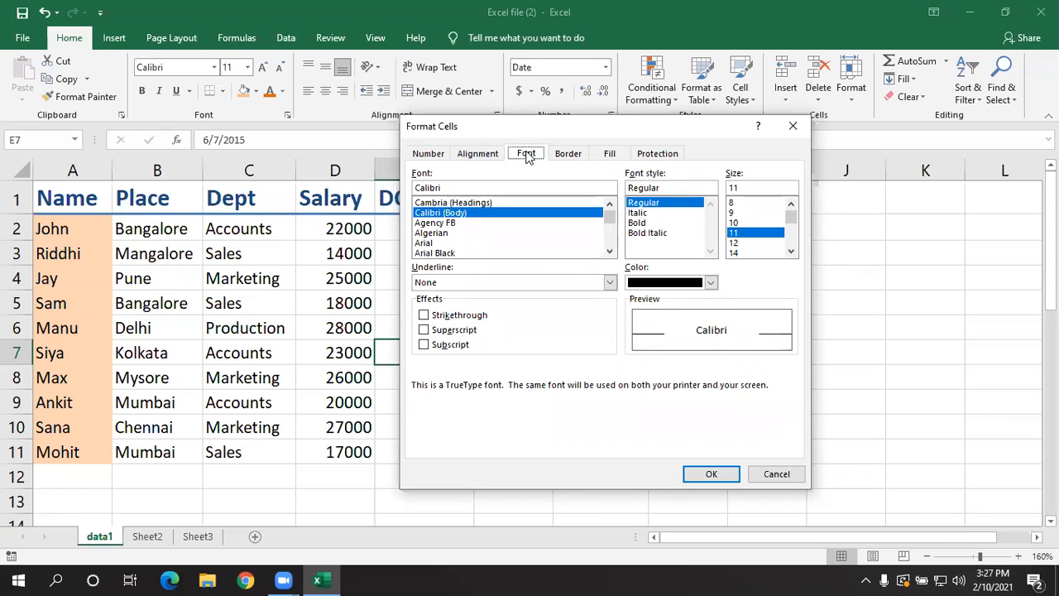
{"action": "left_click", "coordinate": [710, 282]}
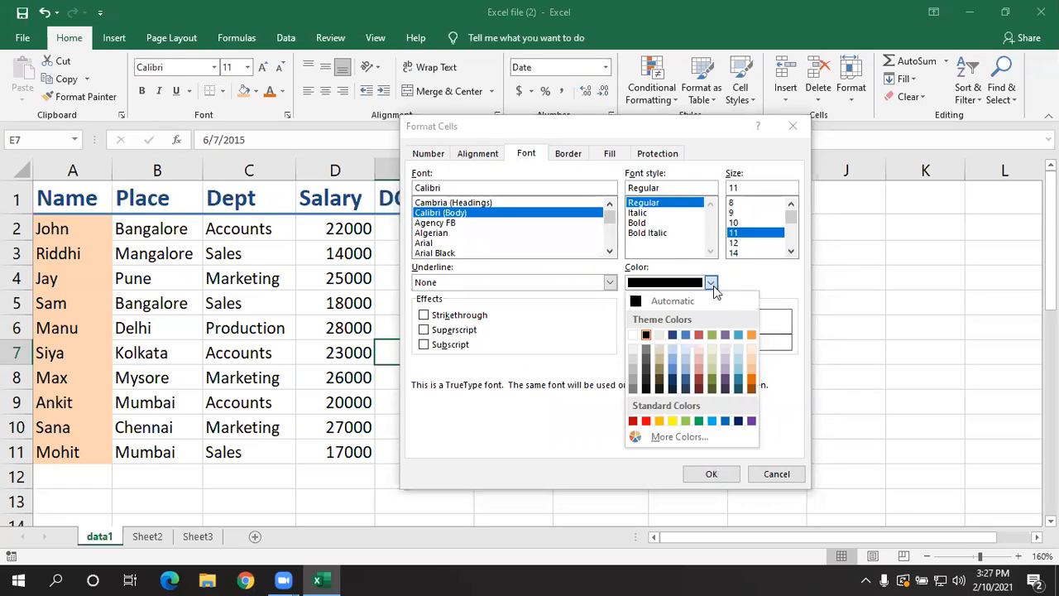
{"action": "left_click", "coordinate": [752, 383]}
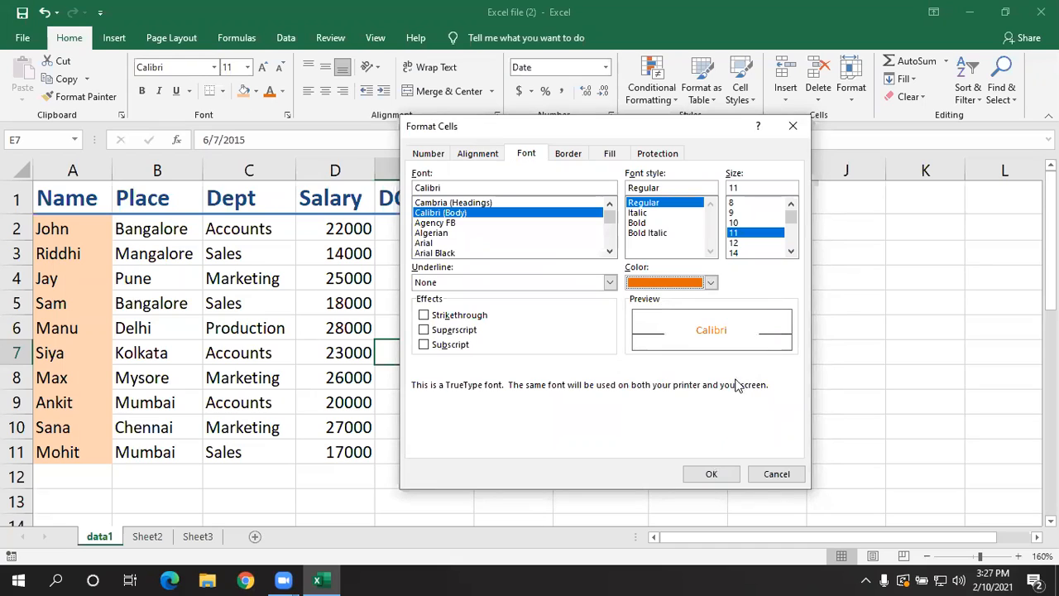
{"action": "left_click", "coordinate": [638, 224]}
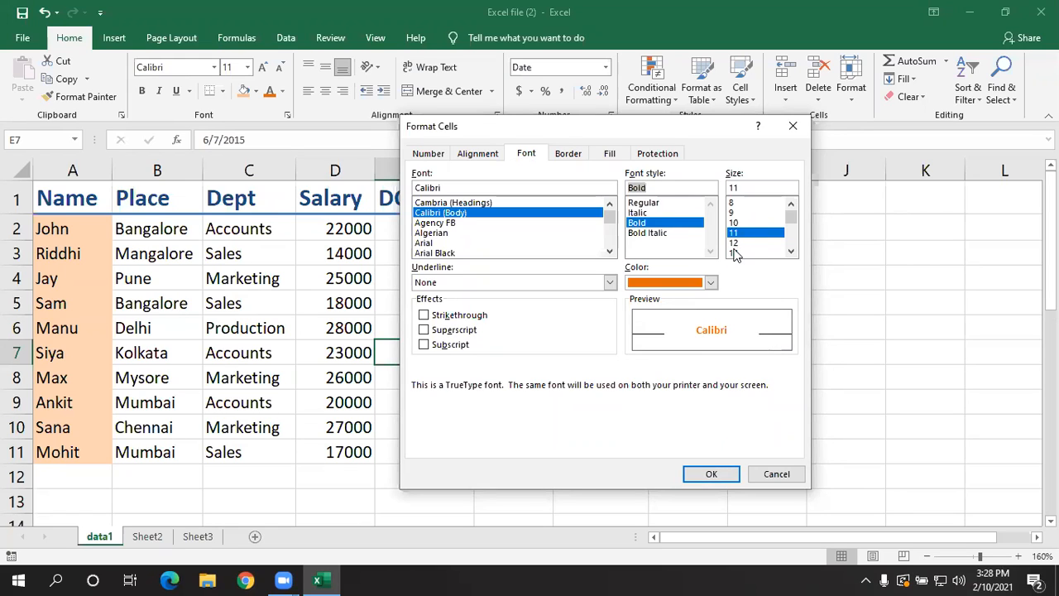
{"action": "left_click", "coordinate": [744, 188]}
{"action": "key", "text": "BackSpace"}
{"action": "type", "text": "3"}
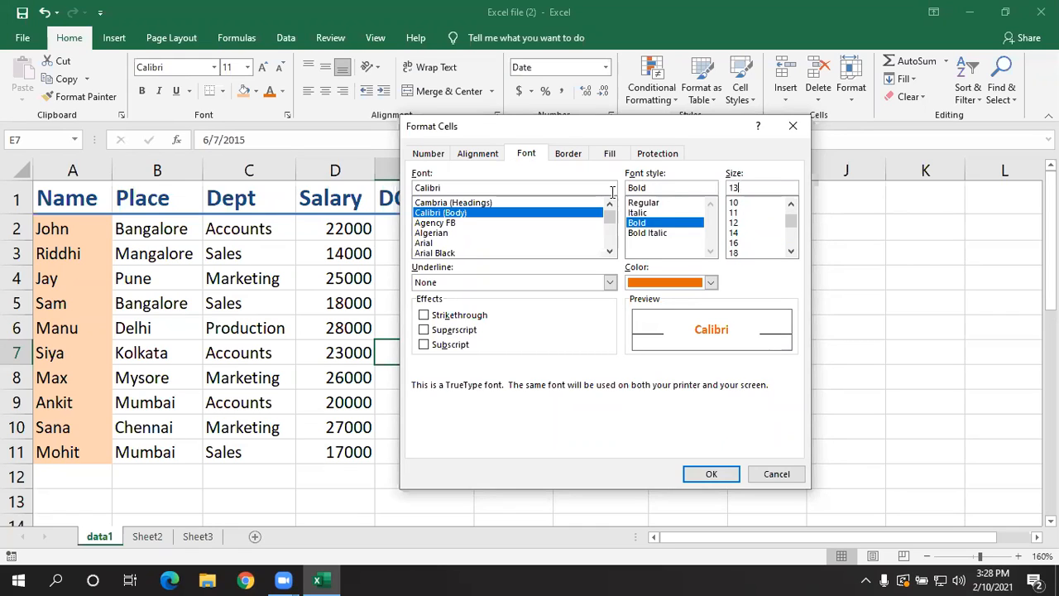
- Give the new cell style an outline border with the double-line style
{"action": "left_click", "coordinate": [571, 156]}
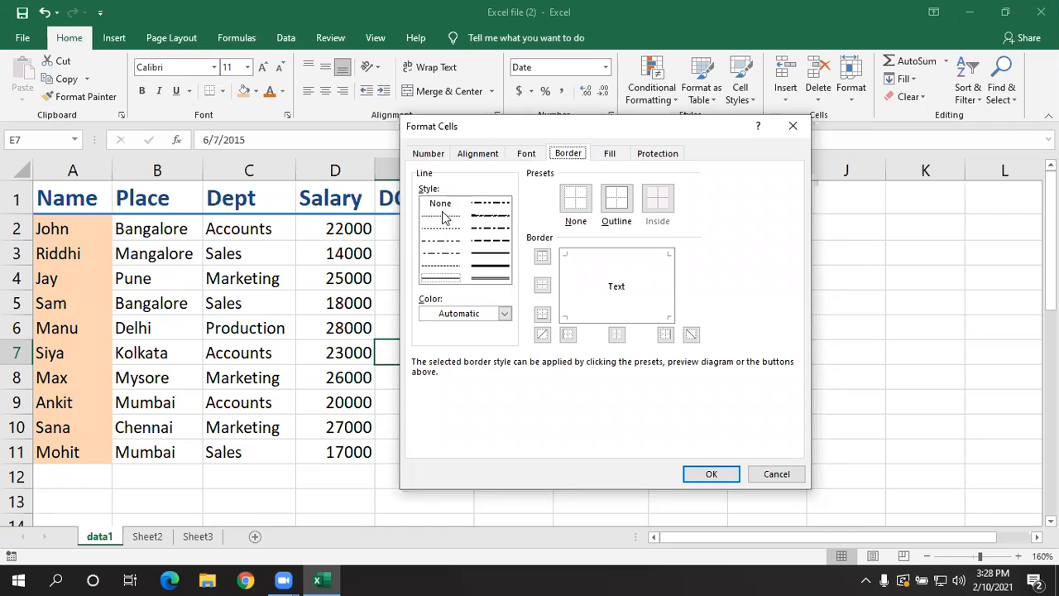
{"action": "left_click", "coordinate": [491, 279]}
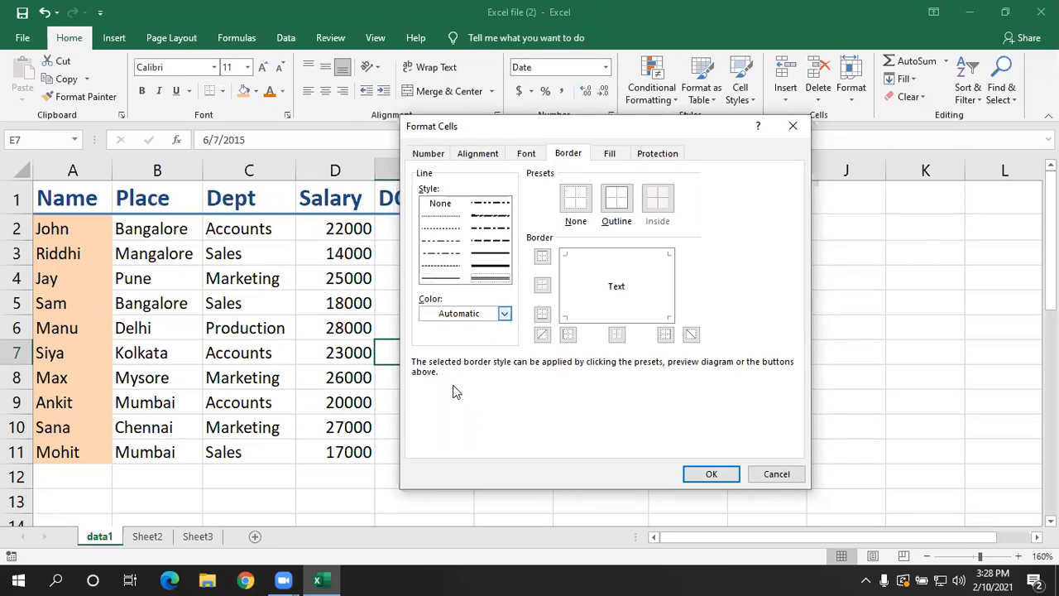
{"action": "left_click", "coordinate": [506, 314]}
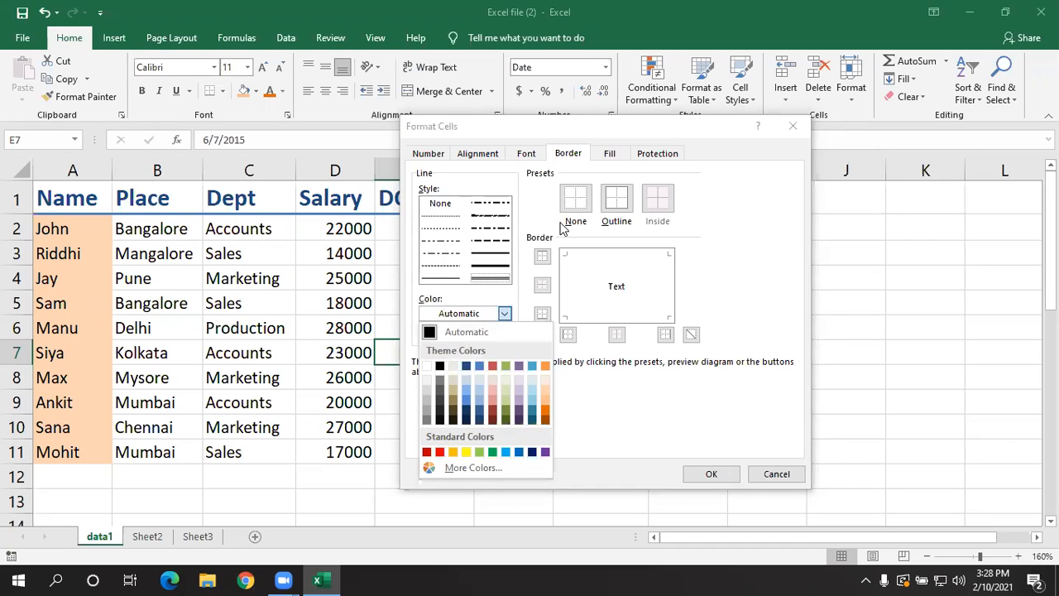
{"action": "left_click", "coordinate": [622, 208]}
{"action": "left_click", "coordinate": [622, 209]}
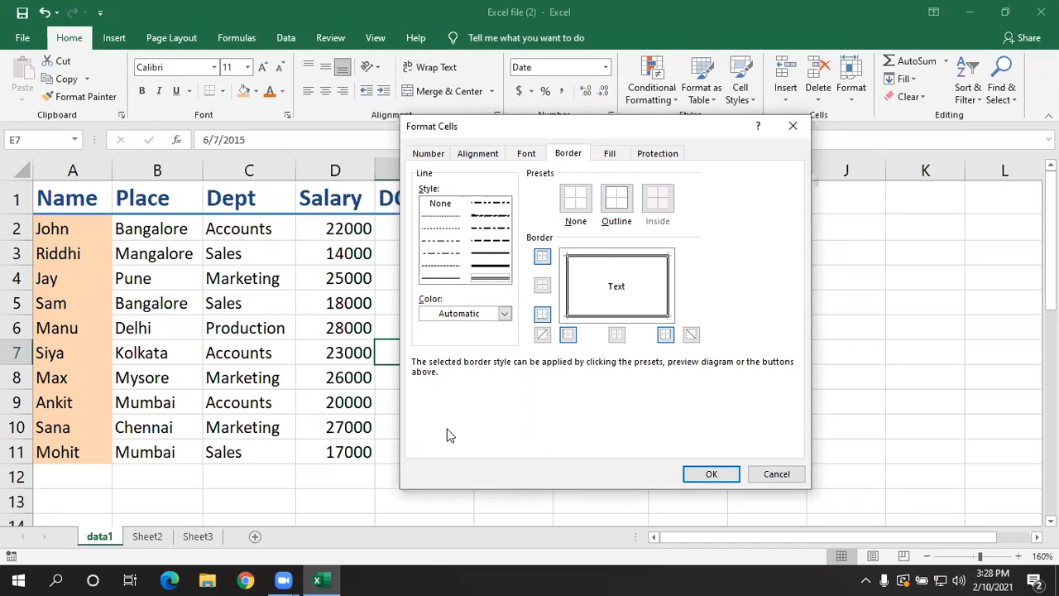
- Give the new cell style a two-colour gradient fill from yellow to light pink with Diagonal up shading, and save the style
{"action": "left_click", "coordinate": [613, 155]}
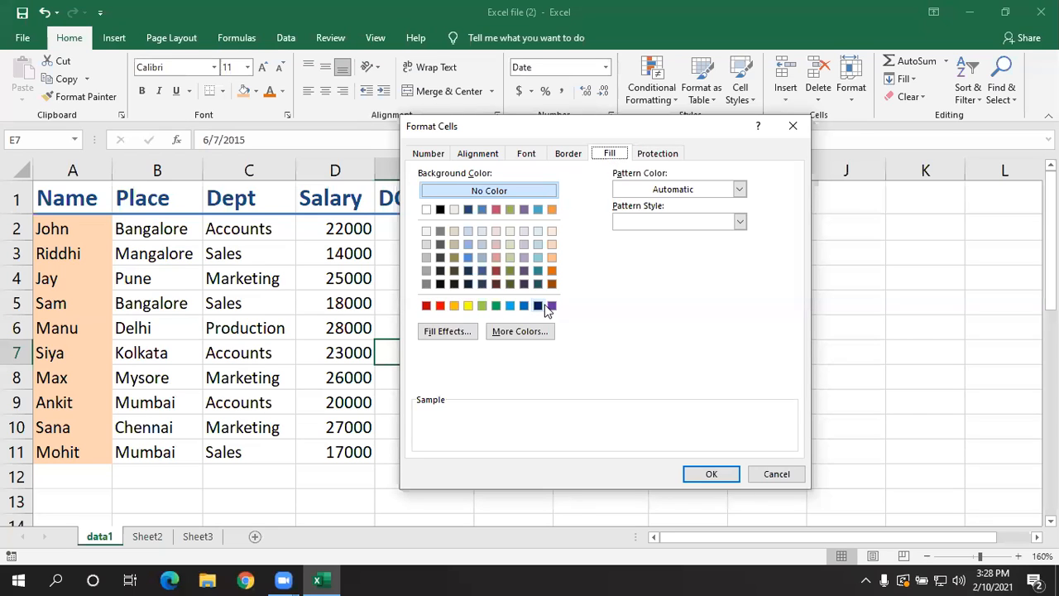
{"action": "left_click", "coordinate": [467, 335]}
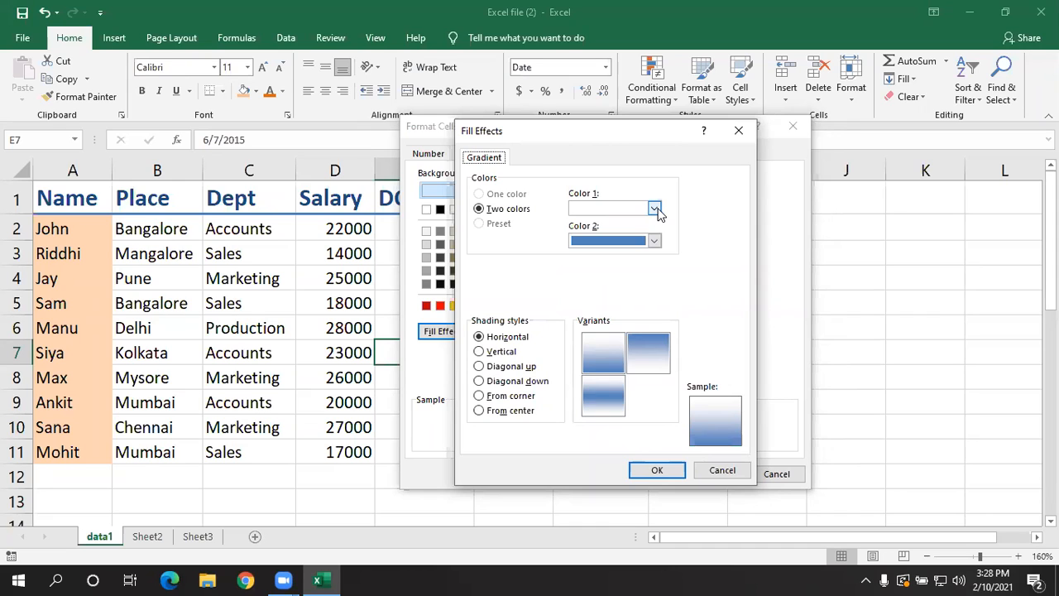
{"action": "left_click", "coordinate": [654, 209]}
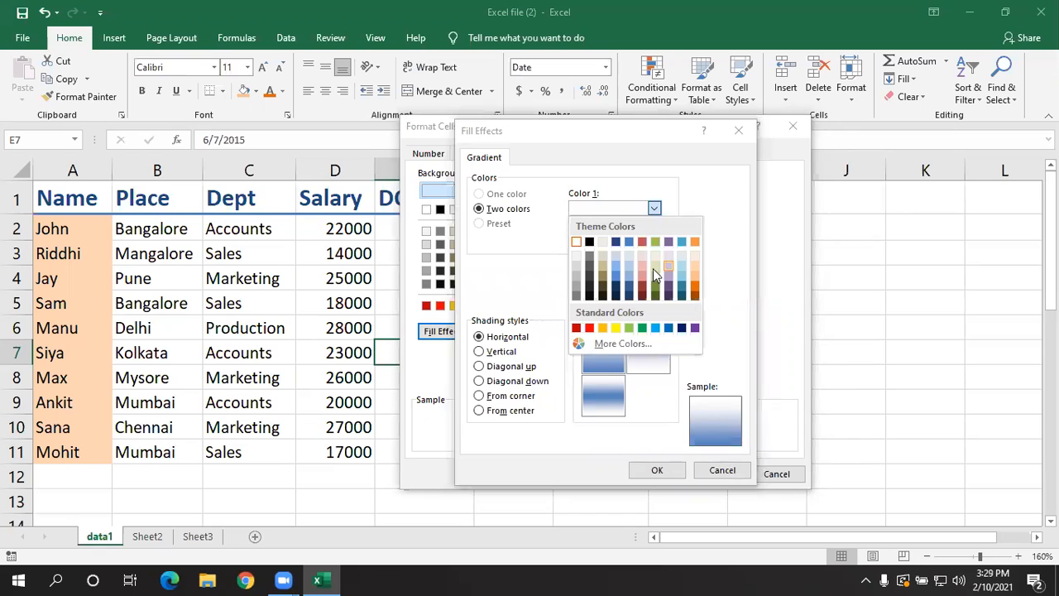
{"action": "left_click", "coordinate": [617, 328]}
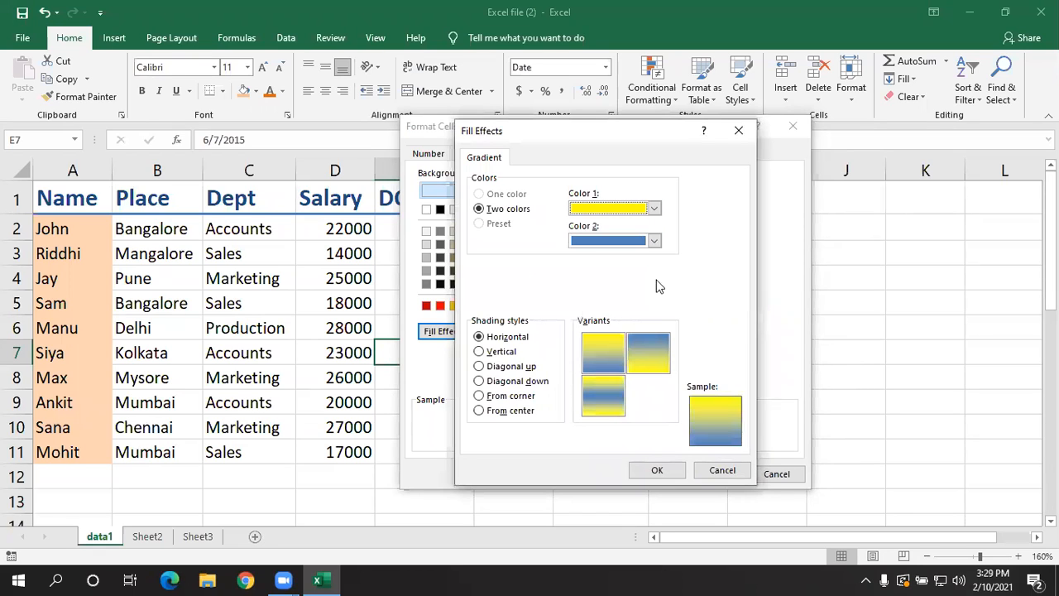
{"action": "left_click", "coordinate": [654, 241]}
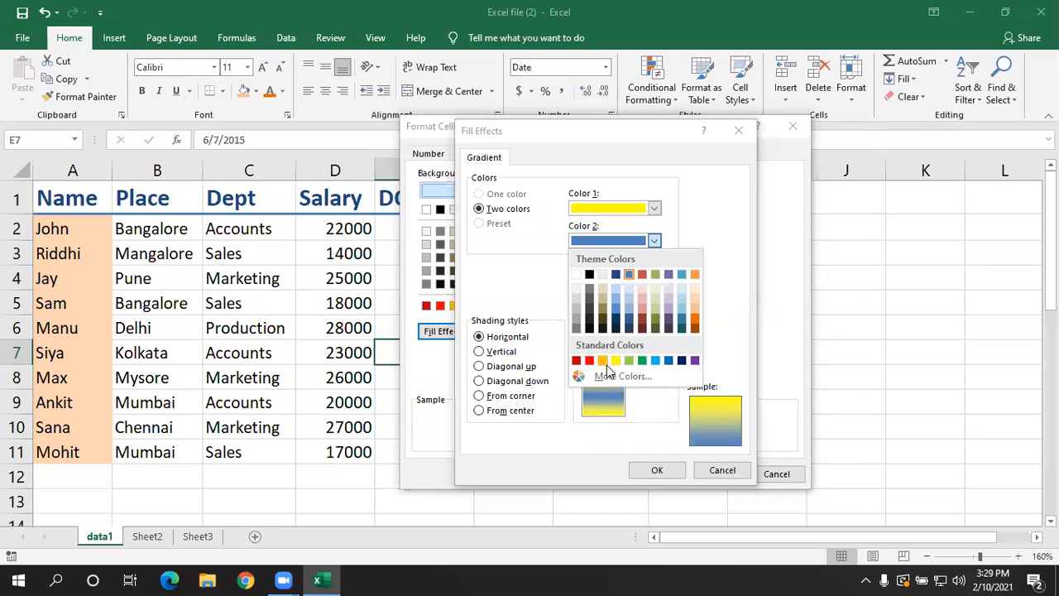
{"action": "left_click", "coordinate": [642, 307]}
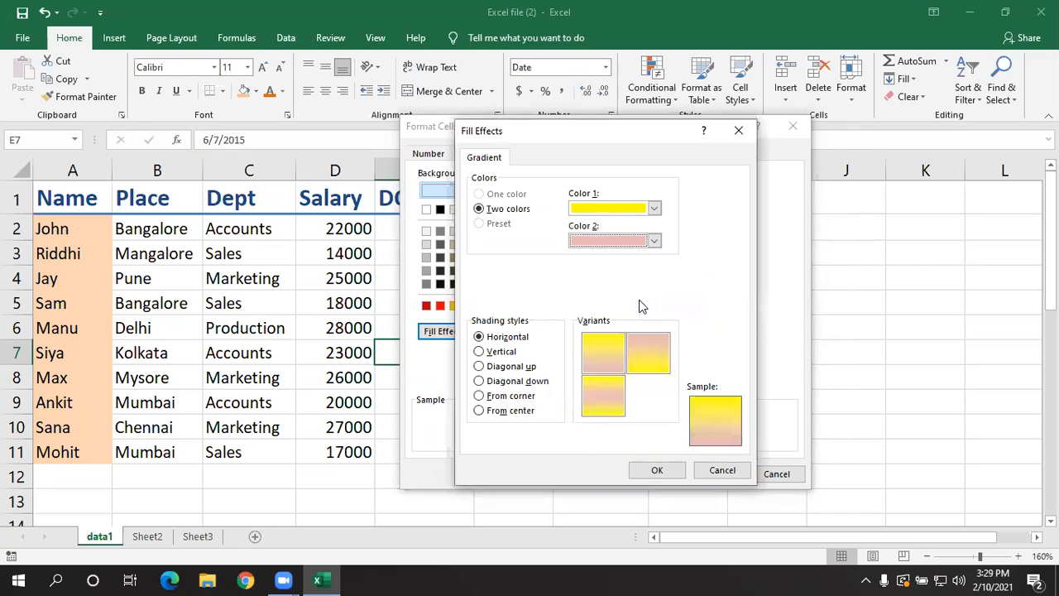
{"action": "left_click", "coordinate": [497, 368]}
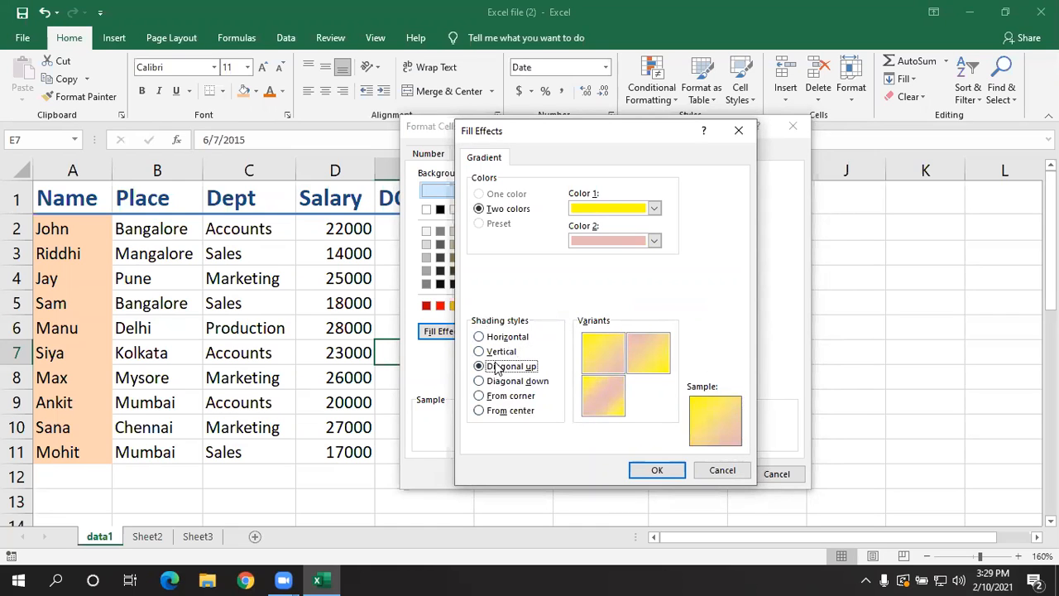
{"action": "left_click", "coordinate": [652, 471]}
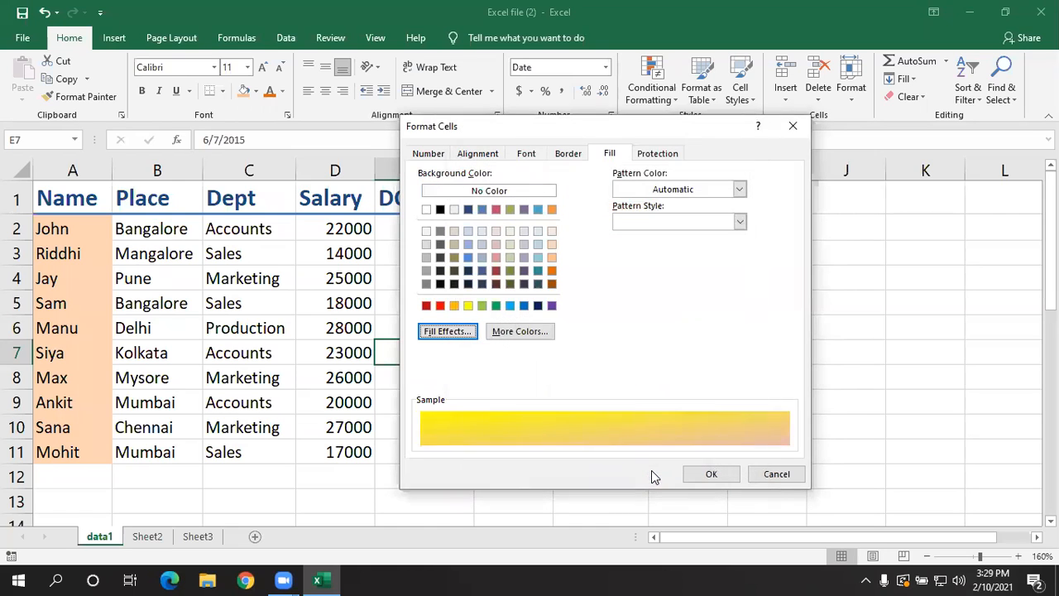
{"action": "left_click", "coordinate": [701, 477]}
{"action": "left_click", "coordinate": [629, 425]}
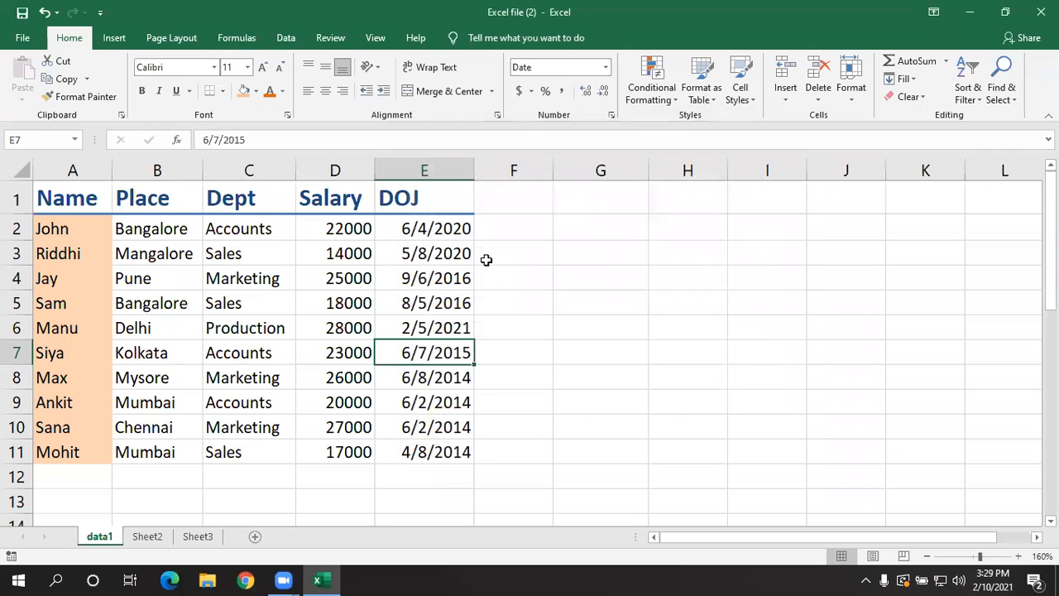
- Apply the custom Style 1 cell style to the Place and Dept data in B2:C11
{"action": "left_click", "coordinate": [747, 99]}
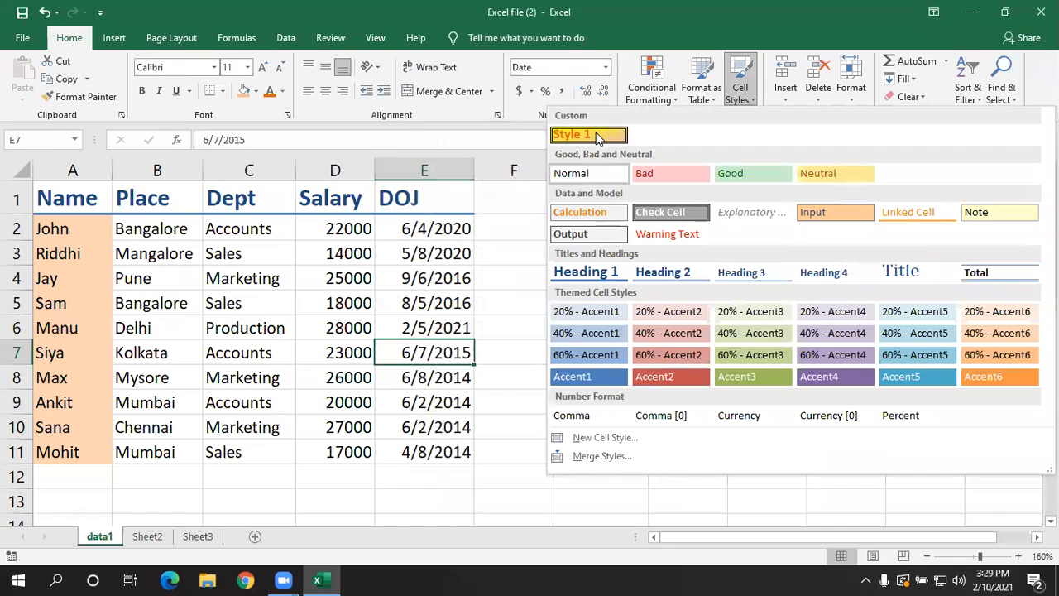
{"action": "left_click", "coordinate": [296, 307]}
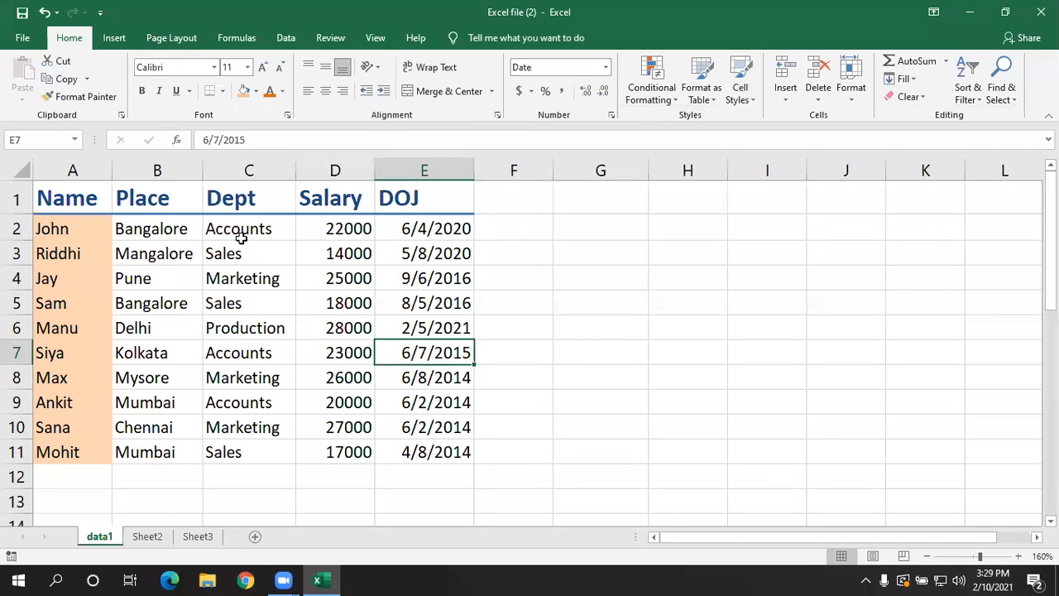
{"action": "left_click_drag", "start_coordinate": [172, 229], "coordinate": [249, 443]}
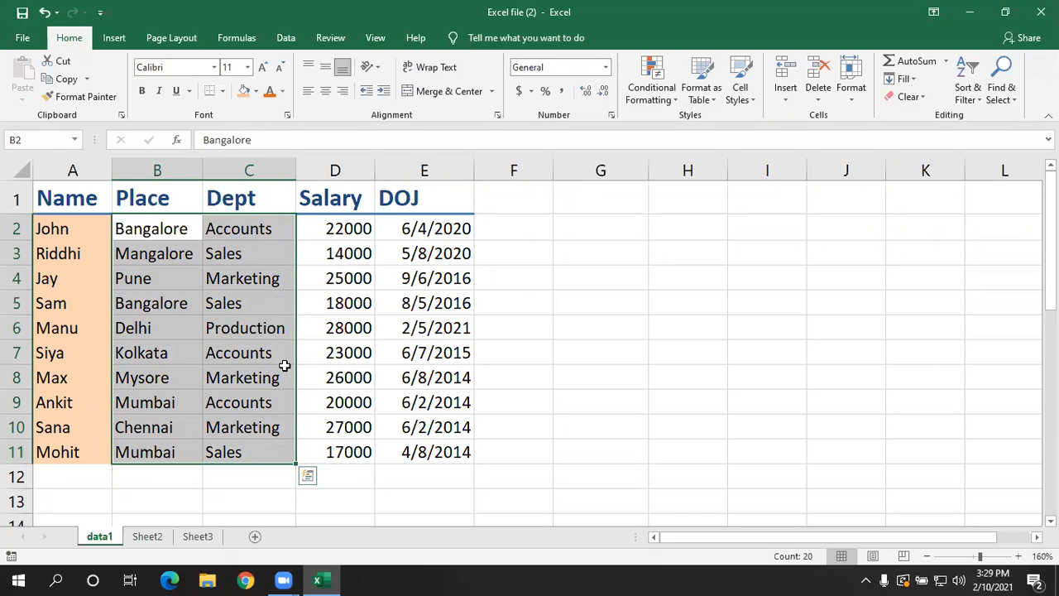
{"action": "left_click", "coordinate": [748, 100]}
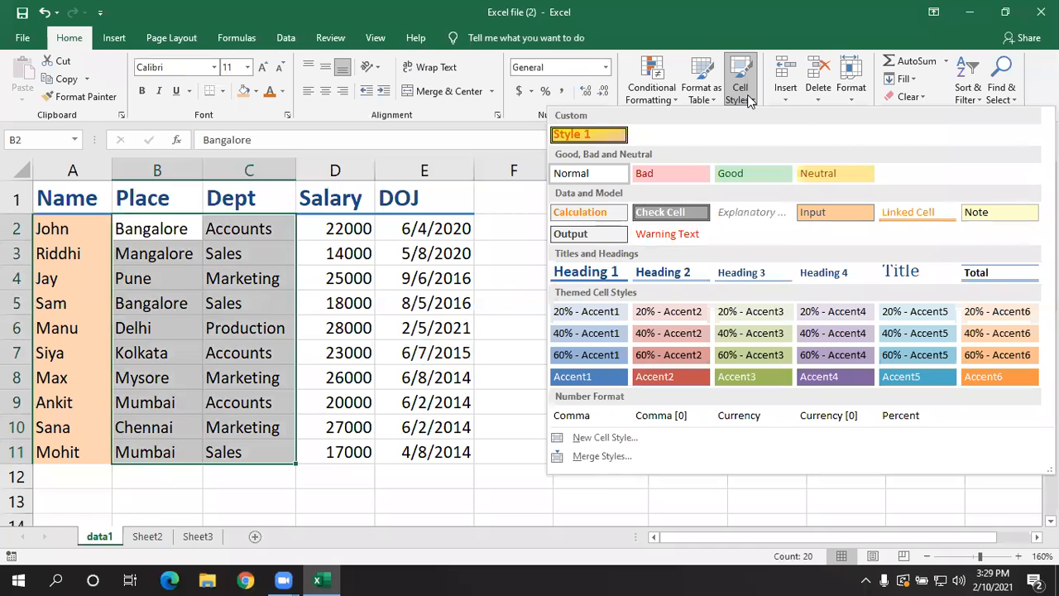
{"action": "left_click", "coordinate": [593, 134]}
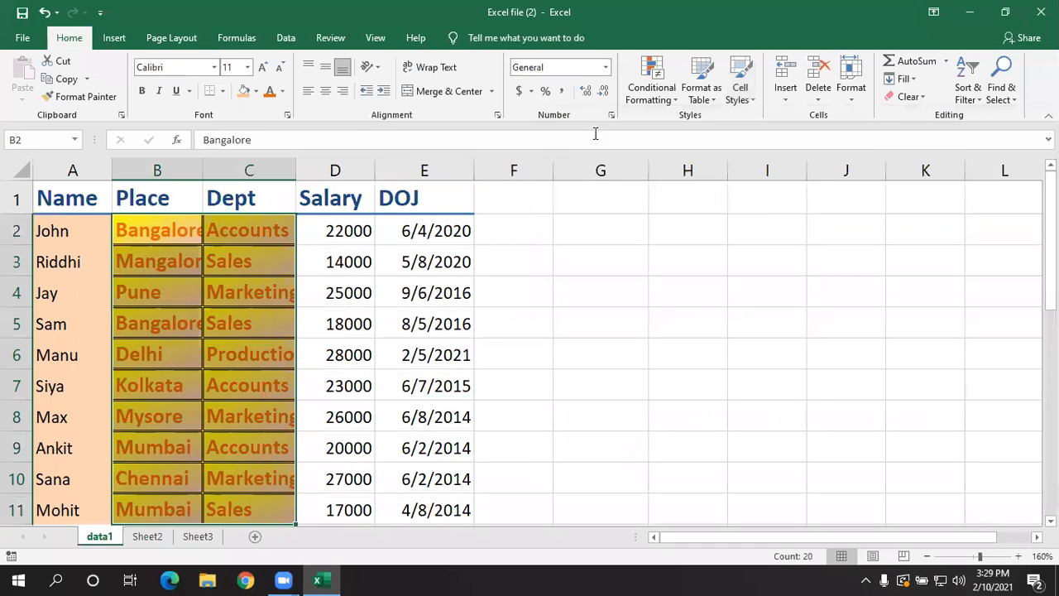
{"action": "left_click", "coordinate": [408, 374]}
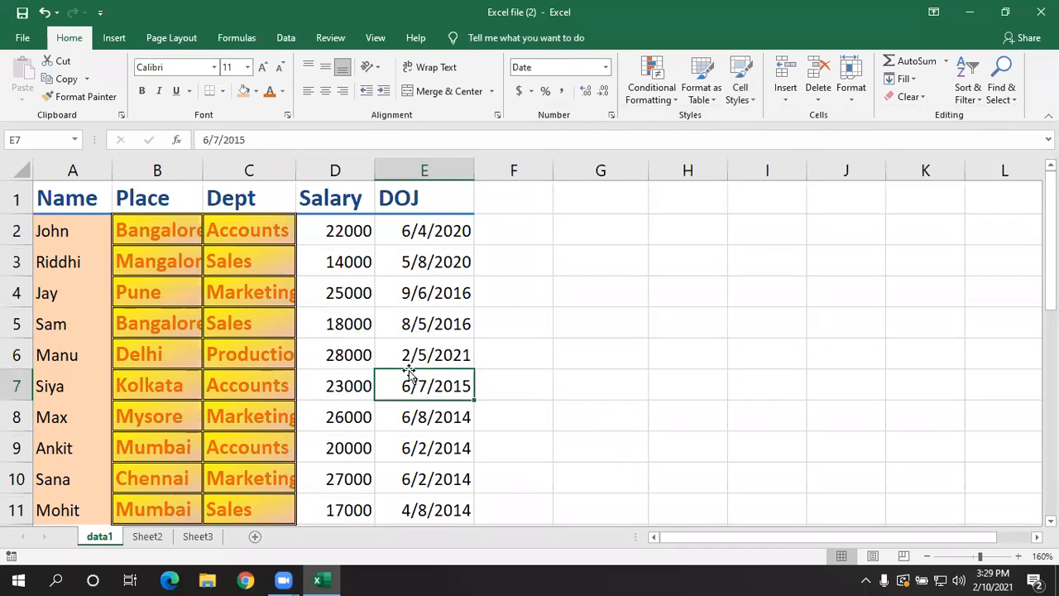
{"action": "scroll", "coordinate": [409, 368], "scroll_direction": "down", "scroll_amount": 1}
{"action": "scroll", "coordinate": [290, 335], "scroll_direction": "up", "scroll_amount": 1}
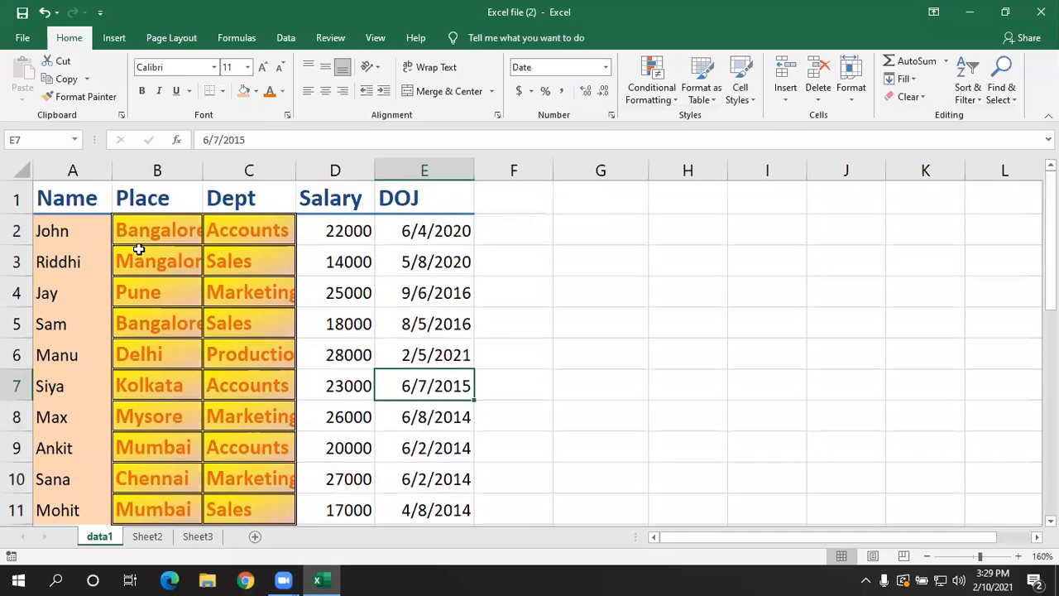
{"action": "left_click", "coordinate": [187, 235]}
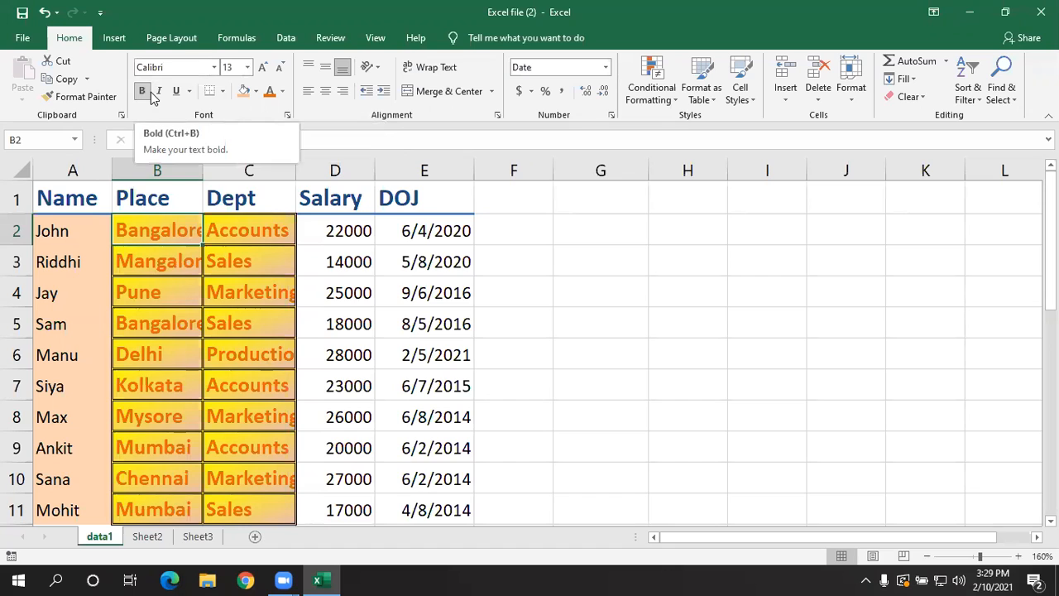
{"action": "left_click", "coordinate": [299, 316]}
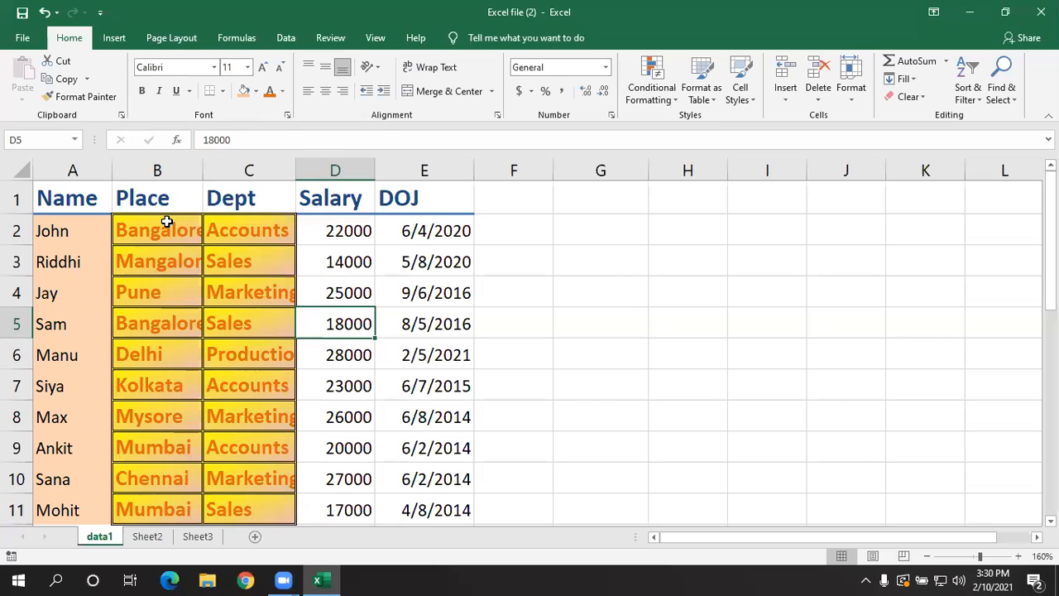
- AutoFit the widths of the Place and Dept columns together to their contents
{"action": "left_click", "coordinate": [556, 323]}
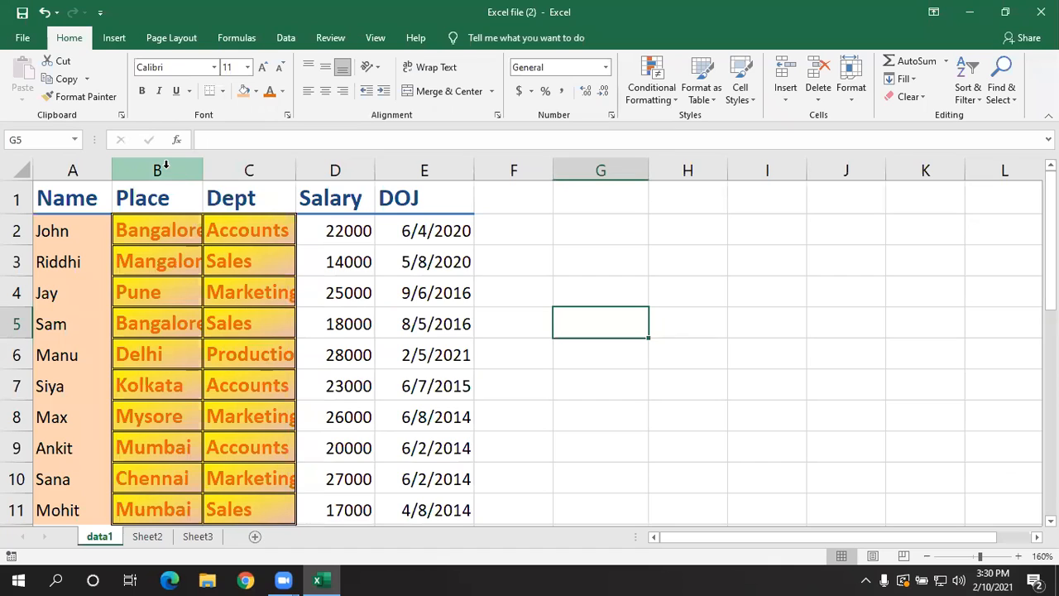
{"action": "left_click_drag", "start_coordinate": [166, 165], "coordinate": [211, 165]}
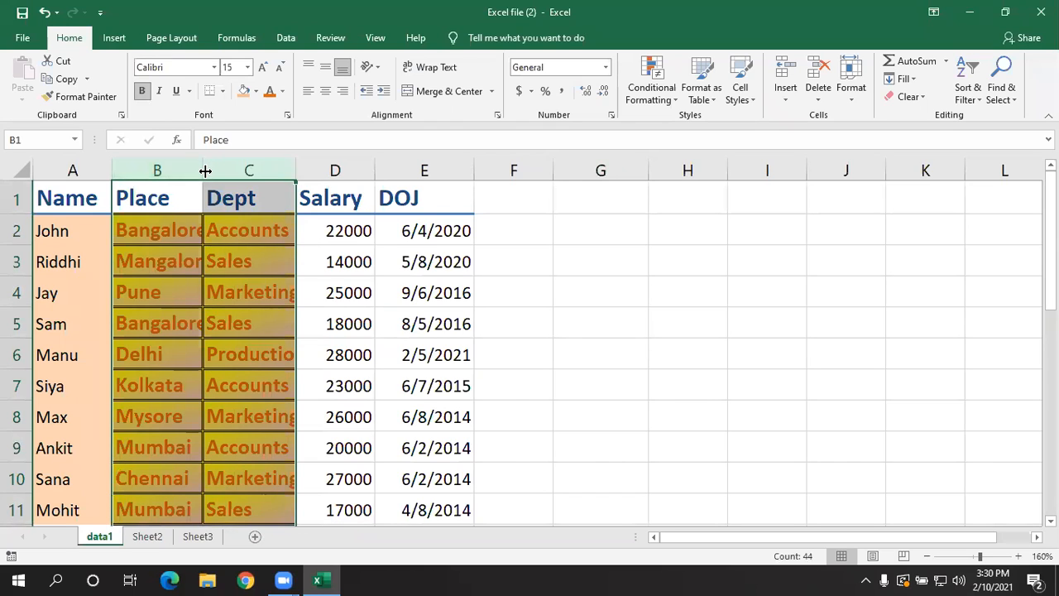
{"action": "double_click", "coordinate": [205, 171]}
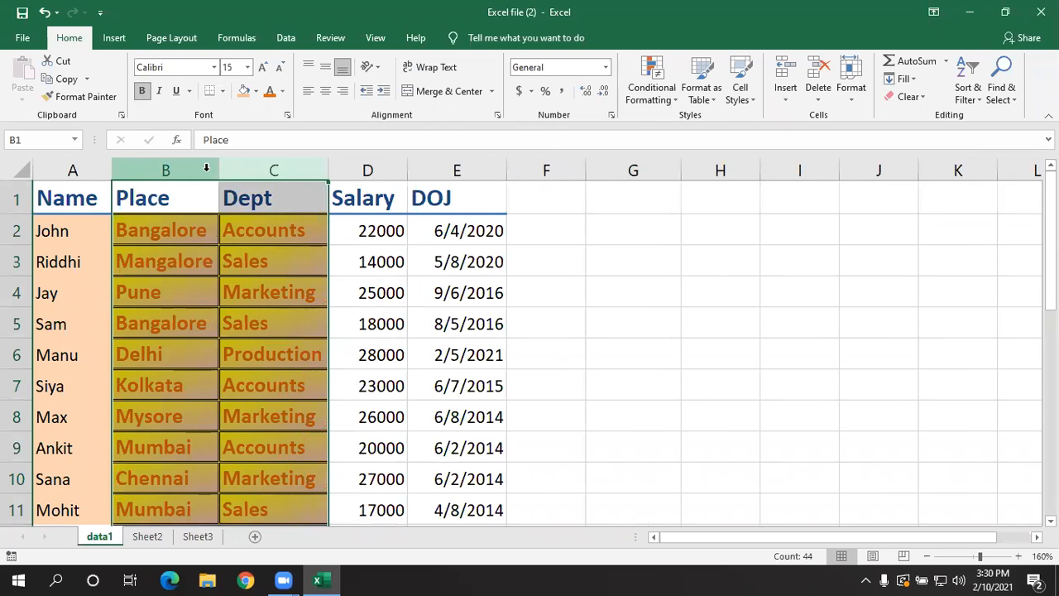
{"action": "left_click", "coordinate": [311, 281]}
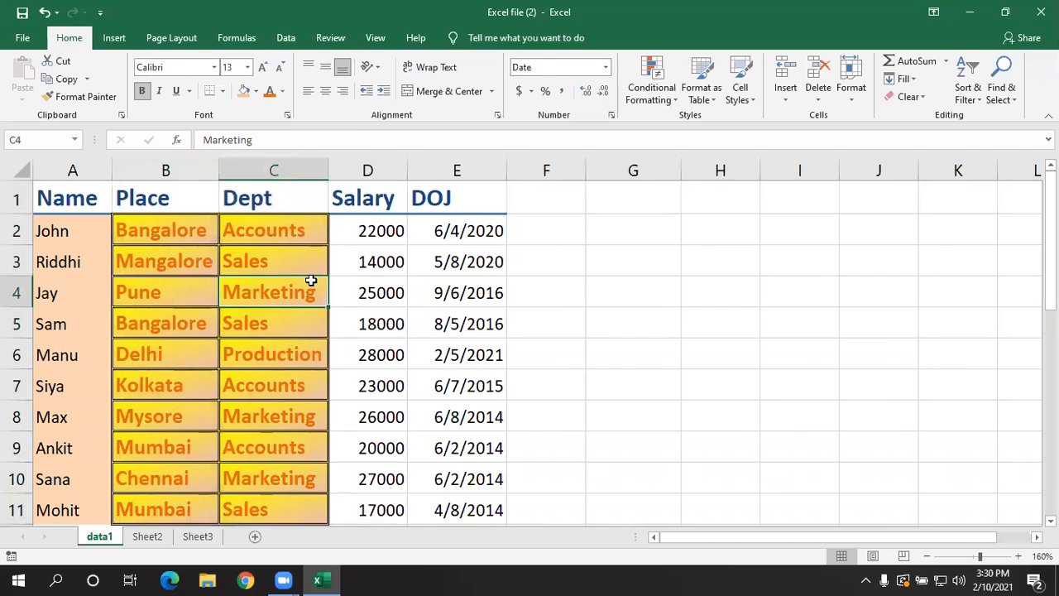
- Undo the AutoFit and resize the Place and Dept columns together manually, keeping both at equal width
{"action": "key", "text": "ctrl+z"}
{"action": "left_click_drag", "start_coordinate": [204, 171], "coordinate": [224, 171]}
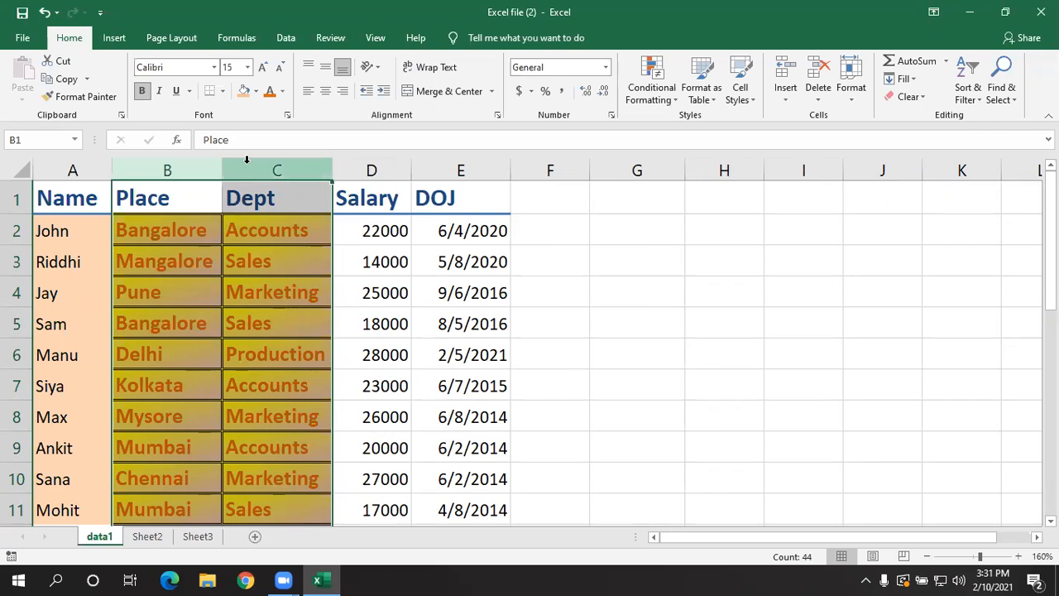
{"action": "mouse_move", "coordinate": [221, 170]}
{"action": "left_mouse_down"}
{"action": "mouse_move", "coordinate": [239, 171]}
{"action": "mouse_move", "coordinate": [215, 185]}
{"action": "left_mouse_up"}
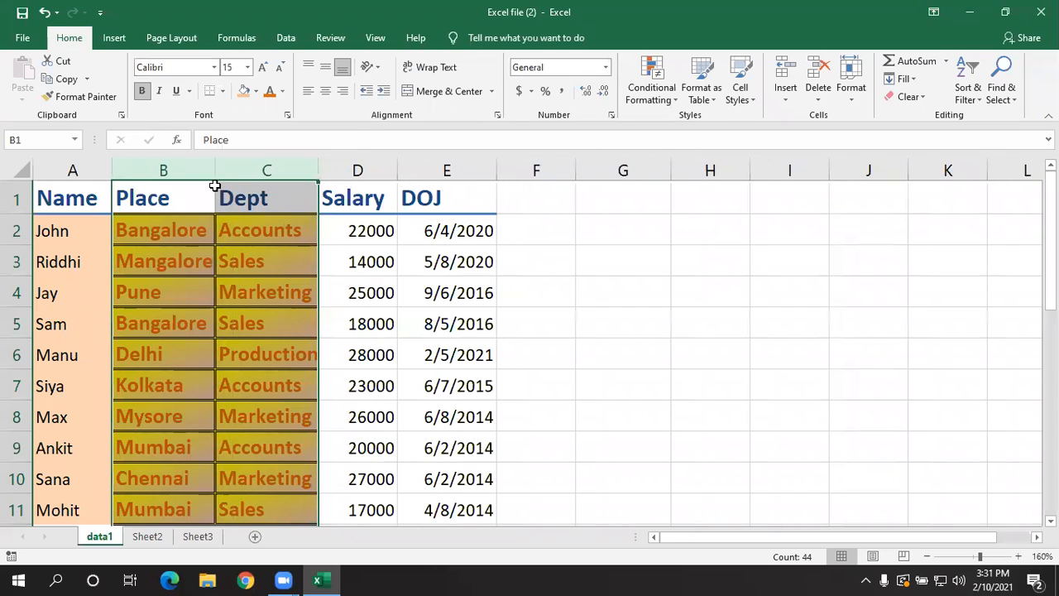
{"action": "left_click", "coordinate": [224, 280]}
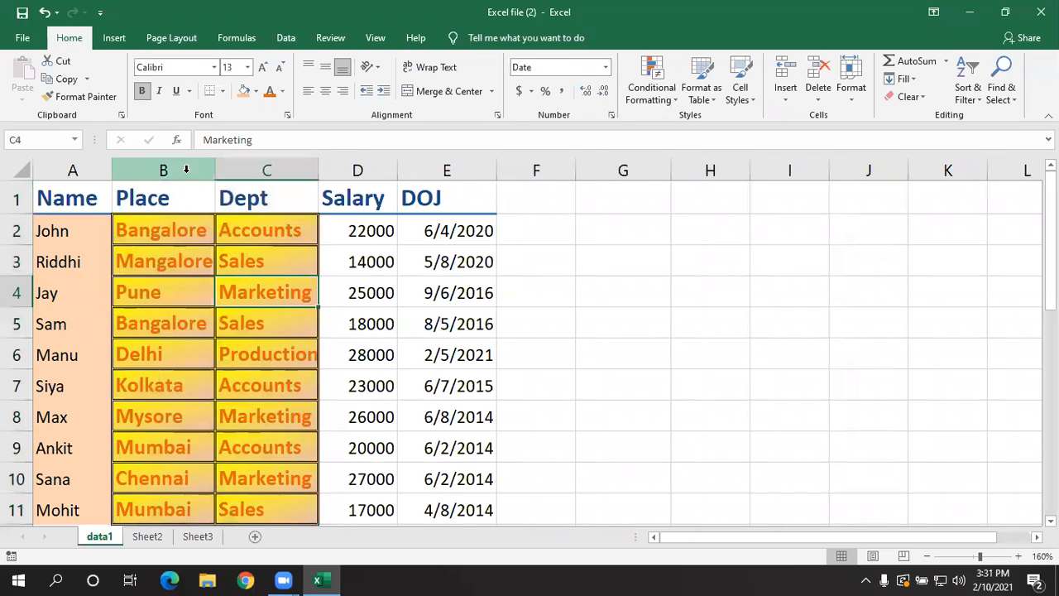
- Resize the Place and Dept columns together so their longest entries fit in the cells
{"action": "left_click", "coordinate": [185, 168]}
{"action": "left_click", "coordinate": [243, 170], "text": "shift"}
{"action": "left_click_drag", "start_coordinate": [220, 170], "coordinate": [217, 167]}
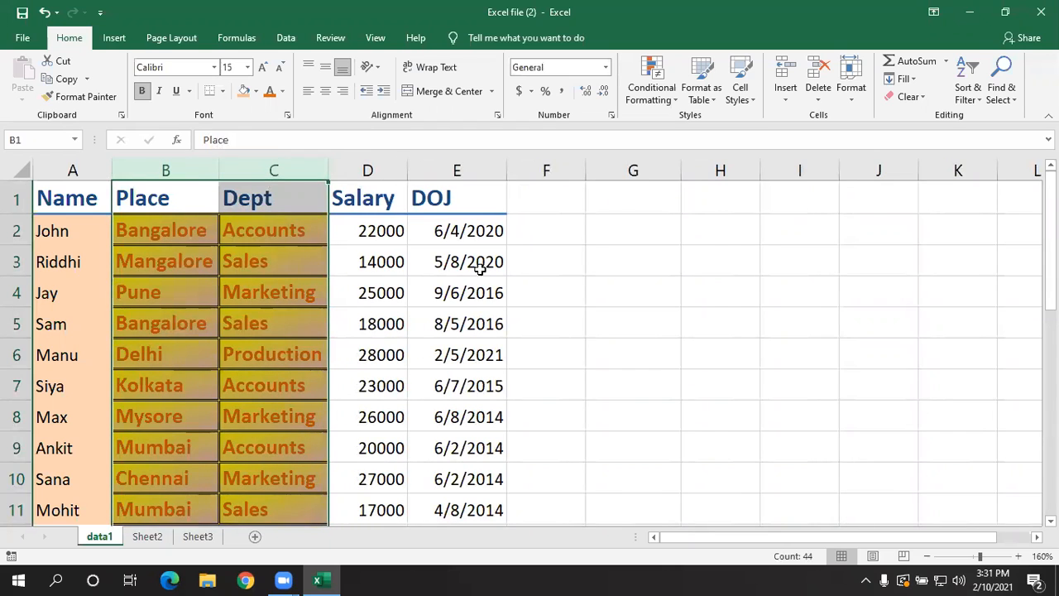
{"action": "left_click", "coordinate": [579, 305]}
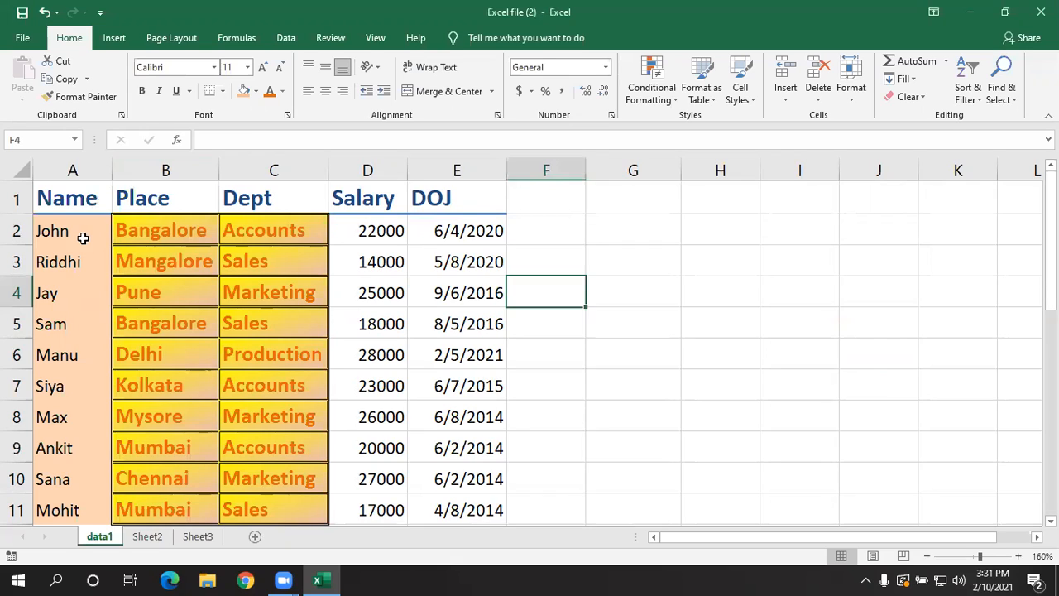
- Insert a blank column before the Name column
{"action": "left_click", "coordinate": [85, 200]}
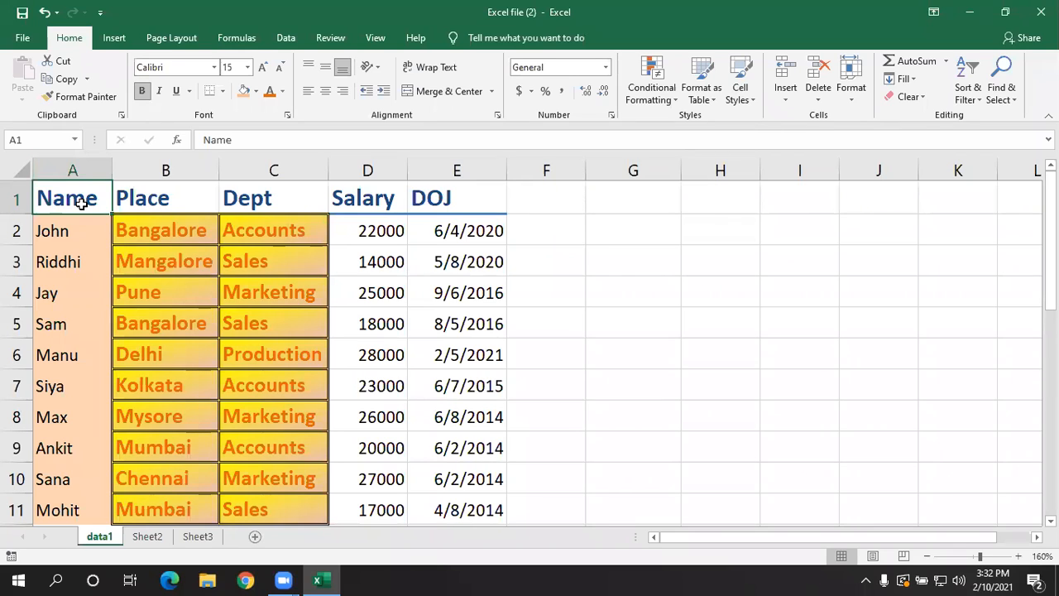
{"action": "key", "text": "ctrl+shift+Down"}
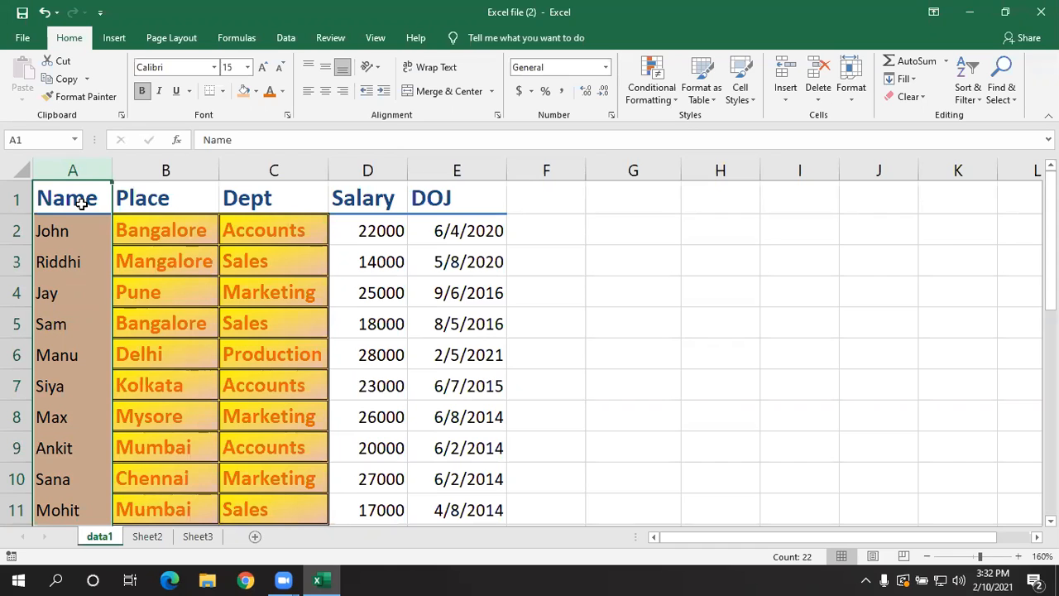
{"action": "key", "text": "ctrl+shift+plus"}
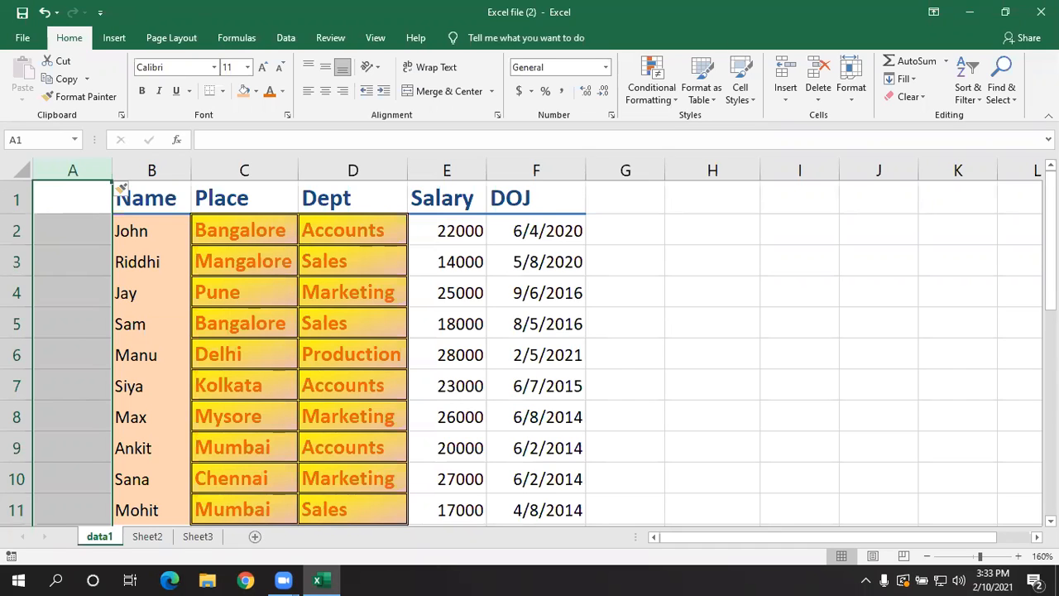
{"action": "left_click", "coordinate": [347, 339]}
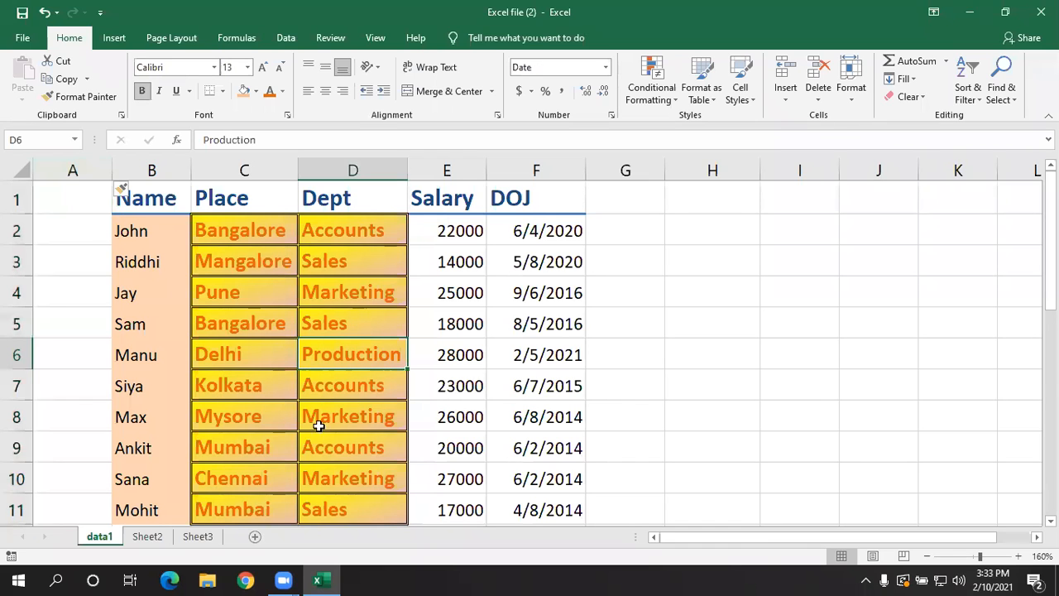
{"action": "scroll", "coordinate": [165, 404], "scroll_direction": "down", "scroll_amount": 1}
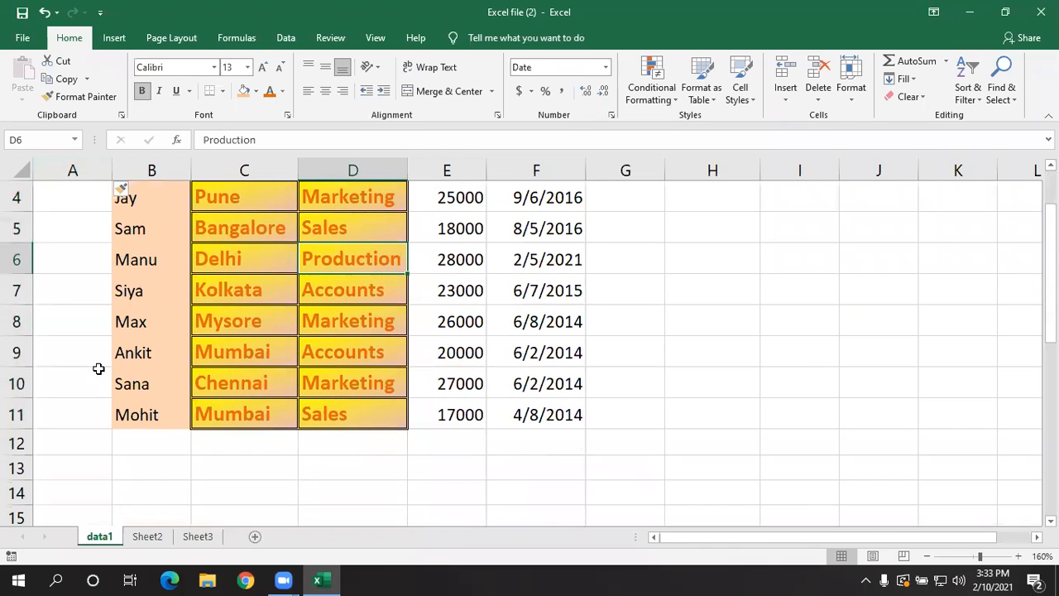
{"action": "scroll", "coordinate": [184, 324], "scroll_direction": "up", "scroll_amount": 1}
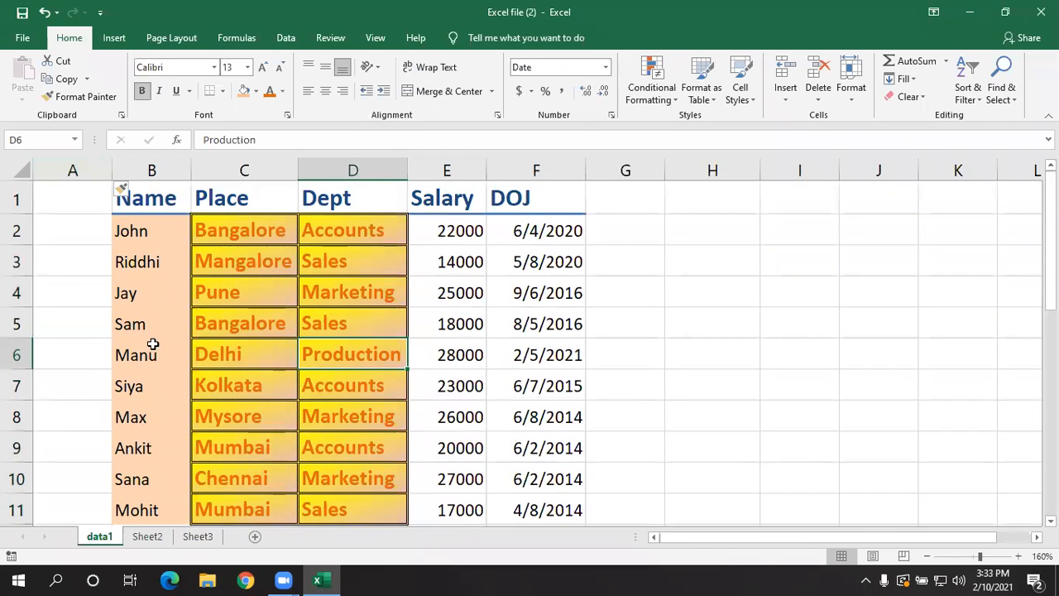
- Insert a blank row above row 5 of the employee data
{"action": "left_click", "coordinate": [136, 293]}
{"action": "left_click", "coordinate": [134, 322]}
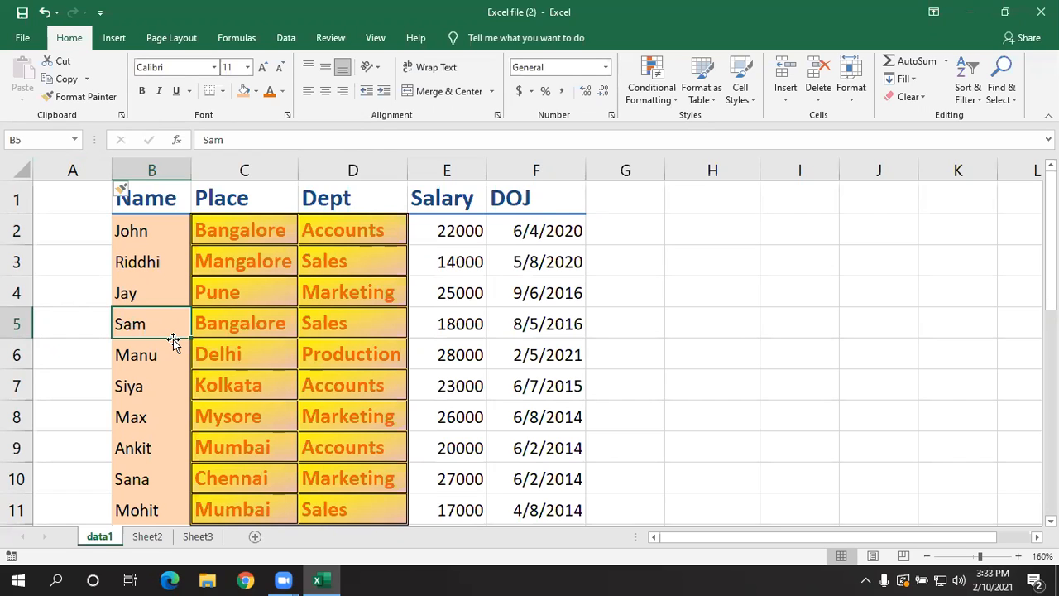
{"action": "key", "text": "shift+space"}
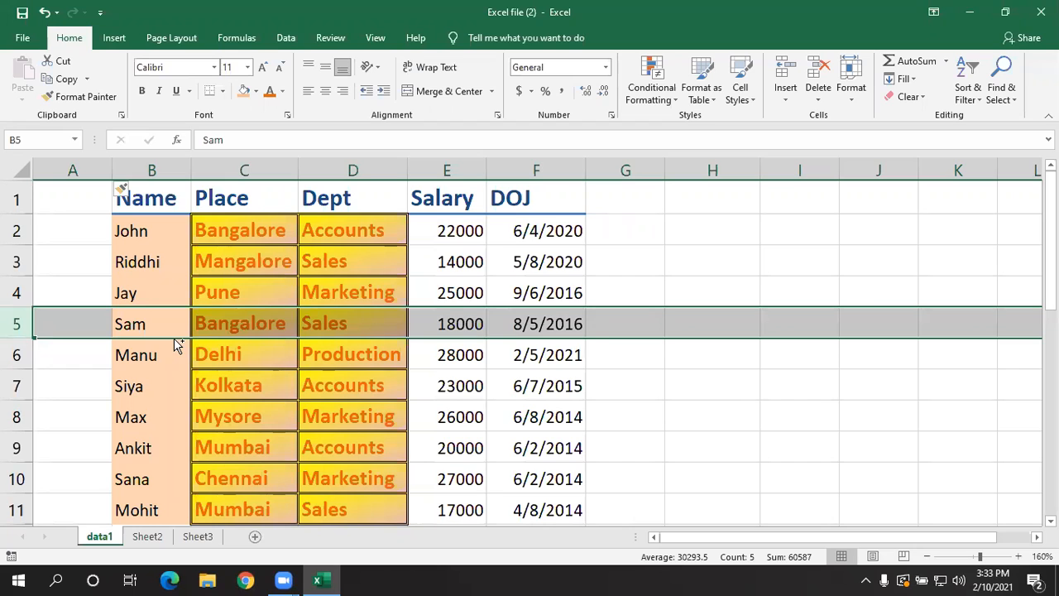
{"action": "key", "text": "ctrl+shift+plus"}
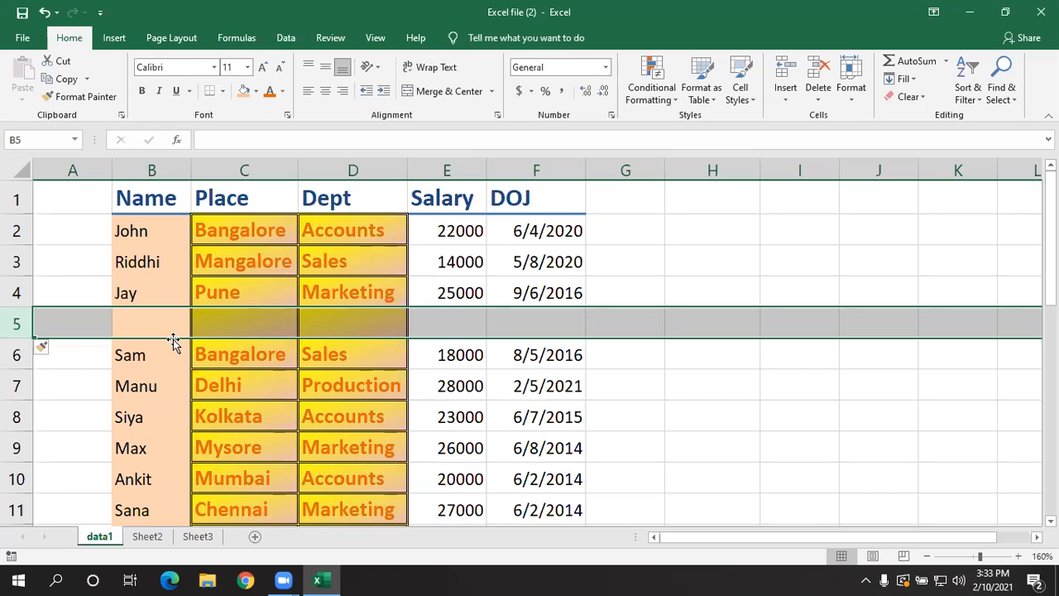
{"action": "left_click", "coordinate": [232, 382]}
- Delete the blank column A before the Name column
{"action": "left_click", "coordinate": [83, 188]}
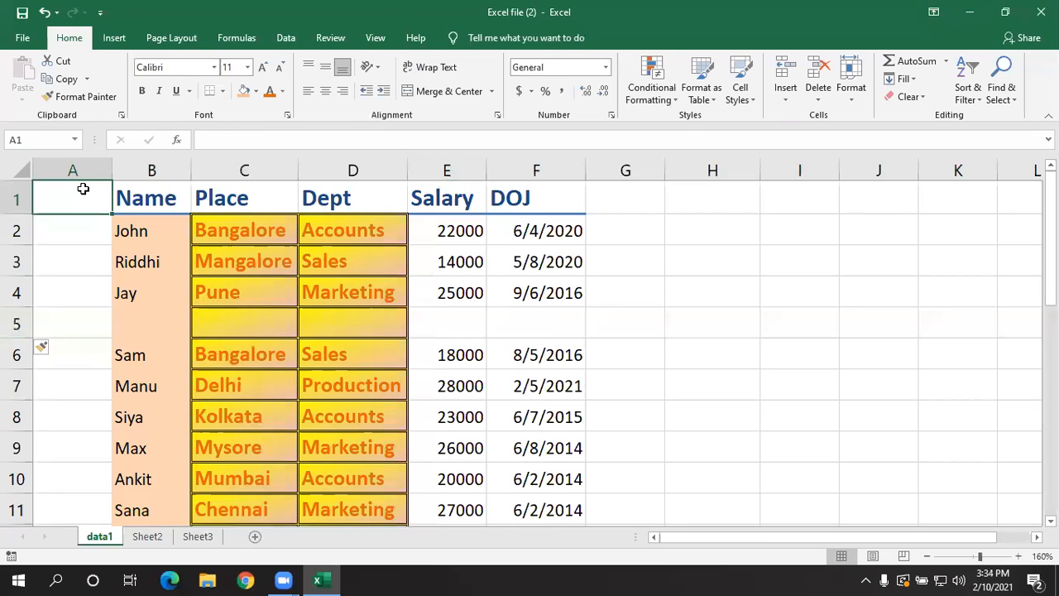
{"action": "key", "text": "ctrl+shift+Down"}
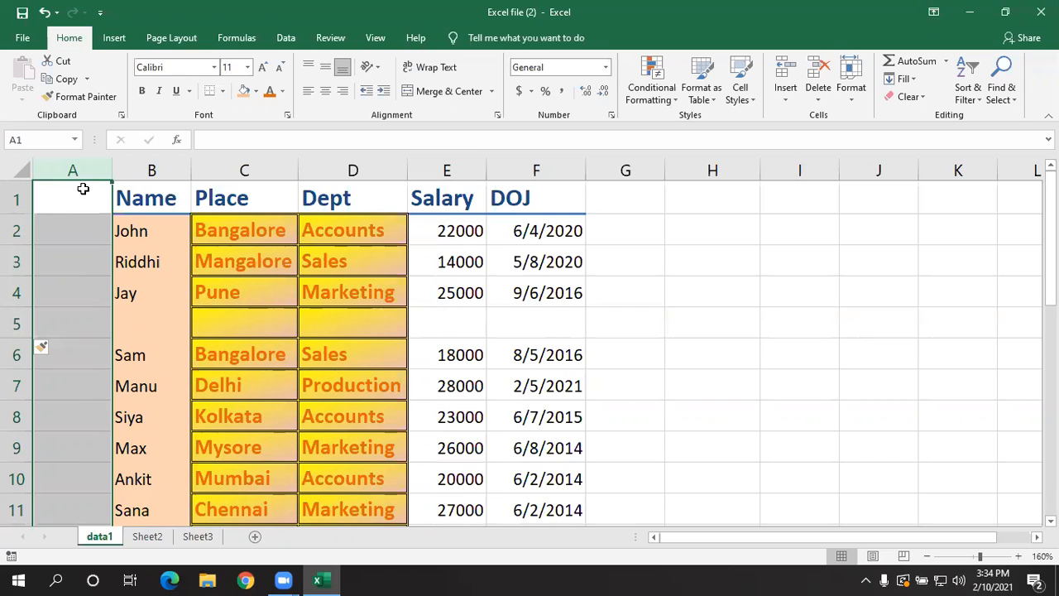
{"action": "key", "text": "ctrl+minus"}
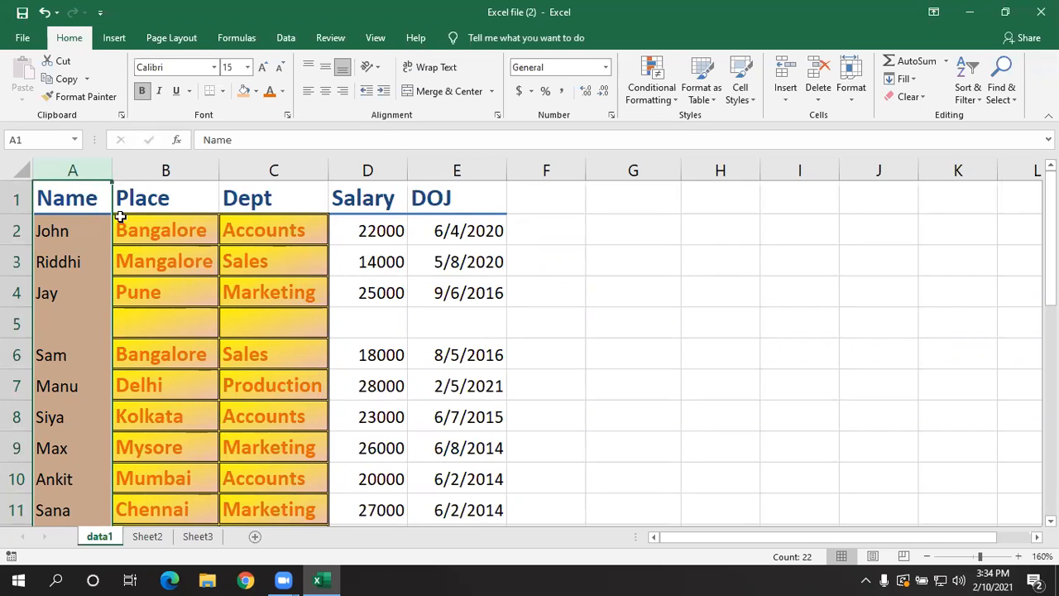
- Delete the entire blank row 5 from the employee data
{"action": "left_click", "coordinate": [104, 329]}
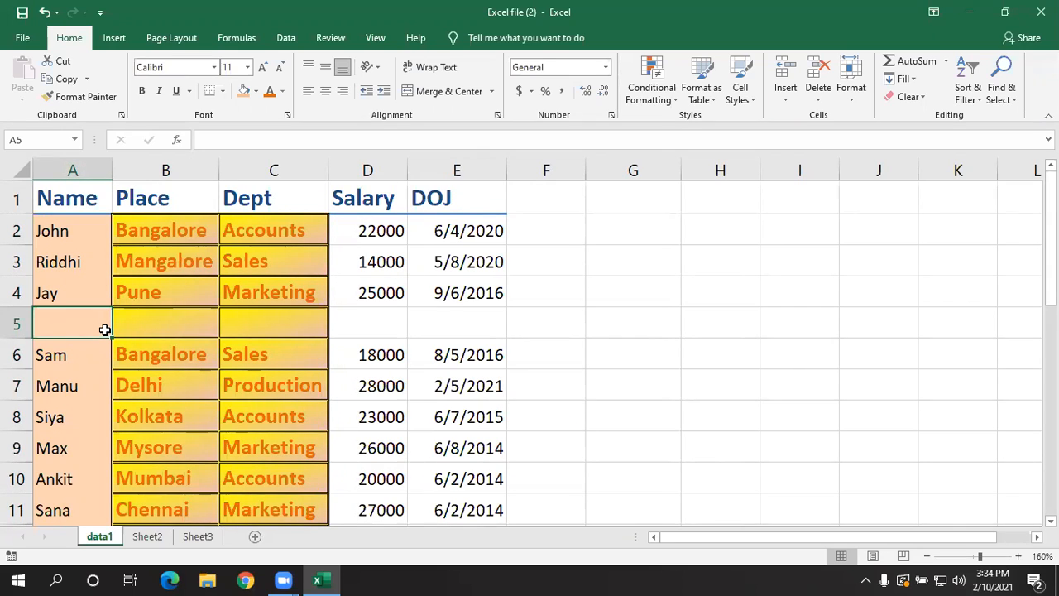
{"action": "key", "text": "shift+space"}
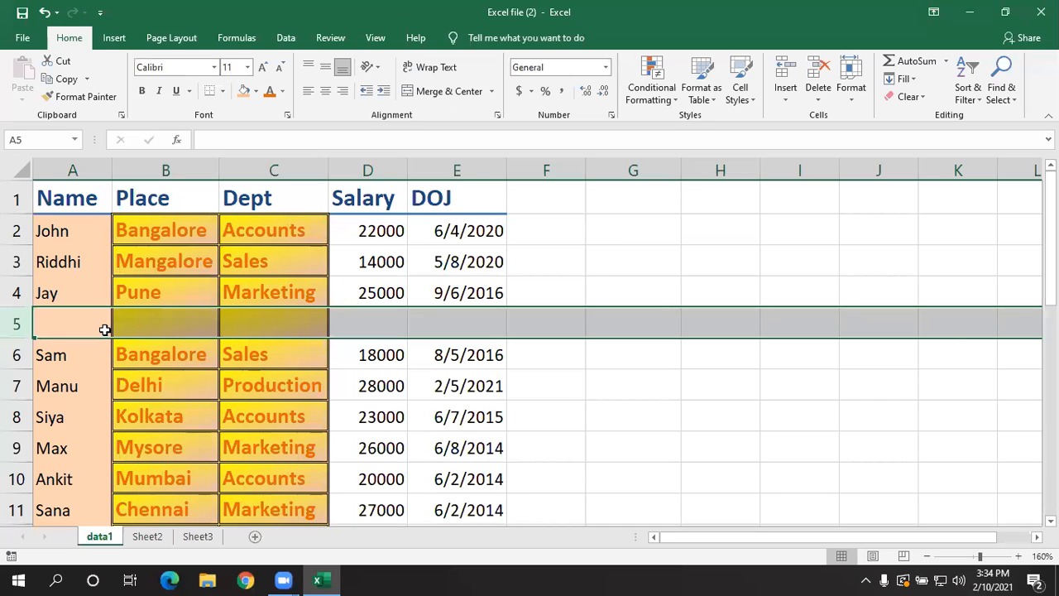
{"action": "key", "text": "ctrl+minus"}
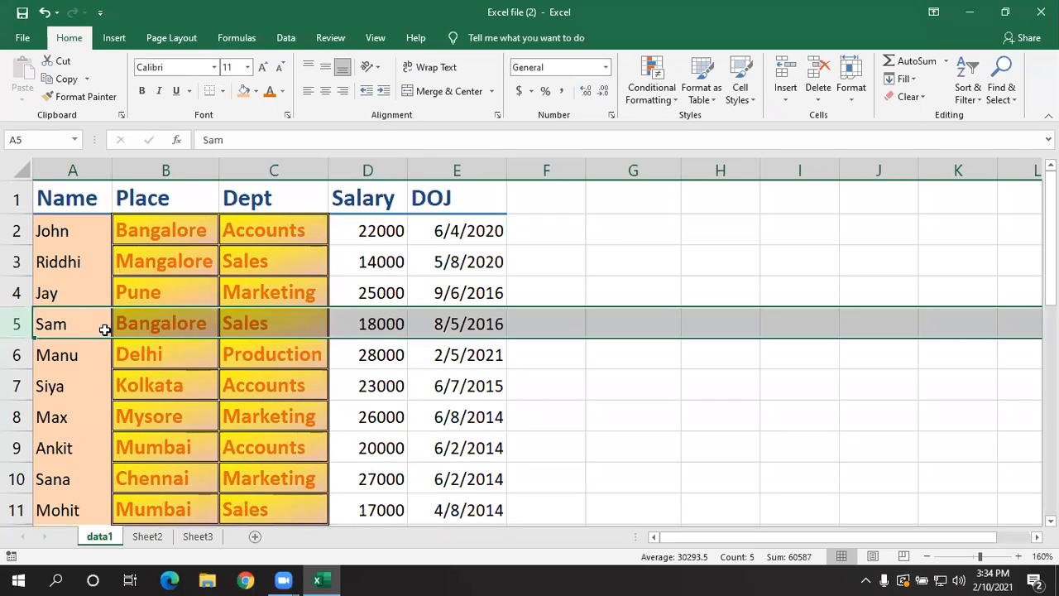
{"action": "left_click", "coordinate": [575, 428]}
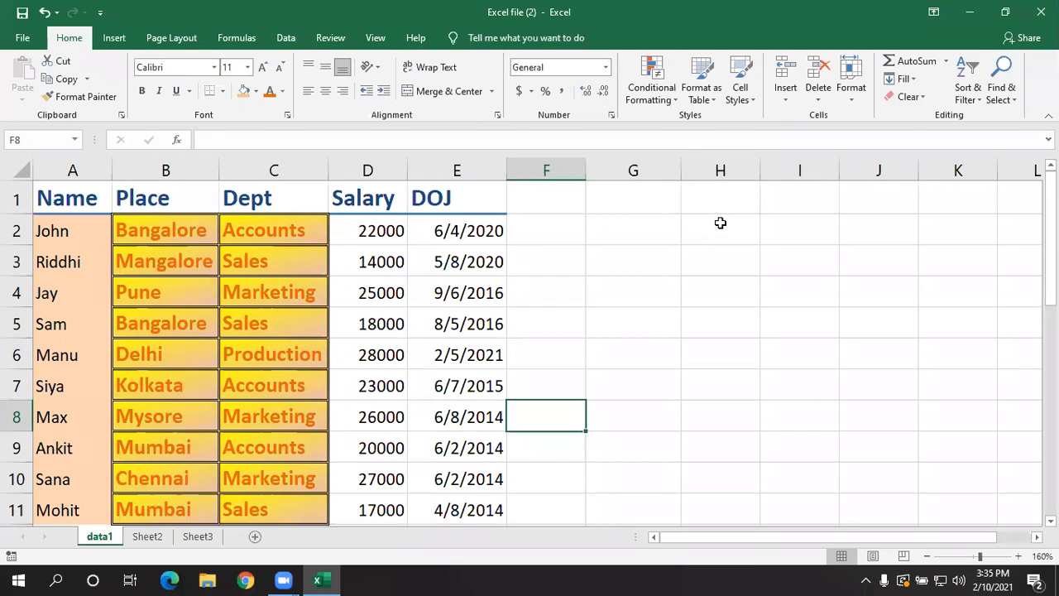
- Examine the cell insertion options available with the whole Name column selected
{"action": "left_click", "coordinate": [1023, 80]}
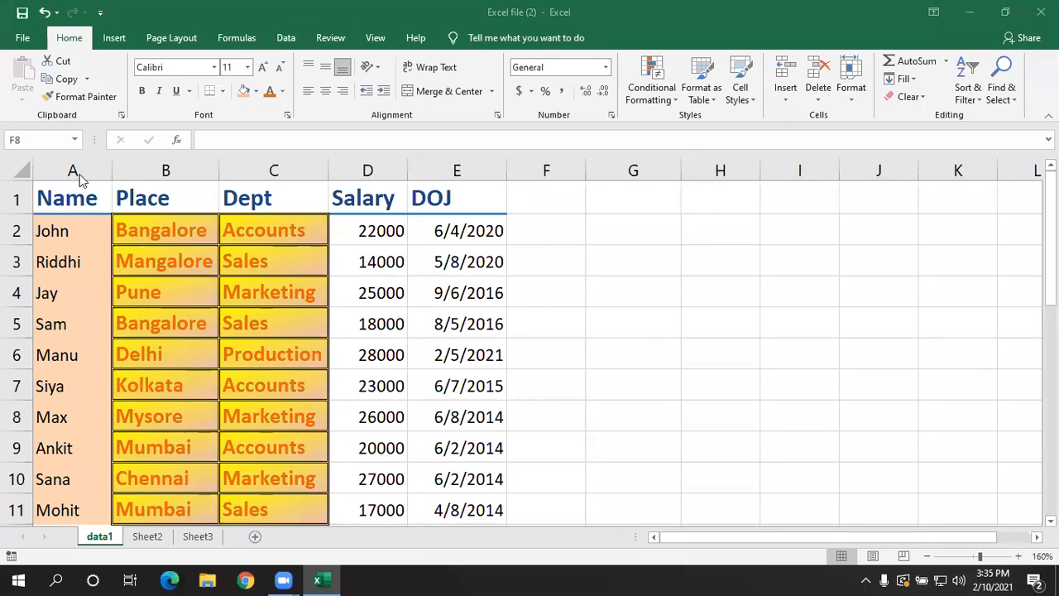
{"action": "left_click", "coordinate": [747, 373]}
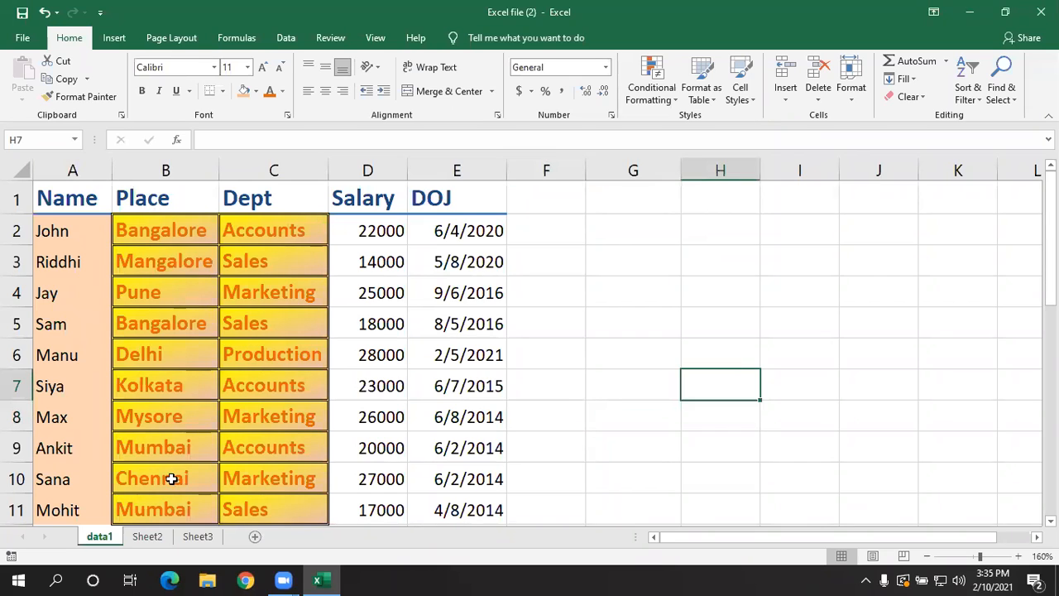
{"action": "left_click", "coordinate": [87, 163]}
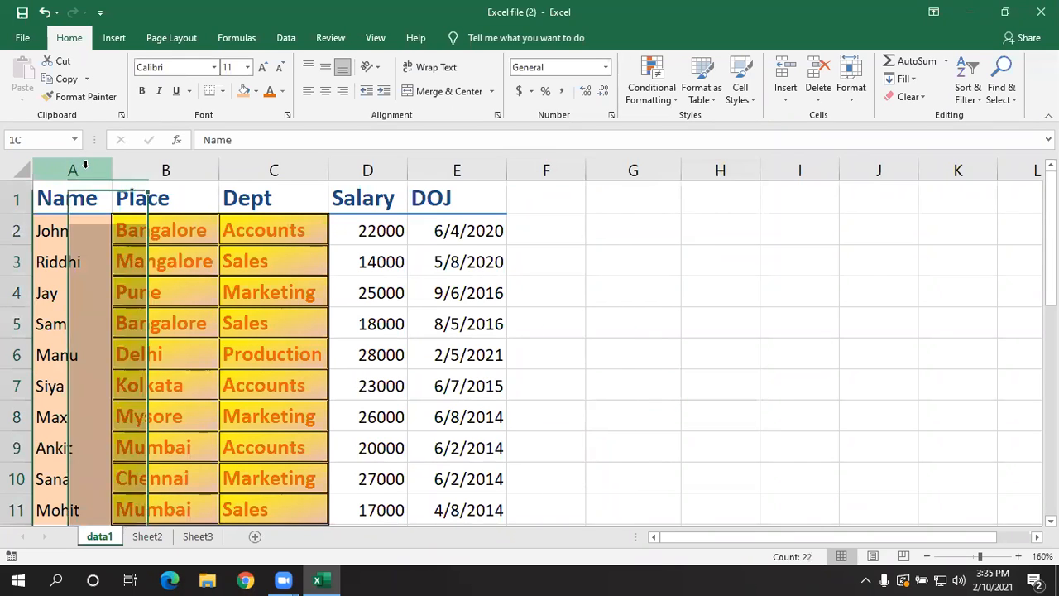
{"action": "left_click", "coordinate": [786, 98]}
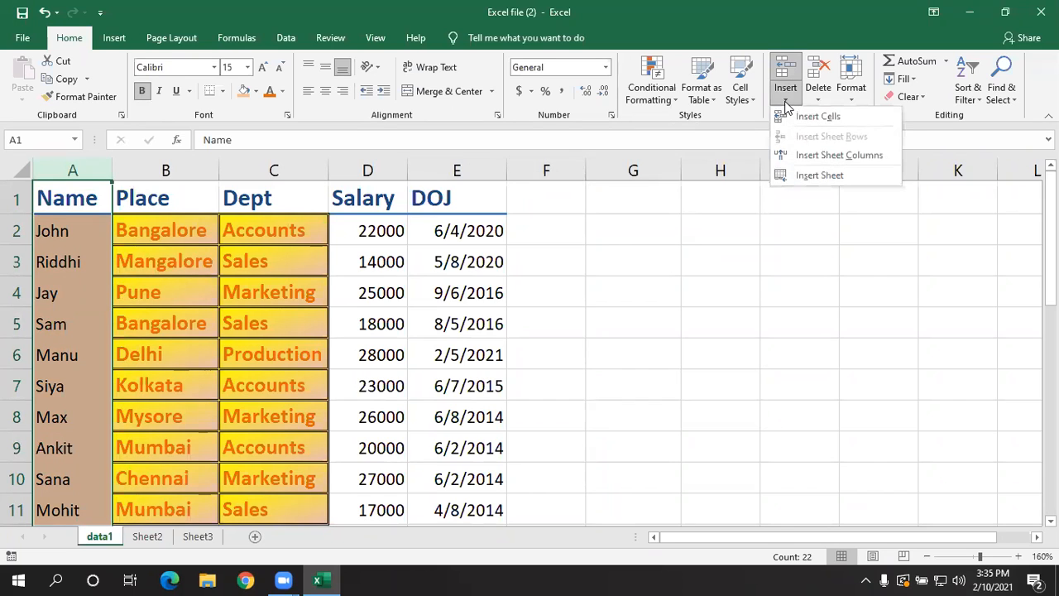
{"action": "left_click", "coordinate": [629, 419]}
{"action": "left_click", "coordinate": [416, 387]}
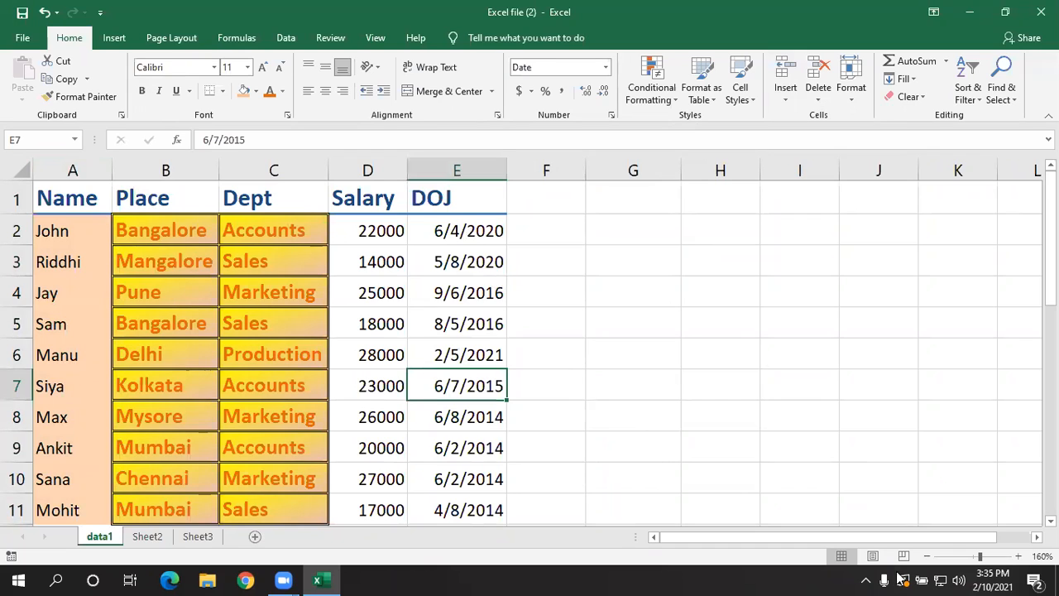
- Check the insertion options for cell E2 in the DOJ column and delete that entire sheet column
{"action": "left_click", "coordinate": [464, 230]}
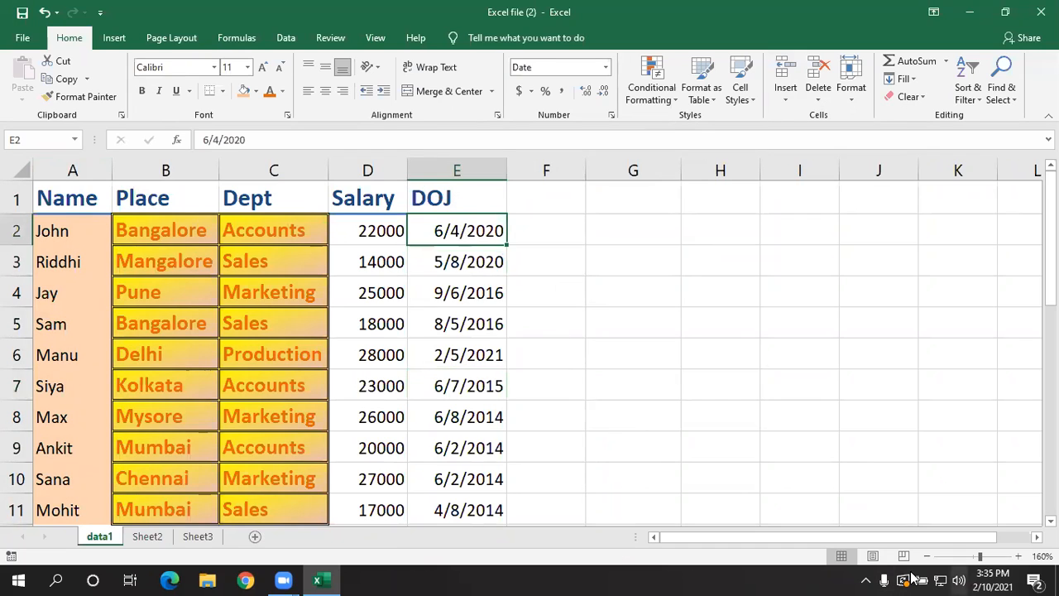
{"action": "left_click", "coordinate": [781, 101]}
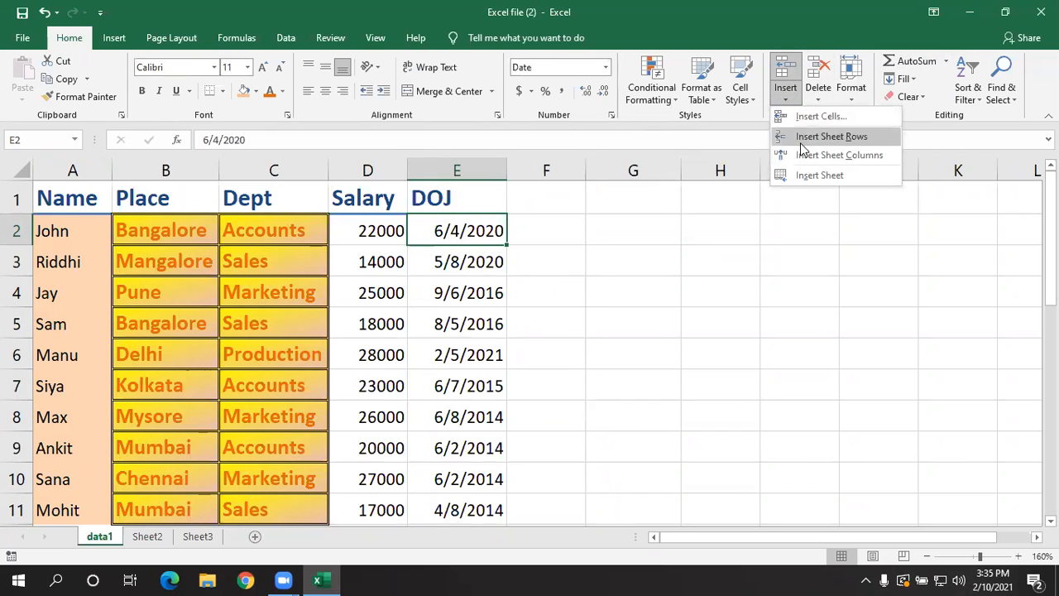
{"action": "left_click", "coordinate": [499, 305]}
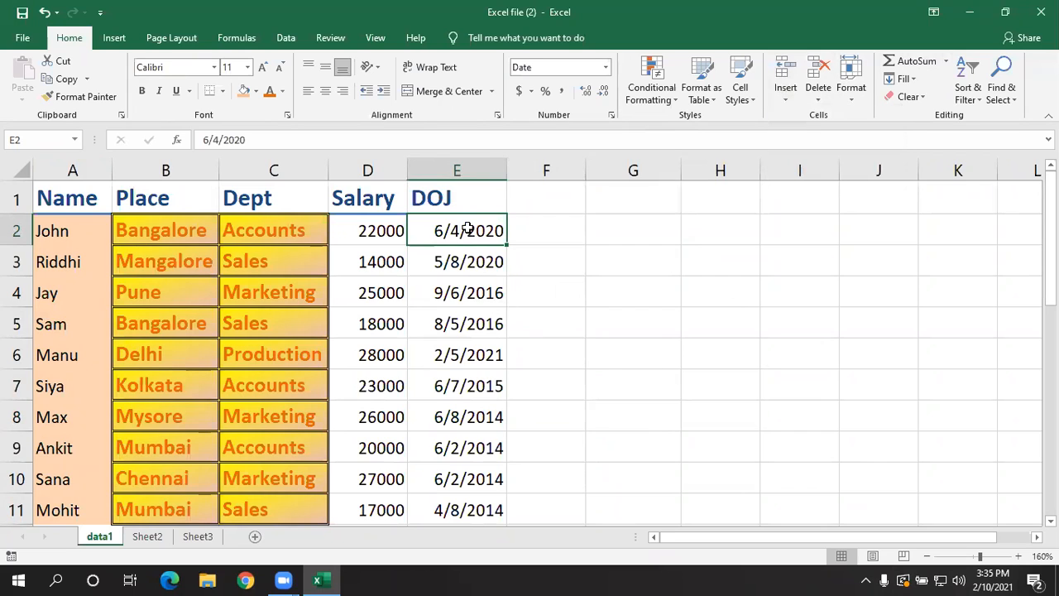
{"action": "left_click", "coordinate": [816, 104]}
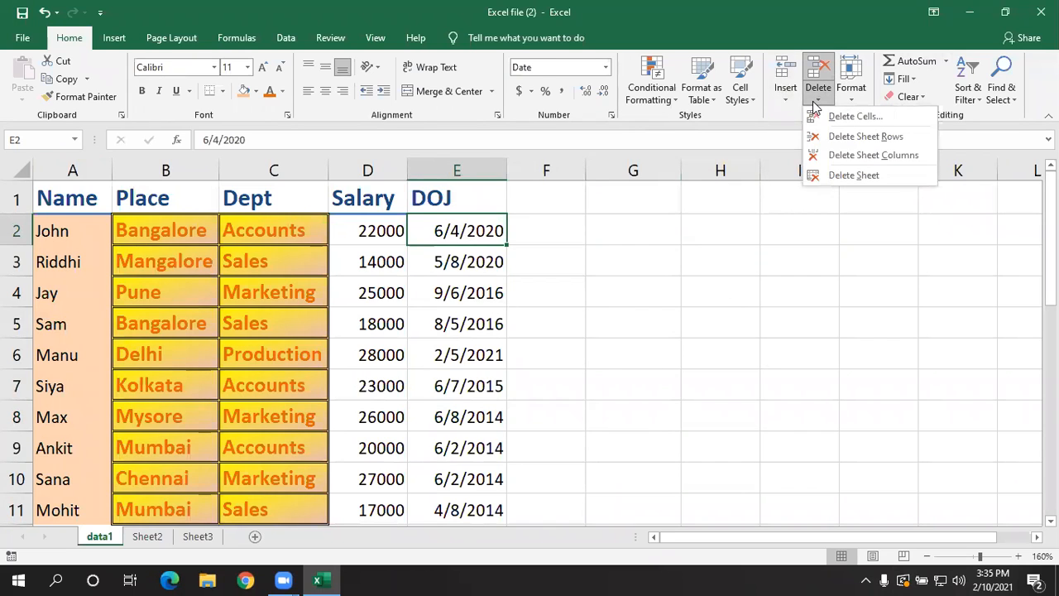
{"action": "left_click", "coordinate": [829, 156]}
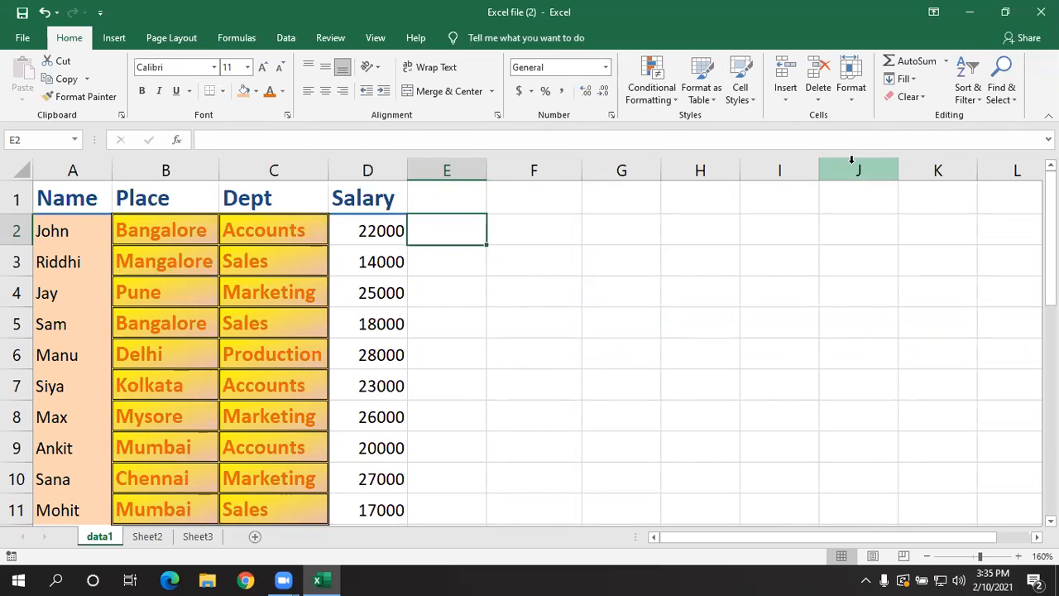
- Undo the deletion of the DOJ column and insert a blank sheet column between Salary and DOJ
{"action": "key", "text": "ctrl+z"}
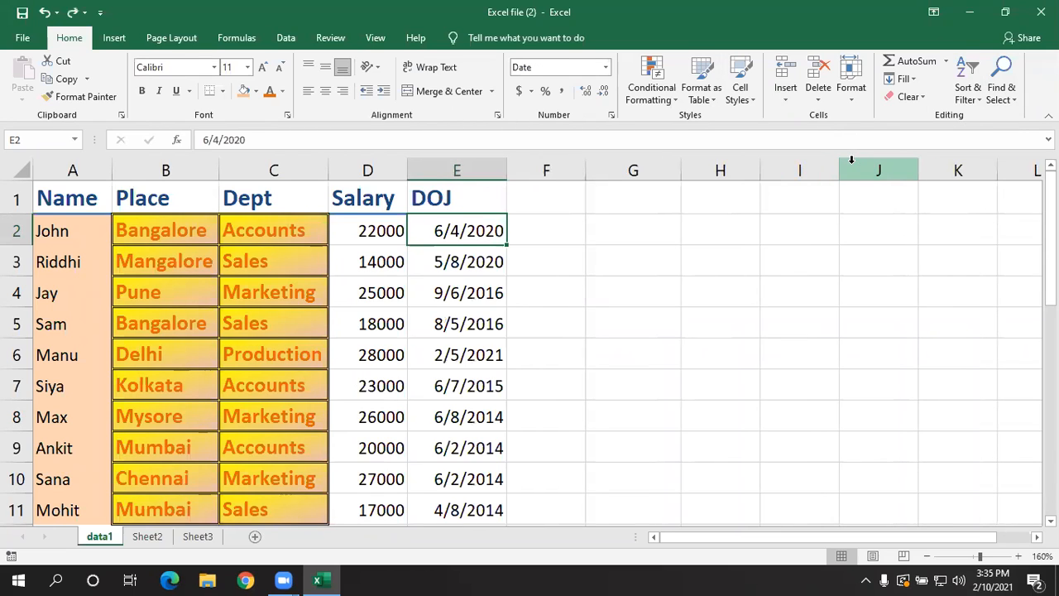
{"action": "left_click", "coordinate": [456, 197]}
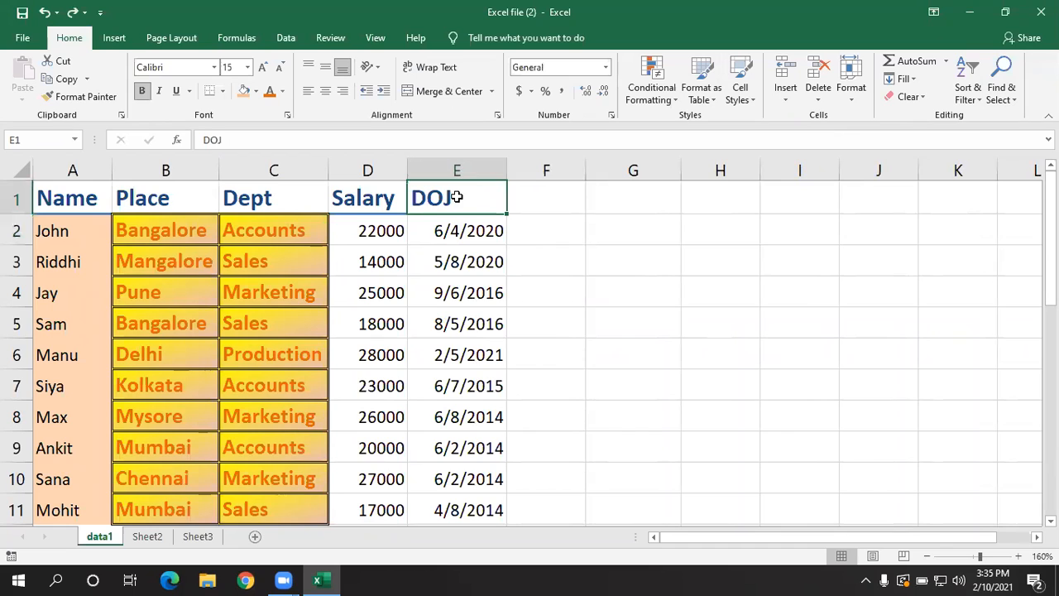
{"action": "left_click", "coordinate": [791, 102]}
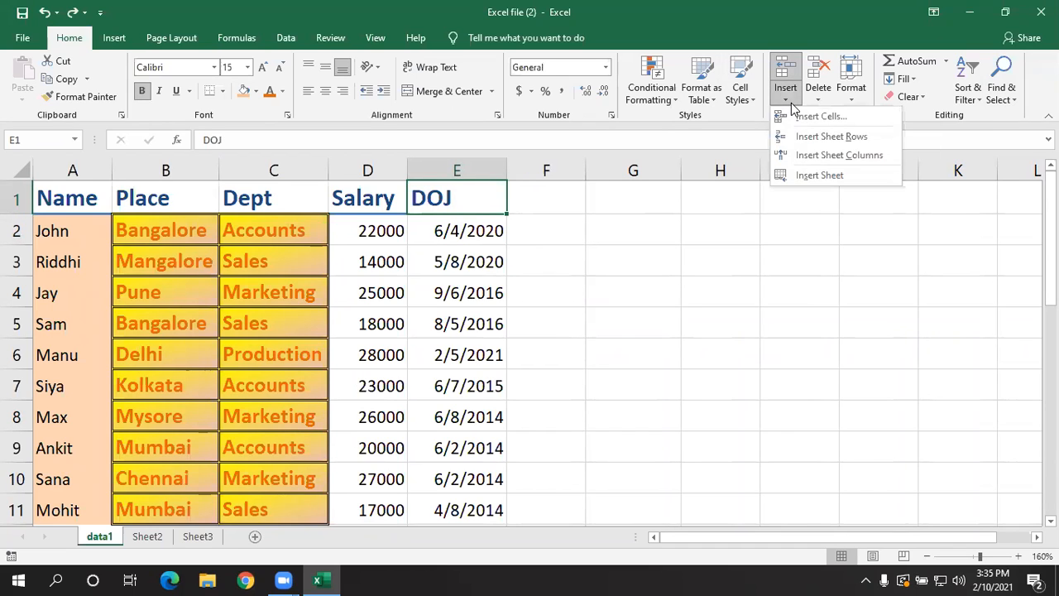
{"action": "left_click", "coordinate": [837, 155]}
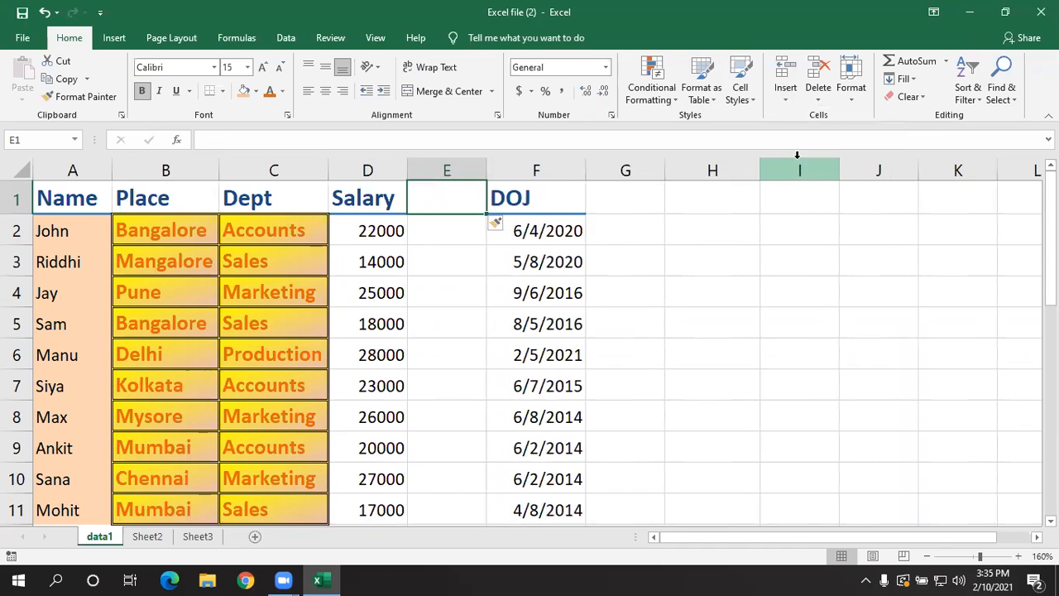
{"action": "left_click", "coordinate": [550, 282]}
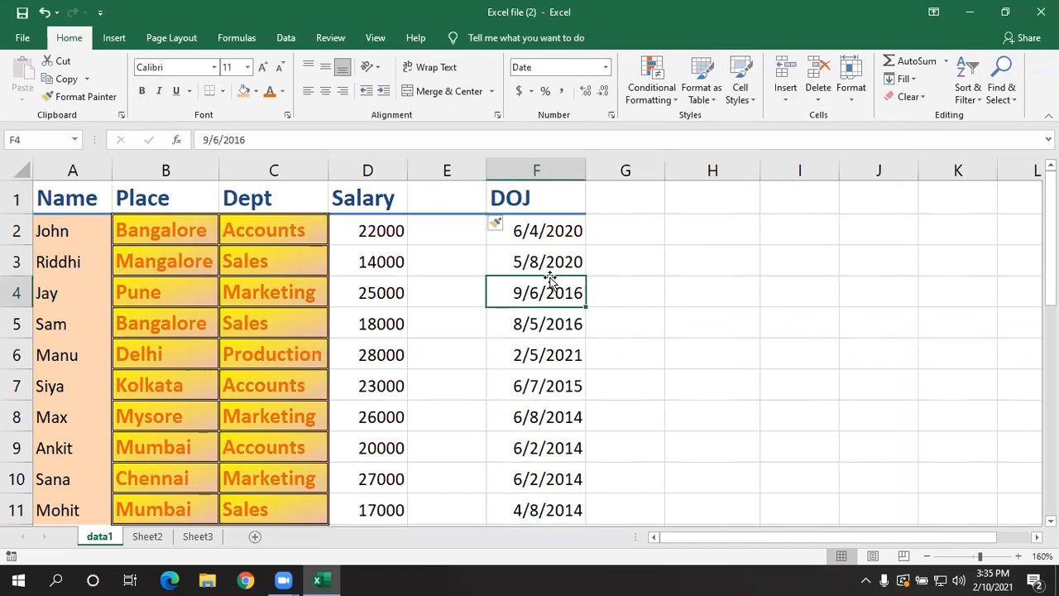
- Insert a blank sheet row at cell A3, below the first employee record
{"action": "left_click", "coordinate": [48, 263]}
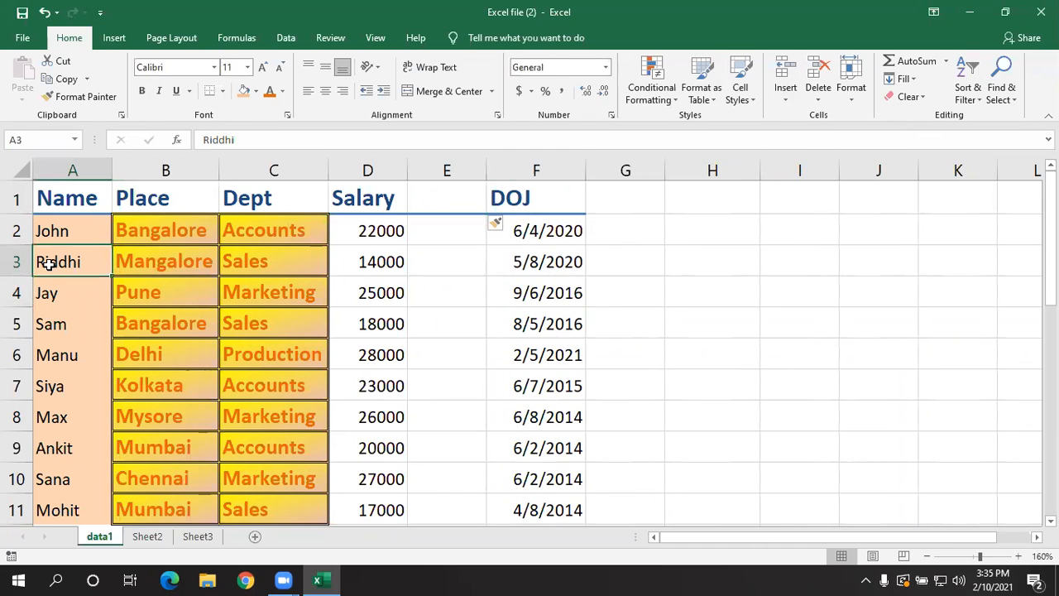
{"action": "left_click", "coordinate": [776, 104]}
{"action": "left_click", "coordinate": [782, 137]}
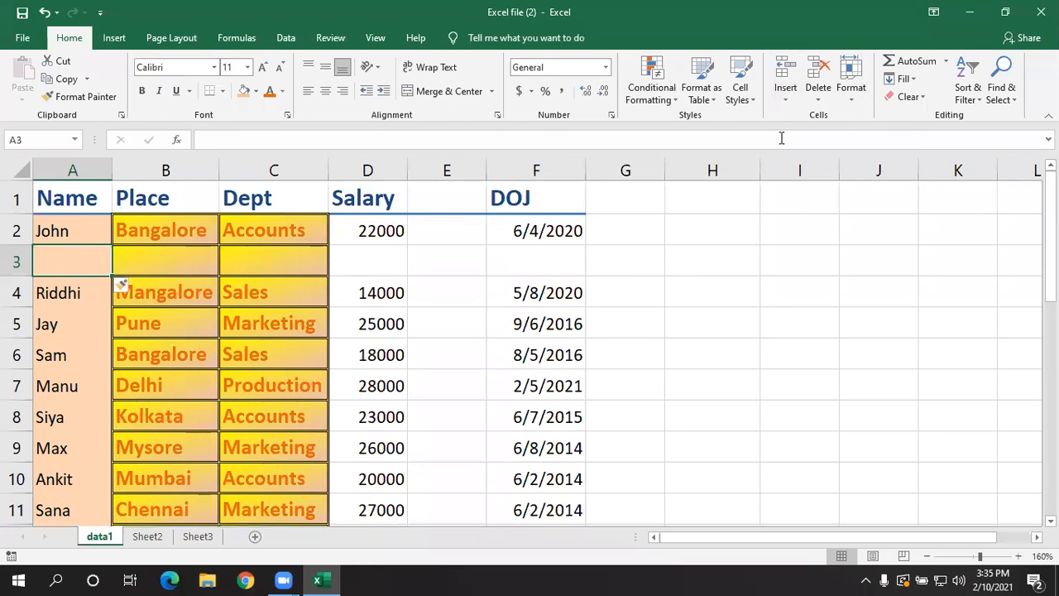
- Try inserting an entire row at cell D5 through the cell insertion options and undo that insertion
{"action": "left_click", "coordinate": [395, 324]}
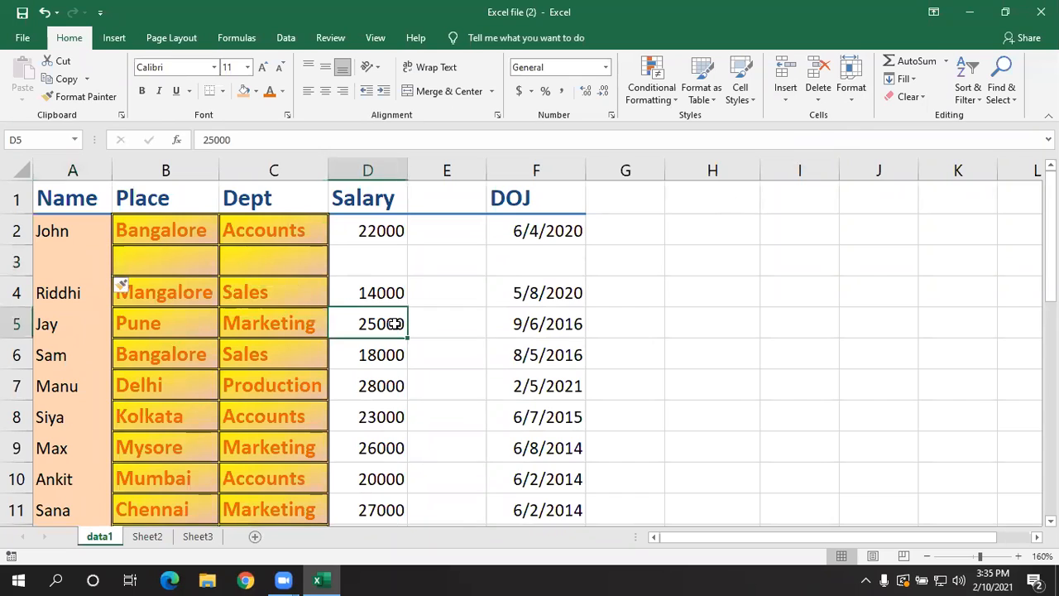
{"action": "left_click", "coordinate": [787, 101]}
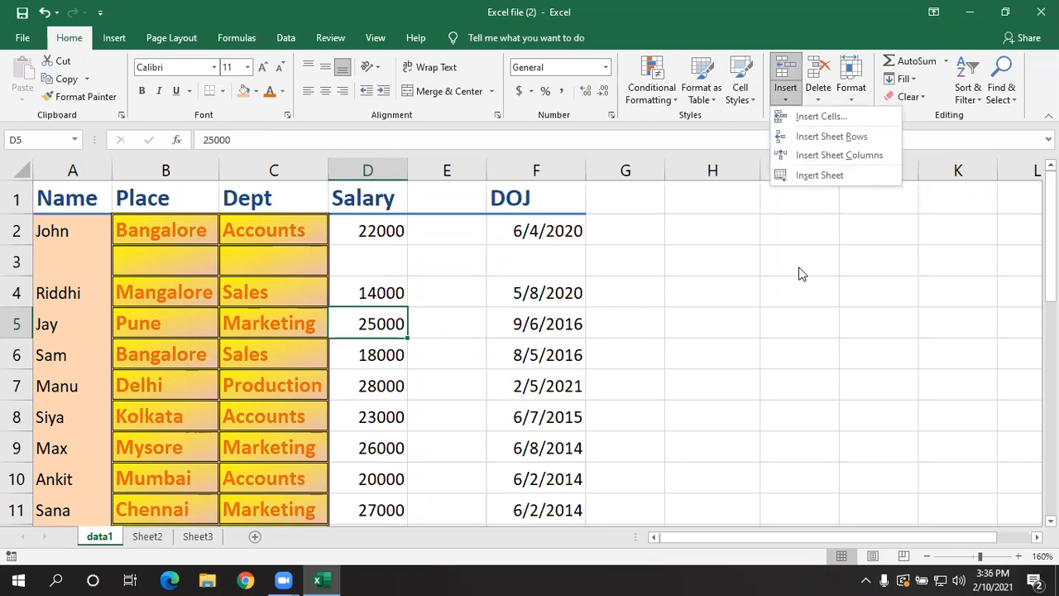
{"action": "left_click", "coordinate": [799, 123]}
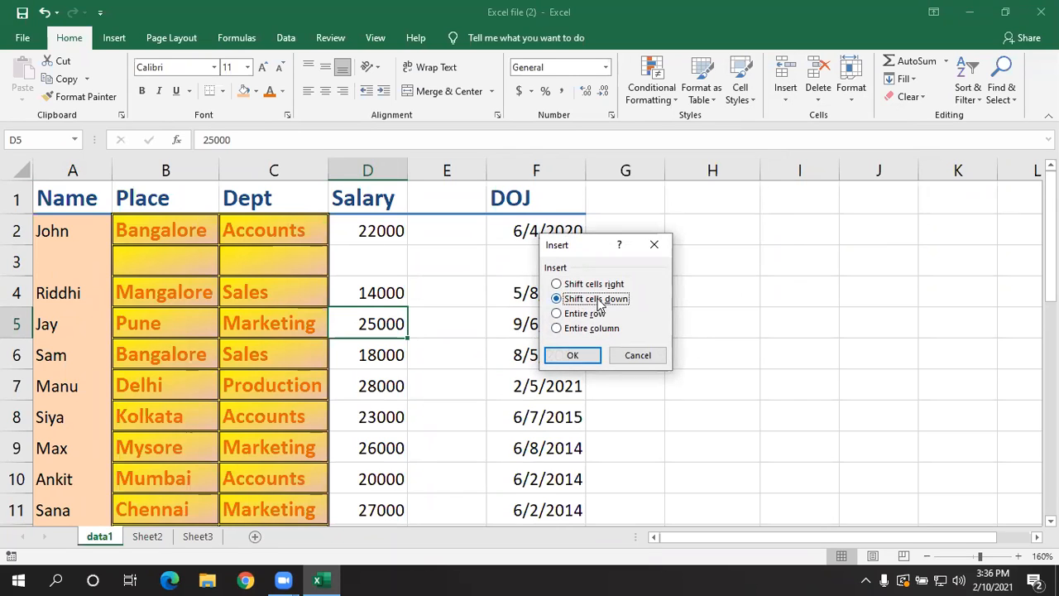
{"action": "left_click", "coordinate": [560, 317]}
{"action": "left_click", "coordinate": [573, 355]}
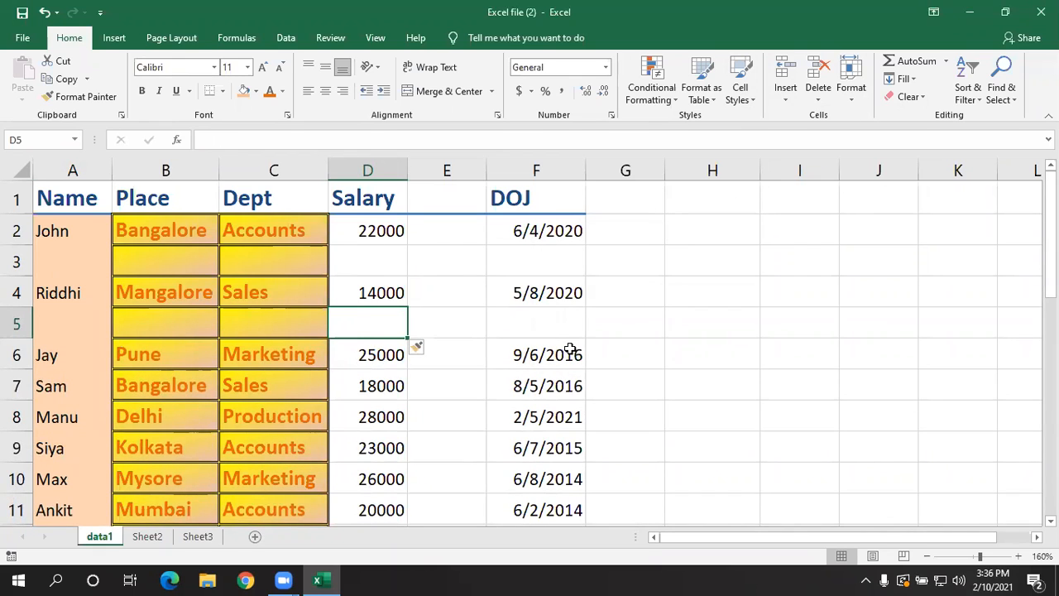
{"action": "key", "text": "ctrl+z"}
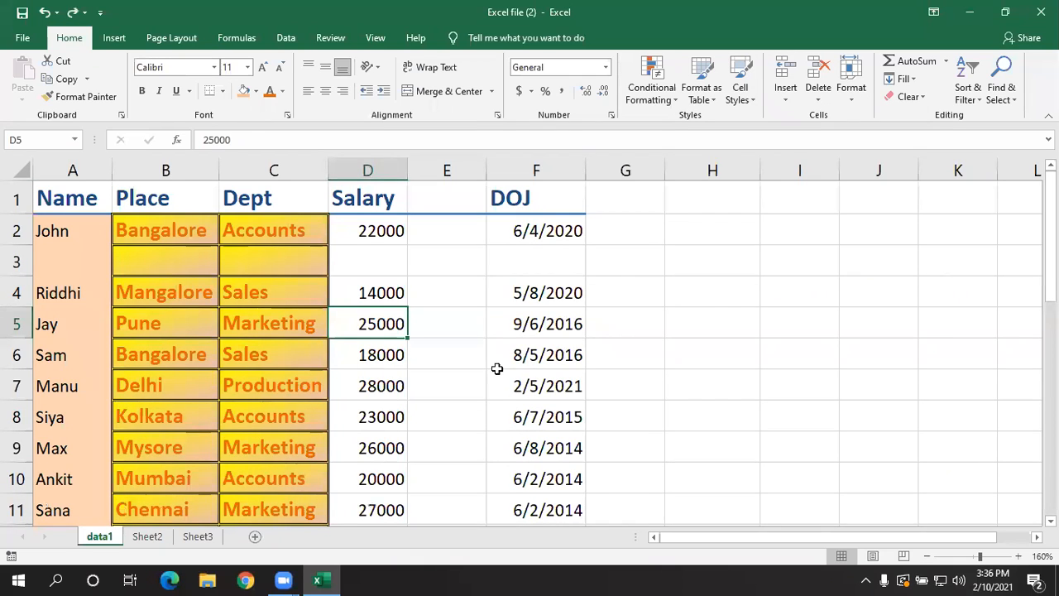
- Insert a new blank worksheet into the workbook and return to the data1 sheet
{"action": "left_click", "coordinate": [573, 349]}
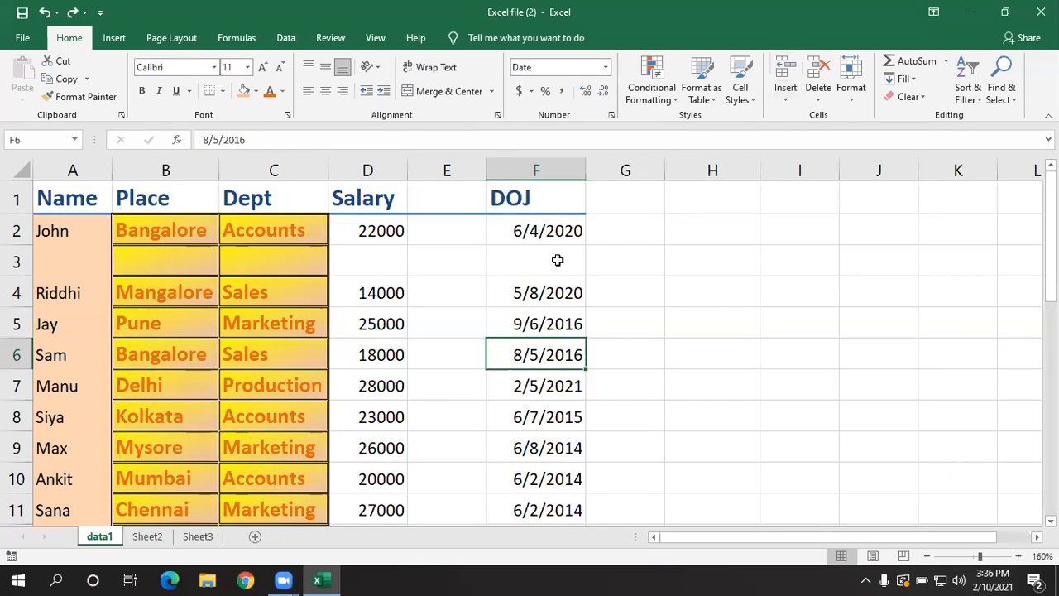
{"action": "left_click", "coordinate": [557, 260]}
{"action": "left_click", "coordinate": [787, 100]}
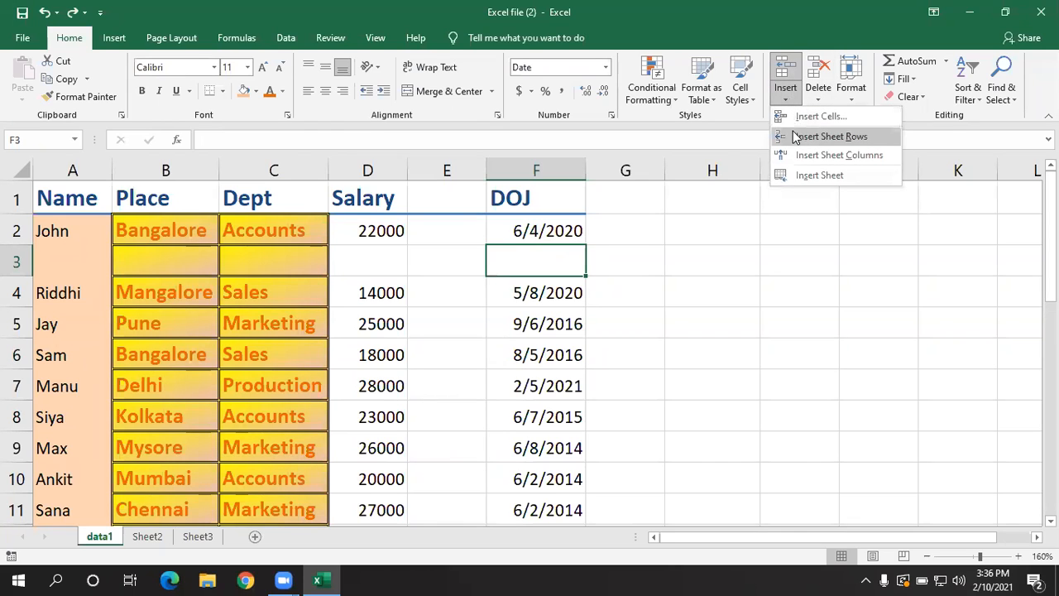
{"action": "left_click", "coordinate": [747, 308]}
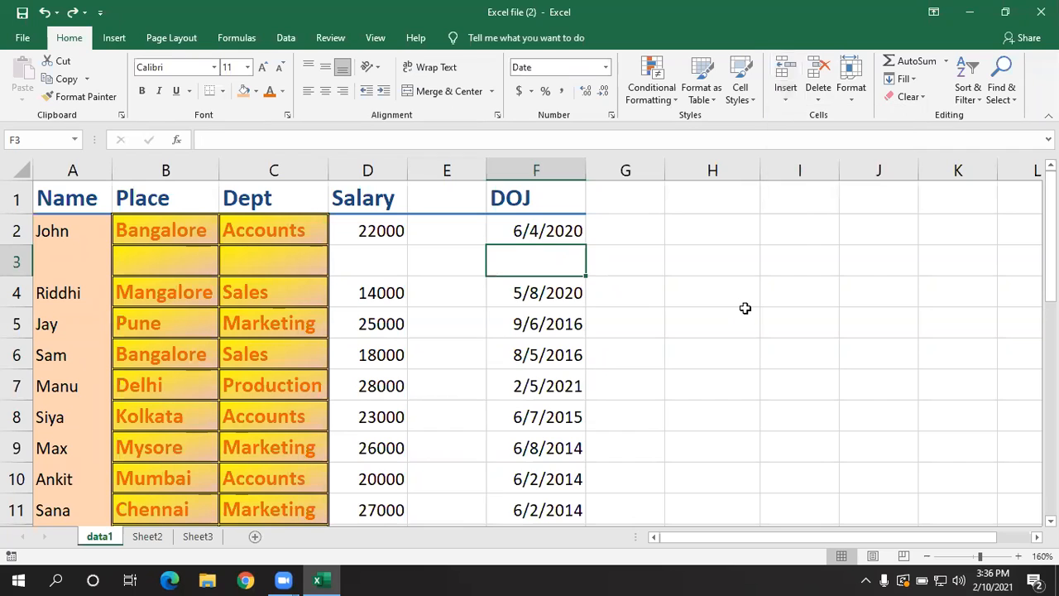
{"action": "left_click", "coordinate": [785, 102]}
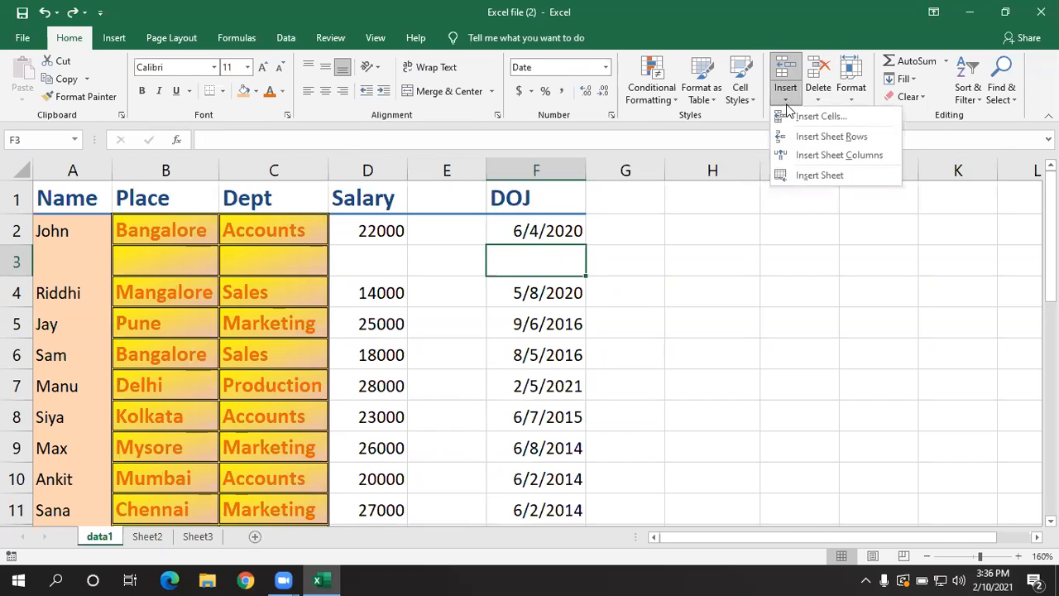
{"action": "left_click", "coordinate": [808, 177]}
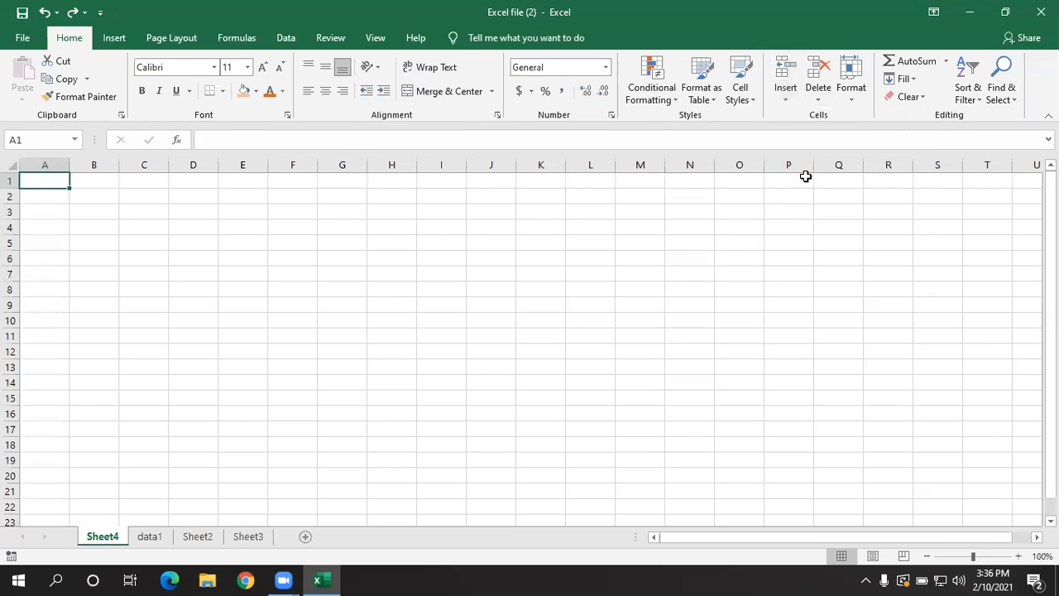
{"action": "left_click", "coordinate": [151, 537]}
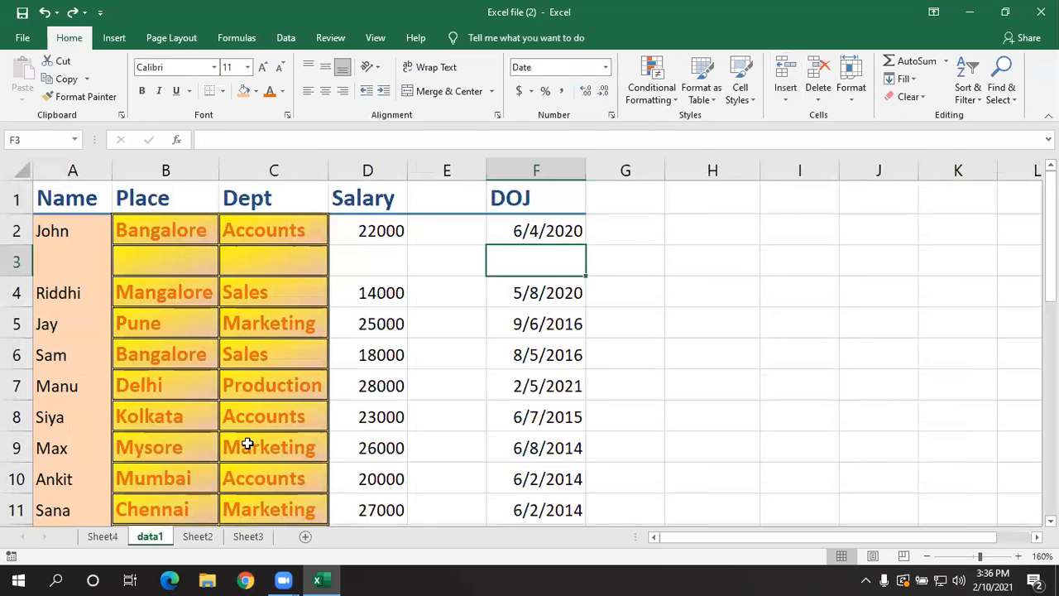
{"action": "left_click", "coordinate": [791, 99]}
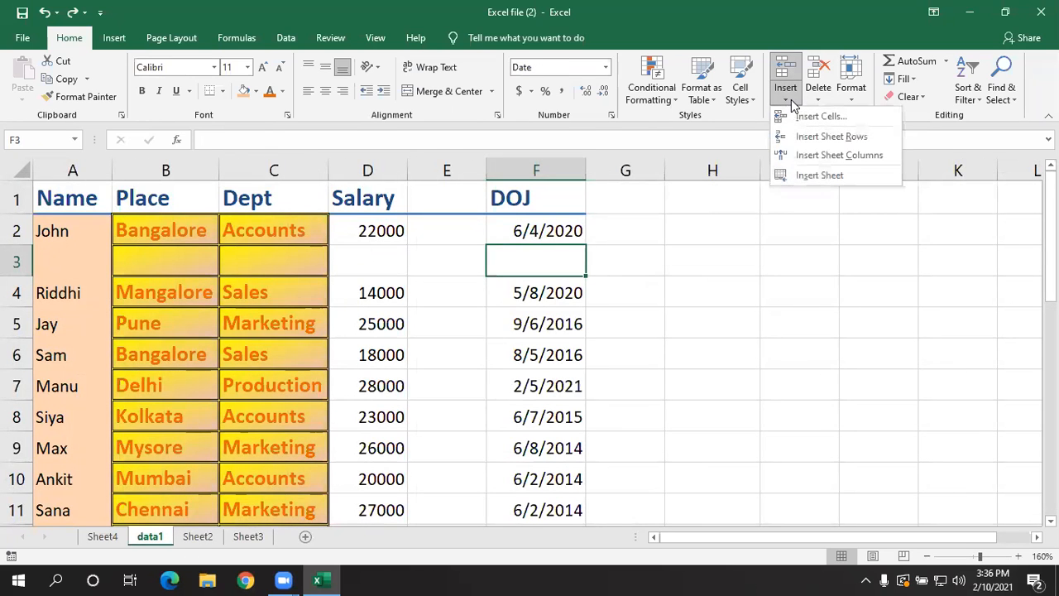
{"action": "left_click", "coordinate": [755, 291]}
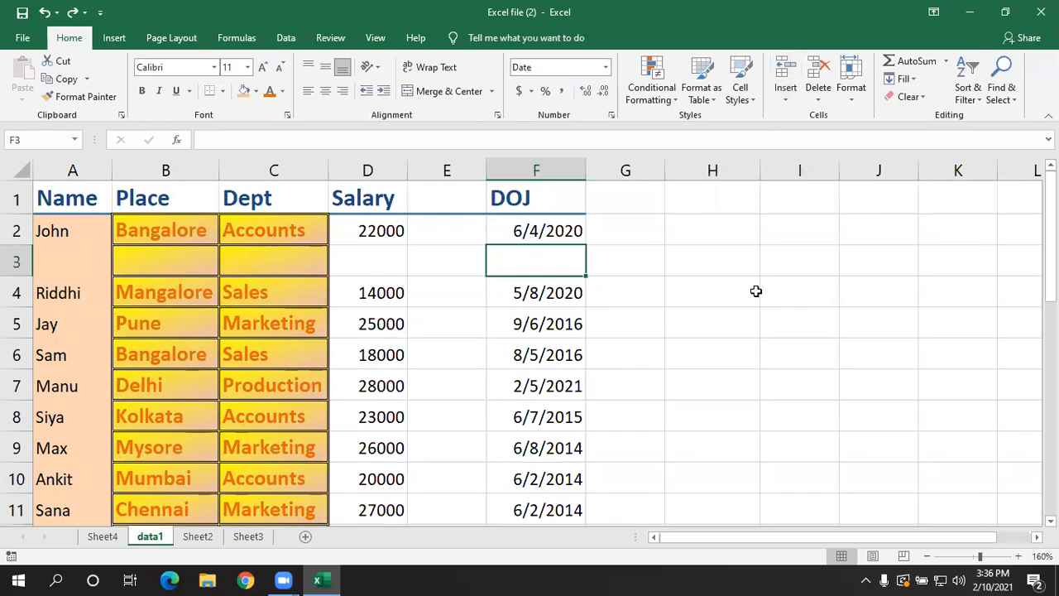
- Delete the blank sheet column E between Salary and DOJ
{"action": "left_click", "coordinate": [423, 248]}
{"action": "left_click", "coordinate": [454, 199]}
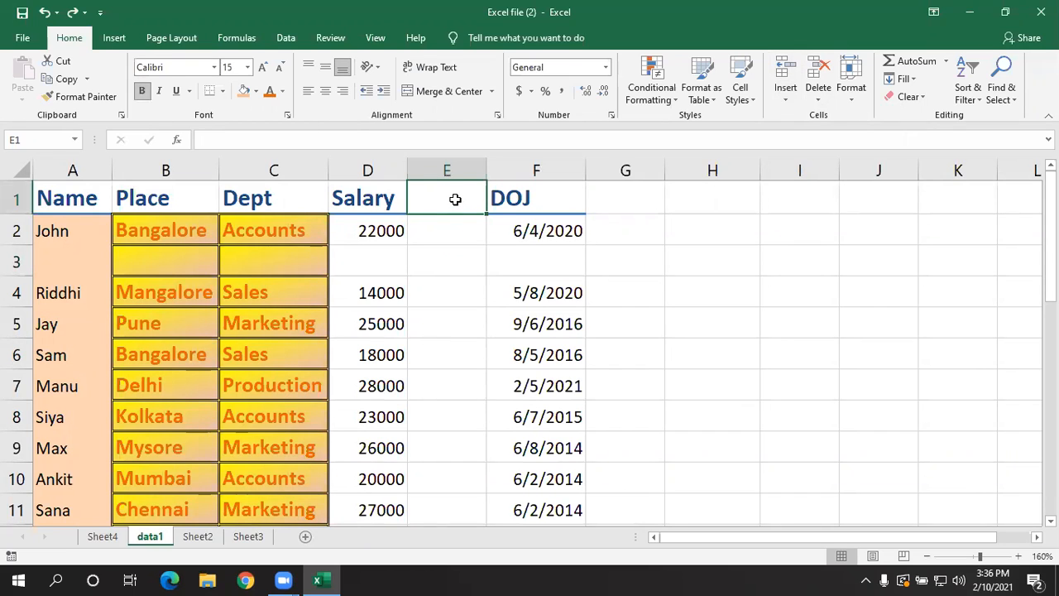
{"action": "left_click", "coordinate": [815, 101]}
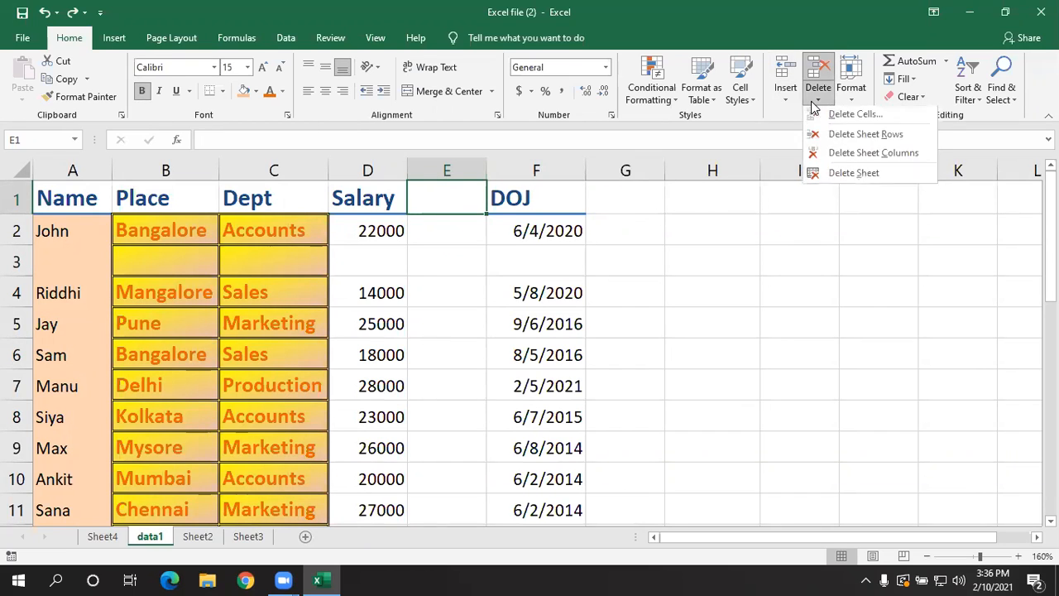
{"action": "left_click", "coordinate": [815, 157]}
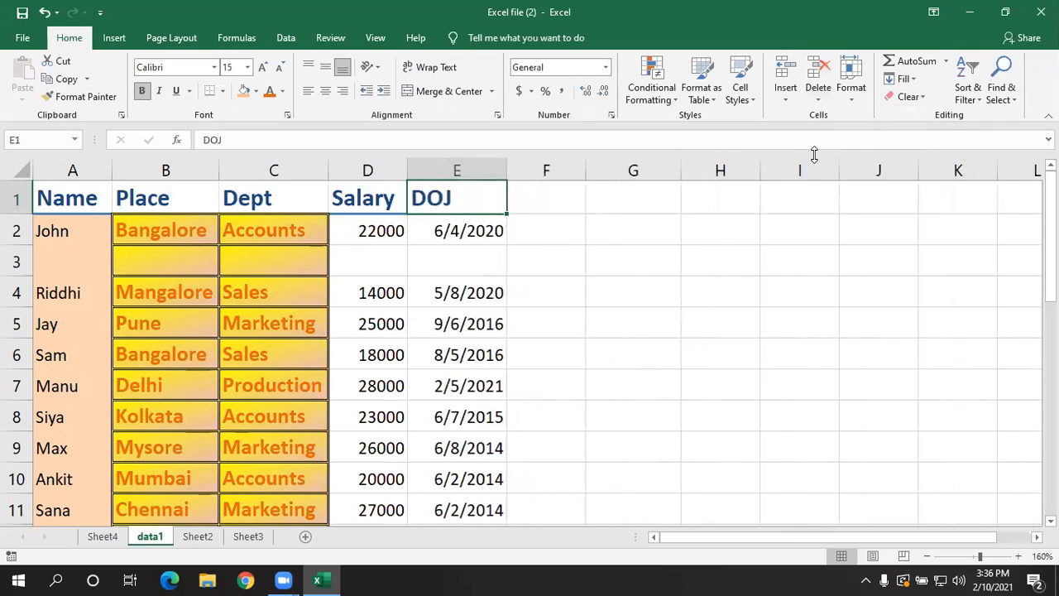
- Delete the blank sheet row 3 from the employee data
{"action": "left_click", "coordinate": [379, 260]}
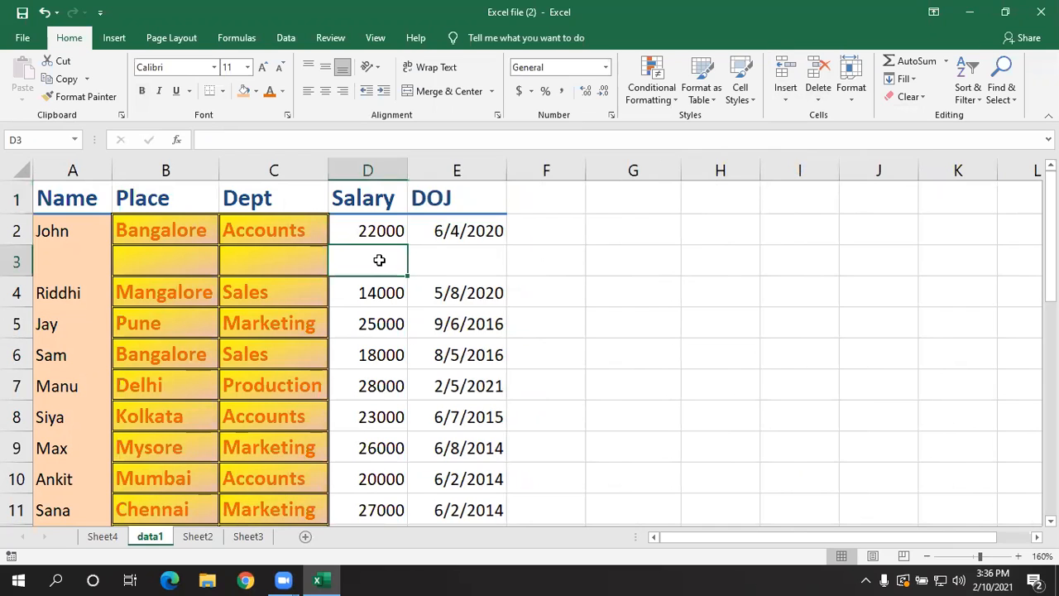
{"action": "left_click", "coordinate": [817, 104]}
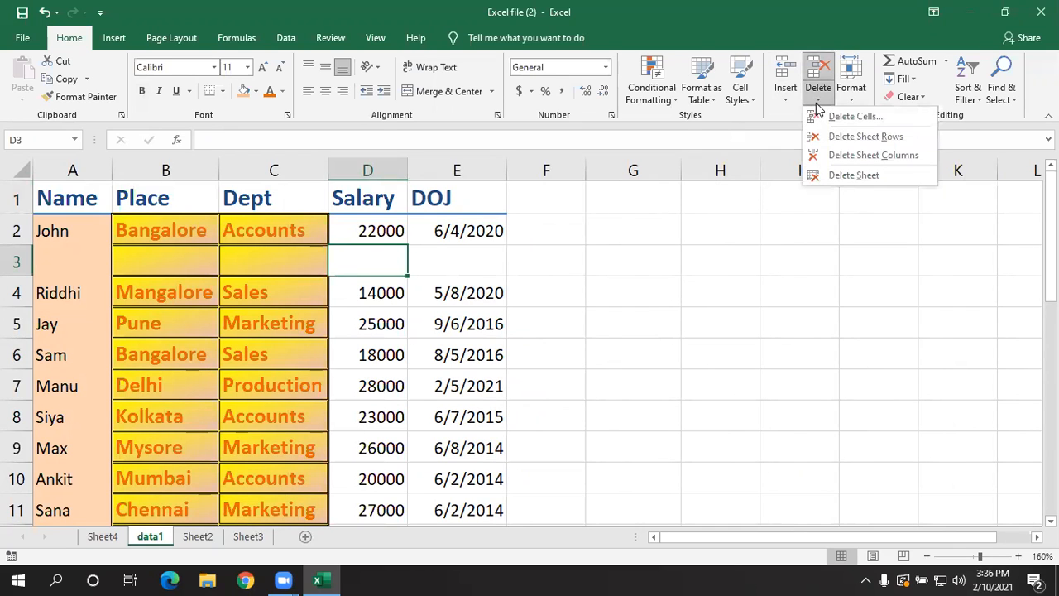
{"action": "left_click", "coordinate": [819, 135]}
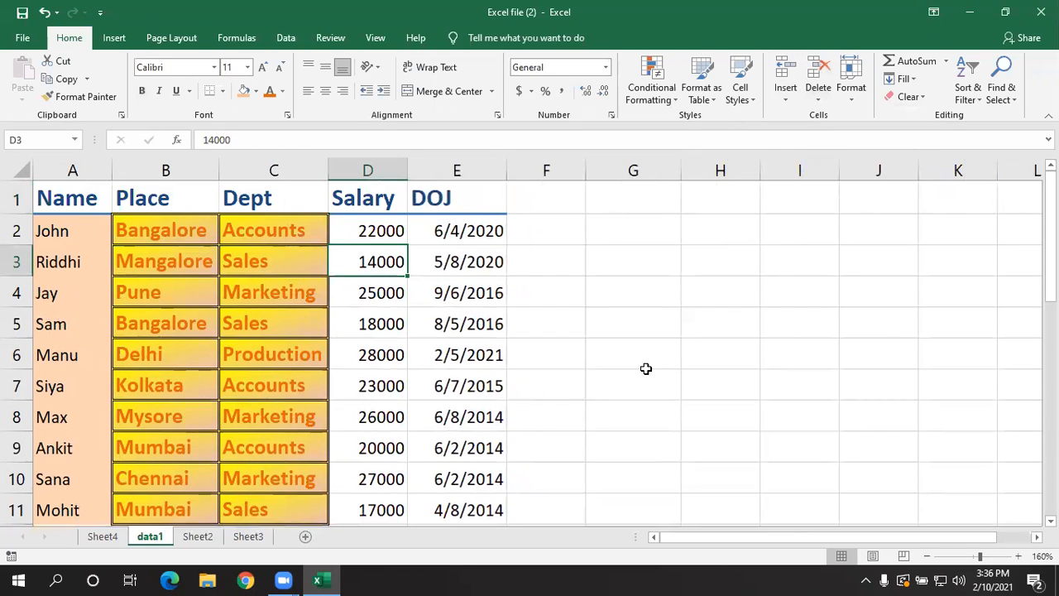
- Copy the range A1:C5 from data1 and paste it into Sheet4 starting at cell A1
{"action": "left_click", "coordinate": [345, 314]}
{"action": "left_click_drag", "start_coordinate": [88, 201], "coordinate": [314, 311]}
{"action": "key", "text": "ctrl+c"}
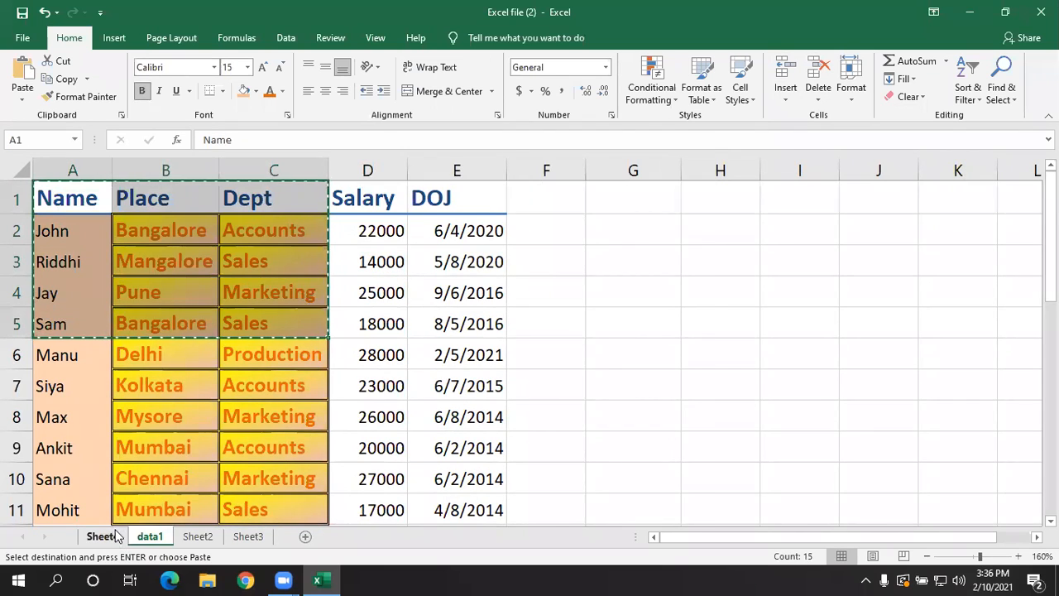
{"action": "left_click", "coordinate": [109, 535]}
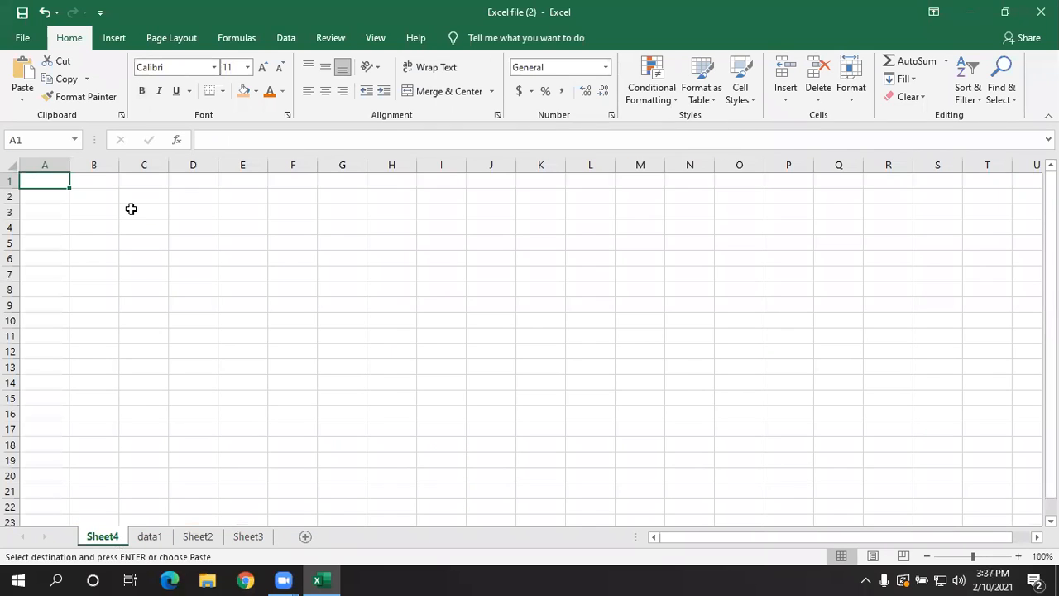
{"action": "key", "text": "ctrl+v"}
{"action": "left_click", "coordinate": [374, 313]}
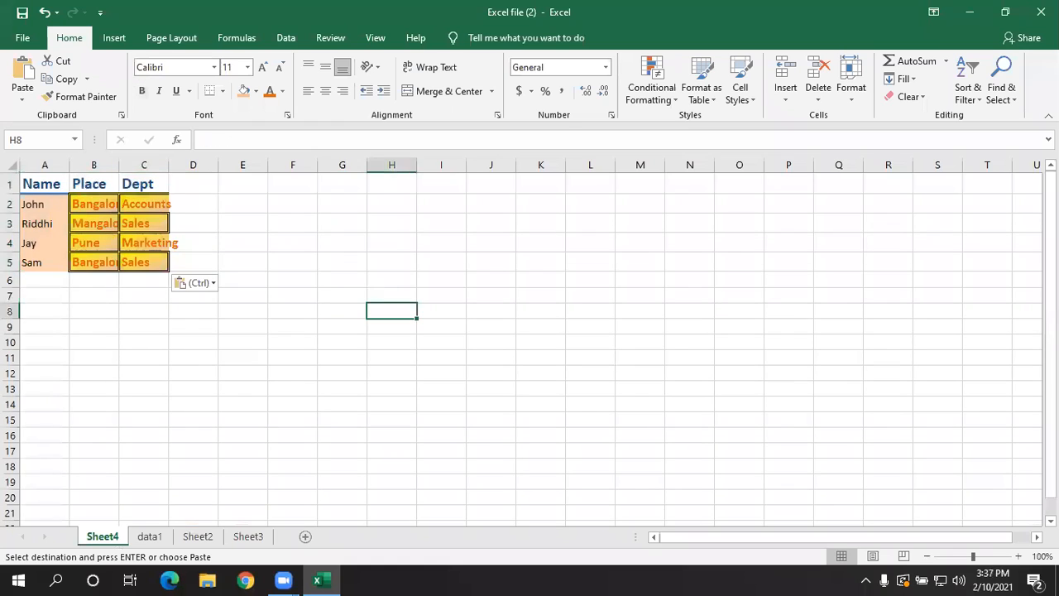
- Autofit the widths of columns A to C on Sheet4 to the pasted data
{"action": "left_click", "coordinate": [1018, 556]}
{"action": "left_click", "coordinate": [1019, 556]}
{"action": "left_click", "coordinate": [1018, 556]}
{"action": "left_click", "coordinate": [1018, 556]}
{"action": "left_click", "coordinate": [205, 351]}
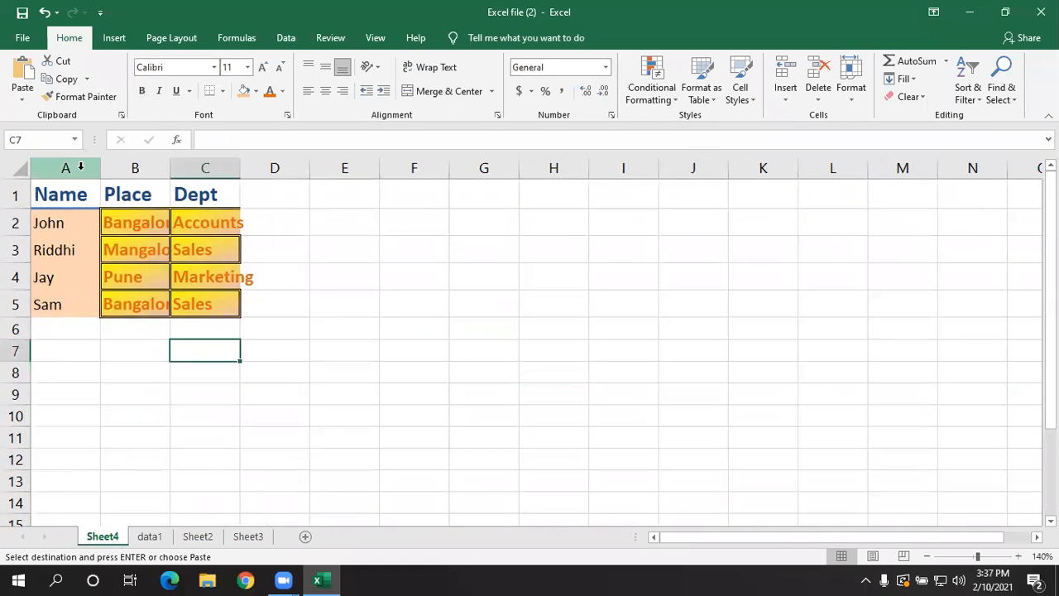
{"action": "left_click_drag", "start_coordinate": [80, 168], "coordinate": [236, 168]}
{"action": "double_click", "coordinate": [240, 168]}
{"action": "left_click", "coordinate": [518, 303]}
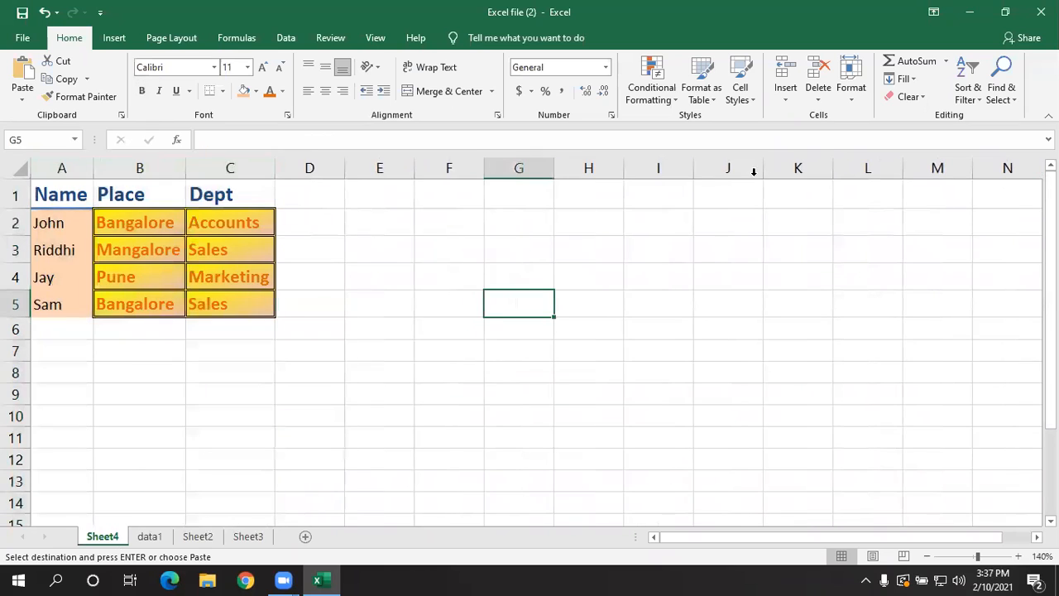
- Delete cell B3 in the Place column of Sheet4 with the Shift cells up option
{"action": "left_click", "coordinate": [115, 246]}
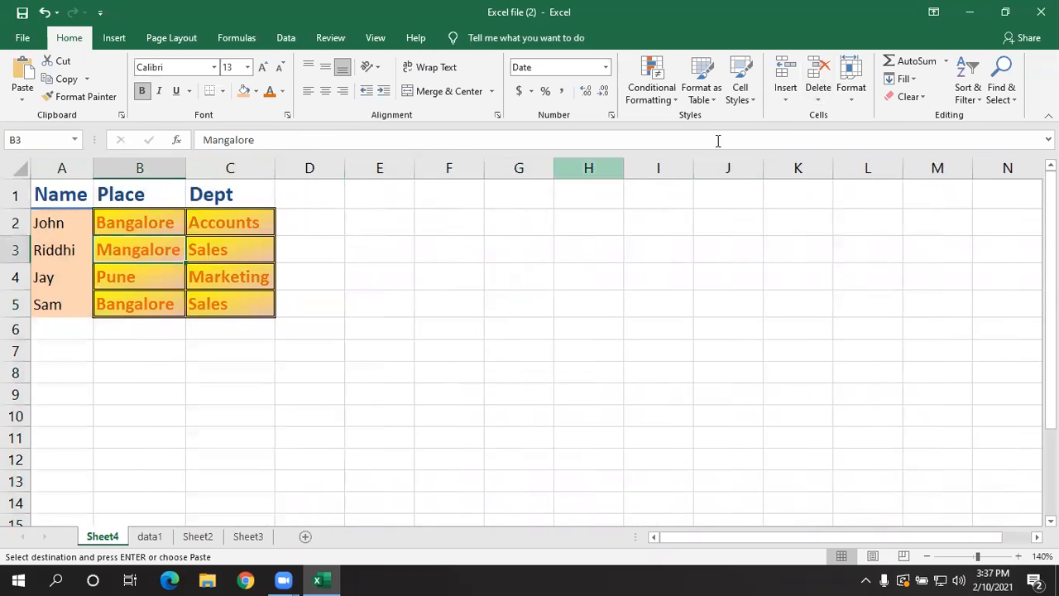
{"action": "left_click", "coordinate": [815, 104]}
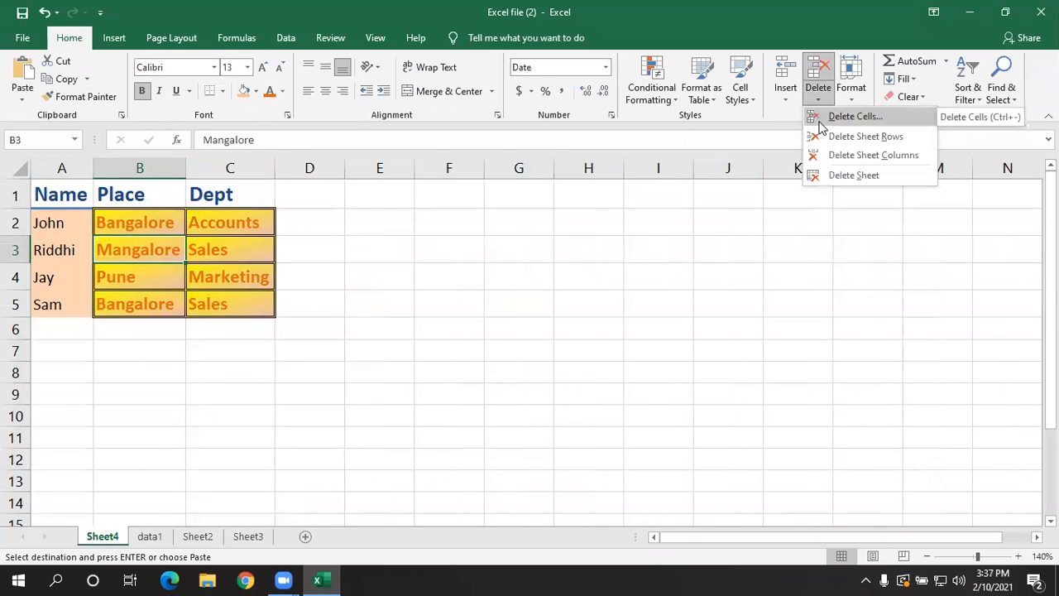
{"action": "left_click", "coordinate": [844, 117]}
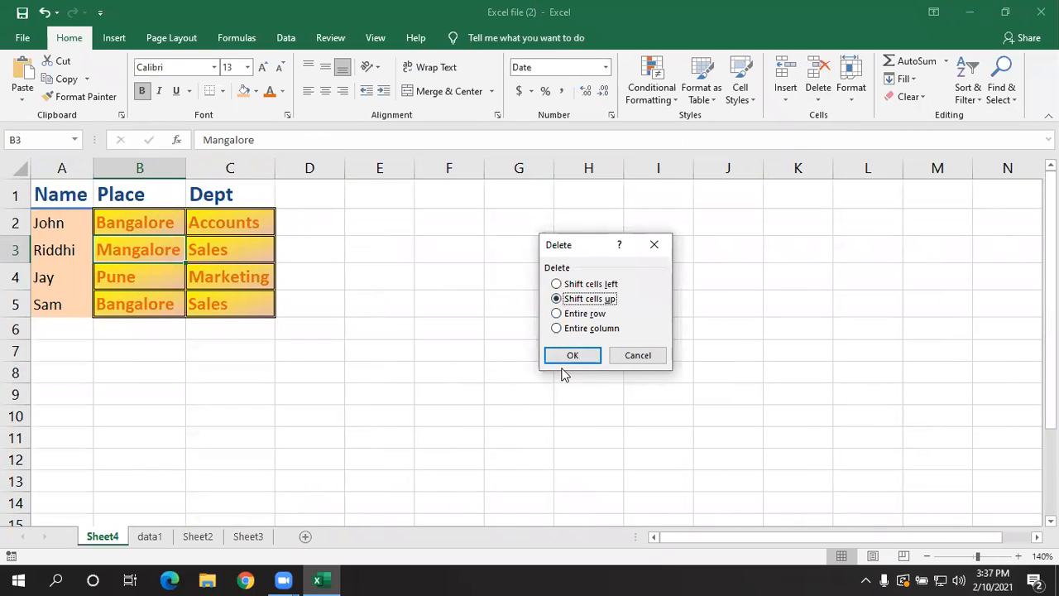
{"action": "left_click", "coordinate": [567, 358]}
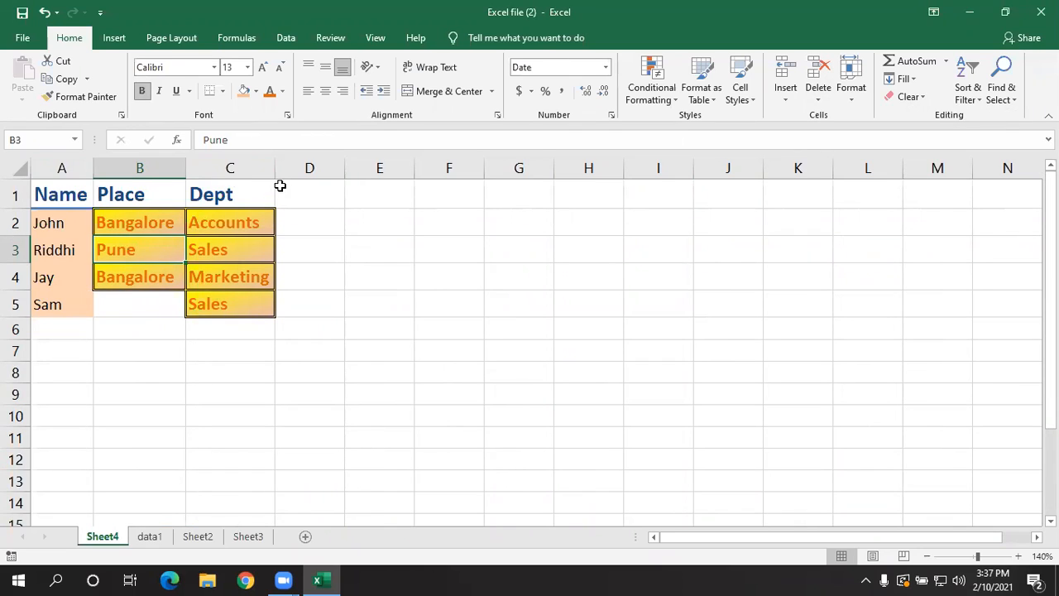
- Undo the deletion of cell B3 on Sheet4, and try deleting the whole Place column
{"action": "key", "text": "ctrl+z"}
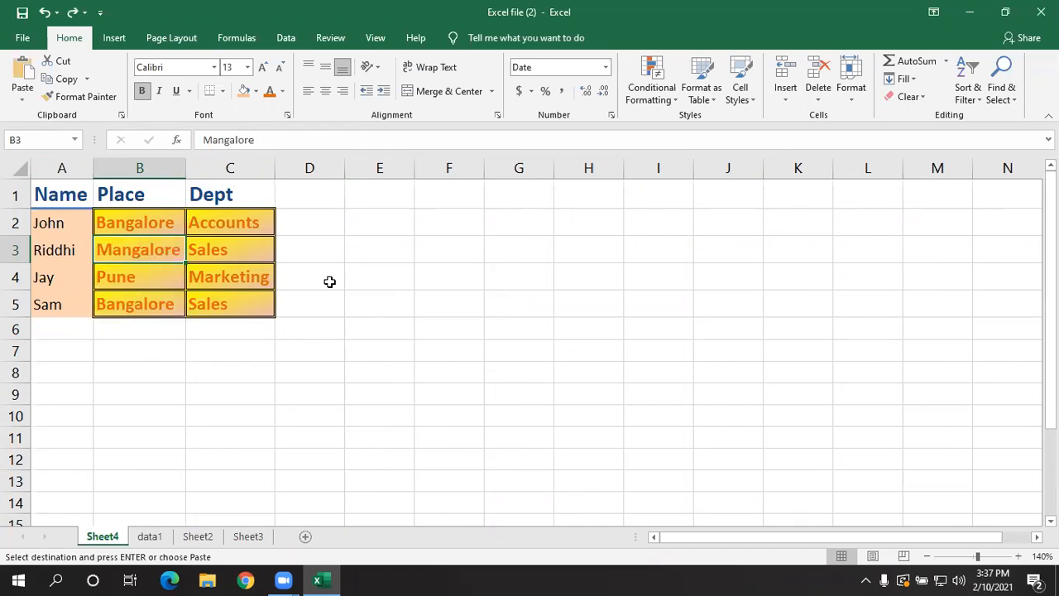
{"action": "left_click", "coordinate": [817, 99]}
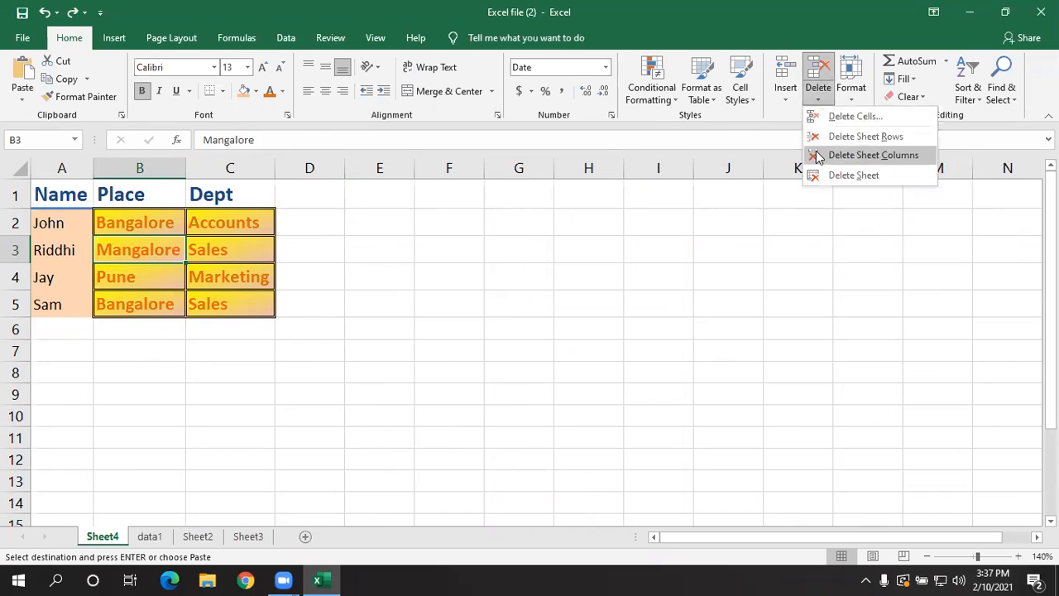
{"action": "left_click", "coordinate": [860, 154]}
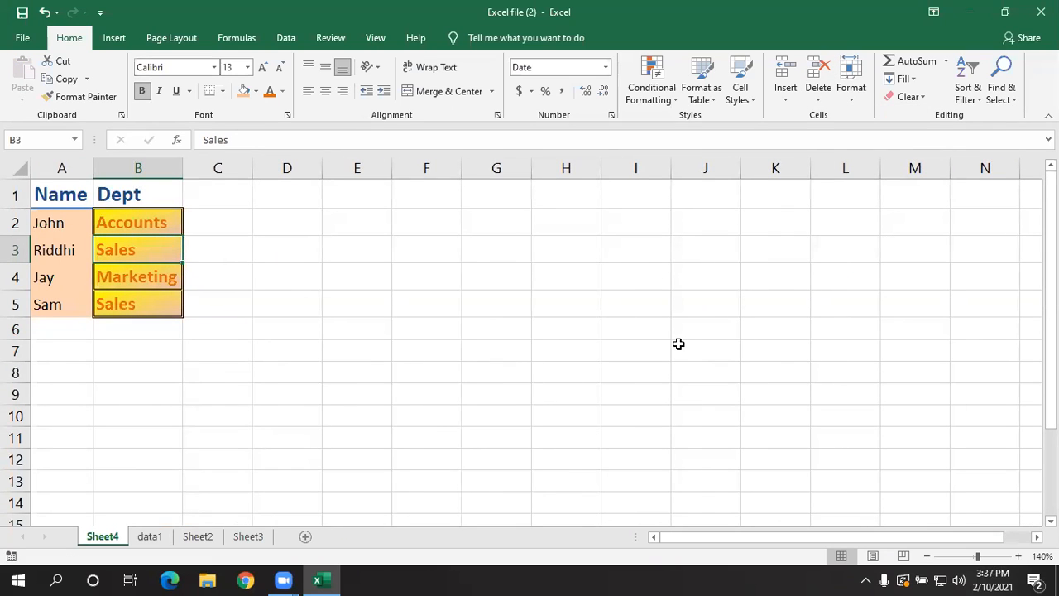
{"action": "key", "text": "ctrl+z"}
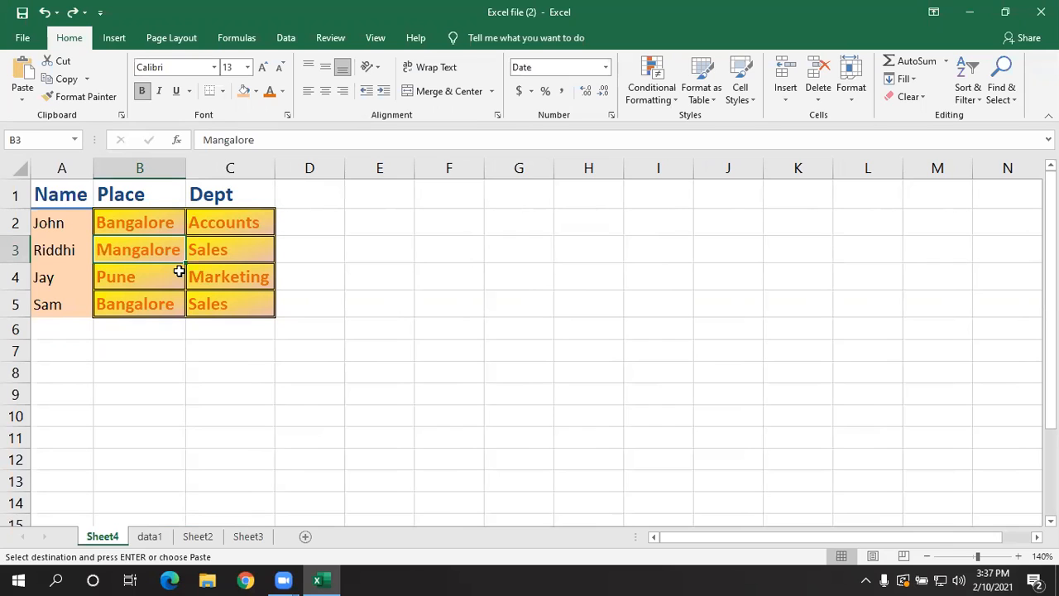
- Try deleting the entire sheet row 3 from the data on Sheet4
{"action": "left_click", "coordinate": [819, 97]}
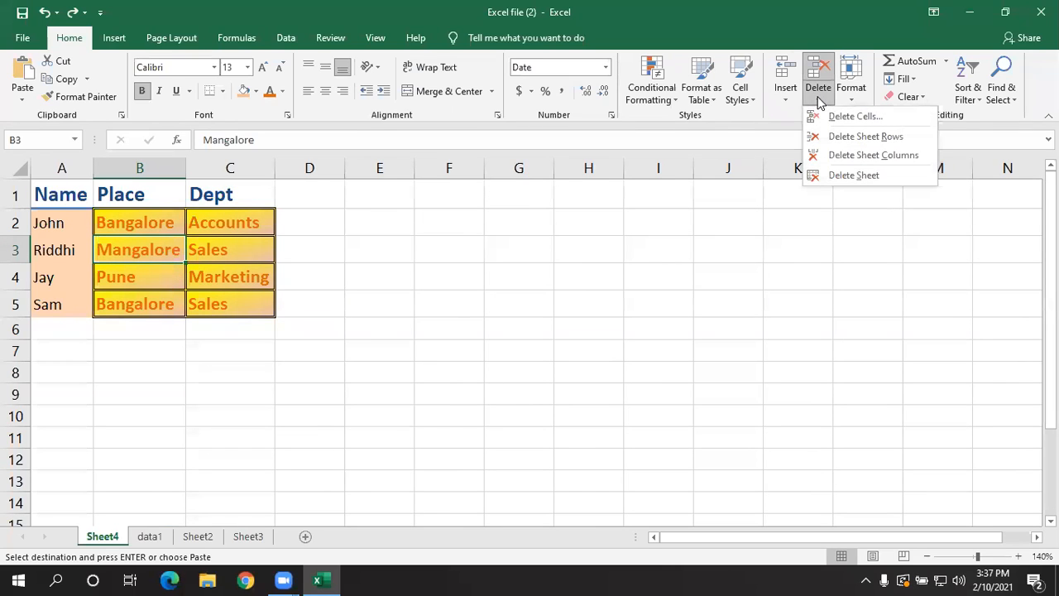
{"action": "left_click", "coordinate": [824, 139]}
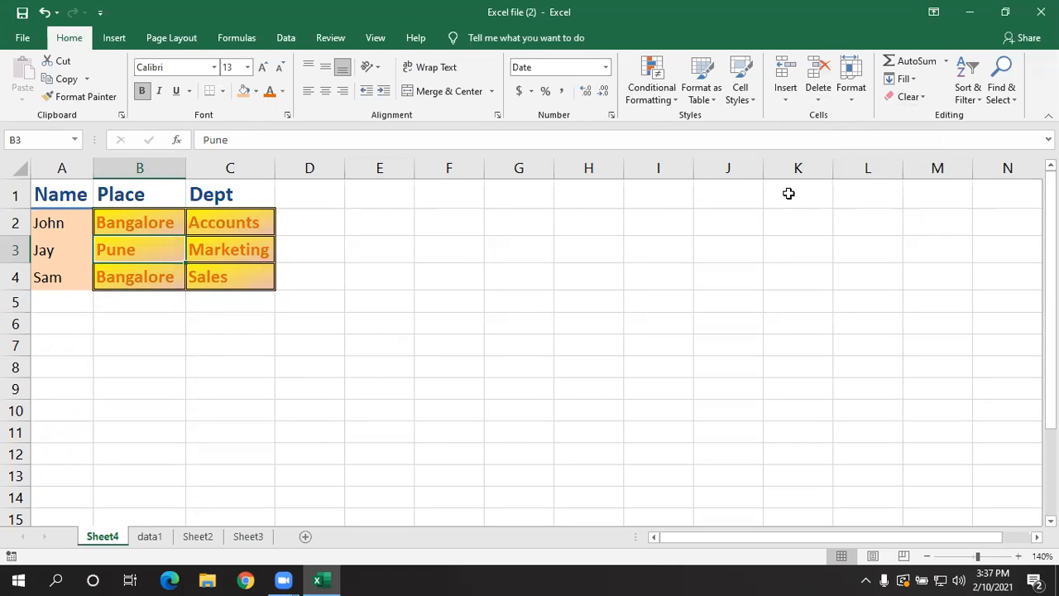
{"action": "key", "text": "ctrl+z"}
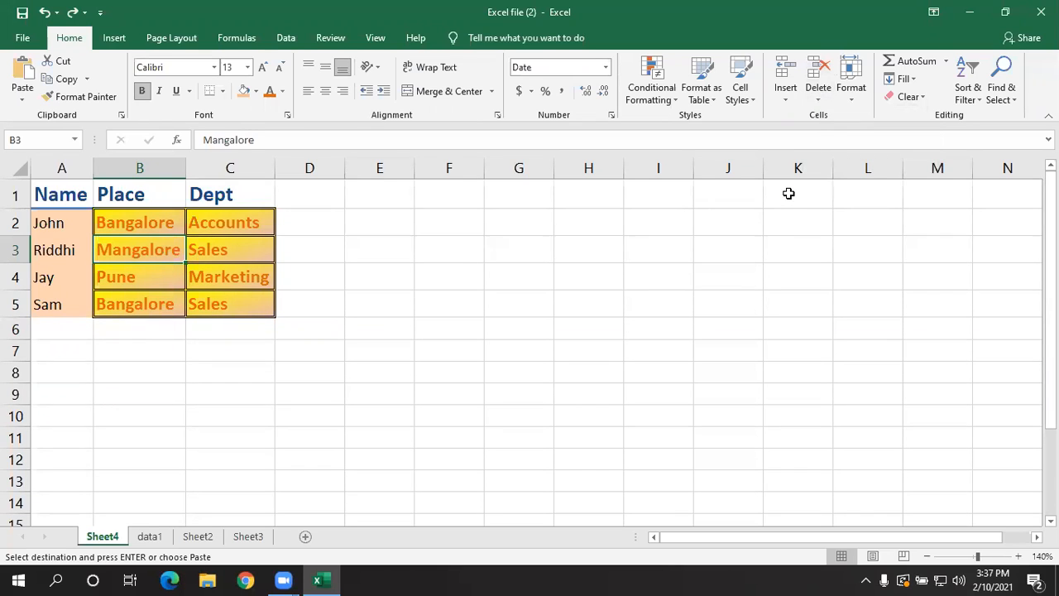
- Delete Sheet4 permanently from the workbook
{"action": "left_click", "coordinate": [818, 91]}
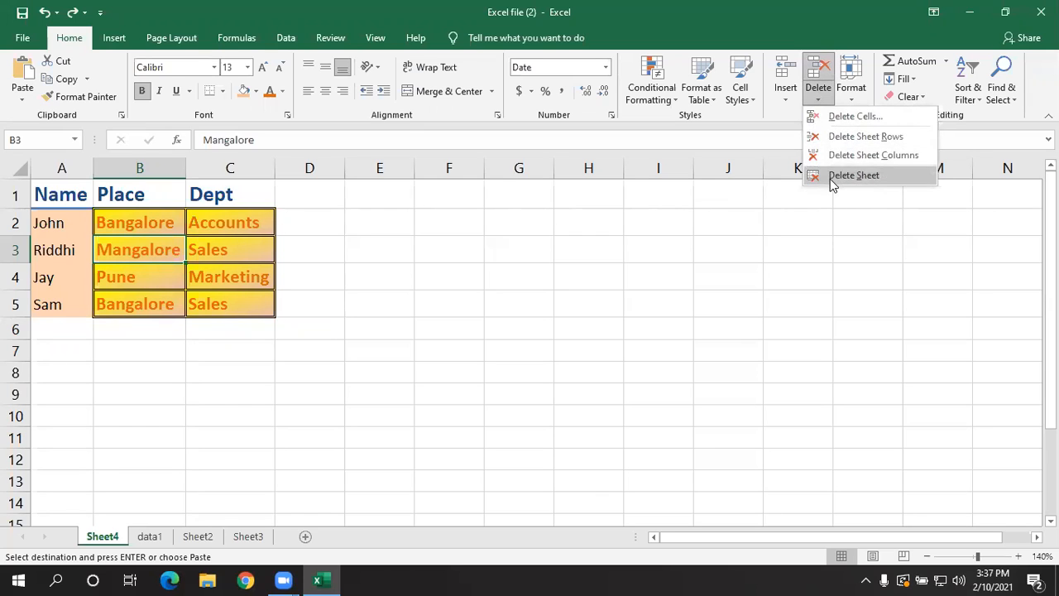
{"action": "left_click", "coordinate": [831, 177]}
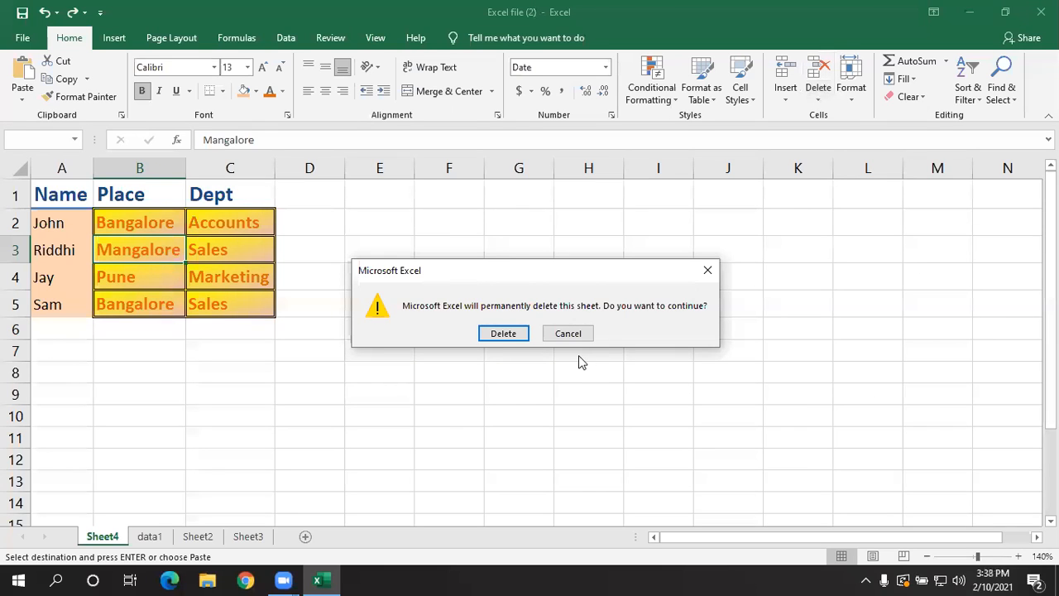
{"action": "left_click", "coordinate": [503, 333]}
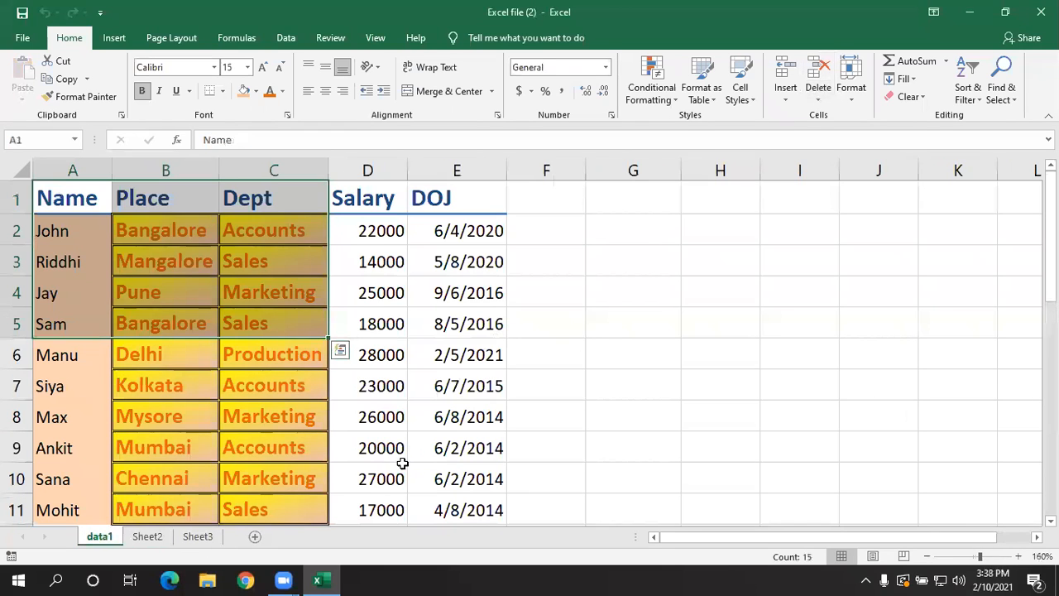
{"action": "left_click", "coordinate": [582, 346]}
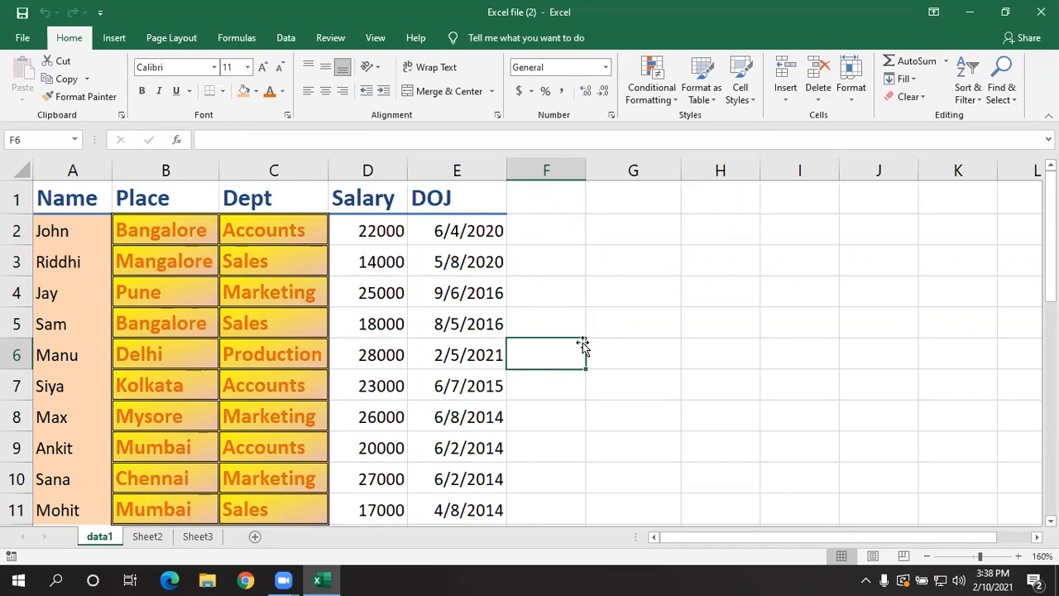
{"action": "left_click", "coordinate": [643, 356]}
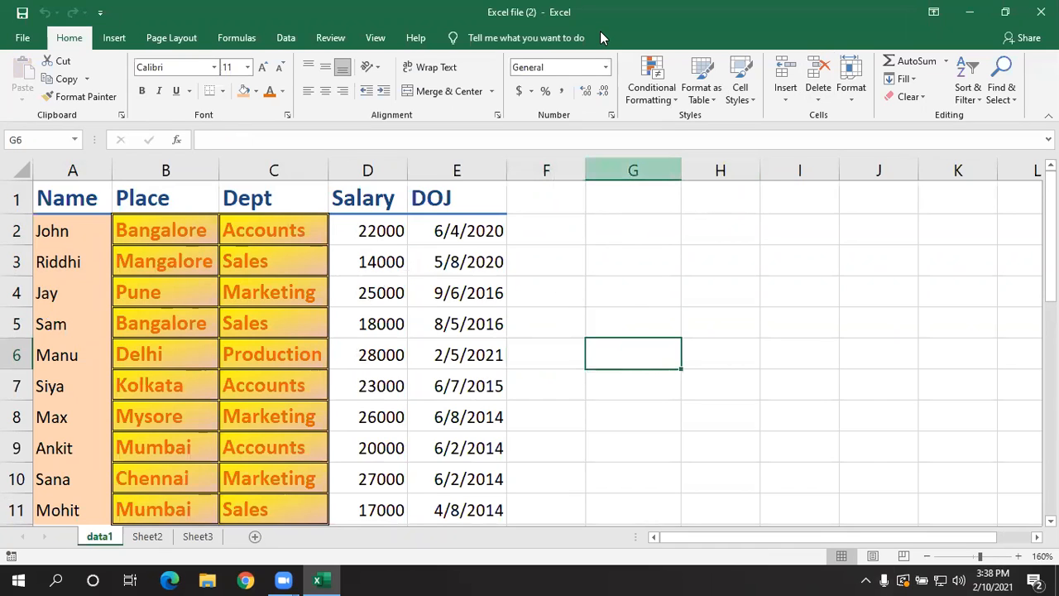
{"action": "left_click", "coordinate": [696, 288]}
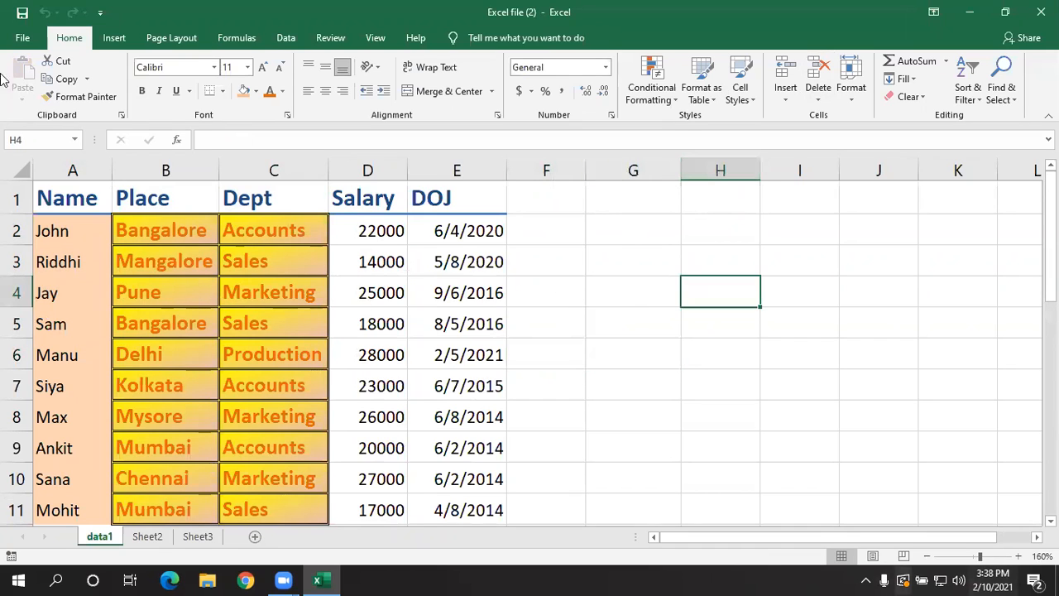
{"action": "left_click", "coordinate": [262, 303]}
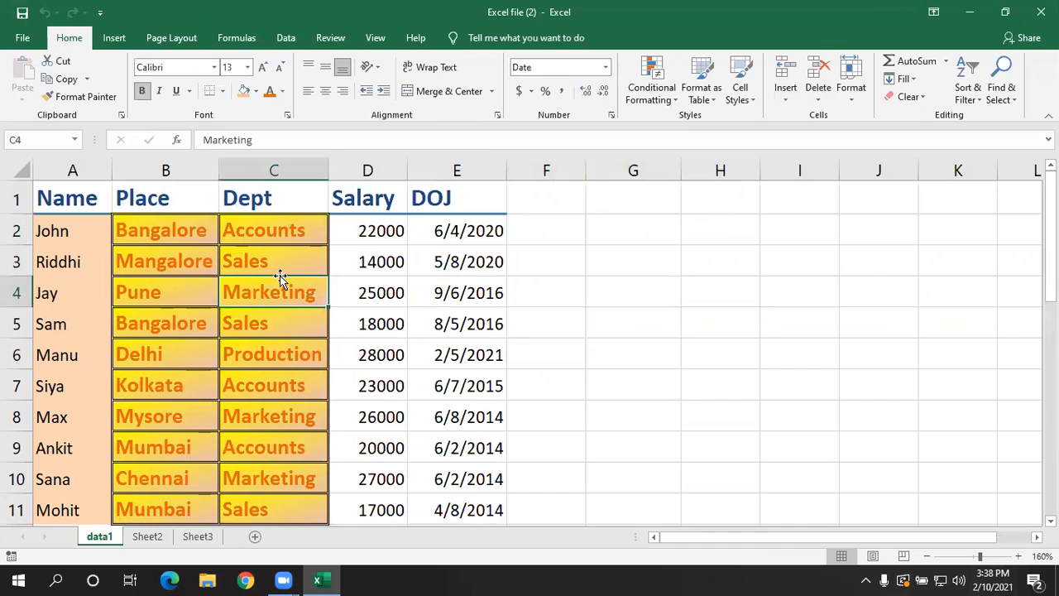
{"action": "left_click", "coordinate": [847, 94]}
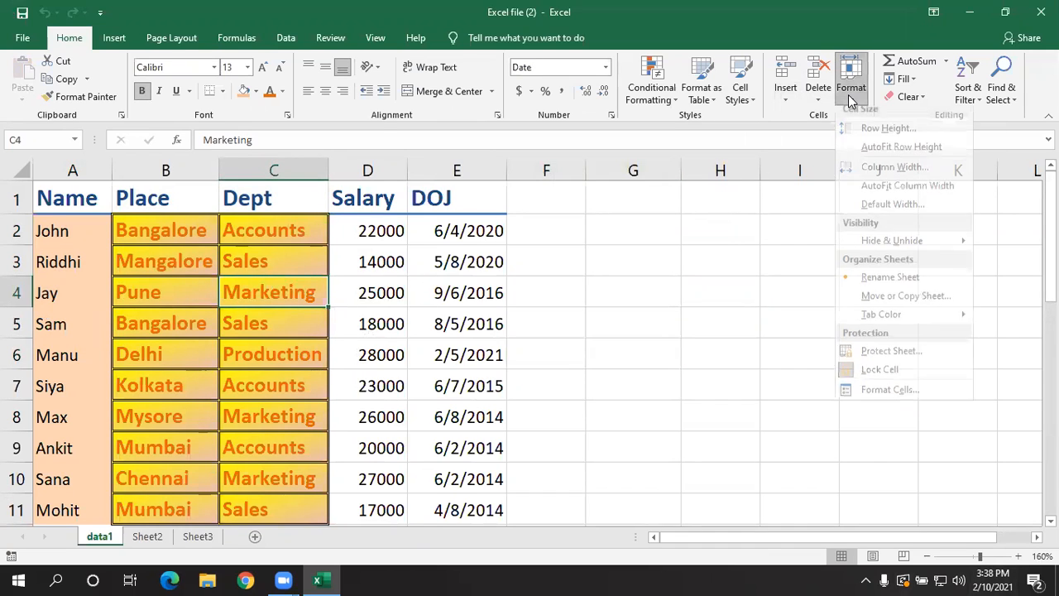
{"action": "left_click", "coordinate": [644, 348]}
{"action": "scroll", "coordinate": [643, 348], "scroll_direction": "down", "scroll_amount": 11}
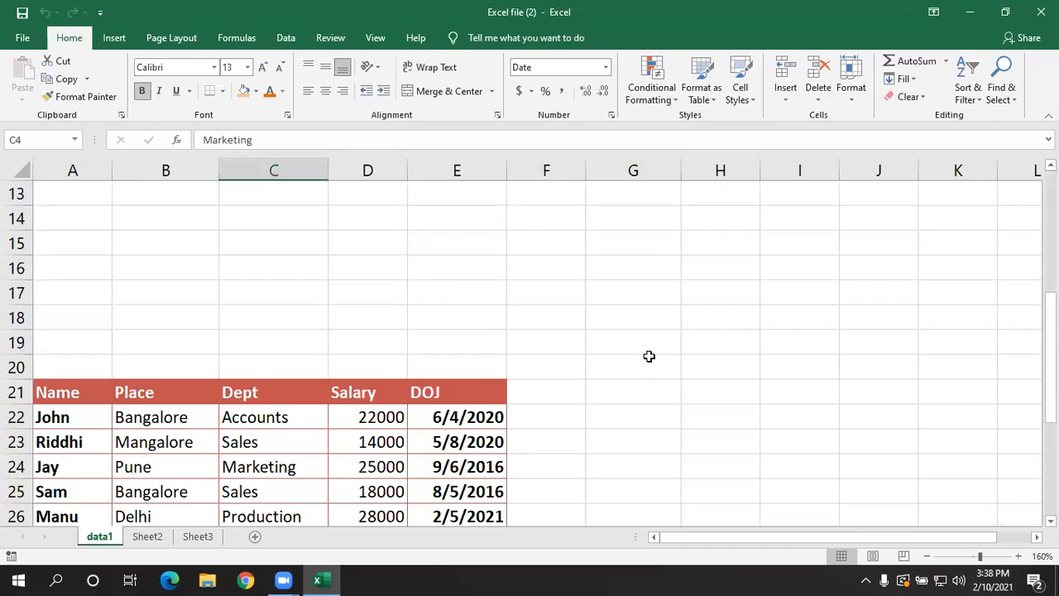
- On Sheet2, widen column A to about 22 and increase the height of row 1 to about 118
{"action": "left_click", "coordinate": [156, 538]}
{"action": "left_click", "coordinate": [786, 385]}
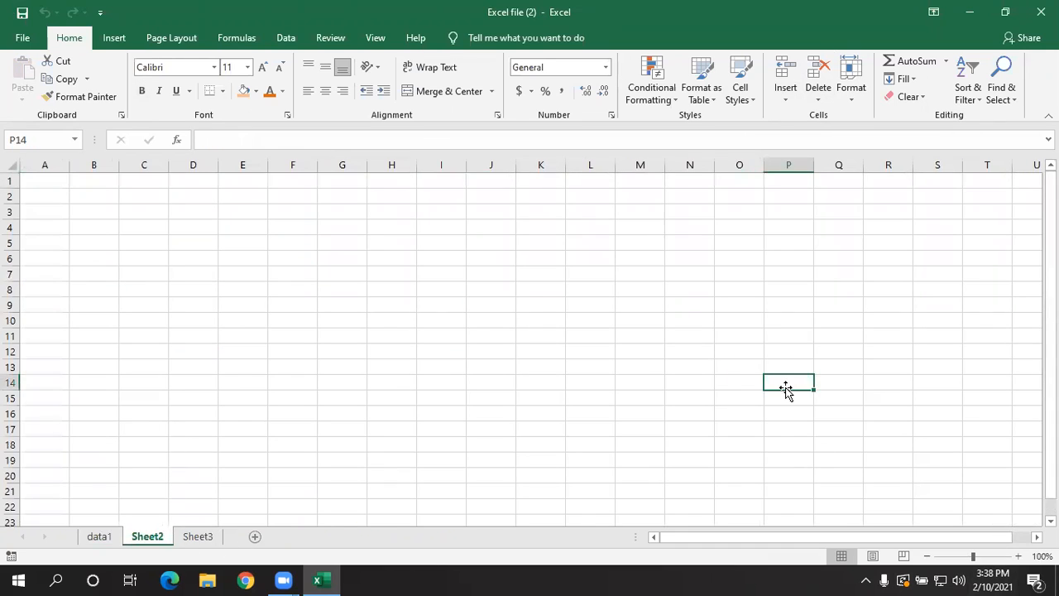
{"action": "left_click", "coordinate": [49, 181]}
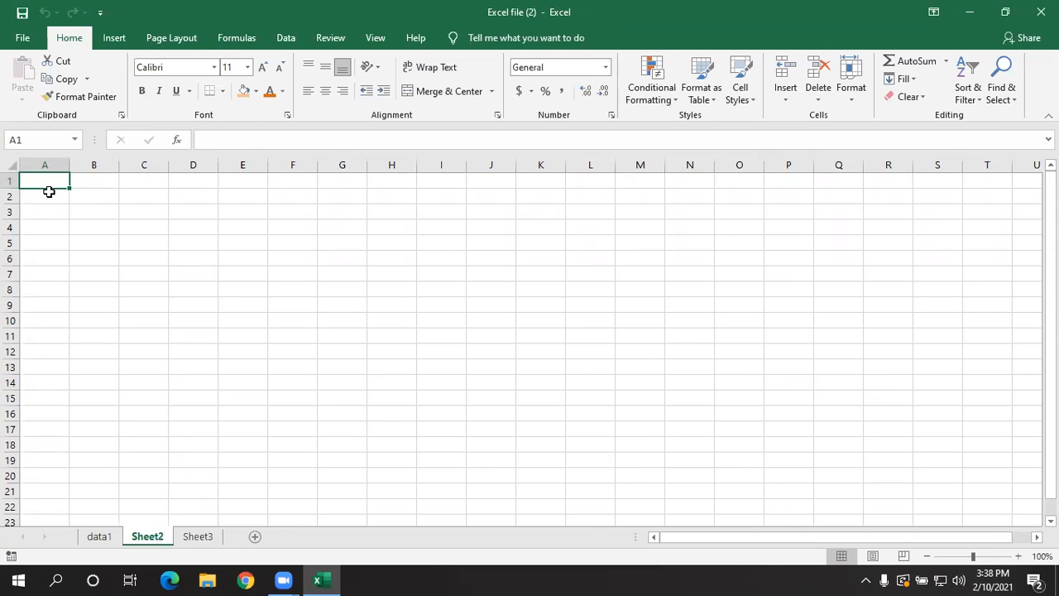
{"action": "left_click_drag", "start_coordinate": [70, 165], "coordinate": [143, 166]}
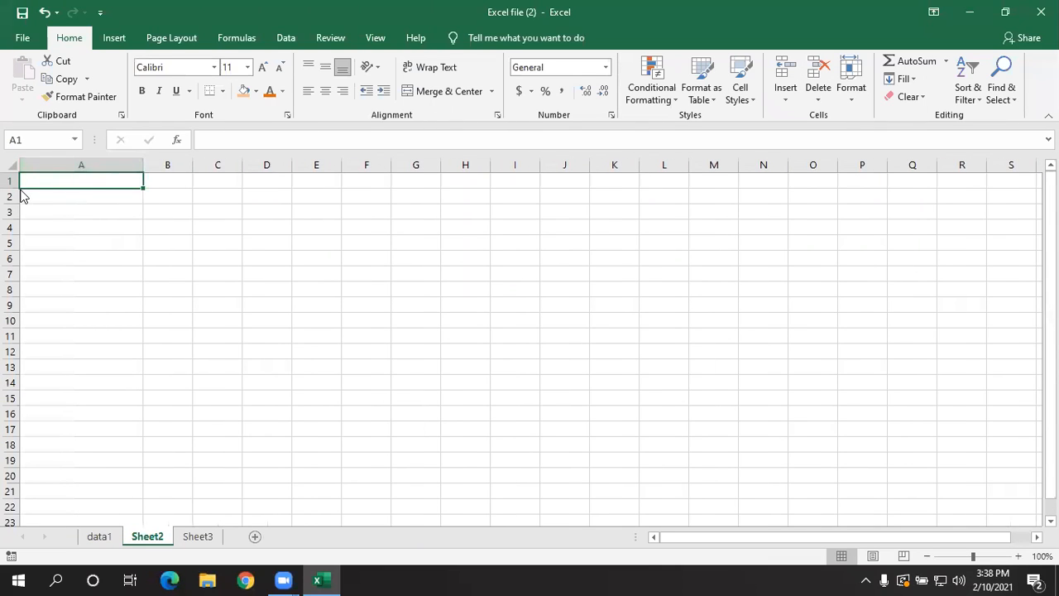
{"action": "left_click_drag", "start_coordinate": [17, 190], "coordinate": [10, 295]}
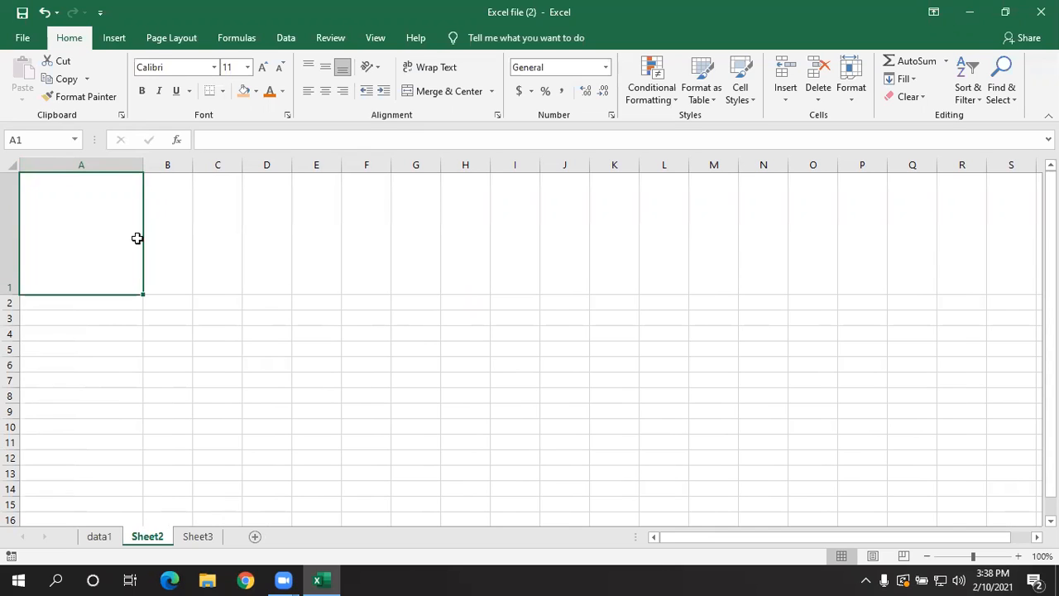
- Check the row height and column width settings of cell C5 on Sheet2 without changing them
{"action": "left_click", "coordinate": [203, 347]}
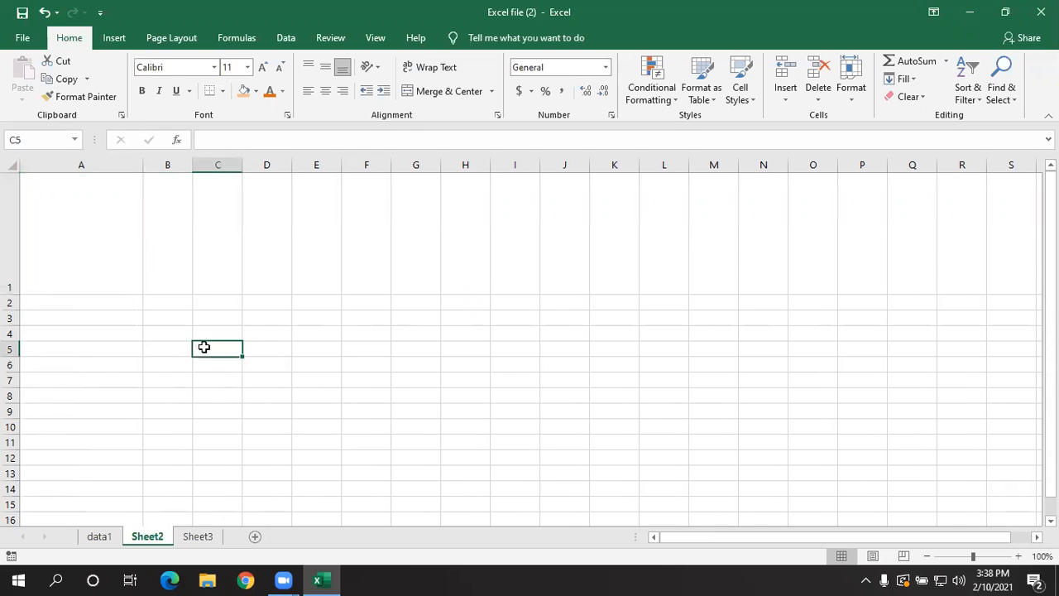
{"action": "left_click", "coordinate": [850, 89]}
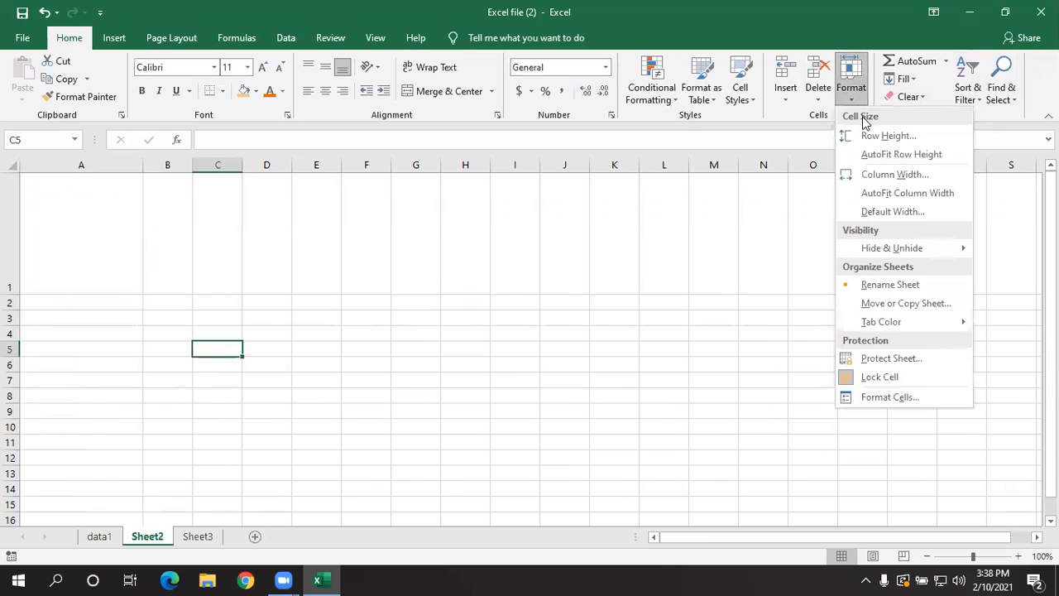
{"action": "left_click", "coordinate": [867, 137]}
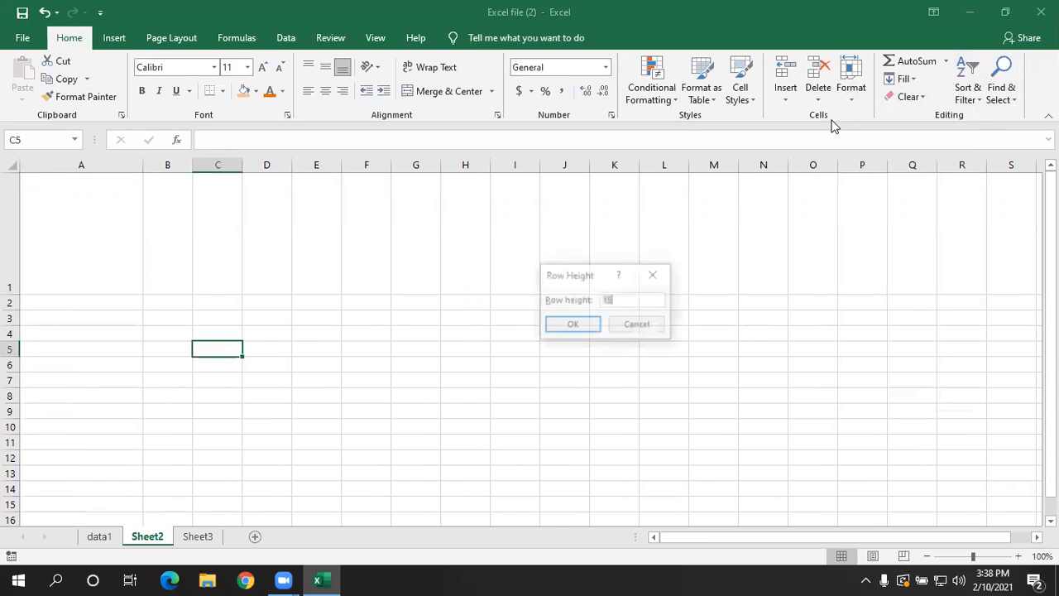
{"action": "left_click", "coordinate": [654, 275]}
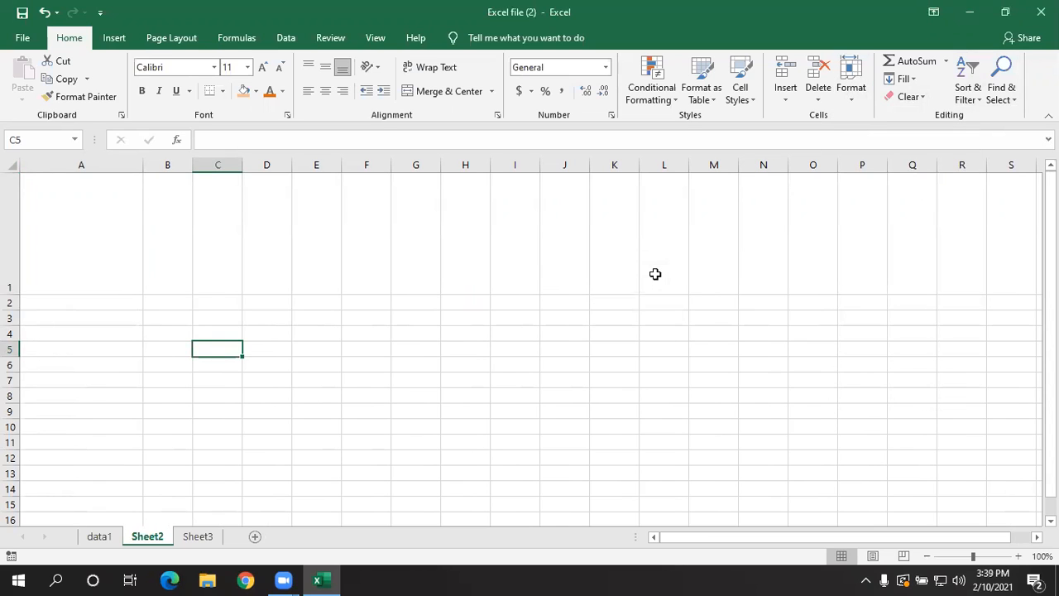
{"action": "left_click", "coordinate": [846, 98]}
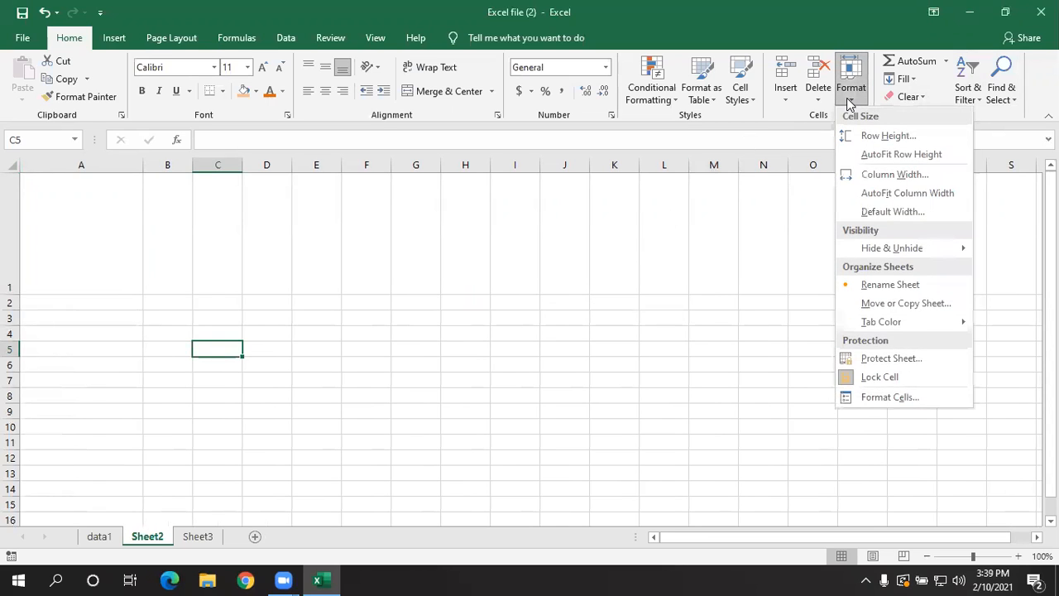
{"action": "left_click", "coordinate": [862, 175]}
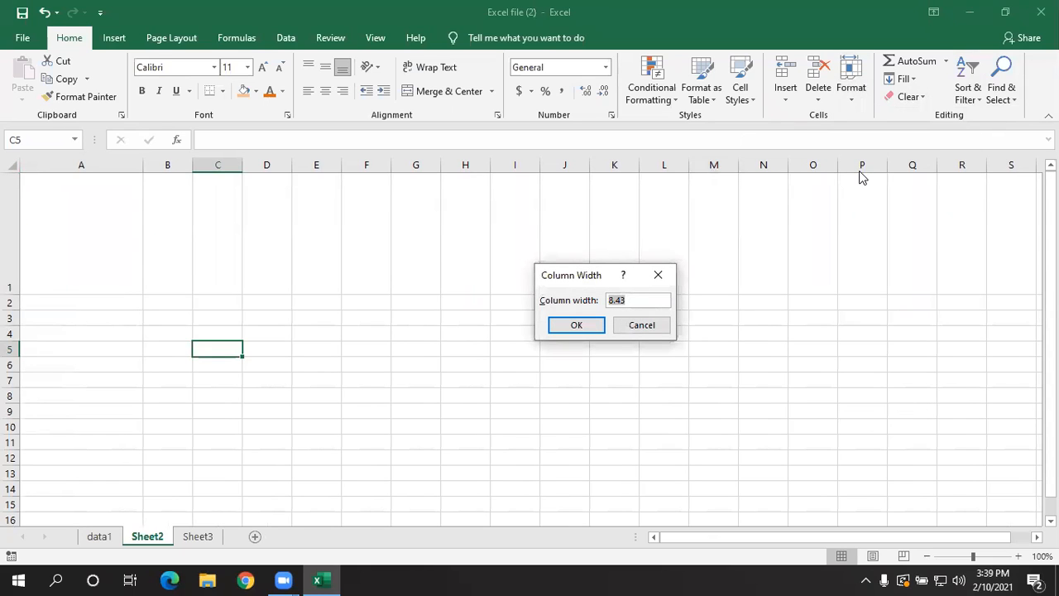
{"action": "left_click", "coordinate": [658, 275]}
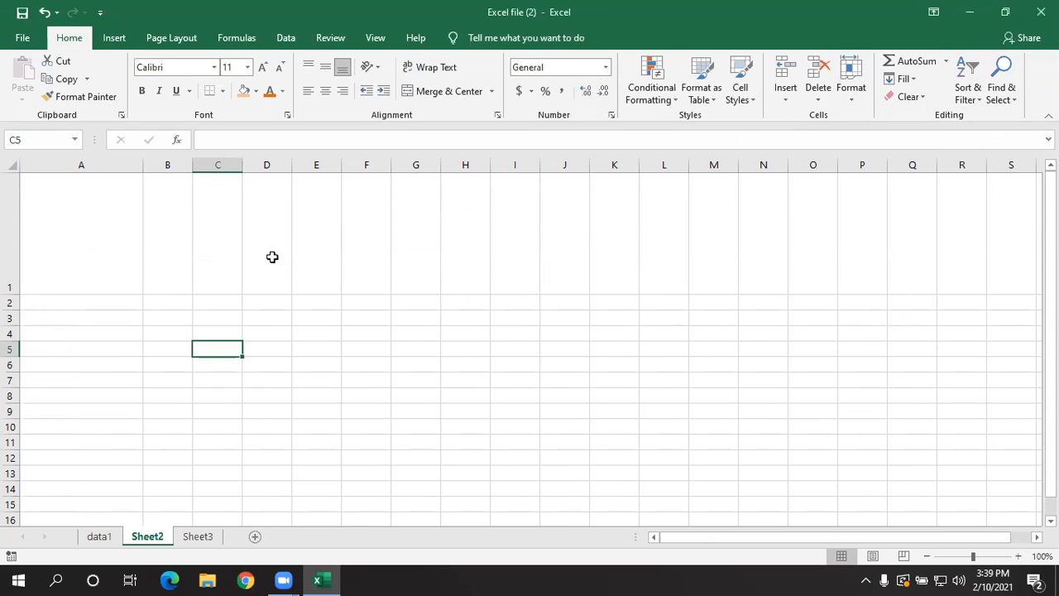
- Check the exact row height and column width of the enlarged cell A1 without changing them
{"action": "left_click", "coordinate": [102, 256]}
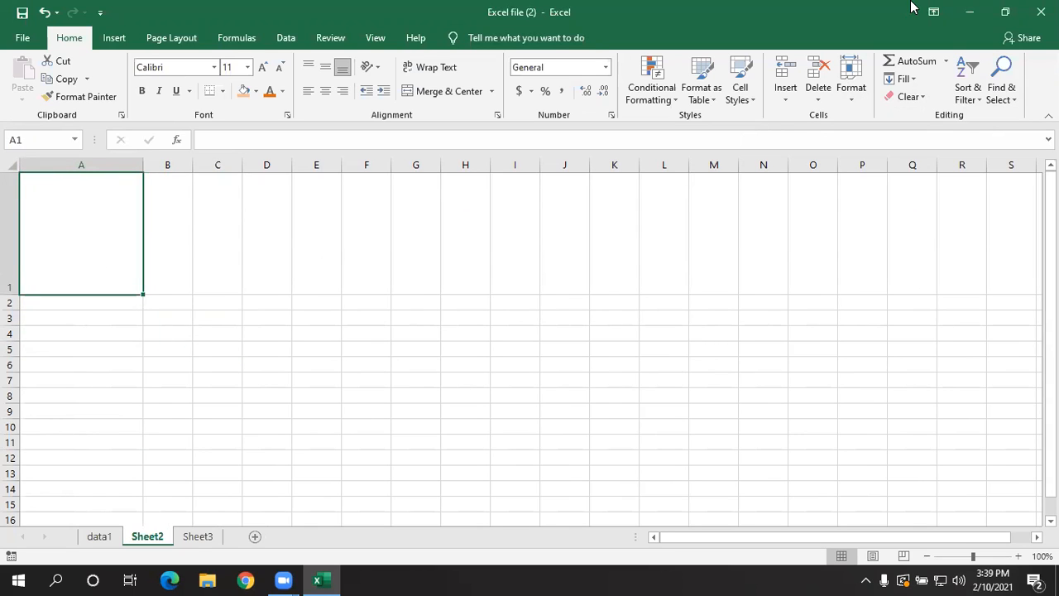
{"action": "left_click", "coordinate": [858, 97]}
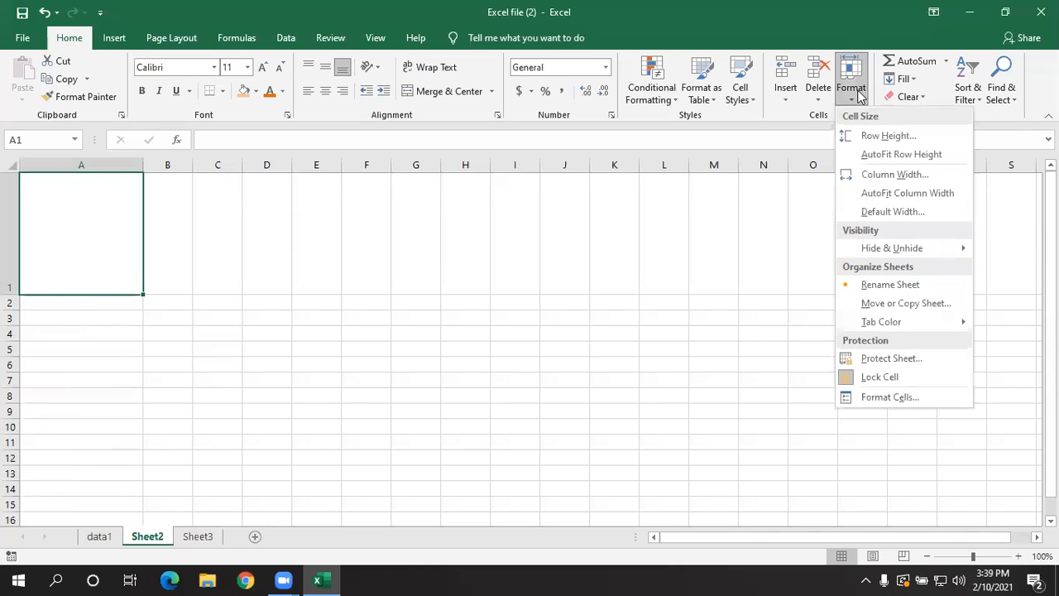
{"action": "left_click", "coordinate": [876, 136]}
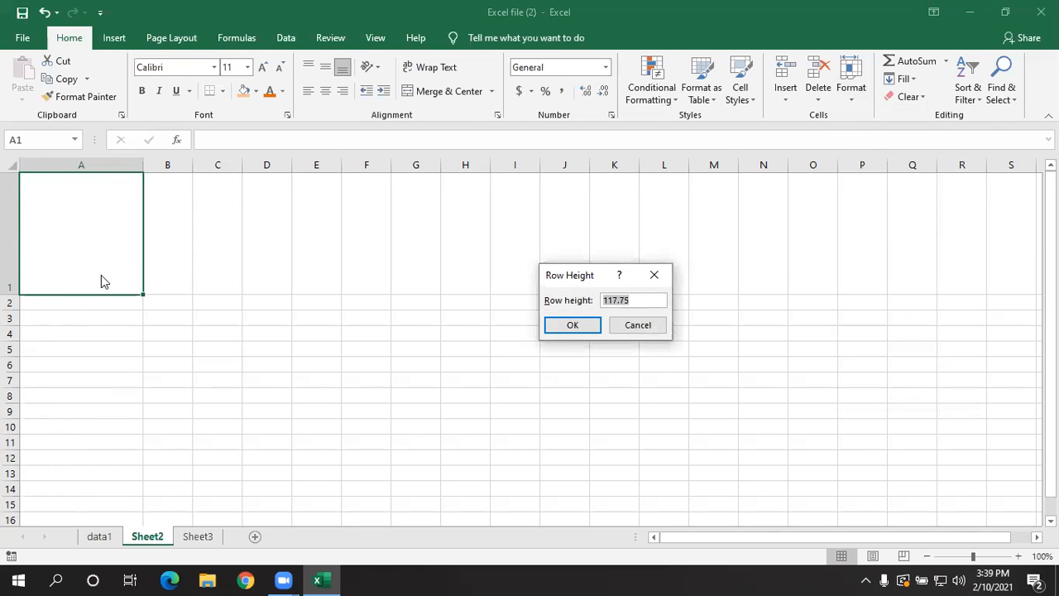
{"action": "left_click", "coordinate": [653, 277]}
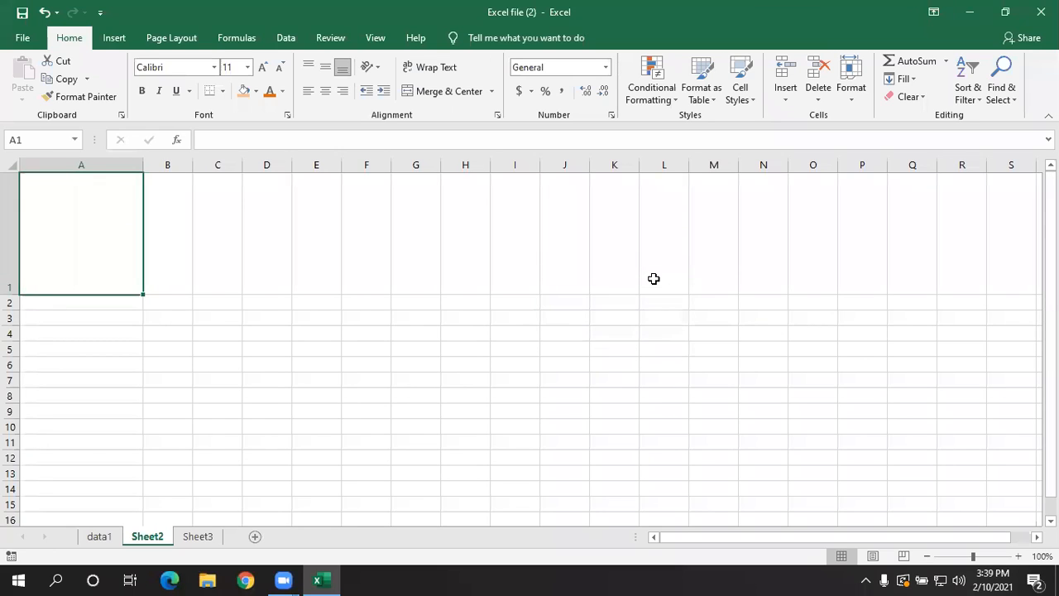
{"action": "left_click", "coordinate": [847, 101]}
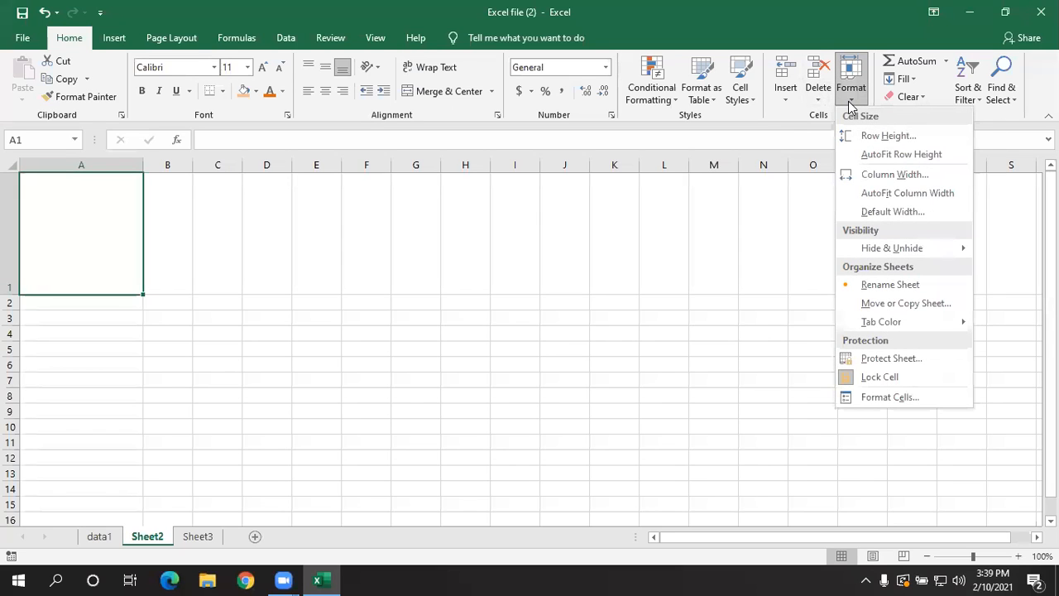
{"action": "left_click", "coordinate": [867, 175]}
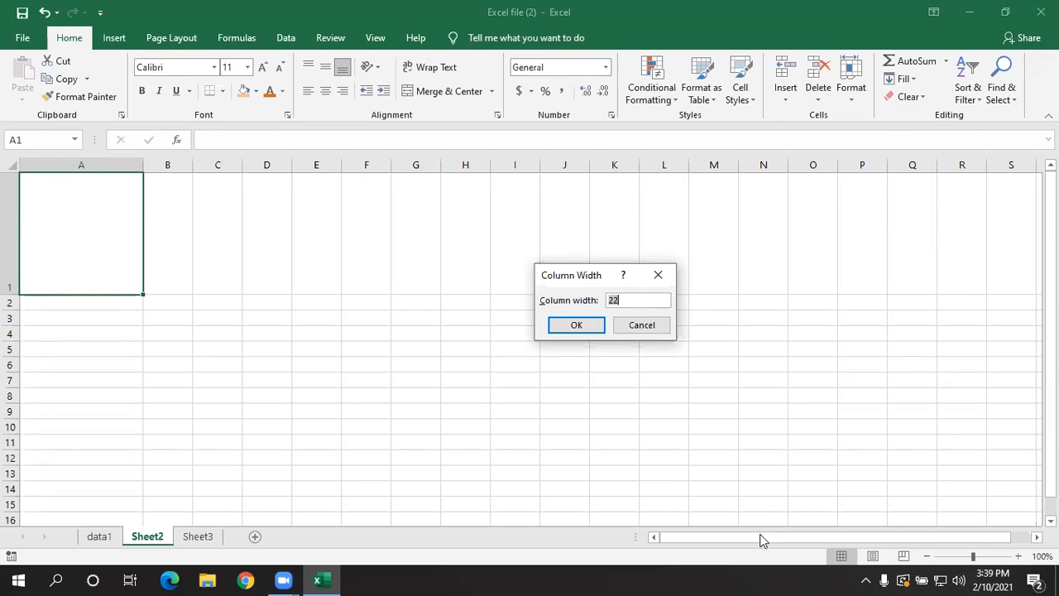
{"action": "left_click", "coordinate": [635, 324]}
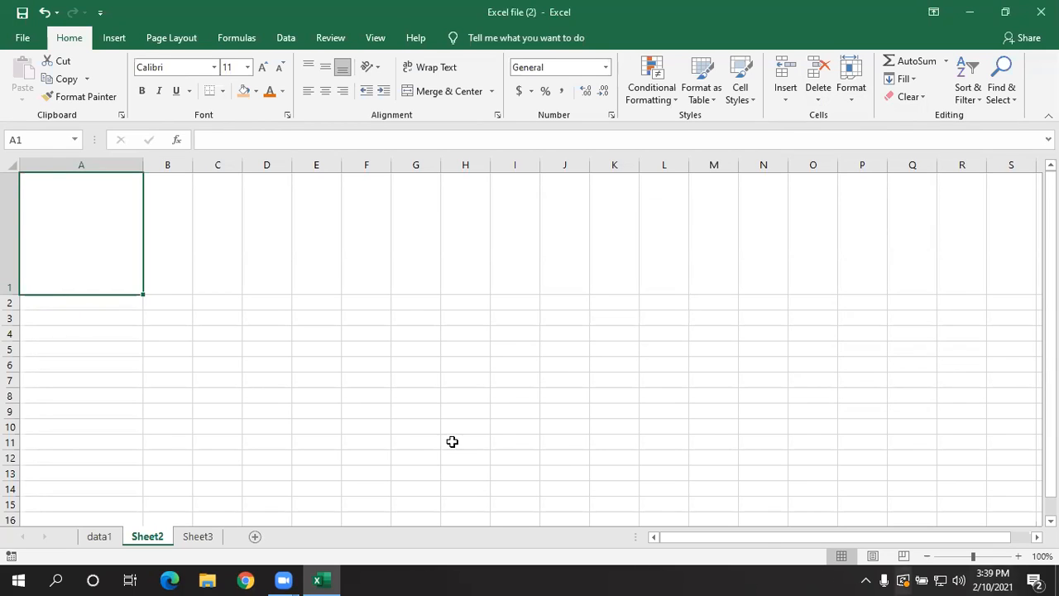
{"action": "left_click", "coordinate": [318, 409]}
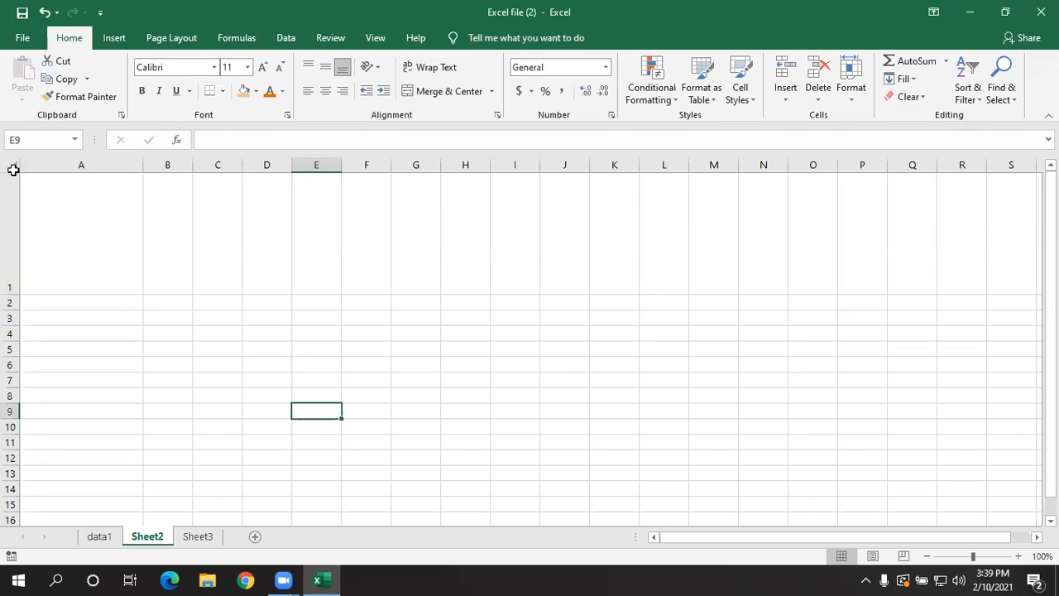
- AutoFit the row height of every row on Sheet2
{"action": "left_click", "coordinate": [13, 170]}
{"action": "left_click", "coordinate": [850, 87]}
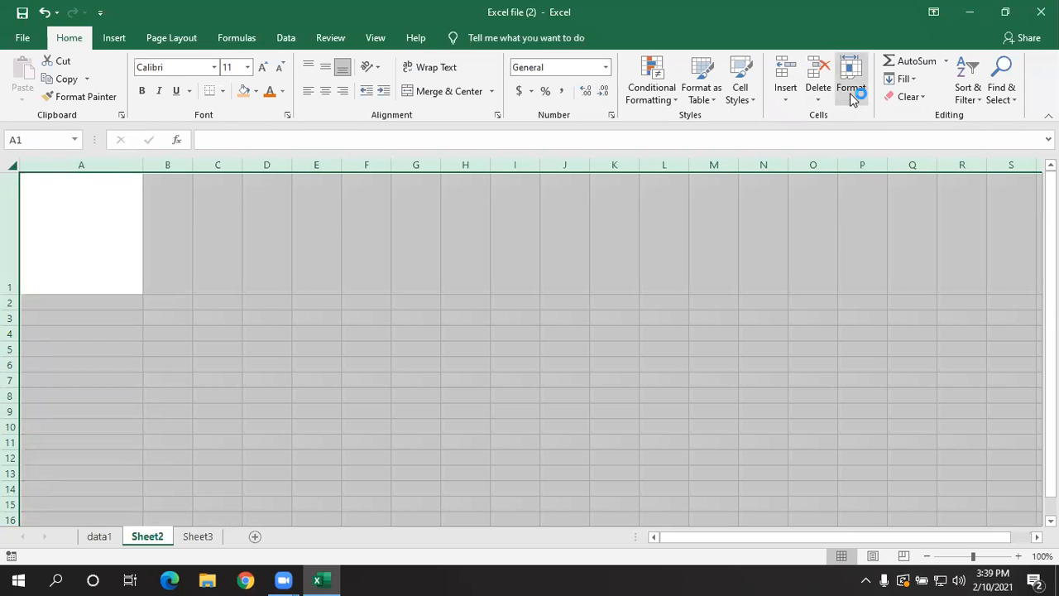
{"action": "left_click", "coordinate": [866, 153]}
{"action": "left_click", "coordinate": [394, 331]}
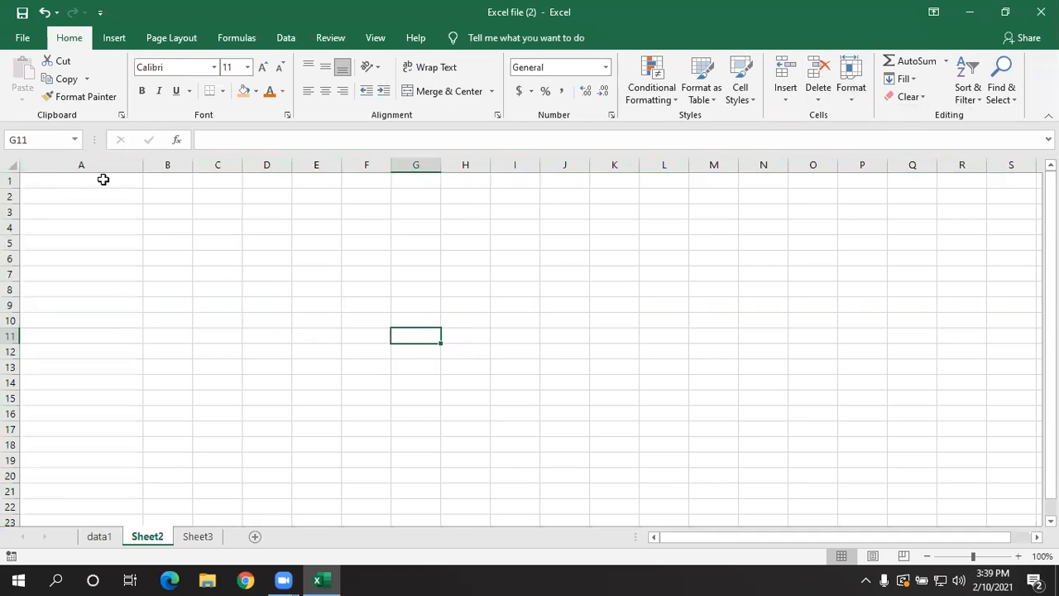
- Check the row height setting of cell A1 on Sheet2 without changing it
{"action": "left_click", "coordinate": [105, 180]}
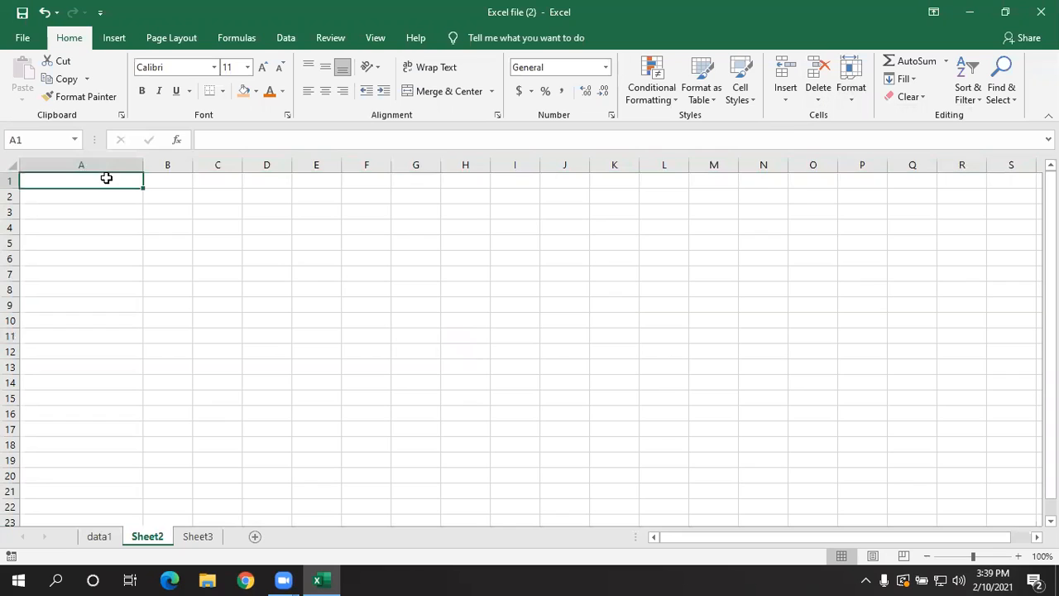
{"action": "left_click", "coordinate": [851, 98]}
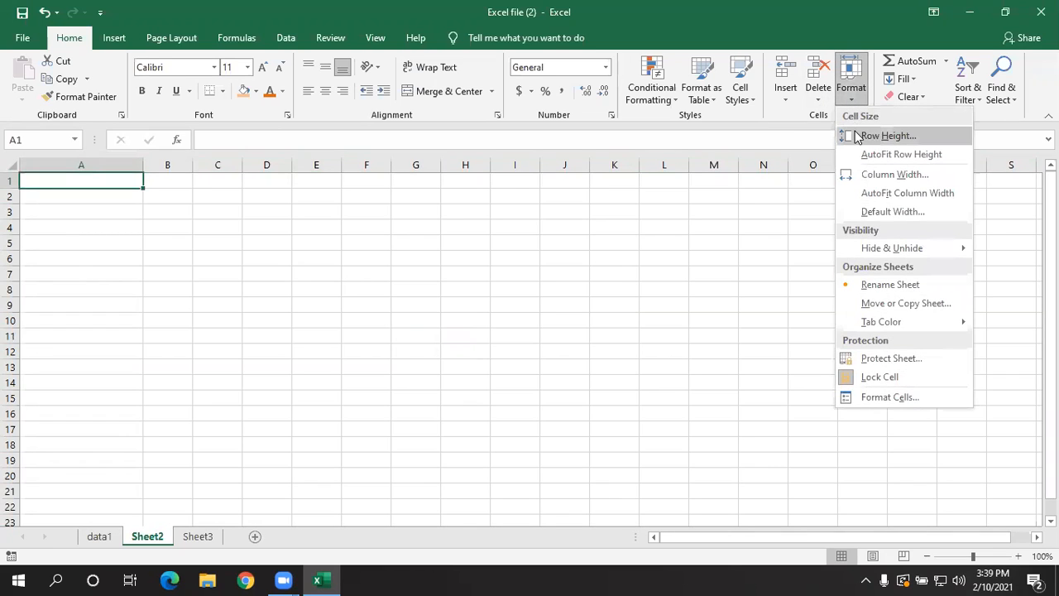
{"action": "left_click", "coordinate": [856, 136]}
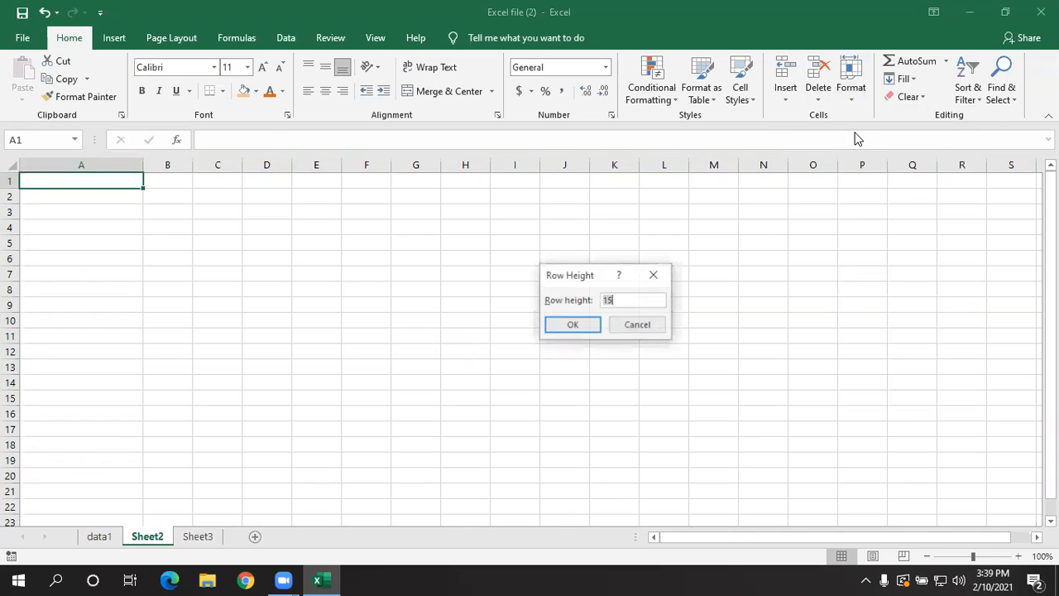
{"action": "left_click", "coordinate": [654, 274]}
- Try to AutoFit the width of column A with the empty cell A3 selected
{"action": "left_click", "coordinate": [89, 215]}
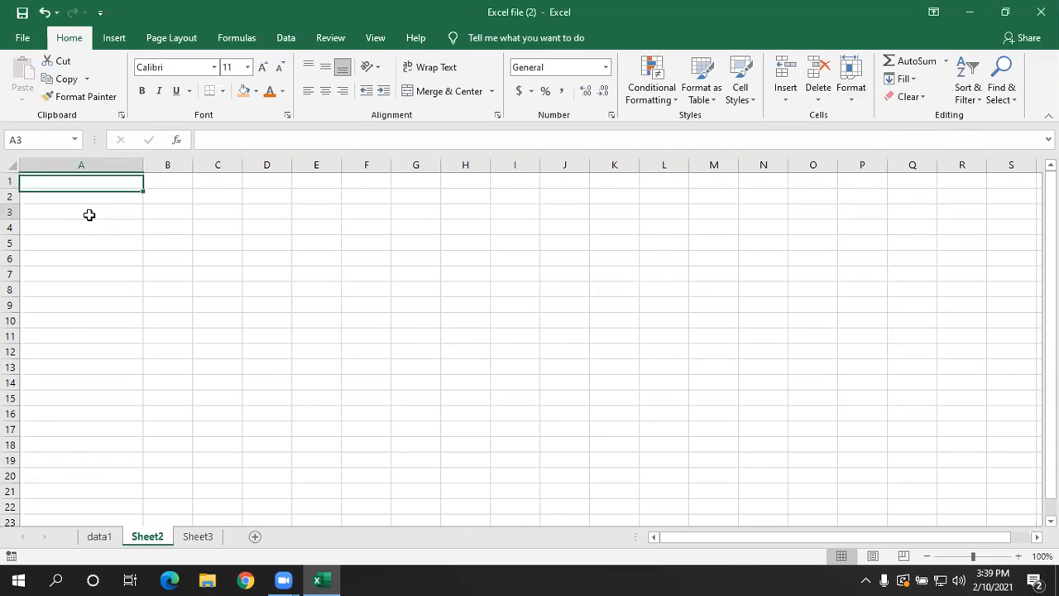
{"action": "left_click", "coordinate": [842, 101]}
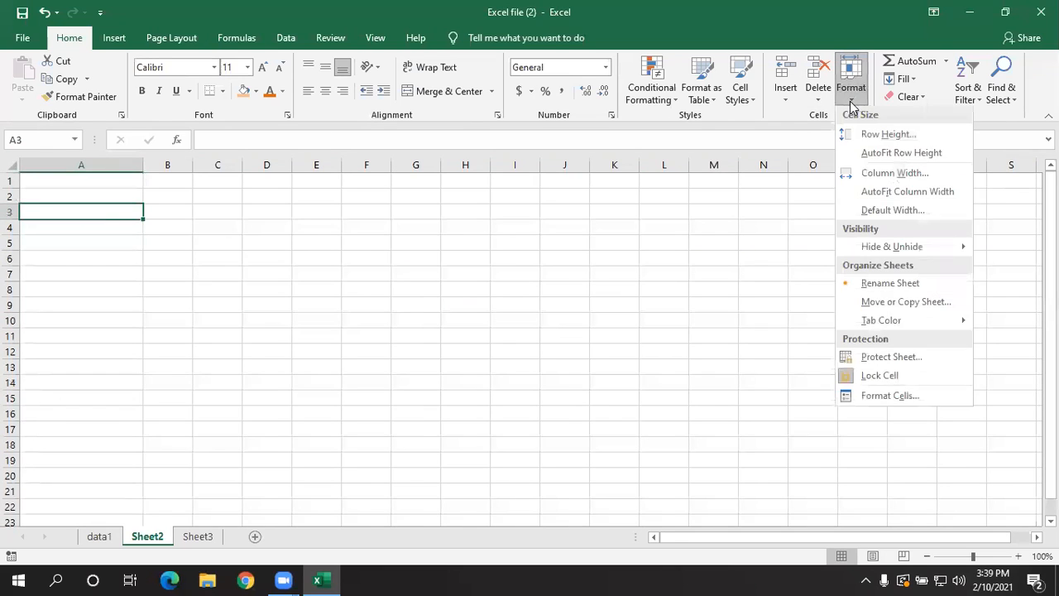
{"action": "left_click", "coordinate": [881, 195]}
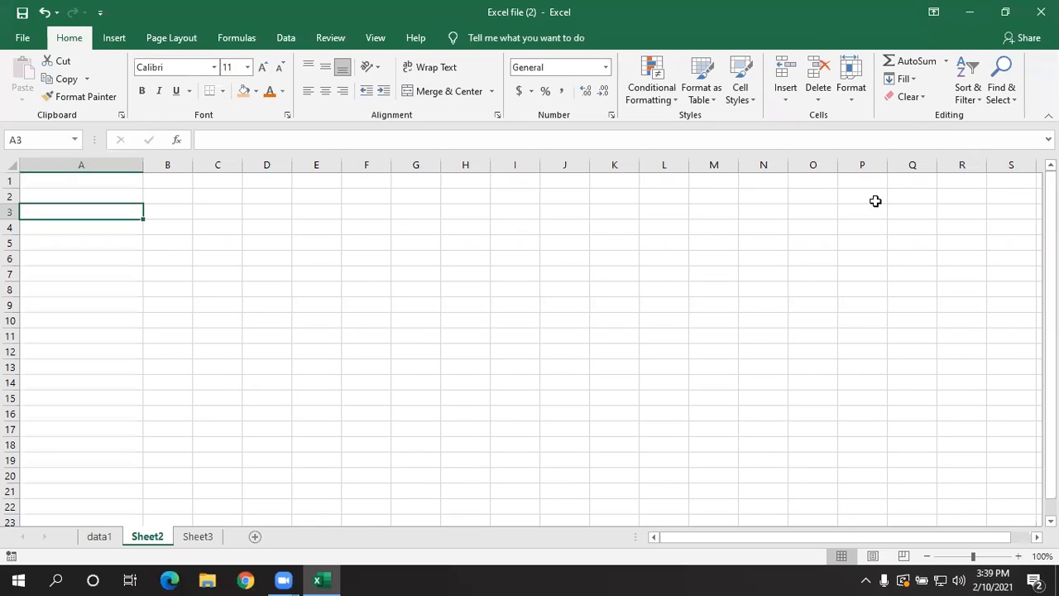
- Enter "excel" in cell A3 and AutoFit the width of column A to that text
{"action": "type", "text": "excel"}
{"action": "left_click", "coordinate": [709, 300]}
{"action": "left_click", "coordinate": [97, 205]}
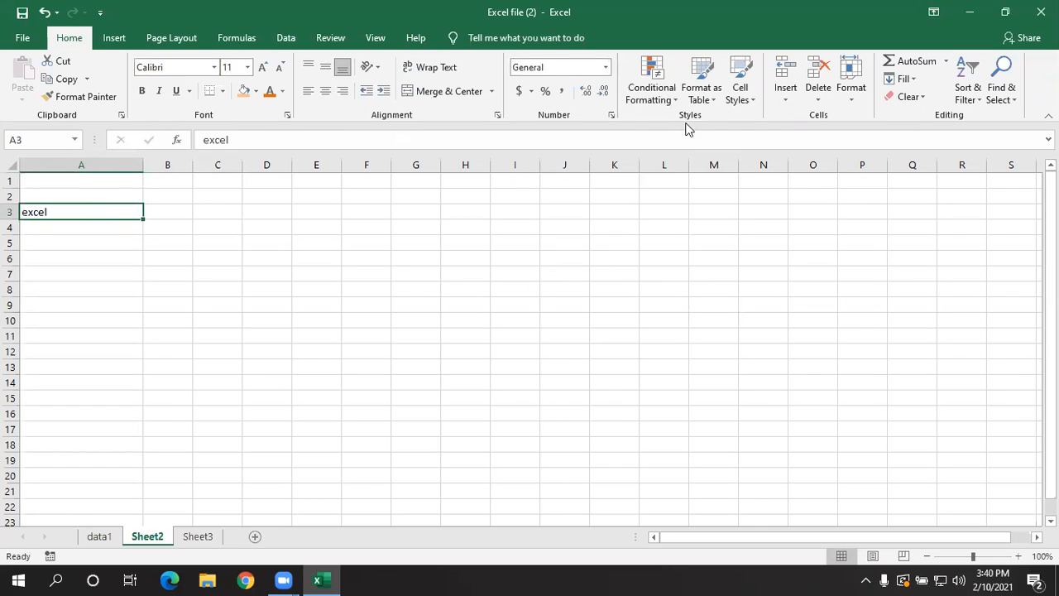
{"action": "left_click", "coordinate": [850, 96]}
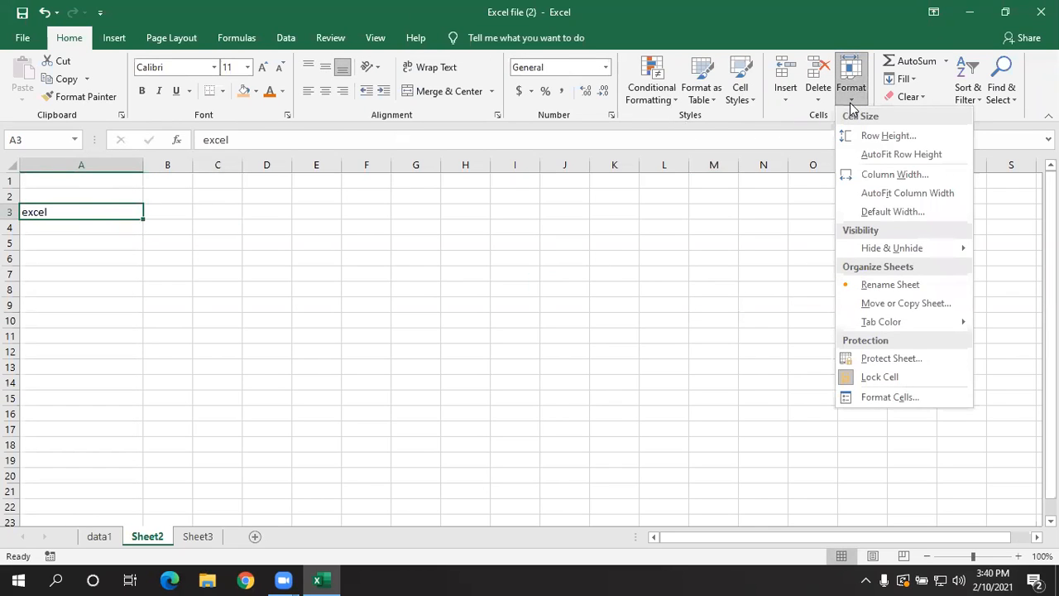
{"action": "left_click", "coordinate": [865, 191]}
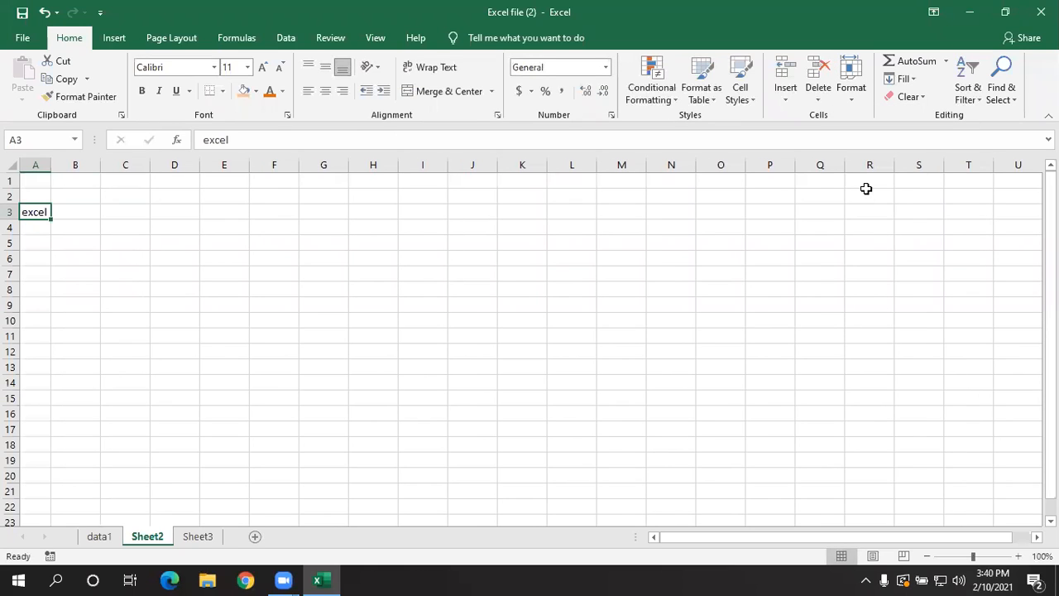
{"action": "left_click", "coordinate": [473, 277]}
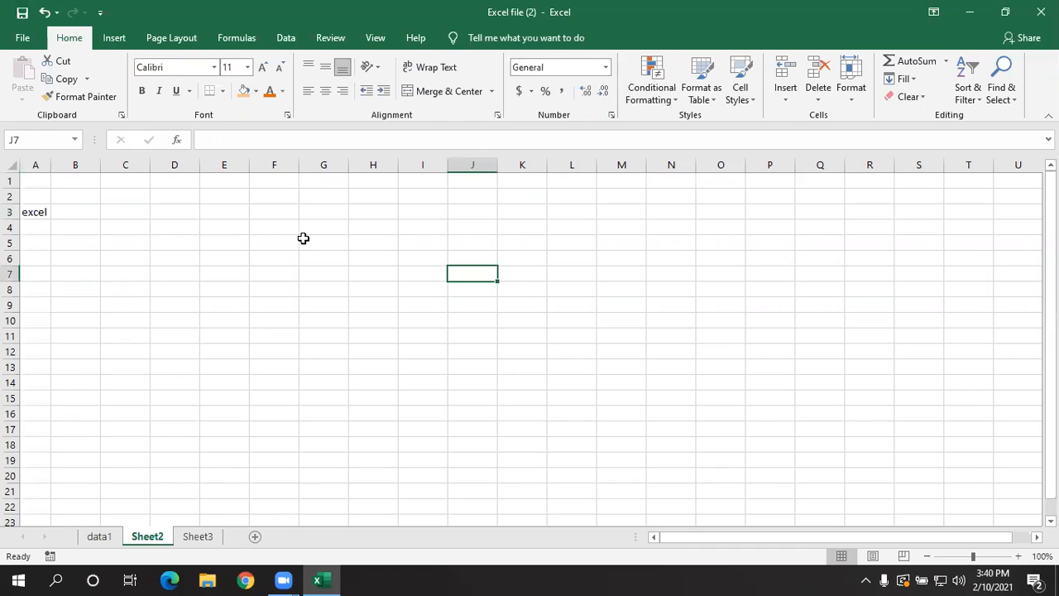
{"action": "left_click", "coordinate": [855, 105]}
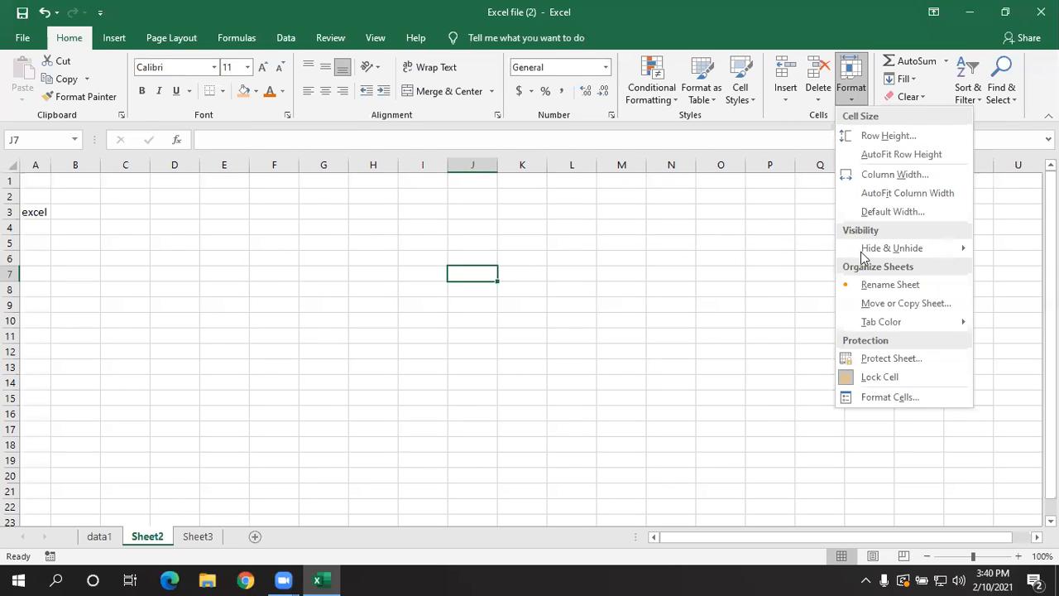
{"action": "left_click", "coordinate": [220, 458]}
- Hide rows 2 to 5 of the employee data on the data1 sheet
{"action": "left_click", "coordinate": [97, 536]}
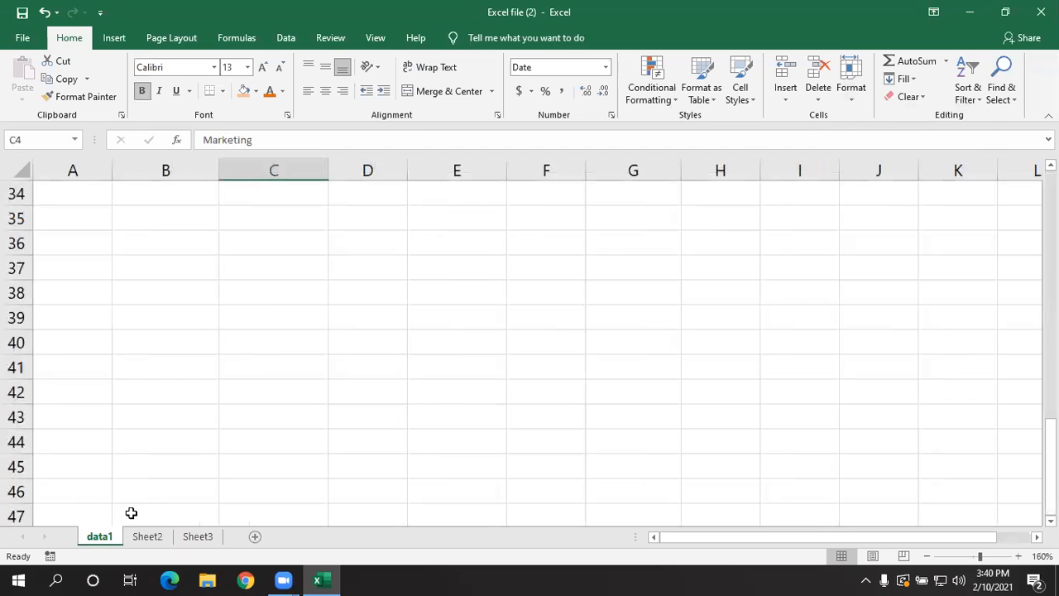
{"action": "scroll", "coordinate": [132, 505], "scroll_direction": "up", "scroll_amount": 5}
{"action": "scroll", "coordinate": [132, 500], "scroll_direction": "up", "scroll_amount": 6}
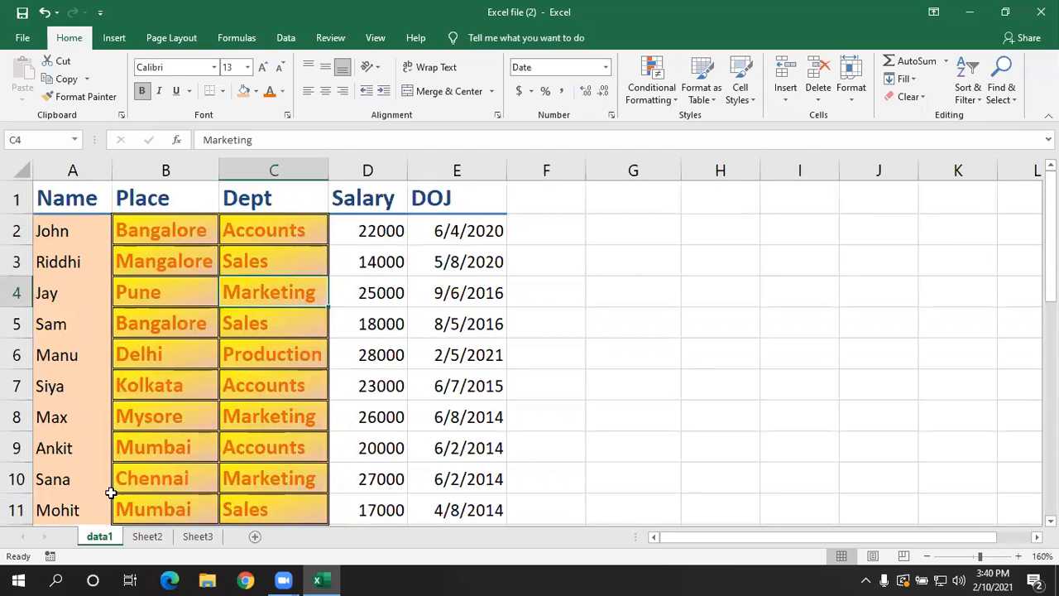
{"action": "left_click", "coordinate": [129, 340]}
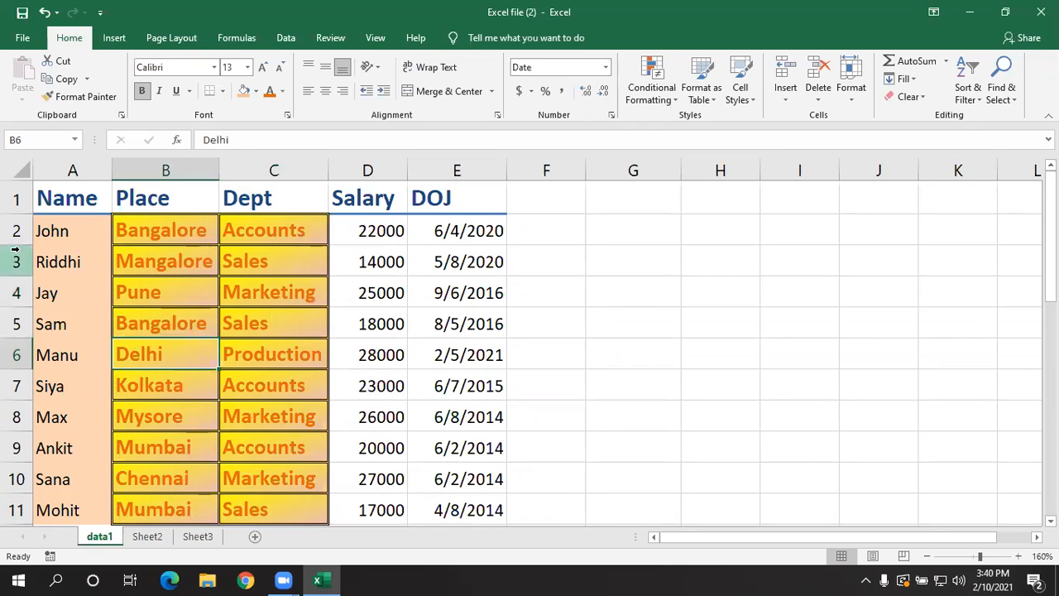
{"action": "left_click", "coordinate": [17, 231]}
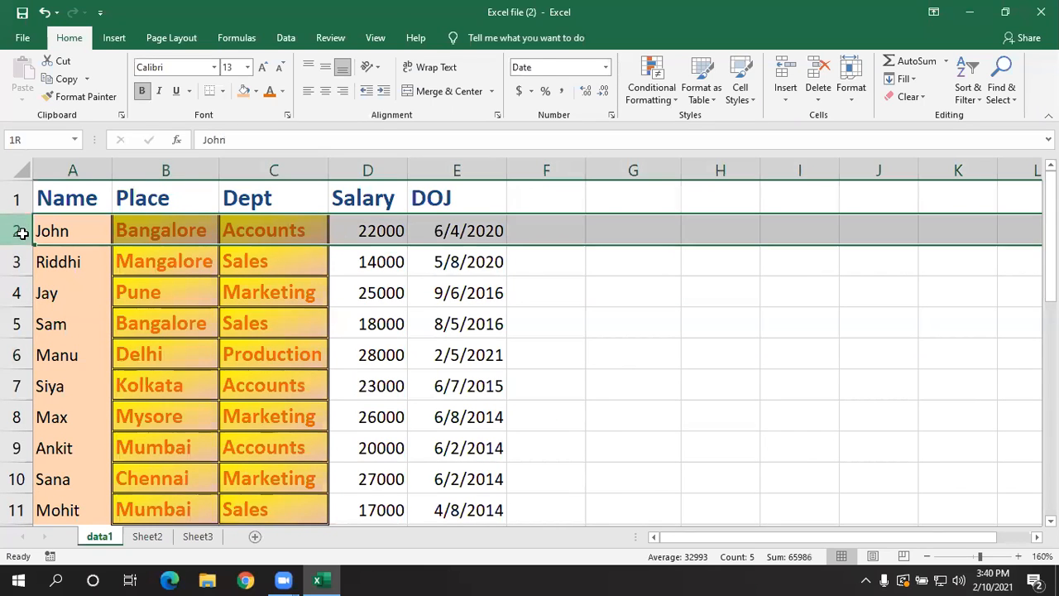
{"action": "left_click", "coordinate": [78, 312]}
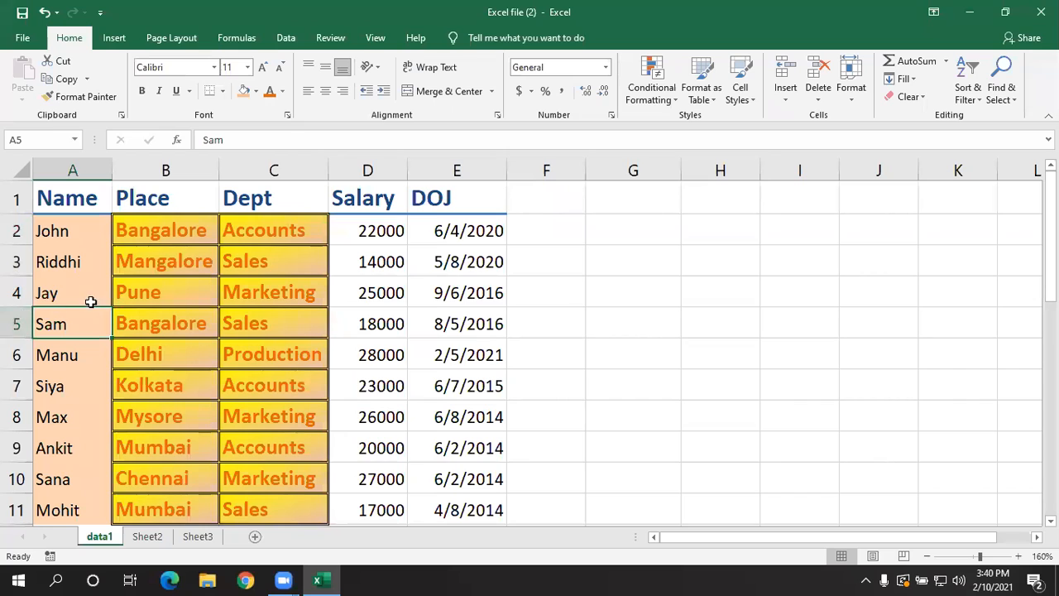
{"action": "left_click_drag", "start_coordinate": [15, 230], "coordinate": [7, 318]}
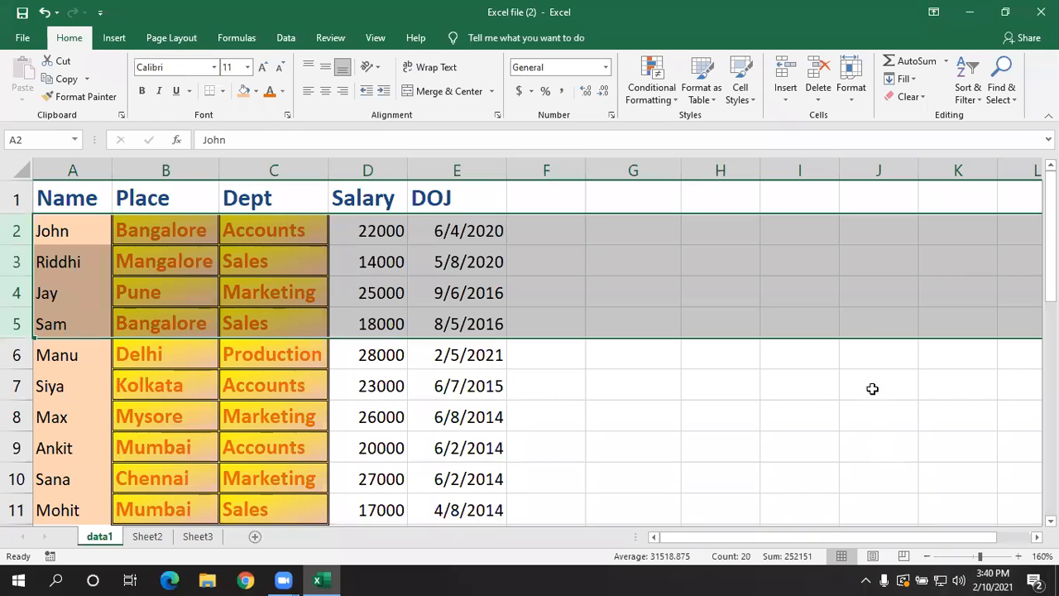
{"action": "left_click", "coordinate": [851, 92]}
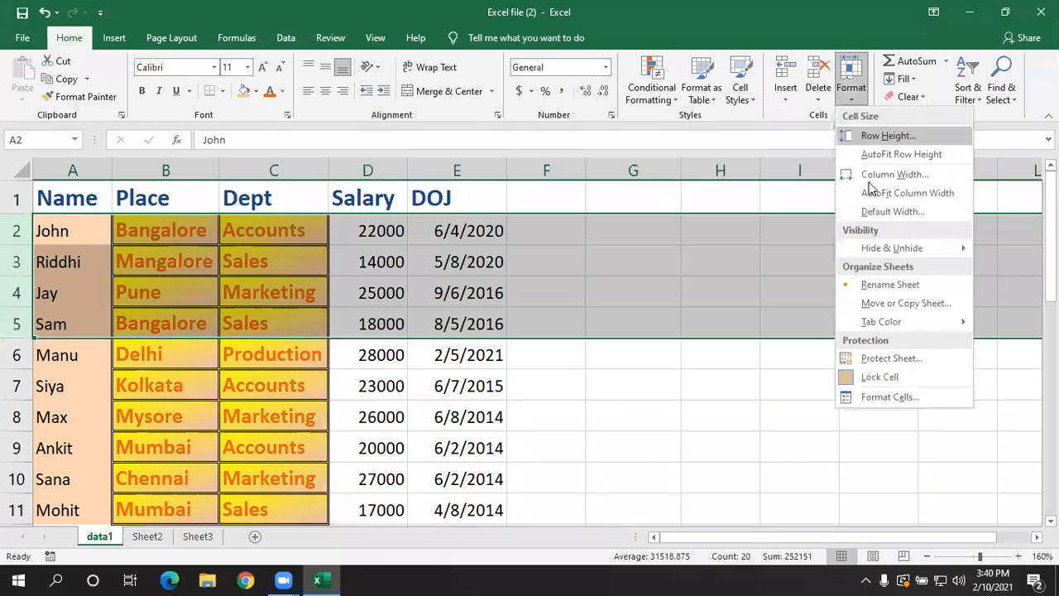
{"action": "mouse_move", "coordinate": [881, 257]}
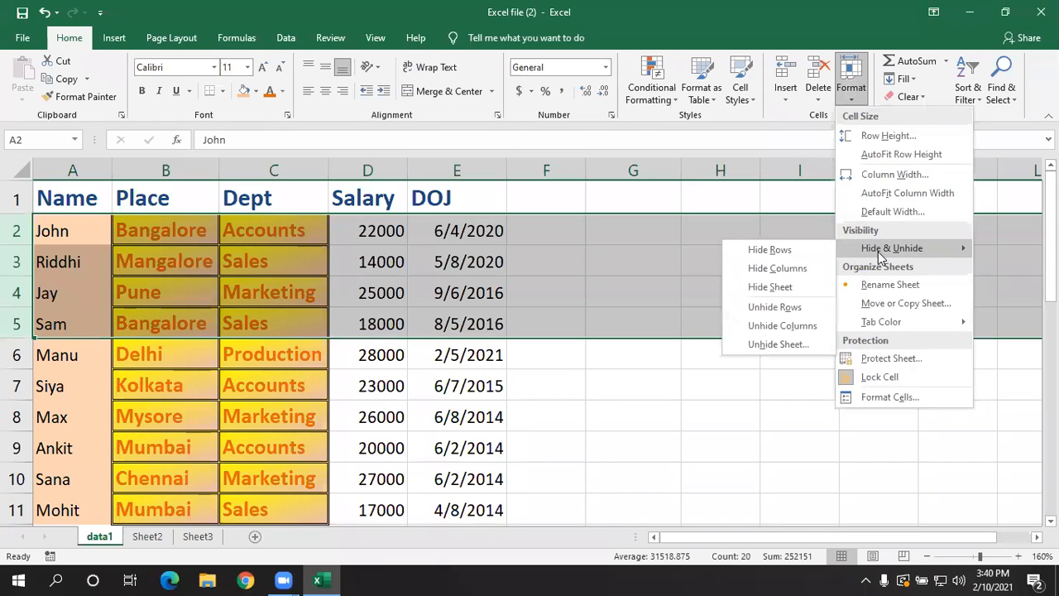
{"action": "left_click", "coordinate": [813, 256]}
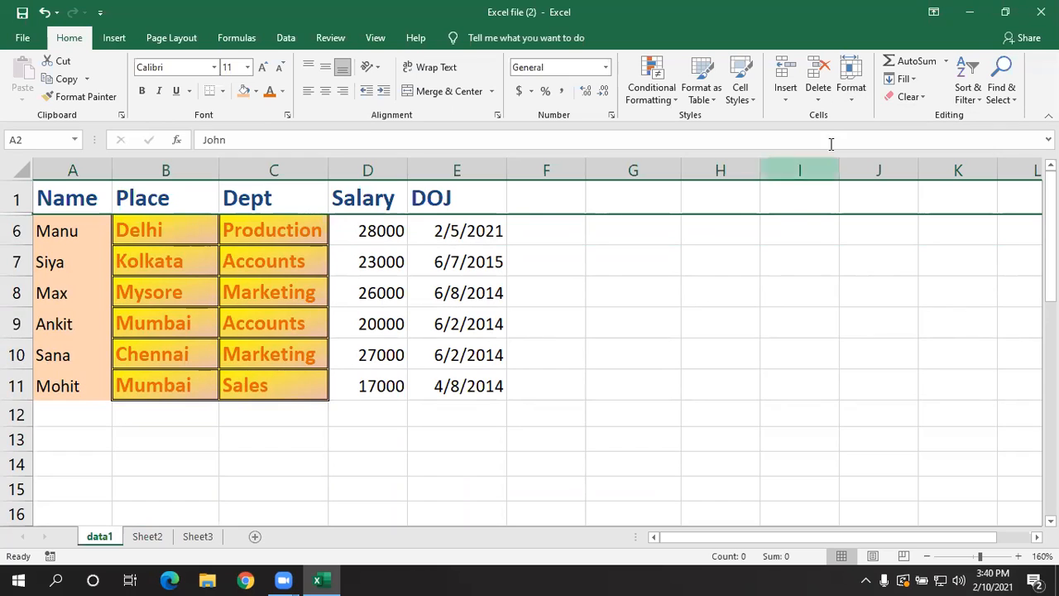
- Unhide rows 2 to 5 on the data1 sheet and clear the row selection
{"action": "left_click", "coordinate": [845, 99]}
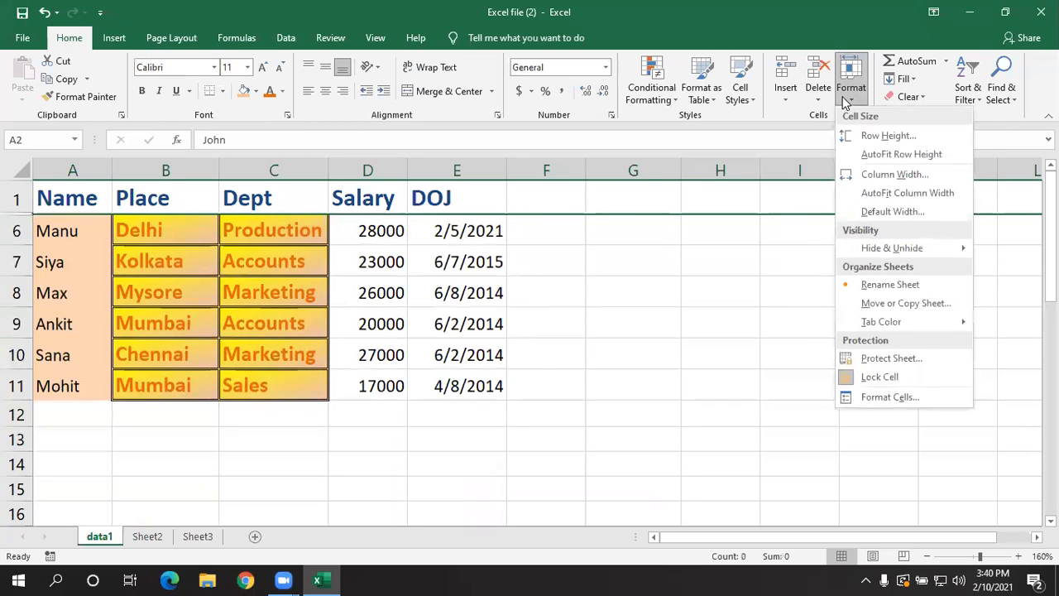
{"action": "mouse_move", "coordinate": [848, 252]}
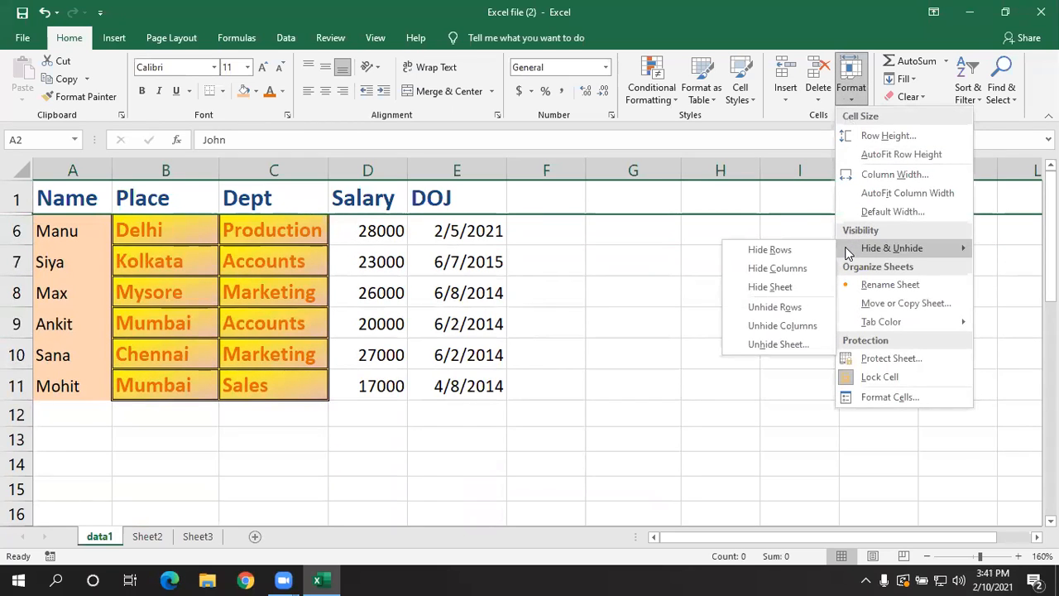
{"action": "left_click", "coordinate": [774, 306]}
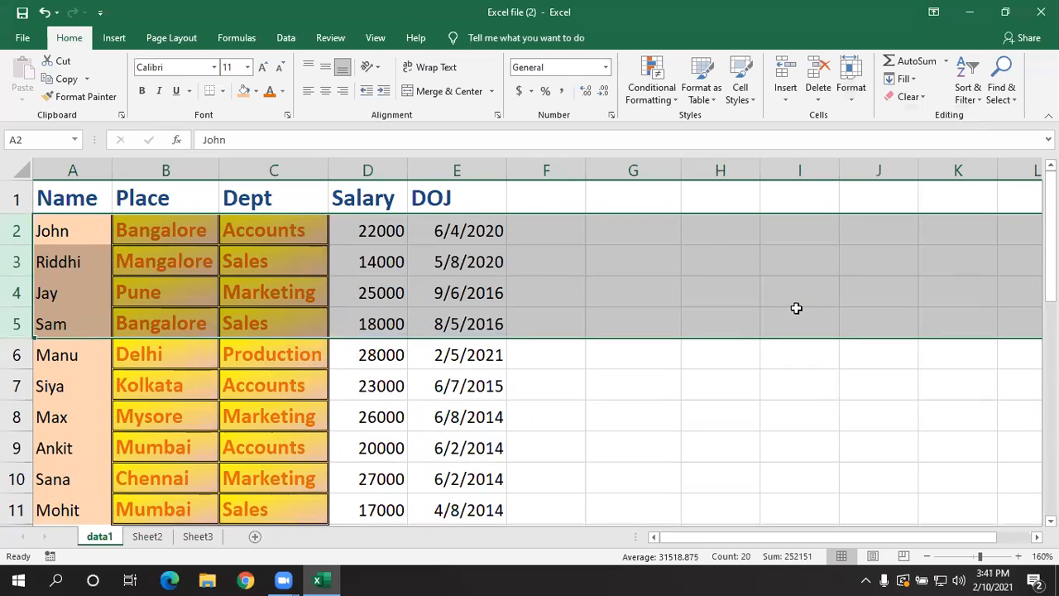
{"action": "left_click", "coordinate": [527, 289]}
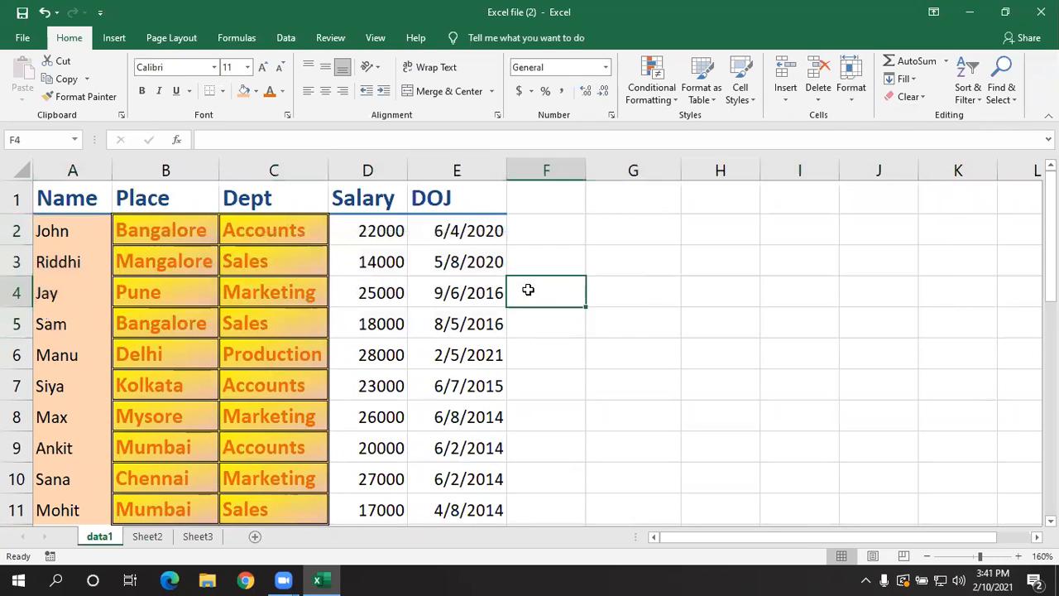
- Hide the non-adjacent Place and Salary columns (B and D) together on the data1 sheet
{"action": "left_click", "coordinate": [365, 169]}
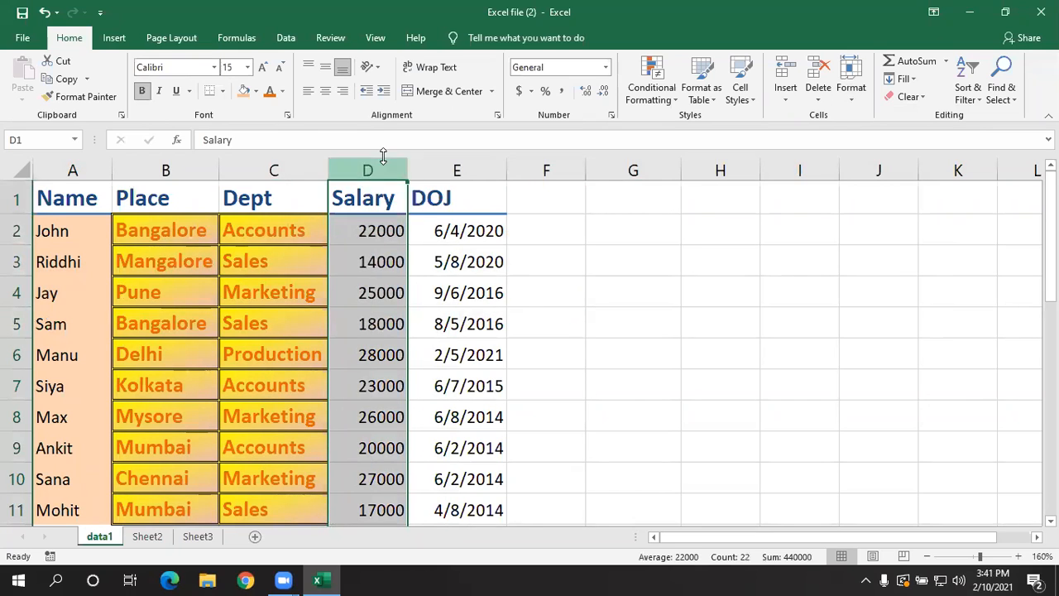
{"action": "left_click", "coordinate": [516, 257]}
{"action": "left_click", "coordinate": [138, 170]}
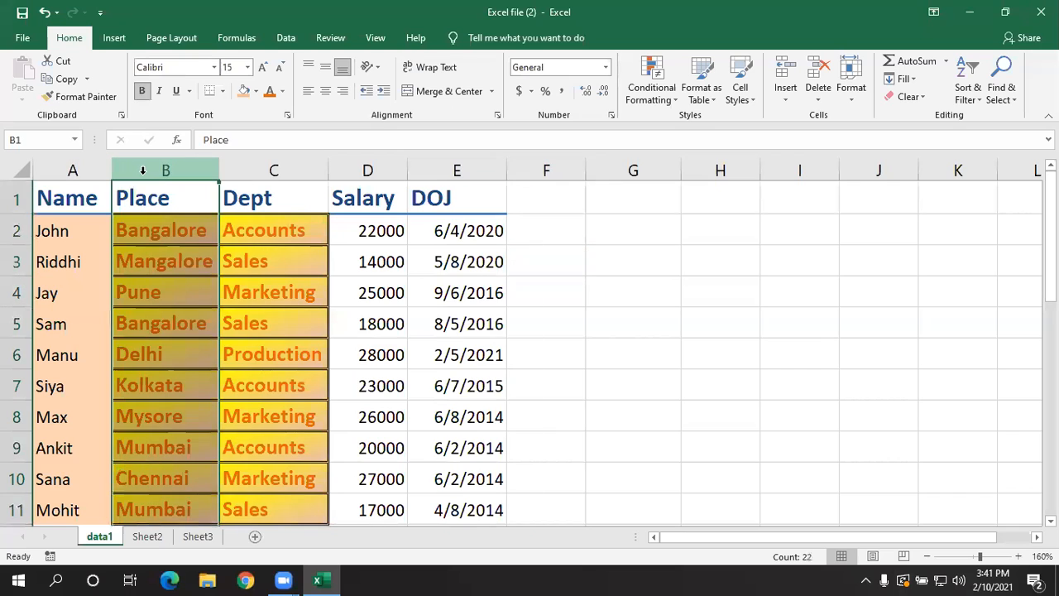
{"action": "left_click", "coordinate": [358, 172]}
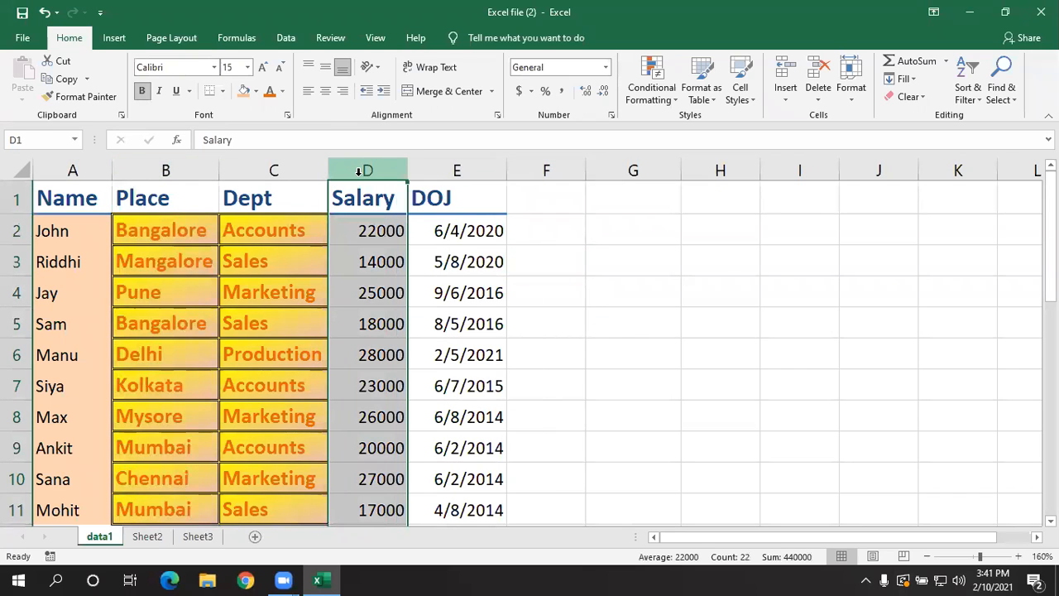
{"action": "left_click", "coordinate": [215, 359]}
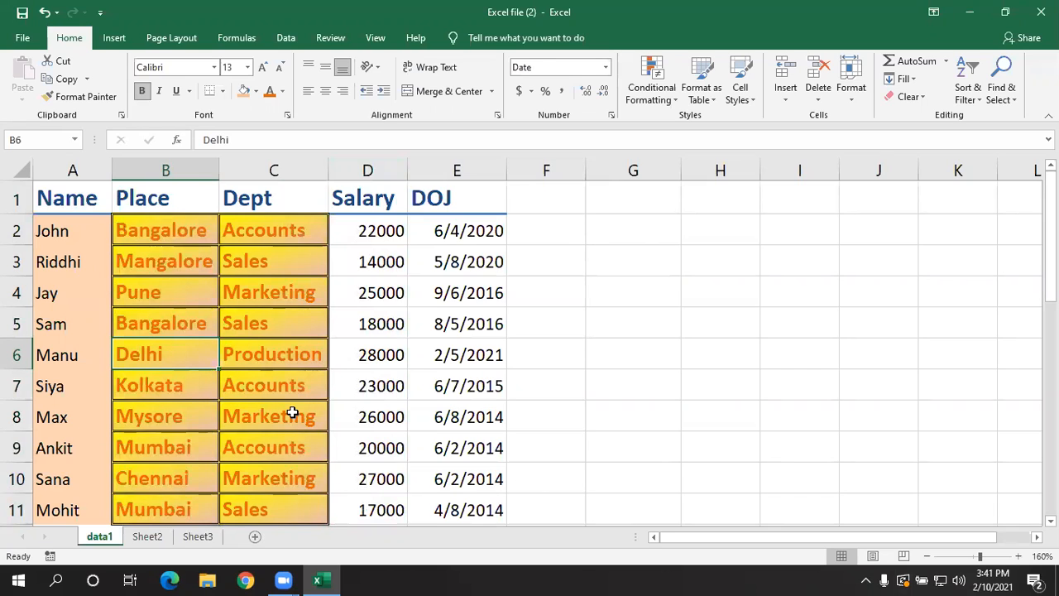
{"action": "left_click", "coordinate": [186, 170]}
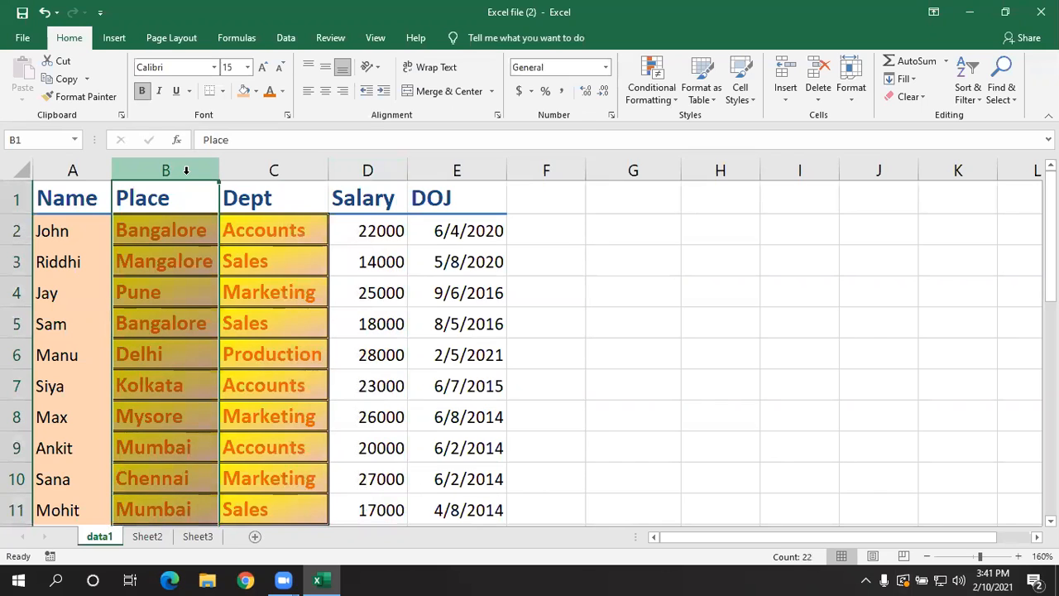
{"action": "left_click", "coordinate": [368, 169], "text": "ctrl"}
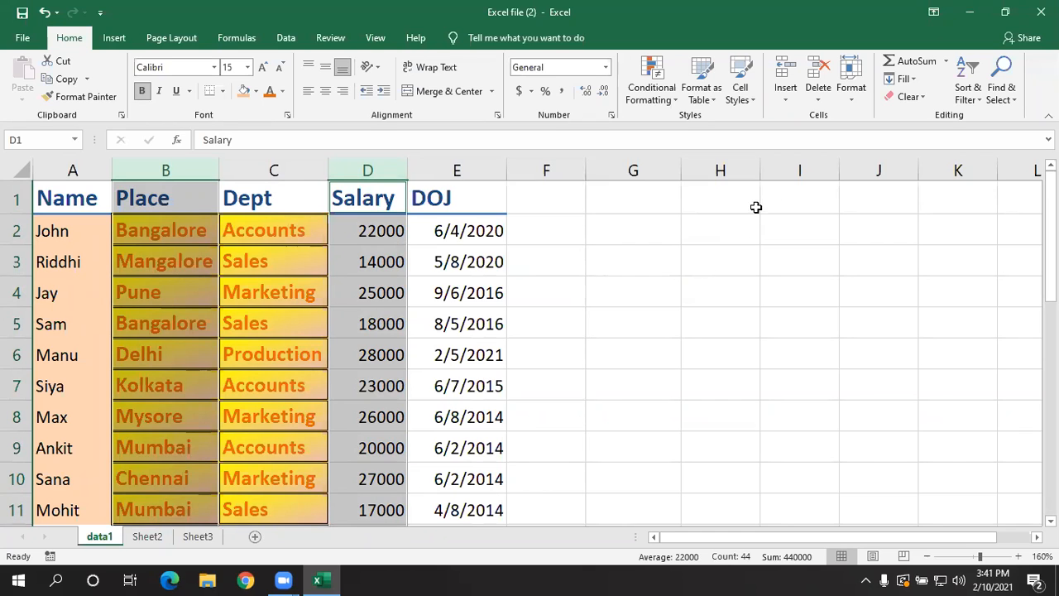
{"action": "left_click", "coordinate": [860, 96]}
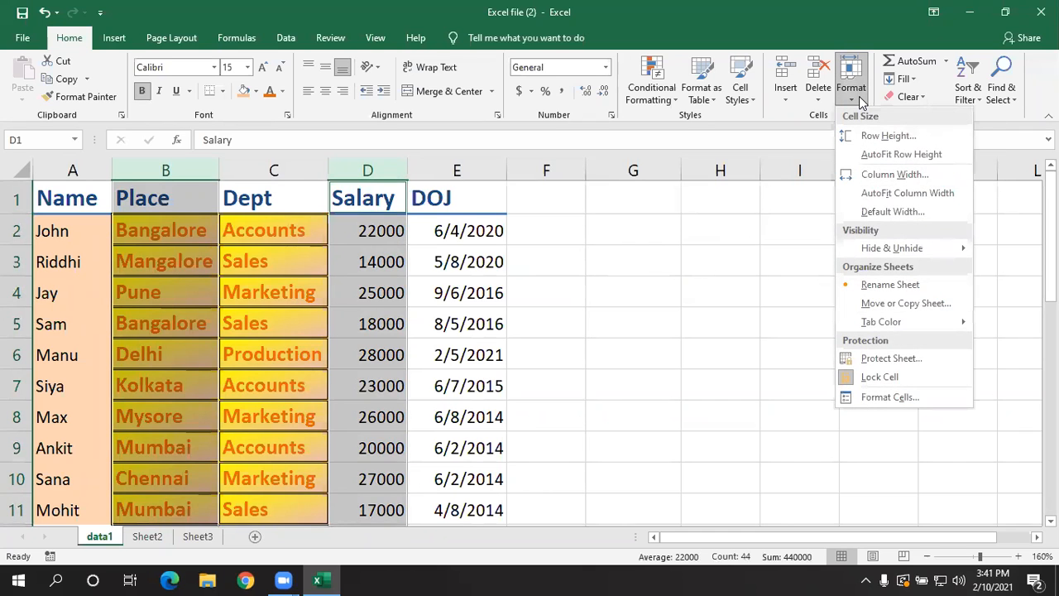
{"action": "mouse_move", "coordinate": [889, 248]}
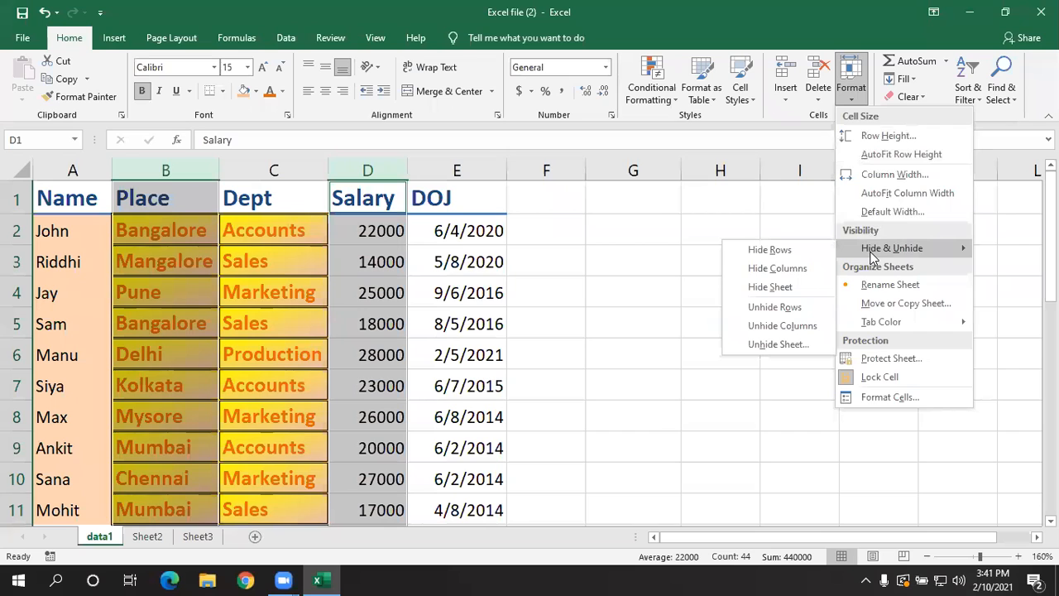
{"action": "left_click", "coordinate": [814, 266]}
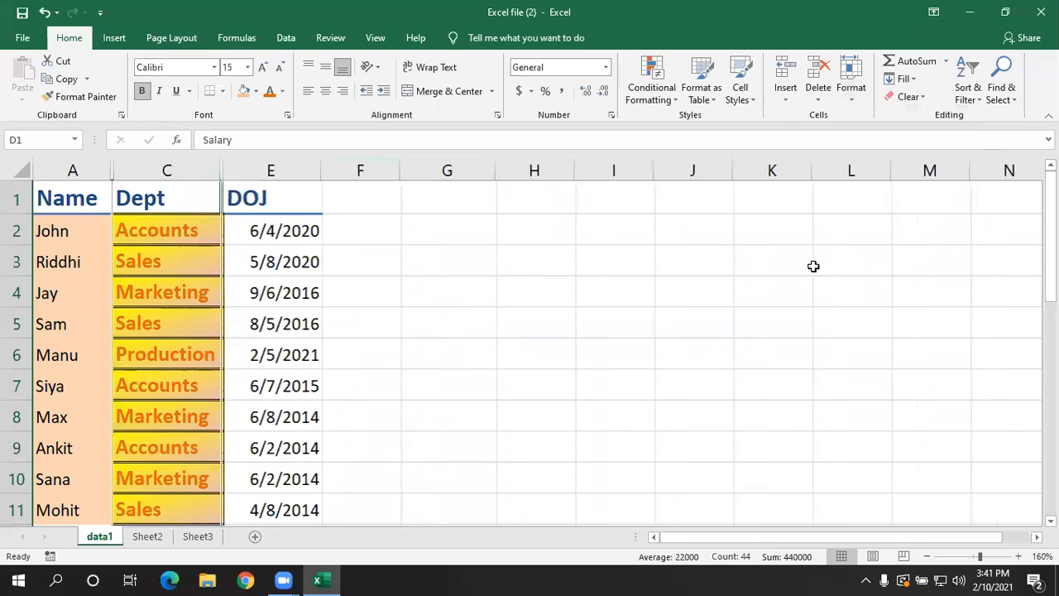
- Unhide all hidden columns on the data1 sheet by applying Unhide Columns to the entire sheet, and clear the selection
{"action": "left_click", "coordinate": [450, 343]}
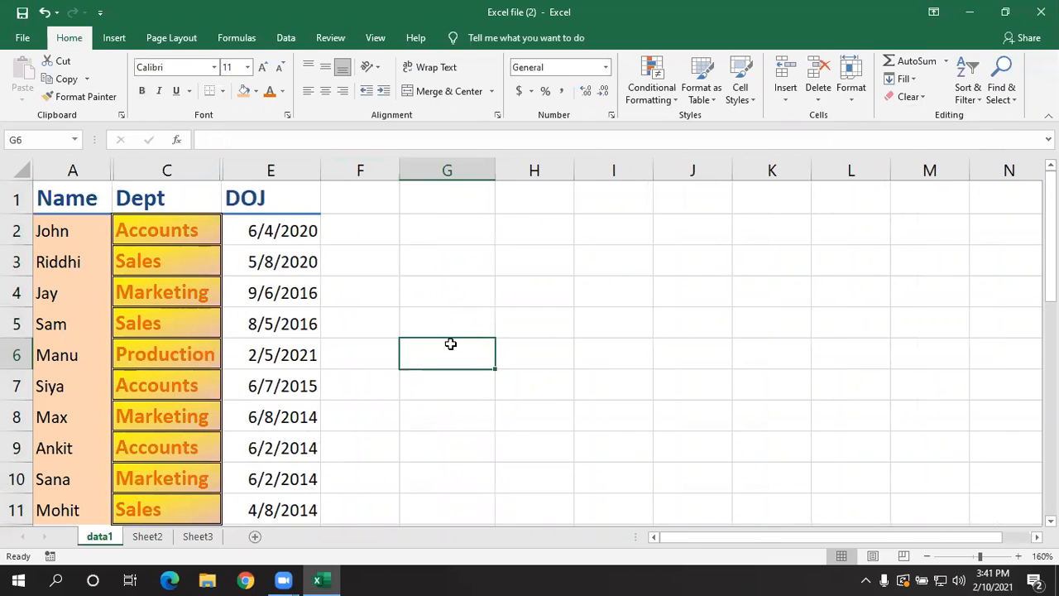
{"action": "left_click", "coordinate": [22, 169]}
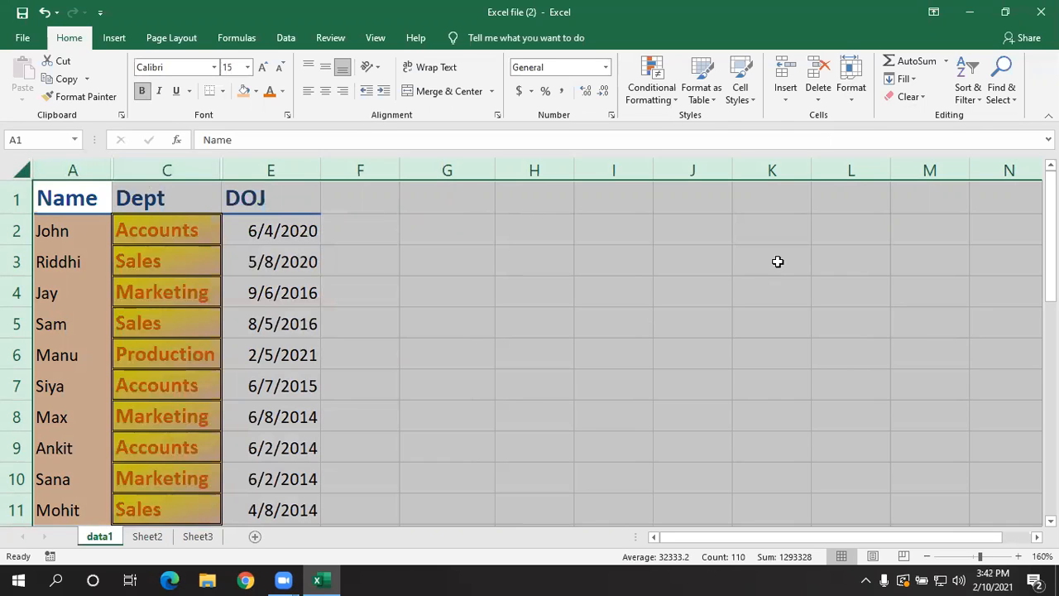
{"action": "left_click", "coordinate": [862, 98]}
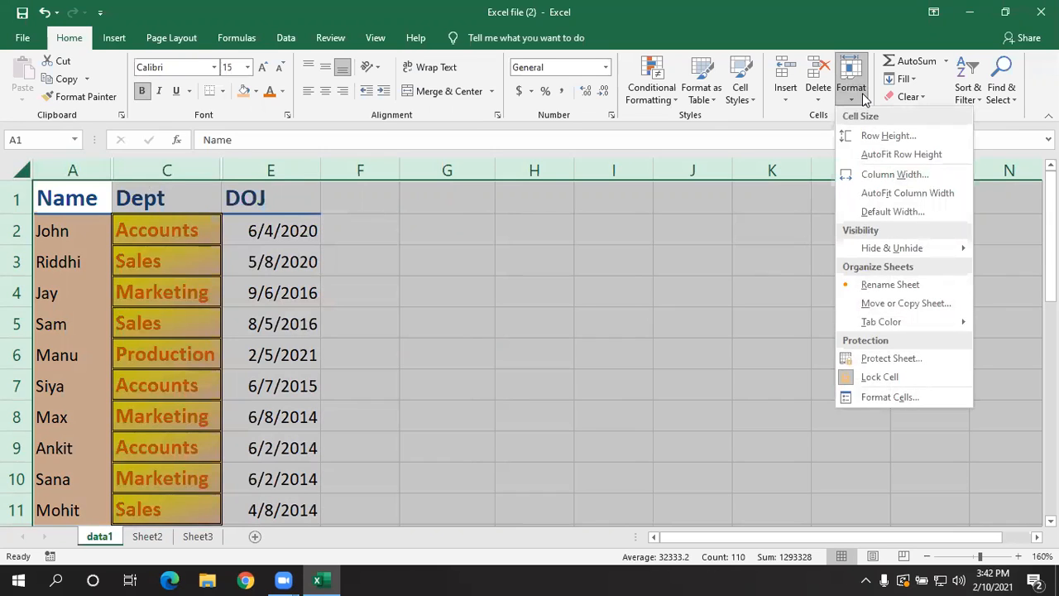
{"action": "mouse_move", "coordinate": [865, 255]}
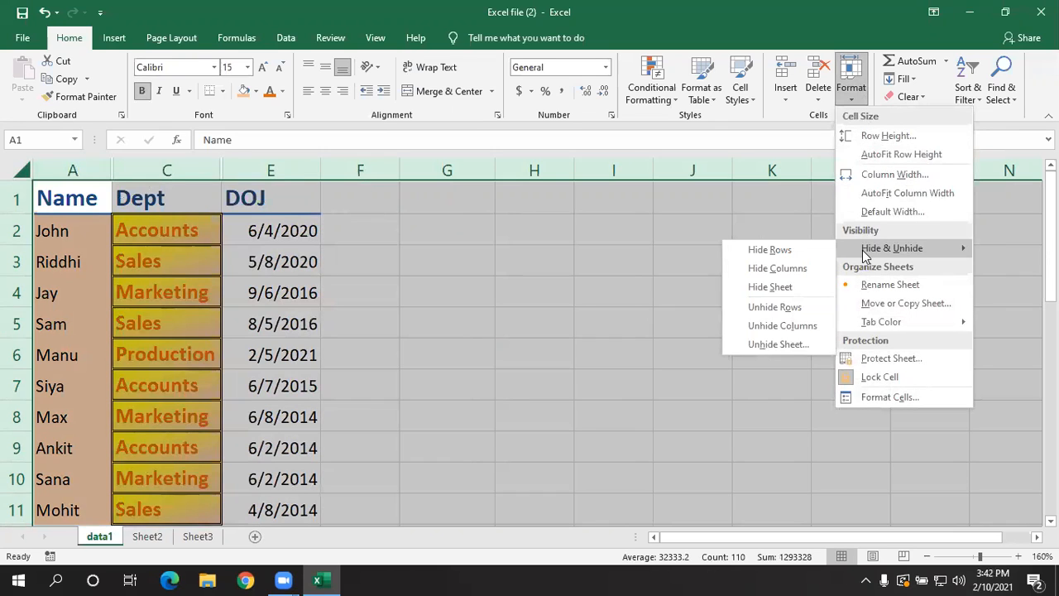
{"action": "left_click", "coordinate": [817, 324]}
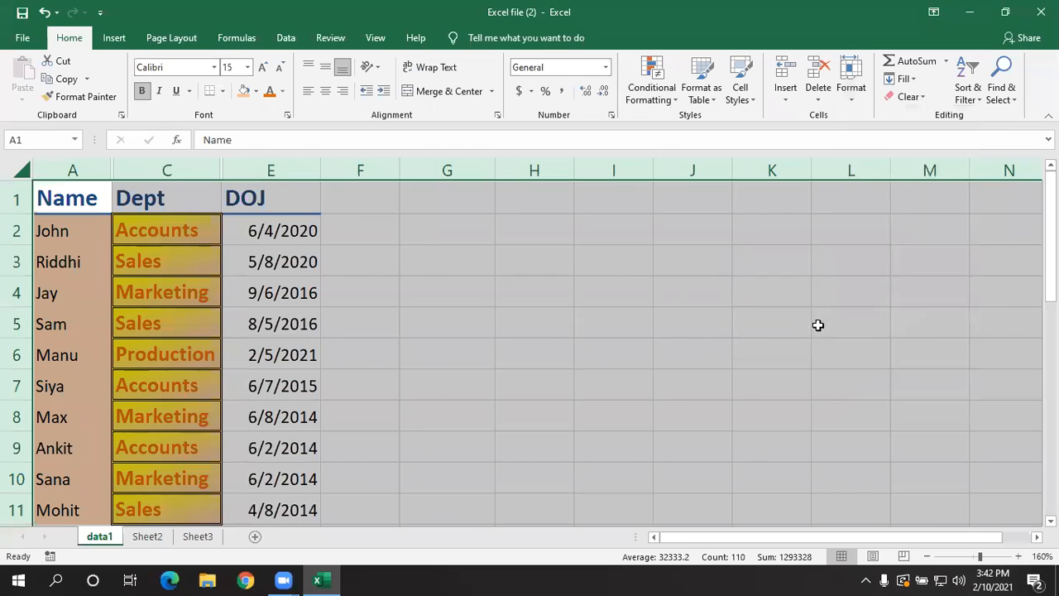
{"action": "left_click", "coordinate": [629, 351]}
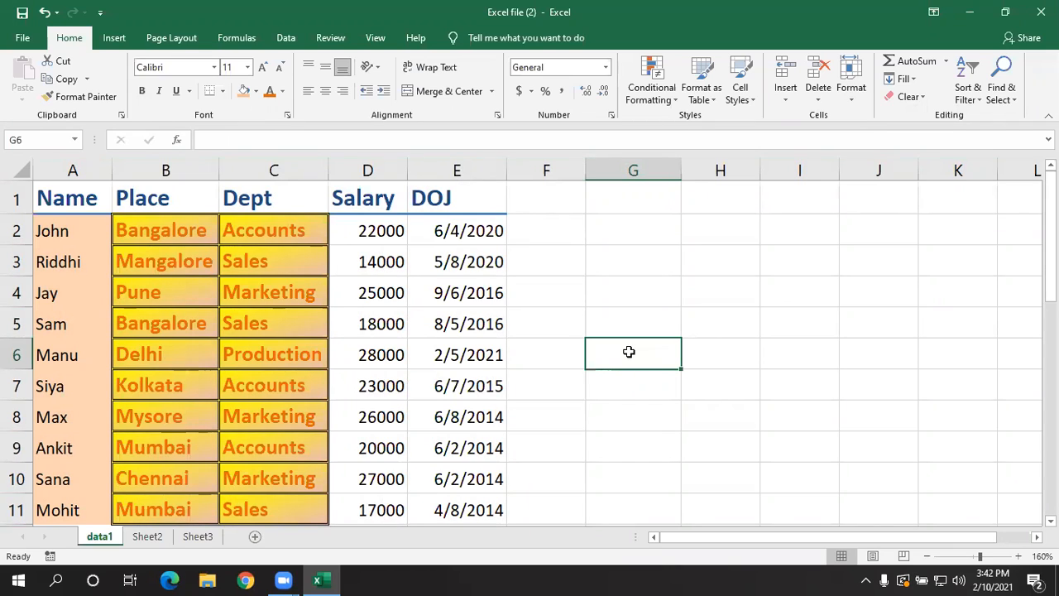
- Look over the options for inserting, deleting, hiding and organizing worksheets from the data1 sheet
{"action": "left_click", "coordinate": [786, 90]}
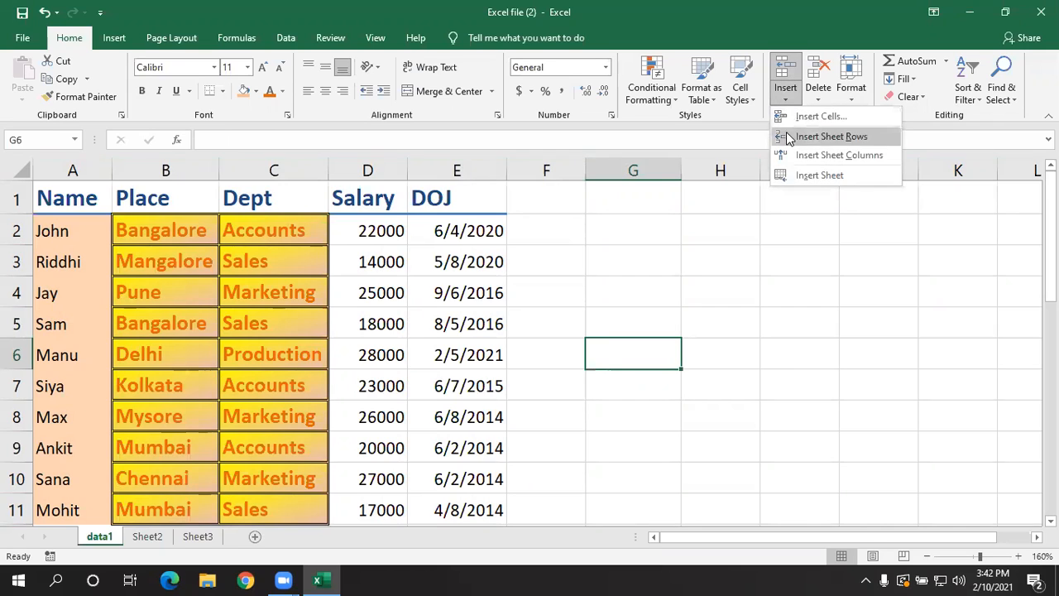
{"action": "left_click", "coordinate": [605, 266]}
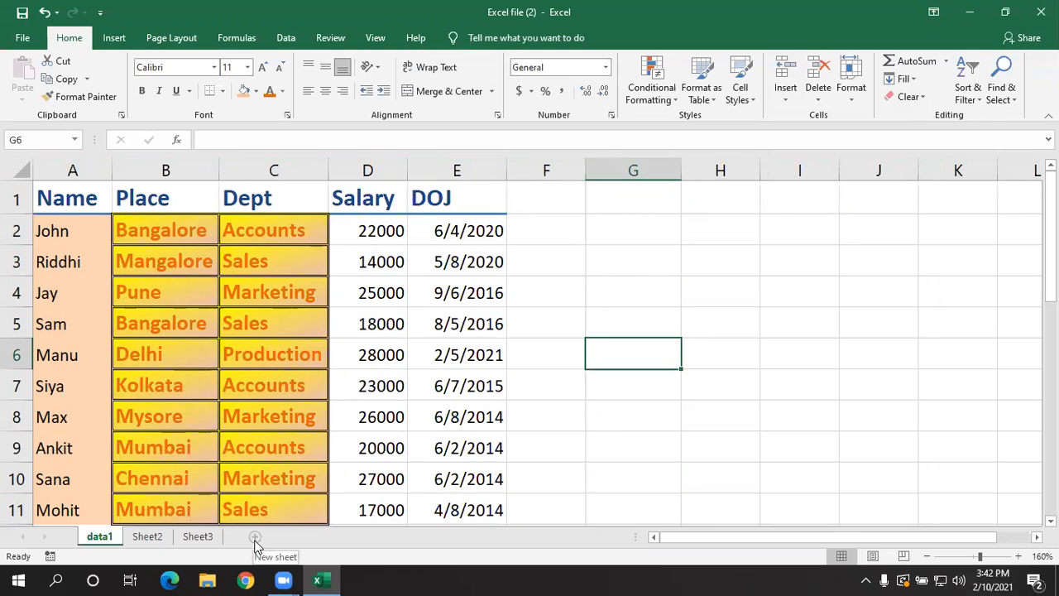
{"action": "left_click", "coordinate": [555, 435]}
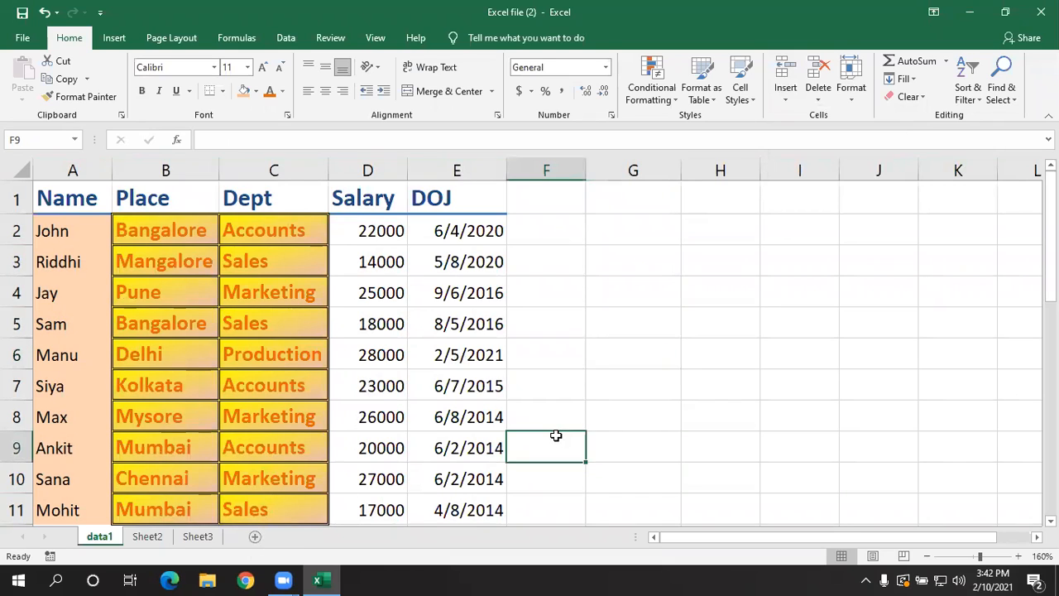
{"action": "left_click", "coordinate": [817, 93]}
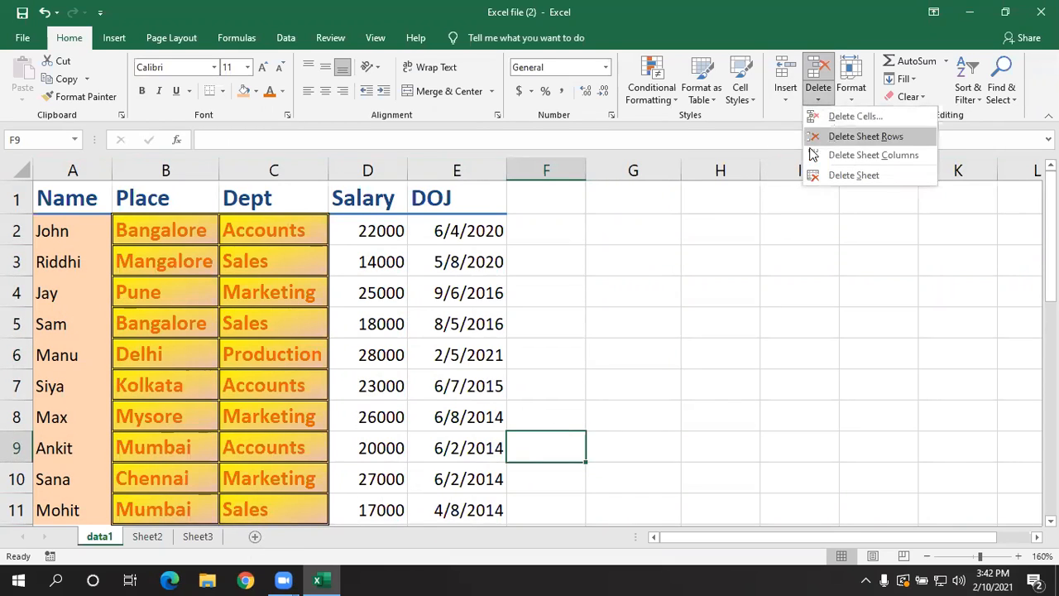
{"action": "left_click", "coordinate": [766, 267]}
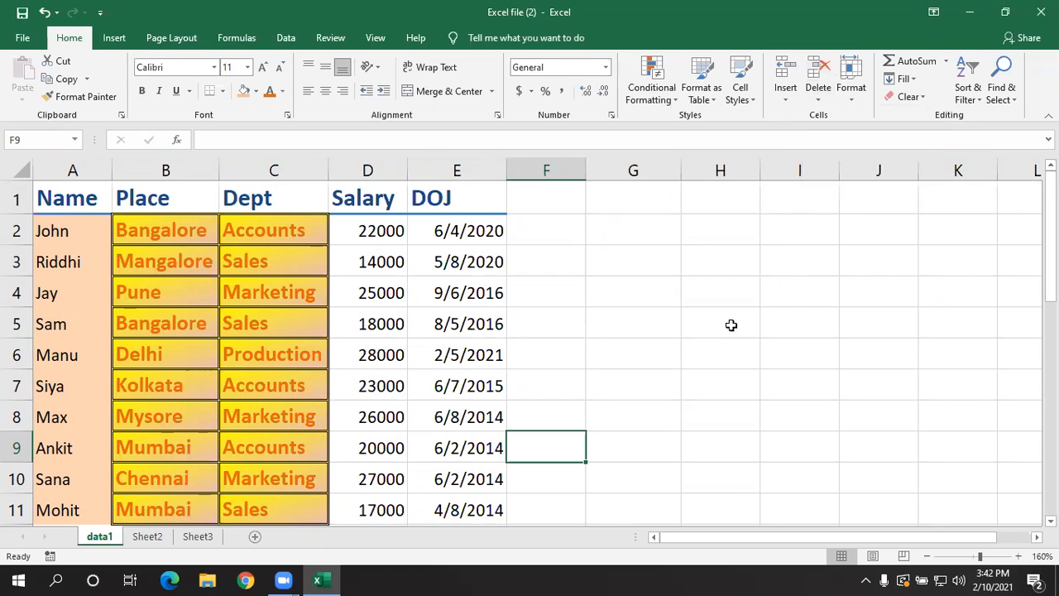
{"action": "right_click", "coordinate": [97, 538]}
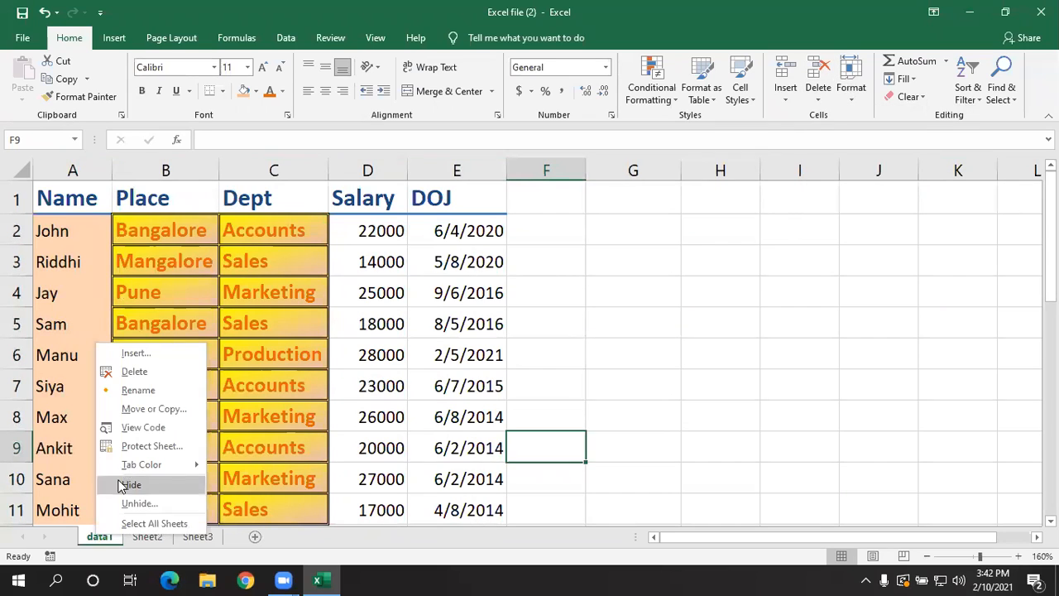
{"action": "left_click", "coordinate": [683, 392]}
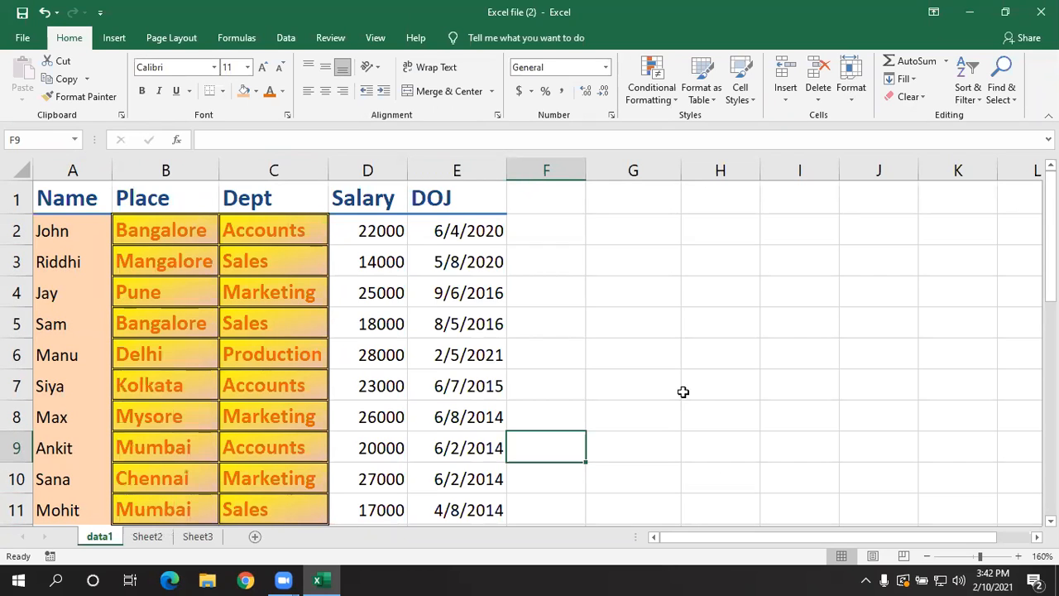
{"action": "left_click", "coordinate": [799, 318]}
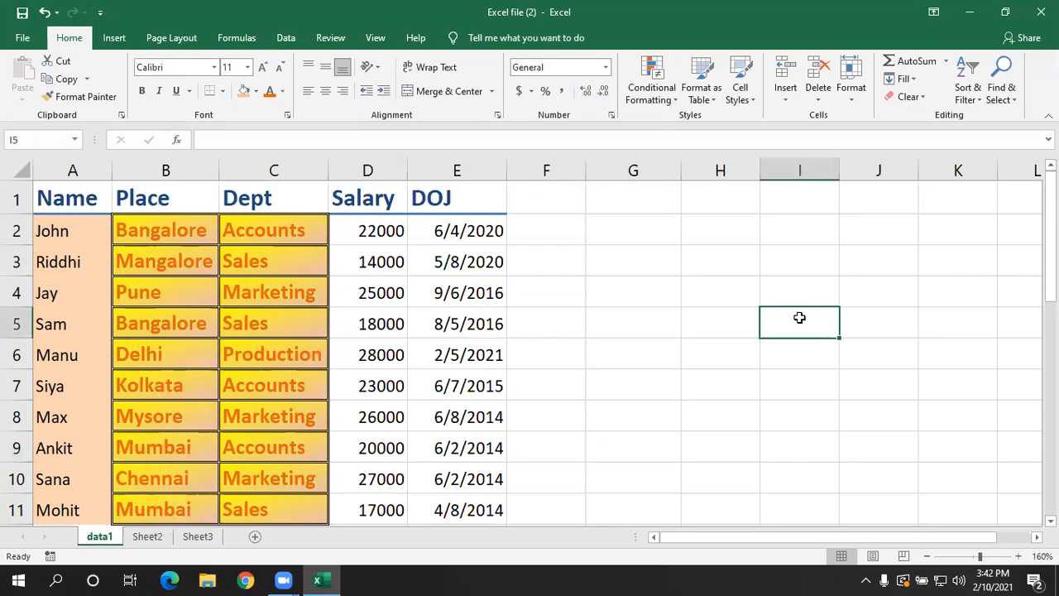
{"action": "left_click", "coordinate": [860, 96]}
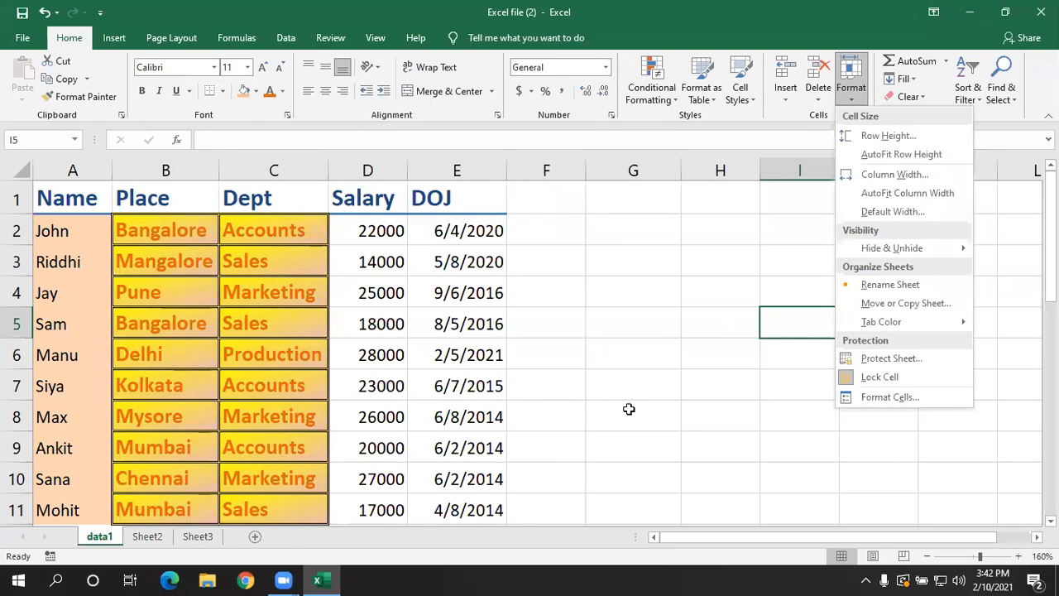
{"action": "key", "text": "Escape"}
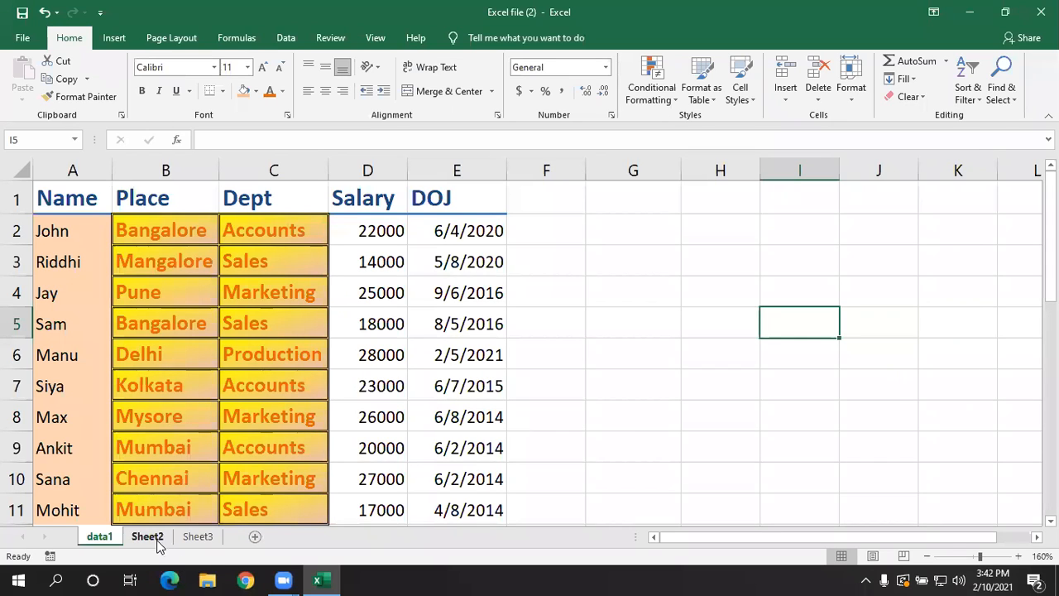
- Rename the Sheet2 worksheet as data2
{"action": "right_click", "coordinate": [156, 537]}
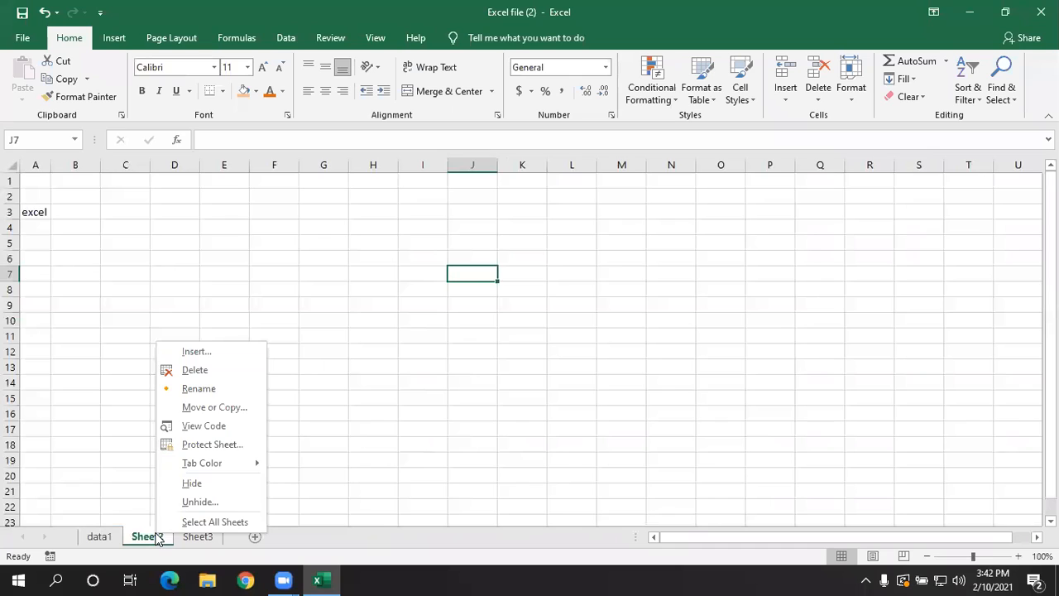
{"action": "left_click", "coordinate": [198, 388]}
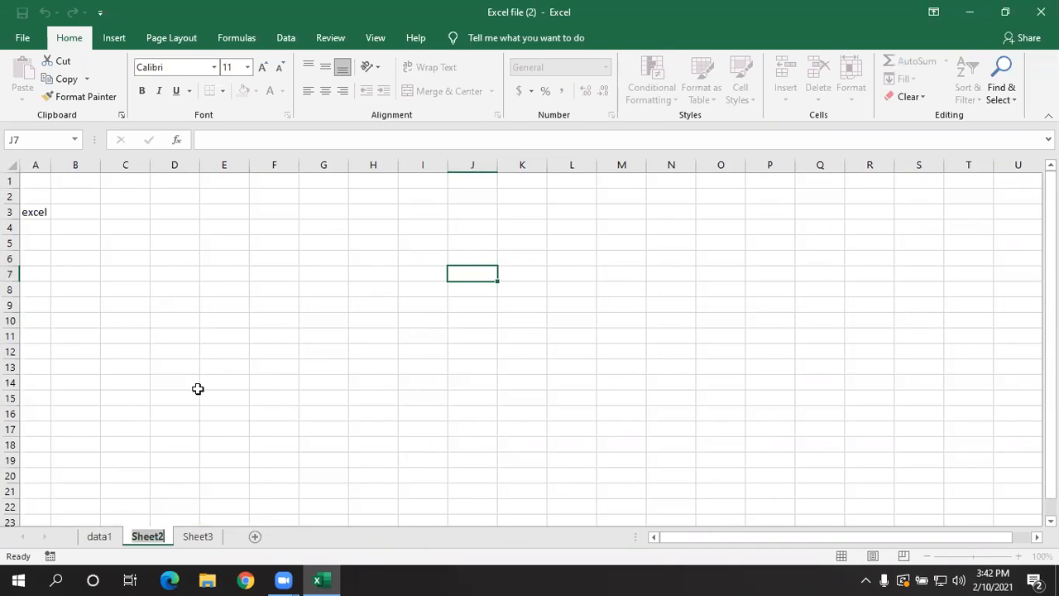
{"action": "type", "text": "data2"}
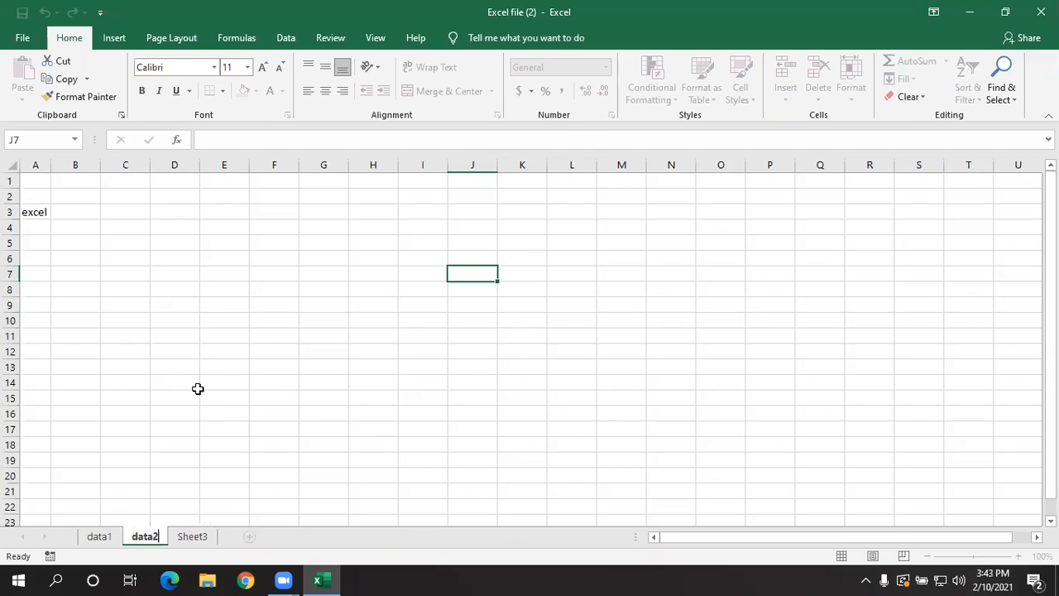
- Rename the Sheet3 worksheet as data3
{"action": "left_click", "coordinate": [191, 536]}
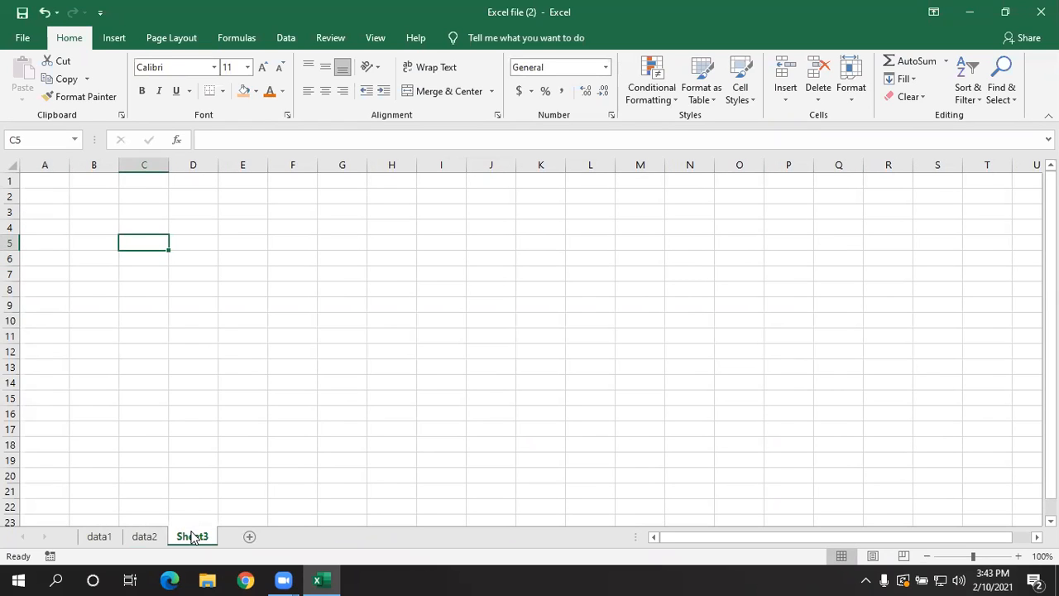
{"action": "double_click", "coordinate": [193, 536]}
{"action": "key", "text": "BackSpace"}
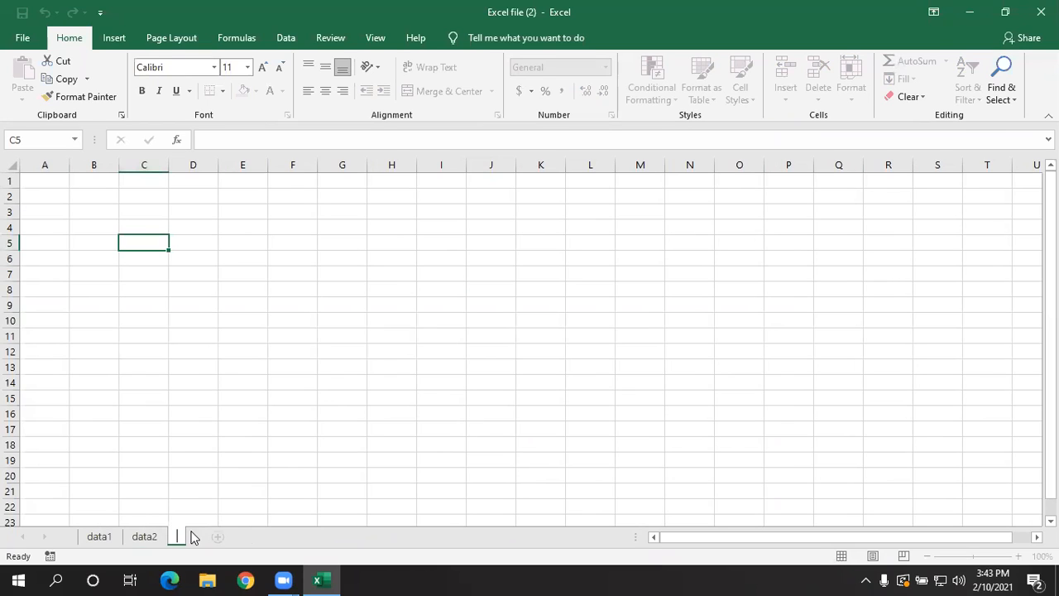
{"action": "type", "text": "data3"}
{"action": "left_click", "coordinate": [320, 444]}
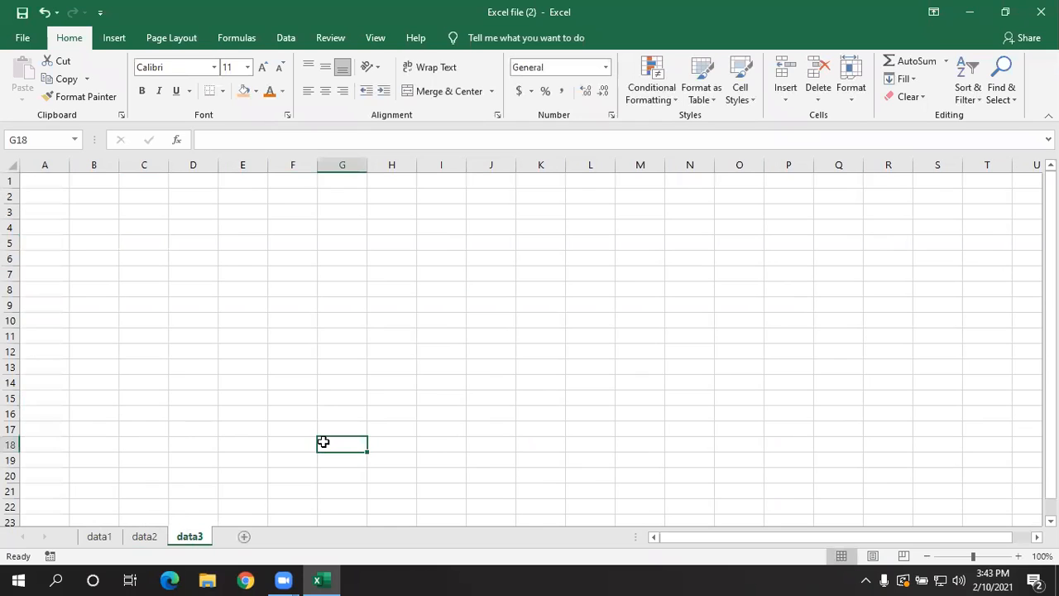
- Set the tab color of the data2 sheet to the dark orange theme shade
{"action": "left_click", "coordinate": [149, 535]}
{"action": "left_click", "coordinate": [849, 88]}
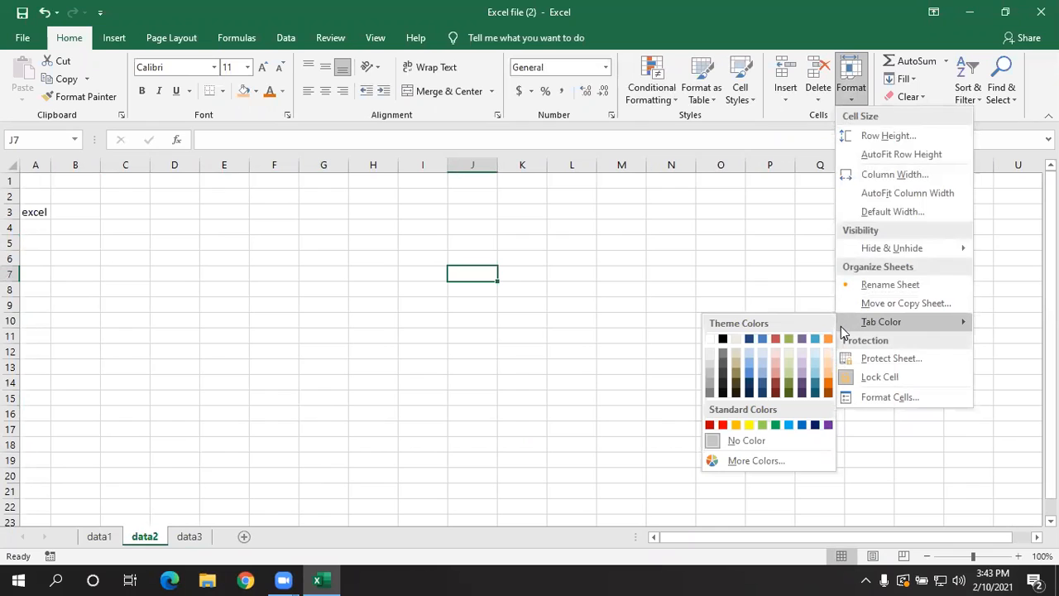
{"action": "left_click", "coordinate": [459, 407]}
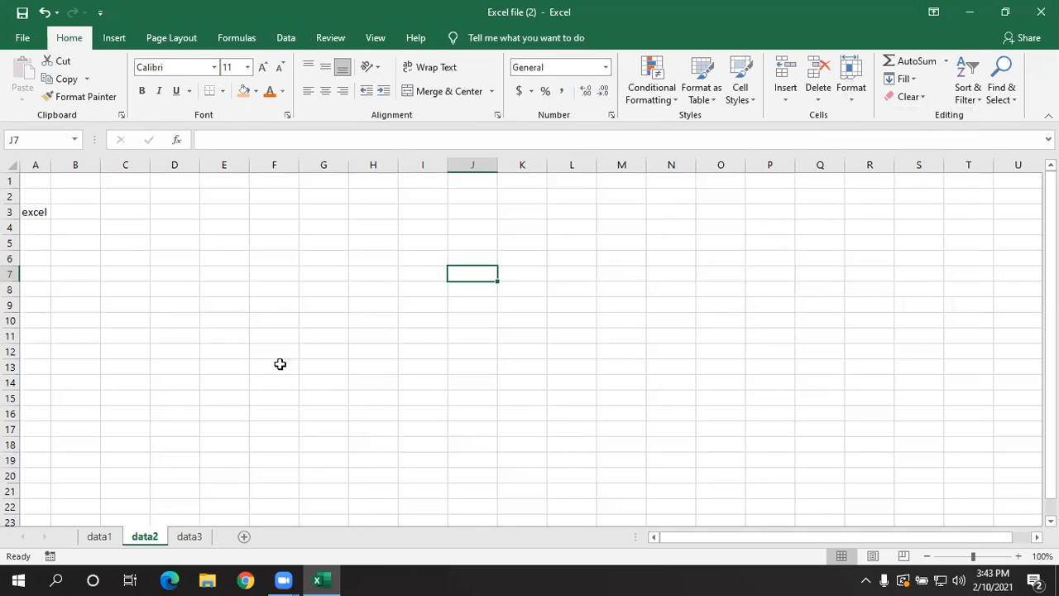
{"action": "right_click", "coordinate": [147, 539]}
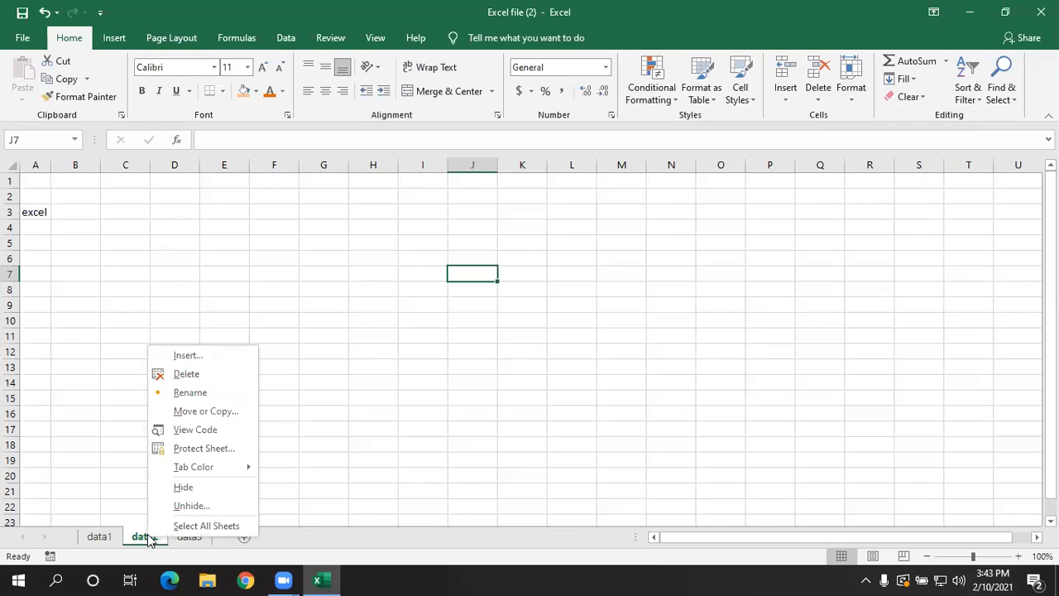
{"action": "mouse_move", "coordinate": [203, 472]}
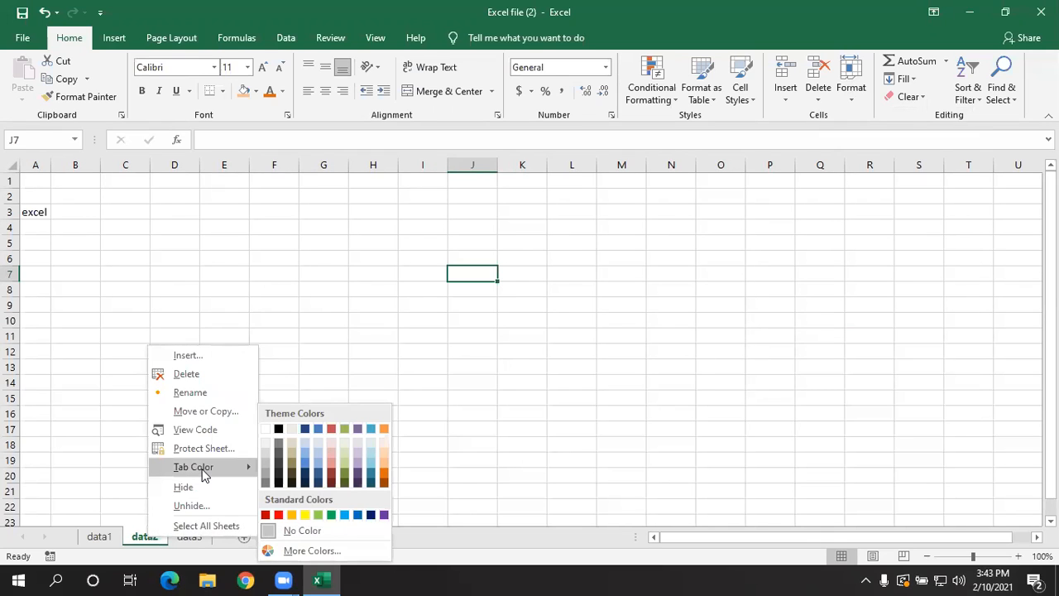
{"action": "left_click", "coordinate": [386, 477]}
- Set the tab color of the data3 sheet to a light red theme shade
{"action": "left_click", "coordinate": [192, 536]}
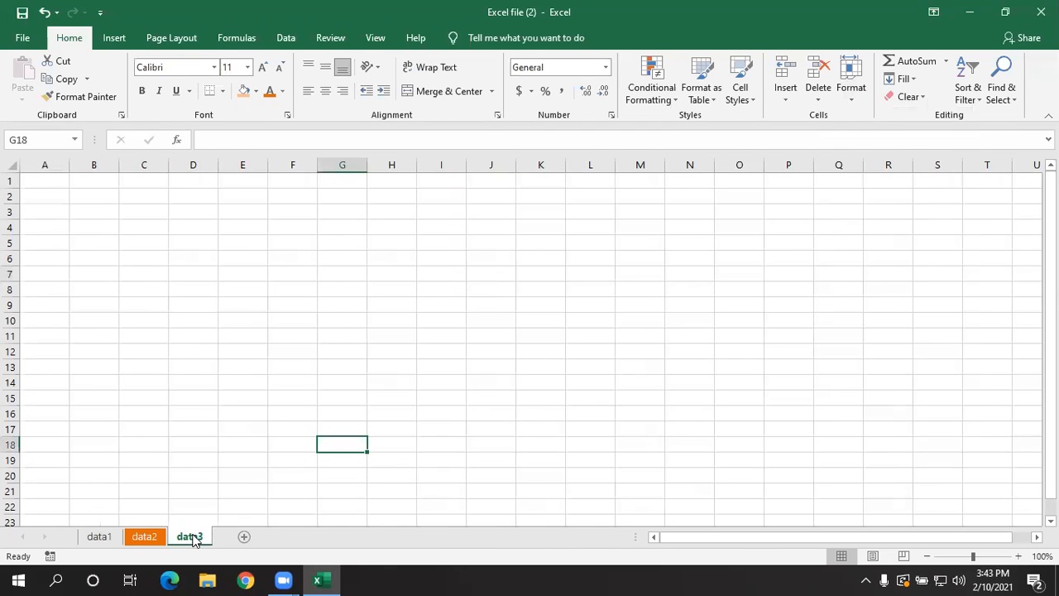
{"action": "right_click", "coordinate": [193, 538]}
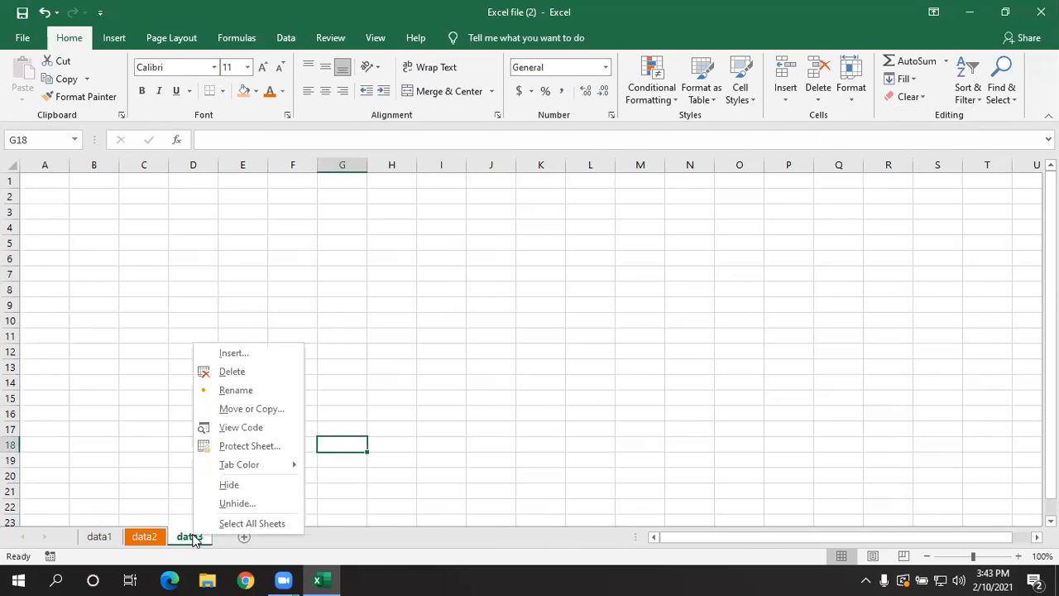
{"action": "mouse_move", "coordinate": [229, 468]}
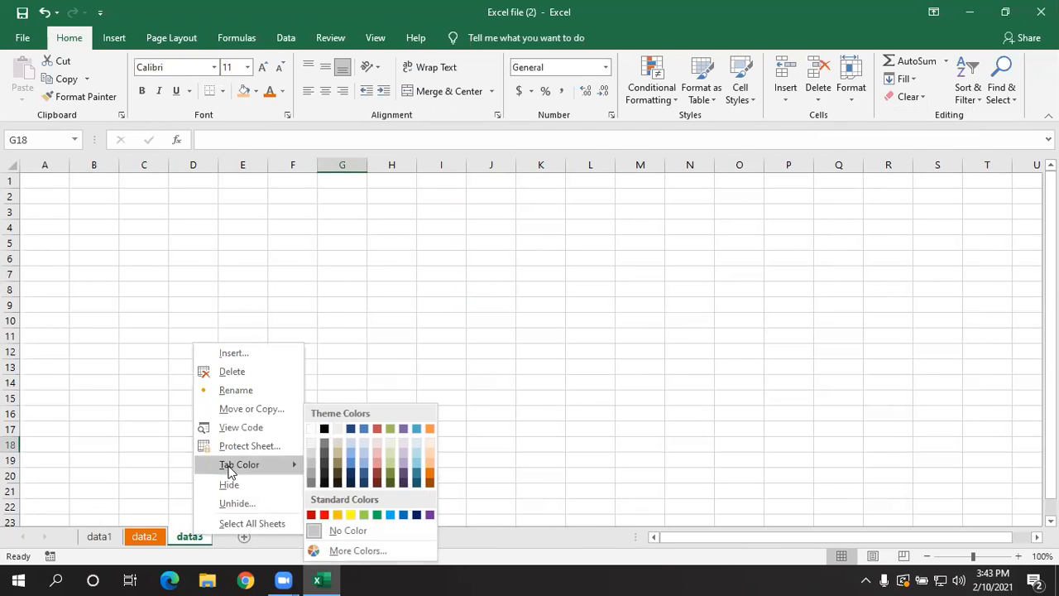
{"action": "left_click", "coordinate": [378, 451]}
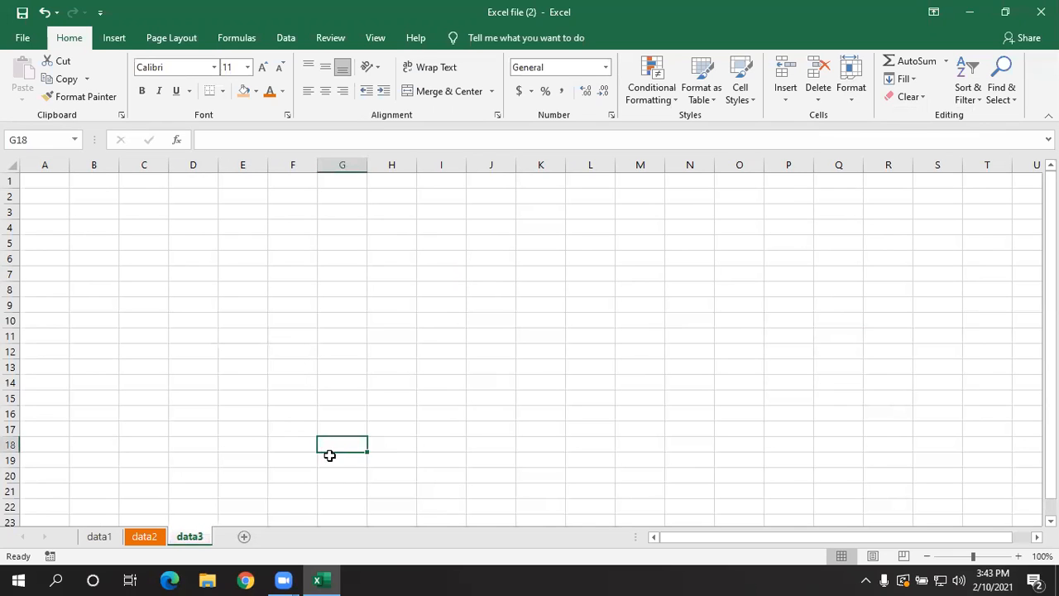
- Set the tab color of the data1 sheet to the aqua theme color and check the colored tabs across the sheets
{"action": "left_click", "coordinate": [101, 538]}
{"action": "right_click", "coordinate": [101, 538]}
{"action": "mouse_move", "coordinate": [152, 478]}
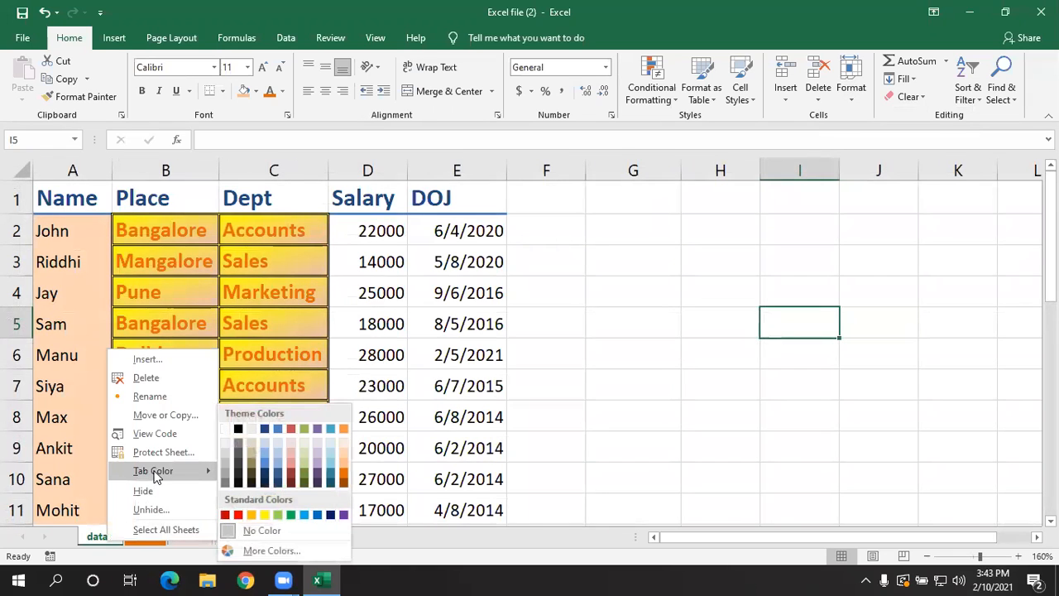
{"action": "left_click", "coordinate": [325, 427]}
{"action": "left_click", "coordinate": [188, 536]}
{"action": "left_click", "coordinate": [149, 536]}
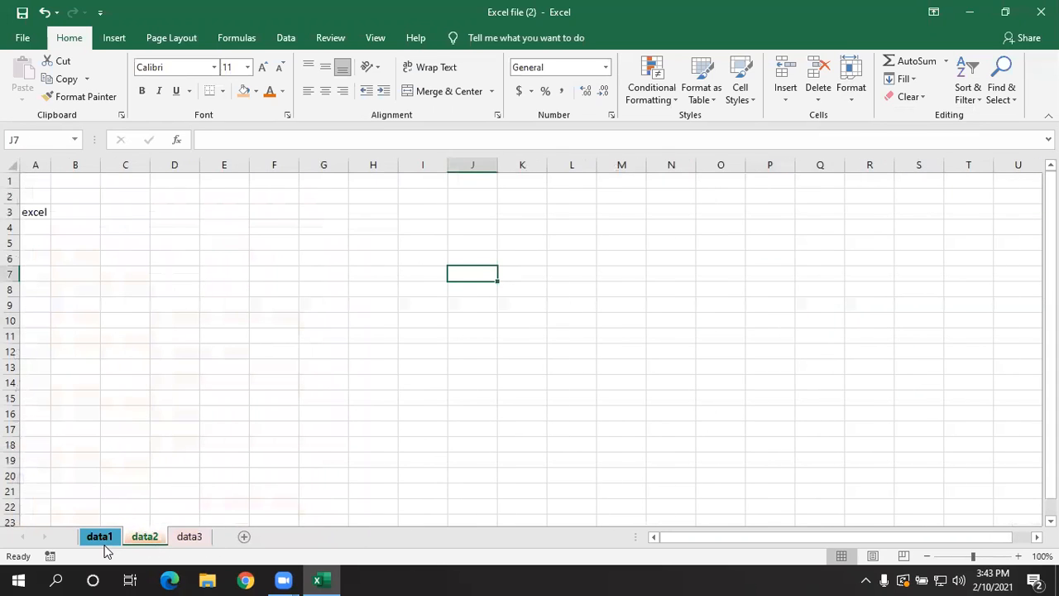
{"action": "left_click", "coordinate": [102, 539]}
{"action": "left_click", "coordinate": [853, 93]}
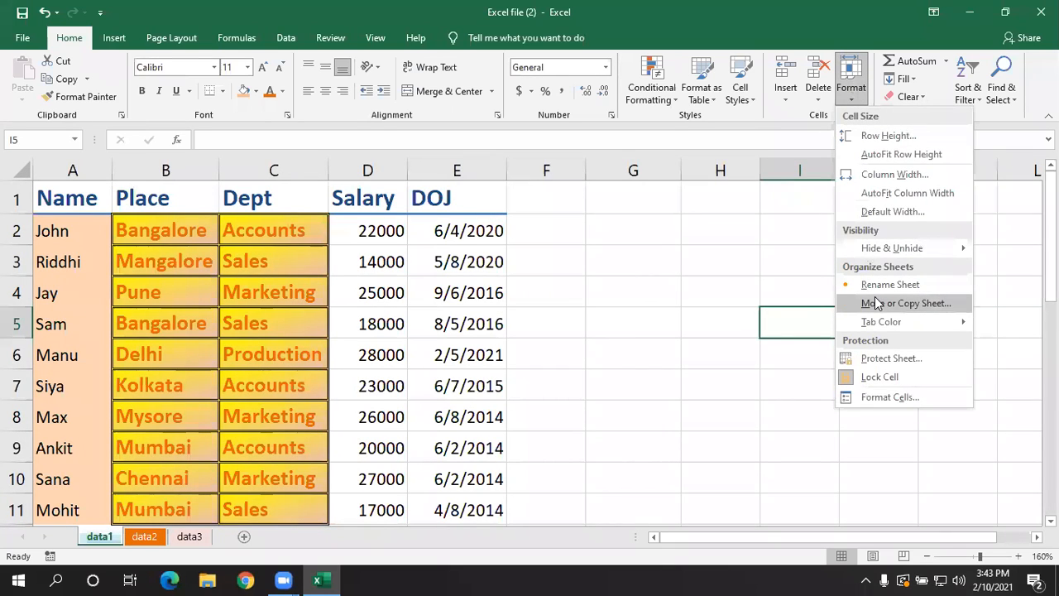
{"action": "left_click", "coordinate": [601, 378]}
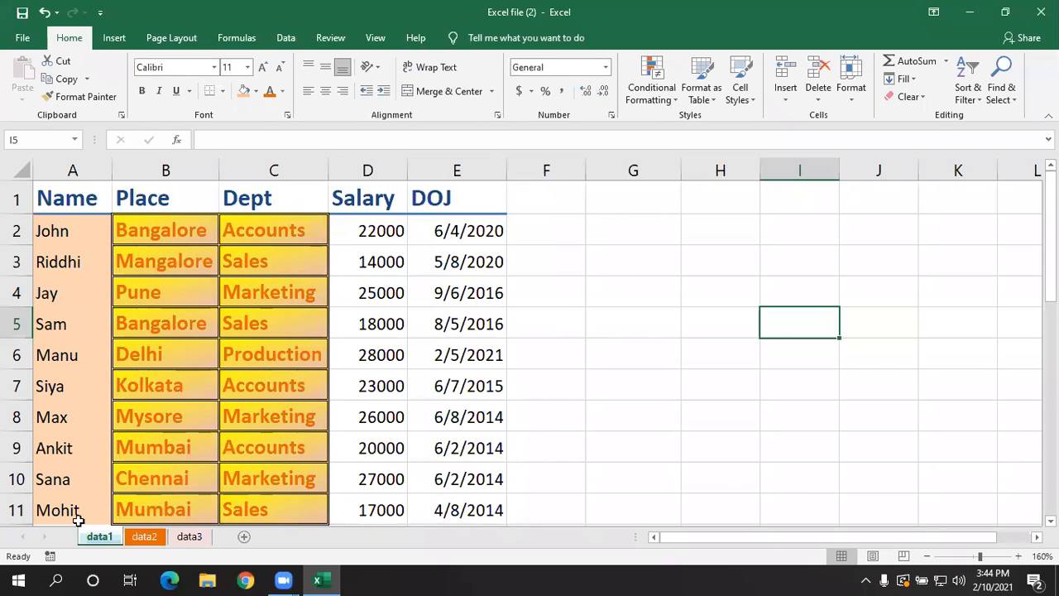
{"action": "right_click", "coordinate": [103, 538]}
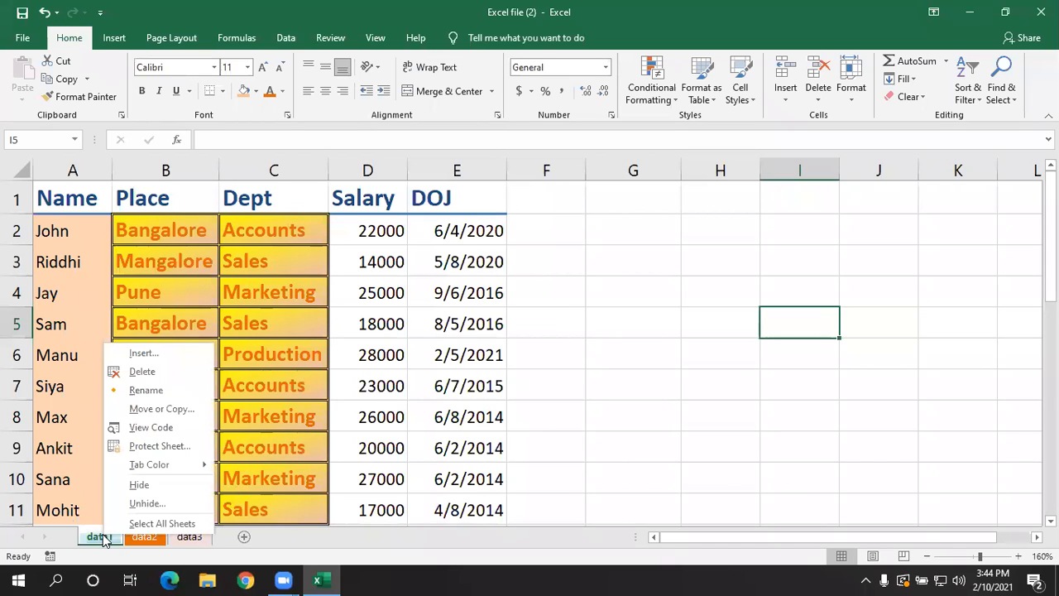
{"action": "left_click", "coordinate": [230, 483]}
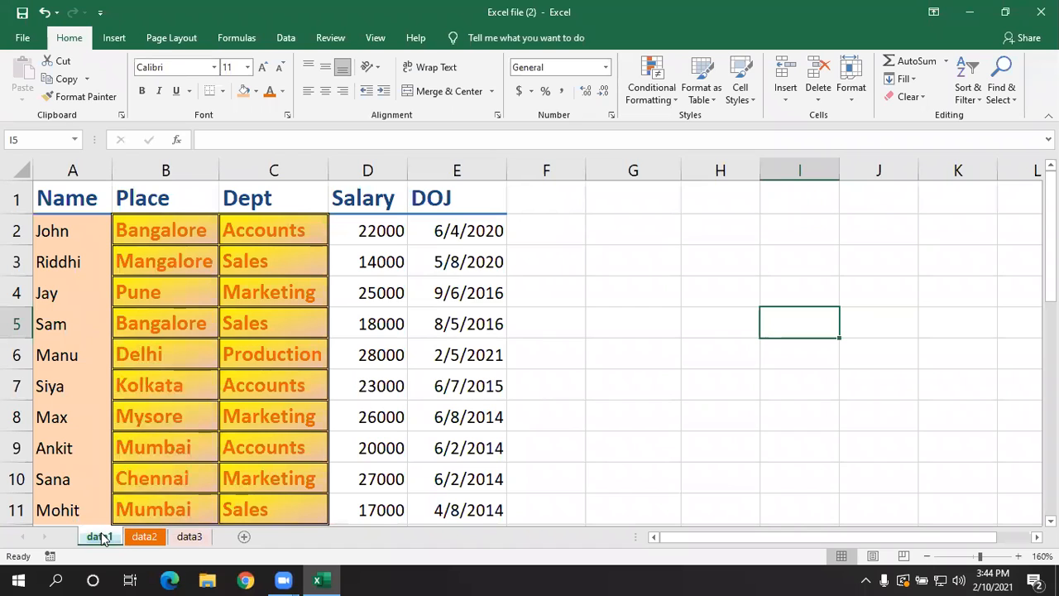
{"action": "left_click", "coordinate": [851, 98]}
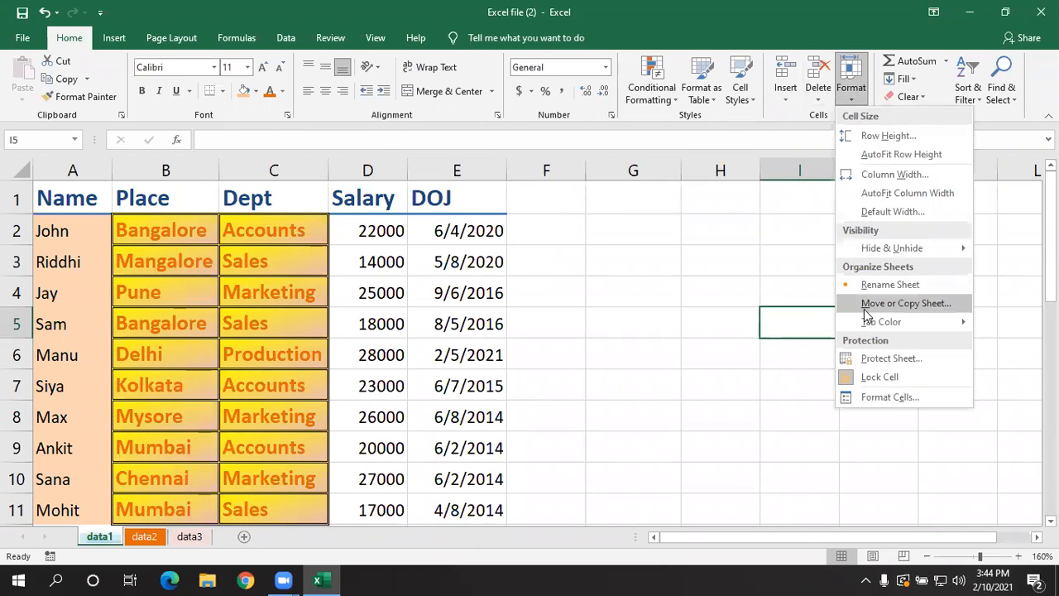
{"action": "key", "text": "Escape"}
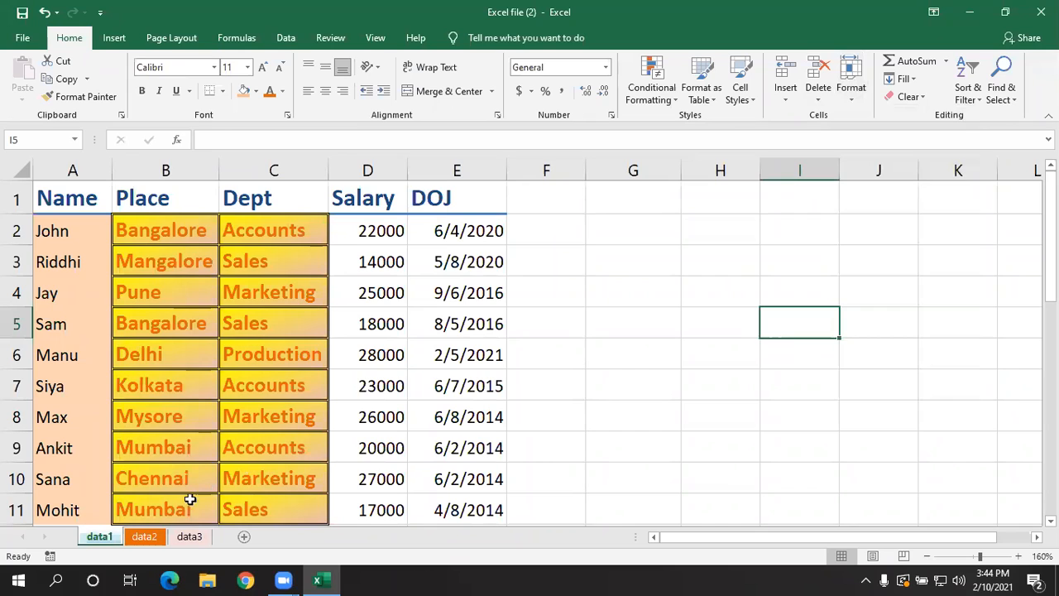
- Move the data1 sheet to the end of the same workbook without creating a copy
{"action": "right_click", "coordinate": [100, 539]}
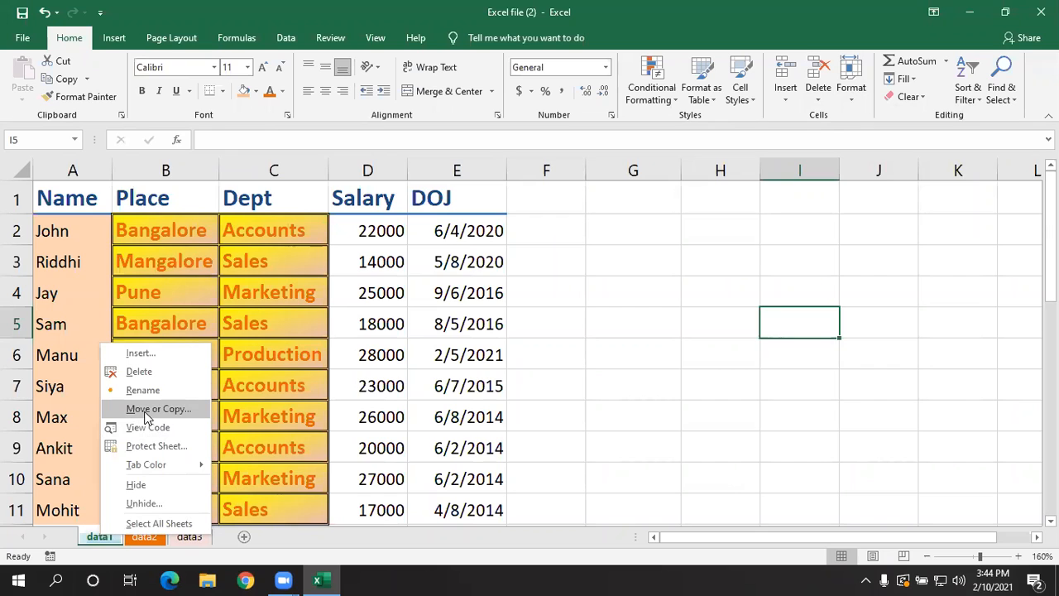
{"action": "left_click", "coordinate": [146, 416]}
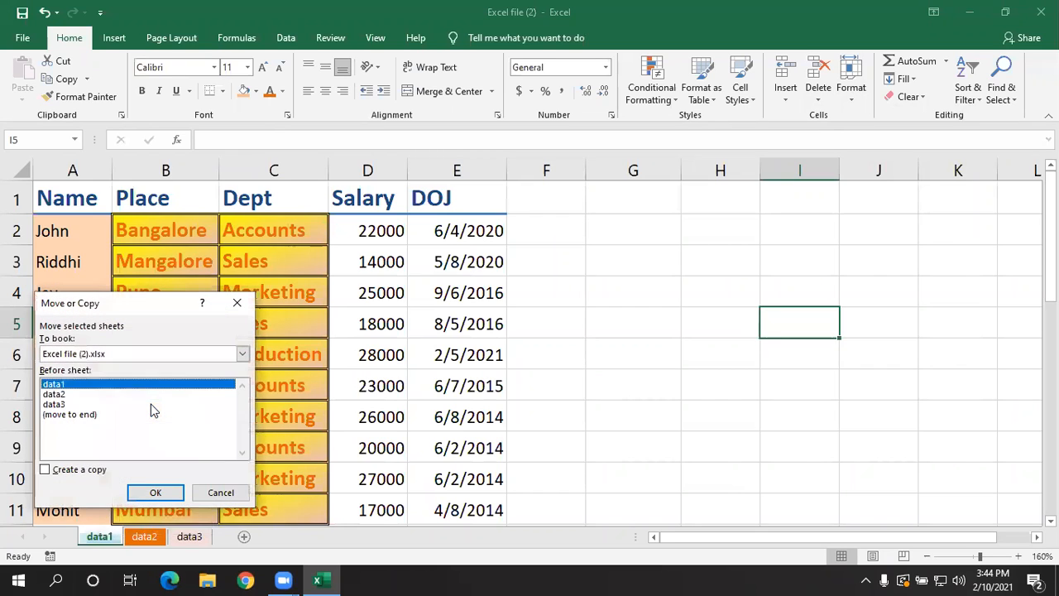
{"action": "left_click", "coordinate": [70, 415]}
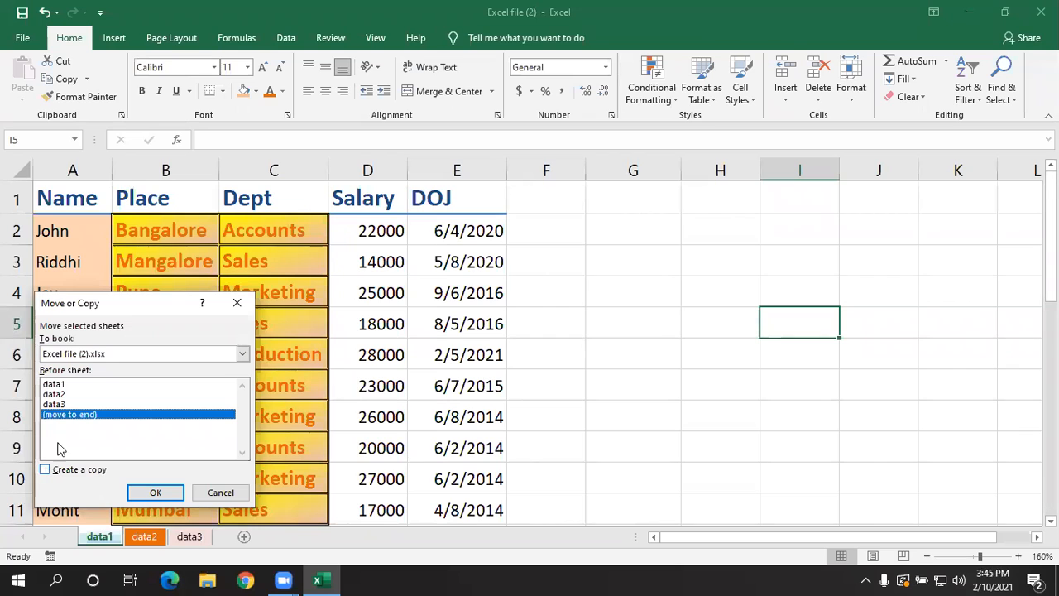
{"action": "left_click", "coordinate": [156, 492]}
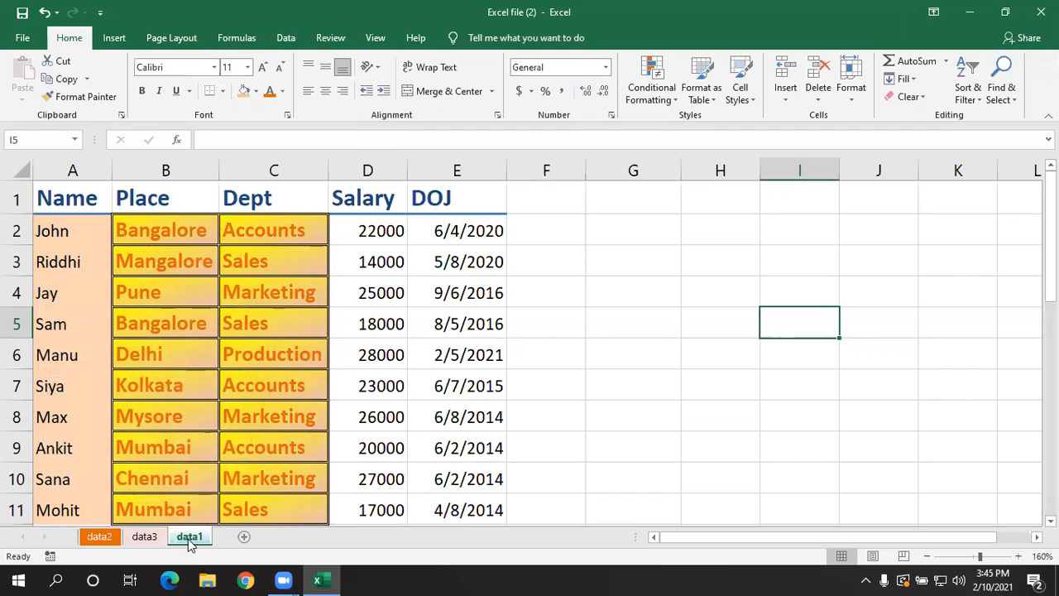
- Create a copy of the data2 sheet and place it at the end of the same workbook
{"action": "left_click", "coordinate": [101, 538]}
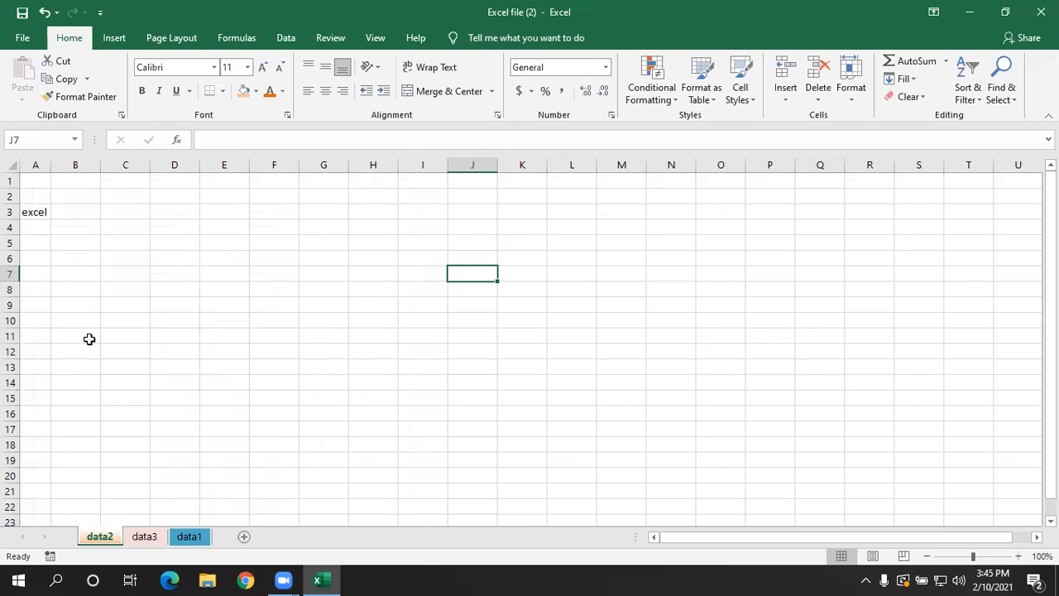
{"action": "left_click", "coordinate": [45, 207]}
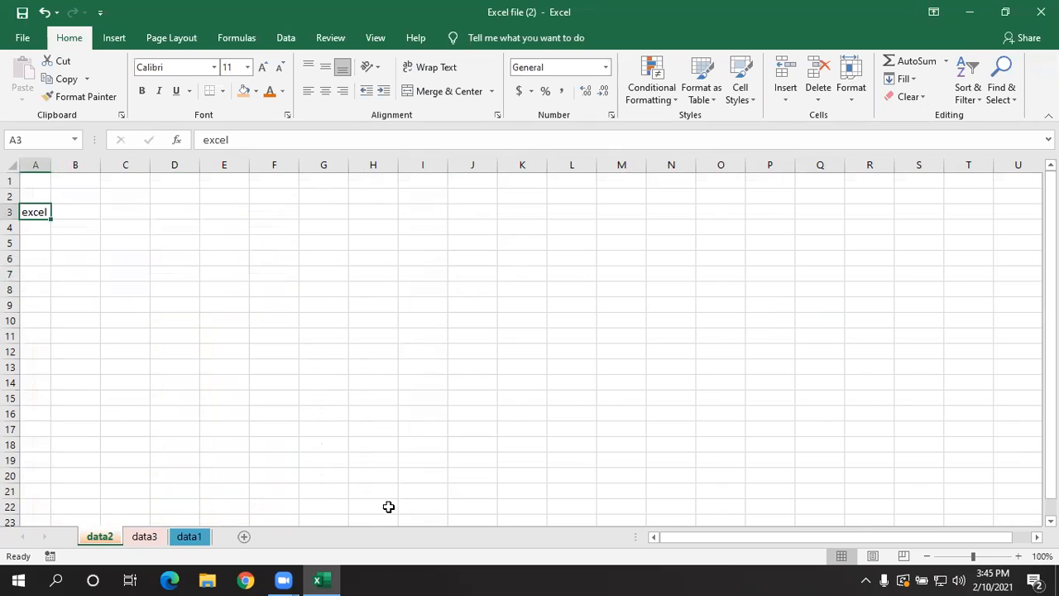
{"action": "right_click", "coordinate": [103, 543]}
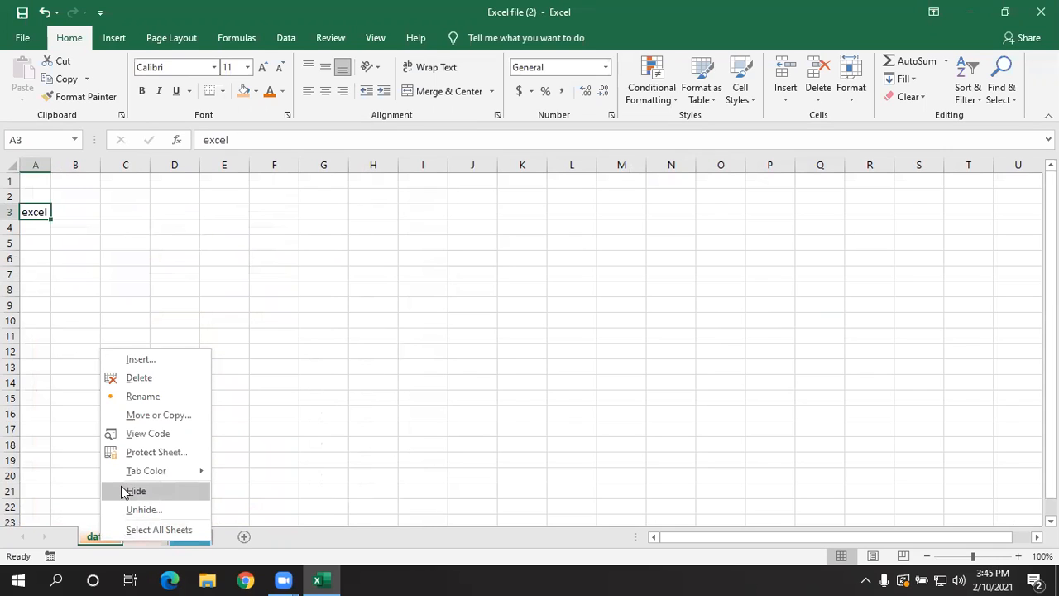
{"action": "left_click", "coordinate": [152, 415]}
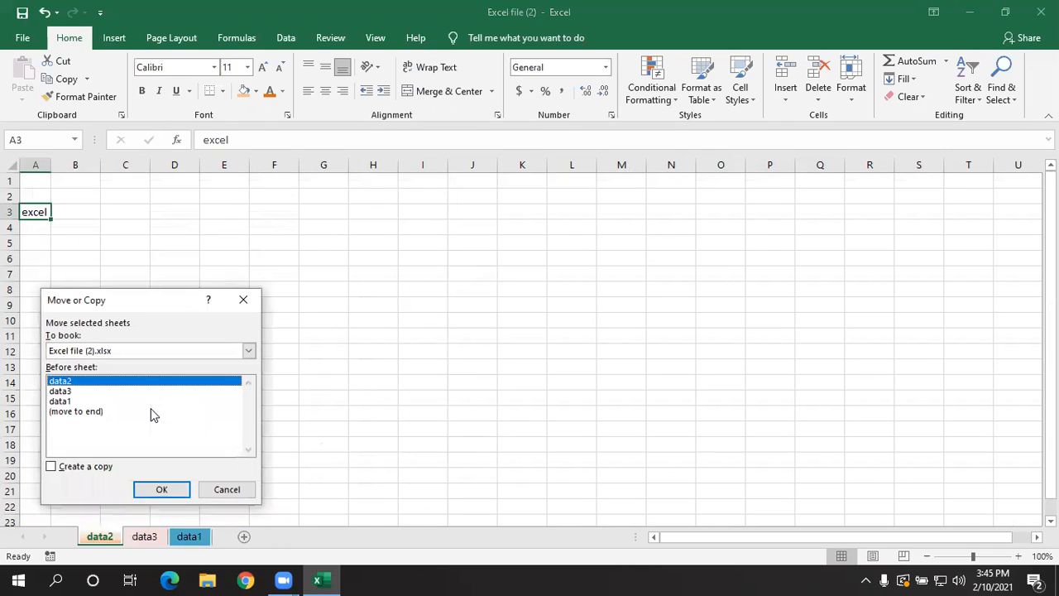
{"action": "left_click", "coordinate": [77, 411]}
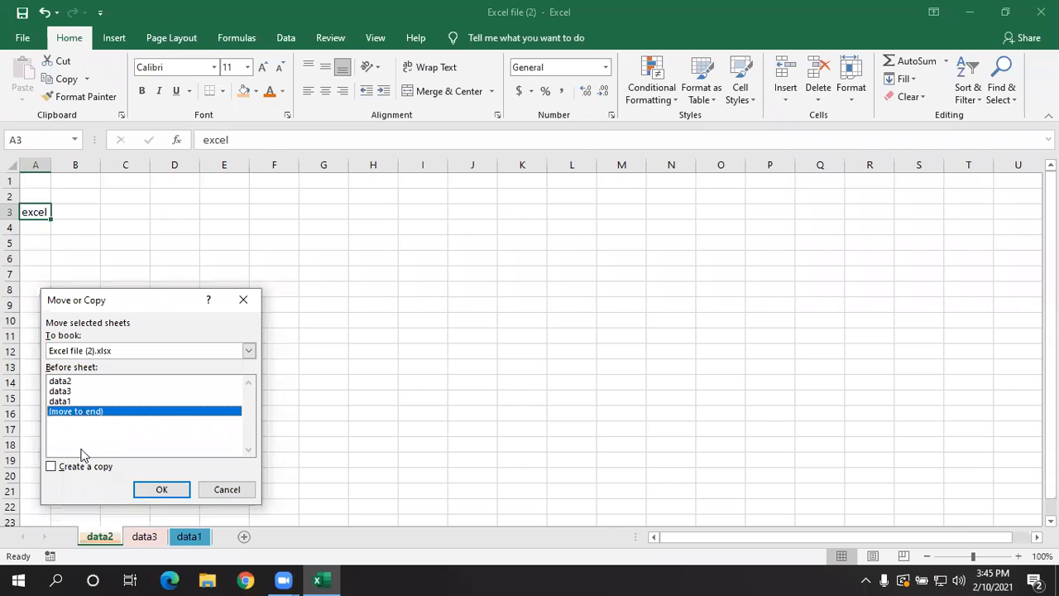
{"action": "left_click", "coordinate": [51, 467]}
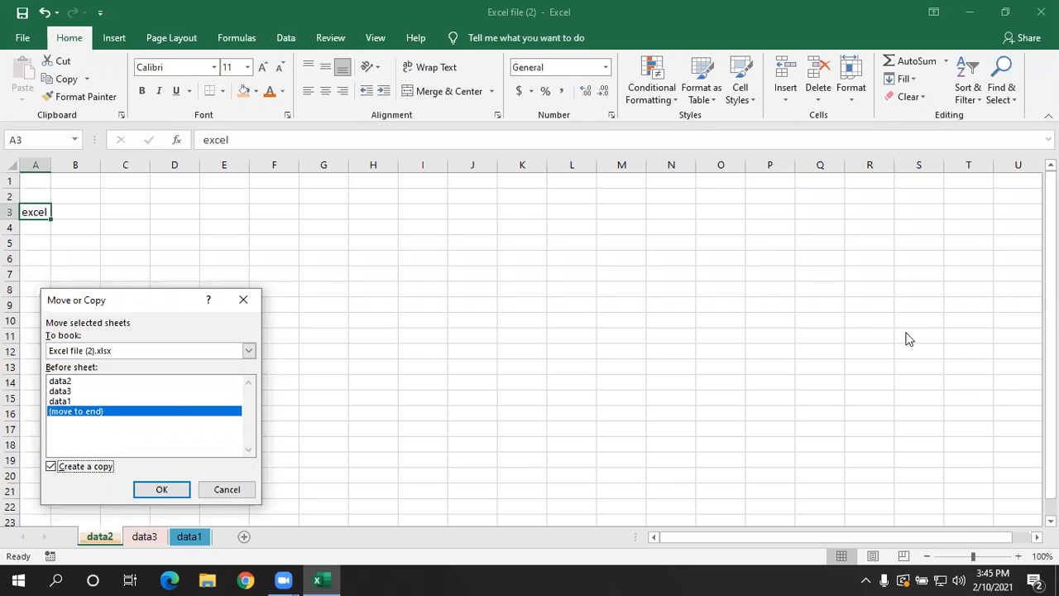
{"action": "left_click", "coordinate": [170, 489]}
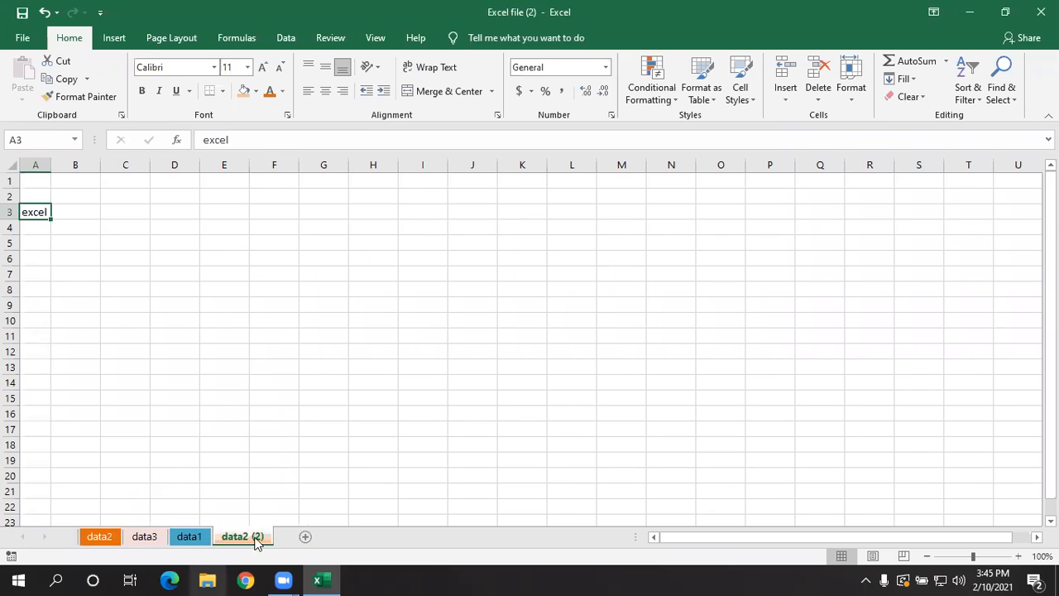
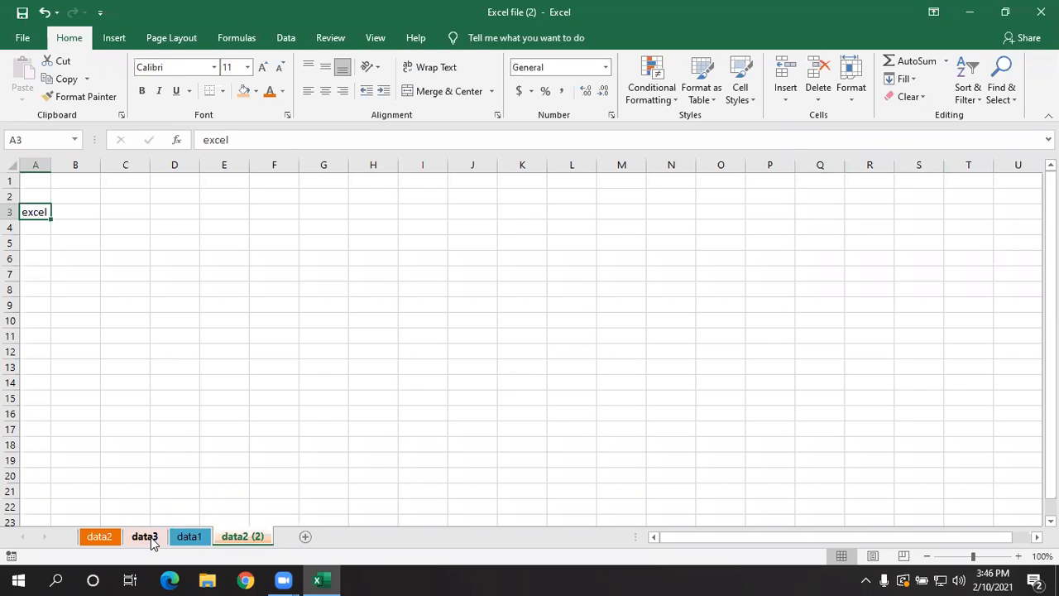
- Move the data2 (2) sheet so it sits between the data2 and data3 sheets
{"action": "mouse_move", "coordinate": [243, 540]}
{"action": "left_mouse_down"}
{"action": "mouse_move", "coordinate": [240, 506]}
{"action": "mouse_move", "coordinate": [165, 518]}
{"action": "mouse_move", "coordinate": [179, 515]}
{"action": "mouse_move", "coordinate": [158, 499]}
{"action": "mouse_move", "coordinate": [102, 506]}
{"action": "mouse_move", "coordinate": [129, 525]}
{"action": "mouse_move", "coordinate": [118, 521]}
{"action": "left_mouse_up"}
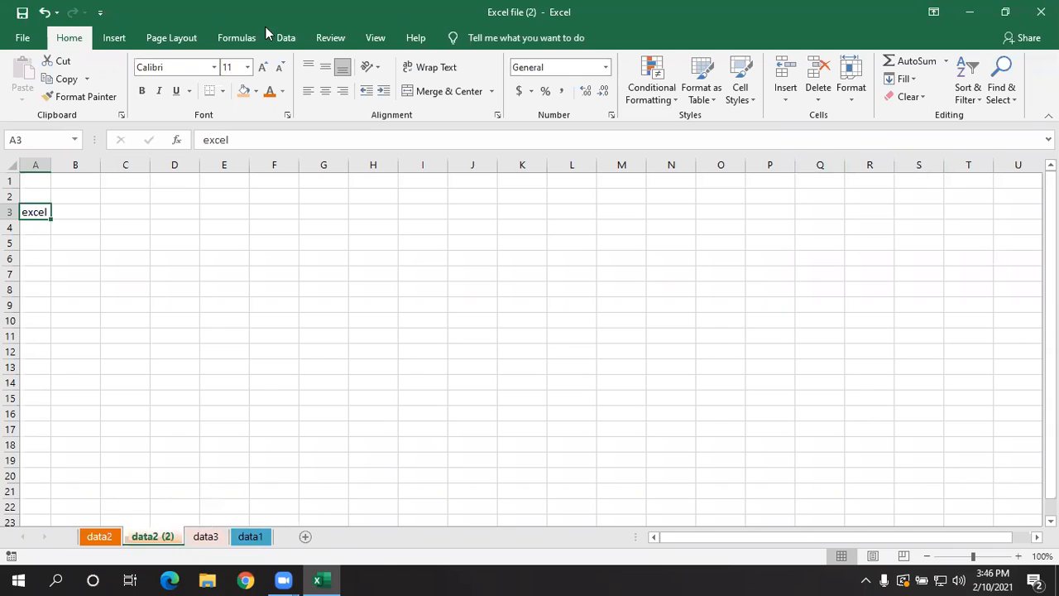
{"action": "left_click", "coordinate": [638, 335]}
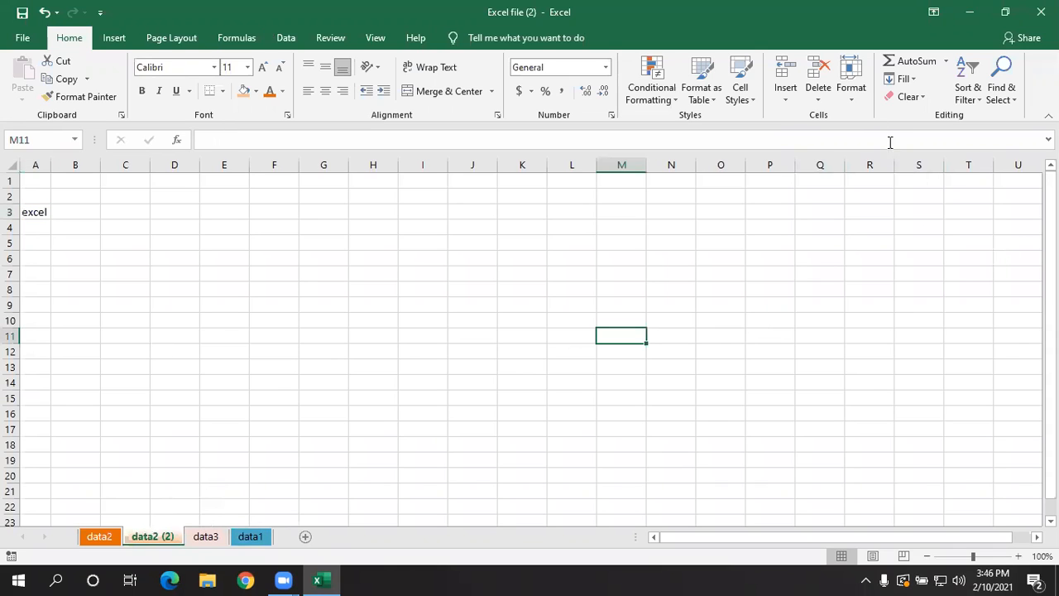
{"action": "left_click", "coordinate": [853, 100]}
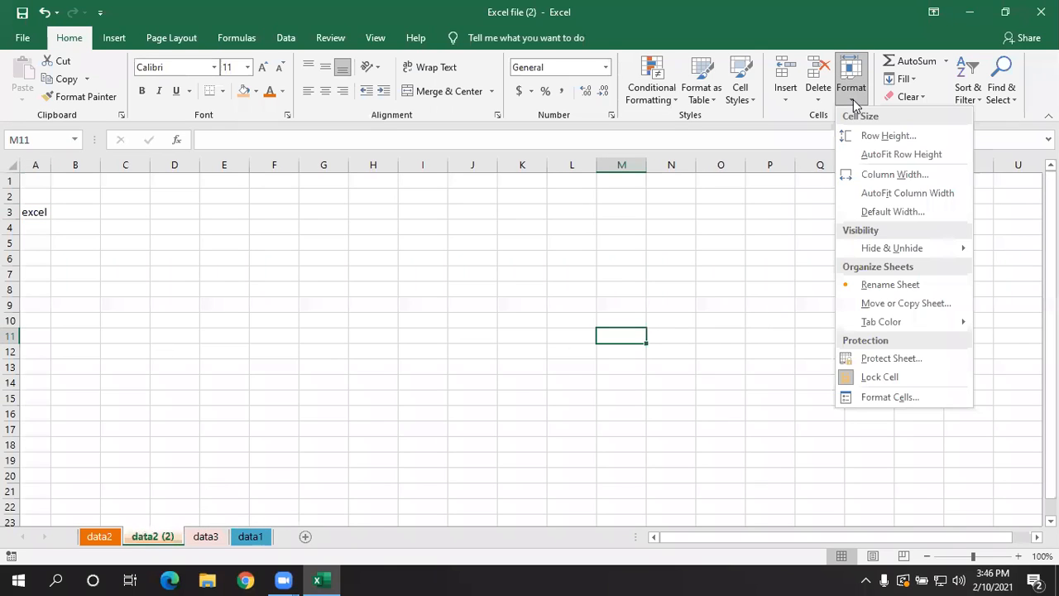
{"action": "left_click", "coordinate": [526, 385]}
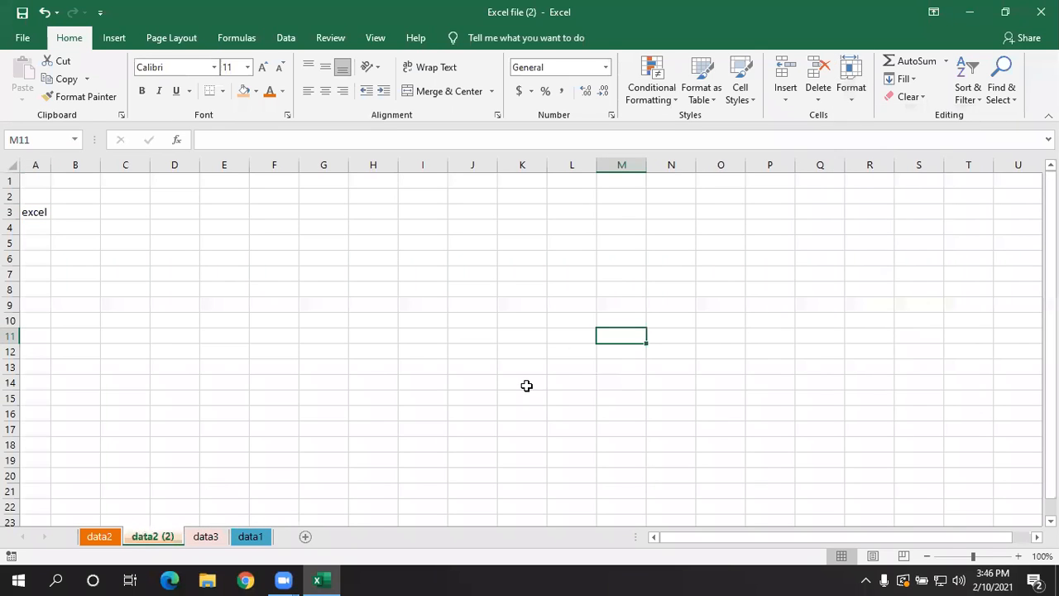
{"action": "left_click", "coordinate": [267, 280]}
{"action": "left_click", "coordinate": [325, 91]}
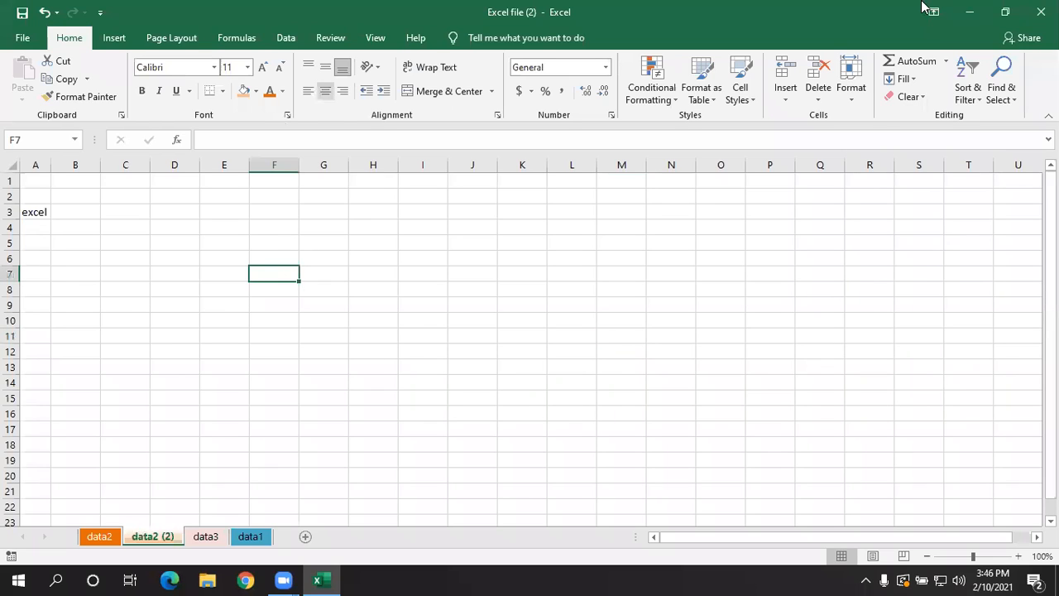
{"action": "left_click", "coordinate": [698, 248]}
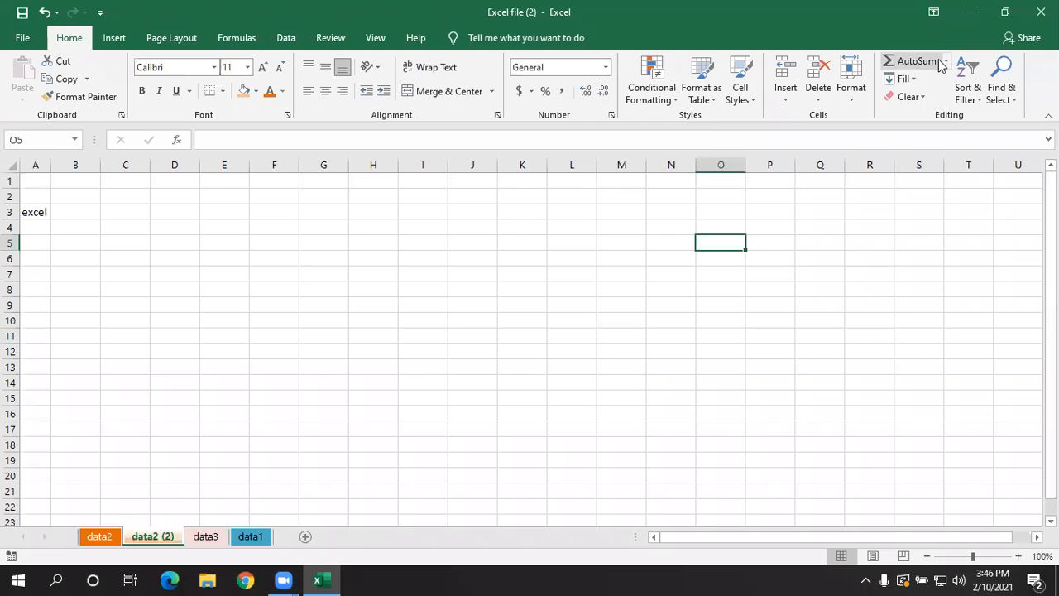
{"action": "left_click", "coordinate": [948, 68]}
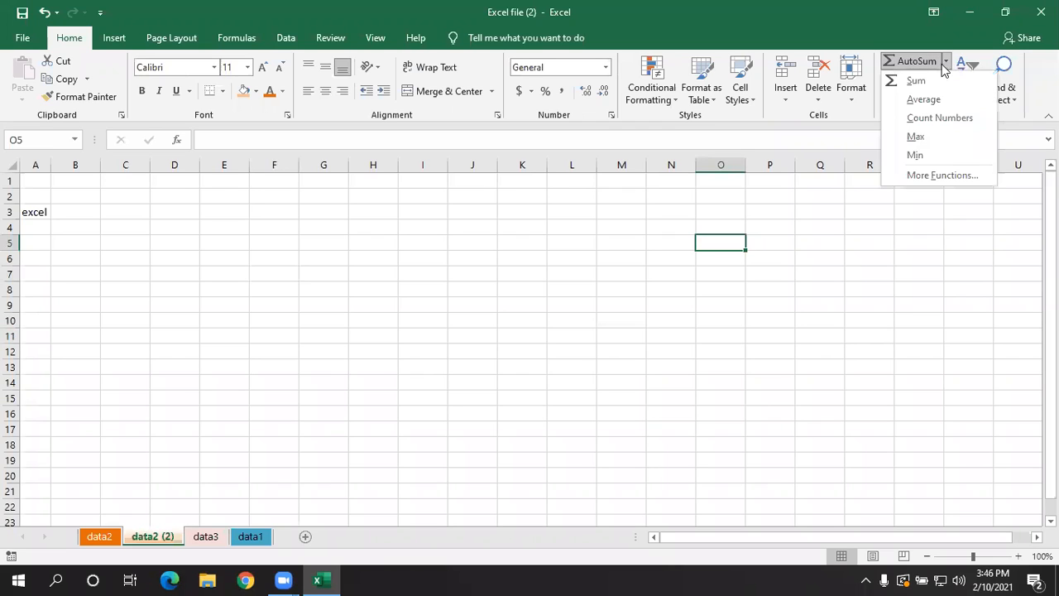
{"action": "left_click", "coordinate": [797, 237]}
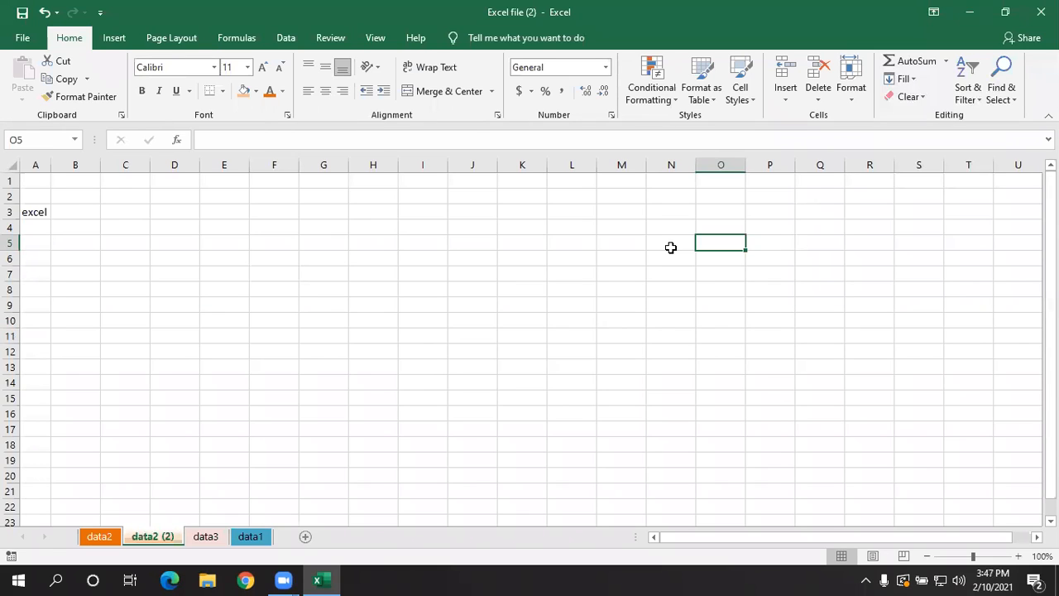
{"action": "left_click", "coordinate": [630, 274]}
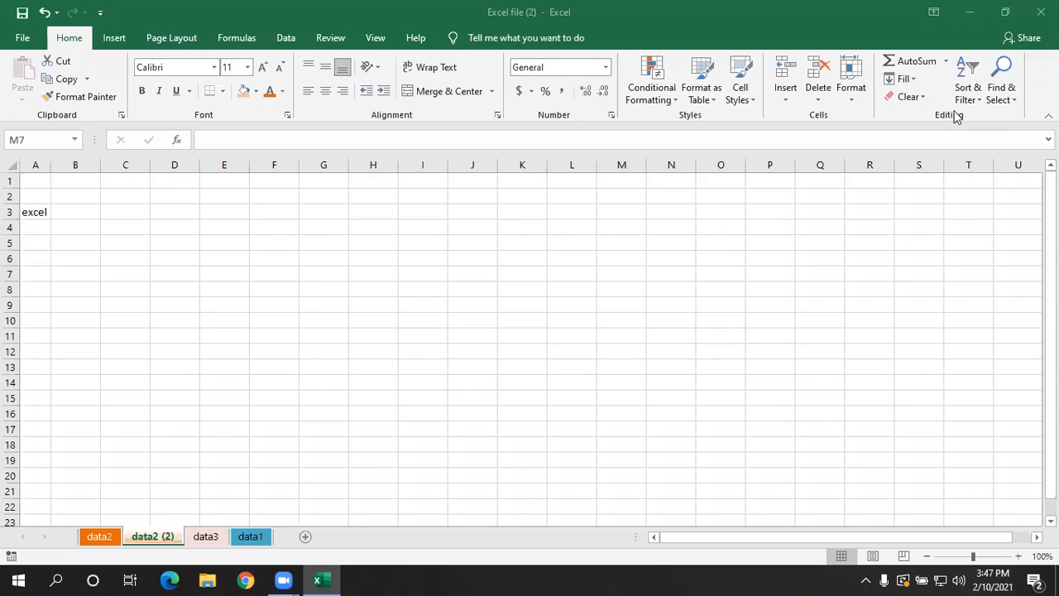
{"action": "left_click", "coordinate": [223, 265]}
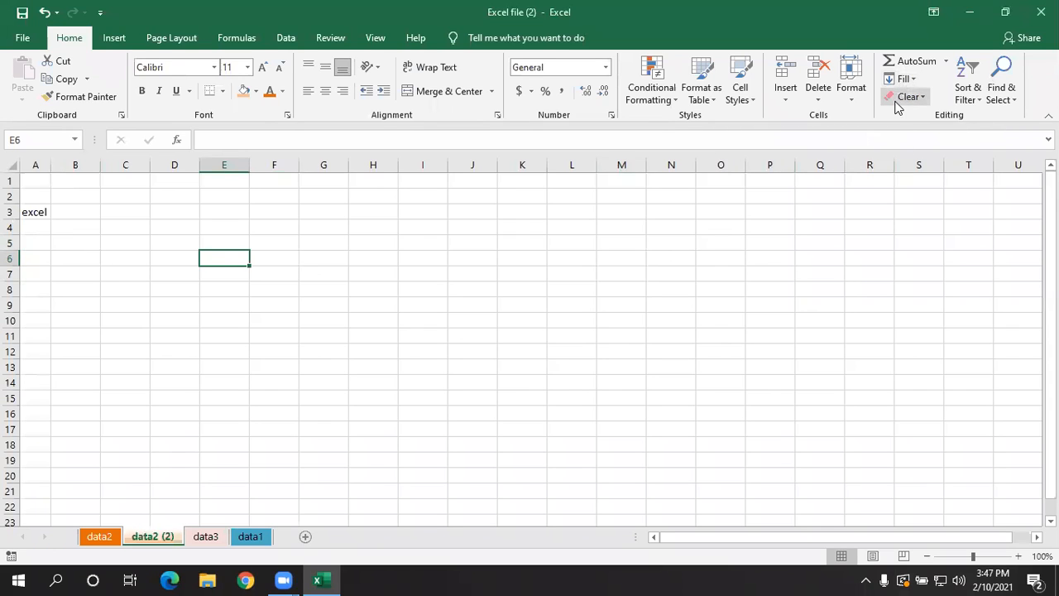
{"action": "left_click", "coordinate": [652, 362]}
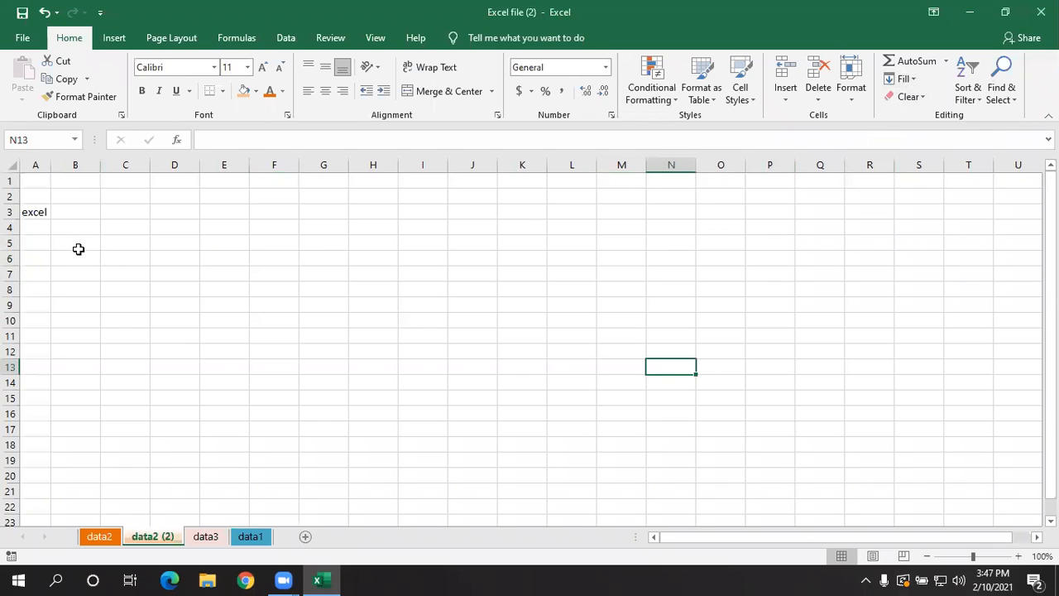
- Copy the formatted Bangalore cell B2 from the data1 sheet into cell A1 of the data2 sheet
{"action": "left_click", "coordinate": [100, 535]}
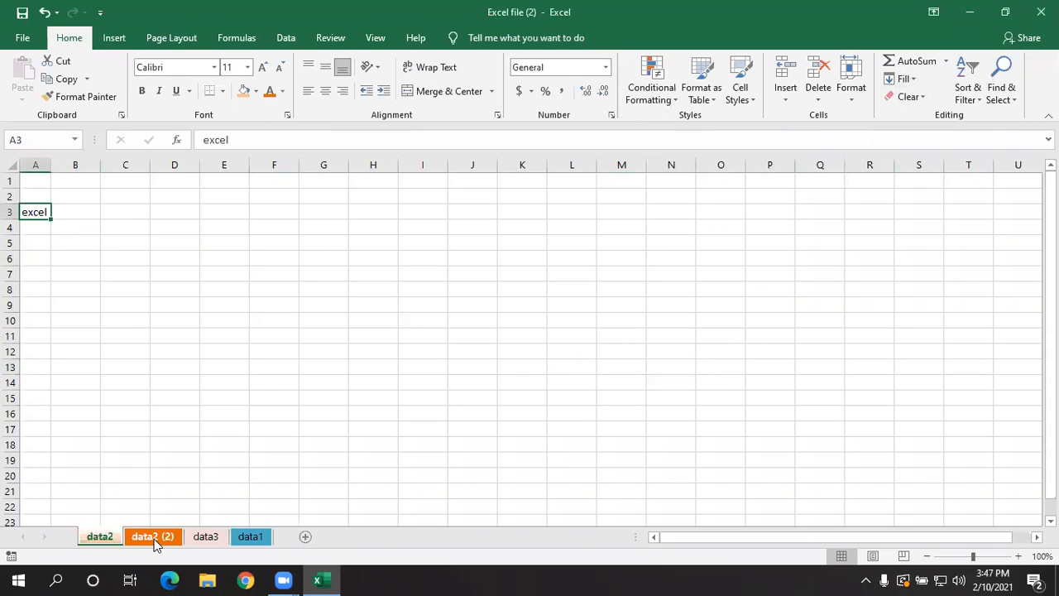
{"action": "left_click", "coordinate": [153, 539]}
{"action": "left_click", "coordinate": [206, 536]}
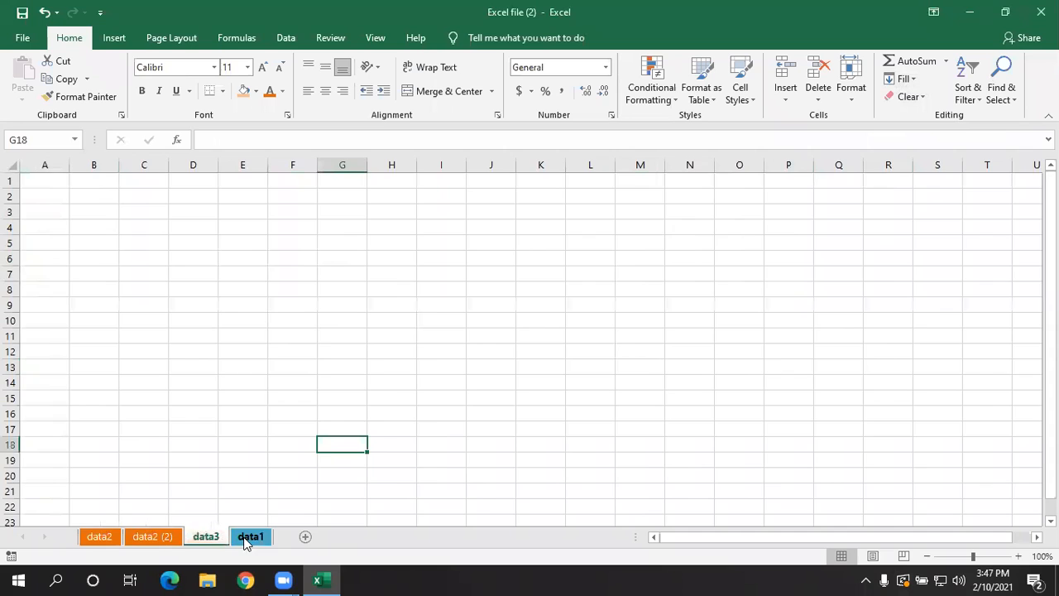
{"action": "left_click", "coordinate": [250, 536]}
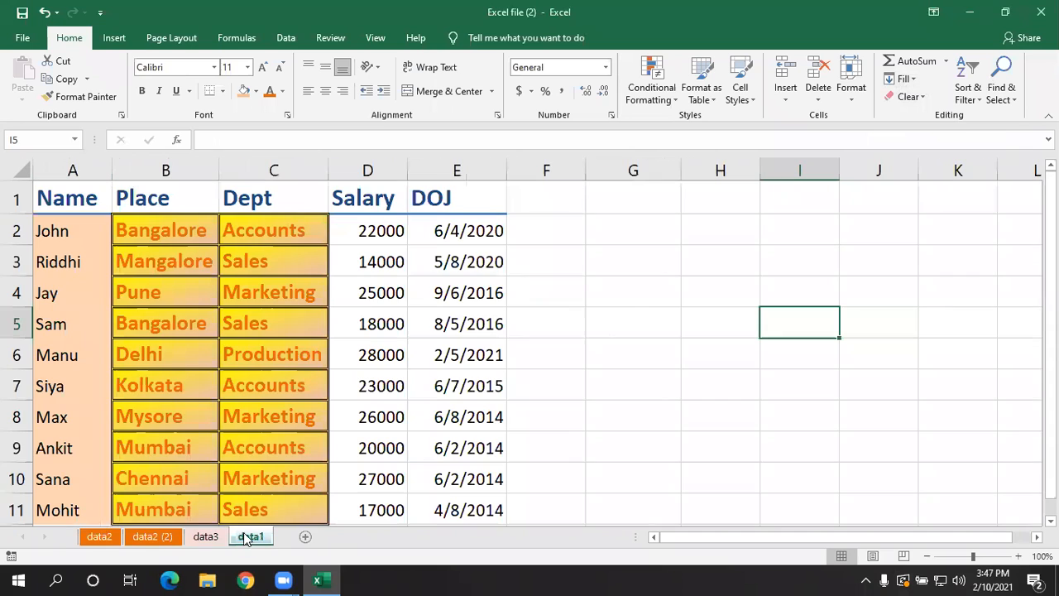
{"action": "left_click", "coordinate": [170, 232]}
{"action": "key", "text": "ctrl+c"}
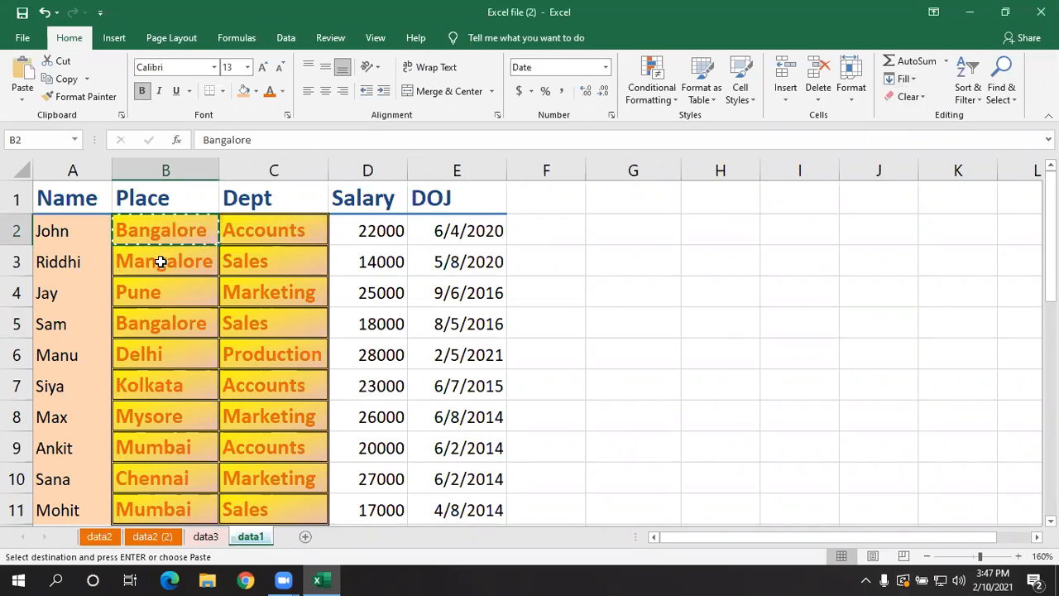
{"action": "left_click", "coordinate": [96, 536]}
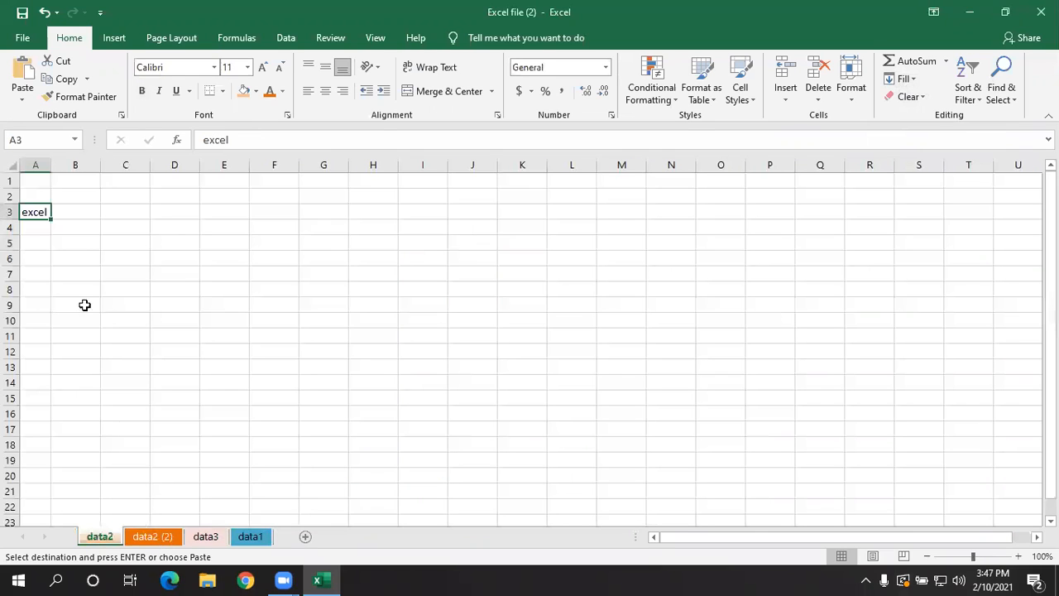
{"action": "left_click", "coordinate": [41, 178]}
{"action": "key", "text": "ctrl+v"}
- Delete the word "excel" from cell A3 of the data2 sheet
{"action": "left_click", "coordinate": [40, 218]}
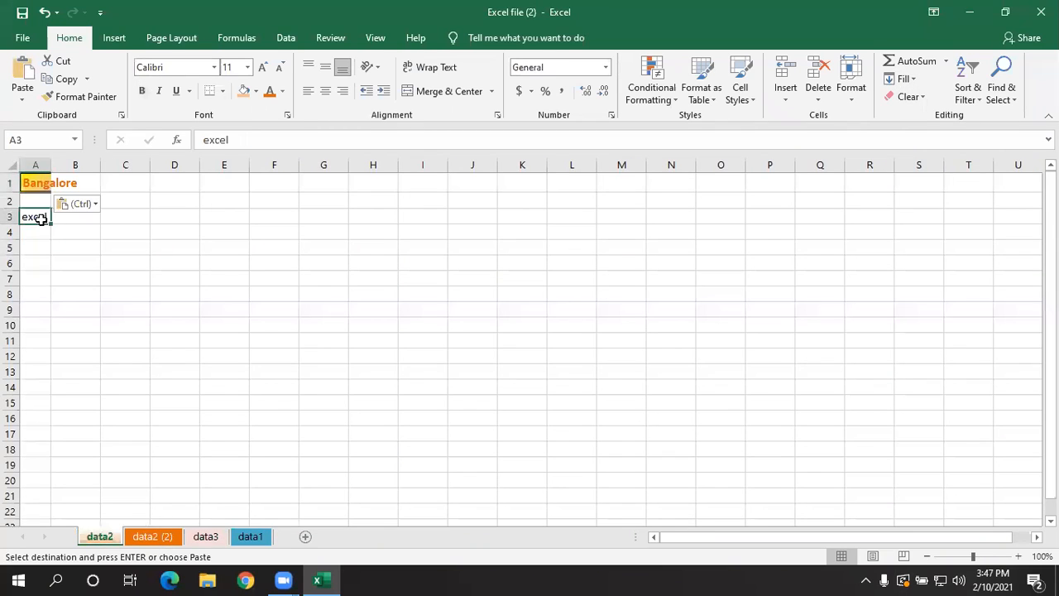
{"action": "key", "text": "Delete"}
{"action": "left_click", "coordinate": [85, 322]}
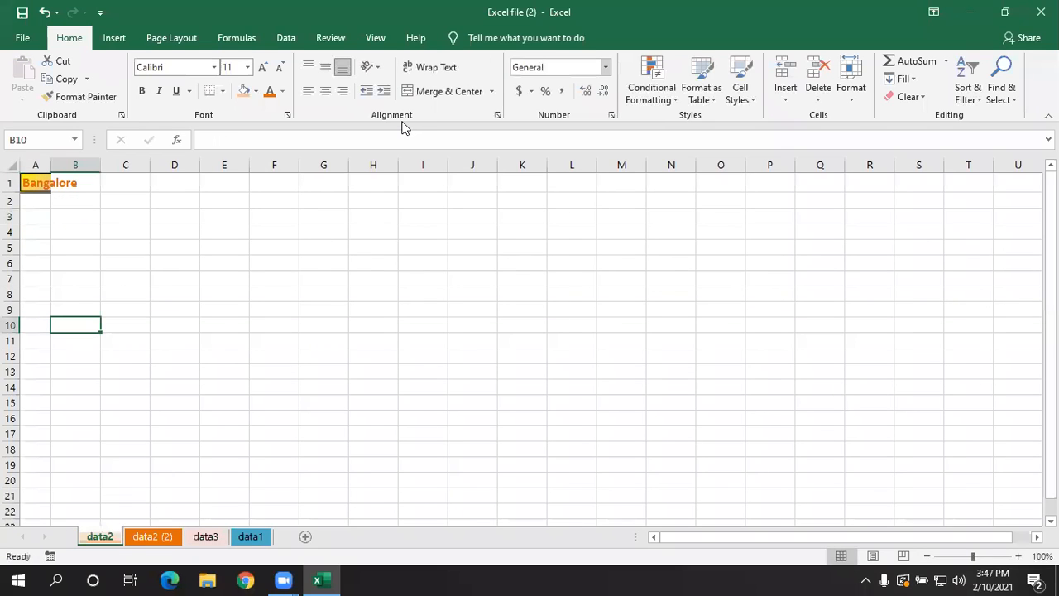
{"action": "left_click", "coordinate": [556, 274]}
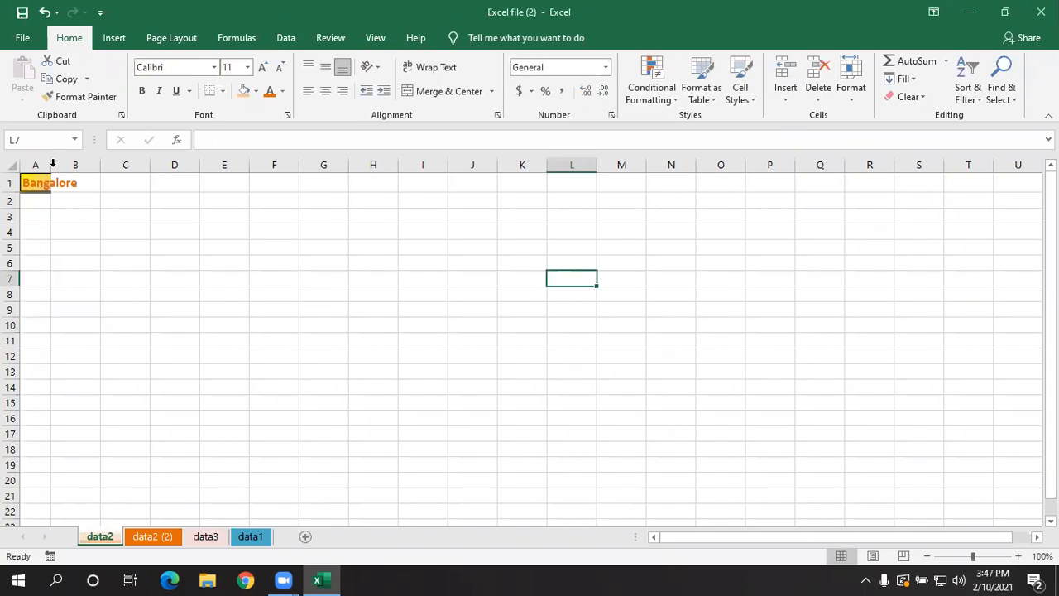
- Widen column A to fit the Bangalore text and make row 1 several times taller
{"action": "left_click_drag", "start_coordinate": [54, 167], "coordinate": [81, 167]}
{"action": "left_click_drag", "start_coordinate": [16, 191], "coordinate": [19, 231]}
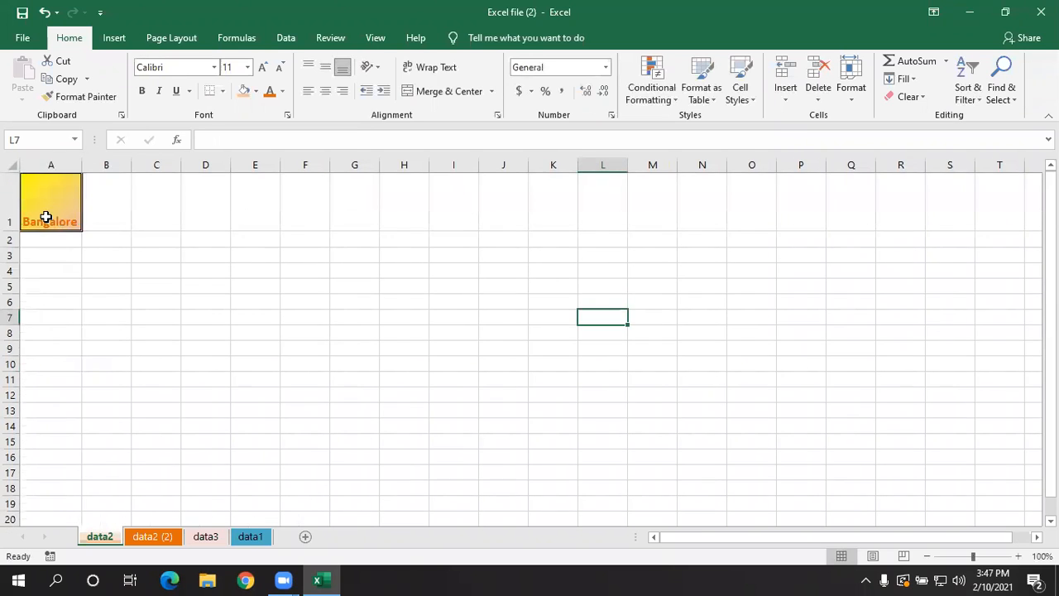
{"action": "left_click", "coordinate": [104, 237]}
- Copy the Bangalore cell A1 with its formatting into cells B1 through E1
{"action": "left_click", "coordinate": [49, 211]}
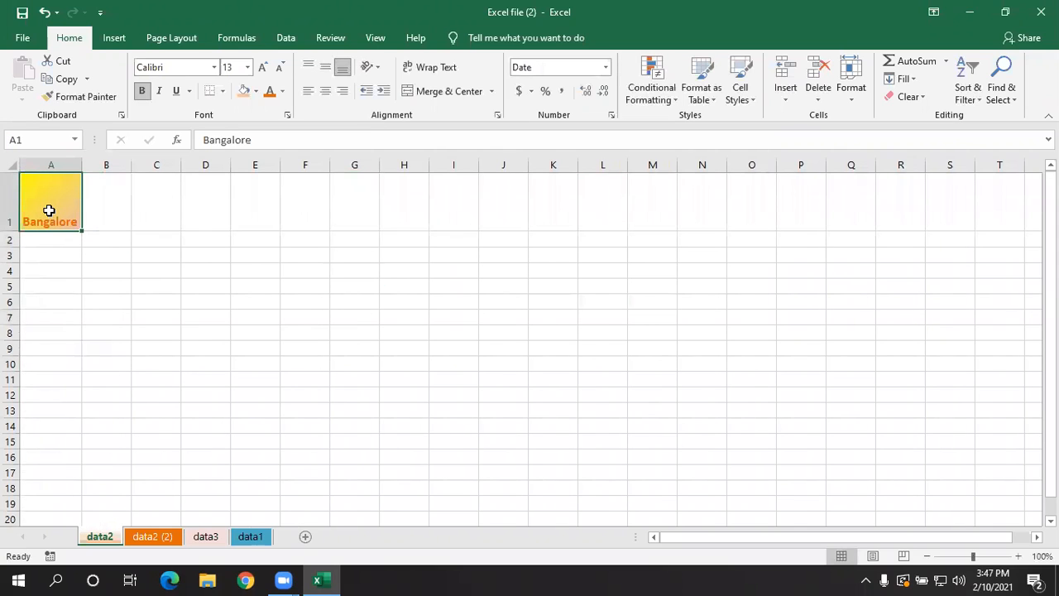
{"action": "key", "text": "ctrl+c"}
{"action": "left_click_drag", "start_coordinate": [106, 208], "coordinate": [253, 220]}
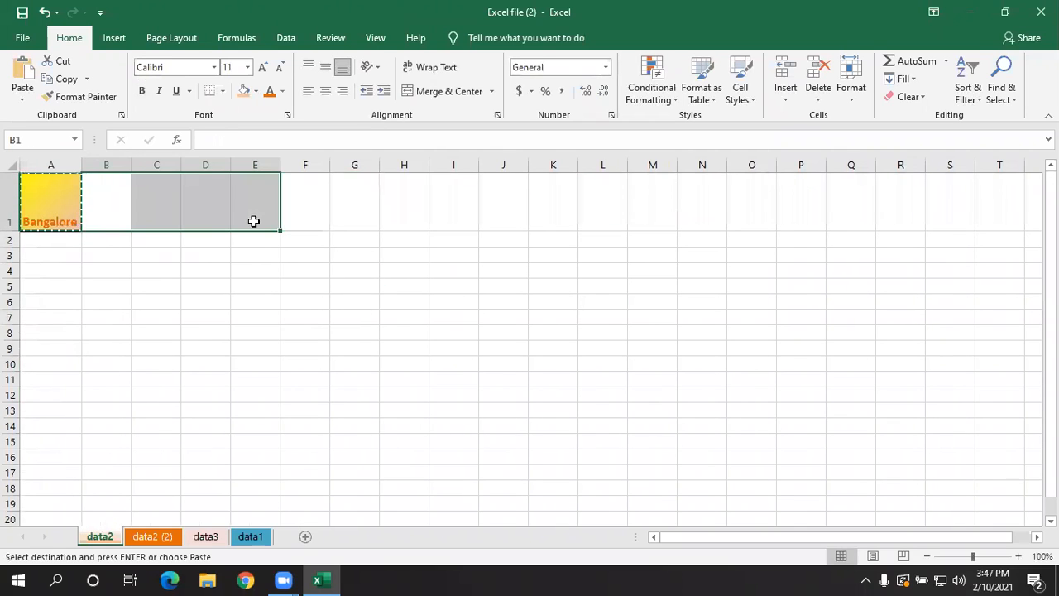
{"action": "key", "text": "ctrl+v"}
{"action": "left_click", "coordinate": [283, 316]}
- Widen columns A through F together to about twice their width and end the copy selection
{"action": "left_click_drag", "start_coordinate": [72, 163], "coordinate": [317, 168]}
{"action": "left_click_drag", "start_coordinate": [231, 167], "coordinate": [345, 179]}
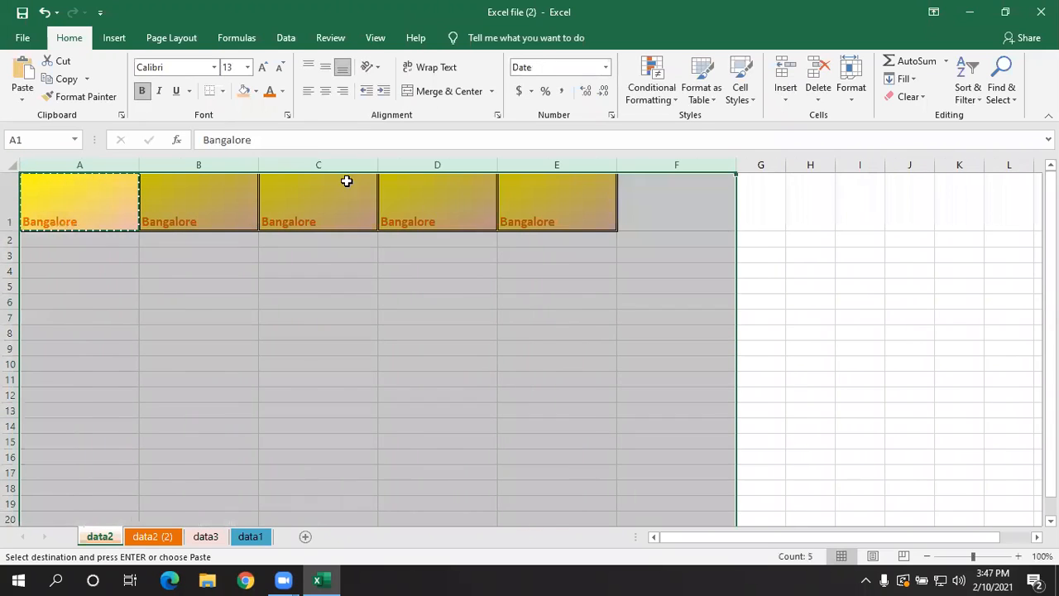
{"action": "left_click", "coordinate": [472, 300]}
{"action": "key", "text": "Escape"}
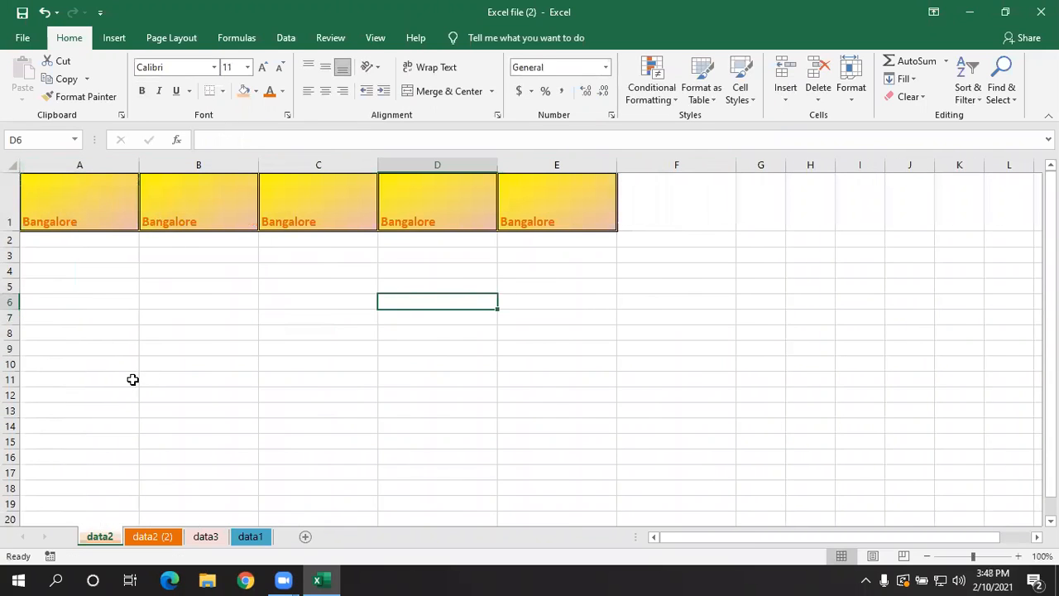
- Clear everything from cell A1, both its text and its formatting, with Clear All
{"action": "left_click", "coordinate": [130, 378]}
{"action": "left_click", "coordinate": [95, 204]}
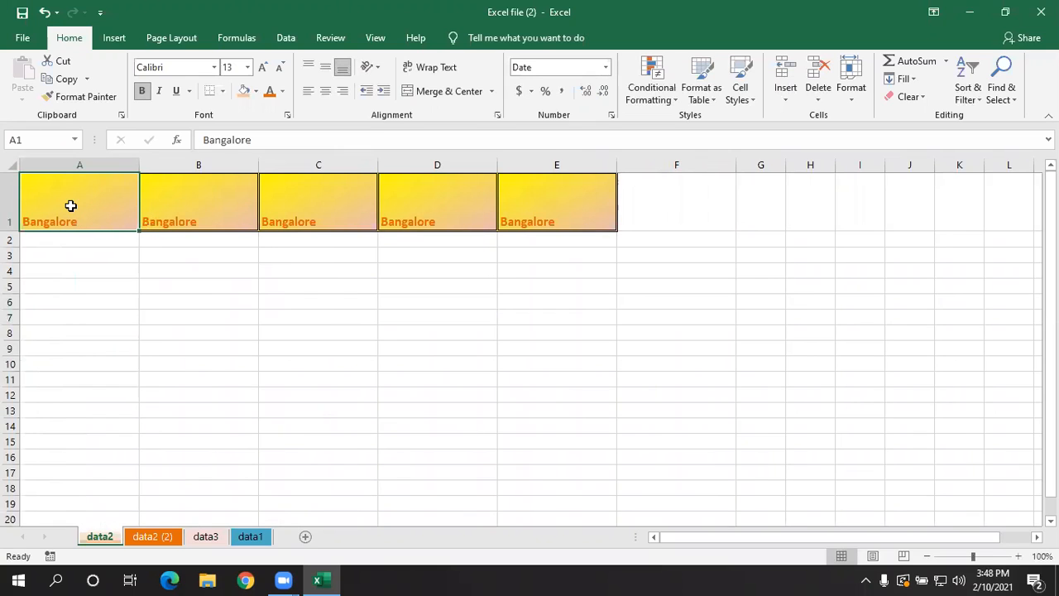
{"action": "left_click", "coordinate": [201, 345]}
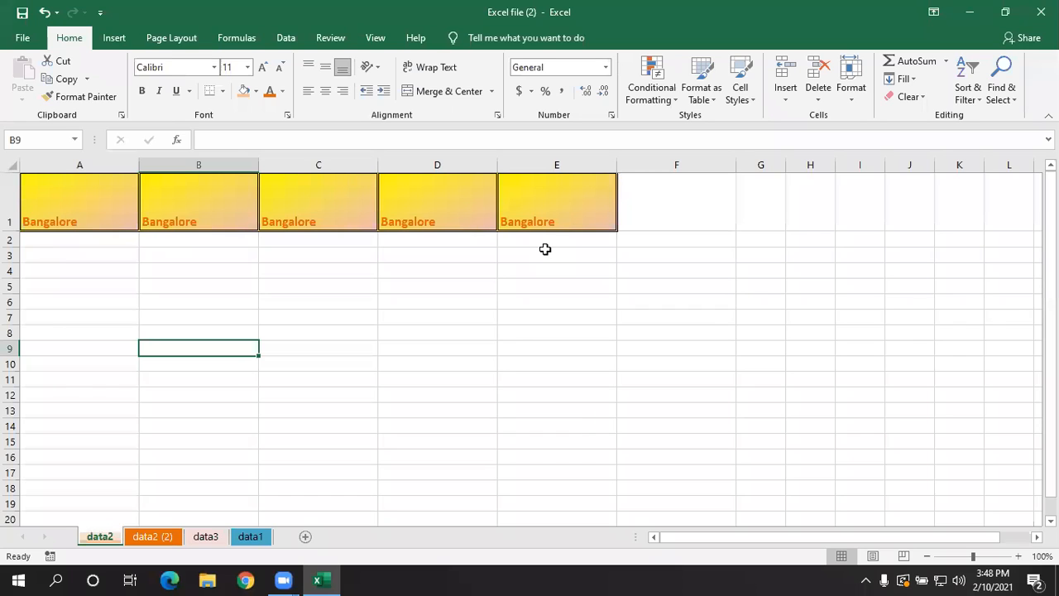
{"action": "left_click", "coordinate": [103, 205]}
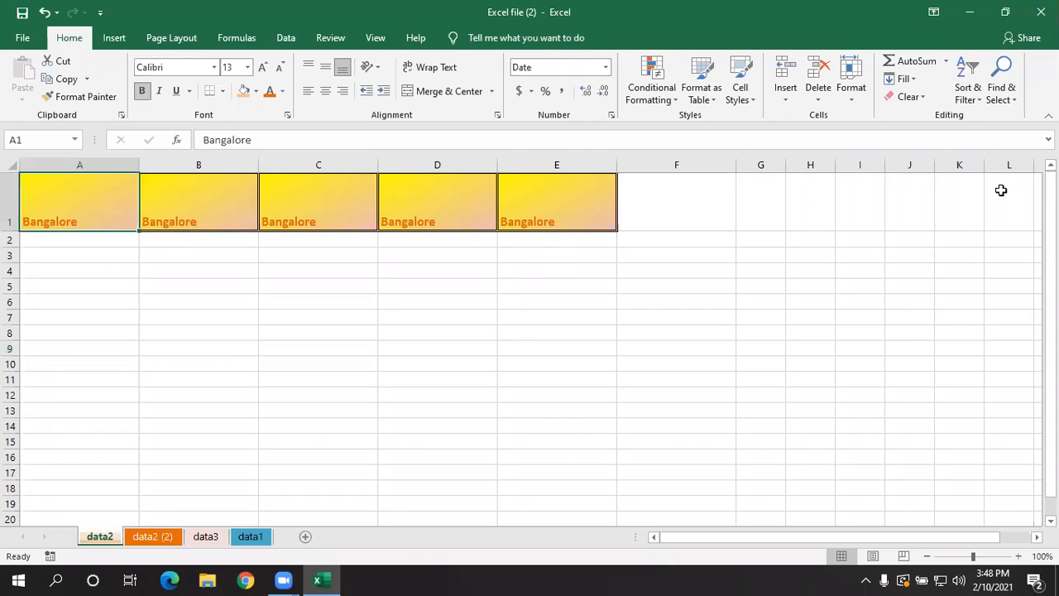
{"action": "left_click", "coordinate": [902, 100]}
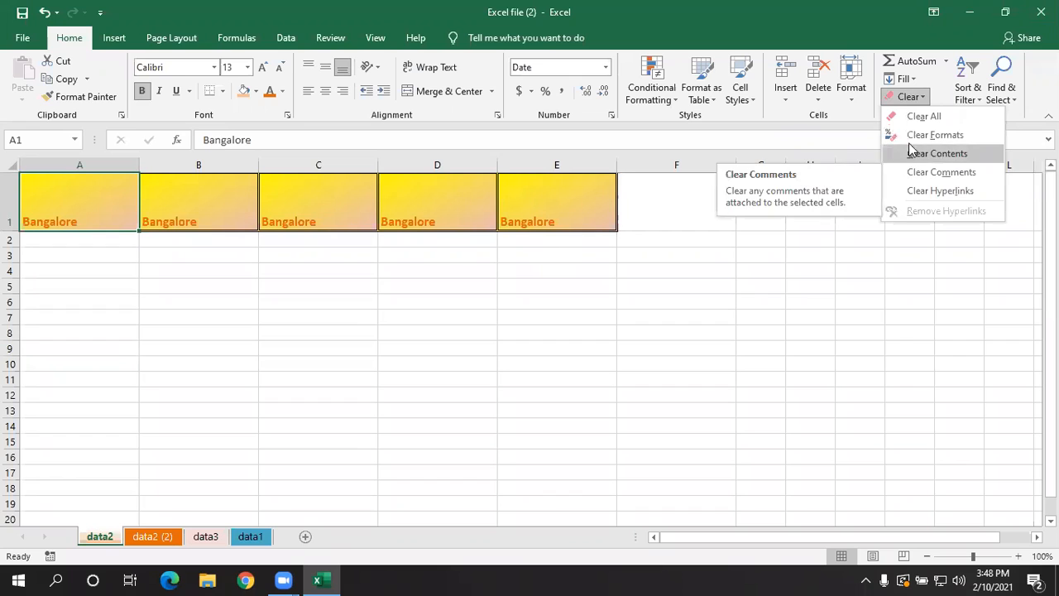
{"action": "left_click", "coordinate": [913, 116]}
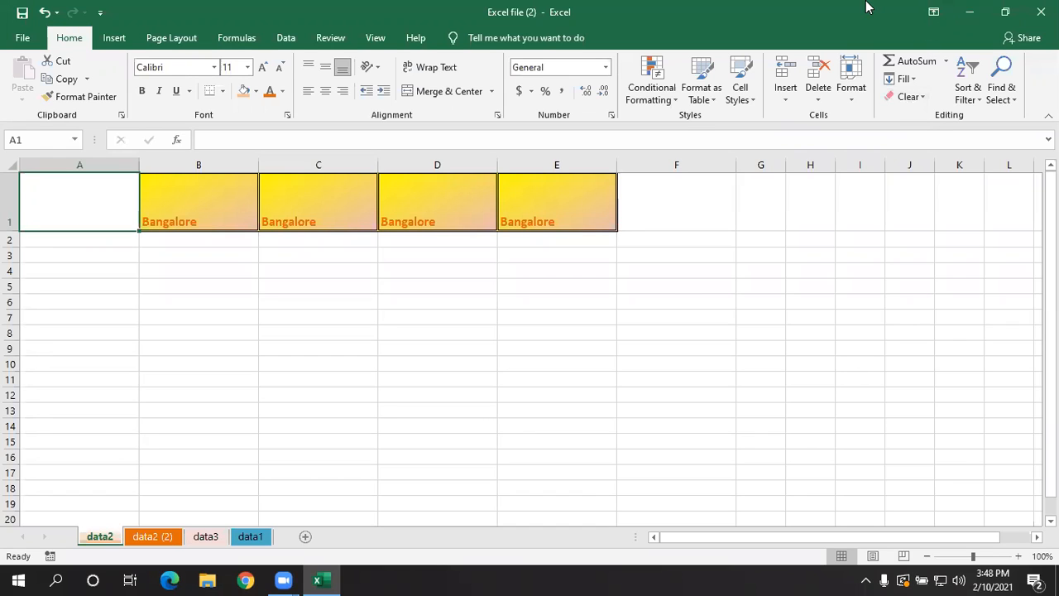
{"action": "left_click", "coordinate": [679, 293]}
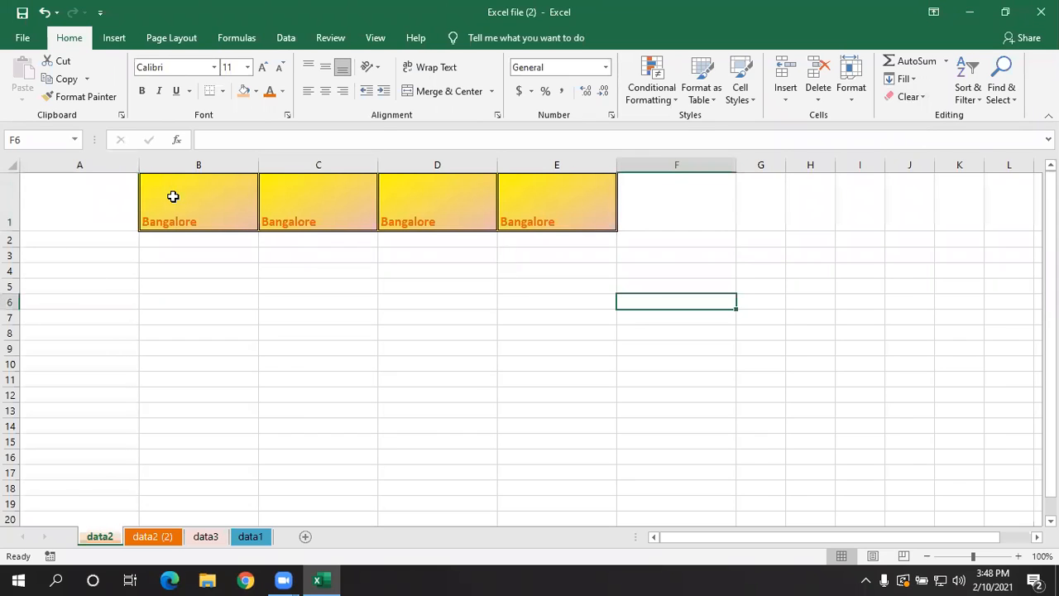
{"action": "left_click", "coordinate": [901, 100]}
{"action": "left_click", "coordinate": [910, 134]}
{"action": "left_click", "coordinate": [255, 283]}
- Remove only the formatting from cell B1 with Clear Formats, keeping its Bangalore text
{"action": "left_click", "coordinate": [246, 220]}
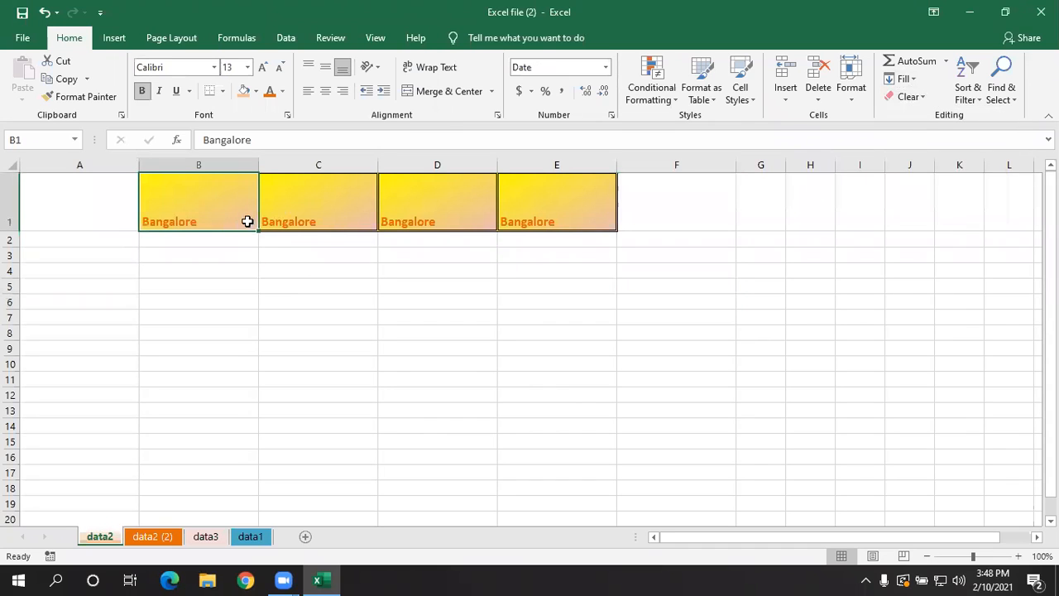
{"action": "left_click", "coordinate": [910, 98]}
{"action": "left_click", "coordinate": [914, 135]}
{"action": "left_click", "coordinate": [237, 256]}
{"action": "left_click", "coordinate": [234, 210]}
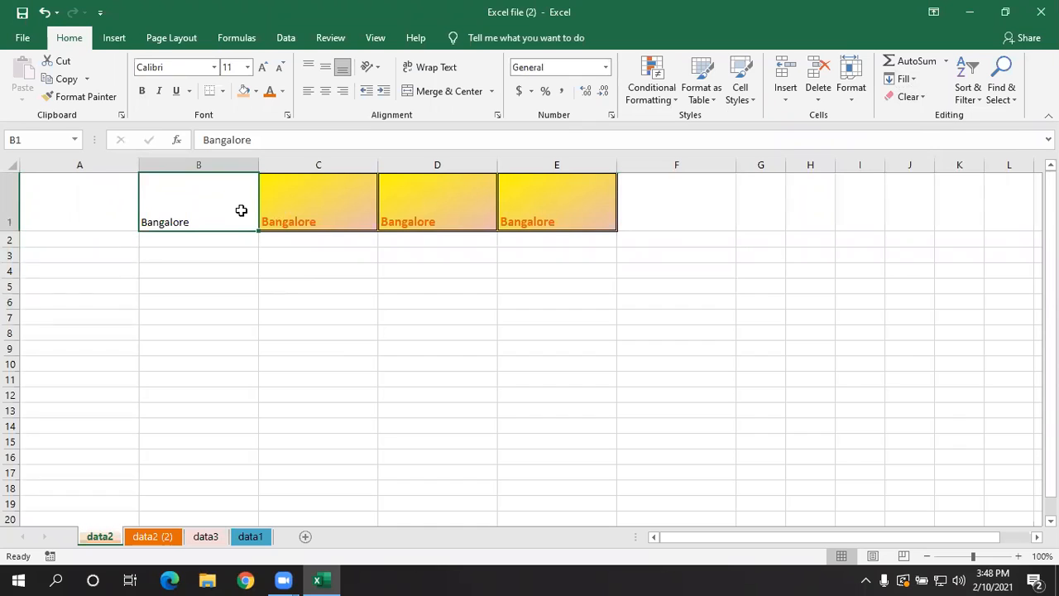
- Remove only the text from cell C1 with Clear Contents, keeping its fill and borders
{"action": "left_click", "coordinate": [287, 211]}
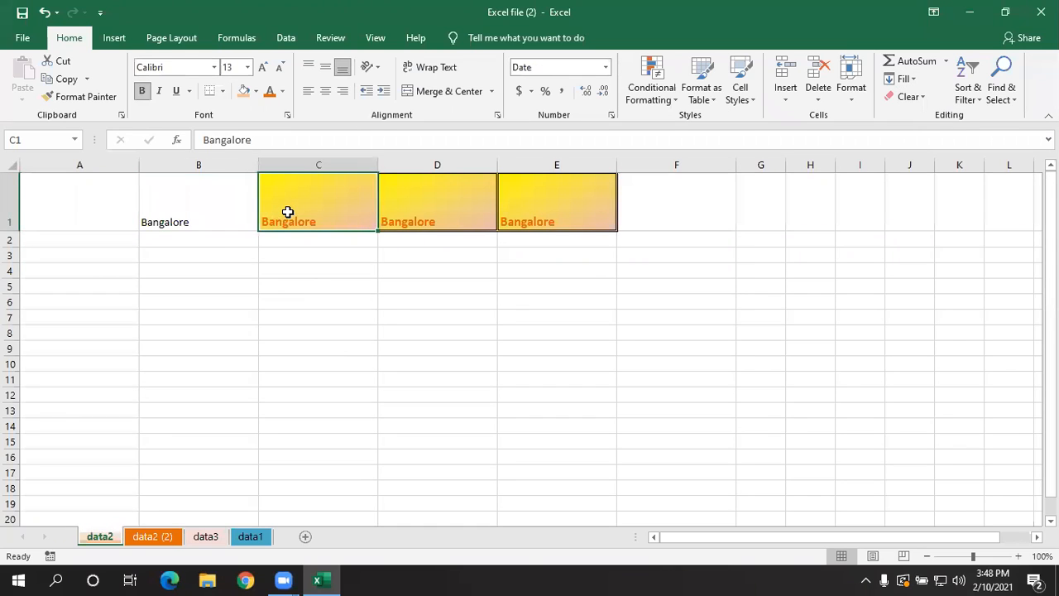
{"action": "left_click", "coordinate": [915, 100]}
{"action": "left_click", "coordinate": [916, 154]}
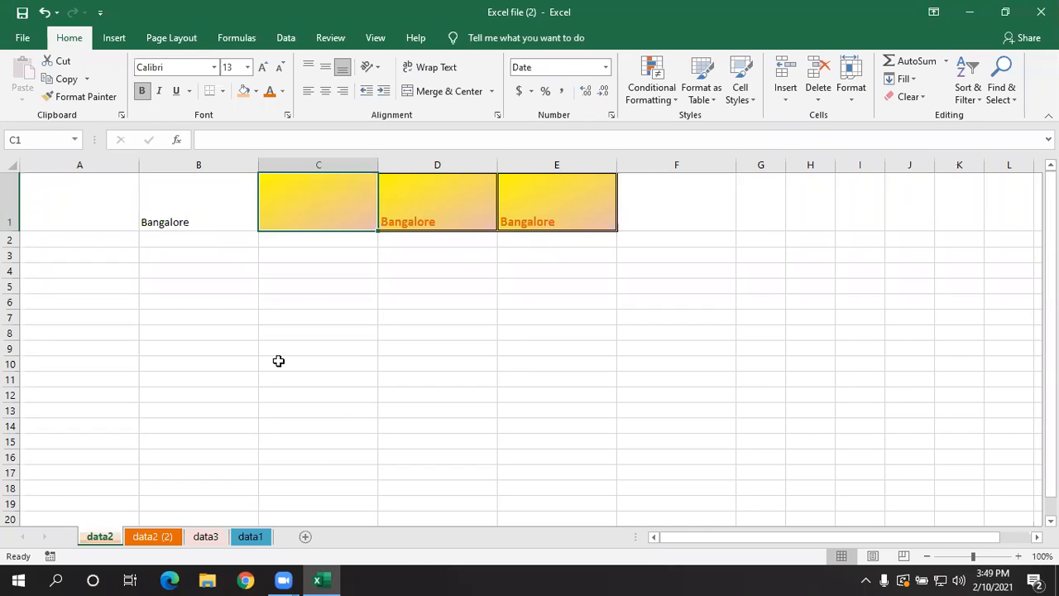
- Enter the text bjkbjbb in the emptied but still formatted cell C1
{"action": "left_click", "coordinate": [444, 215]}
{"action": "left_click", "coordinate": [311, 214]}
{"action": "type", "text": "bjkbjbb"}
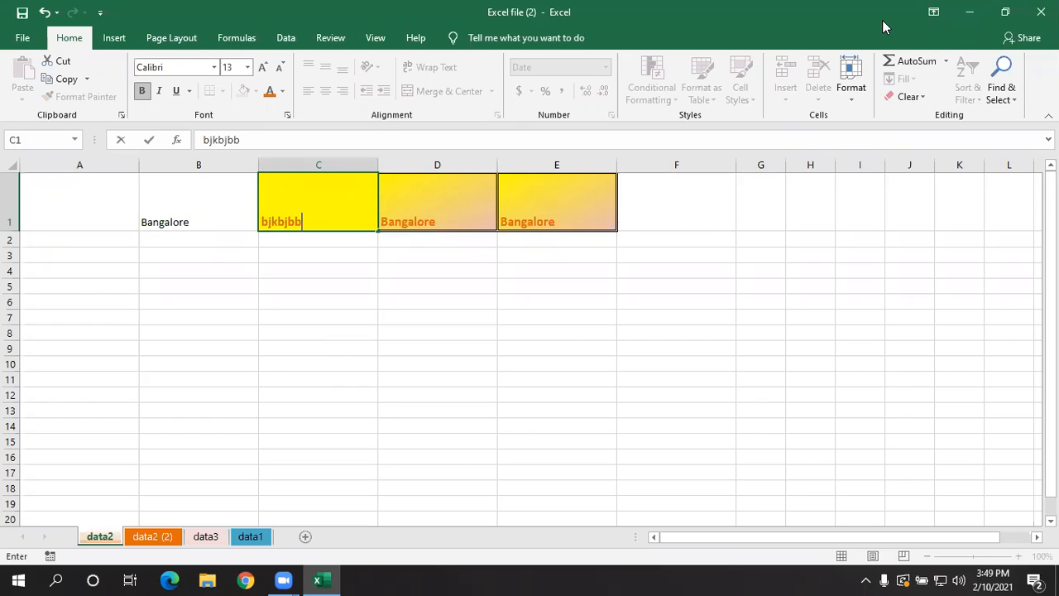
{"action": "left_click", "coordinate": [685, 338]}
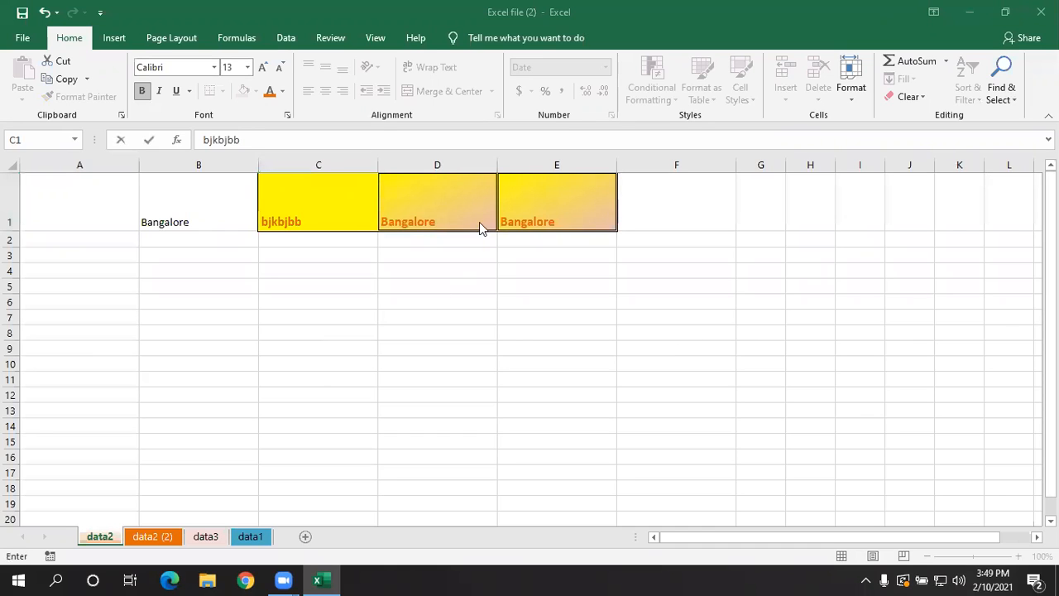
{"action": "left_click", "coordinate": [421, 204]}
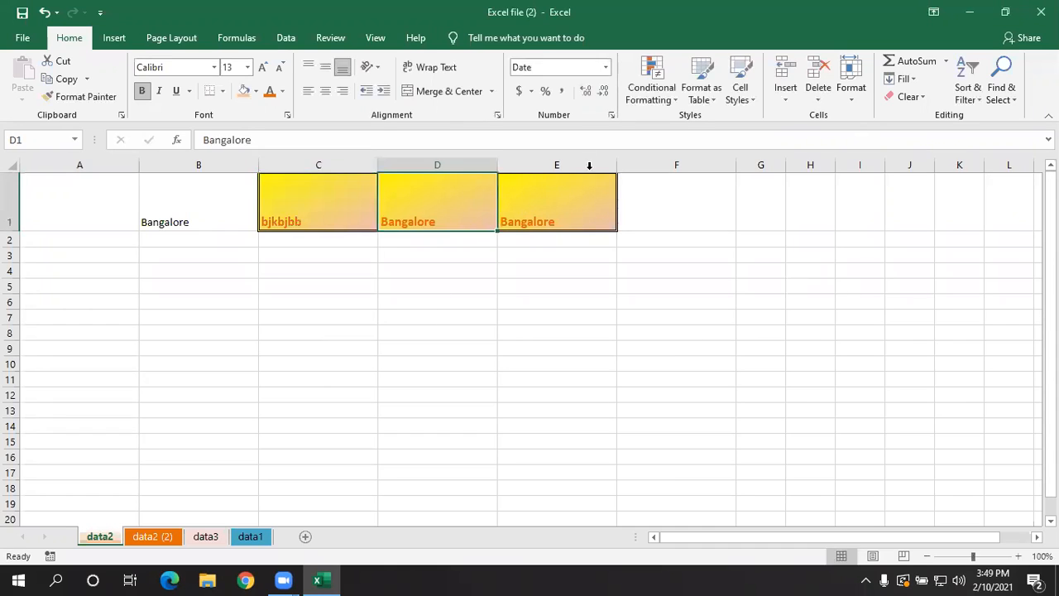
{"action": "left_click", "coordinate": [908, 96]}
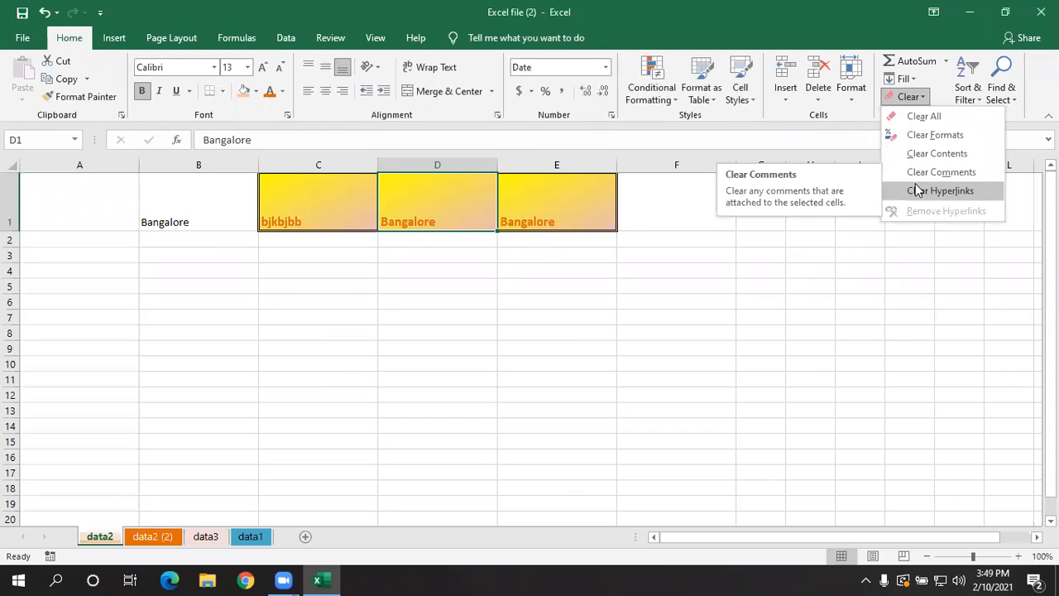
{"action": "left_click", "coordinate": [651, 366]}
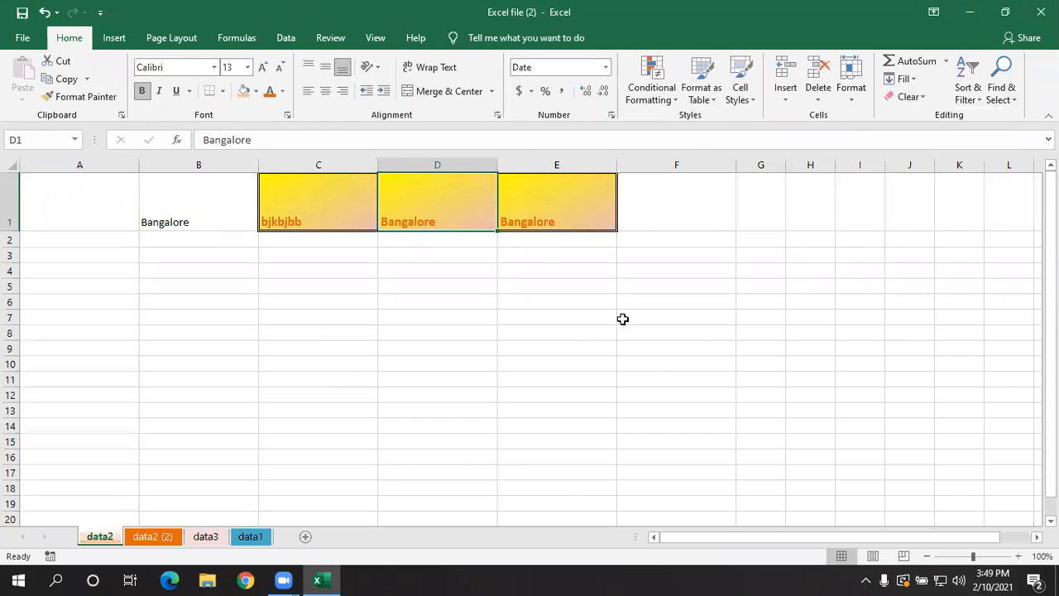
{"action": "left_click", "coordinate": [323, 281]}
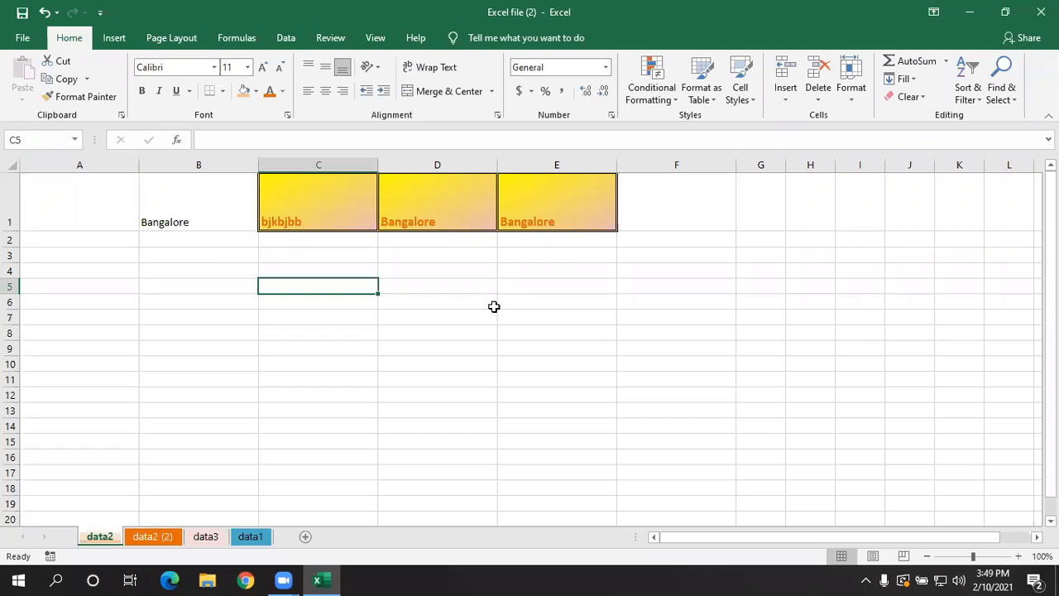
- Add a comment reading "Place" to cell B1, replacing the default author name, and display it
{"action": "left_click", "coordinate": [228, 210]}
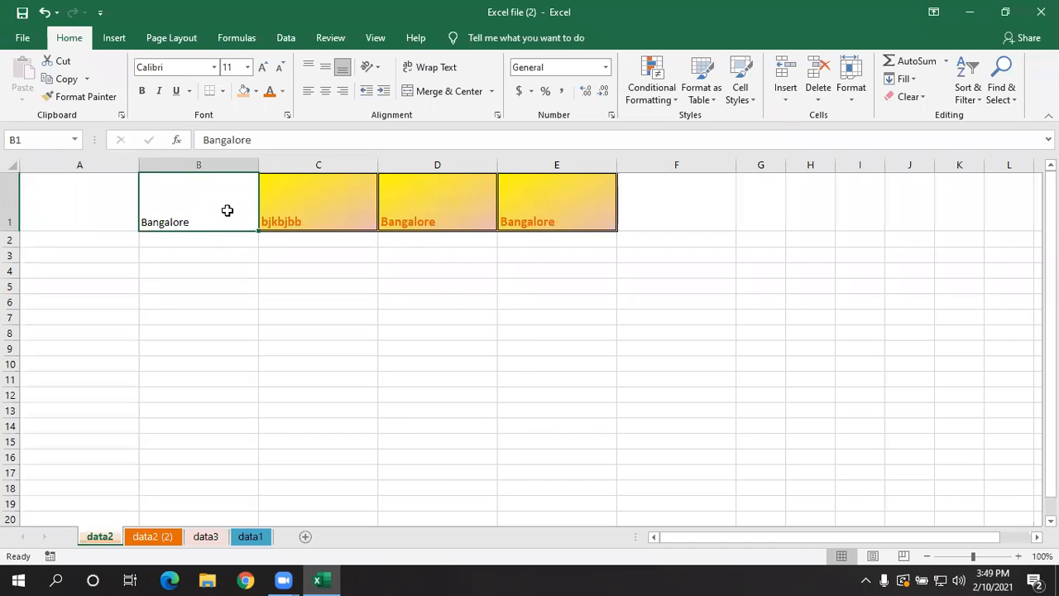
{"action": "key", "text": "shift+F2"}
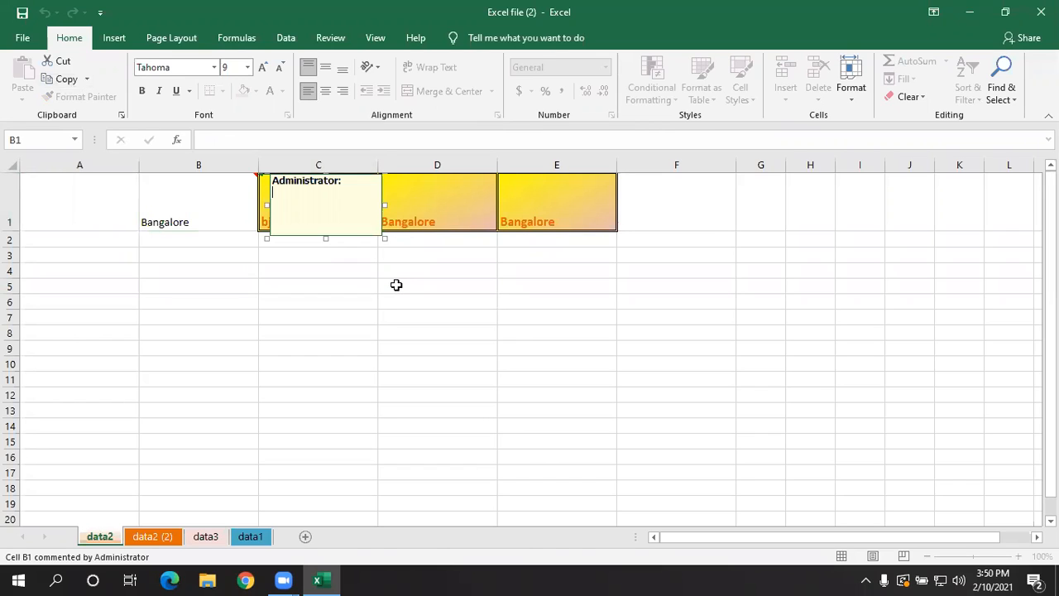
{"action": "key", "text": "BackSpace"}
{"action": "key", "text": "BackSpace"}
{"action": "key", "text": "BackSpace"}
{"action": "key", "text": "BackSpace"}
{"action": "key", "text": "BackSpace"}
{"action": "key", "text": "BackSpace"}
{"action": "key", "text": "BackSpace"}
{"action": "key", "text": "BackSpace"}
{"action": "key", "text": "BackSpace"}
{"action": "key", "text": "BackSpace"}
{"action": "key", "text": "BackSpace"}
{"action": "key", "text": "BackSpace"}
{"action": "key", "text": "BackSpace"}
{"action": "key", "text": "BackSpace"}
{"action": "key", "text": "BackSpace"}
{"action": "type", "text": "Place"}
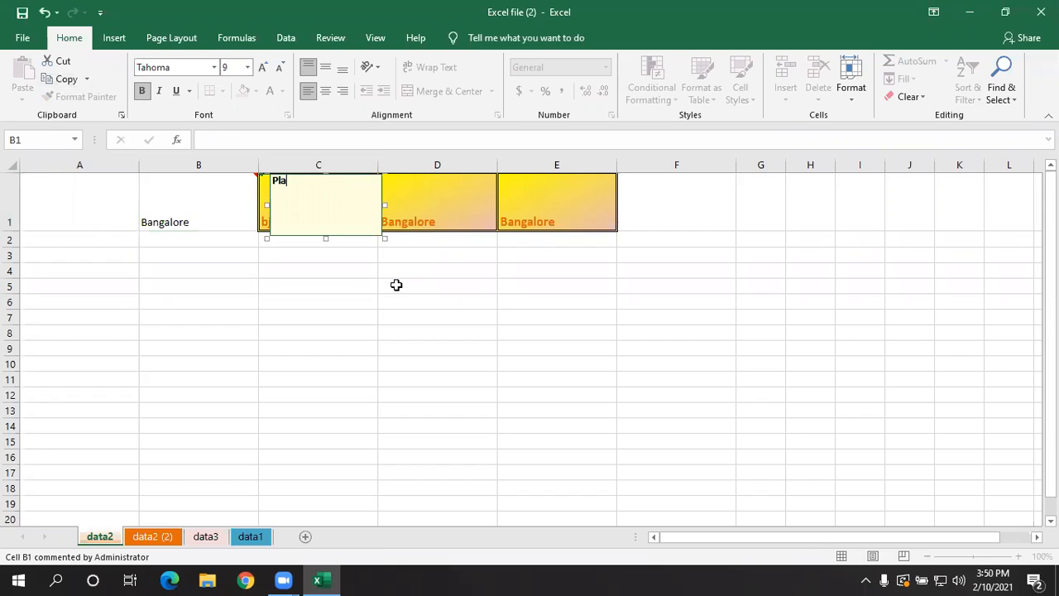
{"action": "left_click", "coordinate": [396, 285]}
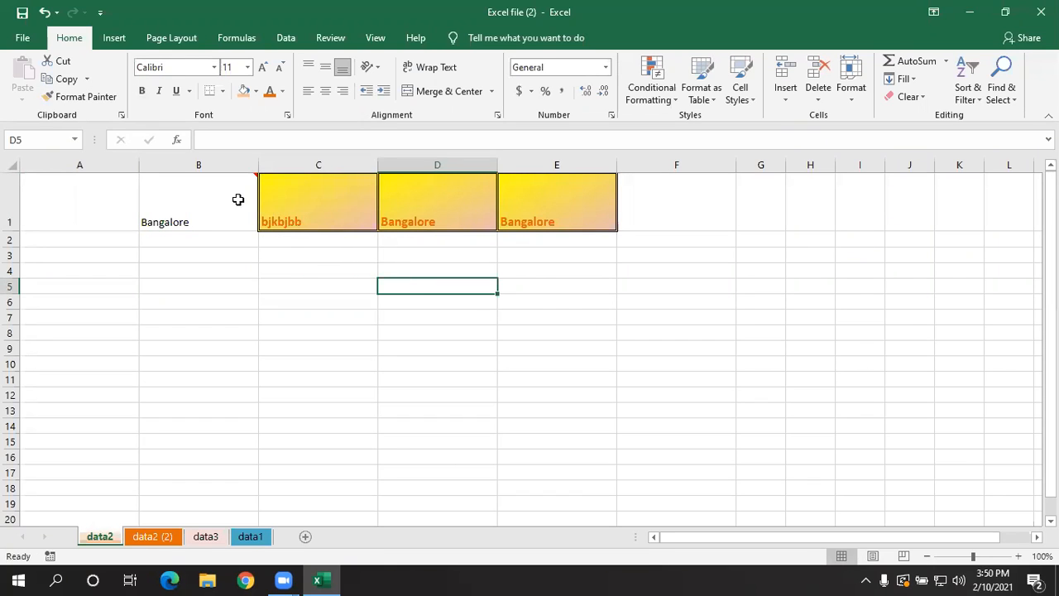
{"action": "mouse_move", "coordinate": [237, 199]}
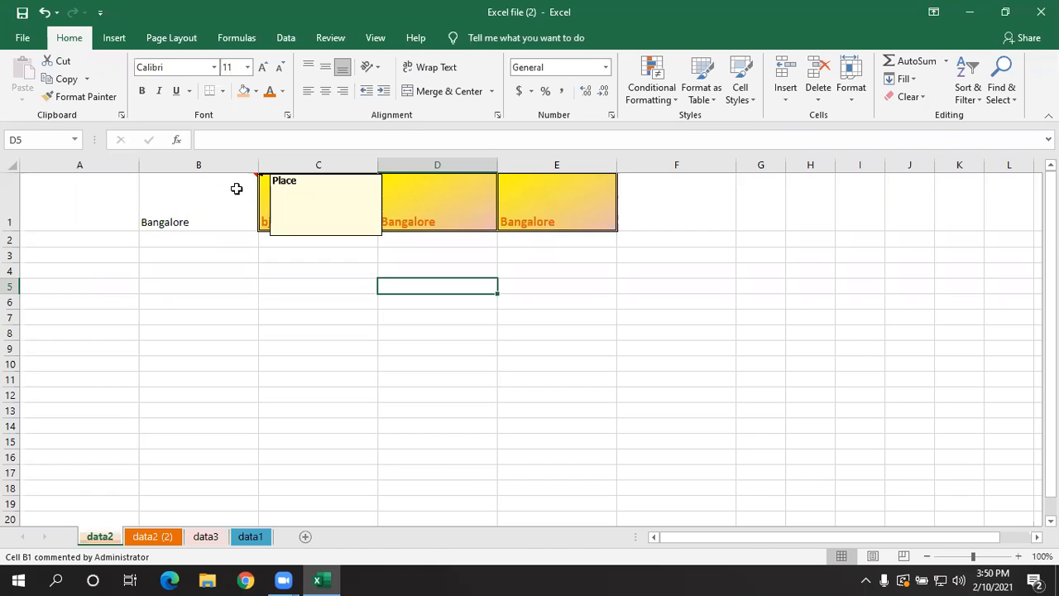
- Add a comment without any text of its own to each of cells B7 and D12
{"action": "left_click", "coordinate": [223, 314]}
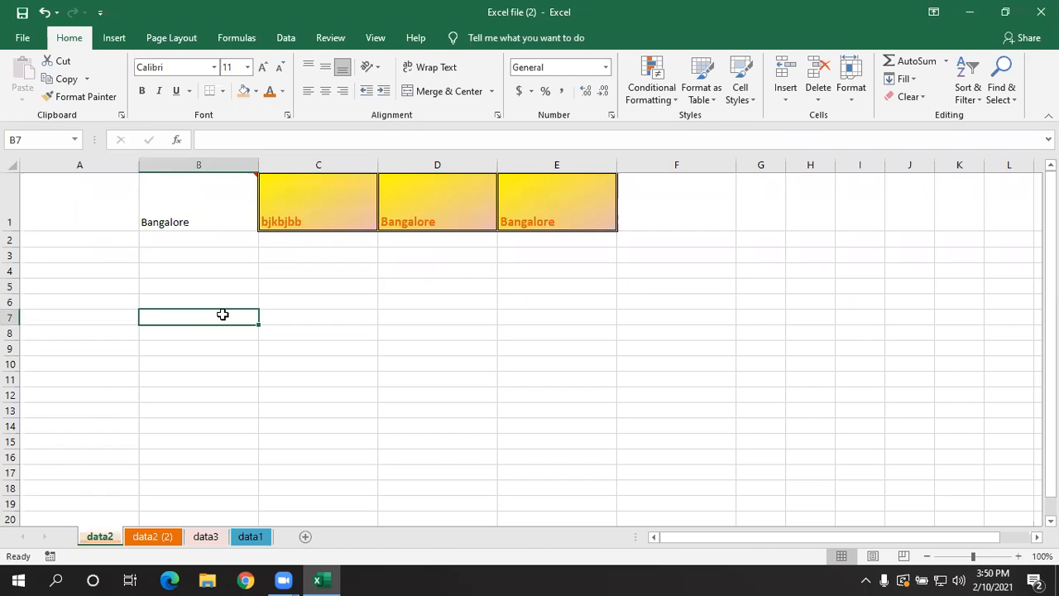
{"action": "key", "text": "shift+F2"}
{"action": "left_click", "coordinate": [459, 395]}
{"action": "key", "text": "shift+F2"}
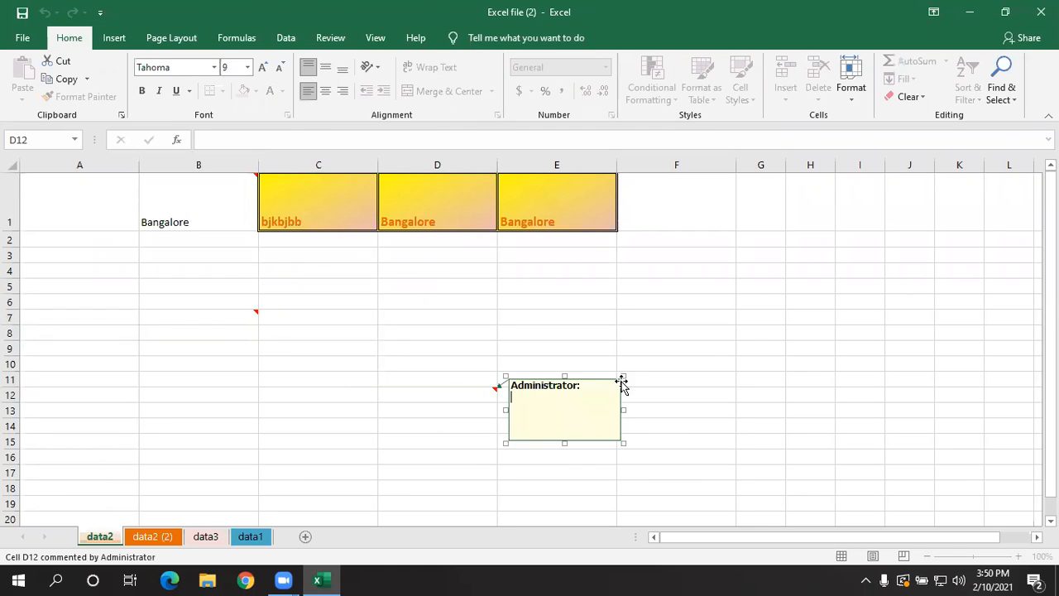
{"action": "left_click", "coordinate": [727, 351]}
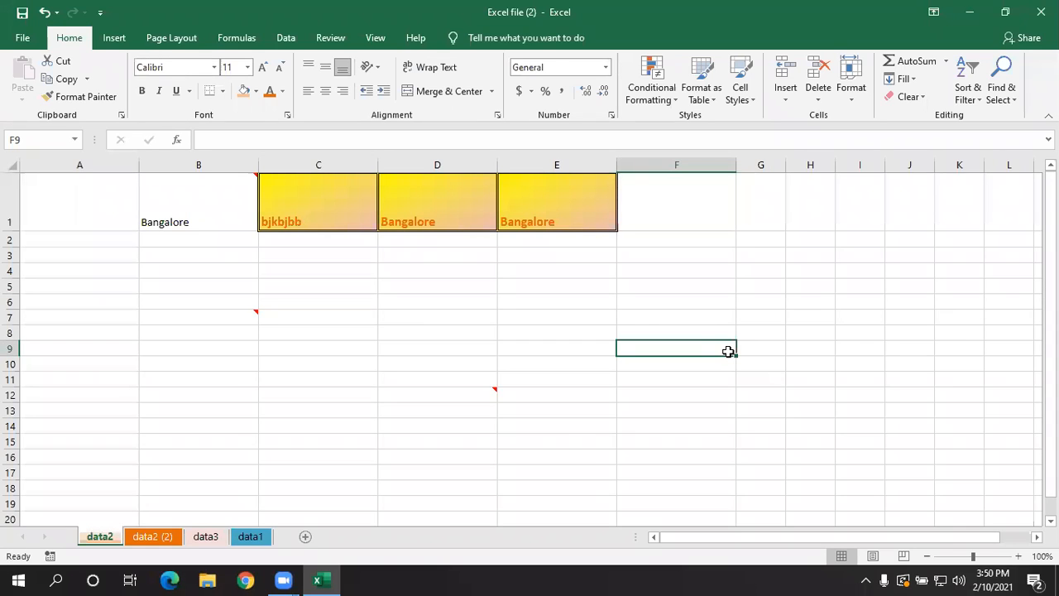
- Remove every comment from the whole sheet at once with Clear Comments
{"action": "left_click", "coordinate": [7, 163]}
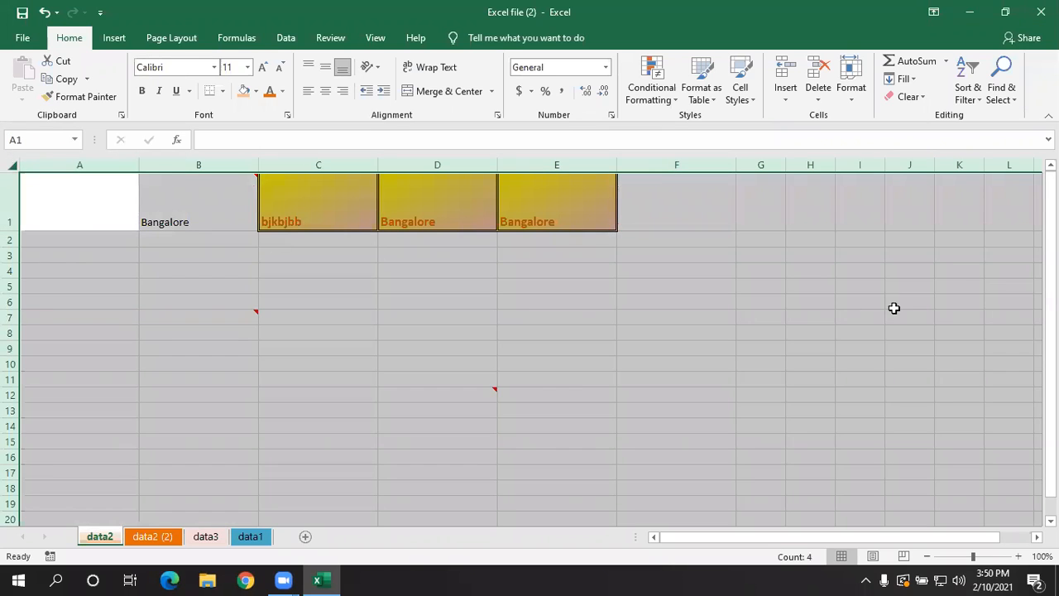
{"action": "left_click", "coordinate": [910, 106]}
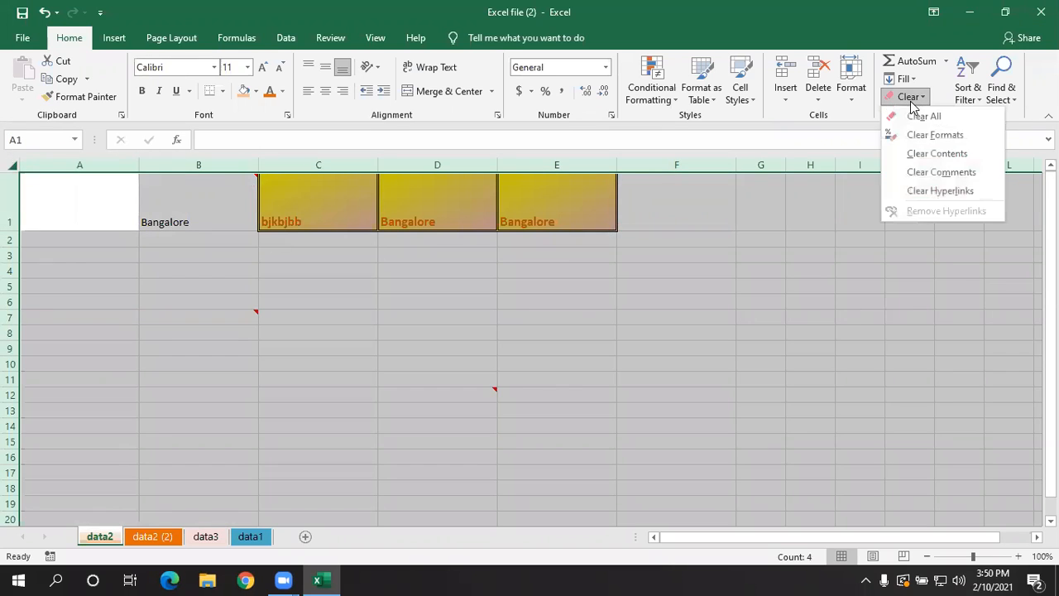
{"action": "left_click", "coordinate": [911, 168]}
{"action": "left_click", "coordinate": [541, 378]}
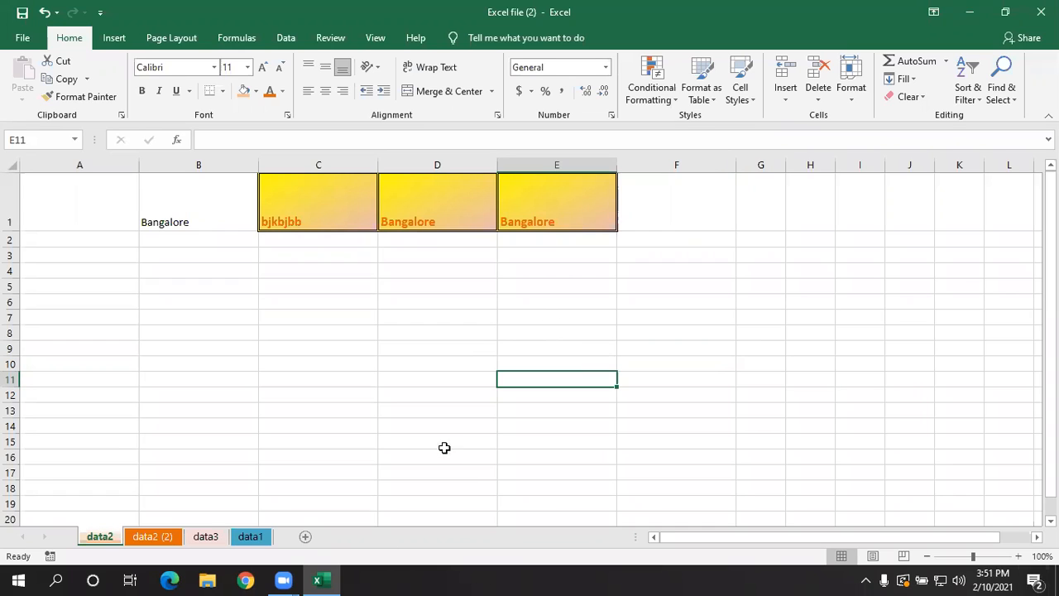
{"action": "left_click", "coordinate": [913, 99]}
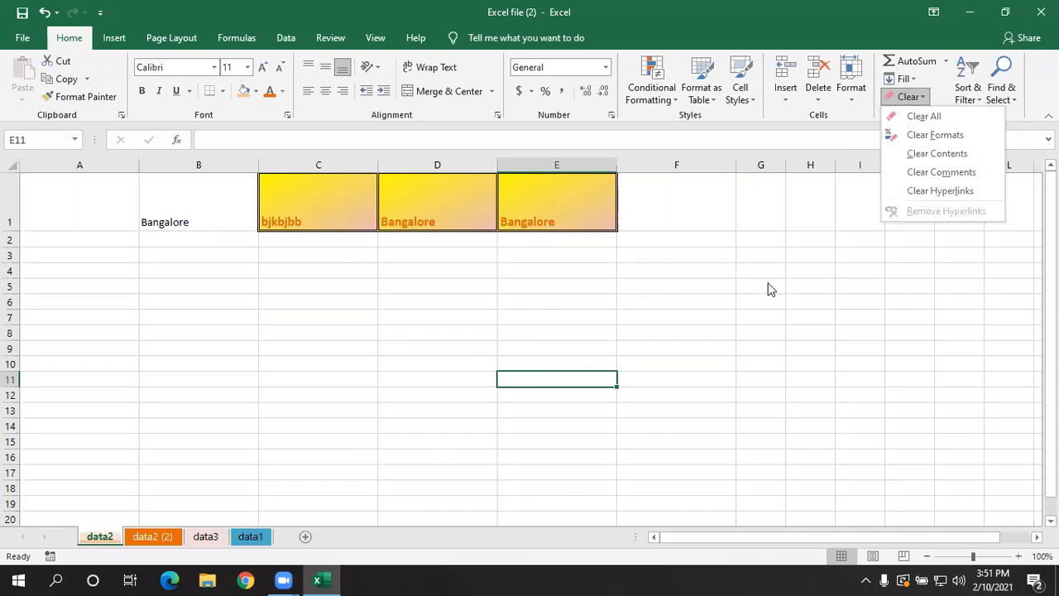
{"action": "left_click", "coordinate": [405, 340]}
{"action": "left_click", "coordinate": [419, 304]}
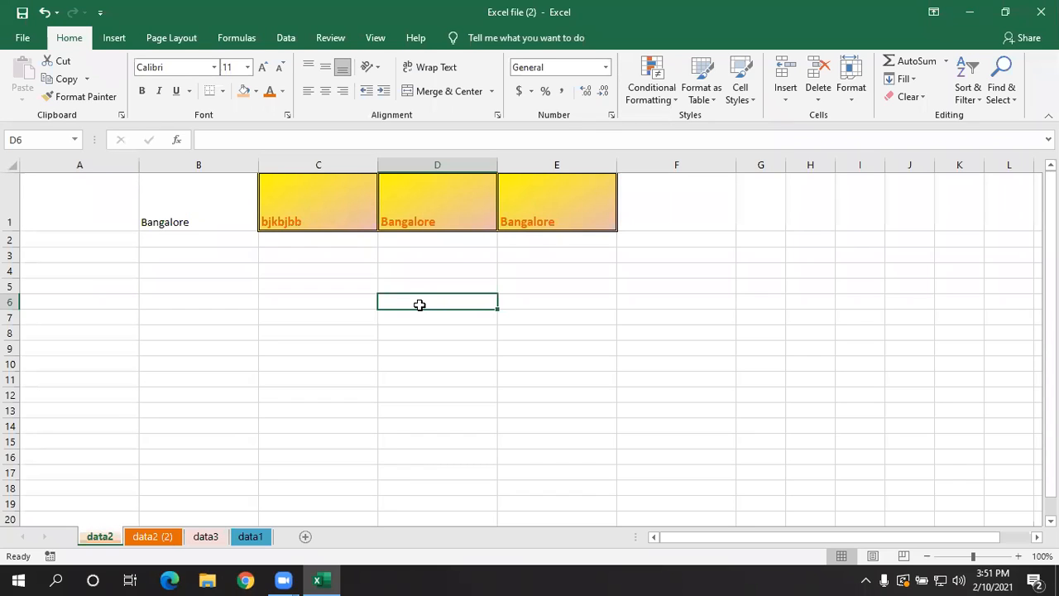
{"action": "type", "text": "www.google.com"}
{"action": "key", "text": "ctrl+Return"}
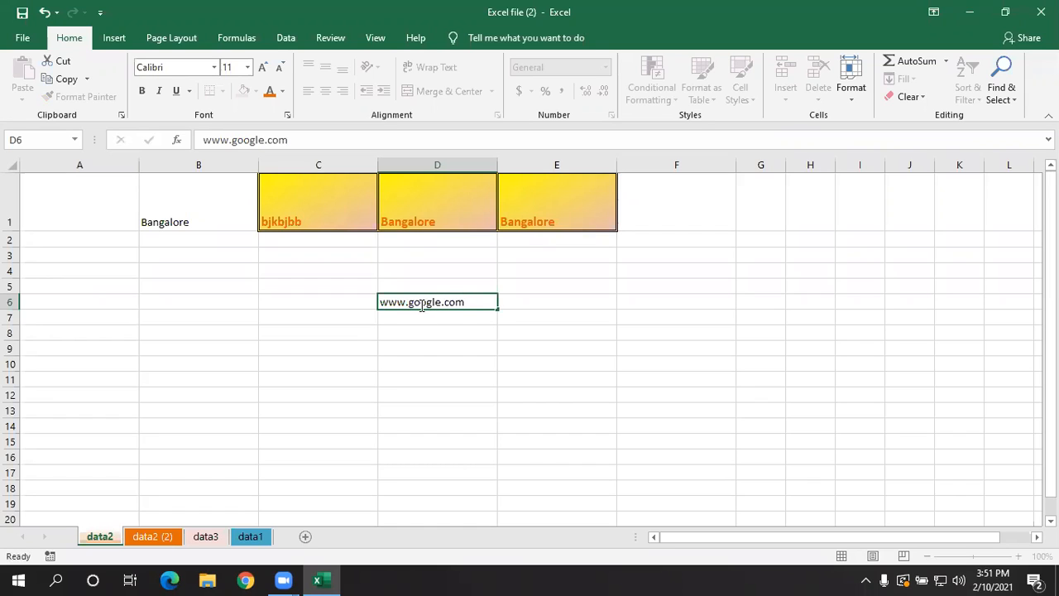
{"action": "key", "text": "Return"}
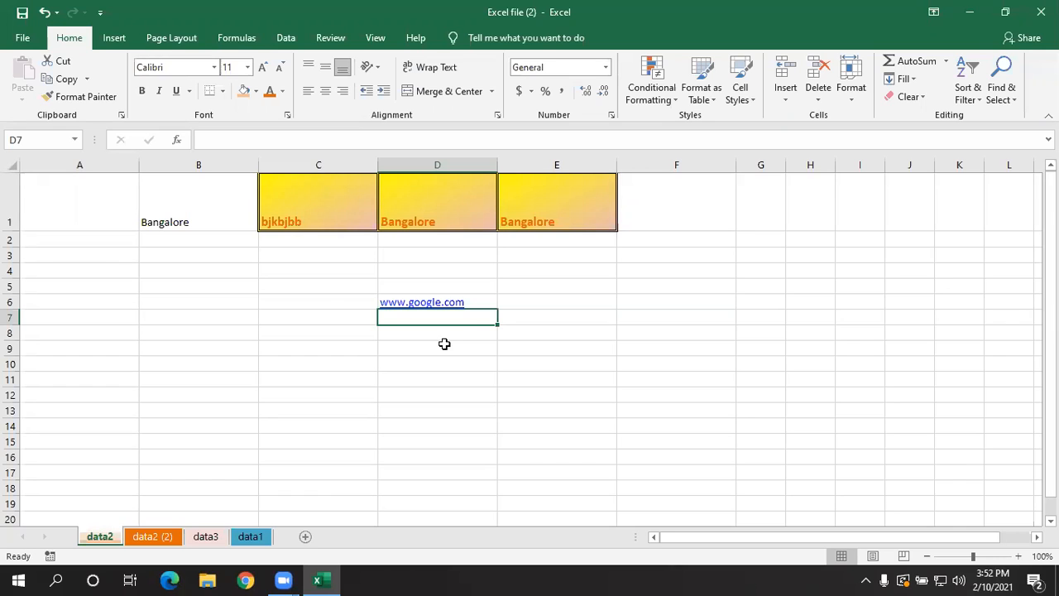
{"action": "key", "text": "Up"}
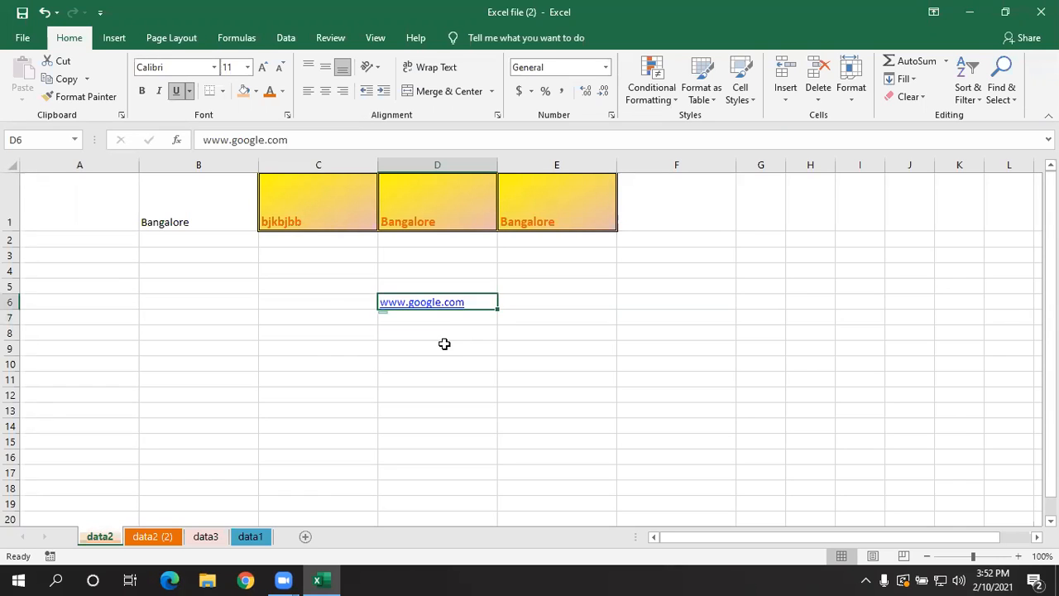
{"action": "key", "text": "Left"}
{"action": "key", "text": "Left"}
{"action": "key", "text": "Left"}
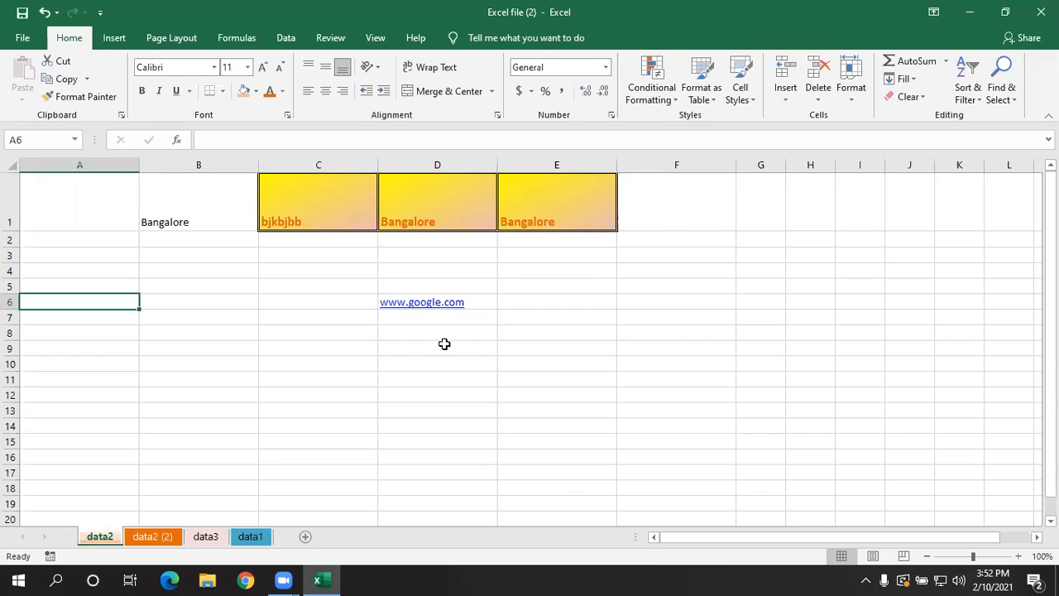
{"action": "key", "text": "Right"}
{"action": "key", "text": "Right"}
{"action": "key", "text": "Right"}
{"action": "key", "text": "Right"}
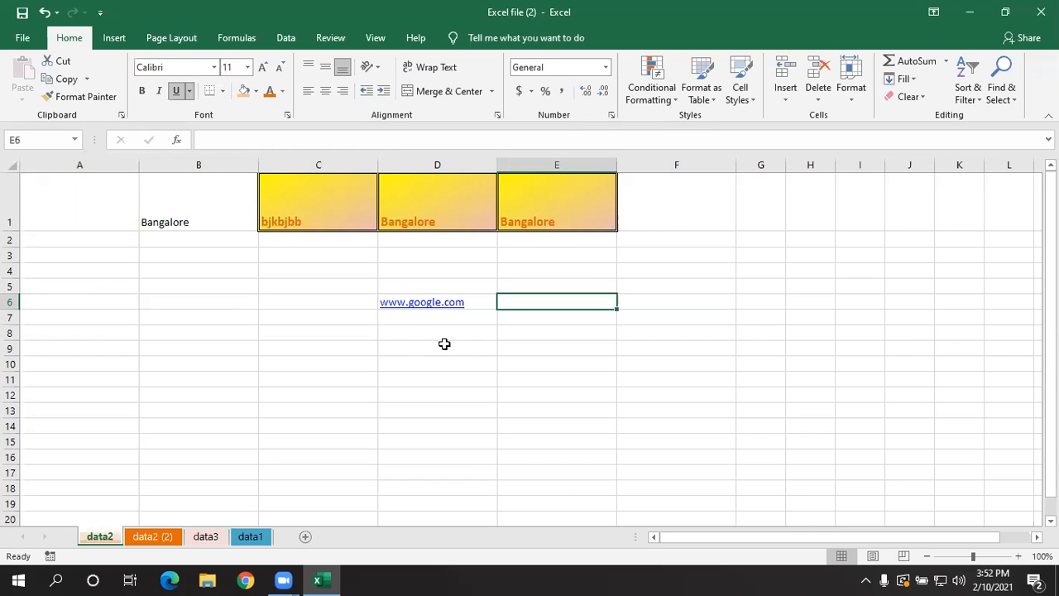
- Remove only the link from cell D6 with Clear Hyperlinks, and check that its text no longer opens a page
{"action": "key", "text": "Left"}
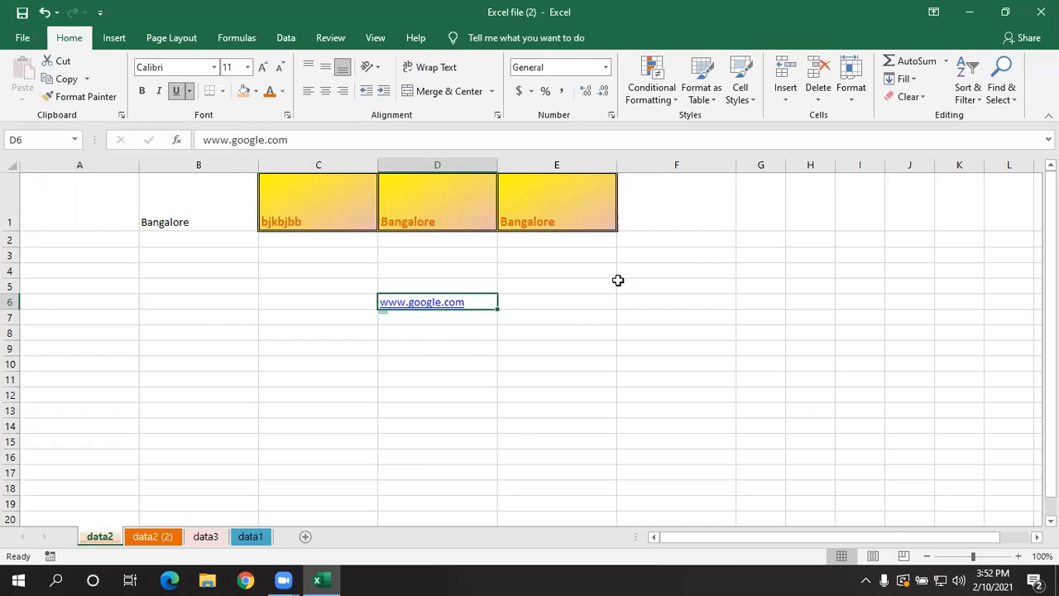
{"action": "left_click", "coordinate": [908, 99]}
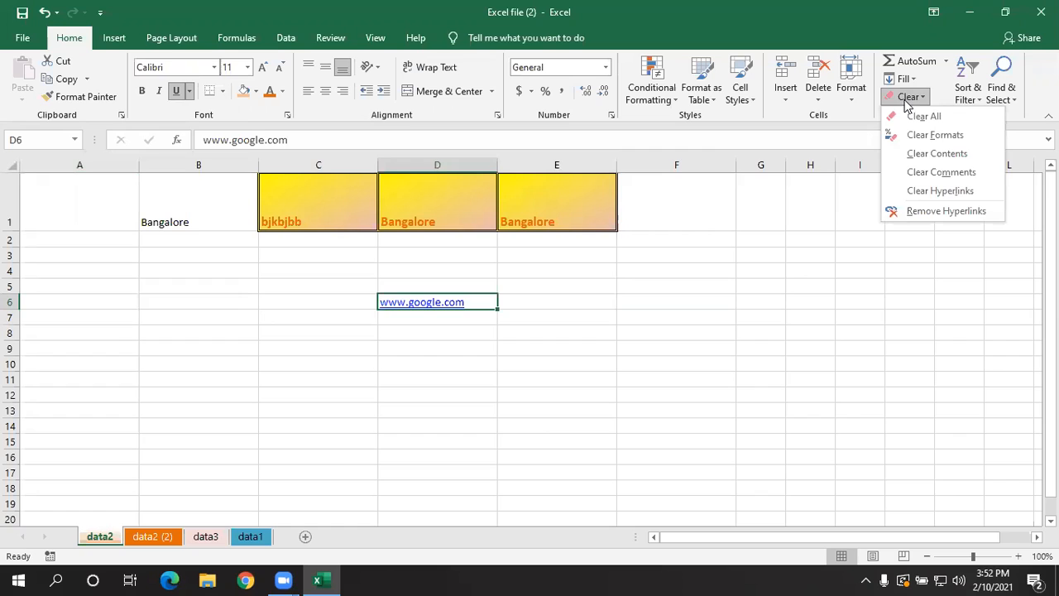
{"action": "left_click", "coordinate": [914, 191]}
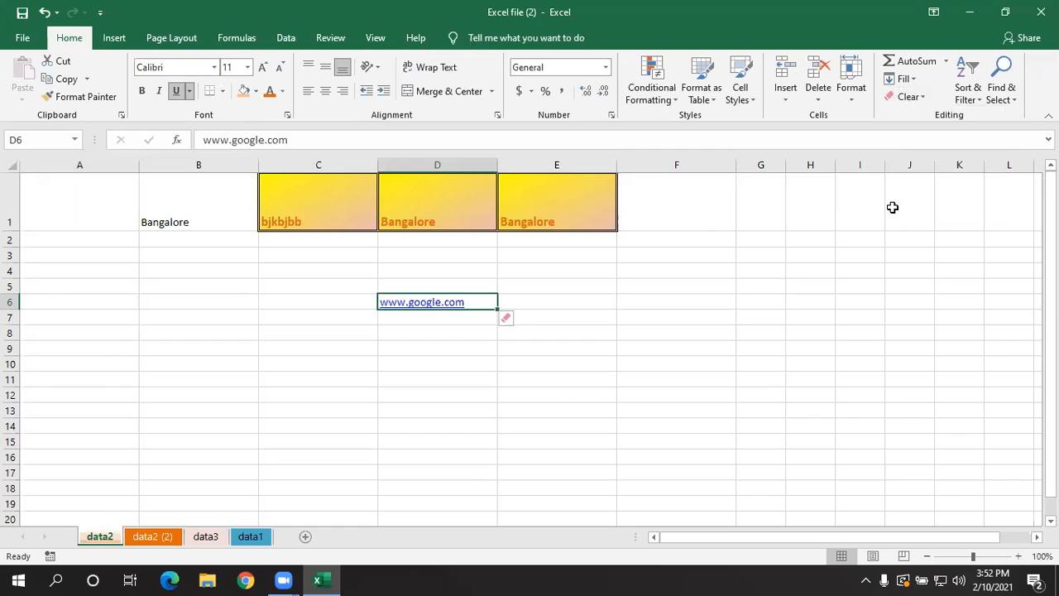
{"action": "left_click", "coordinate": [635, 376]}
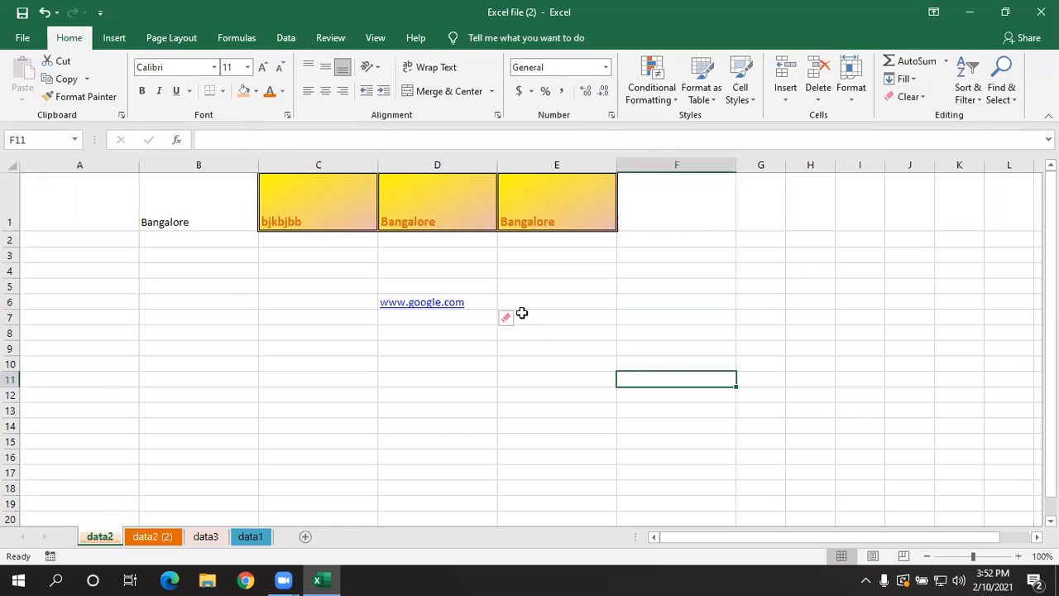
{"action": "left_click", "coordinate": [428, 300]}
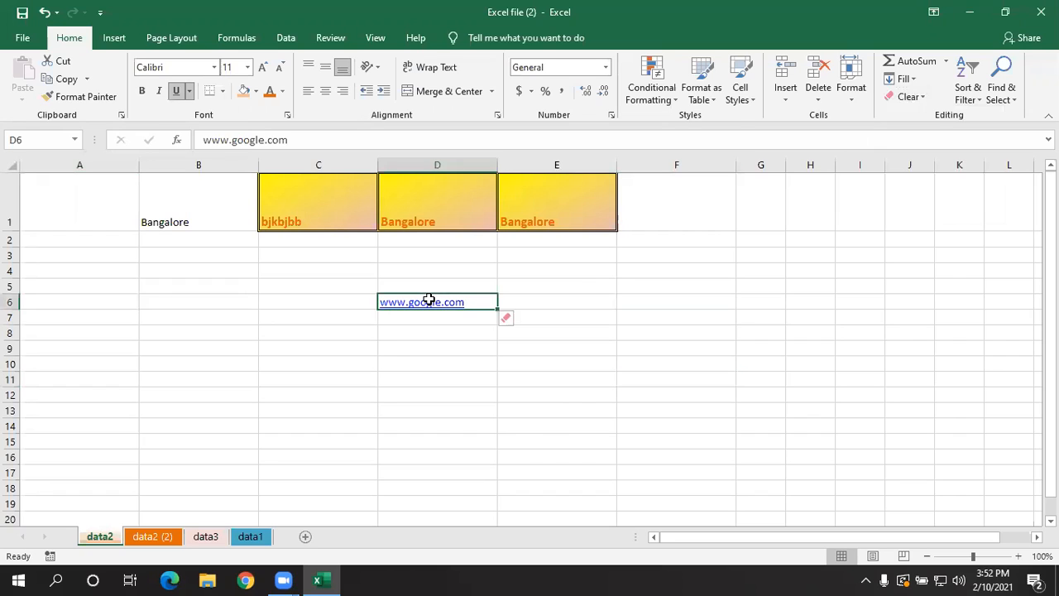
{"action": "left_click", "coordinate": [427, 350]}
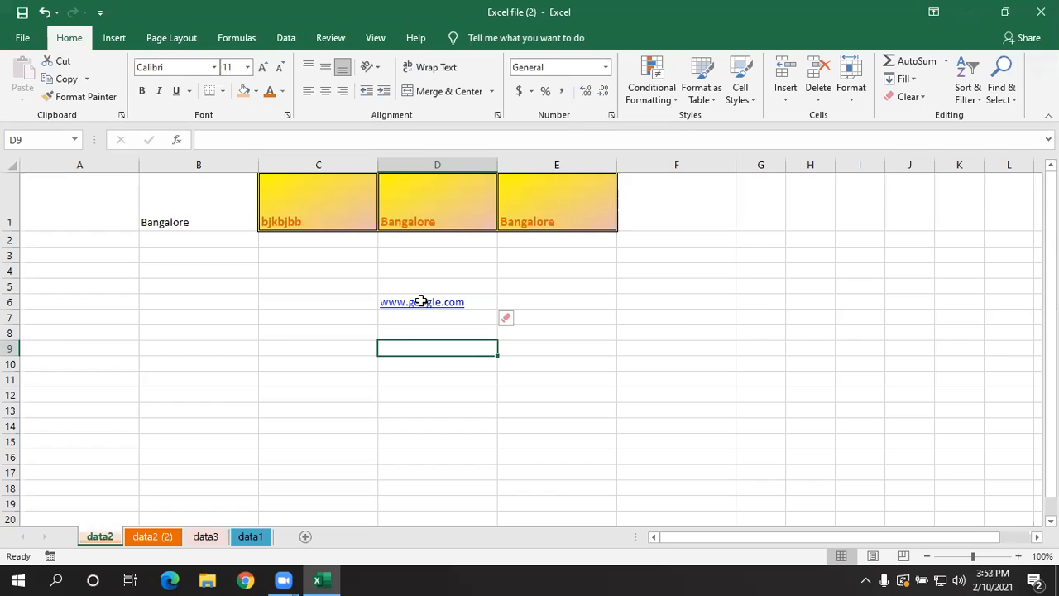
{"action": "left_click", "coordinate": [416, 328]}
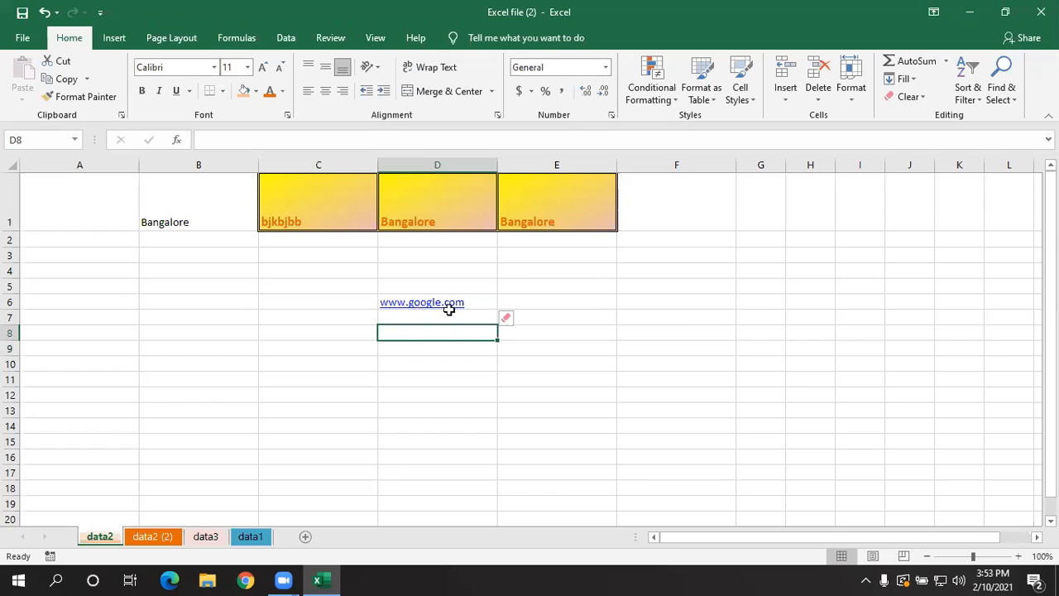
- Switch the clearing option for cell D6 to Clear Hyperlinks and Formats
{"action": "left_click", "coordinate": [476, 302]}
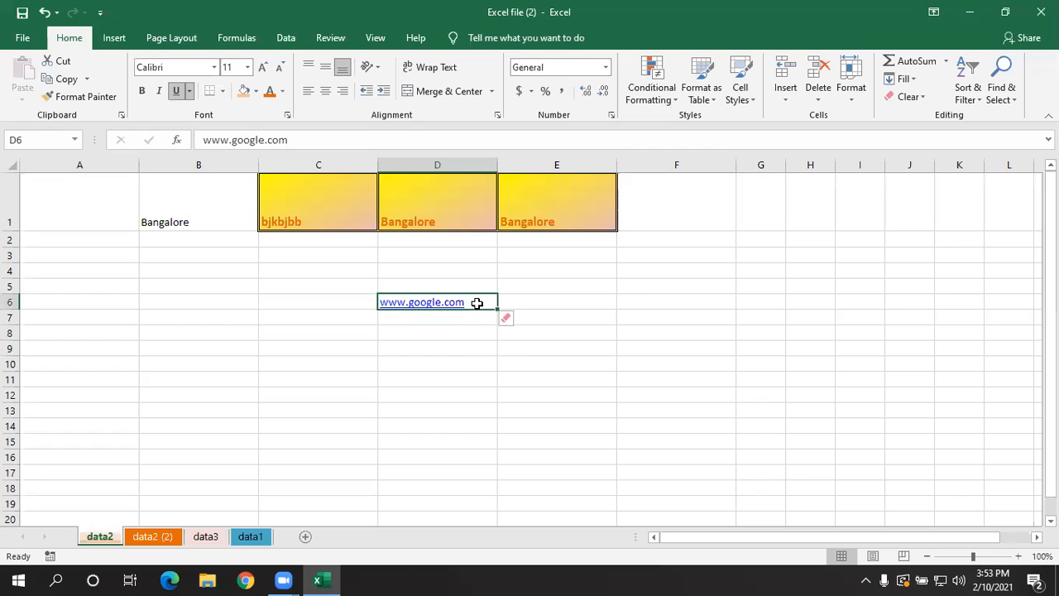
{"action": "left_click", "coordinate": [519, 322]}
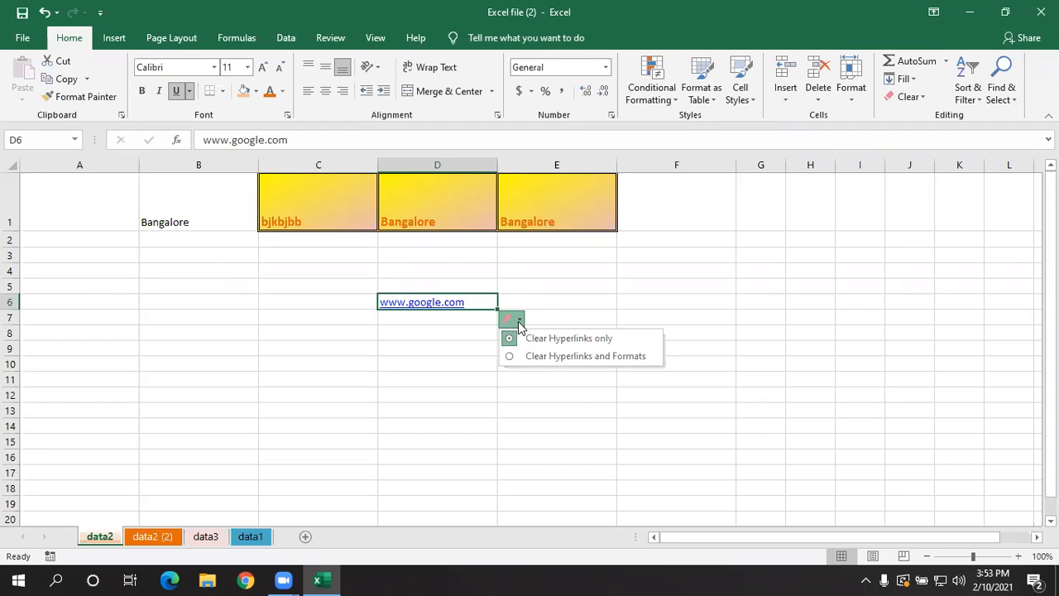
{"action": "left_click", "coordinate": [523, 358]}
{"action": "left_click", "coordinate": [532, 383]}
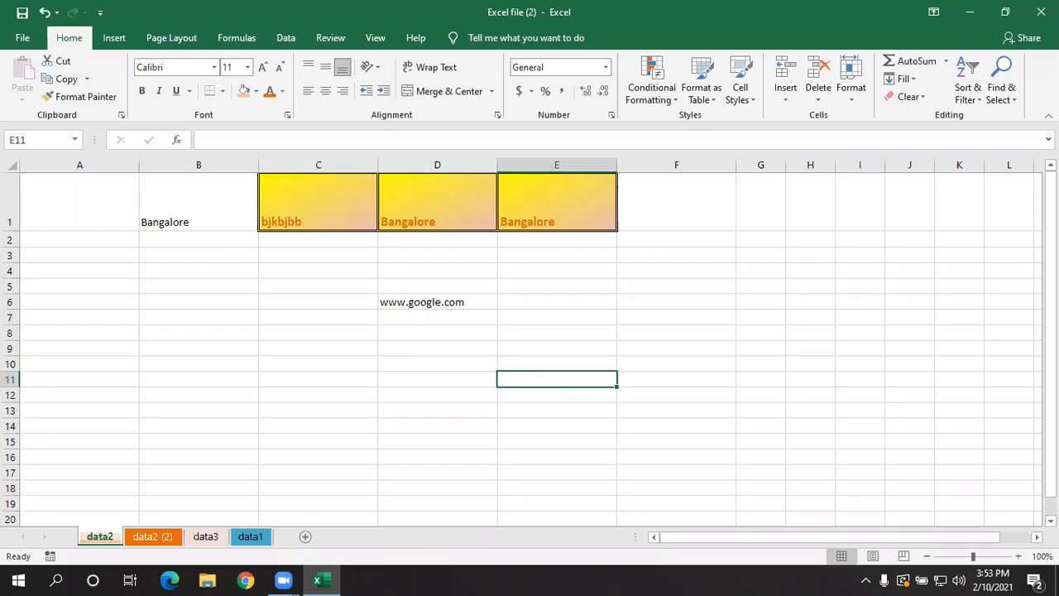
- Add a comment reading "hyperlink" to cell D6, and reopen it to check its text
{"action": "left_click", "coordinate": [916, 100]}
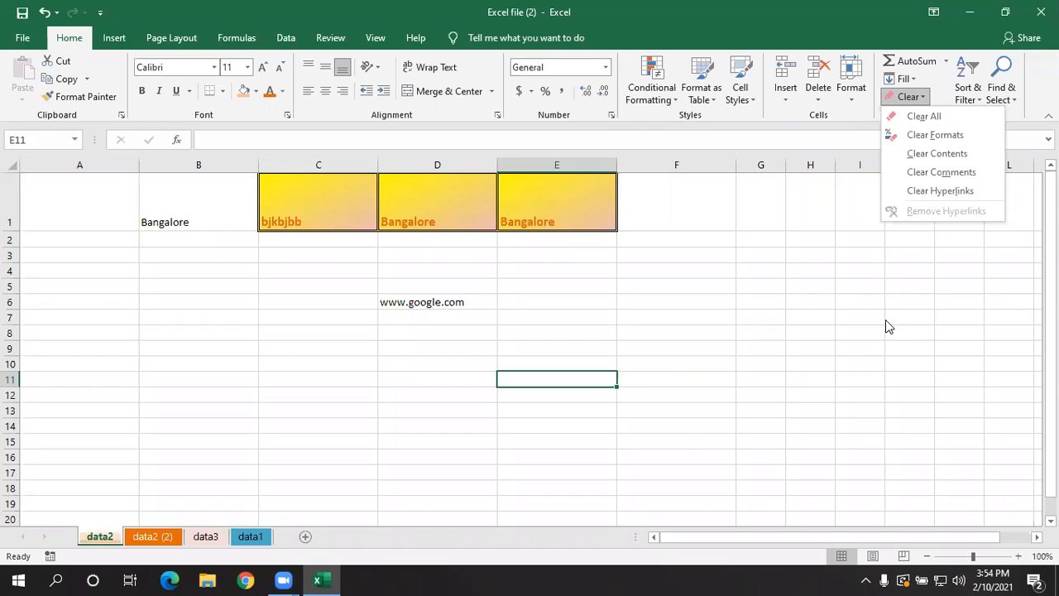
{"action": "left_click", "coordinate": [468, 302]}
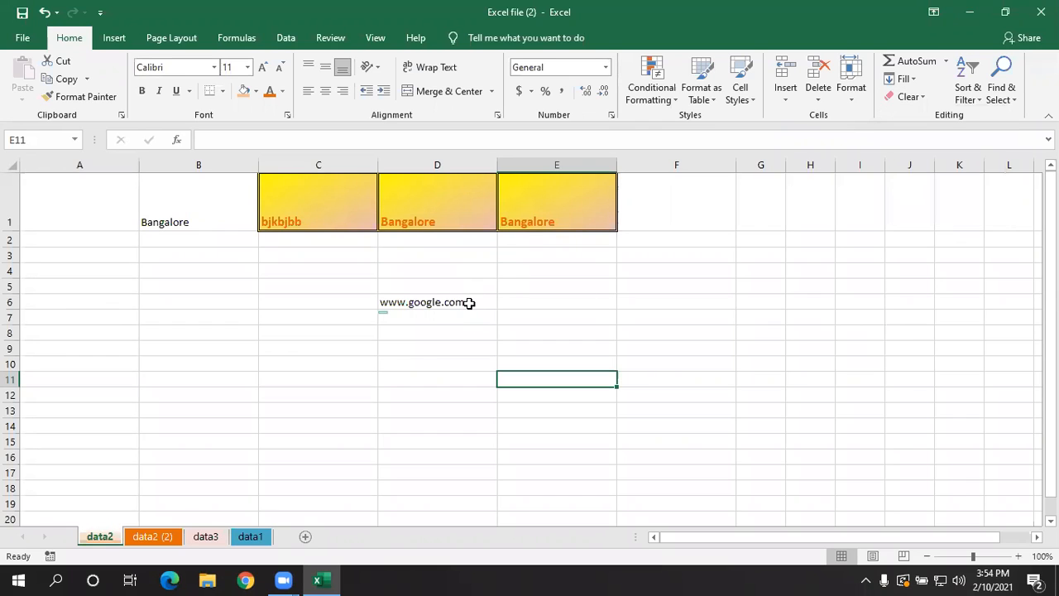
{"action": "left_click", "coordinate": [468, 303]}
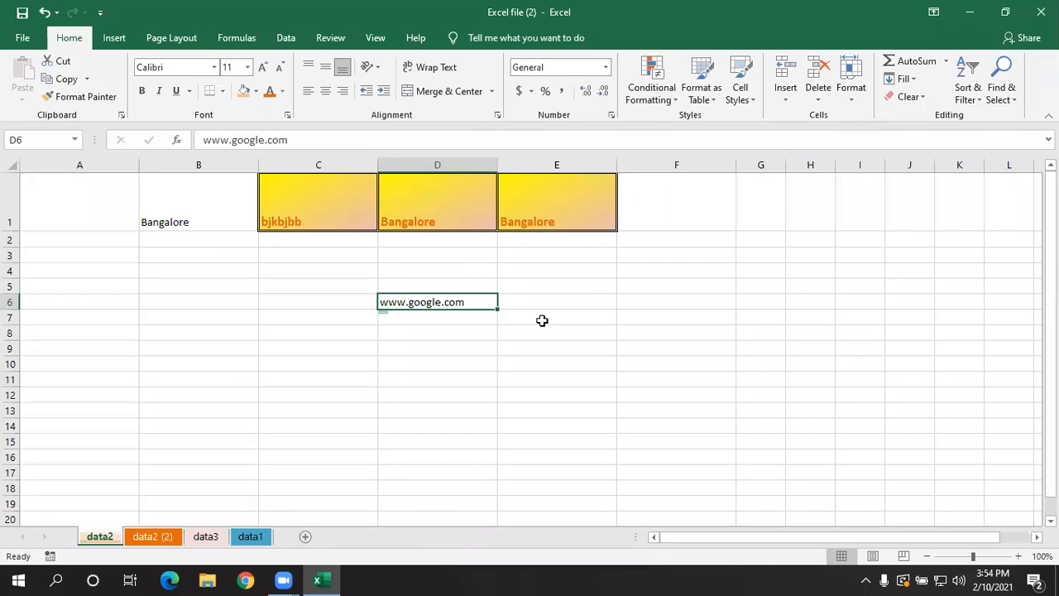
{"action": "key", "text": "shift+F2"}
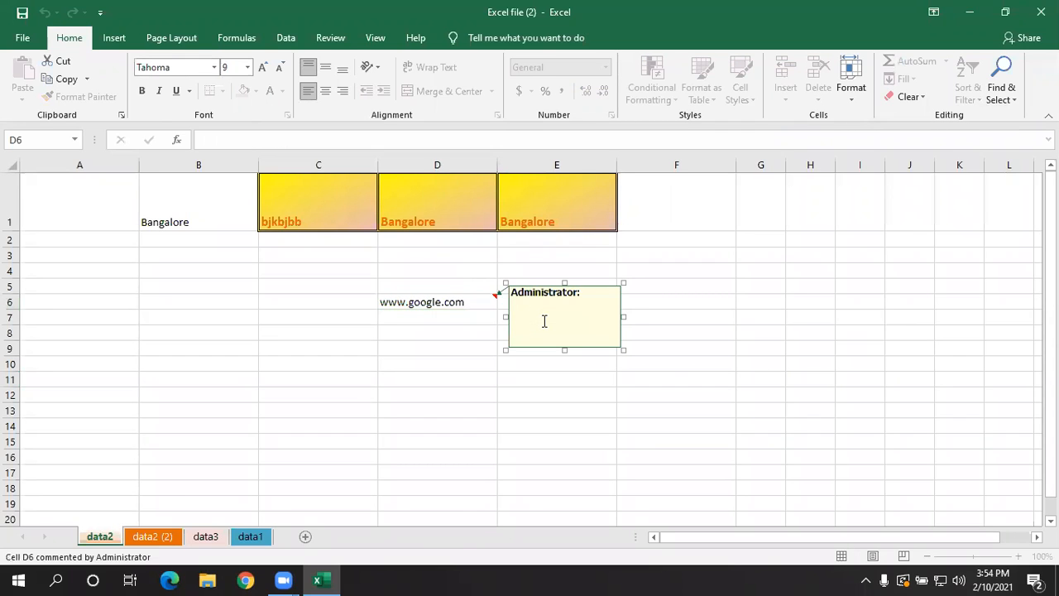
{"action": "type", "text": "hyperlink"}
{"action": "left_click", "coordinate": [574, 408]}
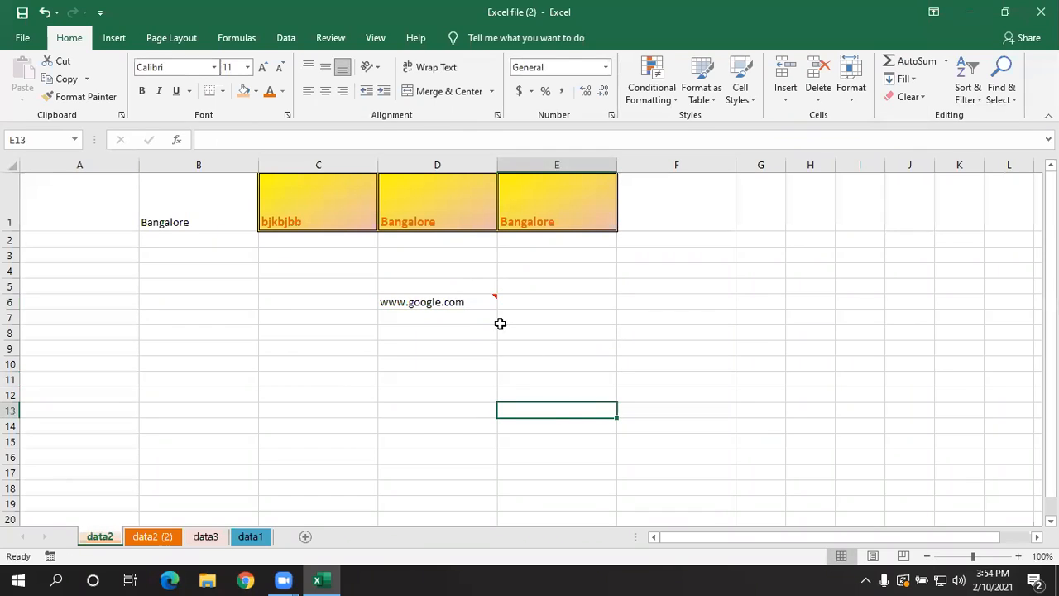
{"action": "left_click", "coordinate": [481, 300]}
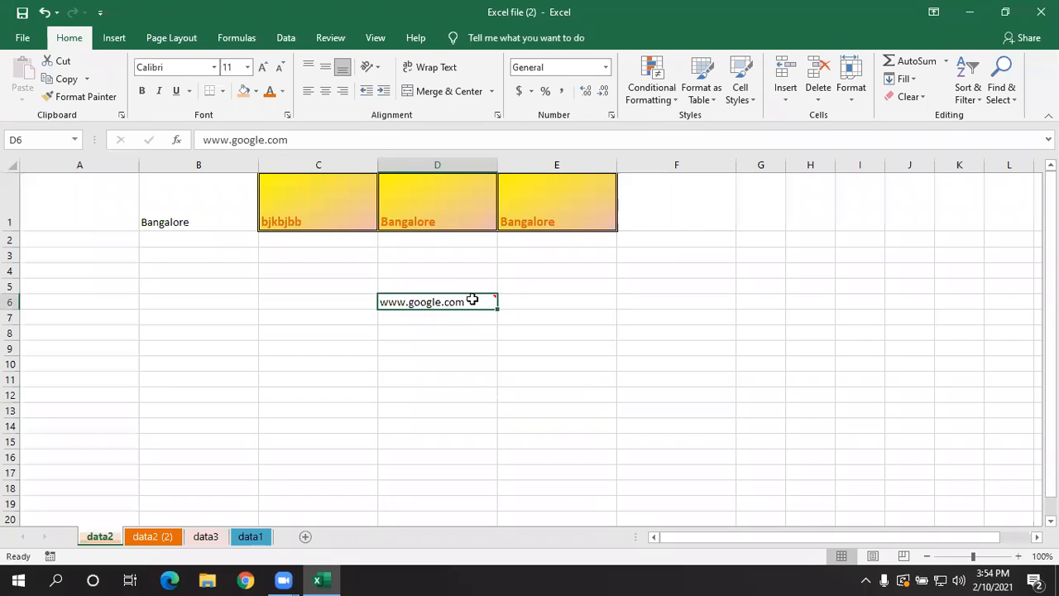
{"action": "left_click", "coordinate": [491, 347]}
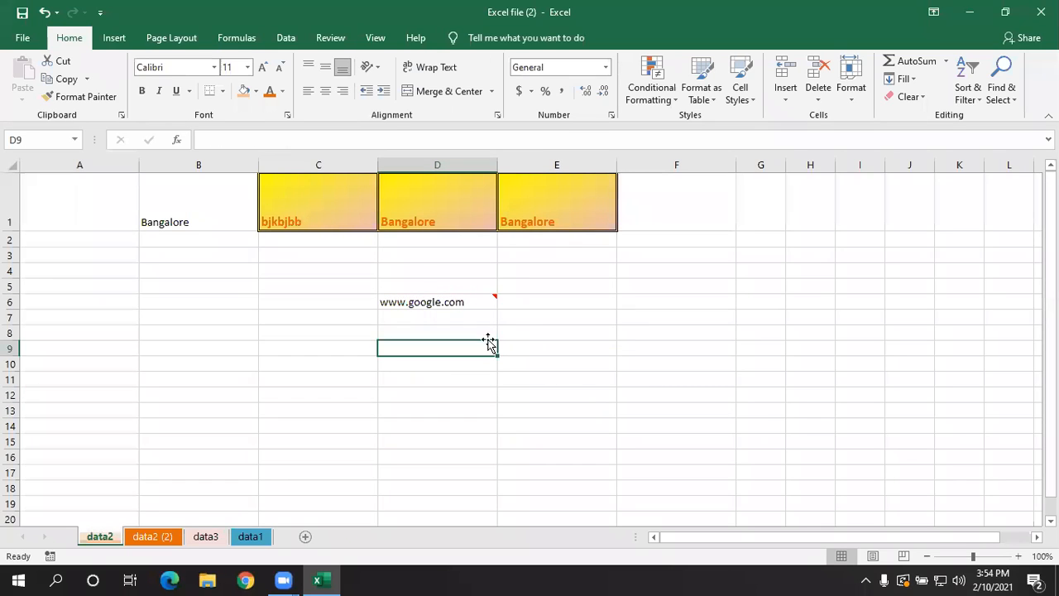
{"action": "left_click", "coordinate": [488, 303]}
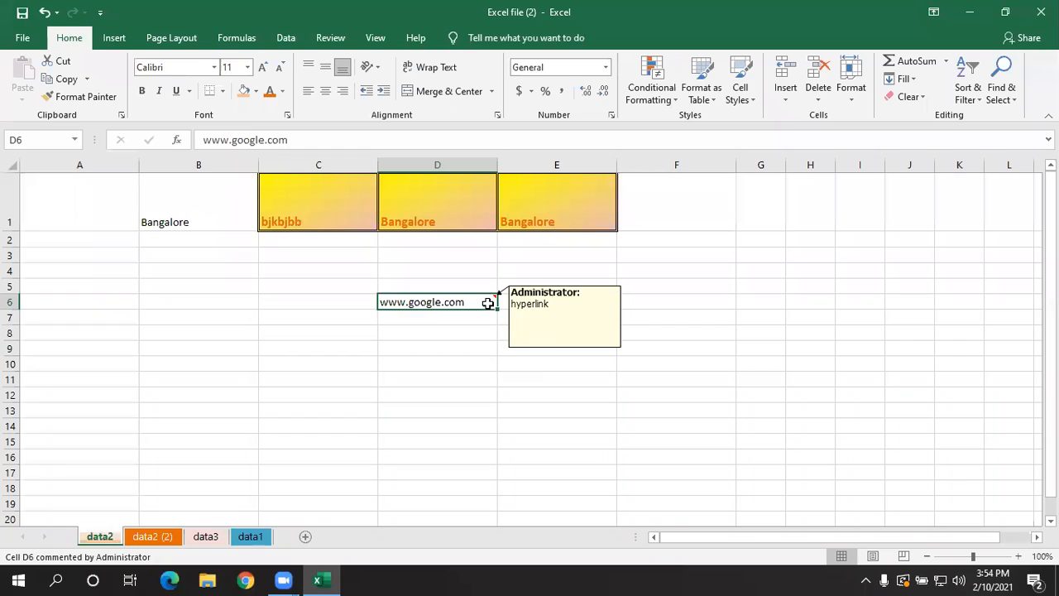
{"action": "left_click", "coordinate": [555, 304]}
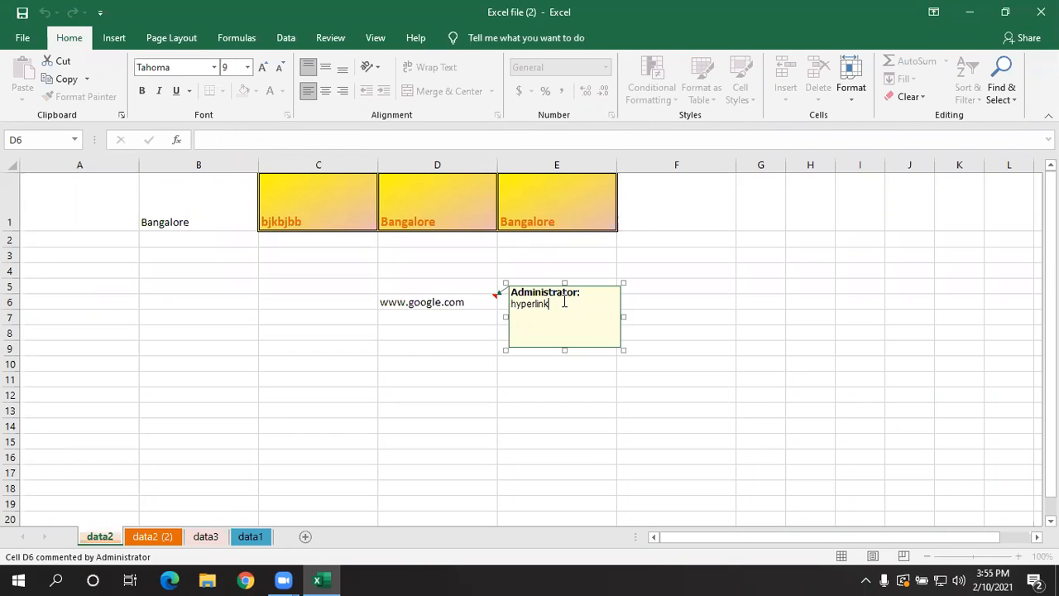
{"action": "left_click", "coordinate": [604, 389]}
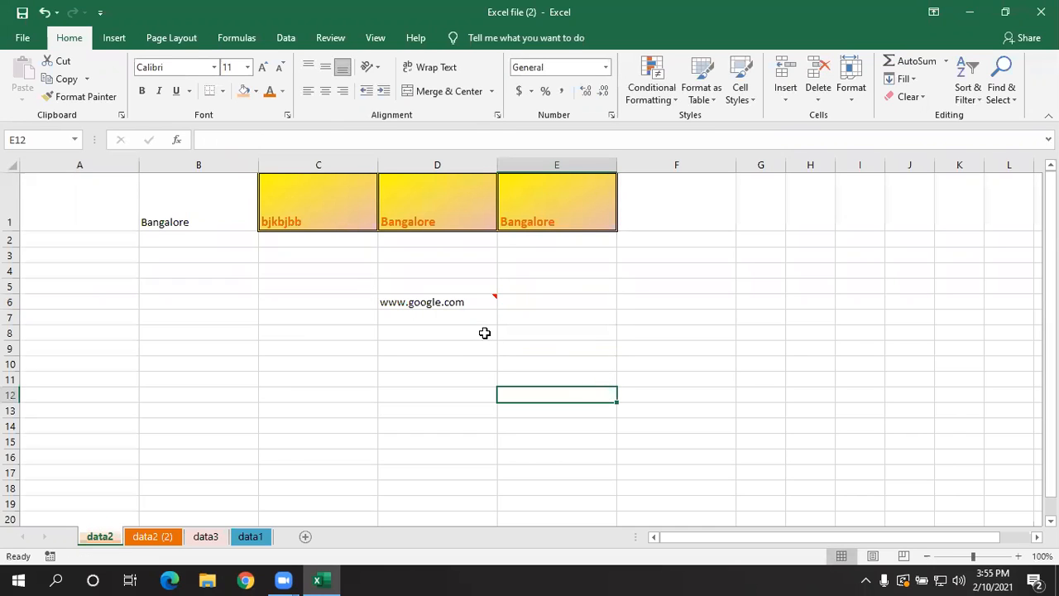
- Remove the comment from cell D6 with Clear Comments, keeping the cell's text
{"action": "left_click", "coordinate": [469, 301]}
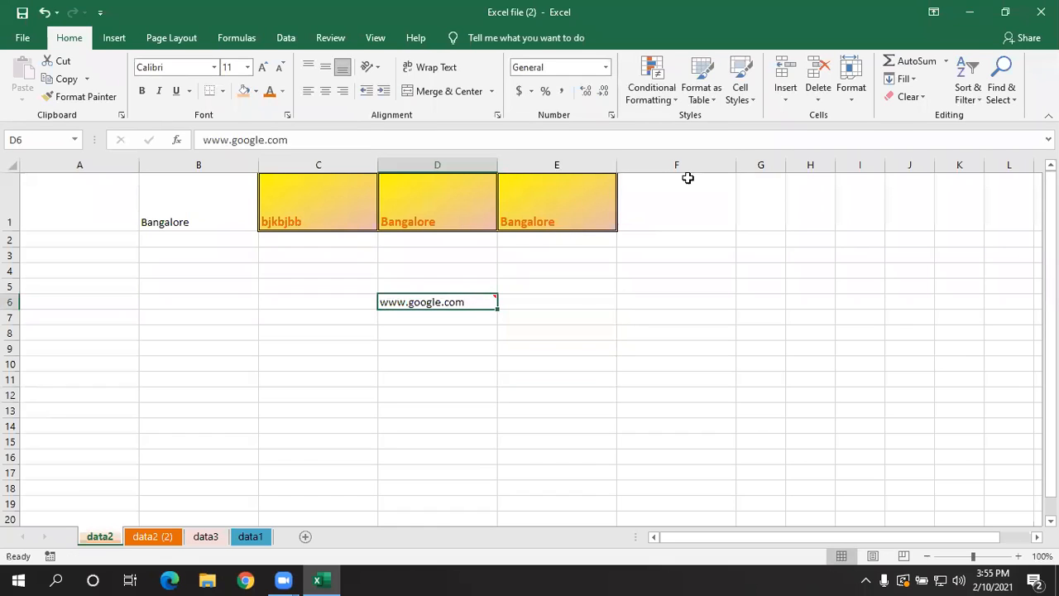
{"action": "left_click", "coordinate": [898, 99]}
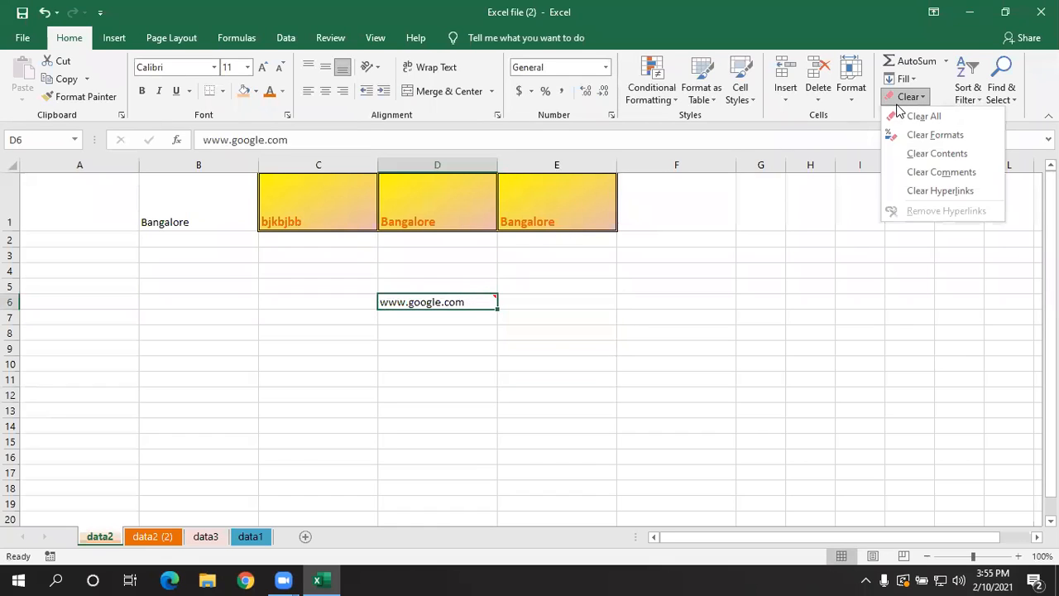
{"action": "left_click", "coordinate": [917, 172]}
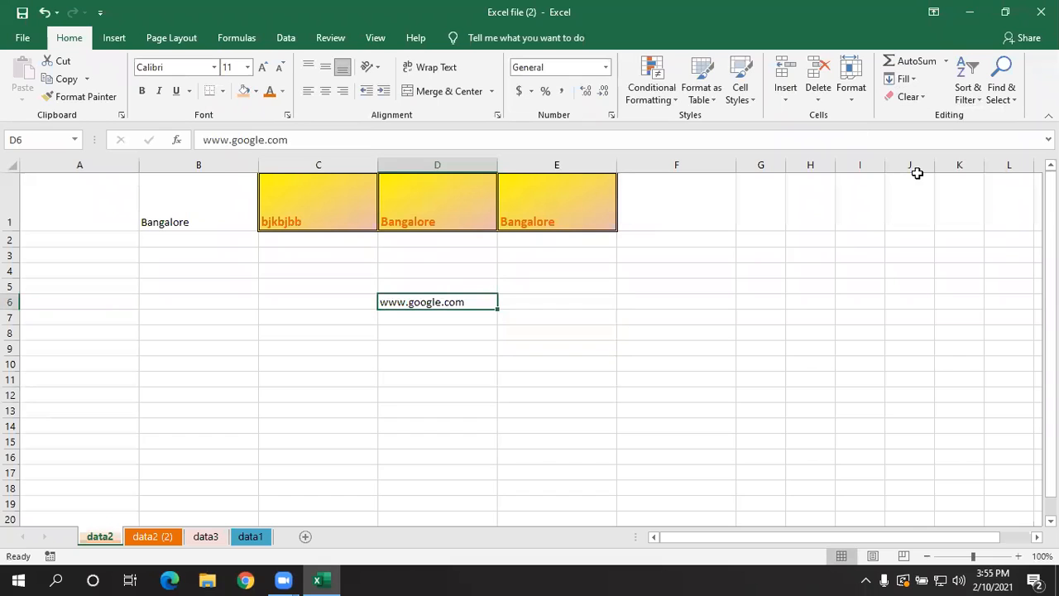
{"action": "left_click", "coordinate": [807, 316]}
{"action": "left_click", "coordinate": [590, 377]}
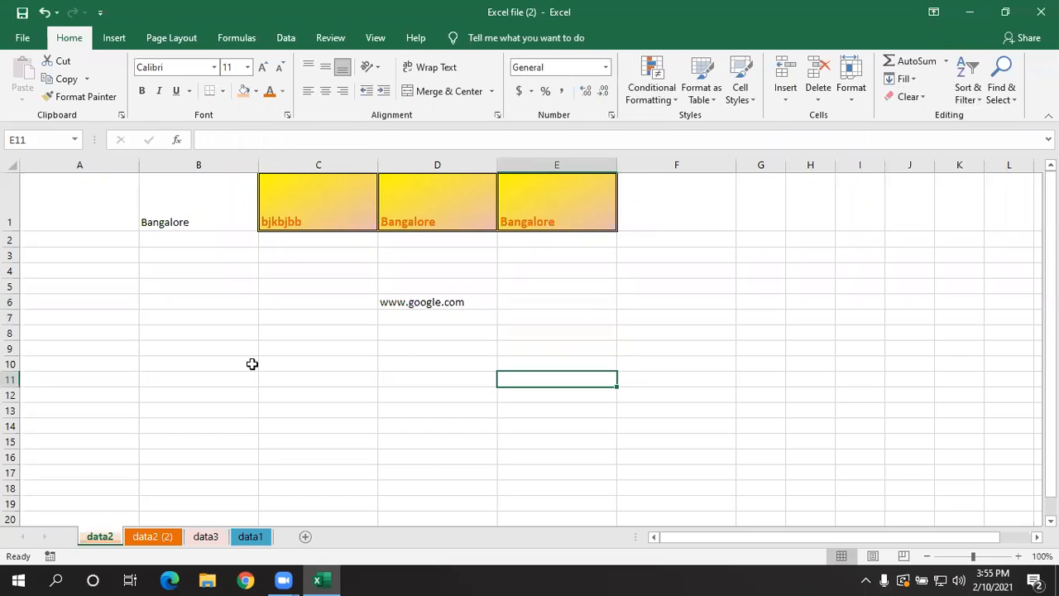
- Enter the starting numbers 1 and 2 in cells A12 and A13, in the empty area below the existing data
{"action": "scroll", "coordinate": [137, 365], "scroll_direction": "down", "scroll_amount": 2}
{"action": "scroll", "coordinate": [137, 365], "scroll_direction": "down", "scroll_amount": 1}
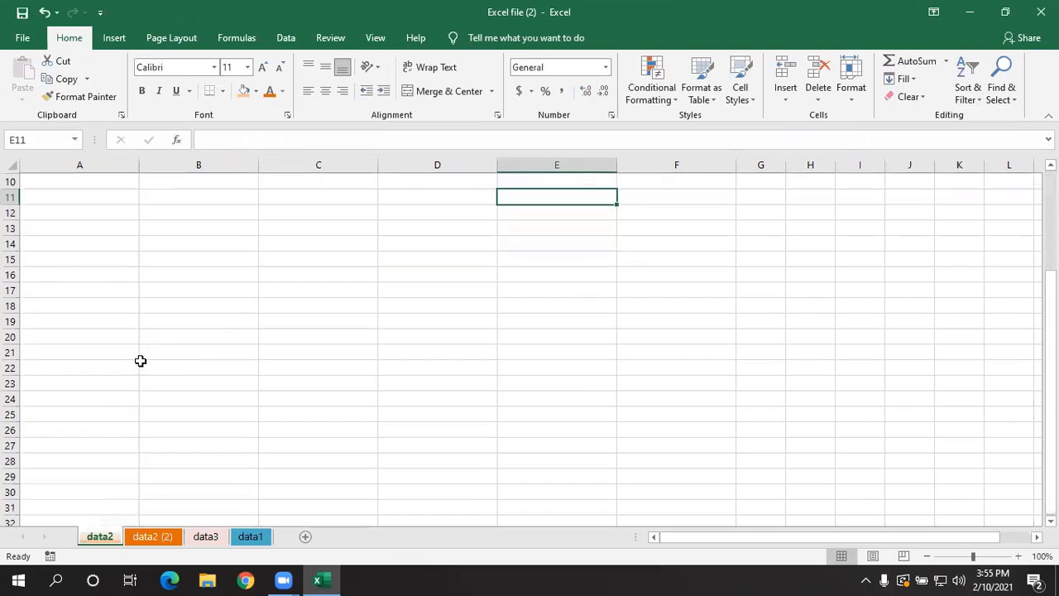
{"action": "left_click", "coordinate": [125, 227]}
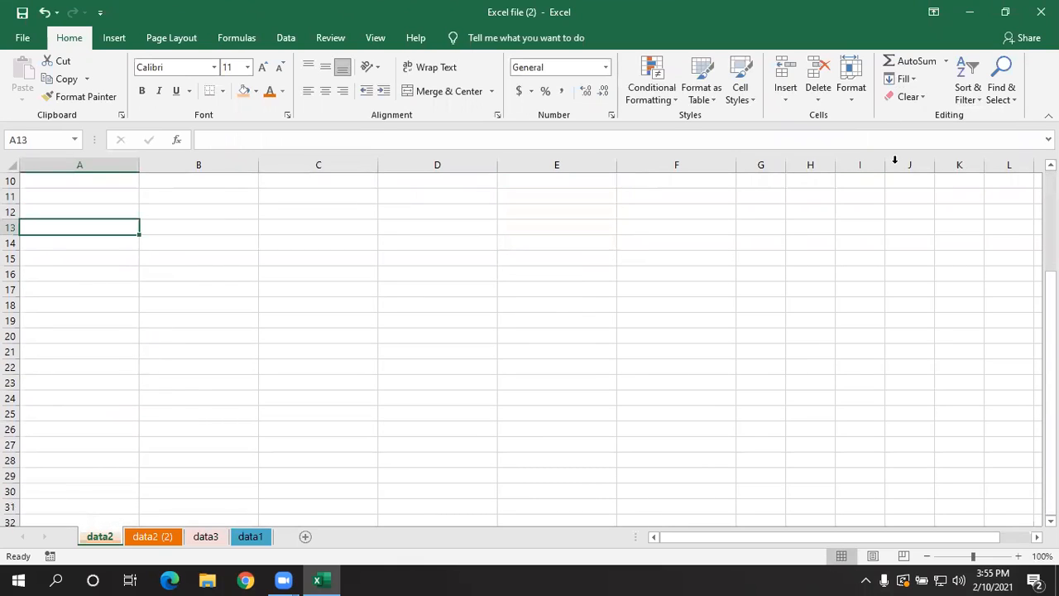
{"action": "left_click", "coordinate": [641, 259]}
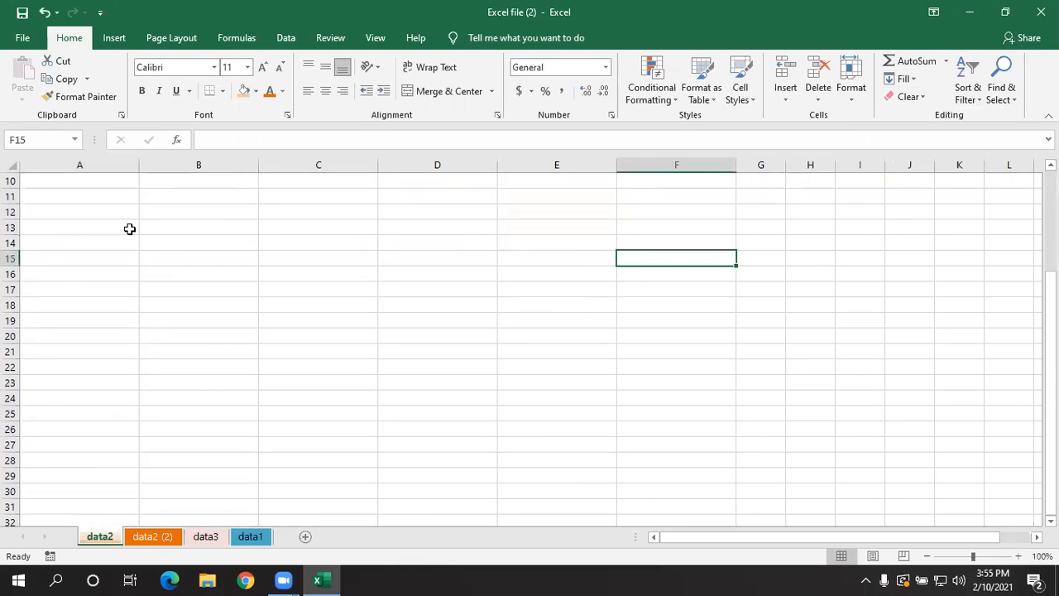
{"action": "left_click", "coordinate": [88, 214]}
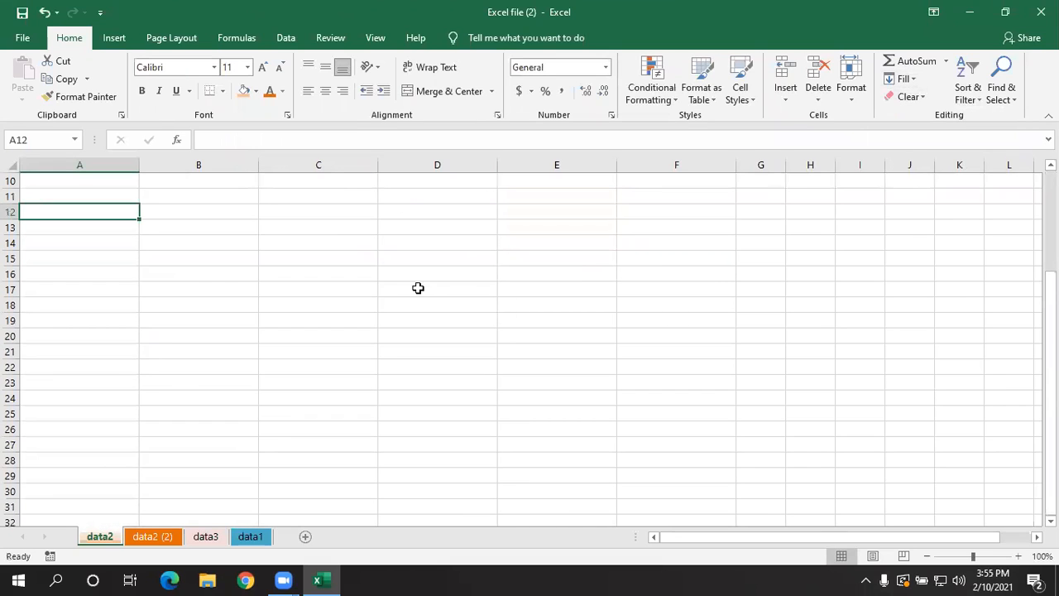
{"action": "left_click", "coordinate": [1018, 557]}
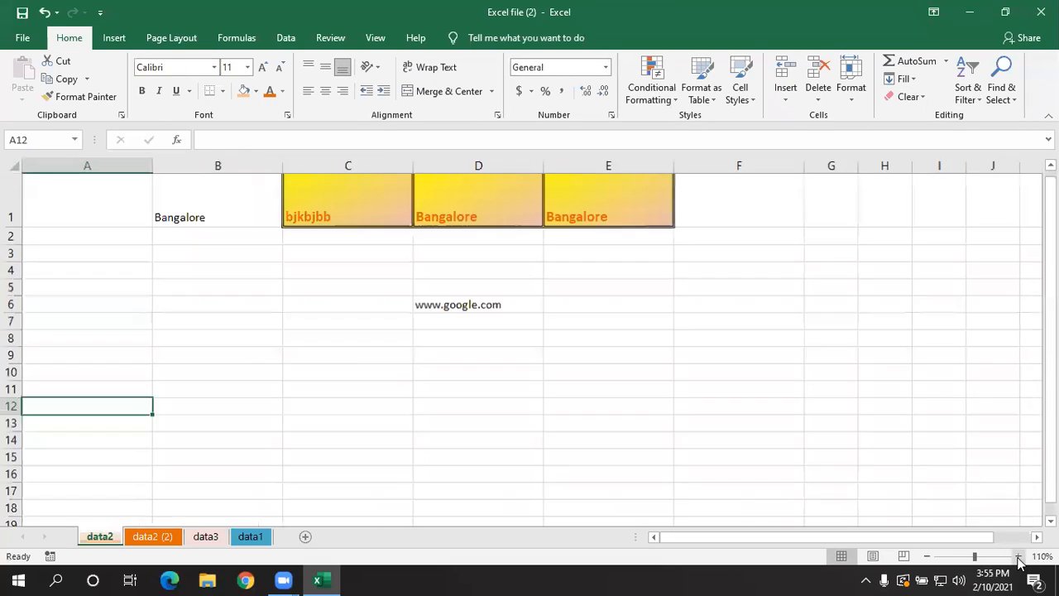
{"action": "type", "text": "1"}
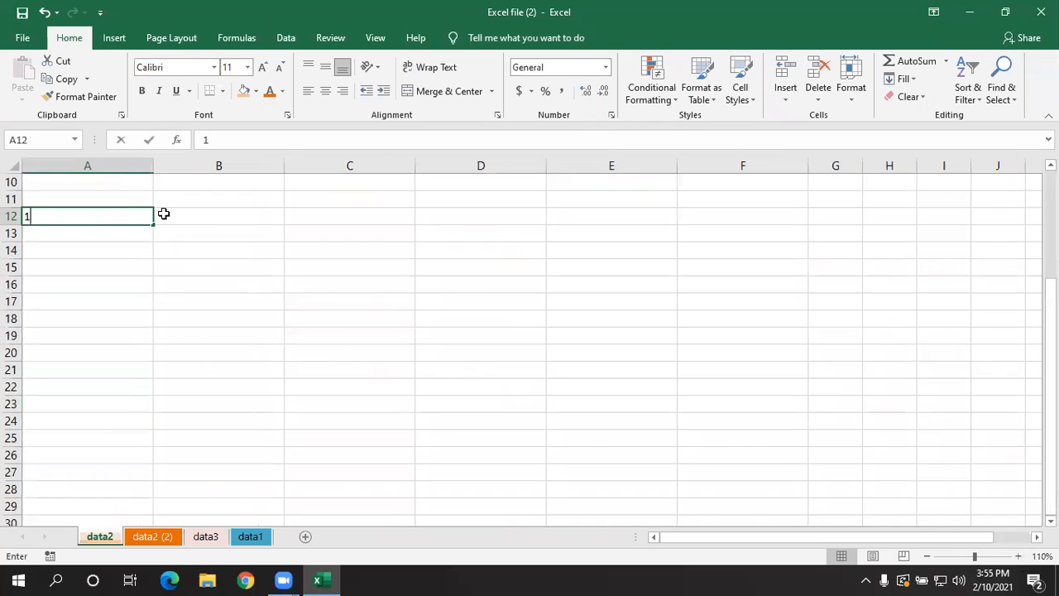
{"action": "key", "text": "Return"}
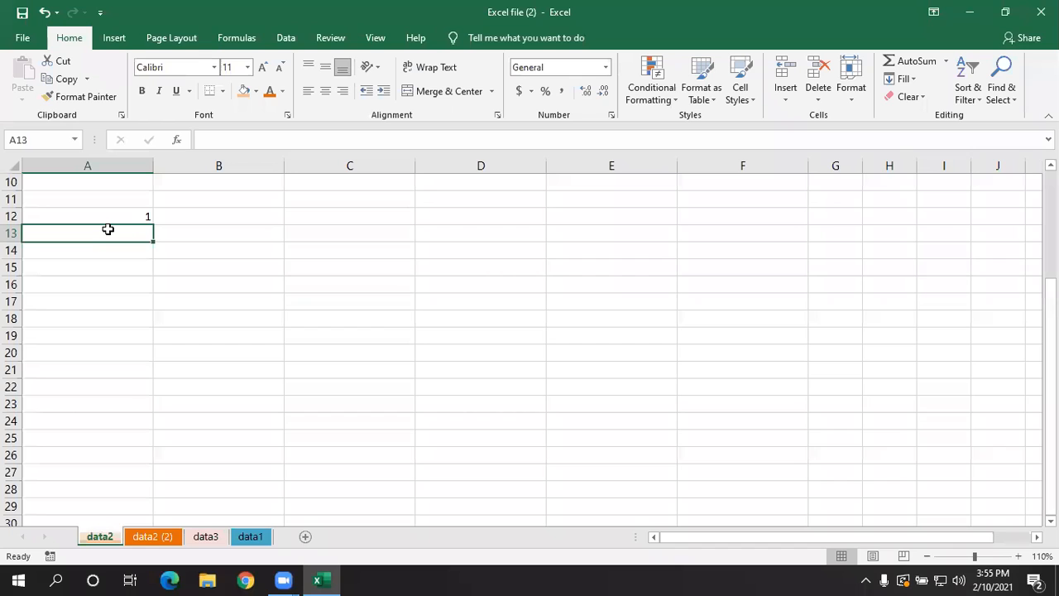
{"action": "type", "text": "2"}
{"action": "key", "text": "Return"}
{"action": "key", "text": "Return"}
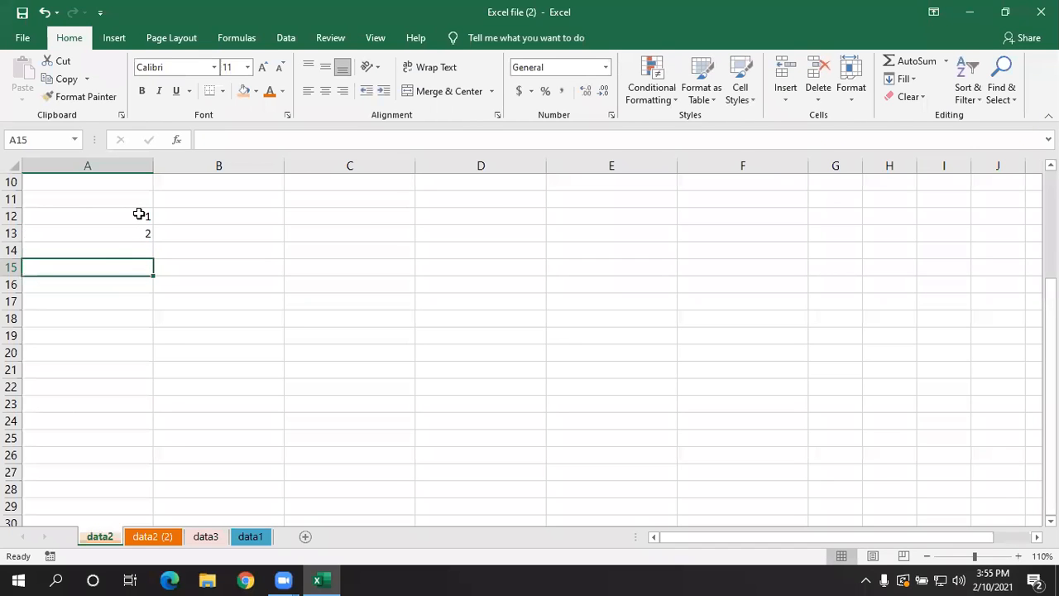
- Extend the number series from A12:A13 down to cell A26 with AutoFill, giving 1 to 15
{"action": "left_click", "coordinate": [299, 263]}
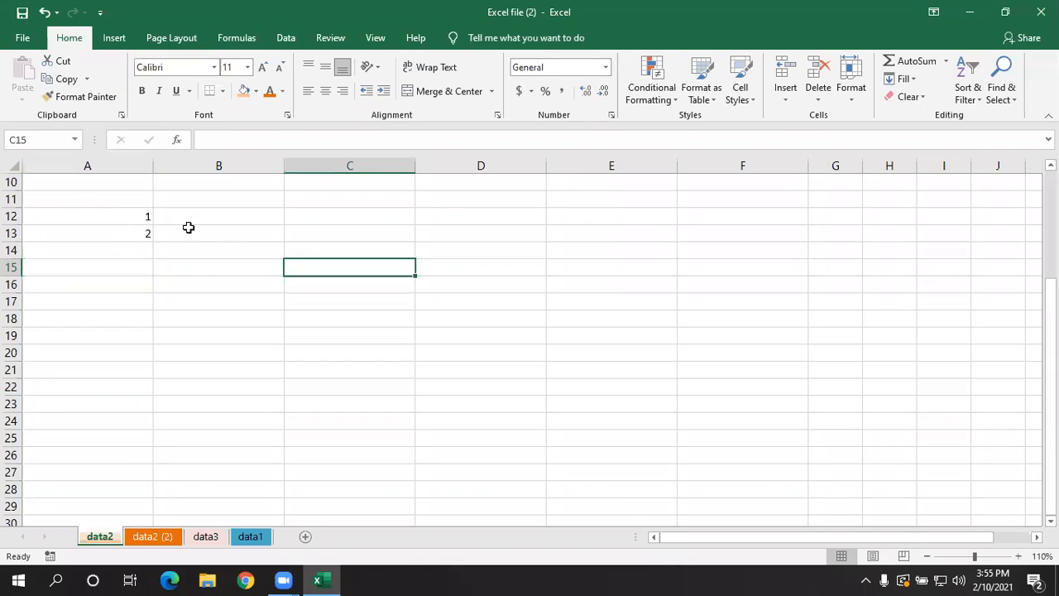
{"action": "left_click", "coordinate": [137, 216]}
{"action": "left_click_drag", "start_coordinate": [141, 215], "coordinate": [155, 461]}
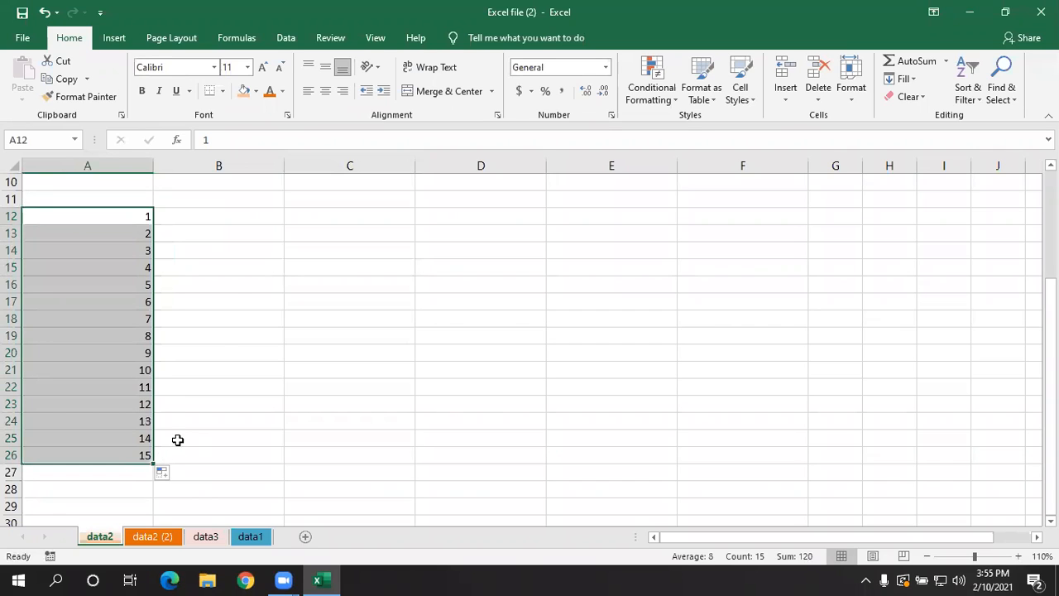
- Enter 1 in cell B12 and fill the same number down to cell B26
{"action": "left_click", "coordinate": [235, 218]}
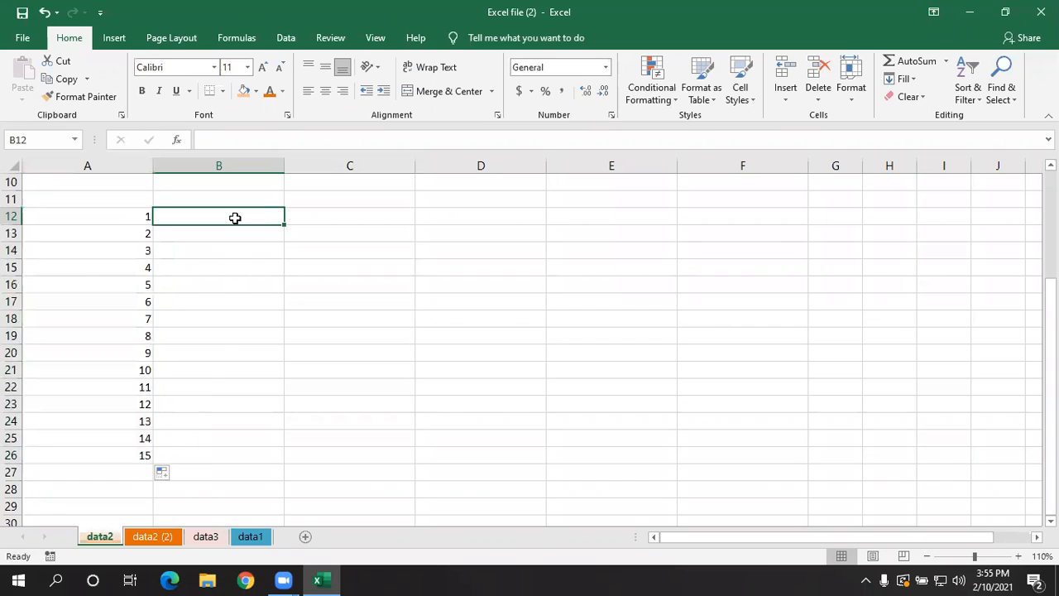
{"action": "type", "text": "1"}
{"action": "key", "text": "Return"}
{"action": "left_click", "coordinate": [235, 217]}
{"action": "left_click_drag", "start_coordinate": [282, 246], "coordinate": [263, 462]}
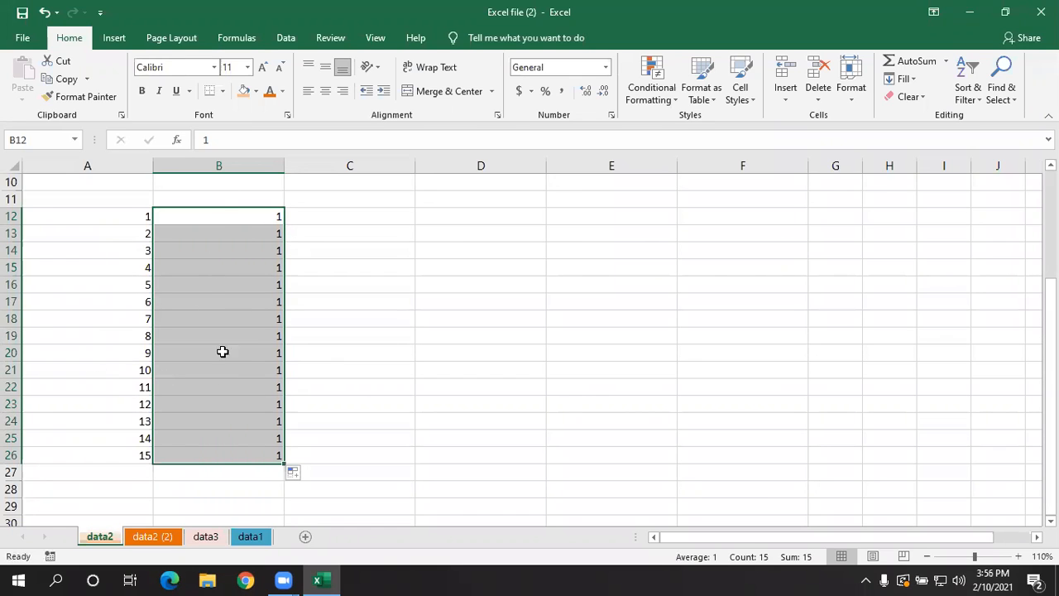
{"action": "left_click", "coordinate": [353, 355]}
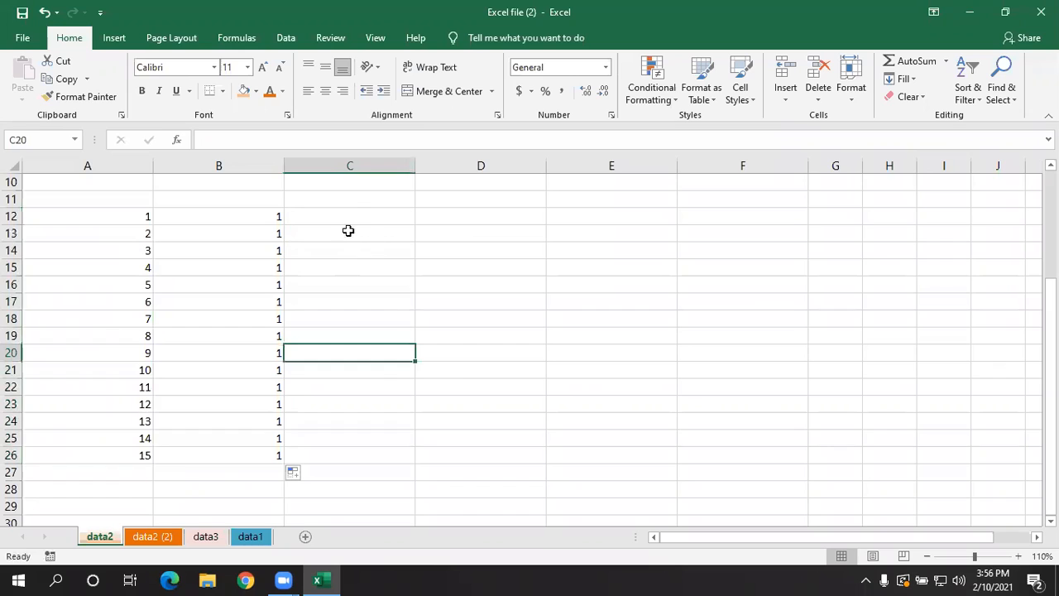
- Enter 2 and 4 in cells C12 and C13 and extend the even-number series to 30 in cell C26
{"action": "left_click", "coordinate": [359, 215]}
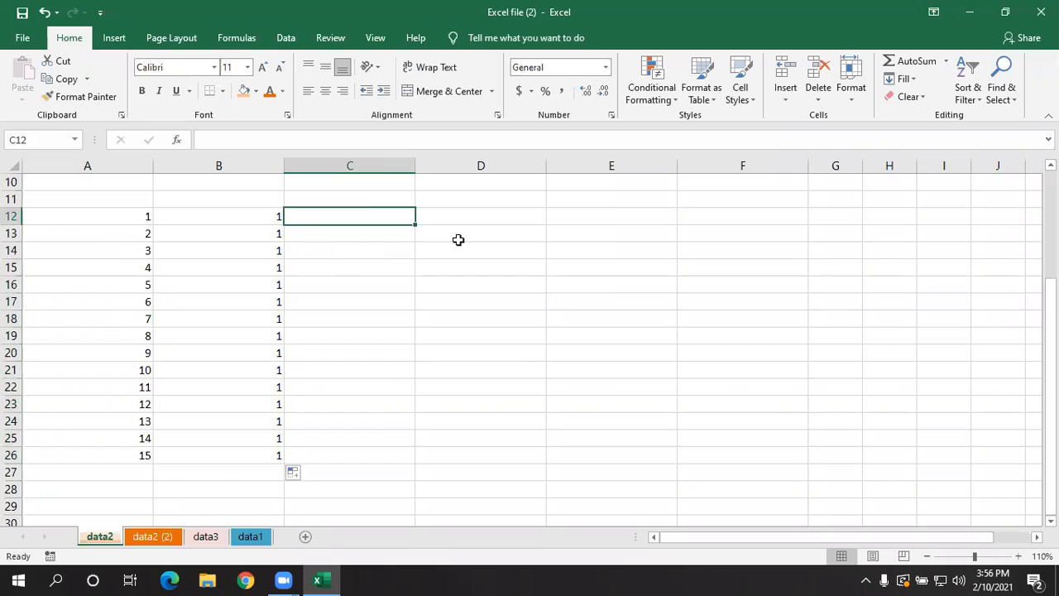
{"action": "type", "text": "2"}
{"action": "key", "text": "Return"}
{"action": "type", "text": "4"}
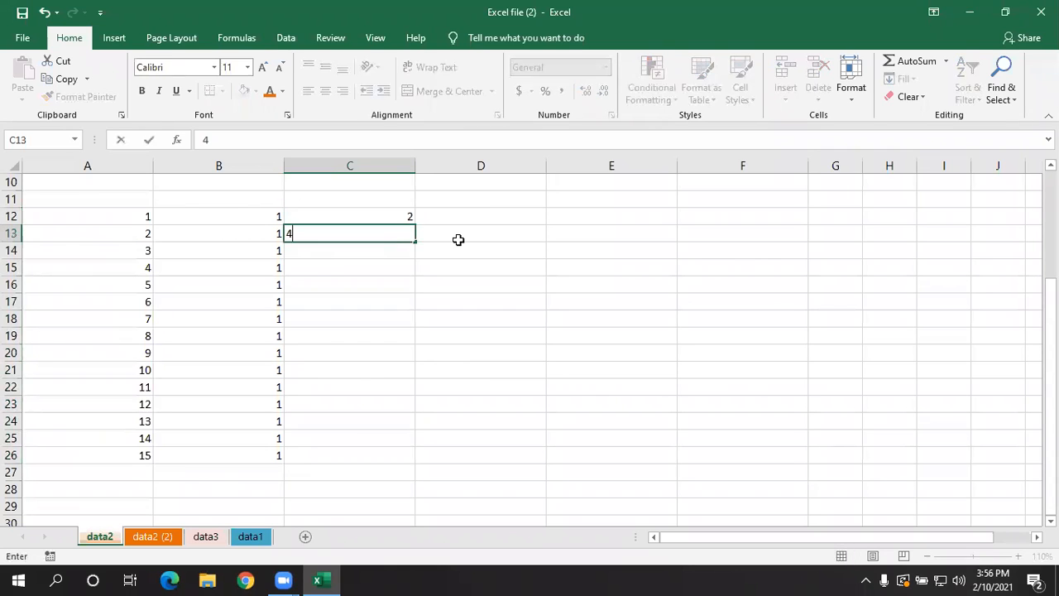
{"action": "key", "text": "Return"}
{"action": "left_click_drag", "start_coordinate": [392, 220], "coordinate": [400, 456]}
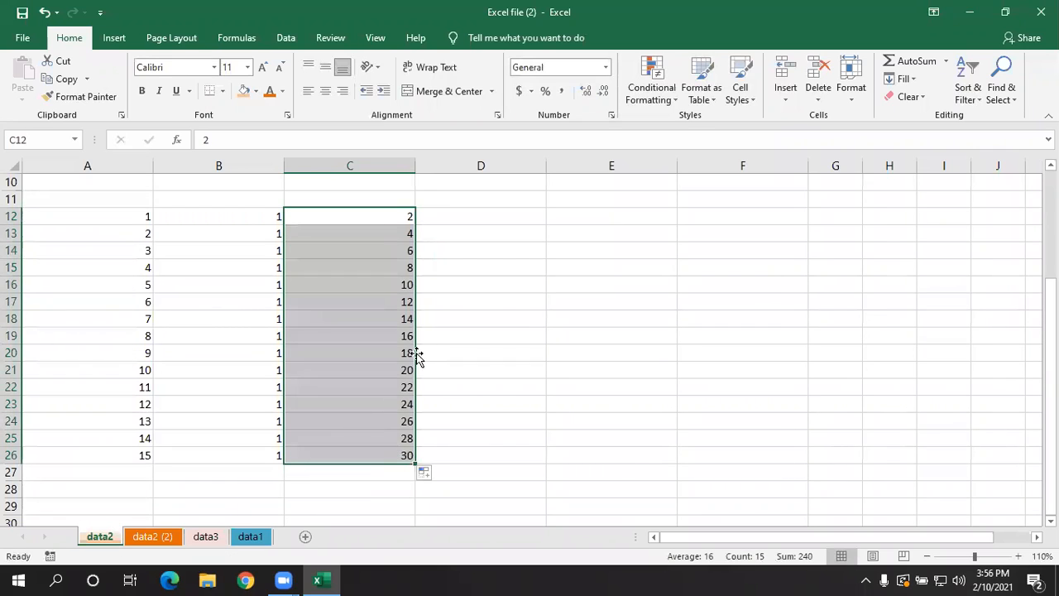
{"action": "left_click", "coordinate": [455, 287]}
- Enter 101 and 102 in cells D12 and D13 and extend the series to 115 in cell D26
{"action": "left_click", "coordinate": [478, 216]}
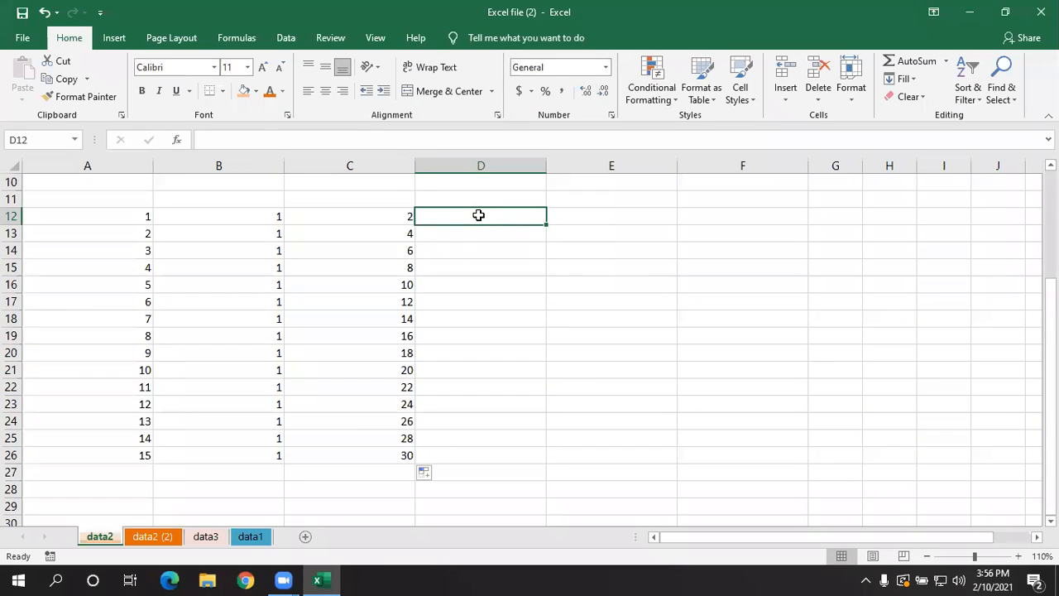
{"action": "type", "text": "101"}
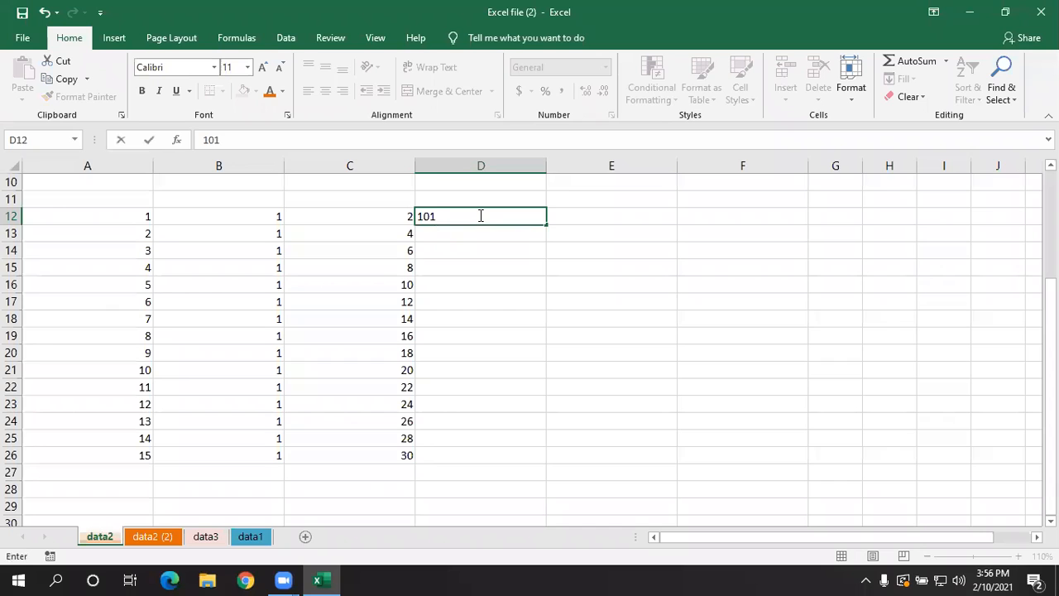
{"action": "key", "text": "Return"}
{"action": "type", "text": "102"}
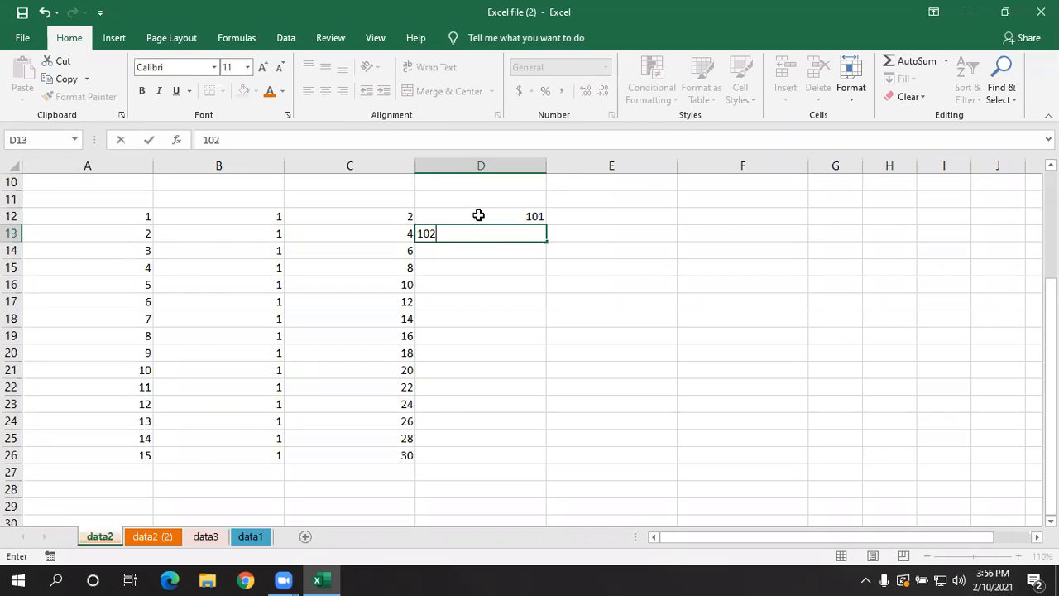
{"action": "key", "text": "Return"}
{"action": "left_click_drag", "start_coordinate": [478, 215], "coordinate": [481, 232]}
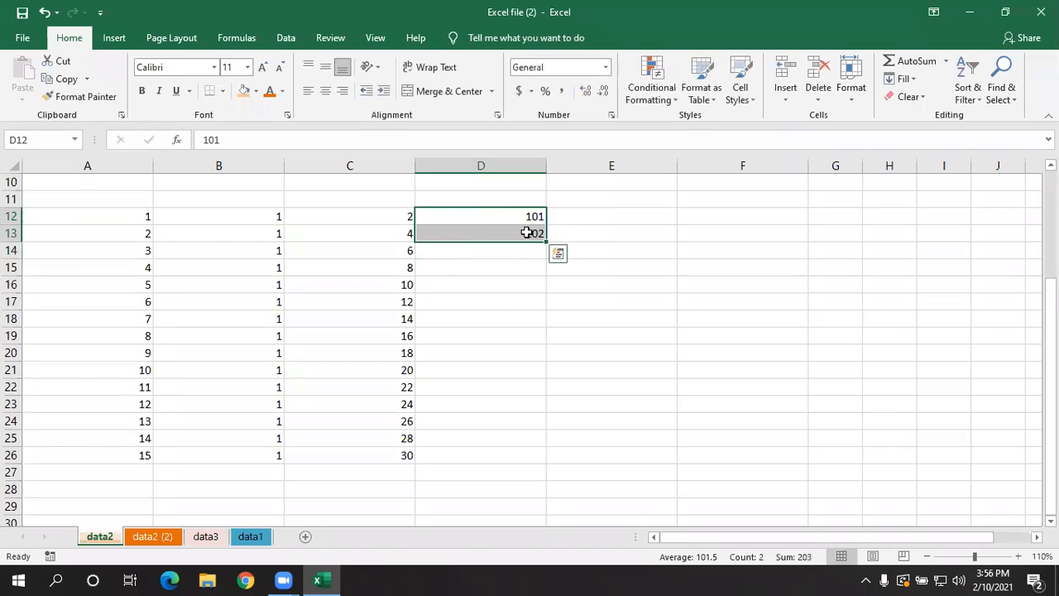
{"action": "left_click_drag", "start_coordinate": [546, 243], "coordinate": [537, 455]}
{"action": "left_click", "coordinate": [604, 443]}
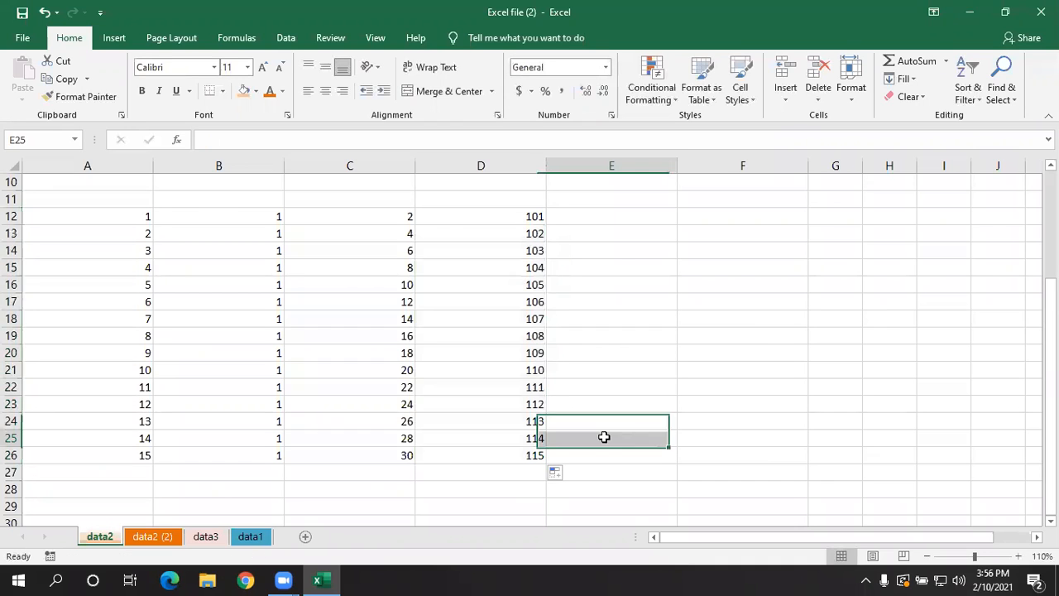
- Enter MW001 in cell E12 and extend the code series down to MW015 in cell E26
{"action": "left_click", "coordinate": [618, 217]}
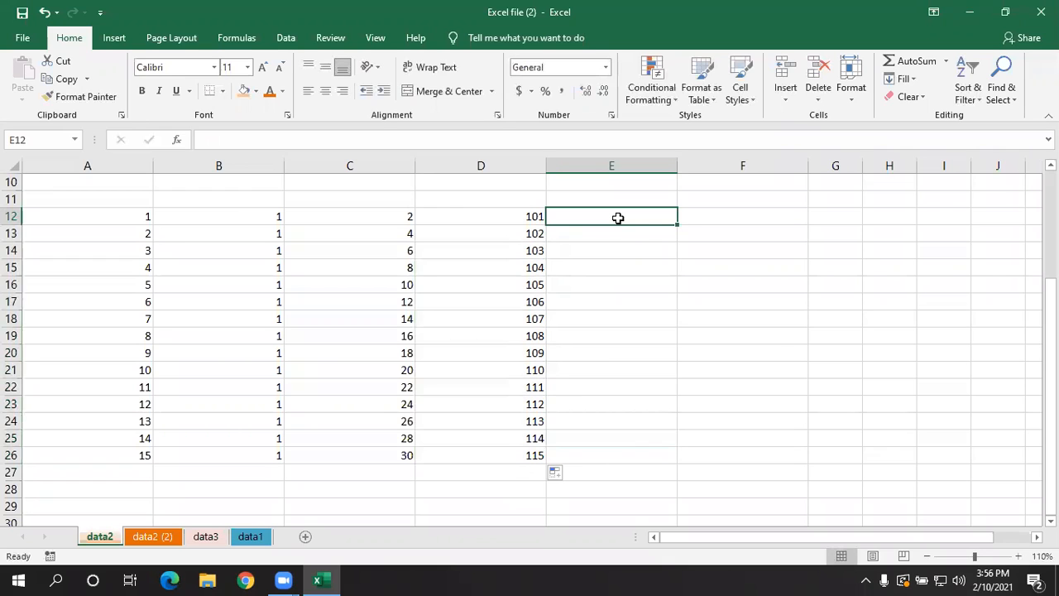
{"action": "type", "text": "MW"}
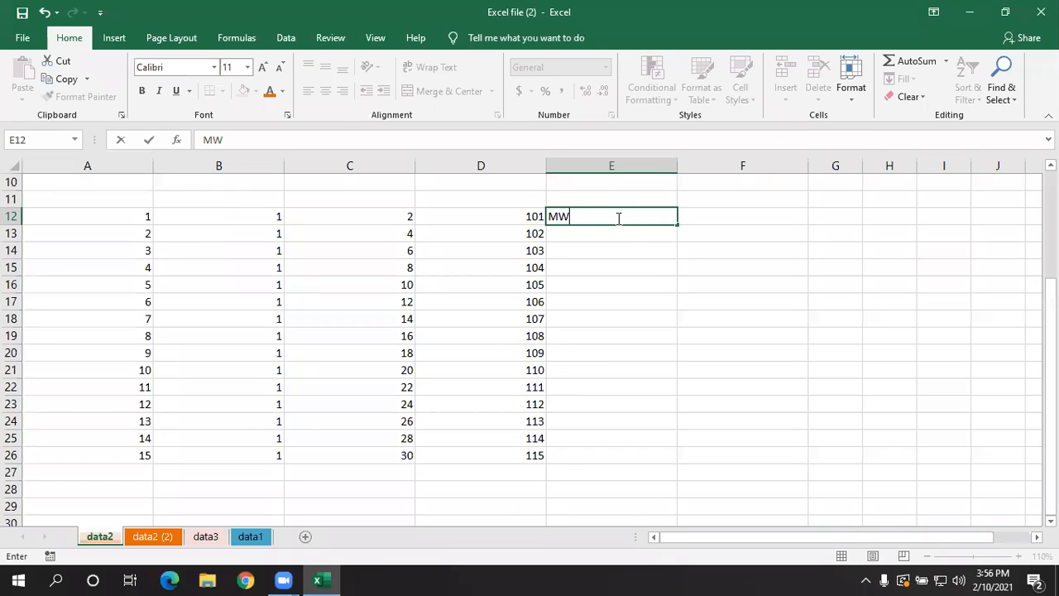
{"action": "type", "text": "00"}
{"action": "key", "text": "Return"}
{"action": "key", "text": "Return"}
{"action": "left_click", "coordinate": [622, 215]}
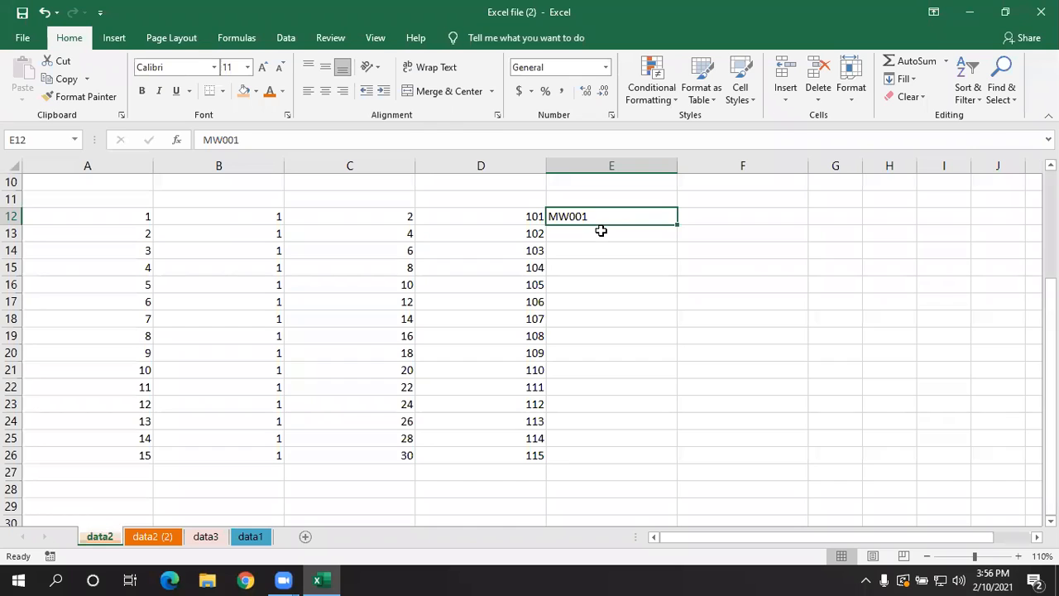
{"action": "left_click_drag", "start_coordinate": [677, 225], "coordinate": [662, 451]}
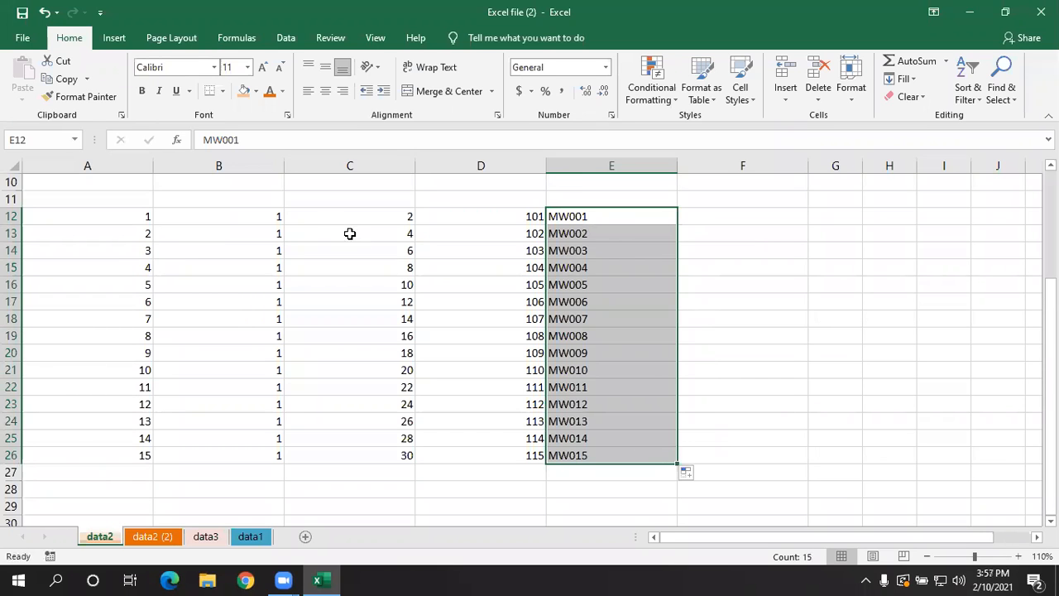
{"action": "scroll", "coordinate": [350, 233], "scroll_direction": "down", "scroll_amount": 6}
{"action": "scroll", "coordinate": [371, 236], "scroll_direction": "up", "scroll_amount": 7}
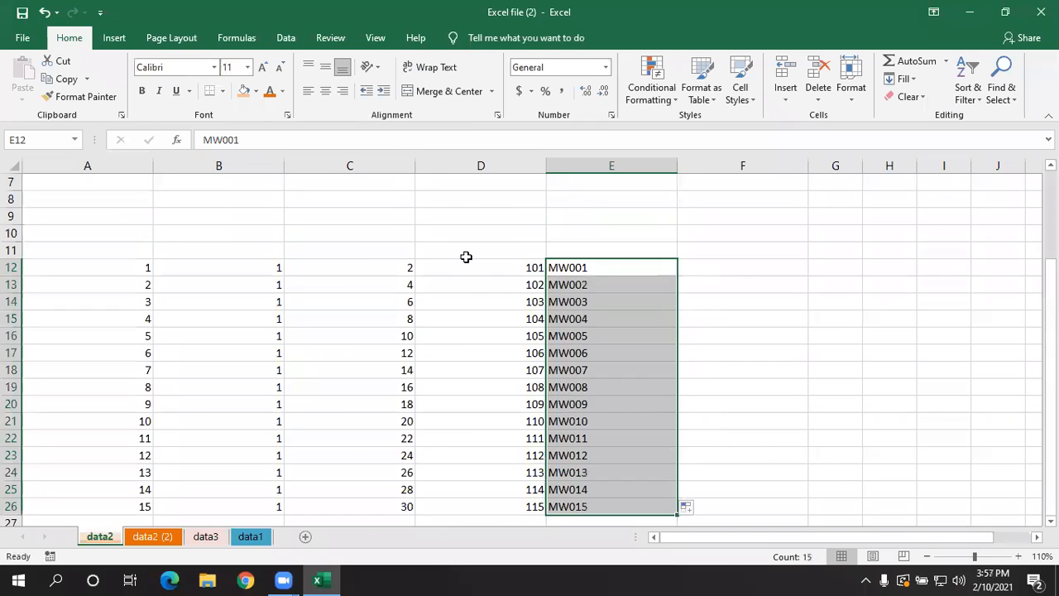
- Extend the MW001 code series from cell E12 across row 12, past column J
{"action": "left_click", "coordinate": [606, 271]}
{"action": "left_click_drag", "start_coordinate": [678, 275], "coordinate": [879, 281]}
{"action": "left_click_drag", "start_coordinate": [840, 535], "coordinate": [762, 536]}
{"action": "left_click", "coordinate": [668, 263]}
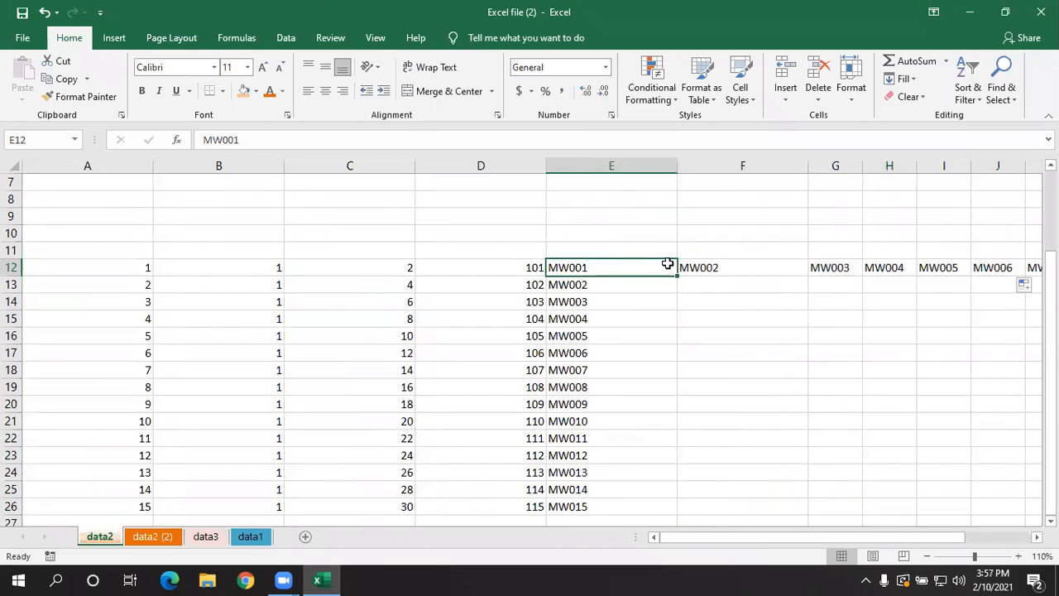
{"action": "left_click", "coordinate": [516, 267]}
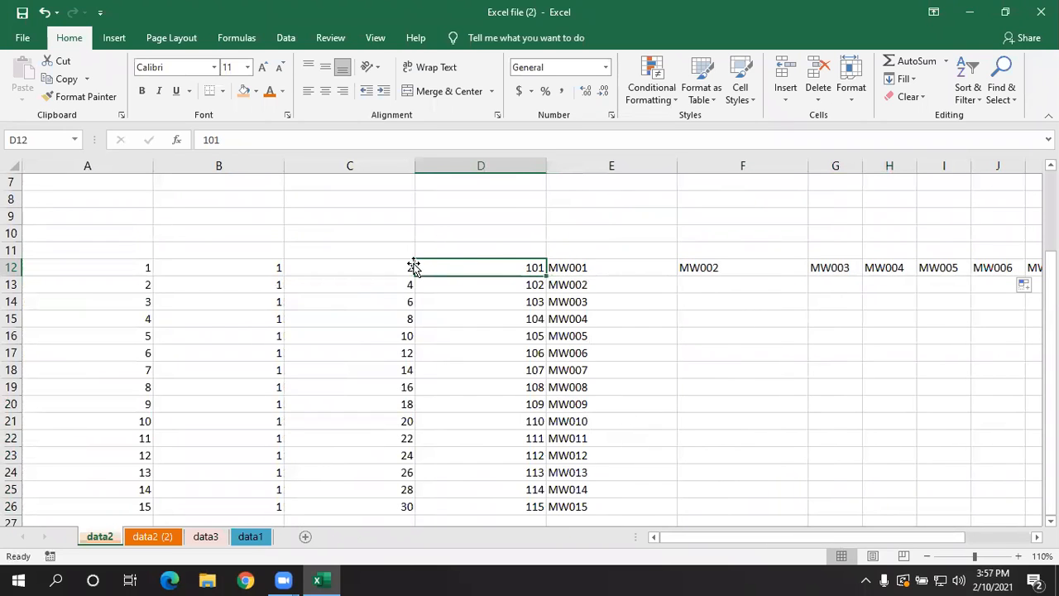
{"action": "left_click", "coordinate": [647, 436]}
- Enter 1 in cell A29 and fill the same number across the row to cell F29
{"action": "scroll", "coordinate": [641, 419], "scroll_direction": "down", "scroll_amount": 5}
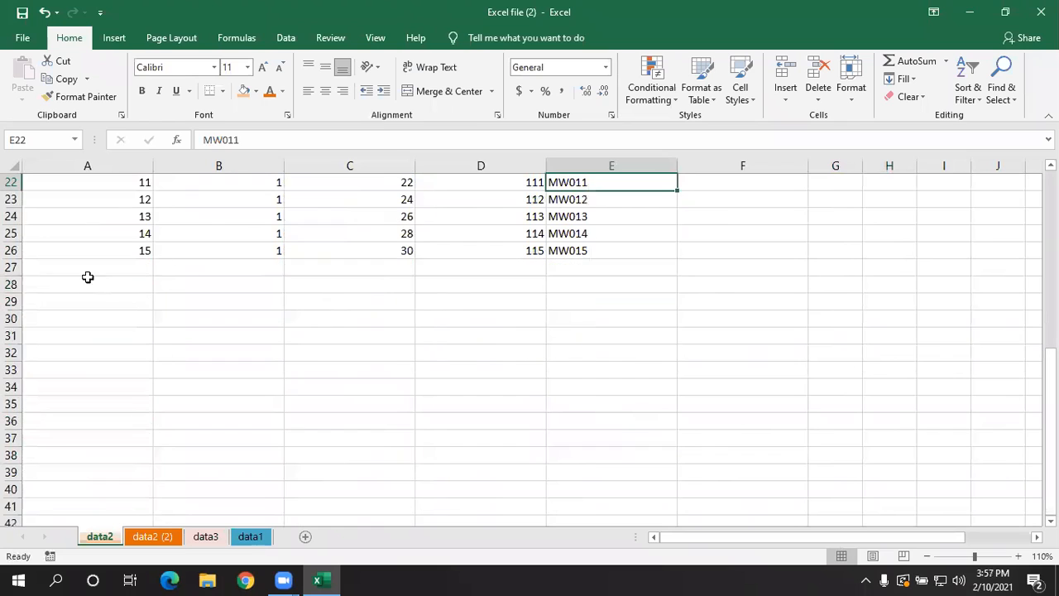
{"action": "left_click", "coordinate": [100, 302]}
{"action": "type", "text": "1"}
{"action": "left_click", "coordinate": [119, 336]}
{"action": "left_click", "coordinate": [118, 302]}
{"action": "left_click_drag", "start_coordinate": [153, 310], "coordinate": [770, 350]}
{"action": "left_click", "coordinate": [662, 403]}
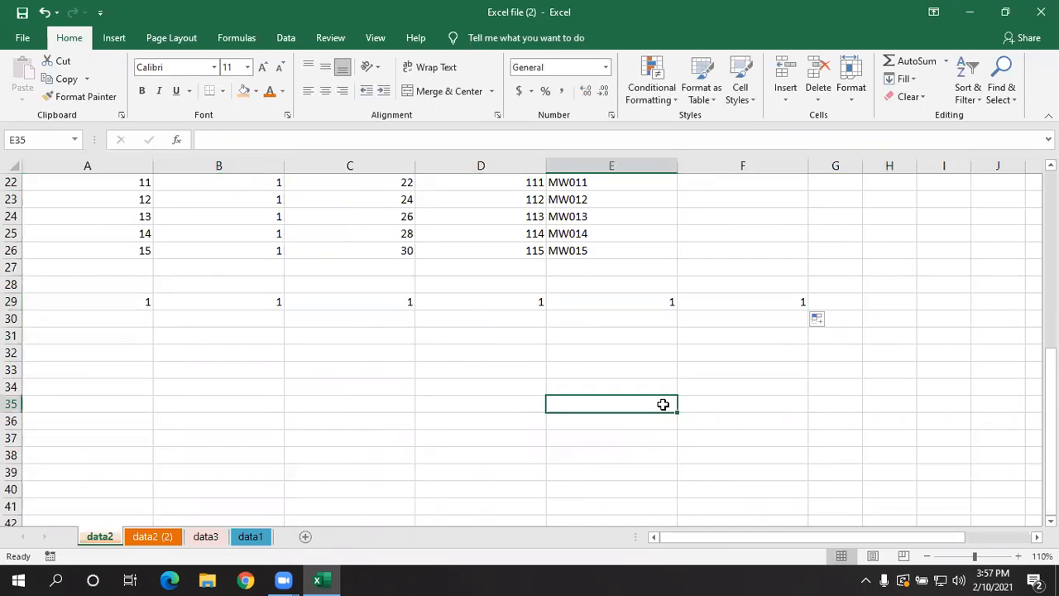
{"action": "scroll", "coordinate": [663, 403], "scroll_direction": "up", "scroll_amount": 3}
{"action": "scroll", "coordinate": [659, 407], "scroll_direction": "up", "scroll_amount": 3}
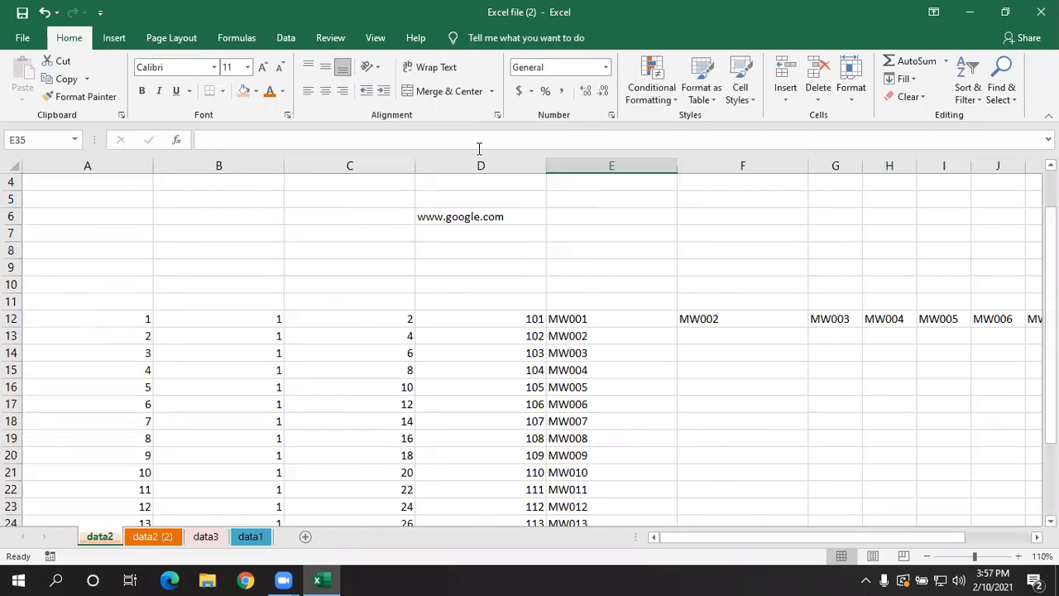
{"action": "left_click", "coordinate": [769, 233]}
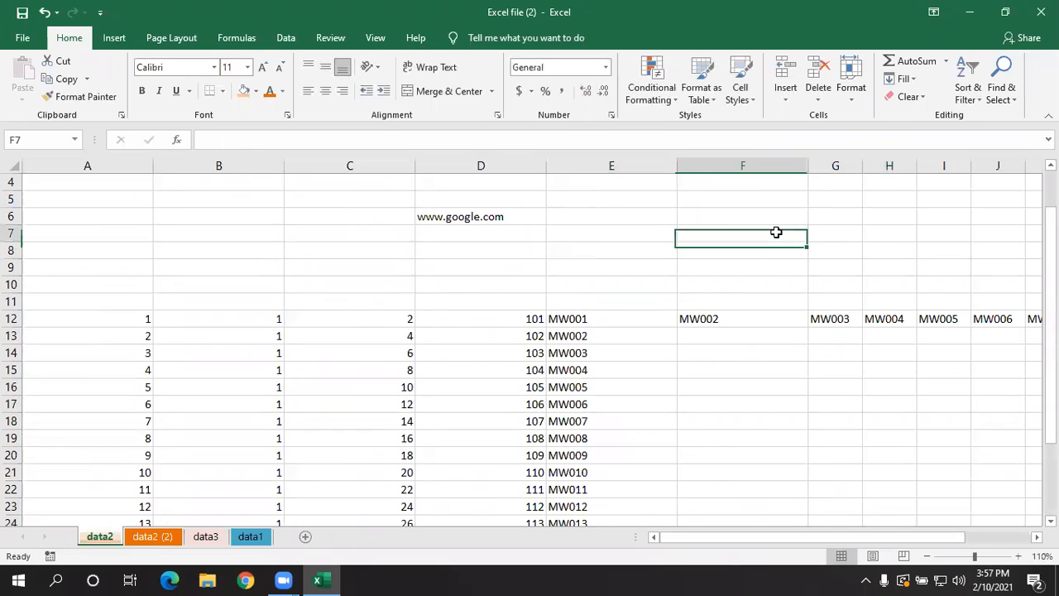
{"action": "left_click", "coordinate": [901, 79]}
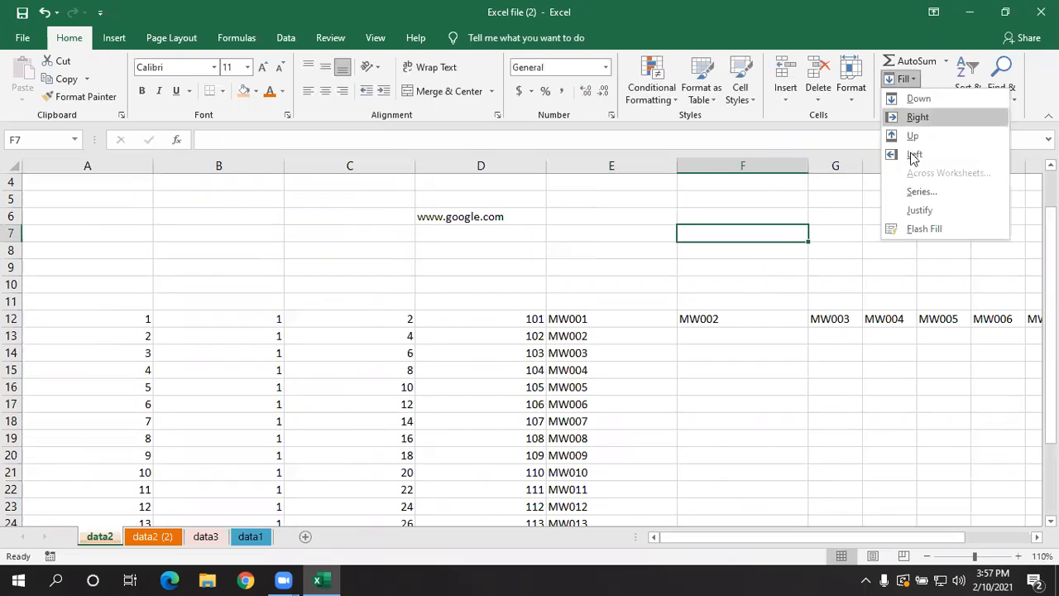
{"action": "left_click", "coordinate": [572, 265]}
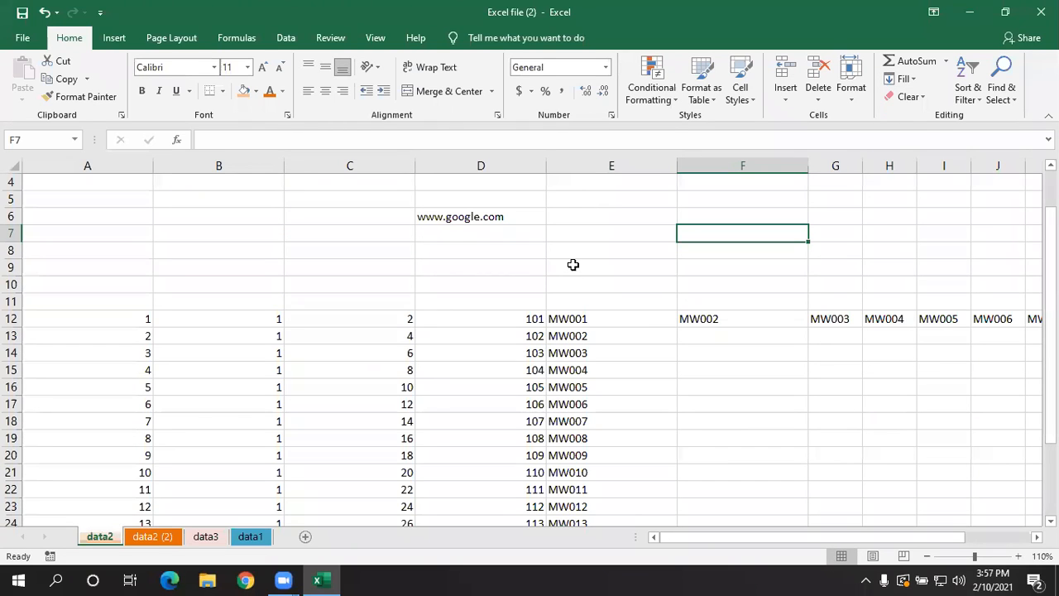
{"action": "left_click", "coordinate": [571, 289]}
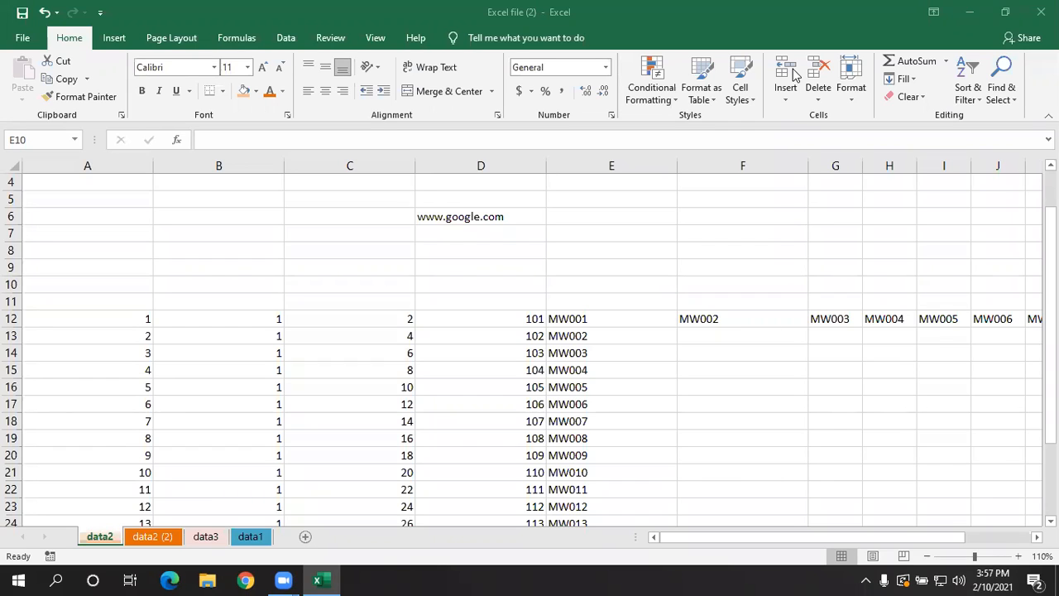
{"action": "left_click", "coordinate": [617, 281]}
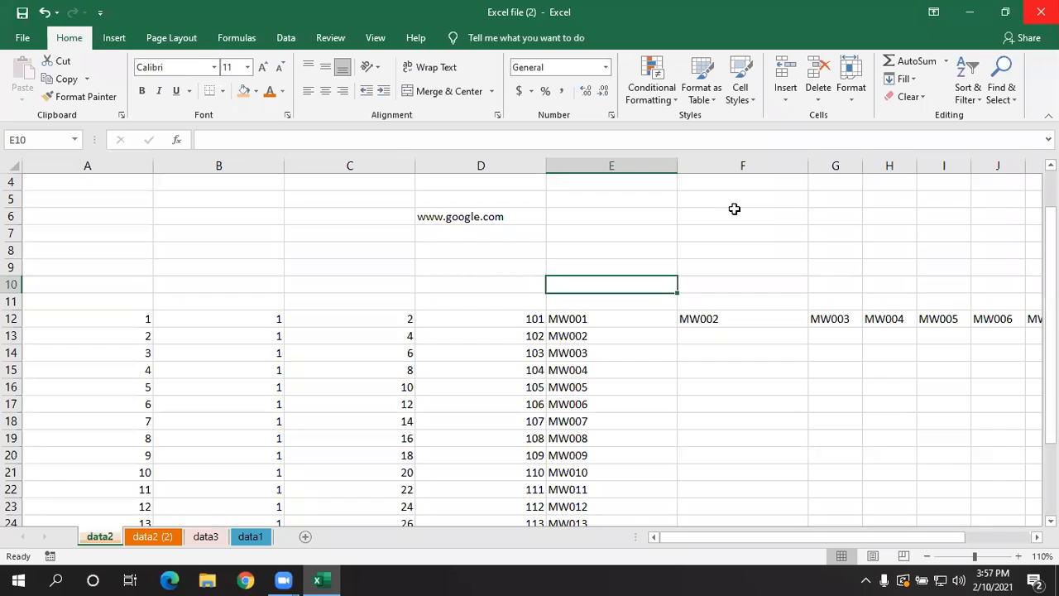